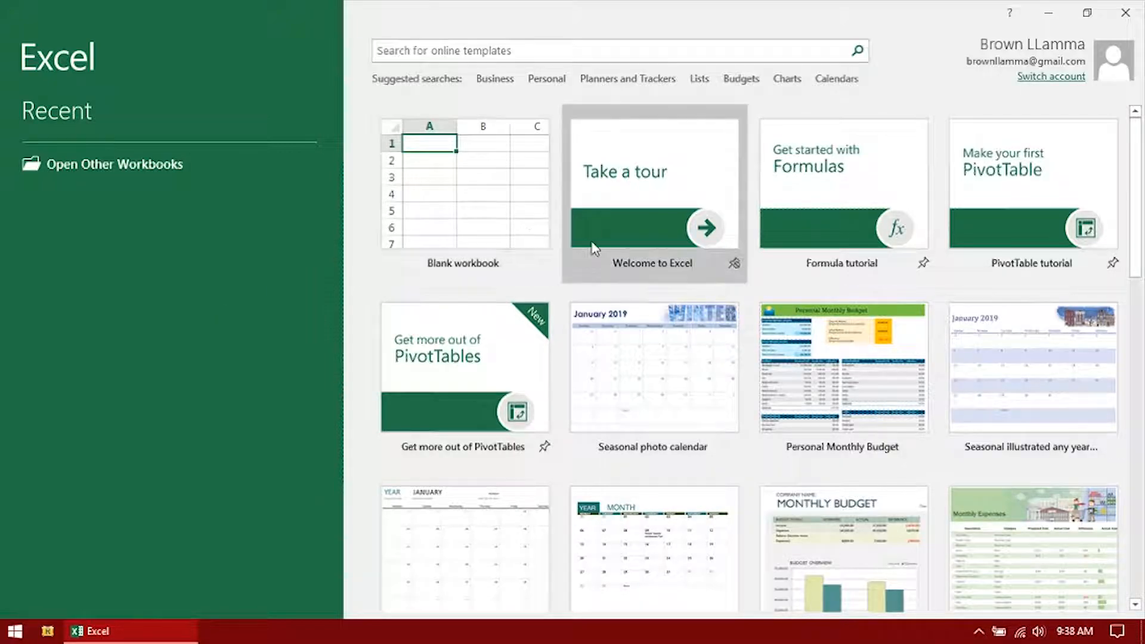
Step: Look through the template gallery and create a new blank workbook
{"action": "scroll", "coordinate": [859, 388], "scroll_direction": "down", "scroll_amount": 3}
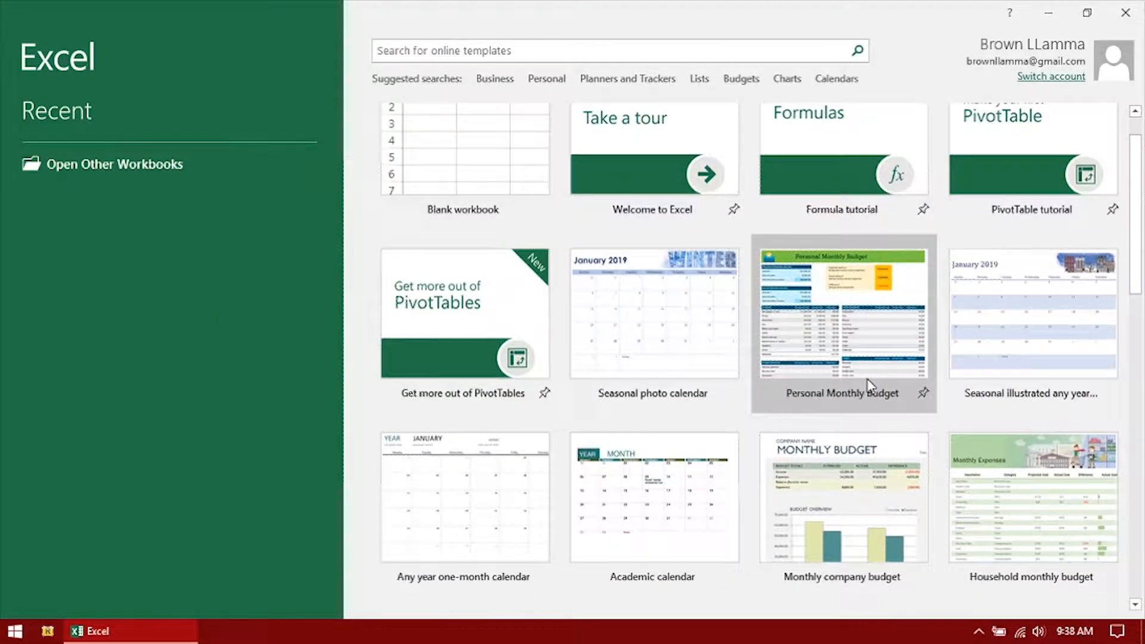
{"action": "scroll", "coordinate": [871, 386], "scroll_direction": "down", "scroll_amount": 3}
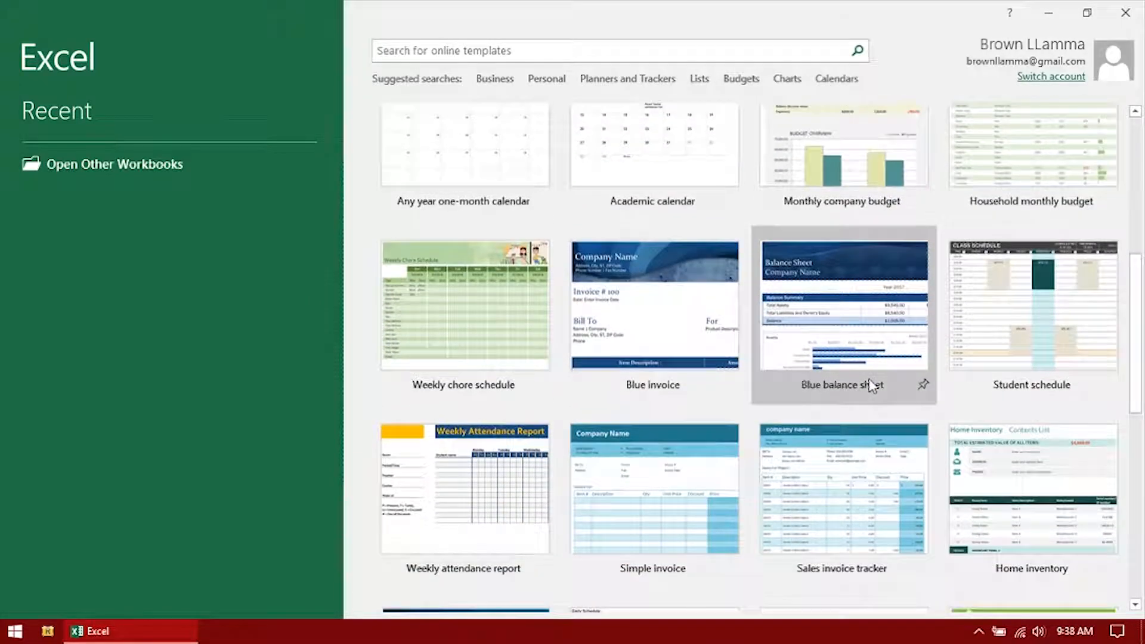
{"action": "scroll", "coordinate": [871, 384], "scroll_direction": "down", "scroll_amount": 5}
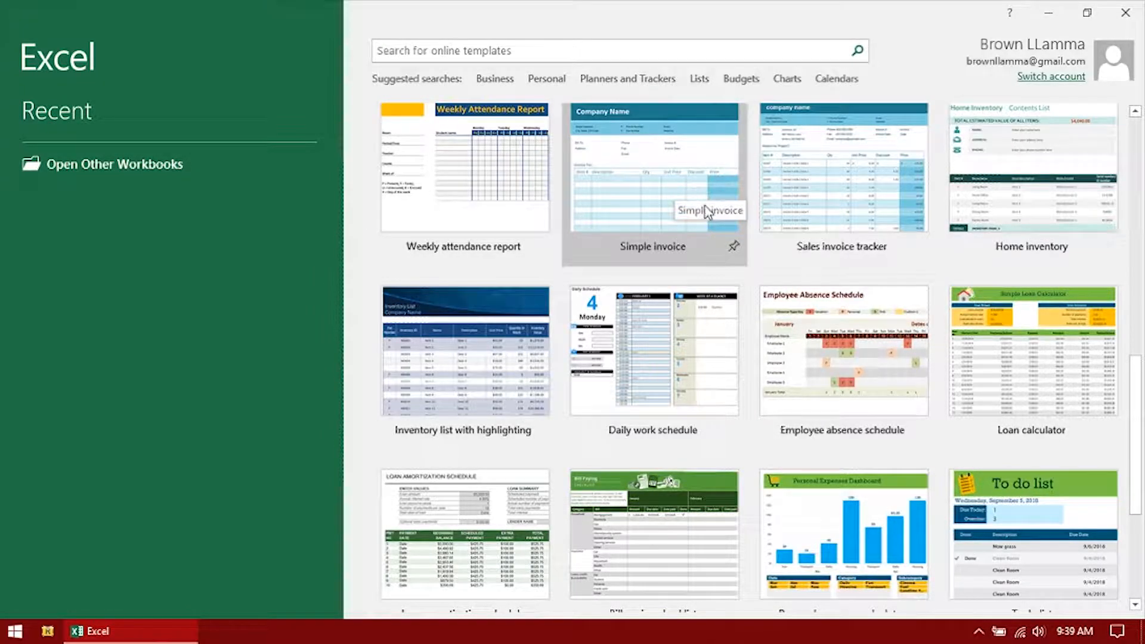
{"action": "scroll", "coordinate": [757, 258], "scroll_direction": "down", "scroll_amount": 4}
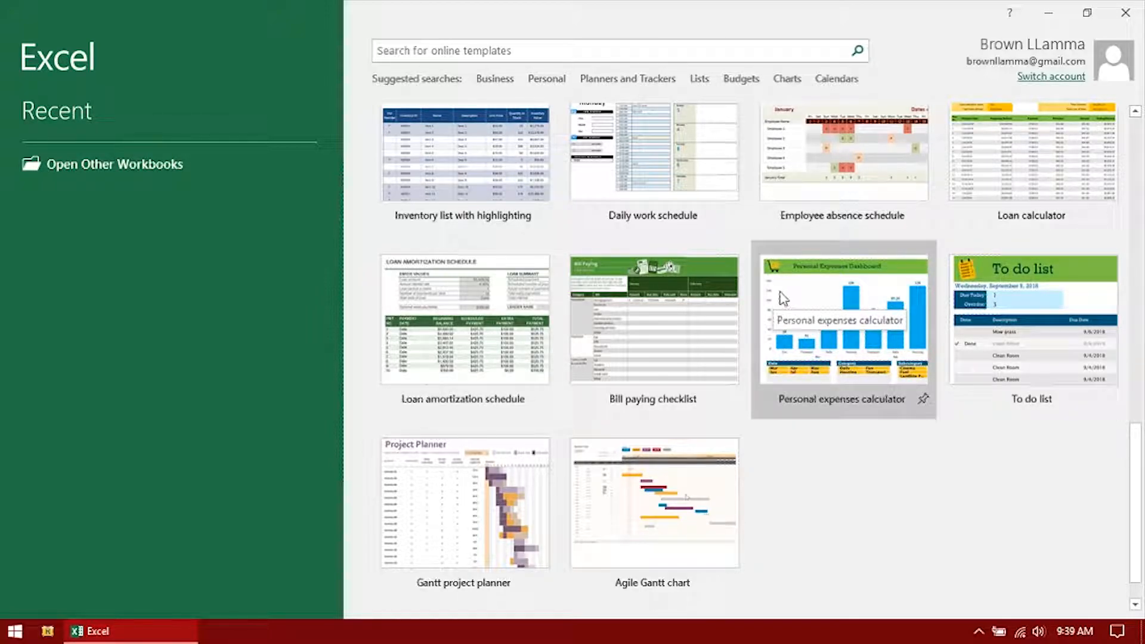
{"action": "scroll", "coordinate": [781, 298], "scroll_direction": "up", "scroll_amount": 9}
{"action": "scroll", "coordinate": [781, 299], "scroll_direction": "up", "scroll_amount": 3}
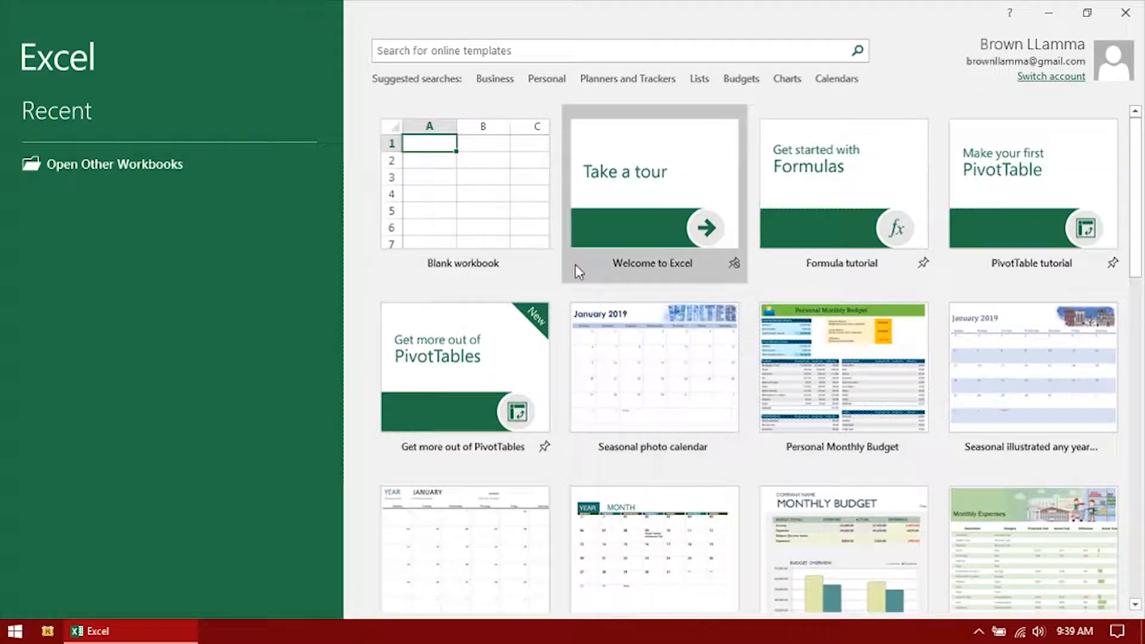
{"action": "left_click", "coordinate": [503, 238]}
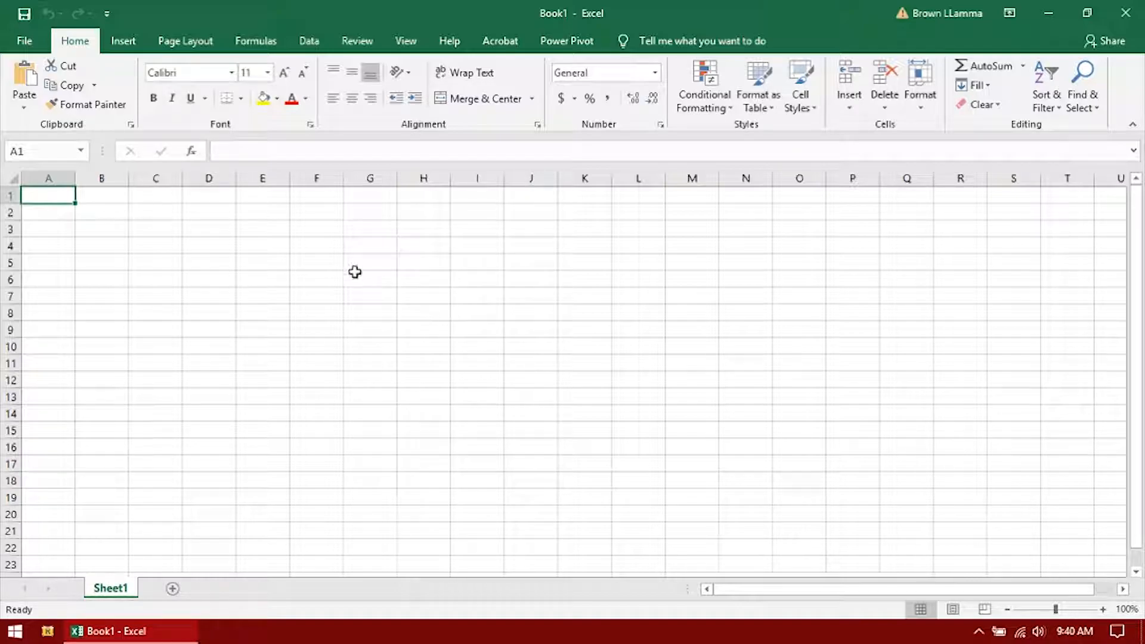
Step: Add a second worksheet to the workbook, visit Sheet1 and return to Sheet2
{"action": "left_click_drag", "start_coordinate": [60, 196], "coordinate": [304, 197]}
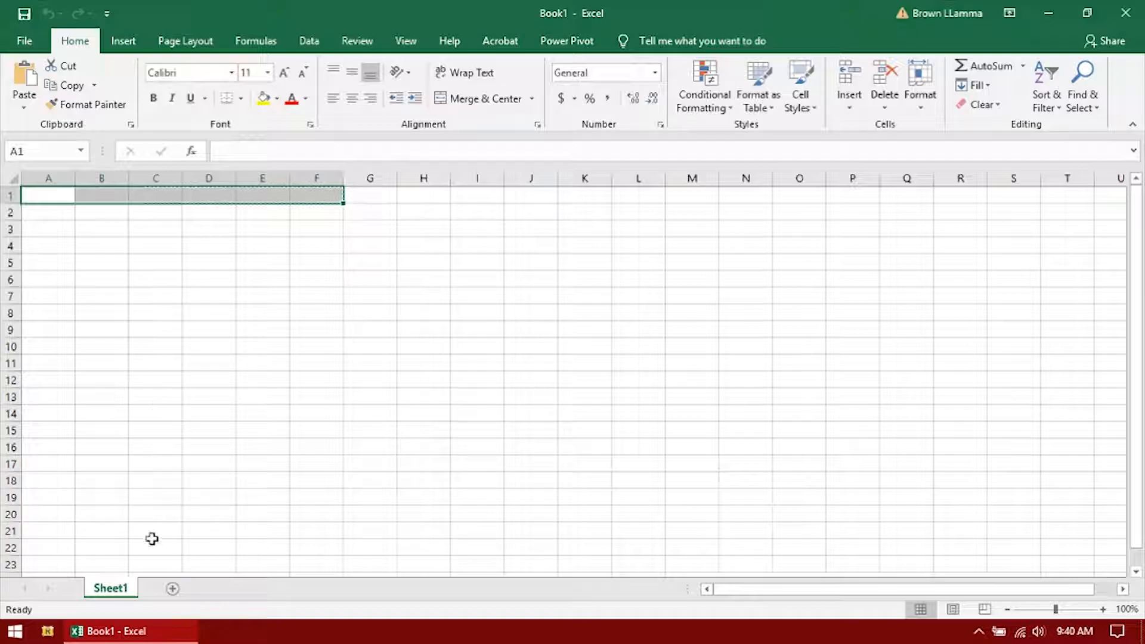
{"action": "left_click", "coordinate": [173, 589]}
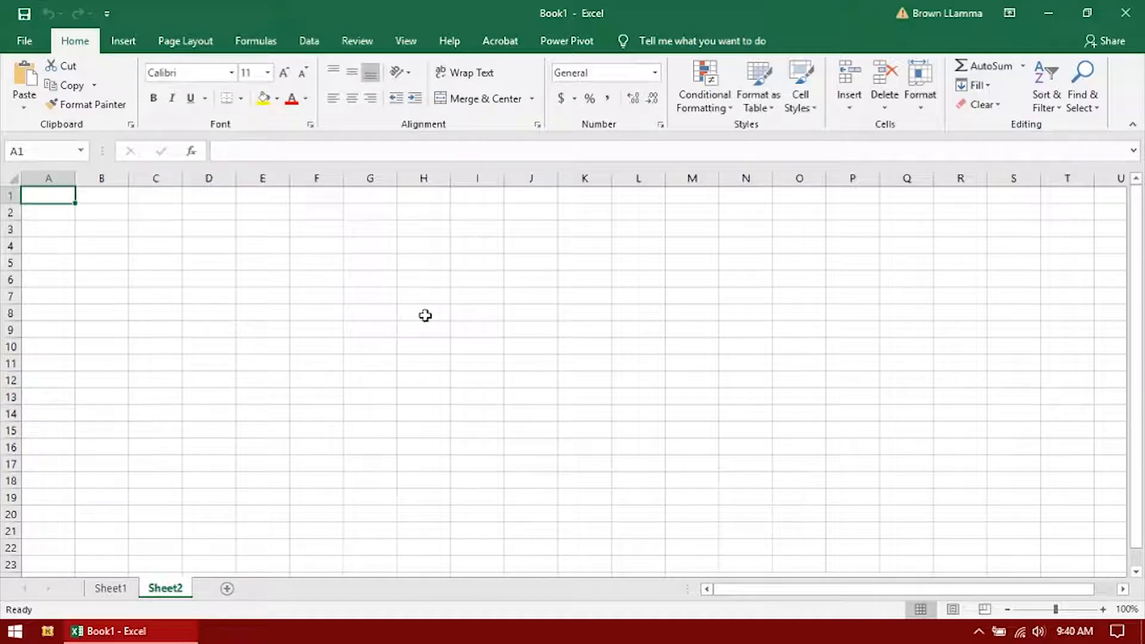
{"action": "left_click", "coordinate": [117, 590]}
{"action": "left_click", "coordinate": [176, 589]}
Step: Select the range A1:G13 on Sheet2 and clear that selection
{"action": "left_click_drag", "start_coordinate": [66, 196], "coordinate": [385, 395]}
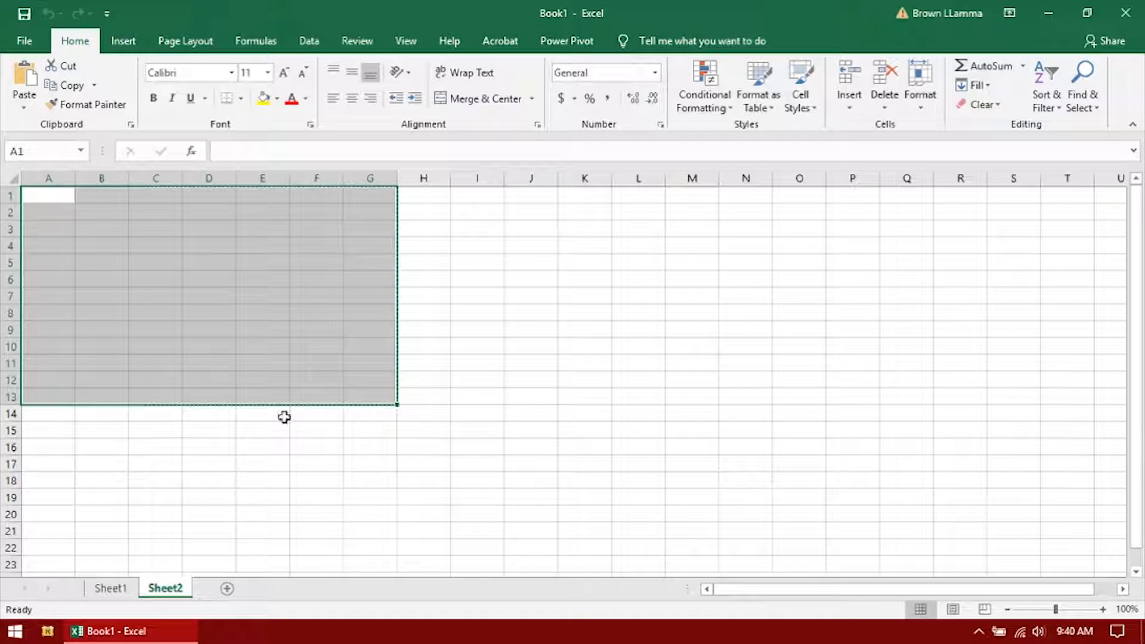
{"action": "left_click", "coordinate": [458, 442]}
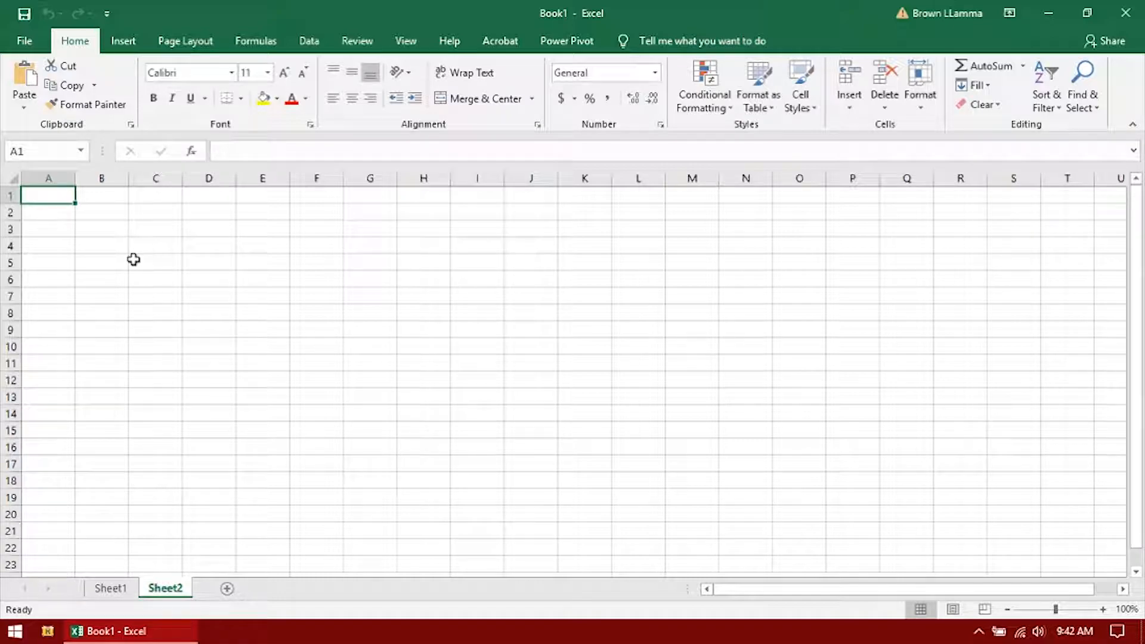
Step: Select individual cells among the first five rows of column A one at a time, finishing on cell A1
{"action": "left_click", "coordinate": [43, 229]}
{"action": "left_click", "coordinate": [44, 261]}
{"action": "left_click", "coordinate": [44, 230]}
{"action": "left_click", "coordinate": [46, 208]}
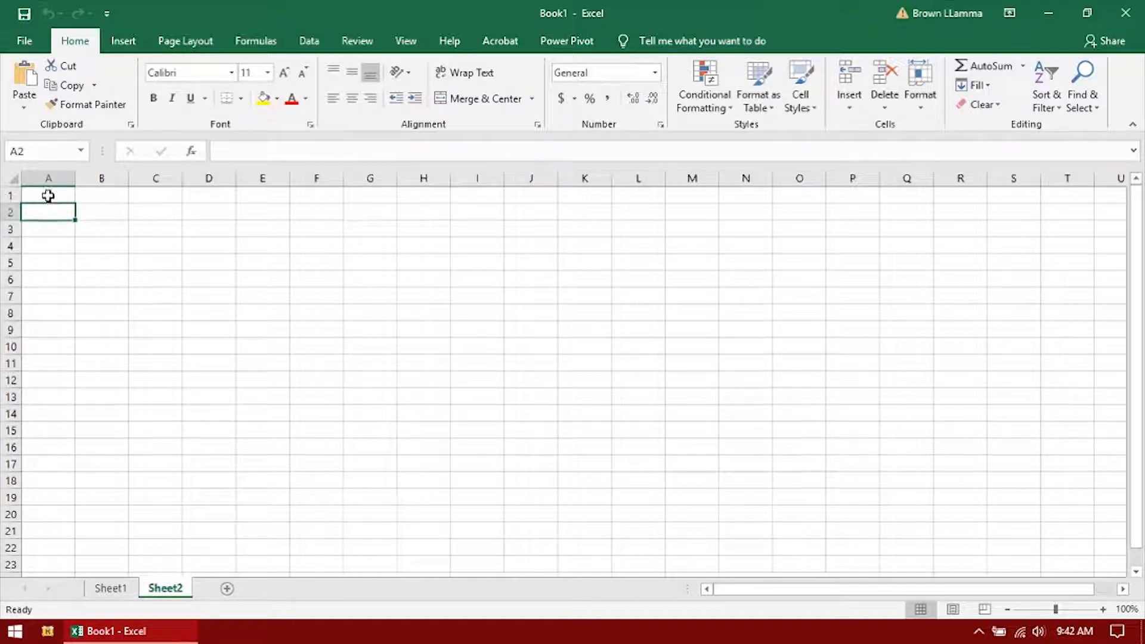
{"action": "left_click", "coordinate": [48, 196]}
{"action": "left_click", "coordinate": [50, 212]}
{"action": "left_click", "coordinate": [53, 245]}
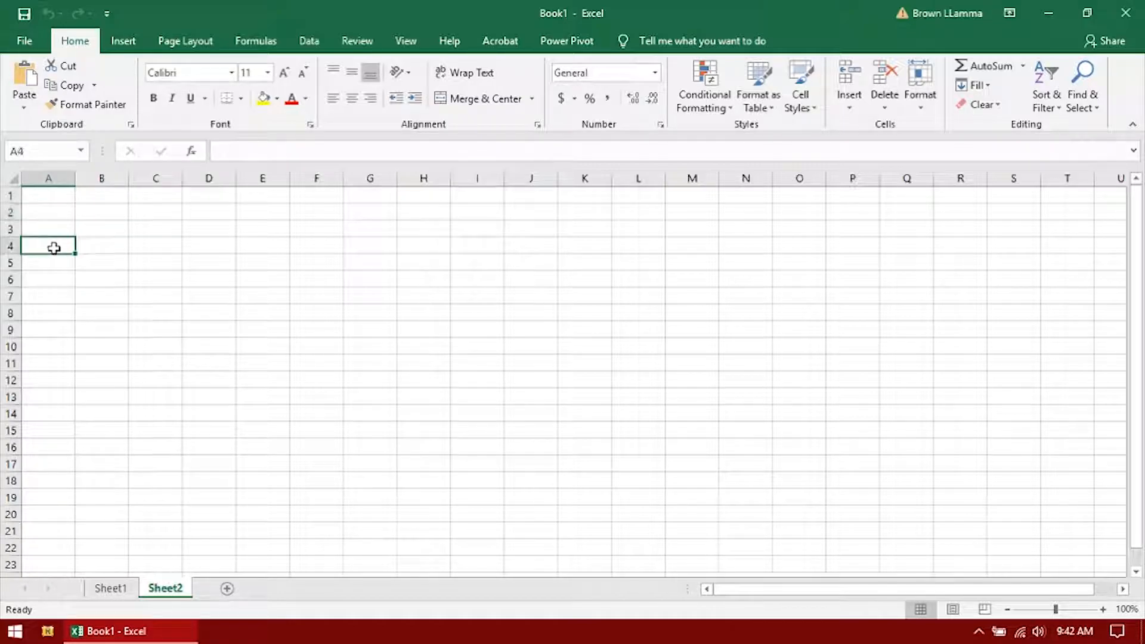
{"action": "left_click", "coordinate": [55, 195]}
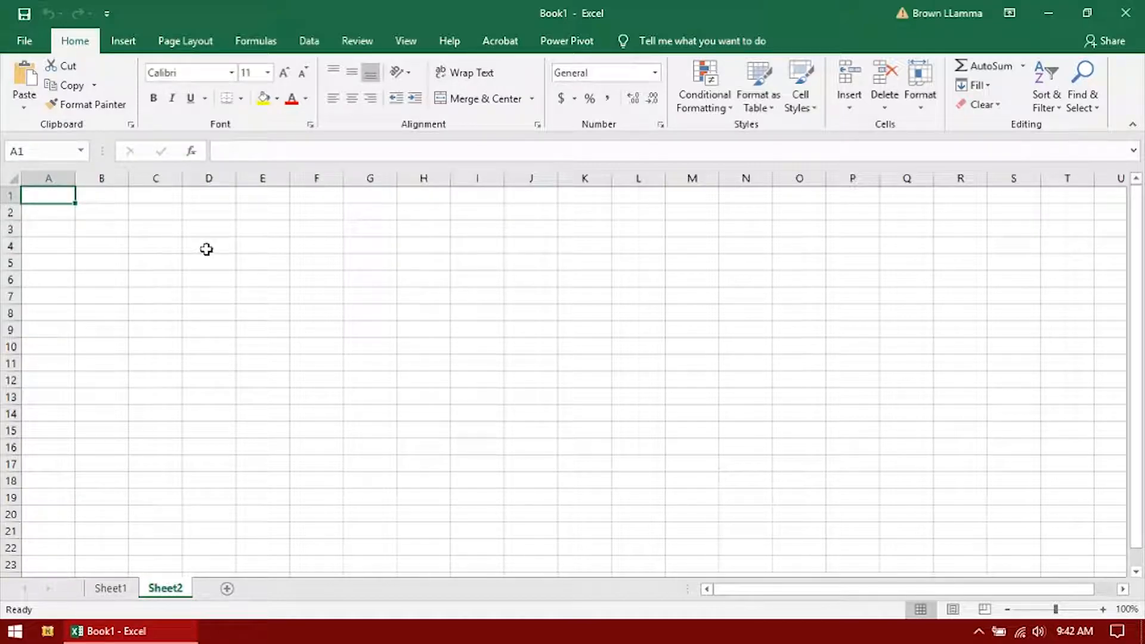
Step: Select the range A1:F6, move through single cells down to B2, and finish on cell A1
{"action": "left_click_drag", "start_coordinate": [49, 195], "coordinate": [303, 275]}
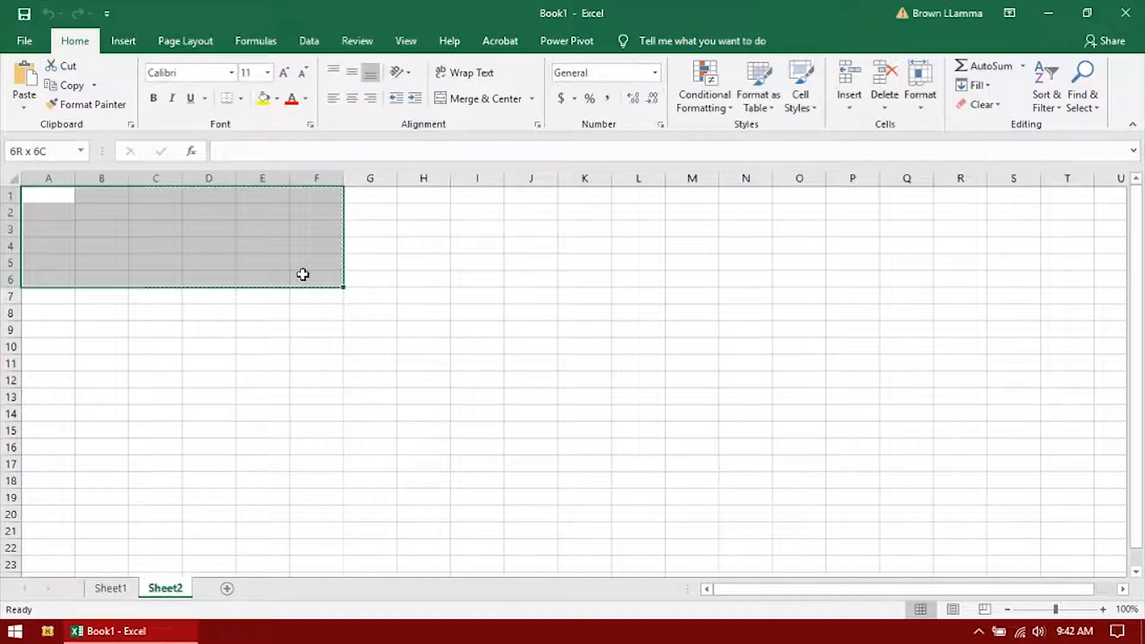
{"action": "left_click_drag", "start_coordinate": [303, 274], "coordinate": [303, 274]}
{"action": "left_click", "coordinate": [174, 310]}
{"action": "left_click", "coordinate": [101, 221]}
{"action": "left_click", "coordinate": [102, 207]}
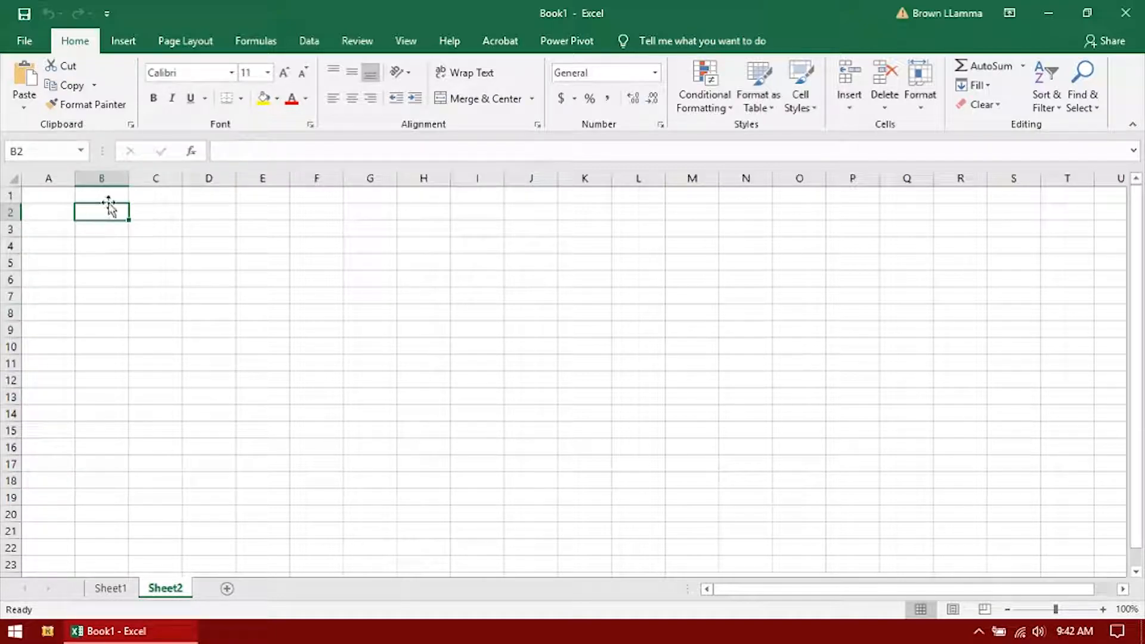
{"action": "left_click", "coordinate": [67, 202]}
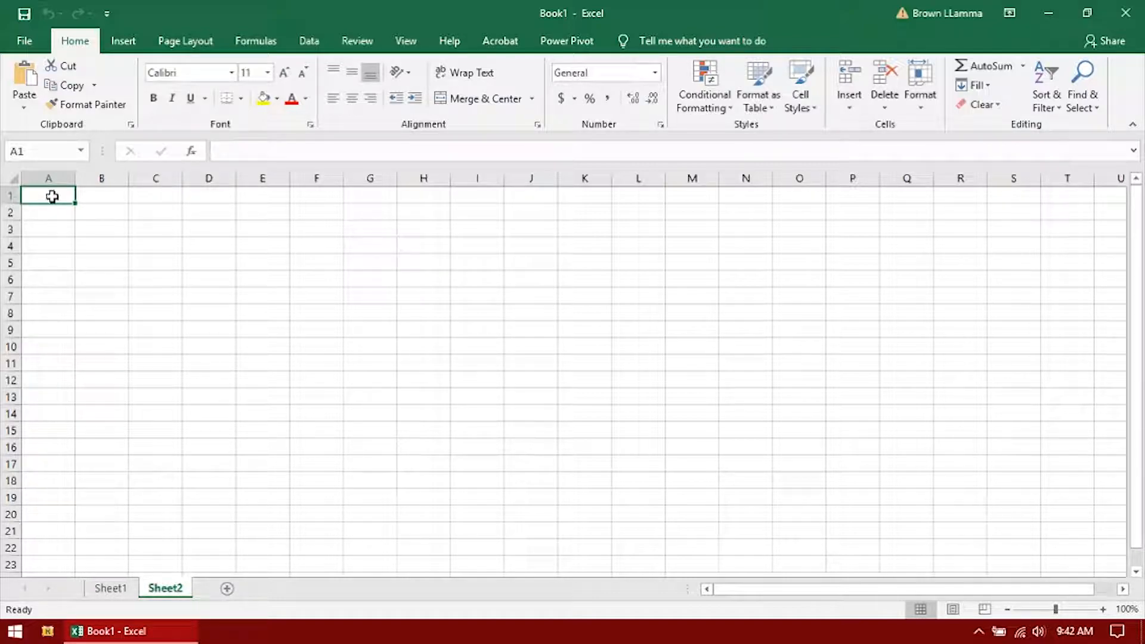
Step: Select the range A1:F3 and return the selection to cell A1
{"action": "left_click_drag", "start_coordinate": [51, 195], "coordinate": [320, 228]}
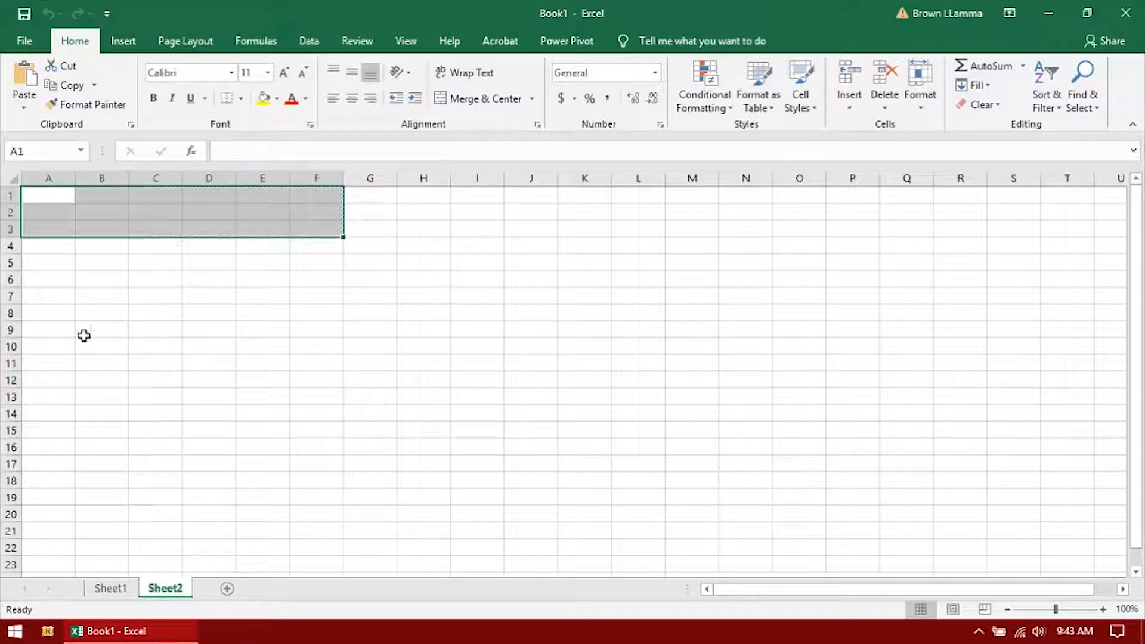
{"action": "left_click", "coordinate": [36, 263]}
{"action": "mouse_move", "coordinate": [47, 200]}
{"action": "left_mouse_down"}
{"action": "mouse_move", "coordinate": [358, 305]}
{"action": "mouse_move", "coordinate": [47, 194]}
{"action": "left_mouse_up"}
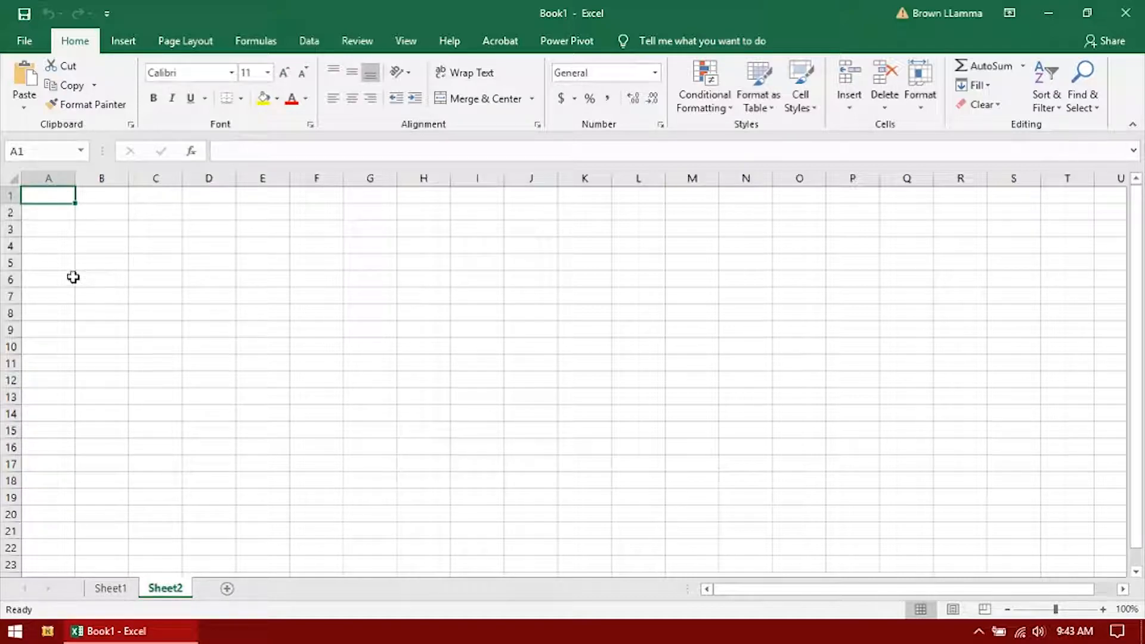
Step: Select entire rows and columns one after another: row 5, columns A and B, rows 1 and 4, column A, and row 2
{"action": "left_click", "coordinate": [14, 265]}
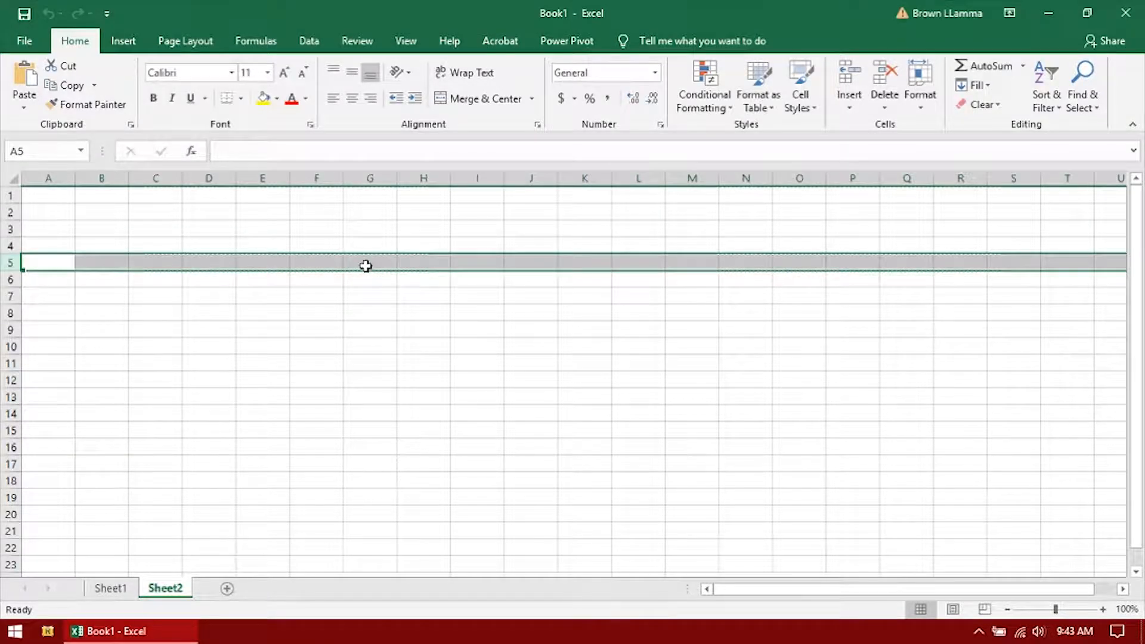
{"action": "left_click", "coordinate": [366, 266]}
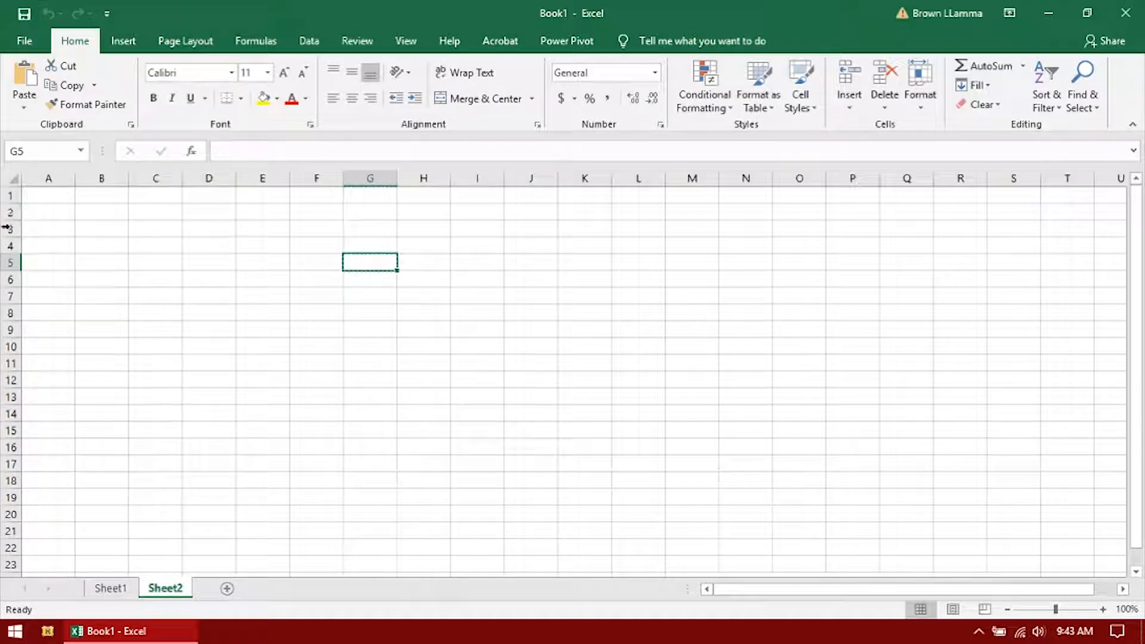
{"action": "left_click", "coordinate": [62, 173]}
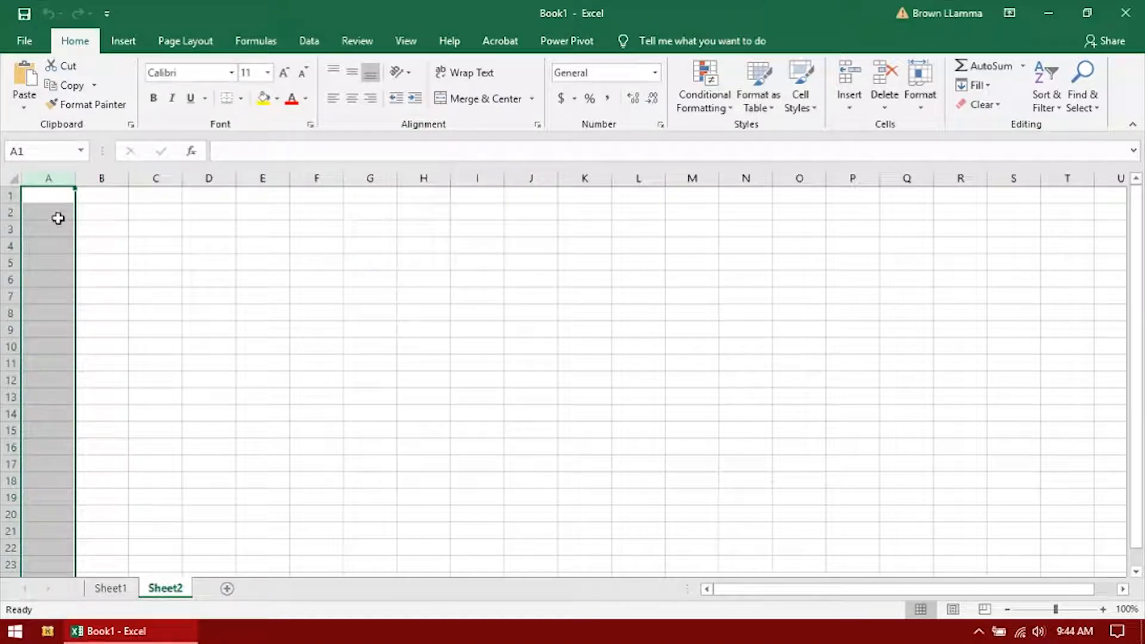
{"action": "left_click", "coordinate": [101, 178]}
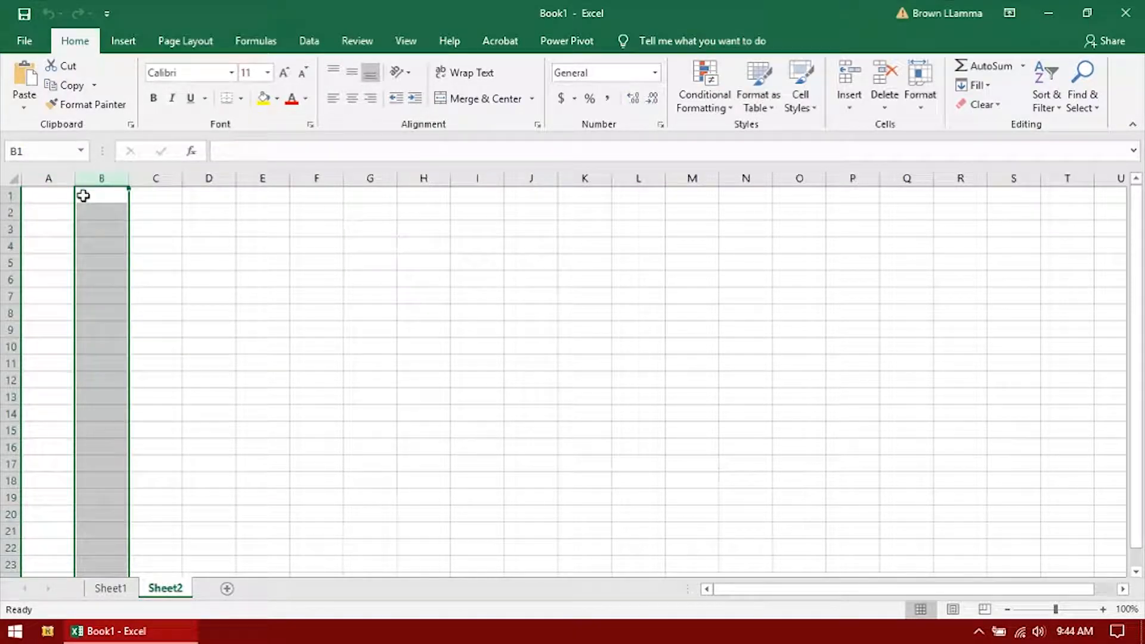
{"action": "left_click", "coordinate": [12, 195]}
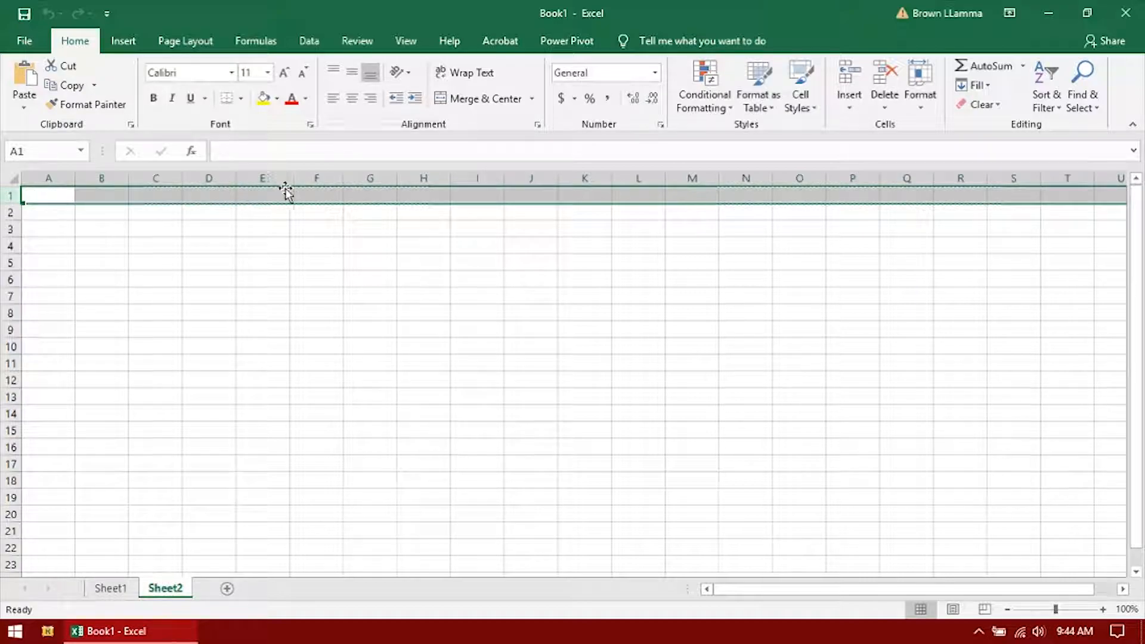
{"action": "left_click", "coordinate": [10, 245]}
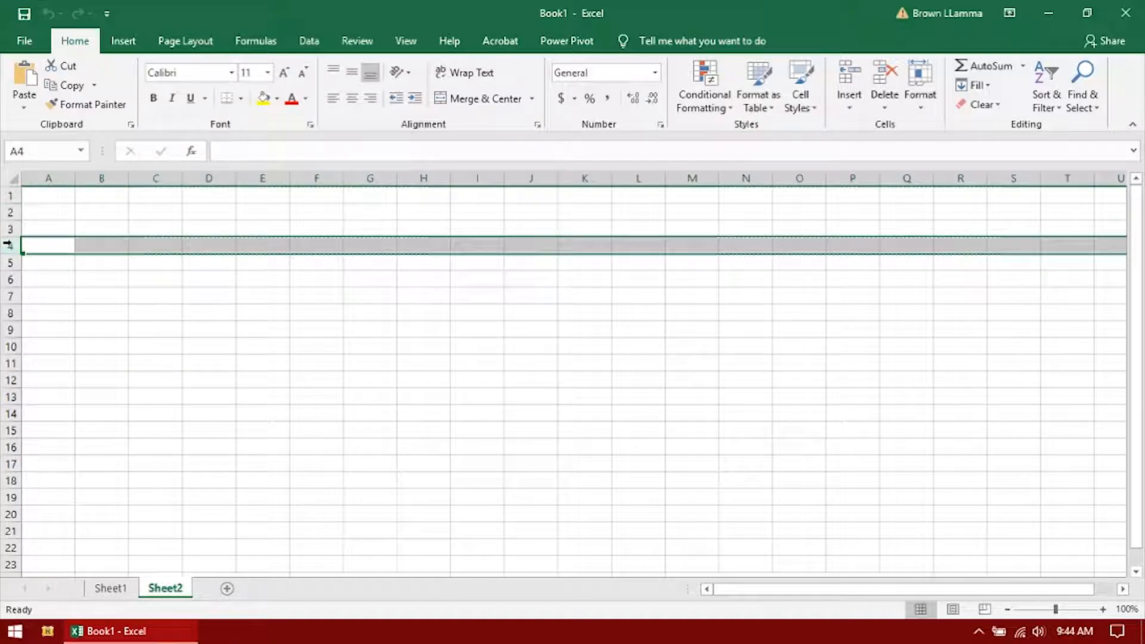
{"action": "left_click", "coordinate": [50, 178]}
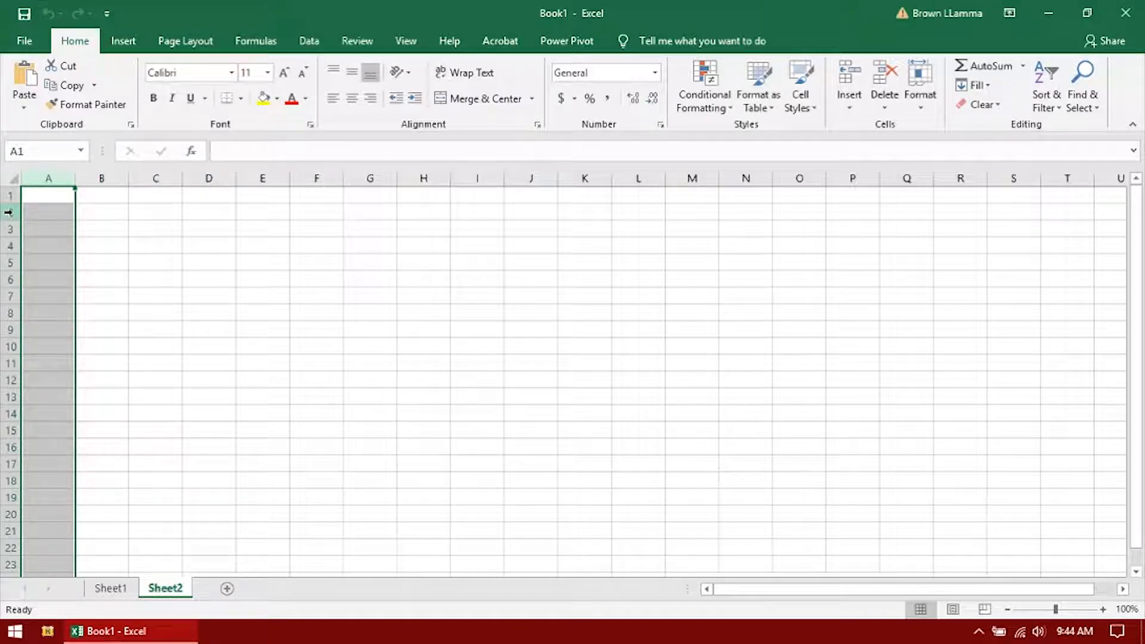
{"action": "left_click_drag", "start_coordinate": [8, 212], "coordinate": [13, 213]}
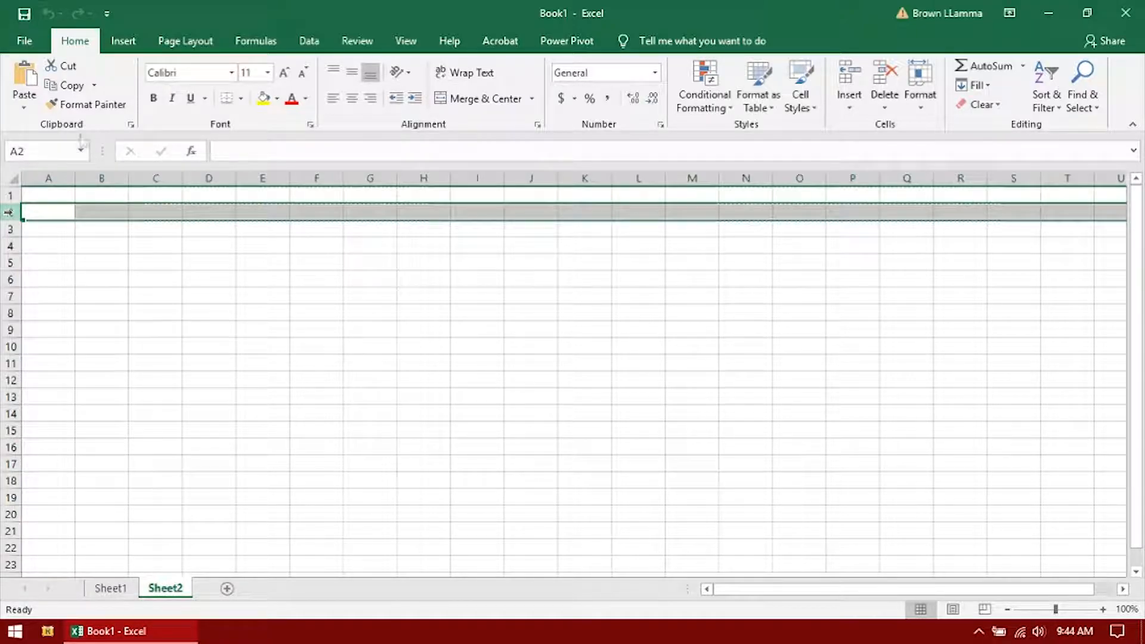
Step: Highlight the active cell's reference in the Name Box and select cell B2
{"action": "left_click", "coordinate": [61, 150]}
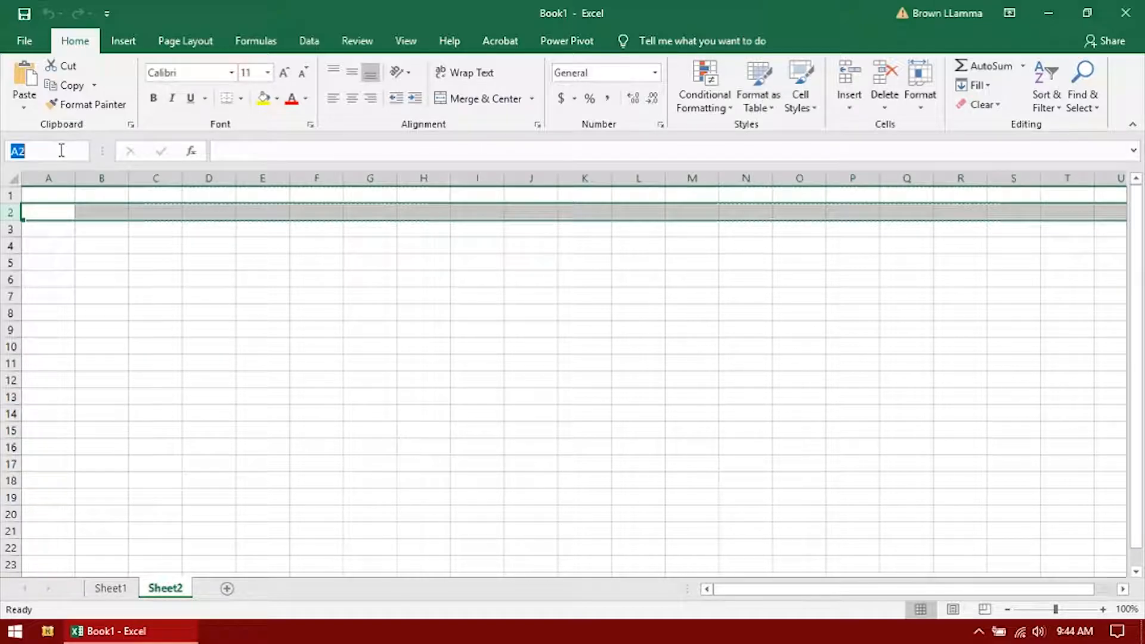
{"action": "left_click", "coordinate": [124, 250]}
{"action": "left_click", "coordinate": [112, 230]}
{"action": "left_click", "coordinate": [109, 209]}
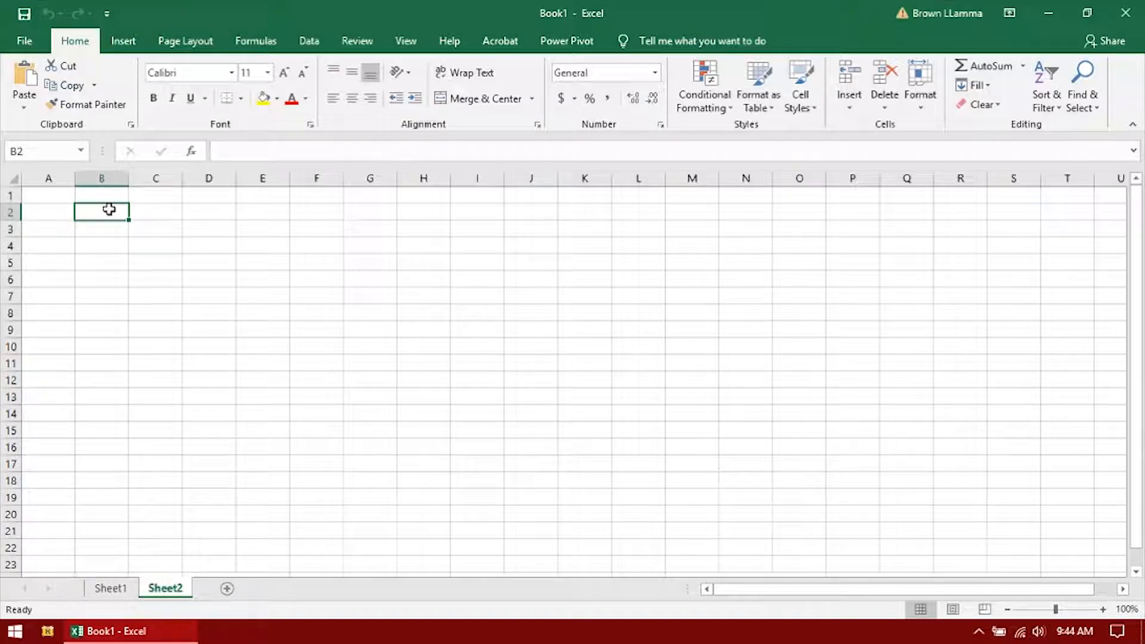
Step: Select all cells of Sheet2 and examine how far the selection extends down the rows, past row 840
{"action": "left_click", "coordinate": [18, 179]}
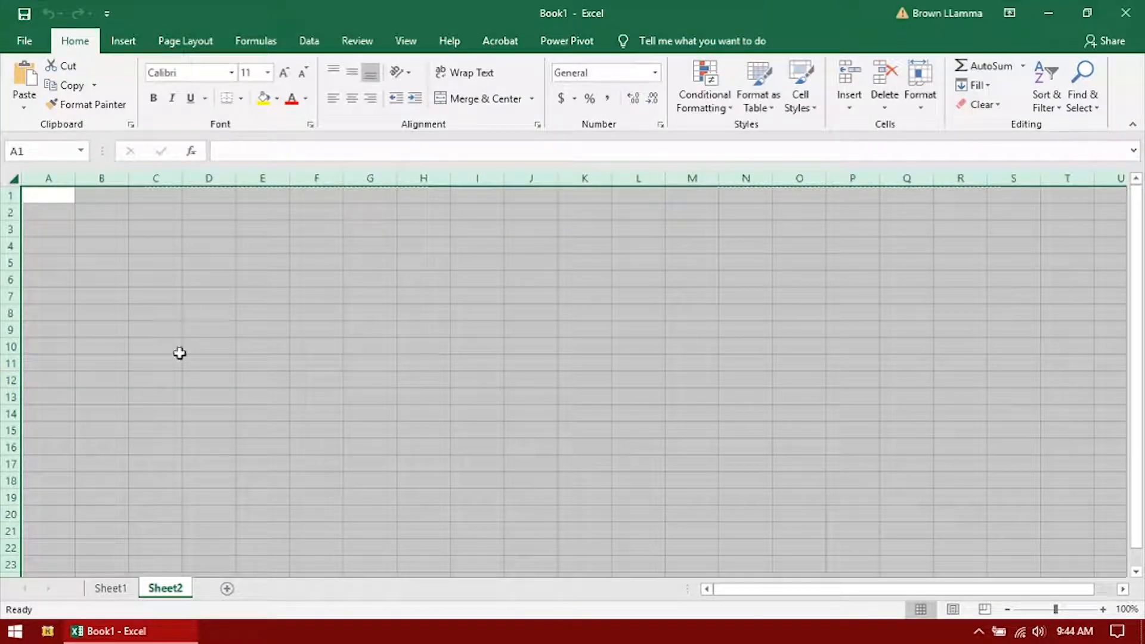
{"action": "left_click_drag", "start_coordinate": [1140, 233], "coordinate": [1135, 356]}
{"action": "scroll", "coordinate": [182, 343], "scroll_direction": "down", "scroll_amount": 8}
{"action": "scroll", "coordinate": [181, 342], "scroll_direction": "down", "scroll_amount": 20}
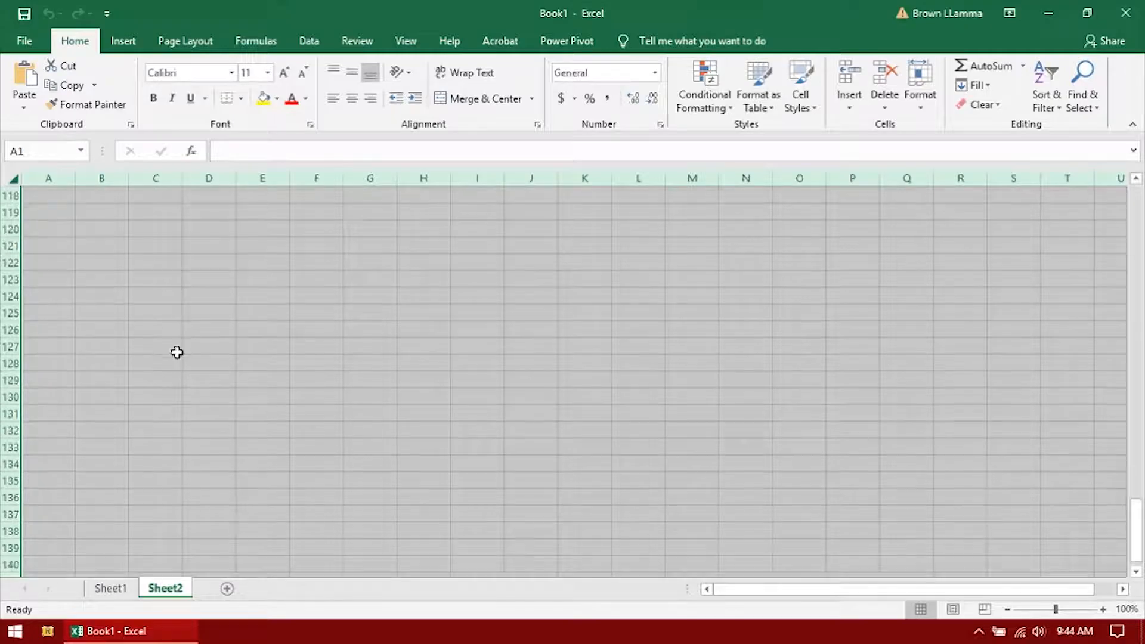
{"action": "scroll", "coordinate": [157, 384], "scroll_direction": "down", "scroll_amount": 20}
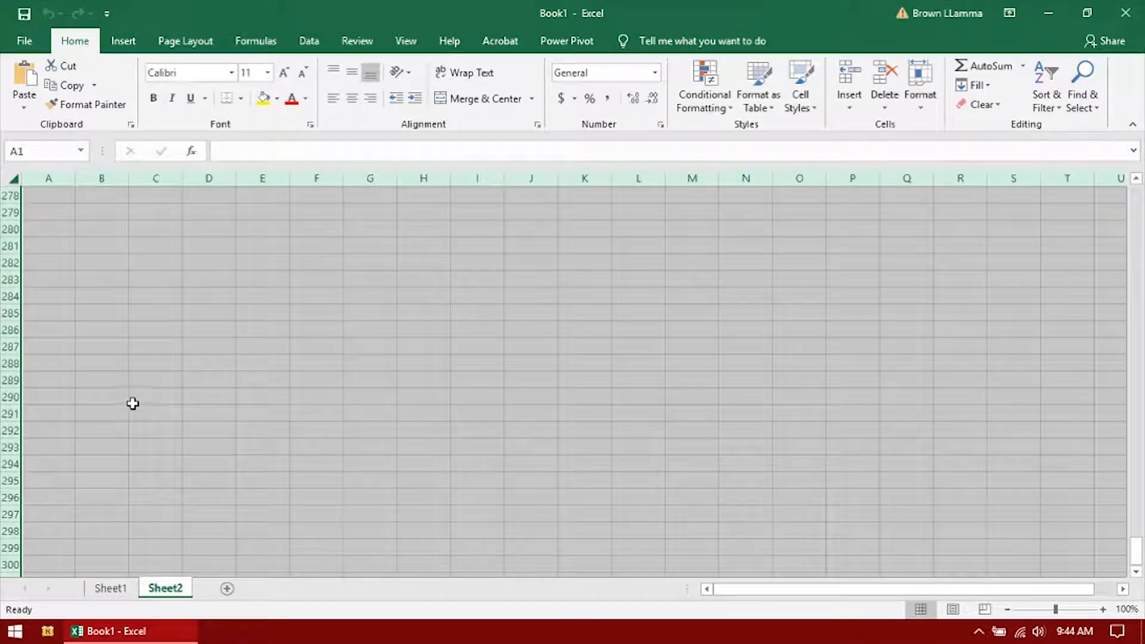
{"action": "scroll", "coordinate": [136, 407], "scroll_direction": "down", "scroll_amount": 20}
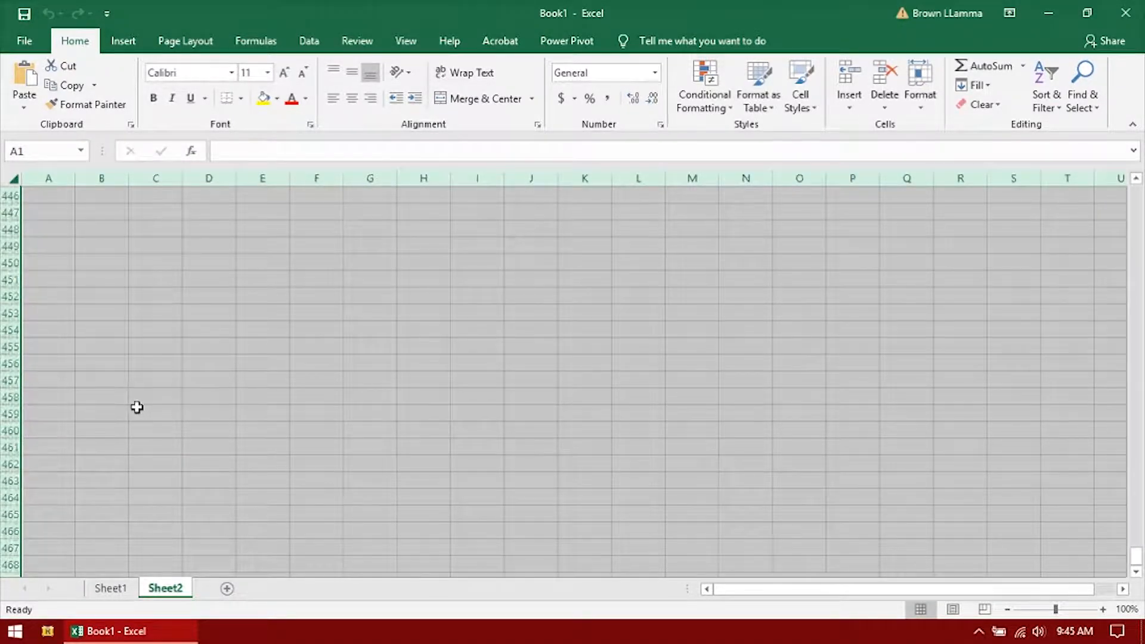
{"action": "scroll", "coordinate": [141, 397], "scroll_direction": "down", "scroll_amount": 20}
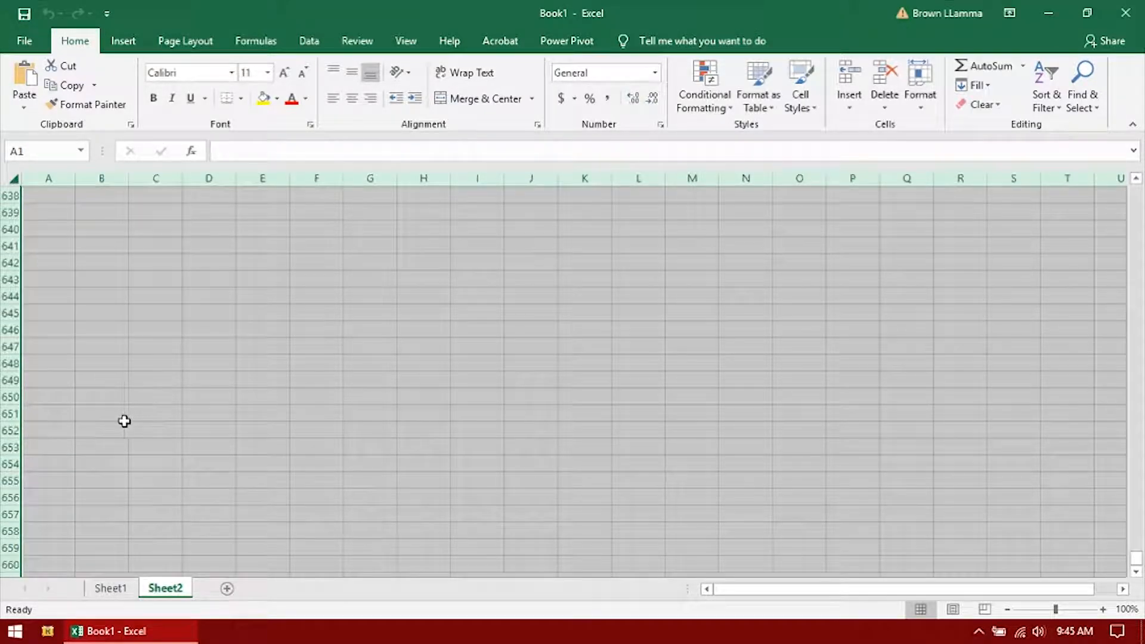
{"action": "scroll", "coordinate": [89, 439], "scroll_direction": "down", "scroll_amount": 20}
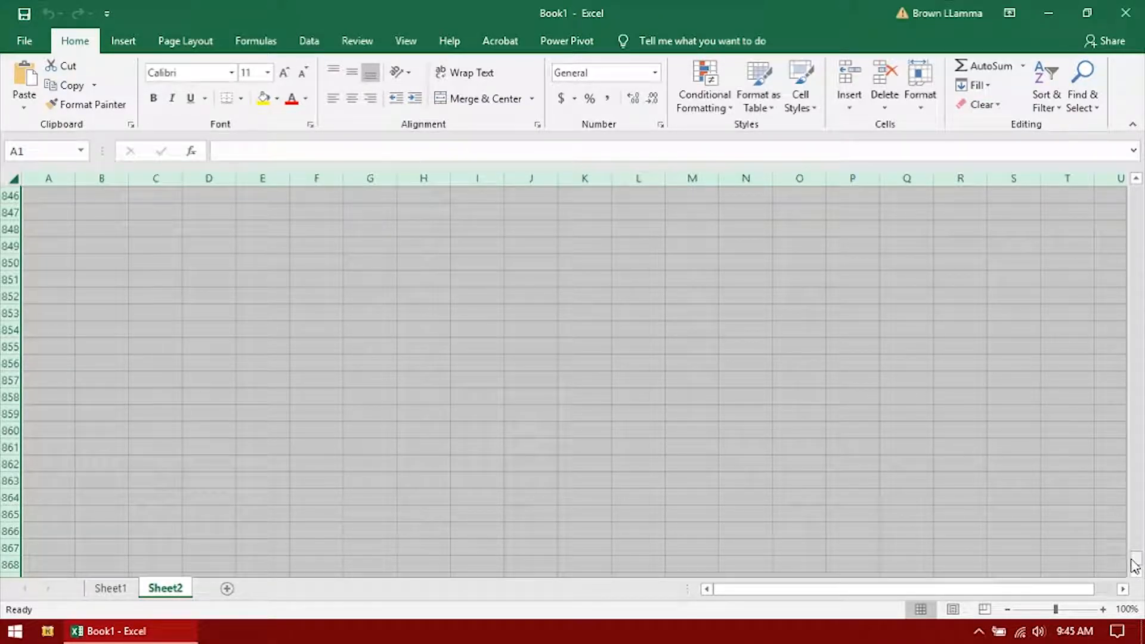
{"action": "left_click_drag", "start_coordinate": [1139, 564], "coordinate": [1140, 565]}
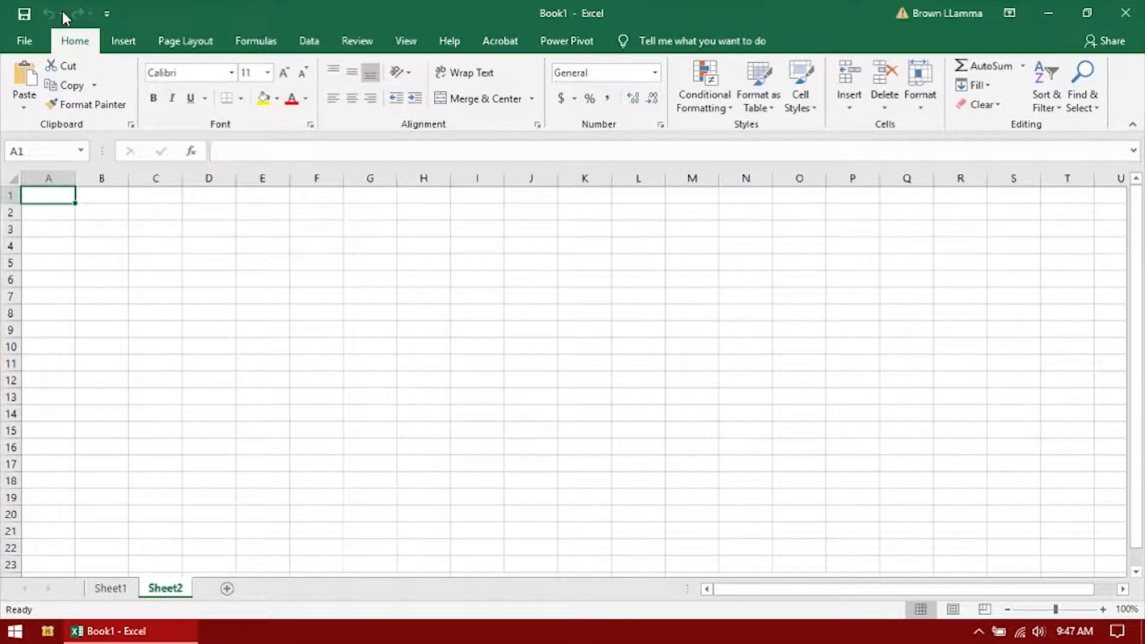
Step: Open the Quick Access Toolbar customization options and show the list of All Commands
{"action": "left_click", "coordinate": [112, 13]}
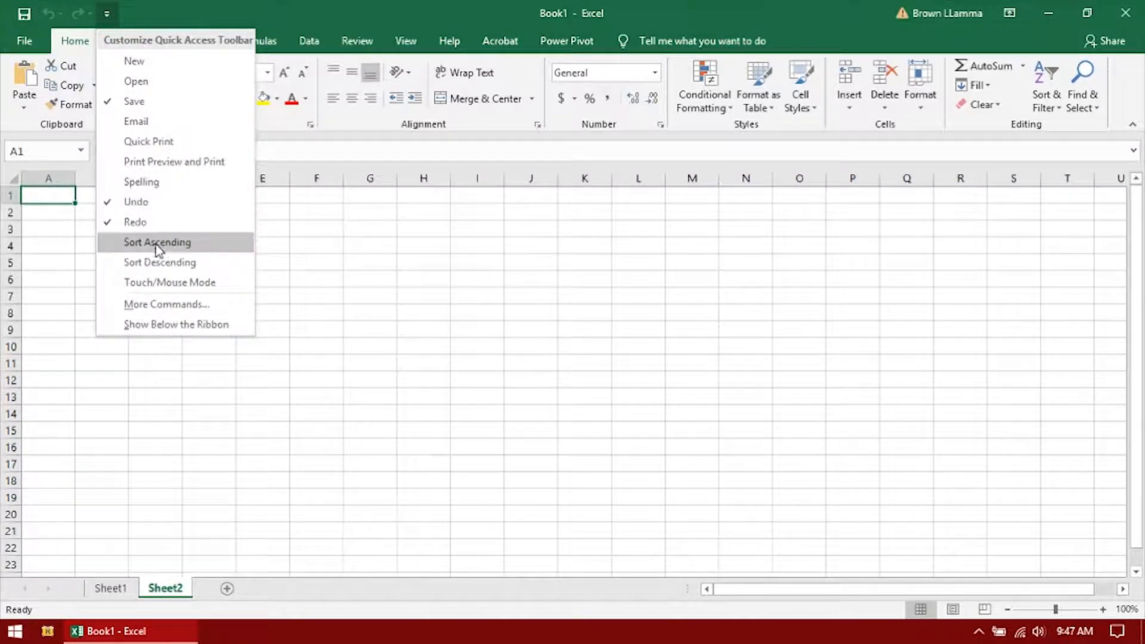
{"action": "left_click", "coordinate": [168, 307]}
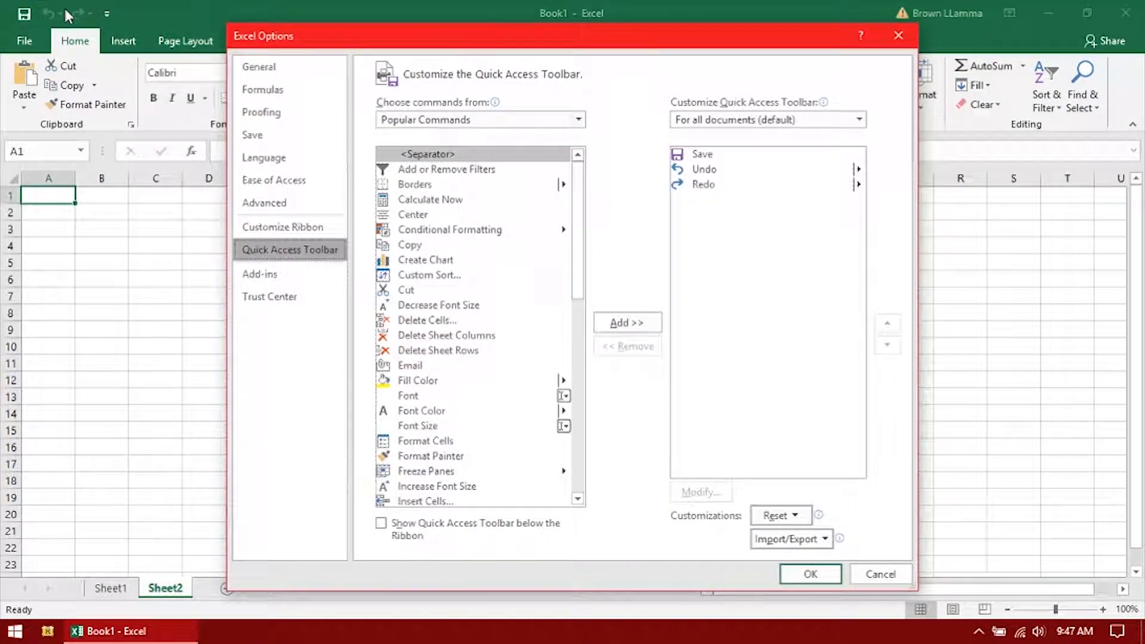
{"action": "left_click", "coordinate": [436, 120]}
{"action": "left_click", "coordinate": [444, 123]}
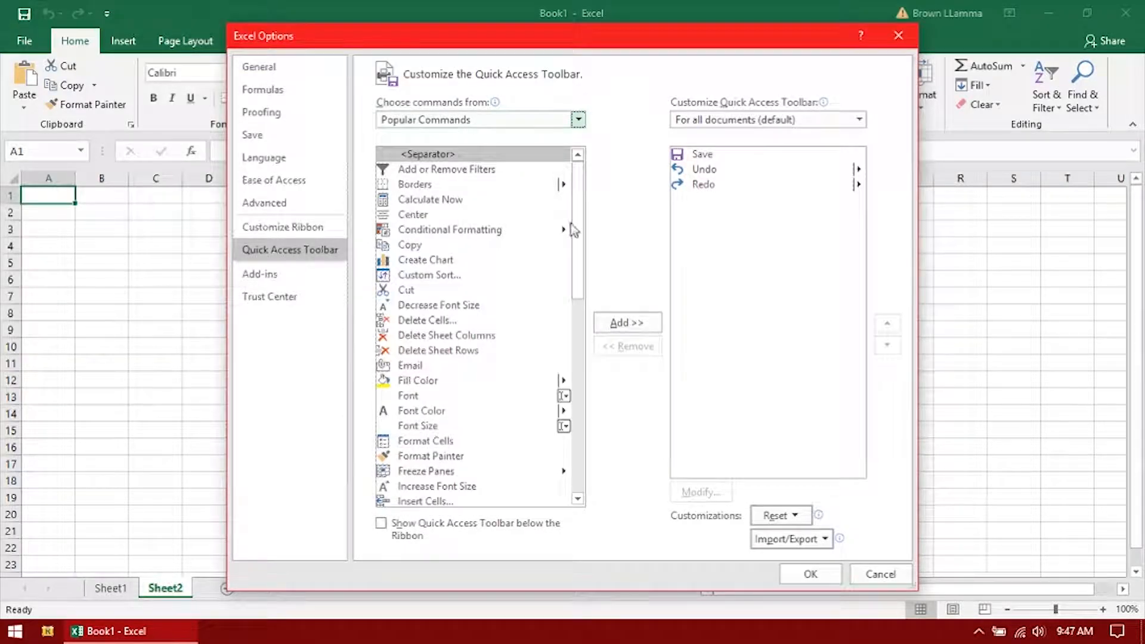
{"action": "left_click_drag", "start_coordinate": [581, 225], "coordinate": [578, 203]}
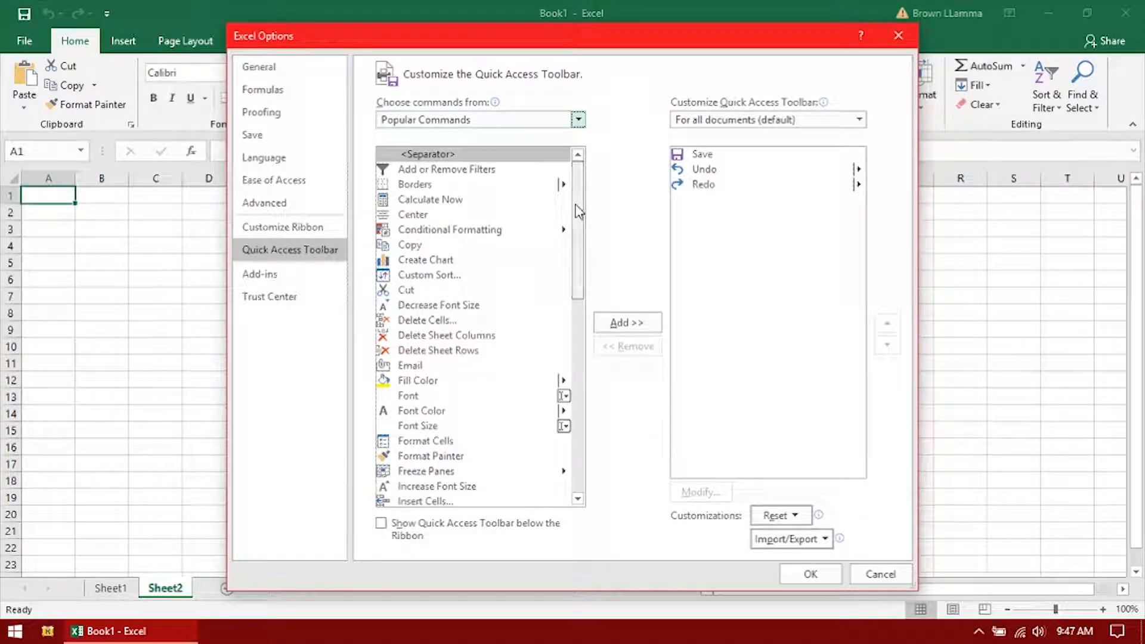
{"action": "left_click", "coordinate": [416, 118]}
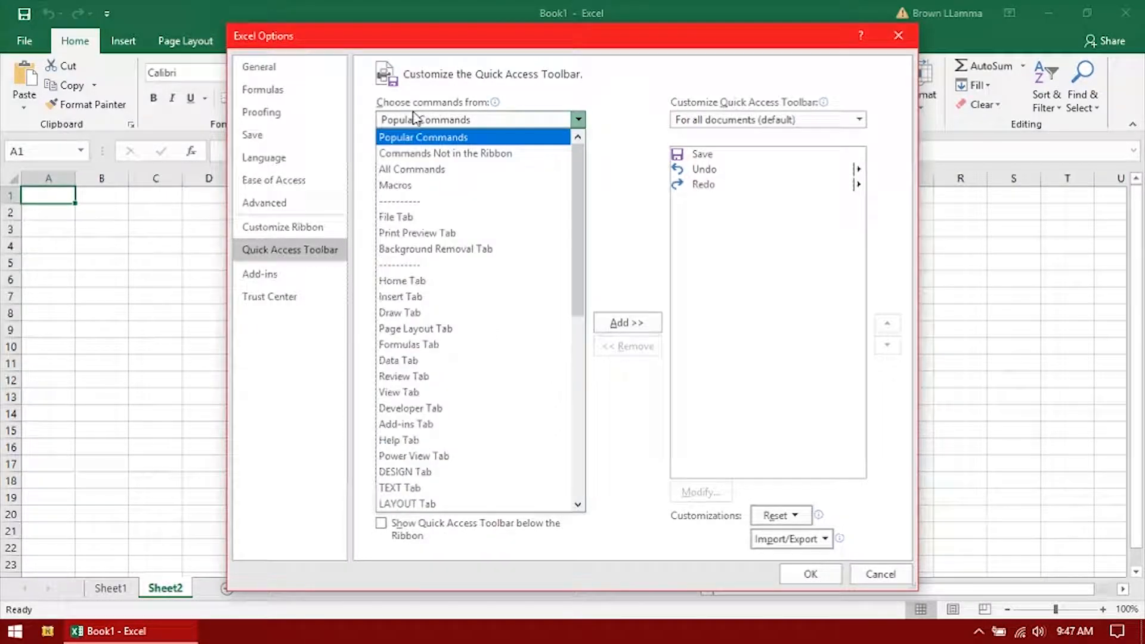
{"action": "left_click", "coordinate": [429, 169]}
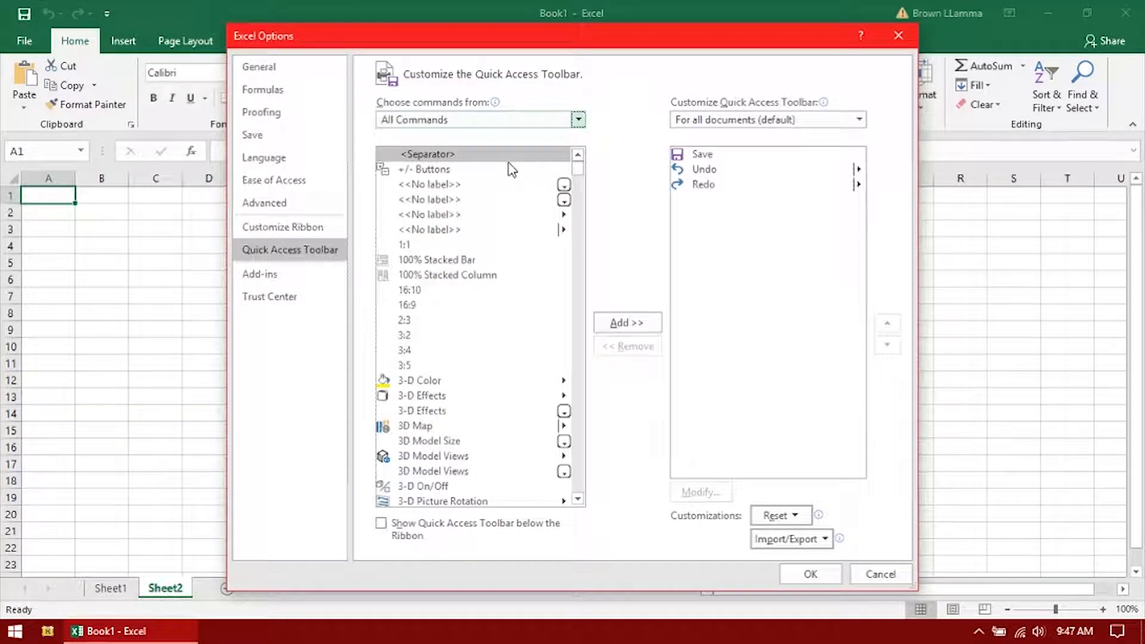
Step: Highlight several available commands, ending with 3-D Color, and close the options without adding any to the Quick Access Toolbar
{"action": "left_click", "coordinate": [456, 244]}
{"action": "left_click", "coordinate": [439, 305]}
{"action": "left_click", "coordinate": [421, 383]}
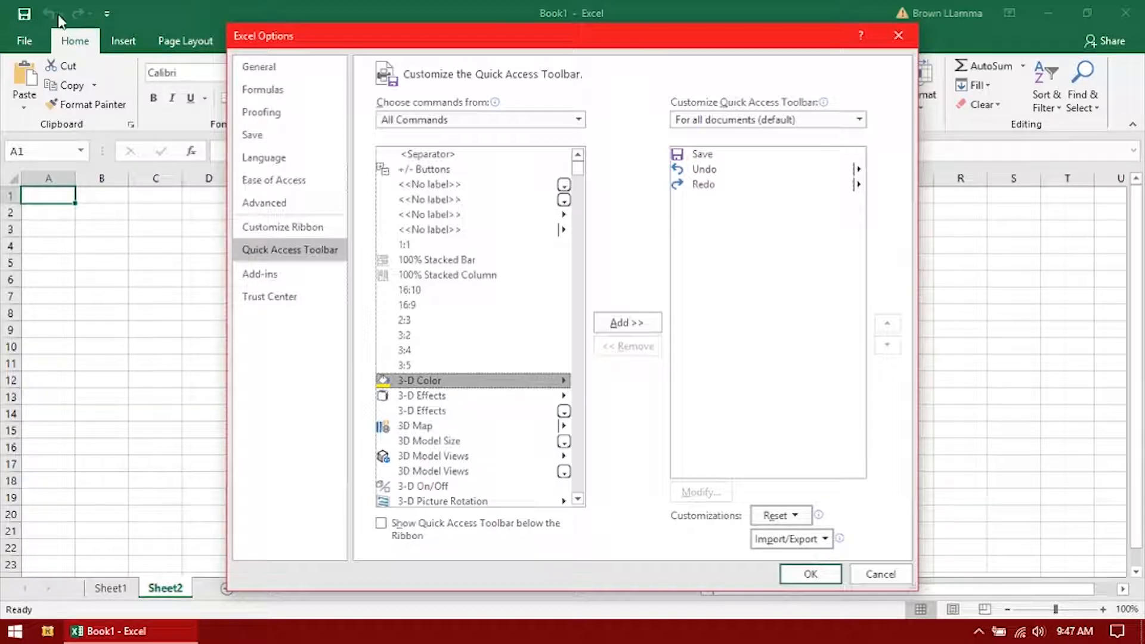
{"action": "key", "text": "Escape"}
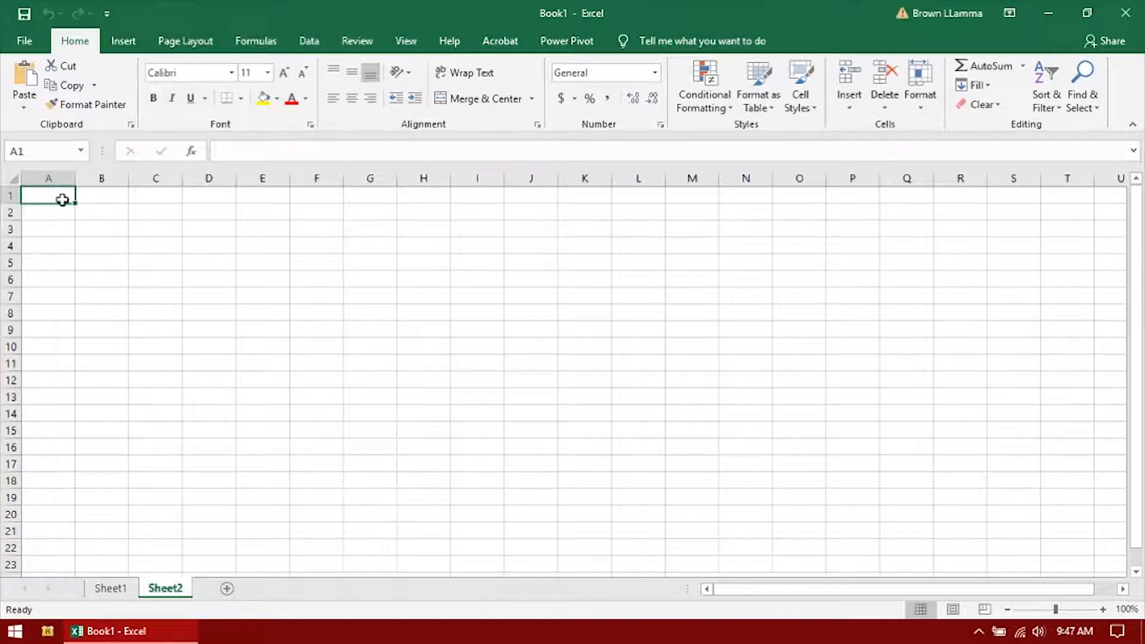
Step: Examine the context menu and mini formatting toolbar of cells A1 and B2, including the font choice, and return to A1
{"action": "right_click", "coordinate": [62, 200]}
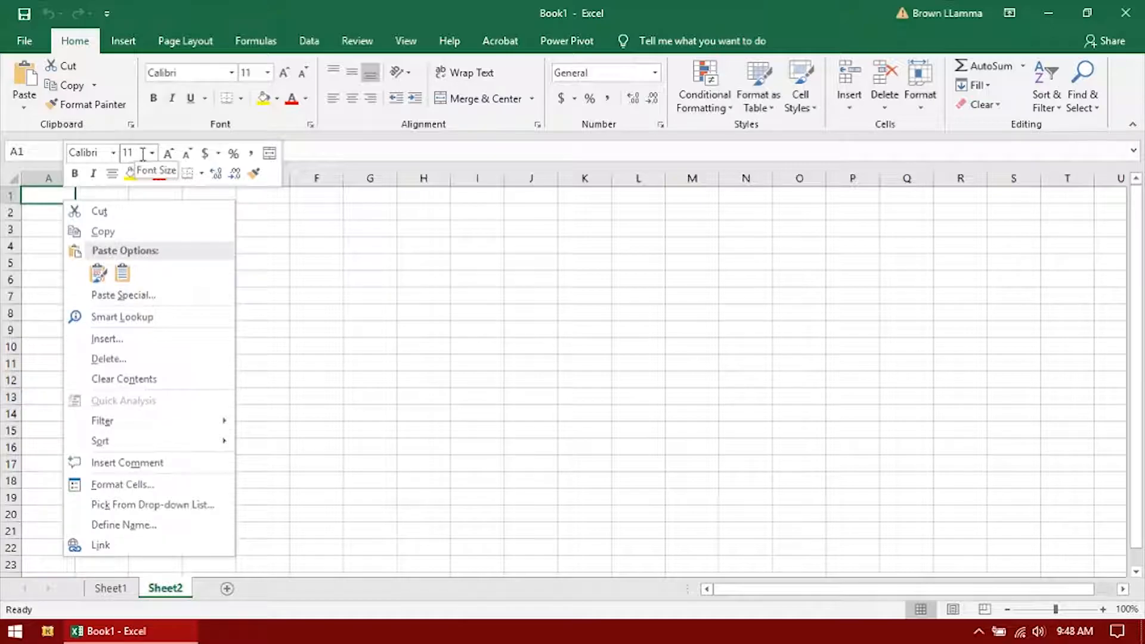
{"action": "left_click", "coordinate": [114, 156]}
{"action": "left_click", "coordinate": [115, 157]}
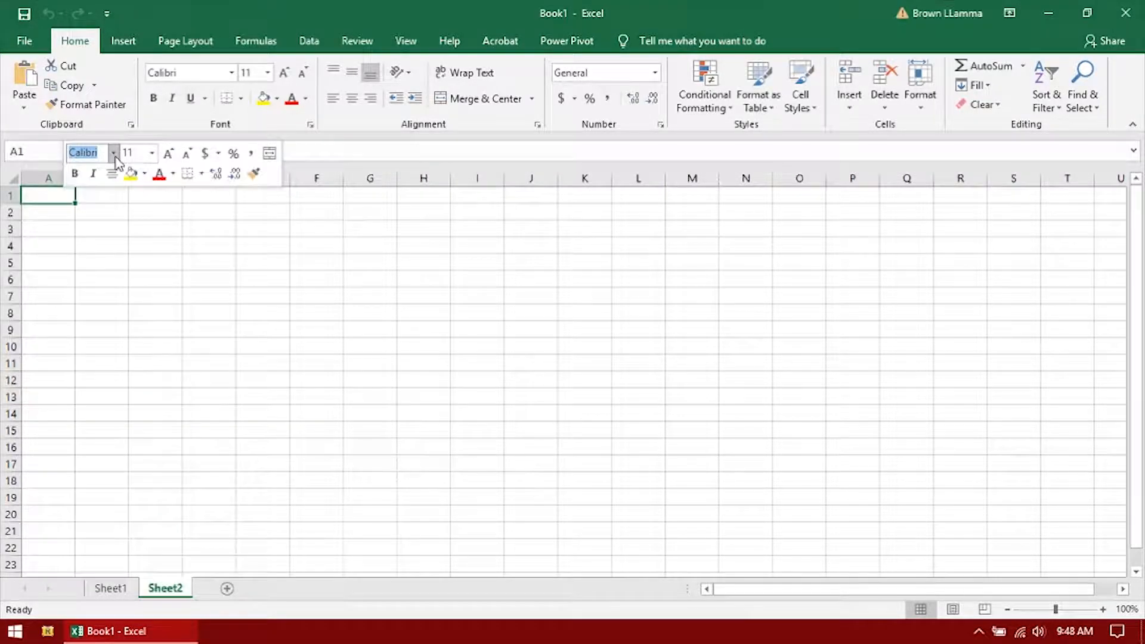
{"action": "left_click", "coordinate": [205, 278]}
{"action": "left_click", "coordinate": [121, 218]}
{"action": "right_click", "coordinate": [121, 220]}
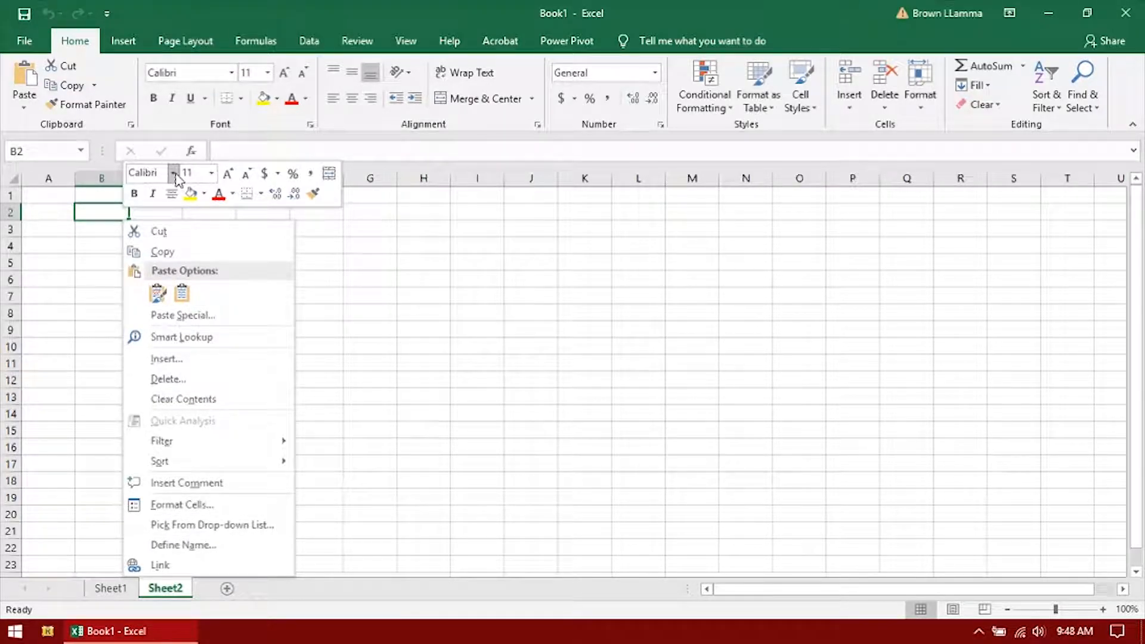
{"action": "left_click", "coordinate": [102, 215]}
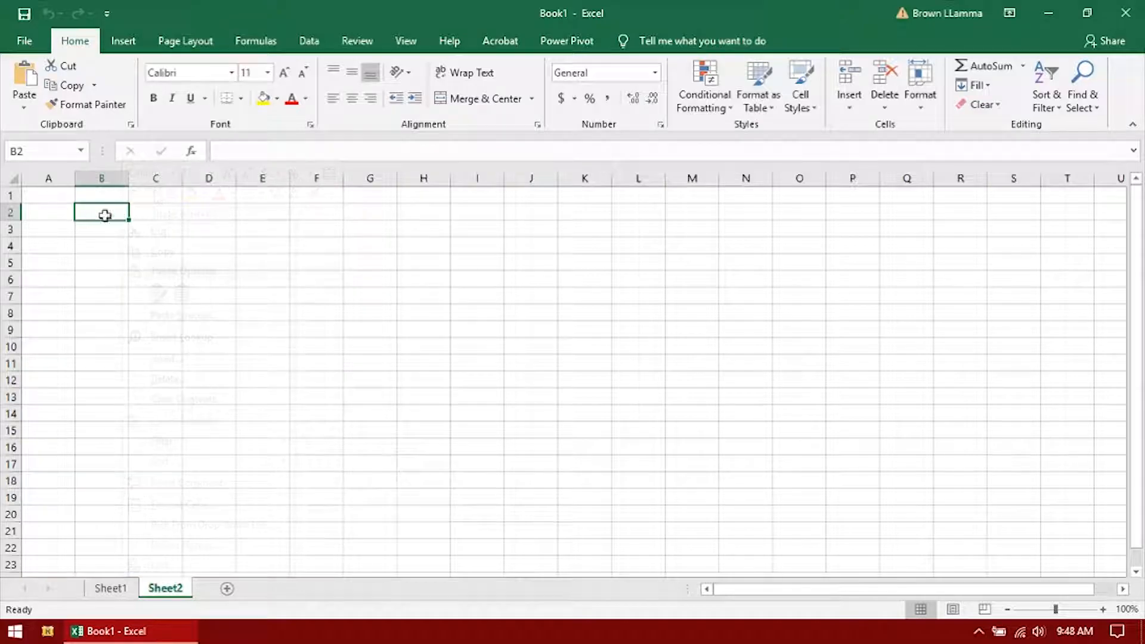
{"action": "right_click", "coordinate": [90, 216]}
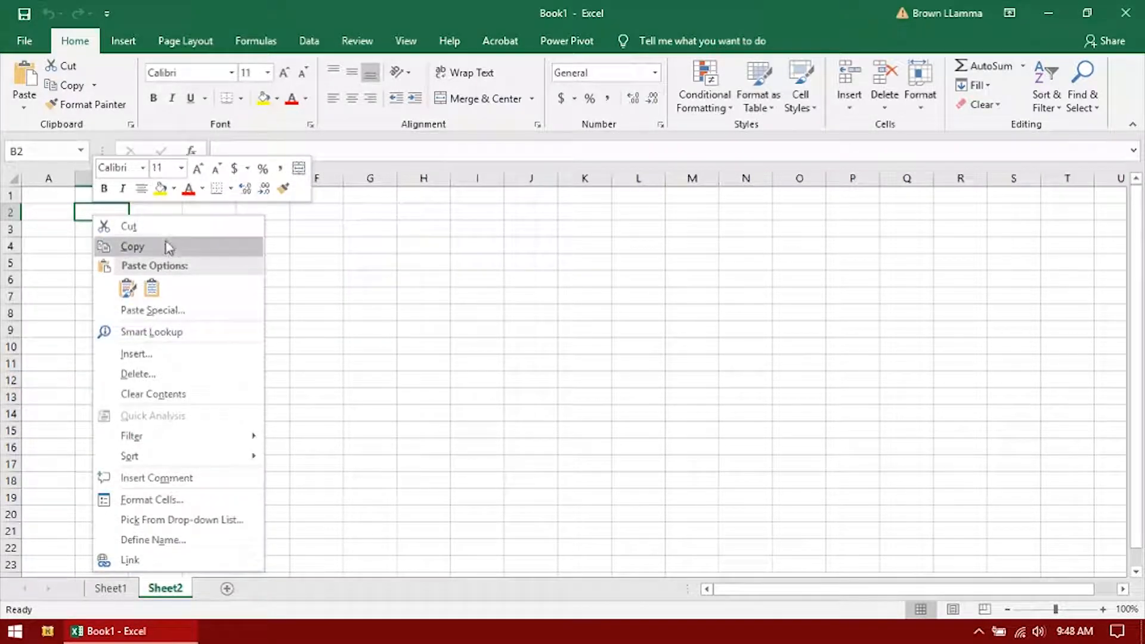
{"action": "left_click", "coordinate": [43, 194]}
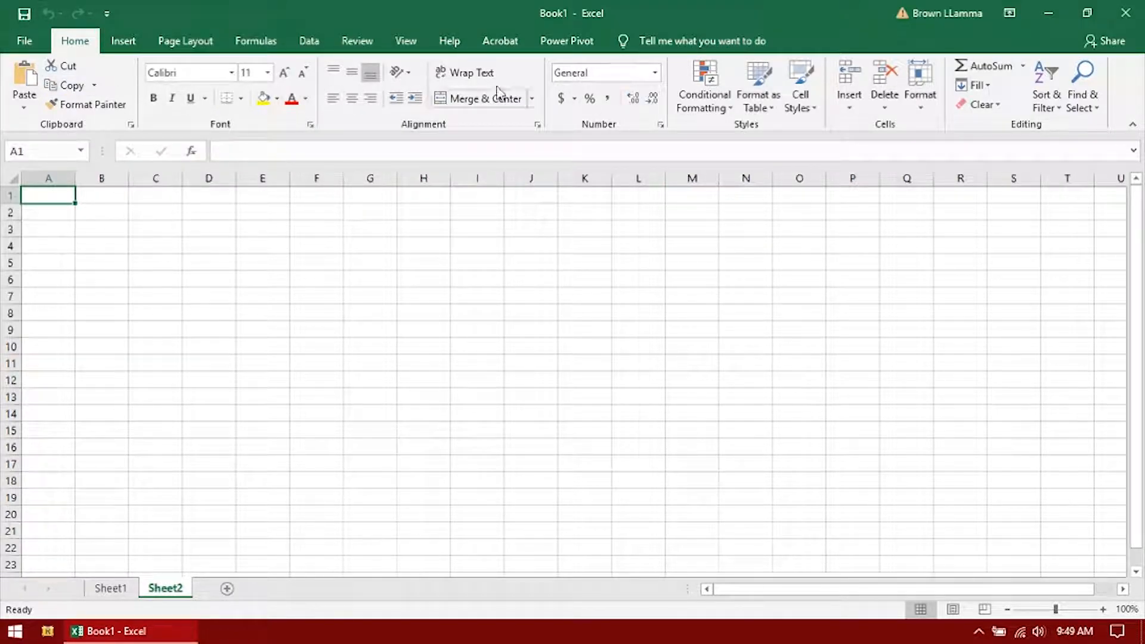
Step: Collapse the ribbon to its tab names, show the Home commands temporarily, and pin the ribbon open again
{"action": "left_click", "coordinate": [1131, 128]}
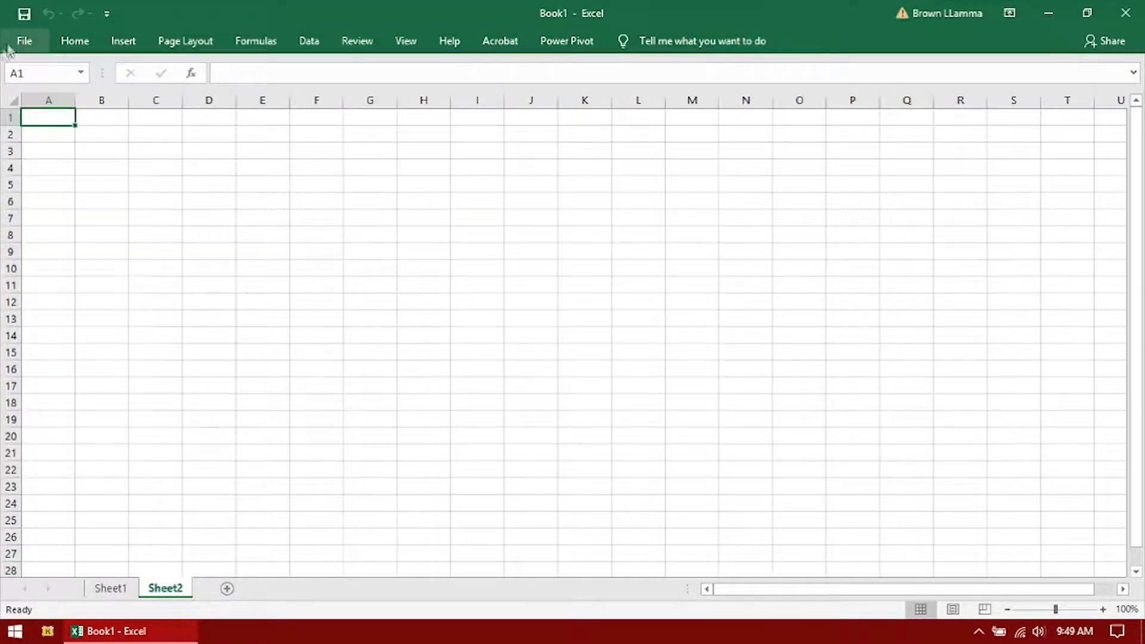
{"action": "left_click", "coordinate": [66, 38]}
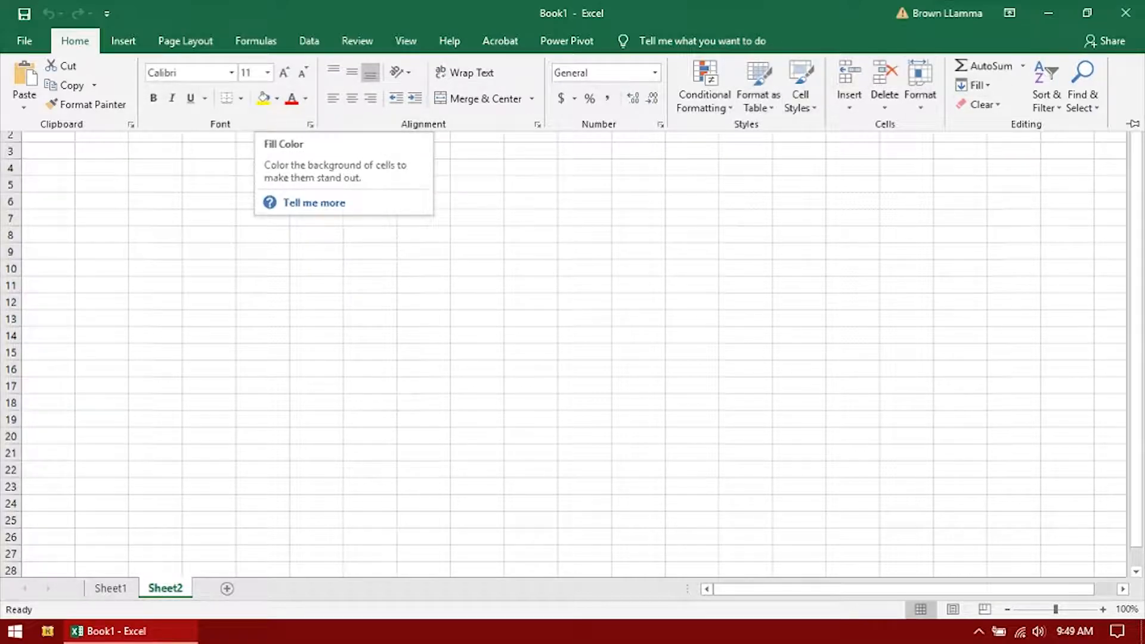
{"action": "left_click", "coordinate": [1128, 127]}
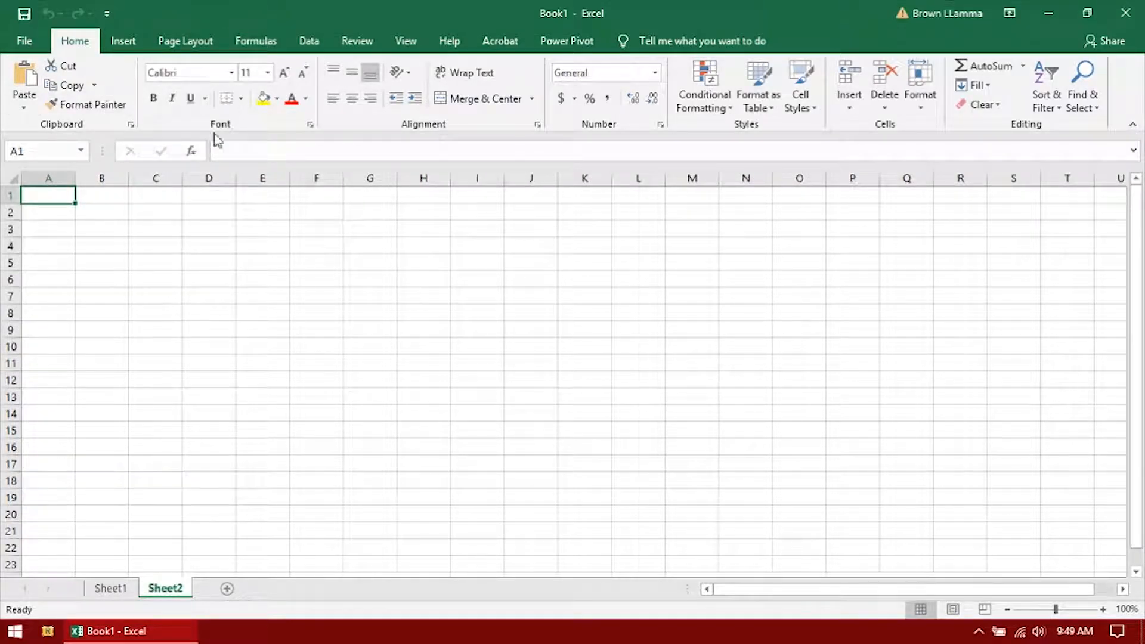
Step: Select cells C7 and G5 in turn and return the selection to cell A1
{"action": "left_click", "coordinate": [161, 296]}
{"action": "left_click", "coordinate": [373, 263]}
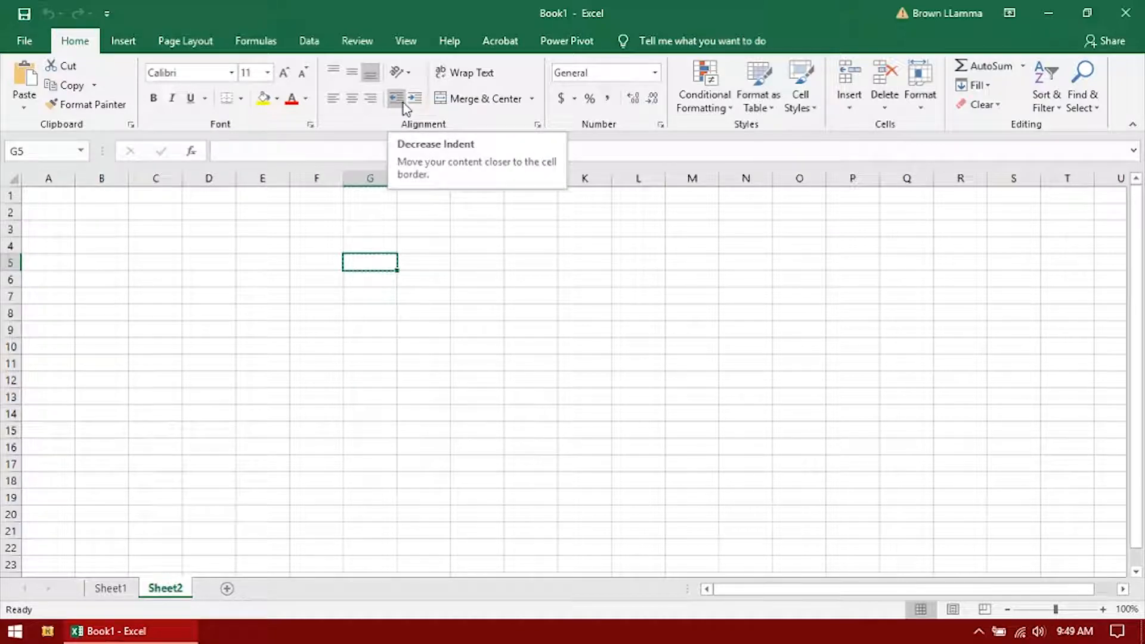
{"action": "left_click", "coordinate": [53, 196]}
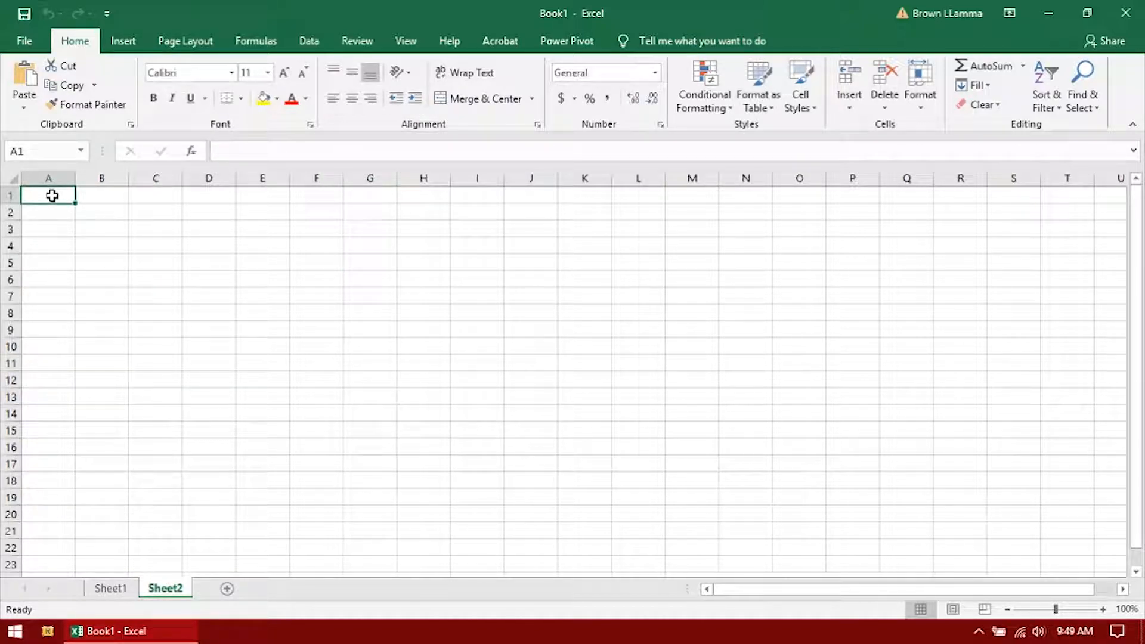
Step: Select single cells scattered across columns B to F one after another, ending on cell E7
{"action": "left_click", "coordinate": [97, 257]}
{"action": "left_click", "coordinate": [173, 232]}
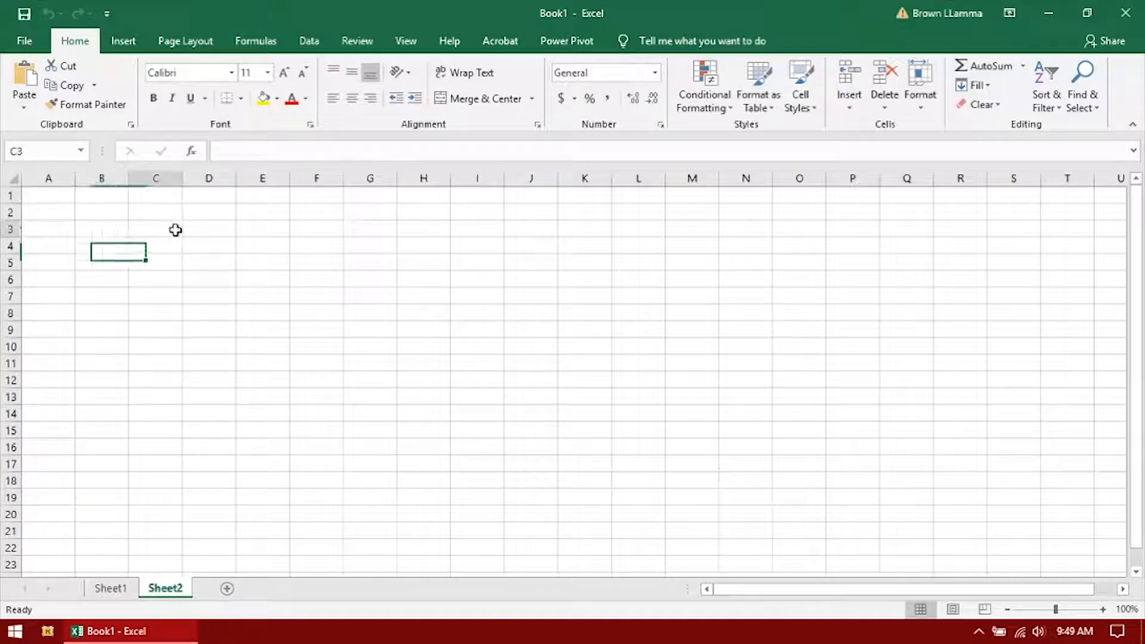
{"action": "left_click", "coordinate": [199, 284]}
{"action": "left_click", "coordinate": [292, 239]}
{"action": "left_click", "coordinate": [256, 310]}
{"action": "left_click", "coordinate": [167, 391]}
{"action": "left_click", "coordinate": [178, 274]}
{"action": "left_click", "coordinate": [280, 237]}
{"action": "left_click", "coordinate": [210, 277]}
{"action": "left_click", "coordinate": [209, 332]}
{"action": "left_click", "coordinate": [250, 296]}
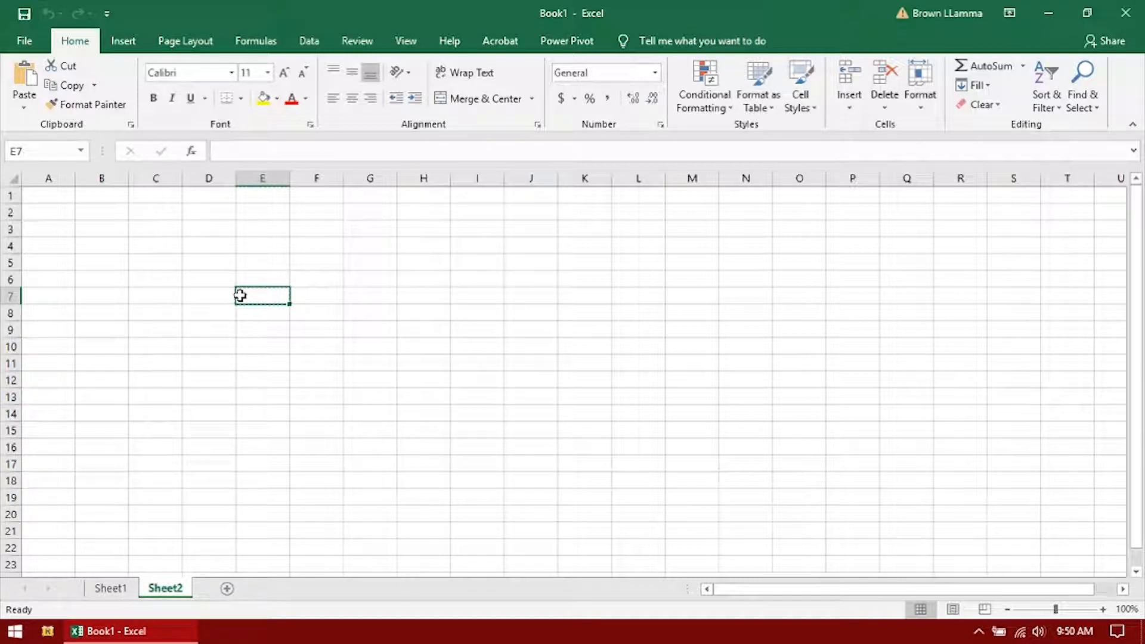
Step: Step the selection from E7 up, down and left by one cell, and move it along row 7 to K7
{"action": "key", "text": "Up"}
{"action": "key", "text": "Down"}
{"action": "key", "text": "Left"}
{"action": "key", "text": "Right"}
{"action": "key", "text": "Right"}
{"action": "key", "text": "Right"}
{"action": "key", "text": "Right"}
{"action": "key", "text": "Right"}
{"action": "key", "text": "Right"}
{"action": "key", "text": "Right"}
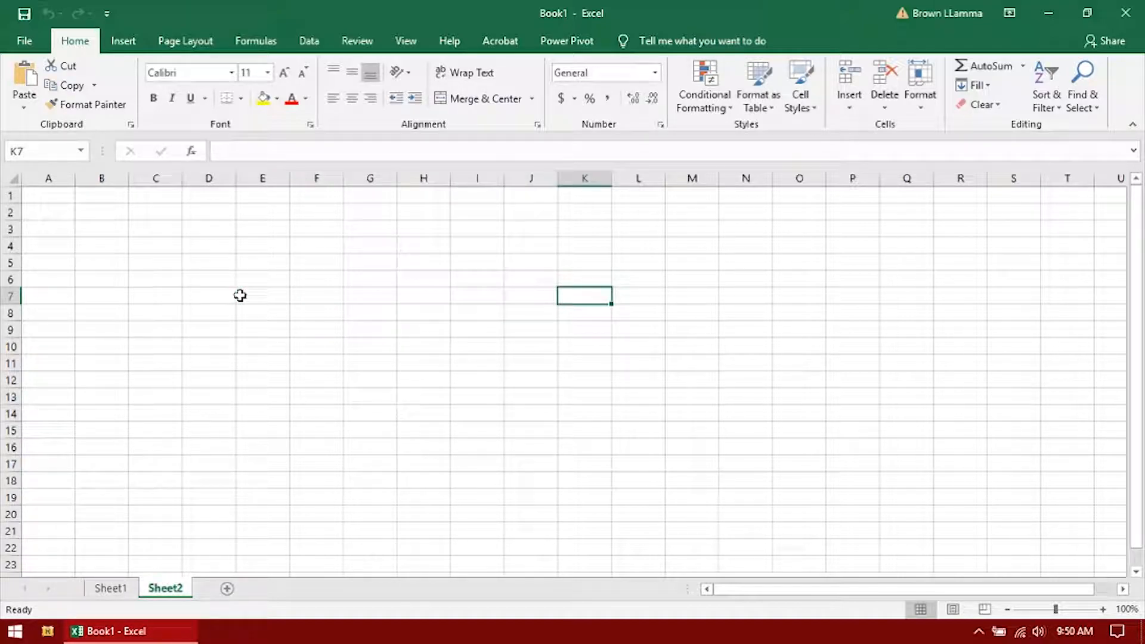
Step: Move the selection cell by cell back along row 7 from K7 to D7
{"action": "key", "text": "Left"}
{"action": "key", "text": "Left"}
{"action": "key", "text": "Left"}
{"action": "key", "text": "Left"}
{"action": "key", "text": "Left"}
{"action": "key", "text": "Left"}
{"action": "key", "text": "Left"}
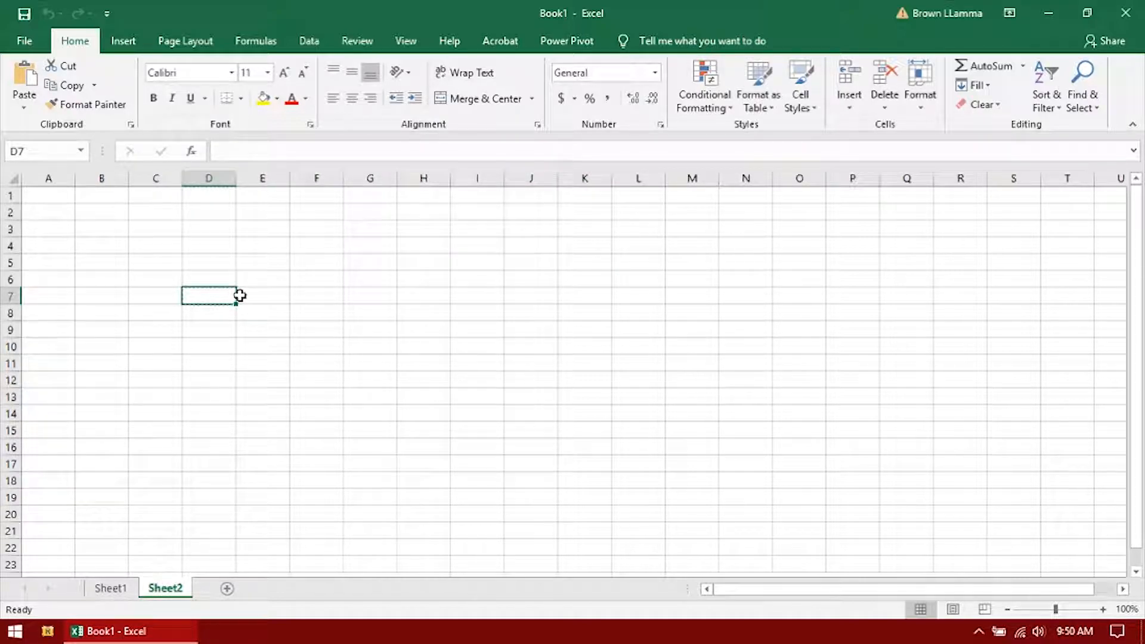
Step: Move the selection to column E, down to E13, and back up the column to E5
{"action": "key", "text": "Right"}
{"action": "key", "text": "Down"}
{"action": "key", "text": "Down"}
{"action": "key", "text": "Down"}
{"action": "key", "text": "Down"}
{"action": "key", "text": "Down"}
{"action": "key", "text": "Down"}
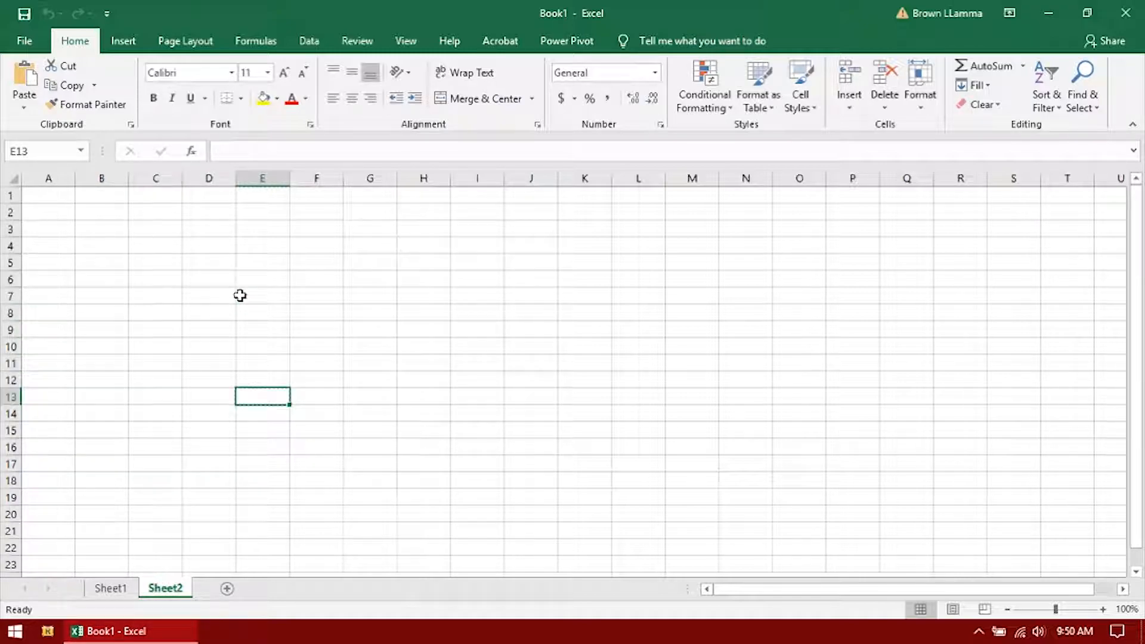
{"action": "key", "text": "Up"}
{"action": "key", "text": "Up"}
{"action": "key", "text": "Up"}
{"action": "key", "text": "Up"}
{"action": "key", "text": "Up"}
{"action": "key", "text": "Up"}
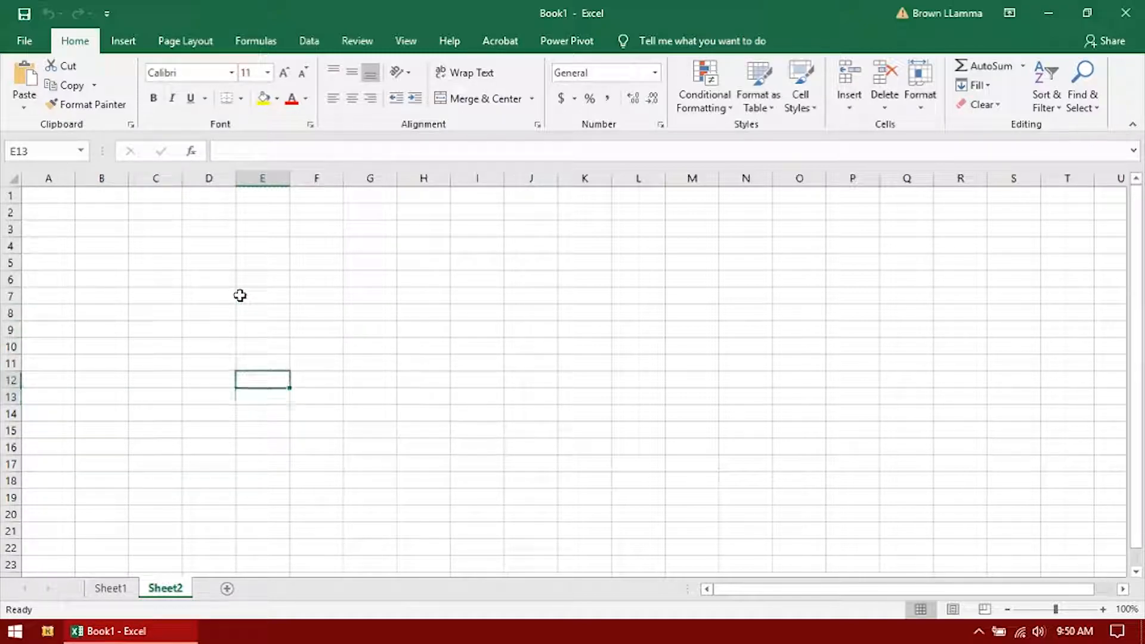
{"action": "key", "text": "Up"}
{"action": "key", "text": "Up"}
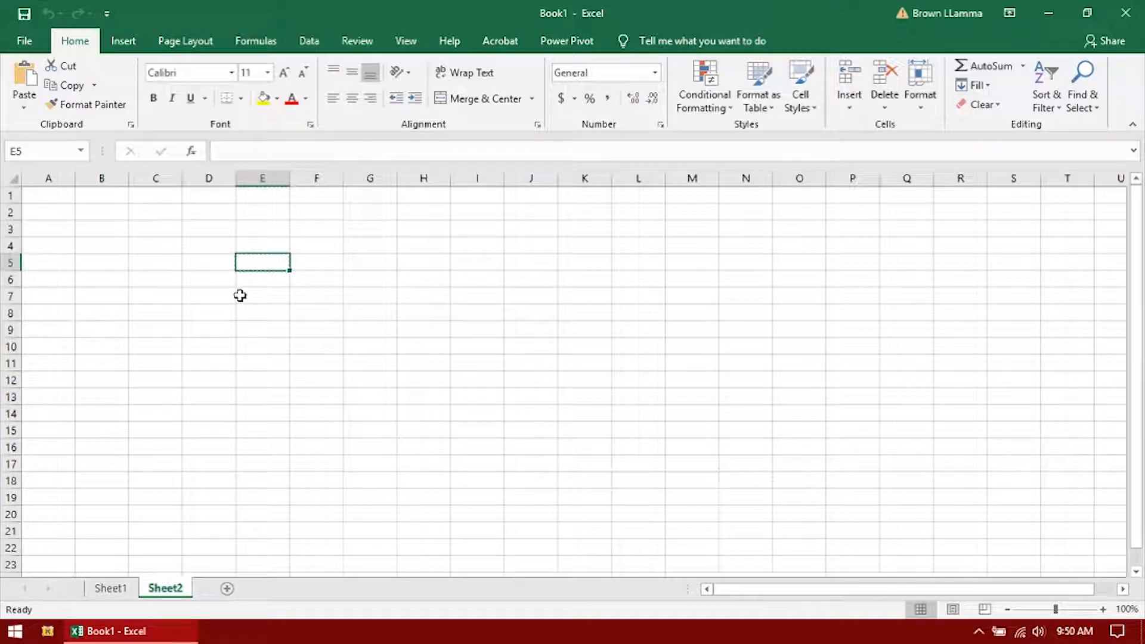
Step: Enter the sample text "hihkjhugiuuig" in cell E5 and select that cell again
{"action": "type", "text": "hihkjhugiuuig"}
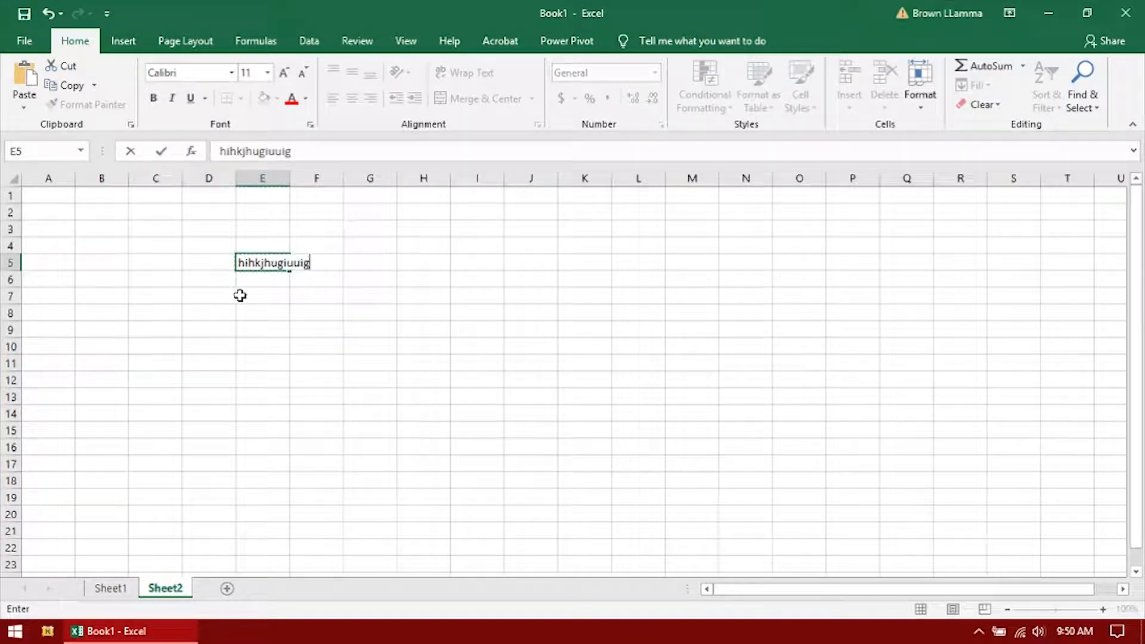
{"action": "key", "text": "Return"}
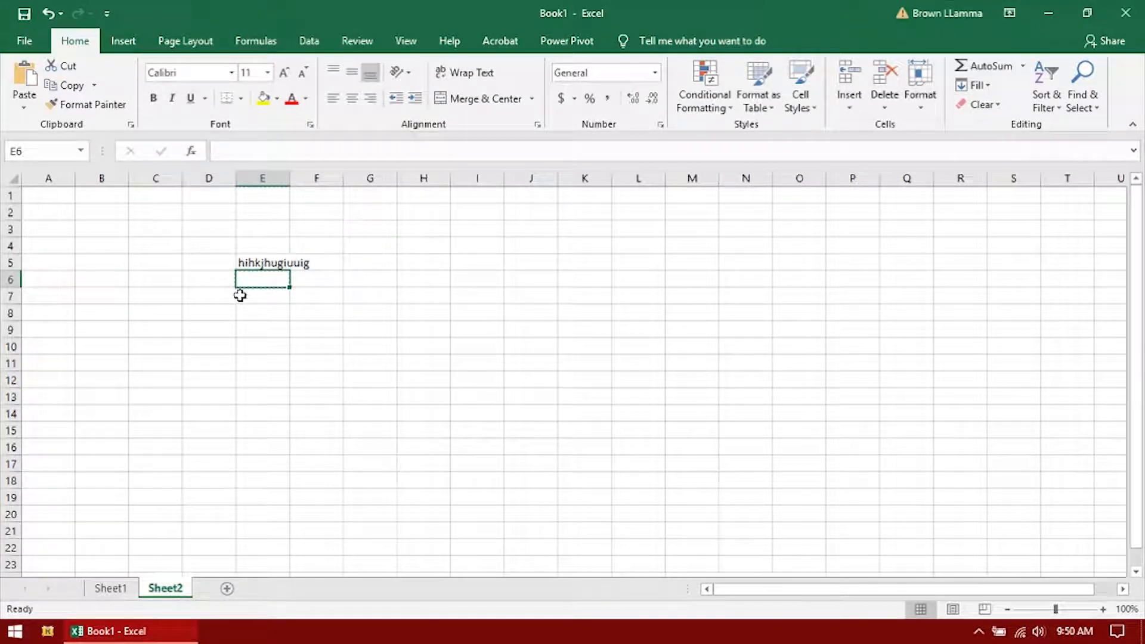
{"action": "key", "text": "Up"}
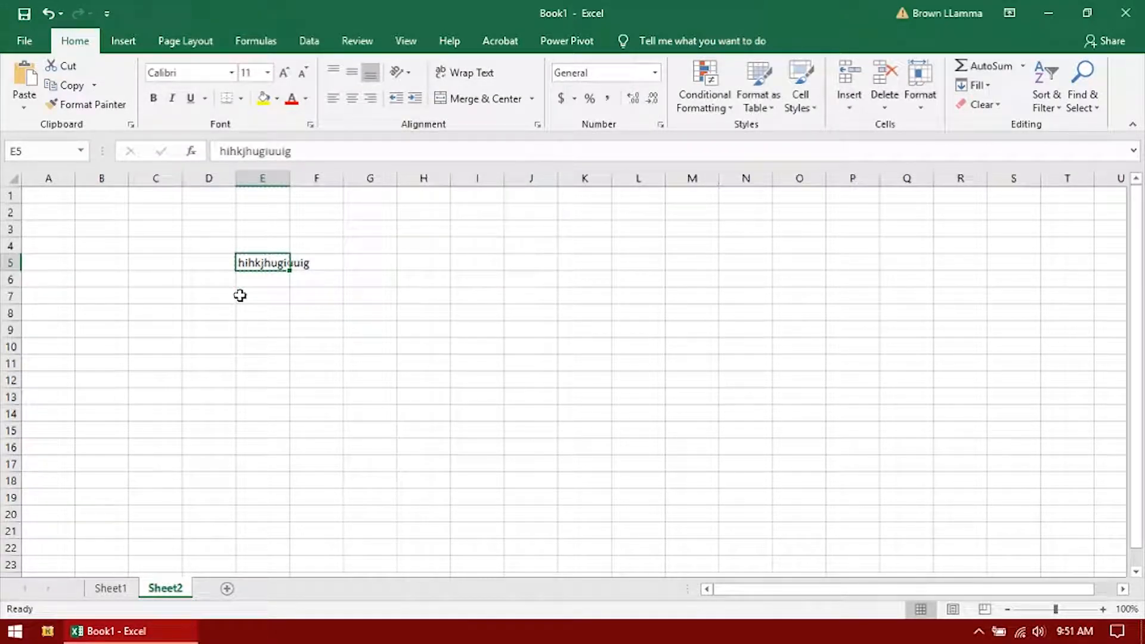
Step: Replace E5's content with two lines in the same cell: "jkhjkhjkhkjhkjhjk" and "kjggygiyyufuyfuyg"
{"action": "type", "text": "jkhjkhjkhkjhkjhjk"}
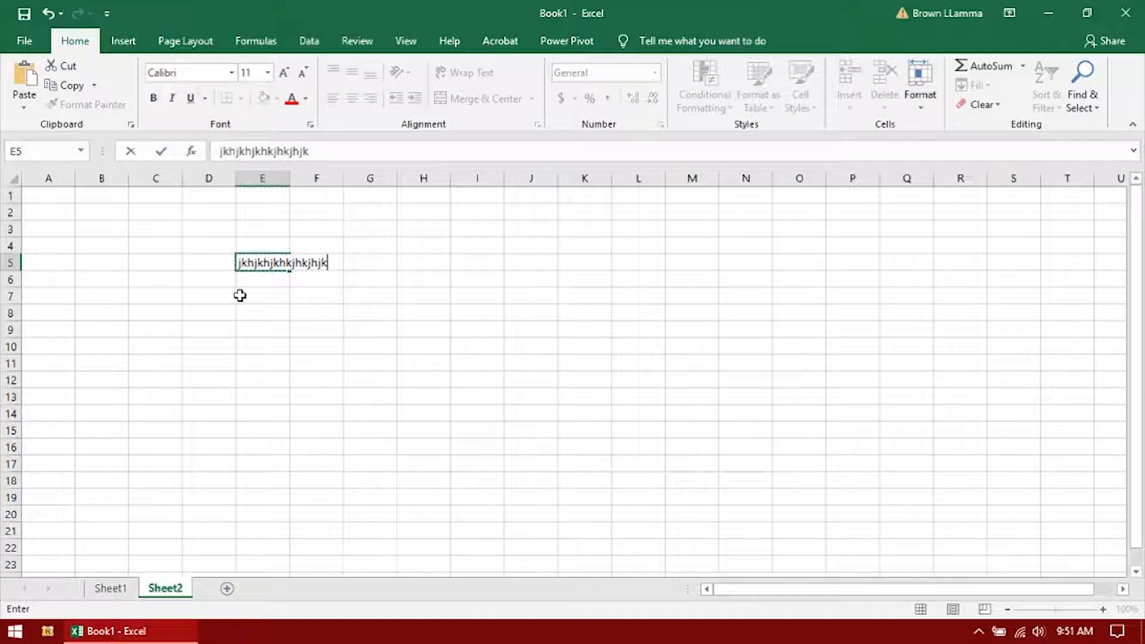
{"action": "key", "text": "Return"}
{"action": "type", "text": "kjggygiyyufuyfuyg"}
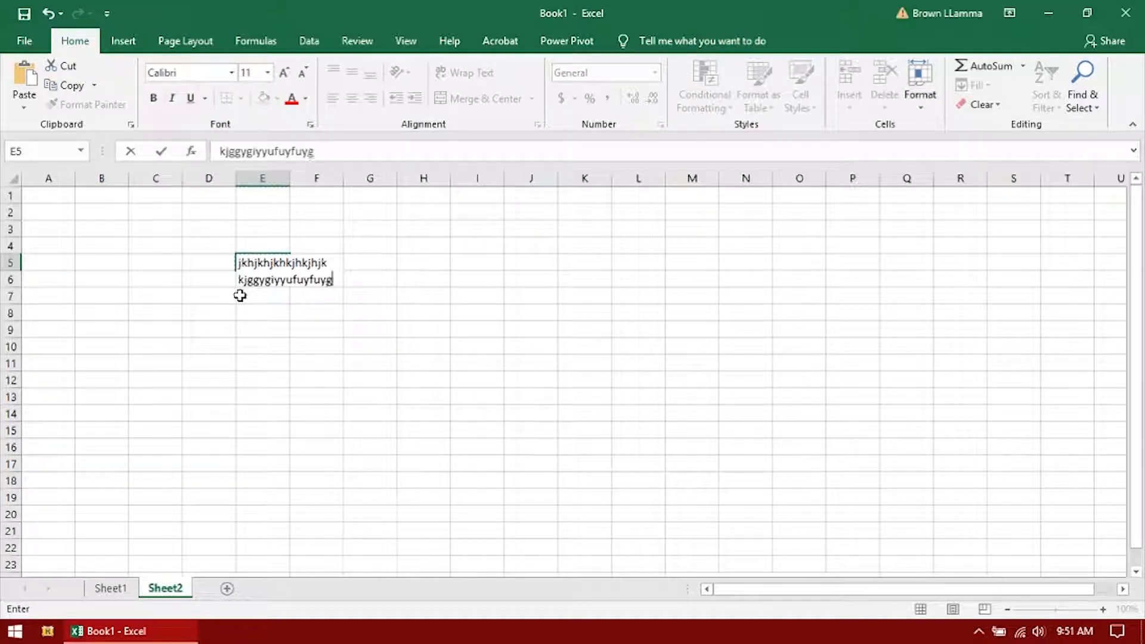
{"action": "key", "text": "Return"}
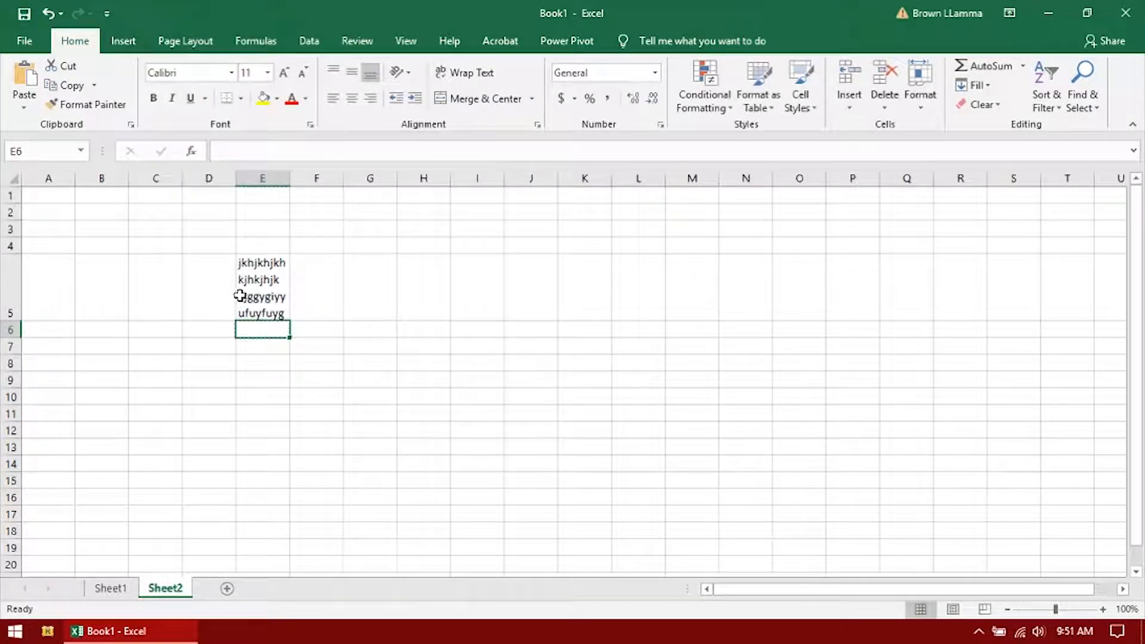
Step: Move the selection down column E to E13 and back up past the multi-line cell to E4
{"action": "key", "text": "Down"}
{"action": "key", "text": "Down"}
{"action": "key", "text": "Down"}
{"action": "key", "text": "Down"}
{"action": "key", "text": "Down"}
{"action": "key", "text": "Down"}
{"action": "key", "text": "Down"}
{"action": "key", "text": "Up"}
{"action": "key", "text": "Up"}
{"action": "key", "text": "Up"}
{"action": "key", "text": "Up"}
{"action": "key", "text": "Up"}
{"action": "key", "text": "Up"}
{"action": "key", "text": "Up"}
{"action": "key", "text": "Up"}
{"action": "key", "text": "Up"}
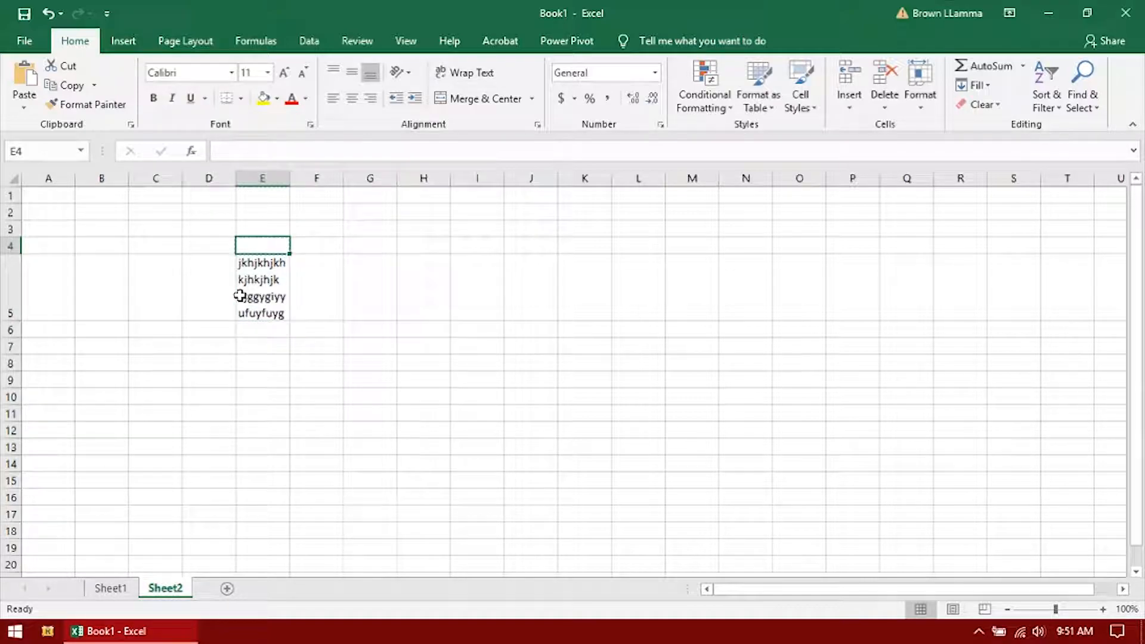
Step: Enter the sample text "lklhjjhjkhjkh" in cell E6, directly below the multi-line cell
{"action": "key", "text": "Down"}
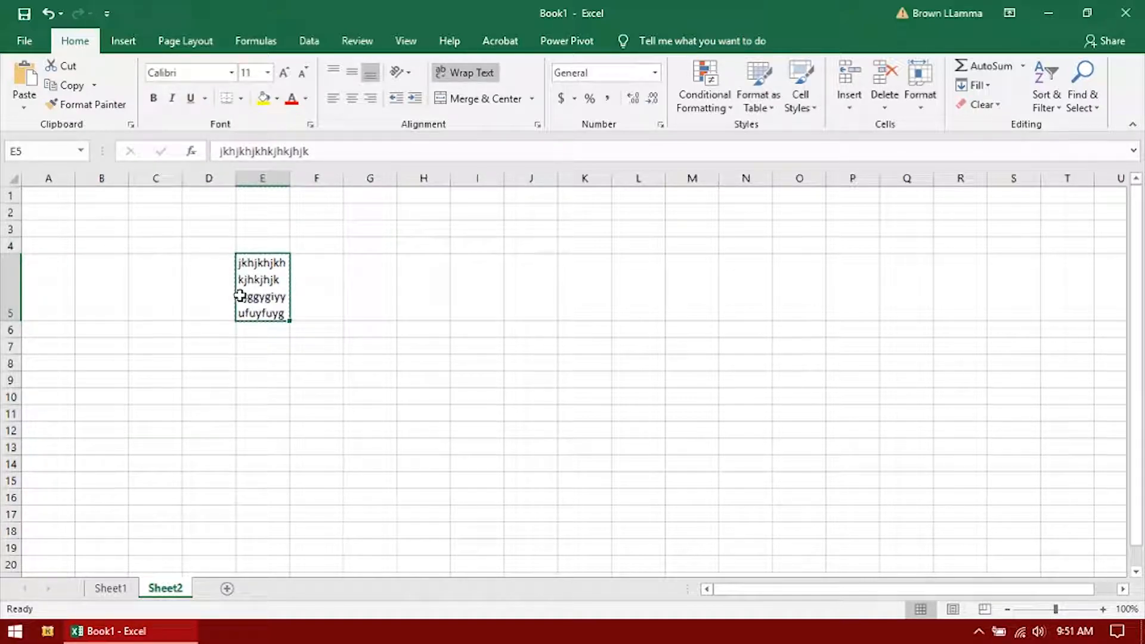
{"action": "key", "text": "Down"}
{"action": "type", "text": "lklhjjhjkhjkh"}
{"action": "key", "text": "Return"}
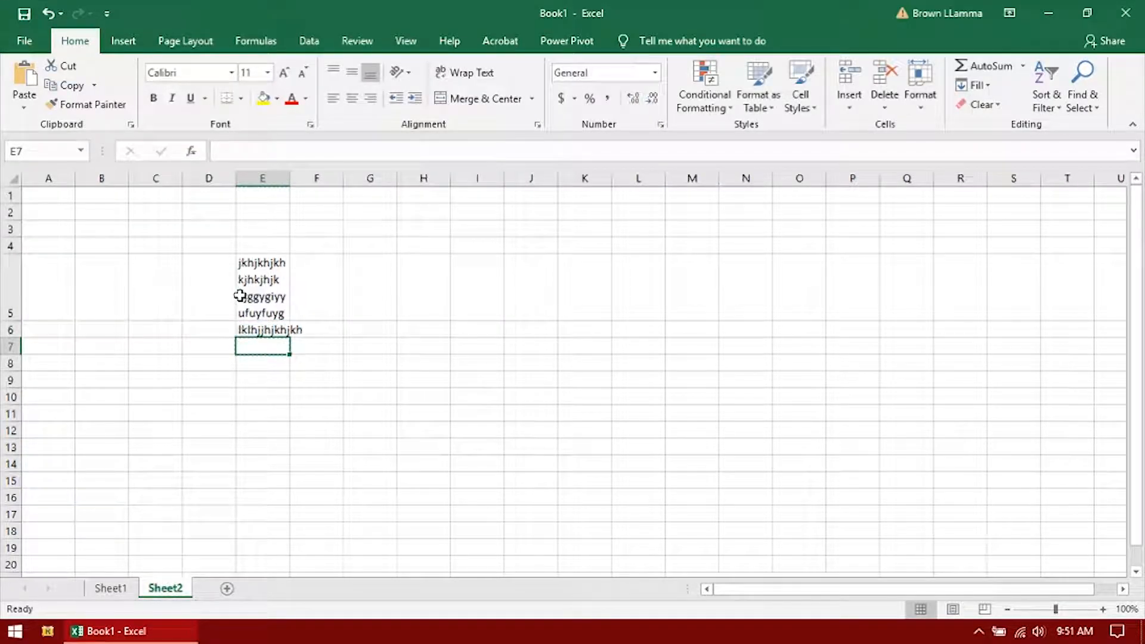
Step: Replace E6's content with two lines in the same cell: "hgkhgkhghjg" and "hgygygiy vhvkh"
{"action": "key", "text": "Up"}
{"action": "type", "text": "hgkhgkhghjg"}
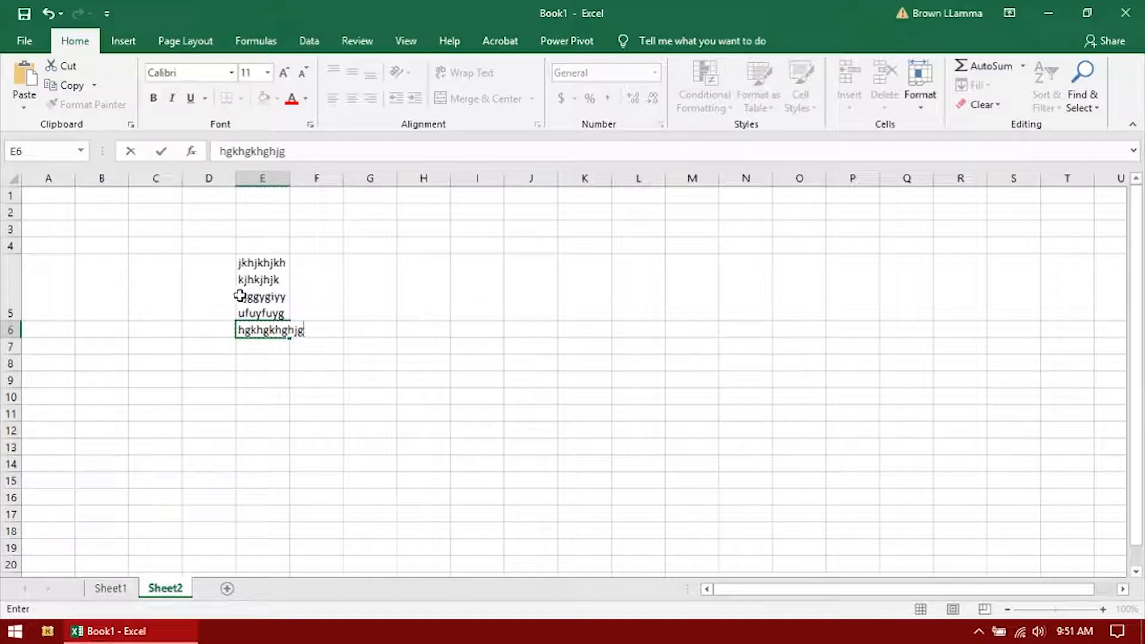
{"action": "key", "text": "Return"}
{"action": "type", "text": "hg"}
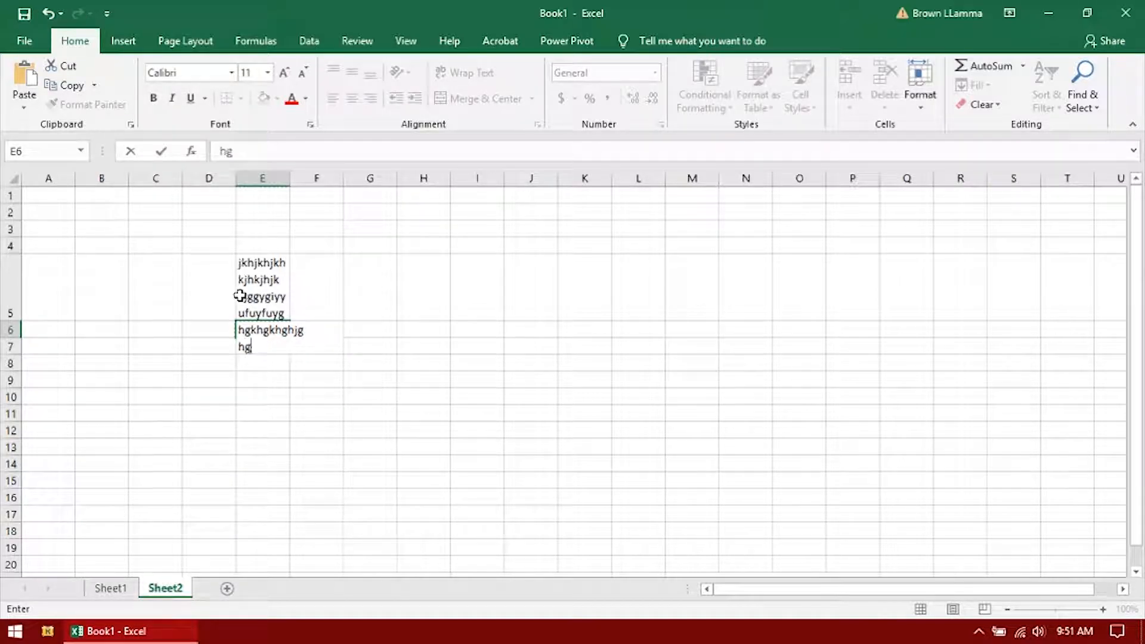
{"action": "type", "text": "ygygiy vhvkh"}
{"action": "key", "text": "Return"}
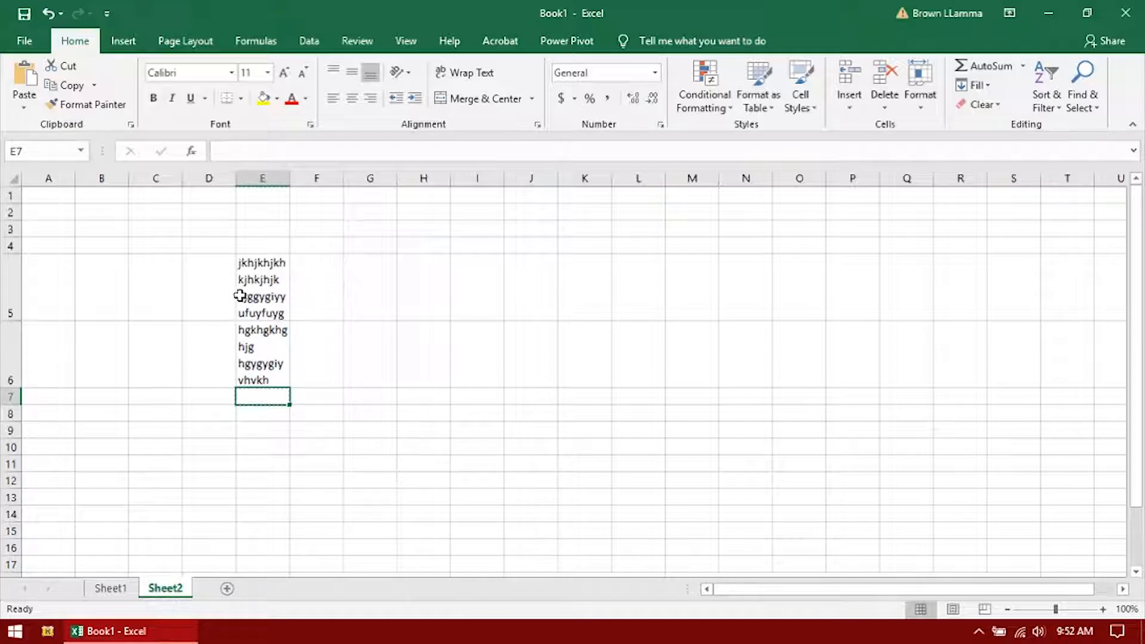
Step: Undo all the sample text entries in column E of Sheet2
{"action": "key", "text": "ctrl+z"}
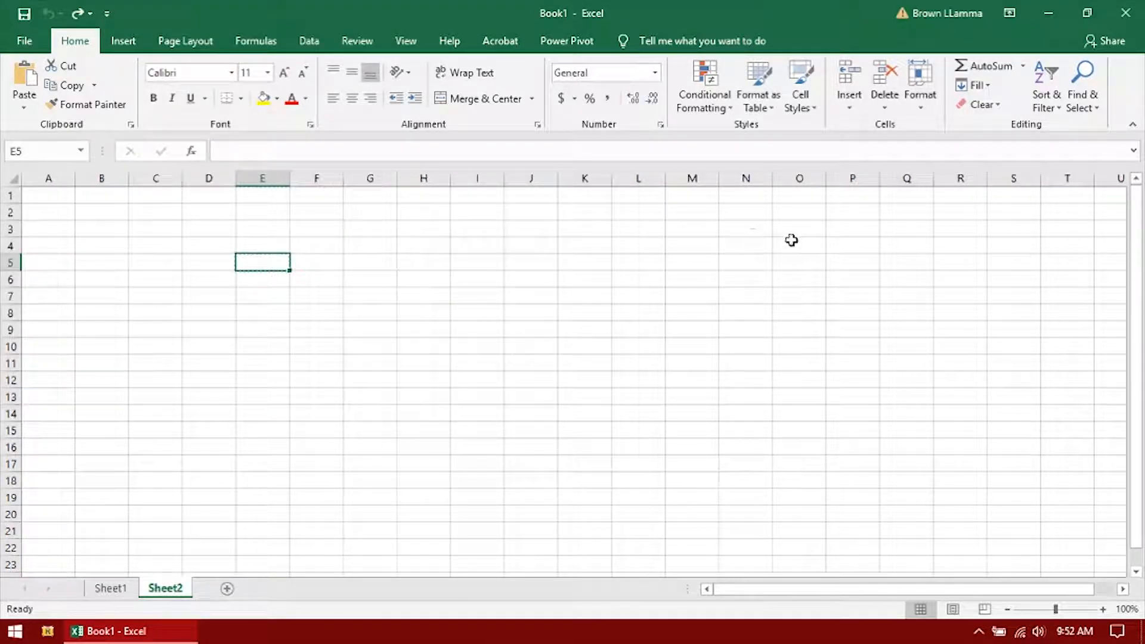
Step: Scroll down through the empty sheet and back to row 1, and zoom in to 115% and back out to 100%
{"action": "left_click_drag", "start_coordinate": [1133, 223], "coordinate": [1136, 322]}
{"action": "scroll", "coordinate": [296, 264], "scroll_direction": "down", "scroll_amount": 1}
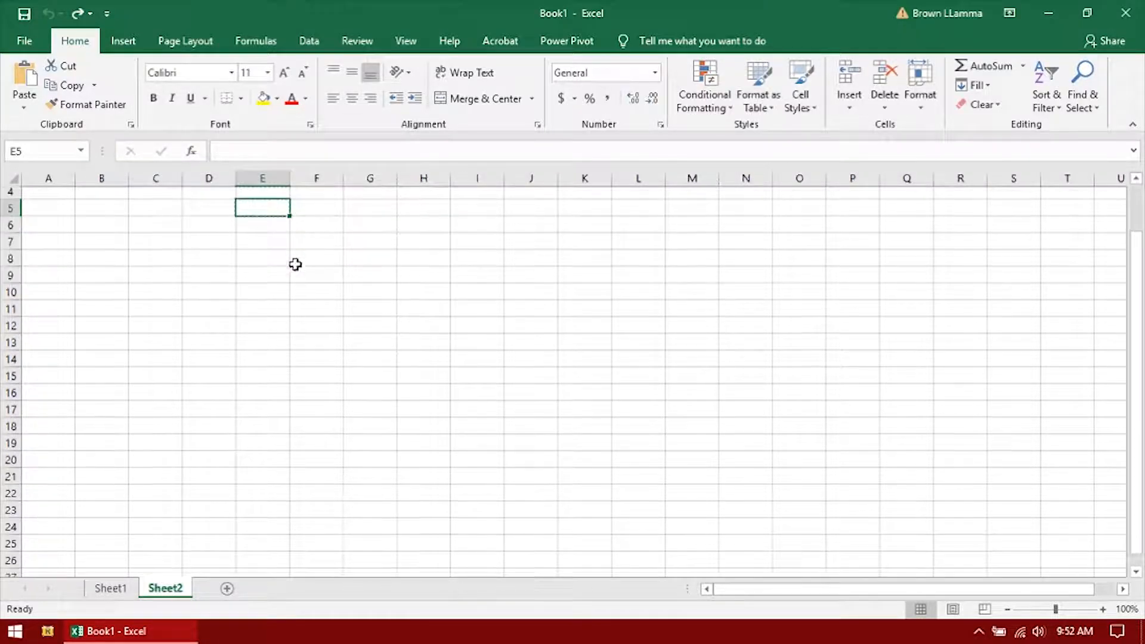
{"action": "scroll", "coordinate": [295, 264], "scroll_direction": "down", "scroll_amount": 18}
{"action": "scroll", "coordinate": [299, 261], "scroll_direction": "up", "scroll_amount": 19}
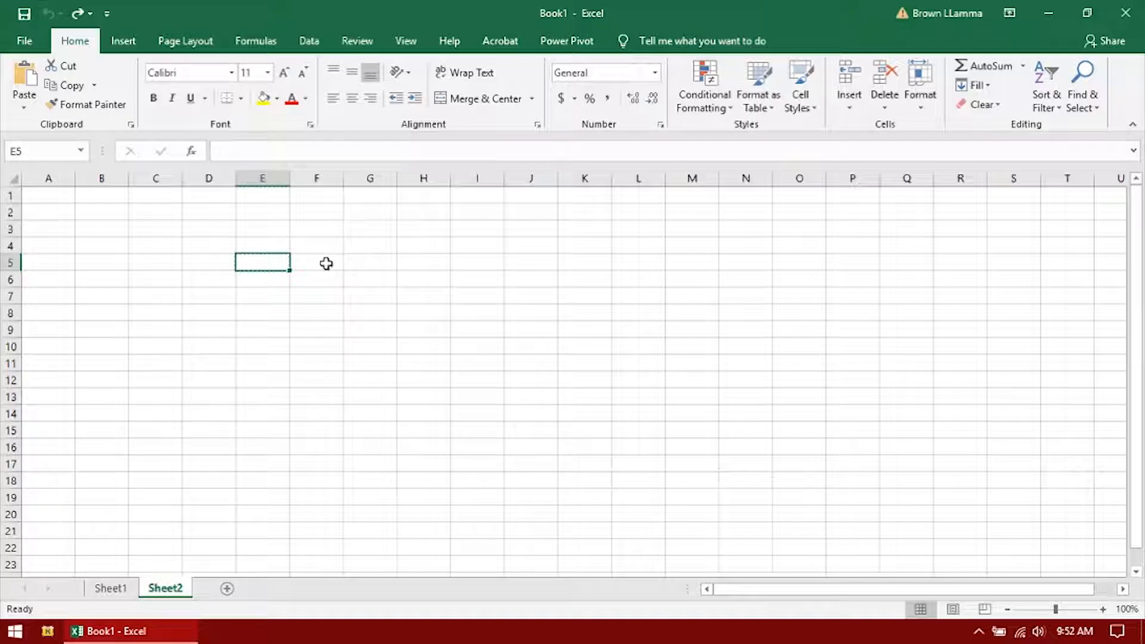
{"action": "scroll", "coordinate": [326, 264], "scroll_direction": "up", "scroll_amount": 5}
{"action": "scroll", "coordinate": [326, 264], "scroll_direction": "down", "scroll_amount": 11}
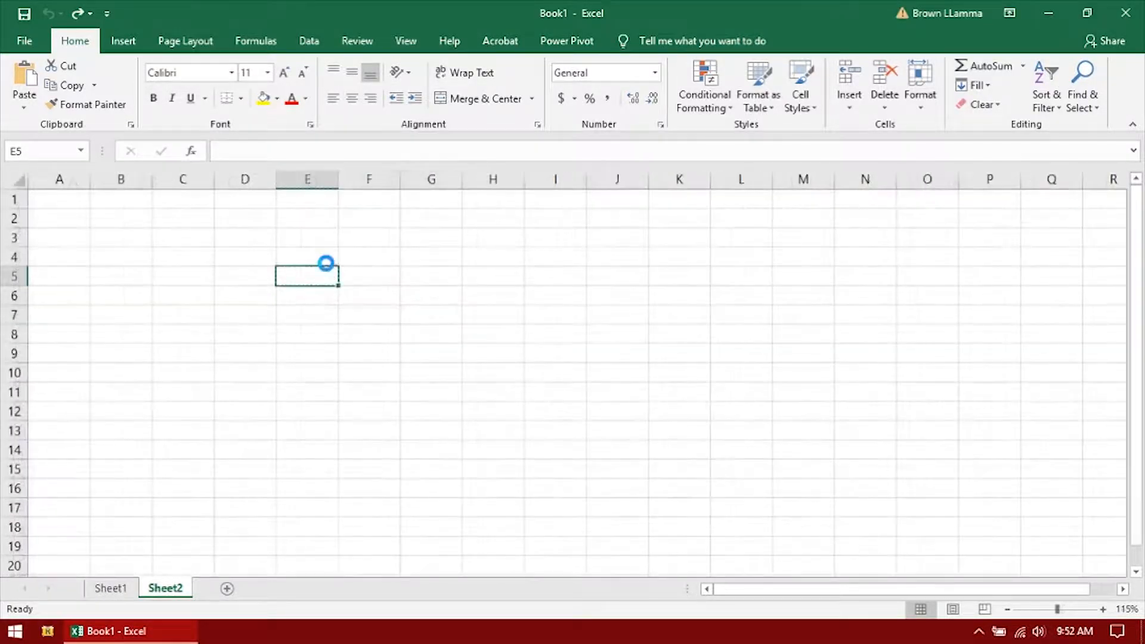
{"action": "scroll", "coordinate": [327, 264], "scroll_direction": "up", "scroll_amount": 7}
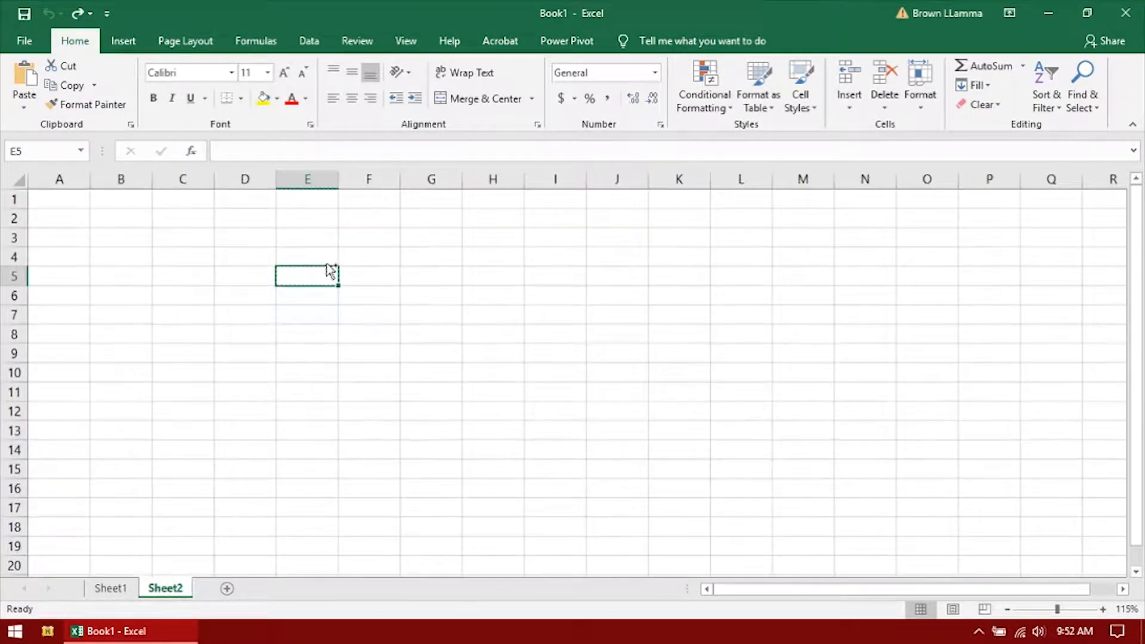
{"action": "scroll", "coordinate": [327, 264], "scroll_direction": "down", "scroll_amount": 1}
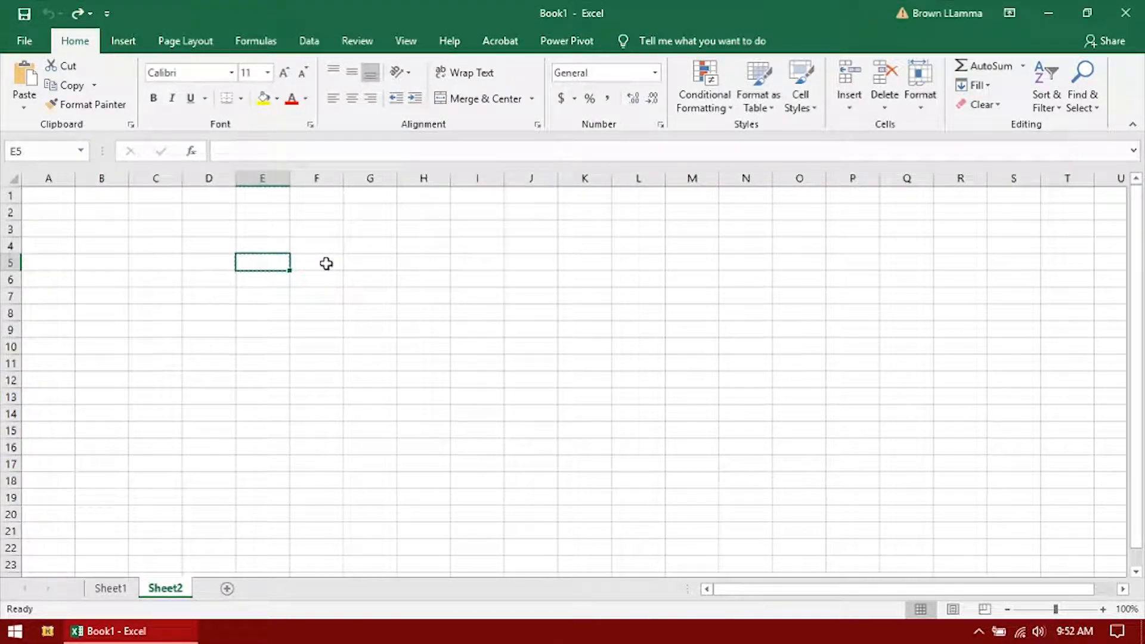
Step: Enter the text "I like video games!" in cell B2
{"action": "left_click", "coordinate": [89, 217]}
{"action": "type", "text": "I like video games!"}
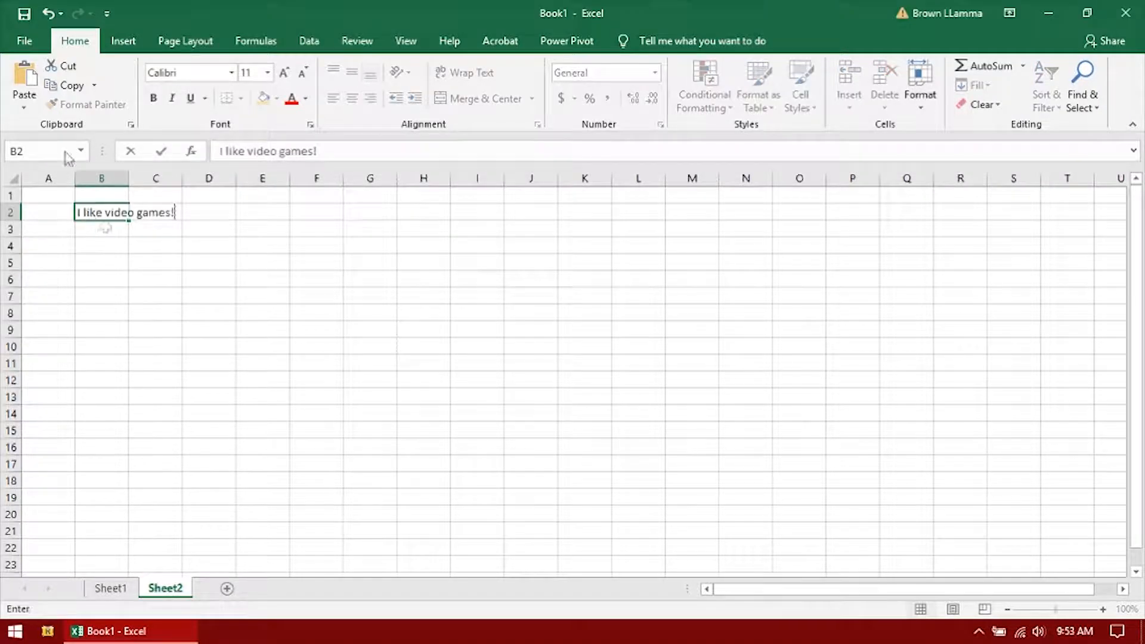
{"action": "left_click", "coordinate": [102, 279]}
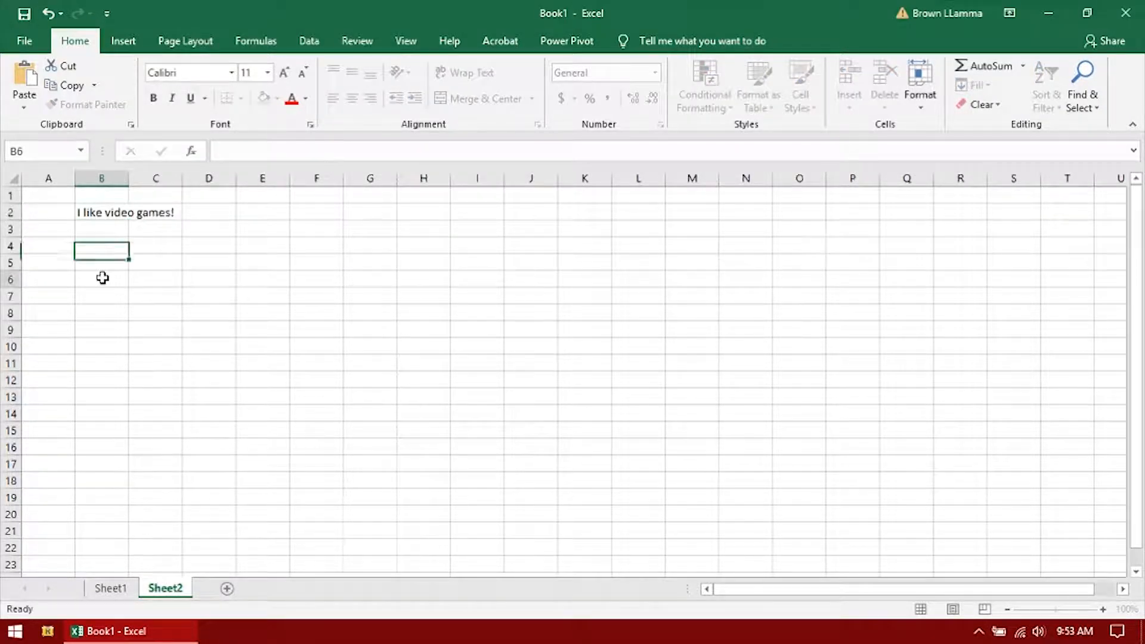
Step: Copy the text from B2 into E2 and return the selection to B2
{"action": "left_click", "coordinate": [105, 220]}
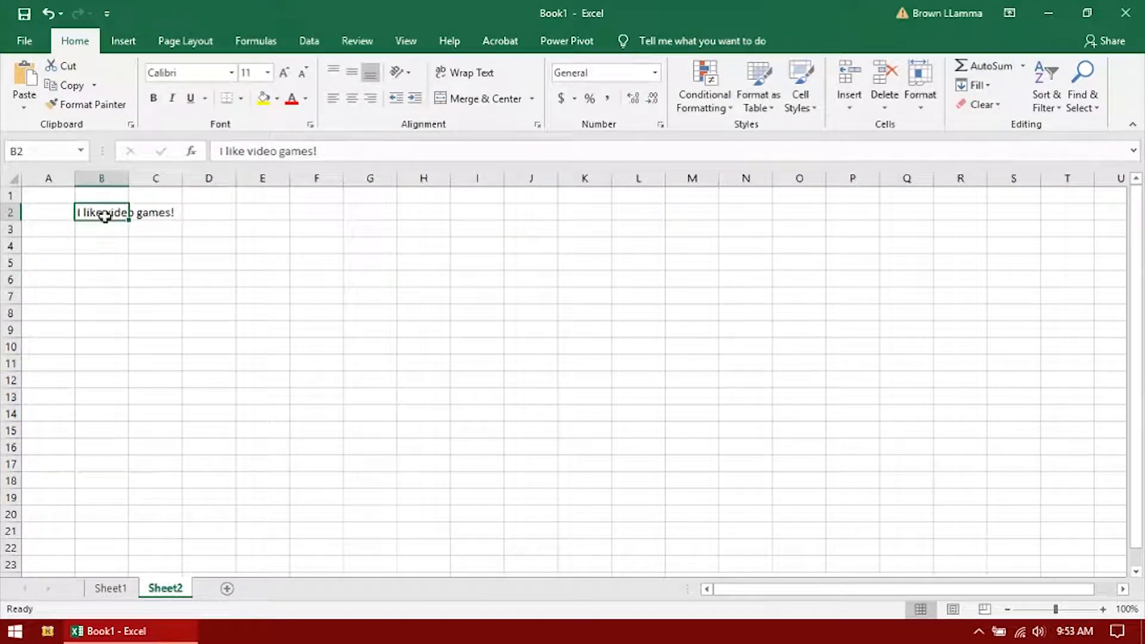
{"action": "left_click", "coordinate": [60, 85]}
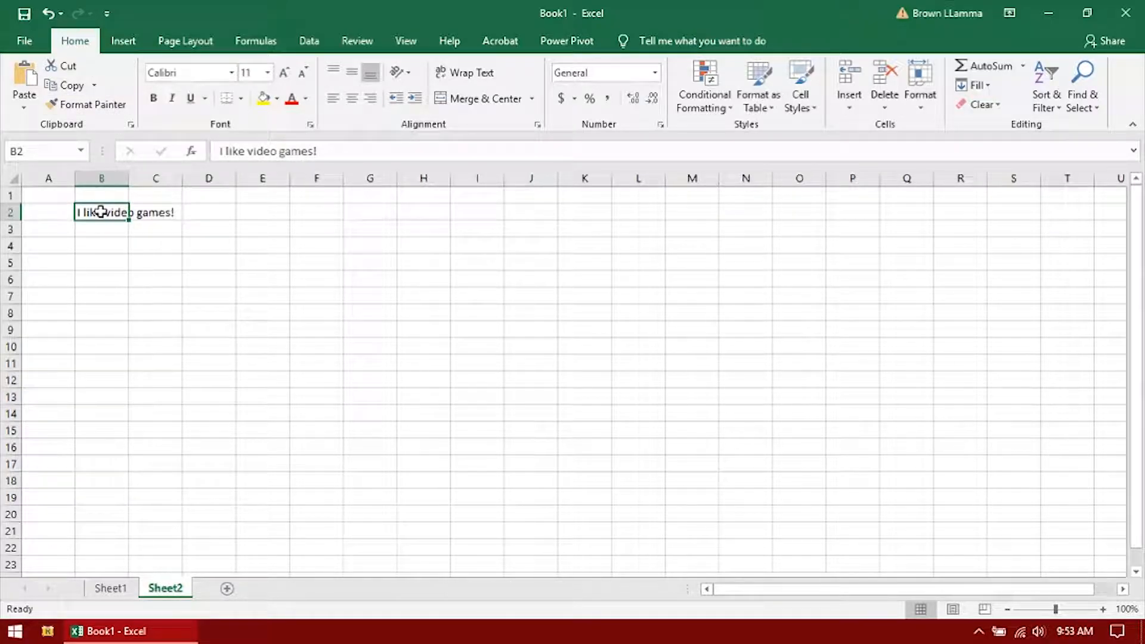
{"action": "key", "text": "ctrl+c"}
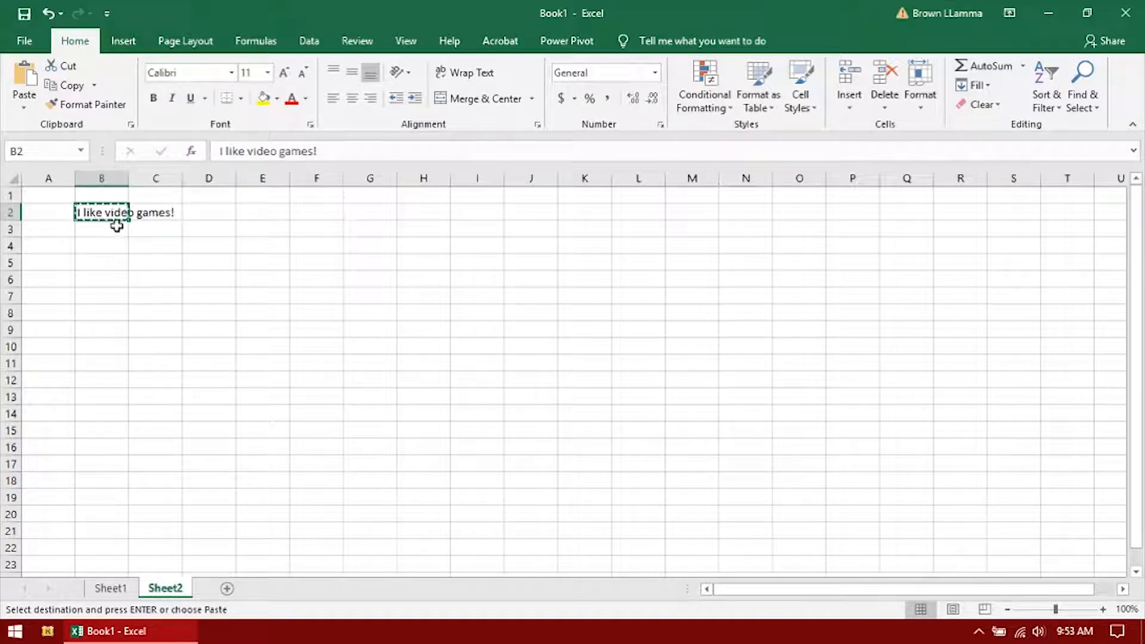
{"action": "left_click", "coordinate": [257, 214]}
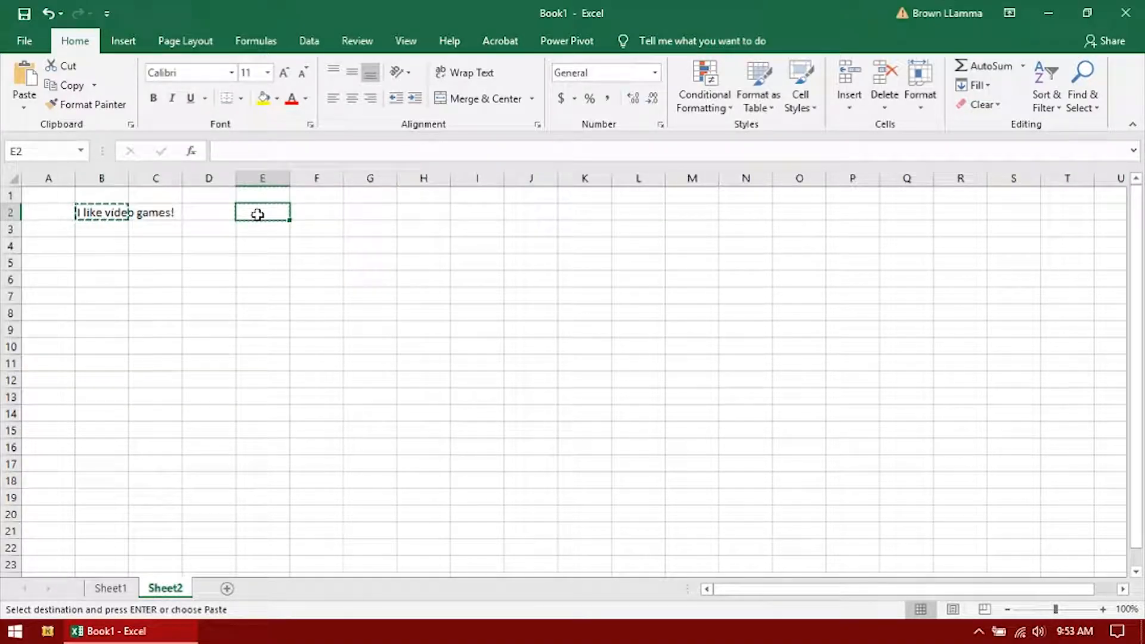
{"action": "key", "text": "ctrl+v"}
{"action": "key", "text": "Left"}
{"action": "key", "text": "Left"}
{"action": "key", "text": "Left"}
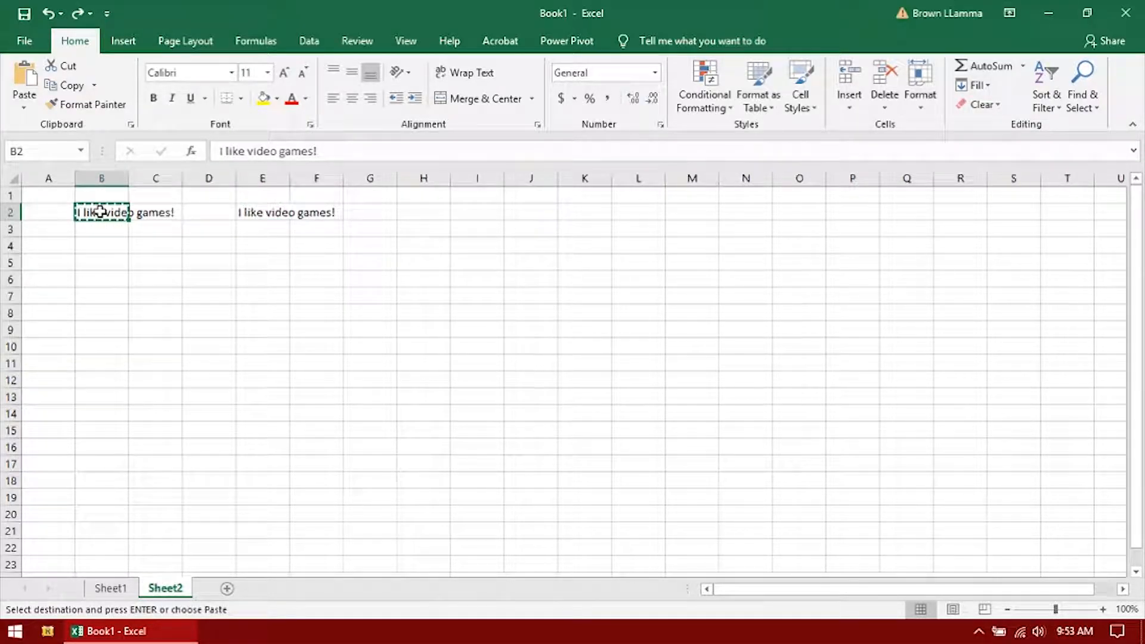
Step: Paste the copied B2 text into cell B4
{"action": "left_click", "coordinate": [107, 245]}
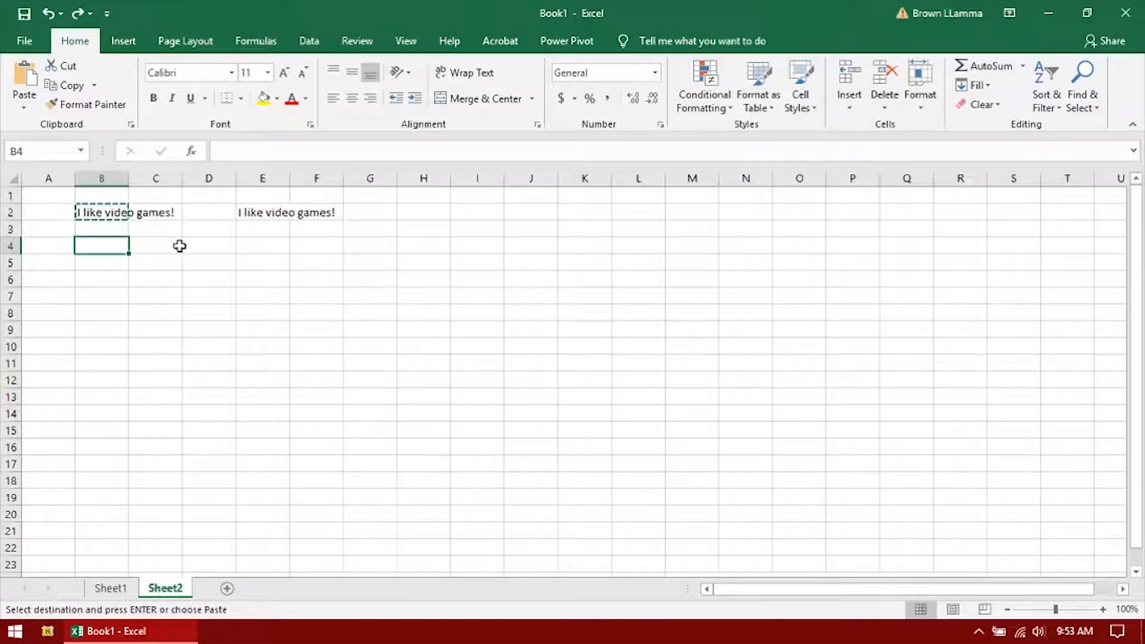
{"action": "key", "text": "Return"}
{"action": "key", "text": "Down"}
{"action": "key", "text": "Down"}
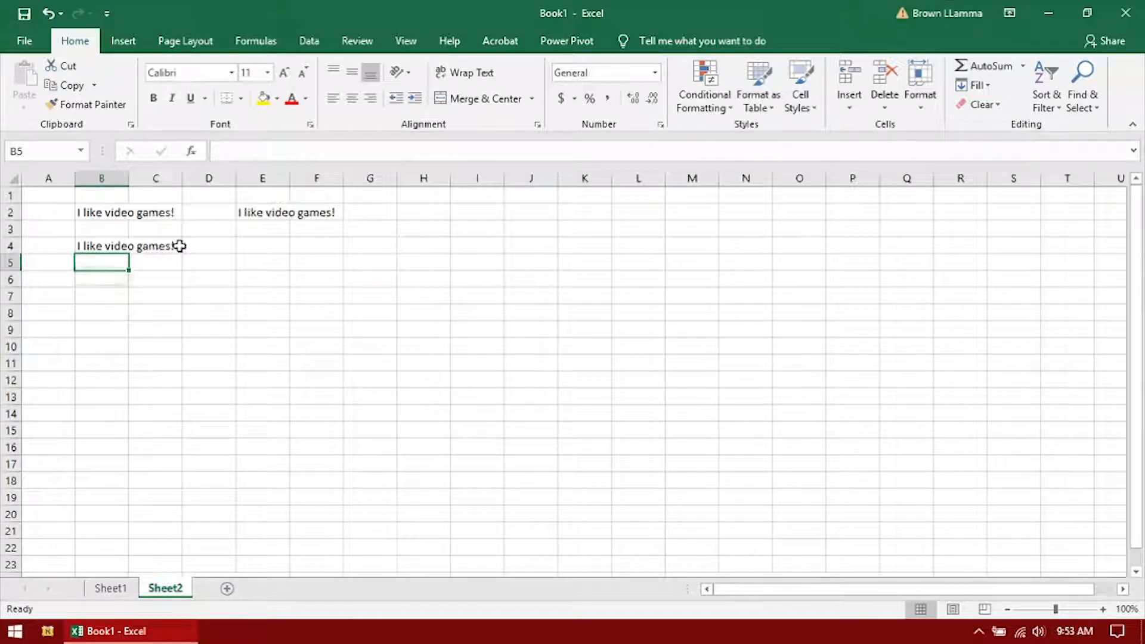
Step: Compare the texts in B2 and B4, and copy B2's text into cell E4
{"action": "left_click", "coordinate": [123, 211]}
{"action": "left_click", "coordinate": [118, 252]}
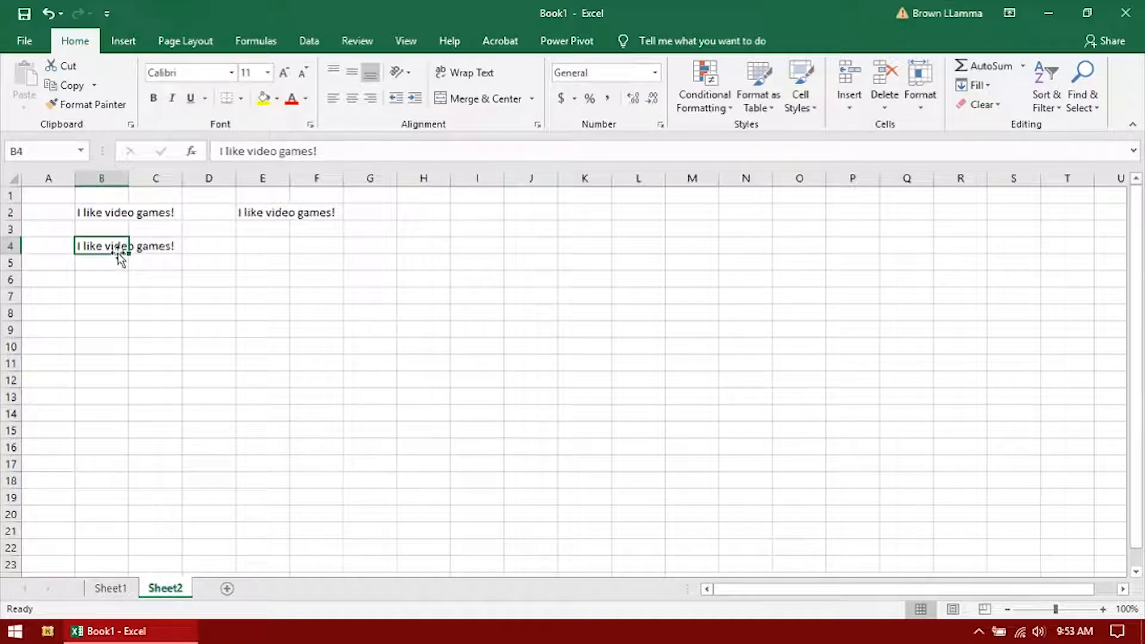
{"action": "left_click", "coordinate": [95, 213]}
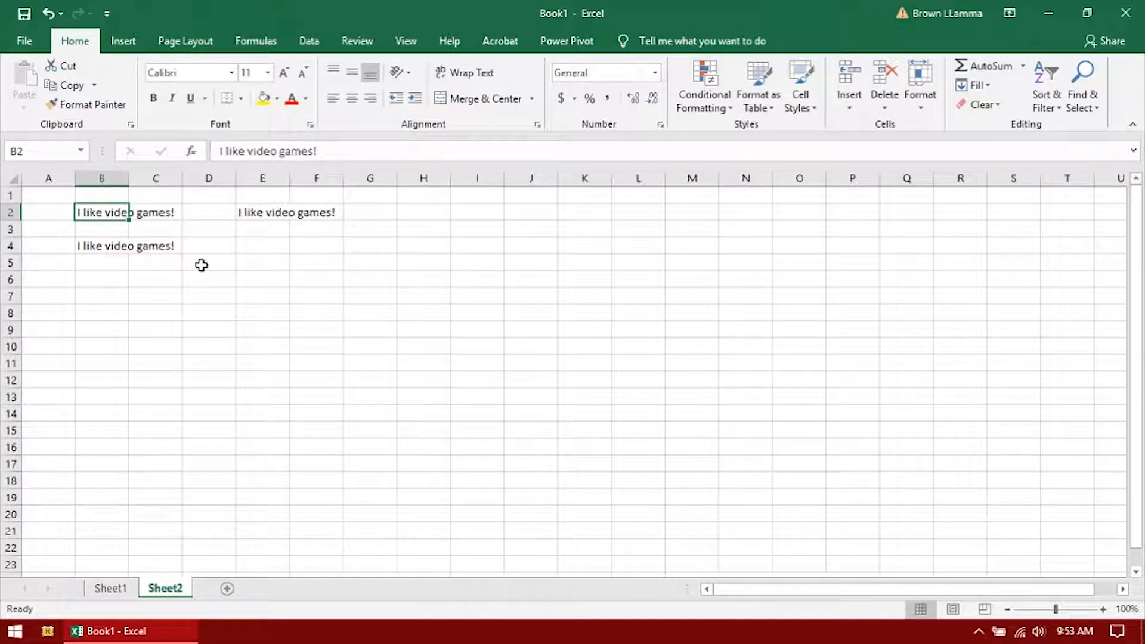
{"action": "key", "text": "ctrl+c"}
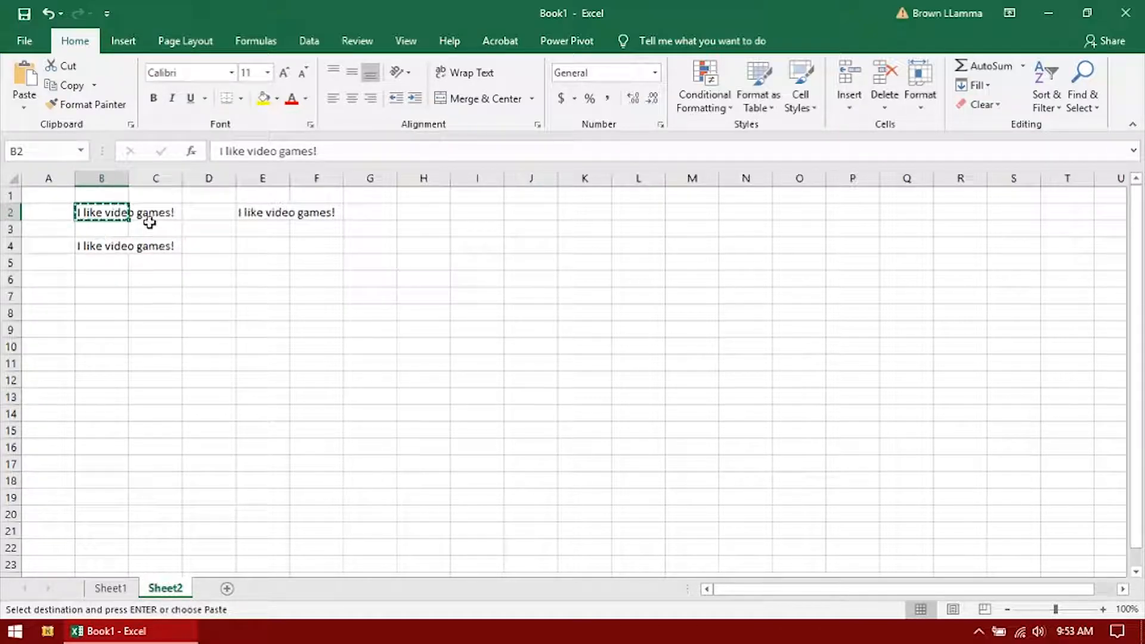
{"action": "left_click", "coordinate": [273, 251]}
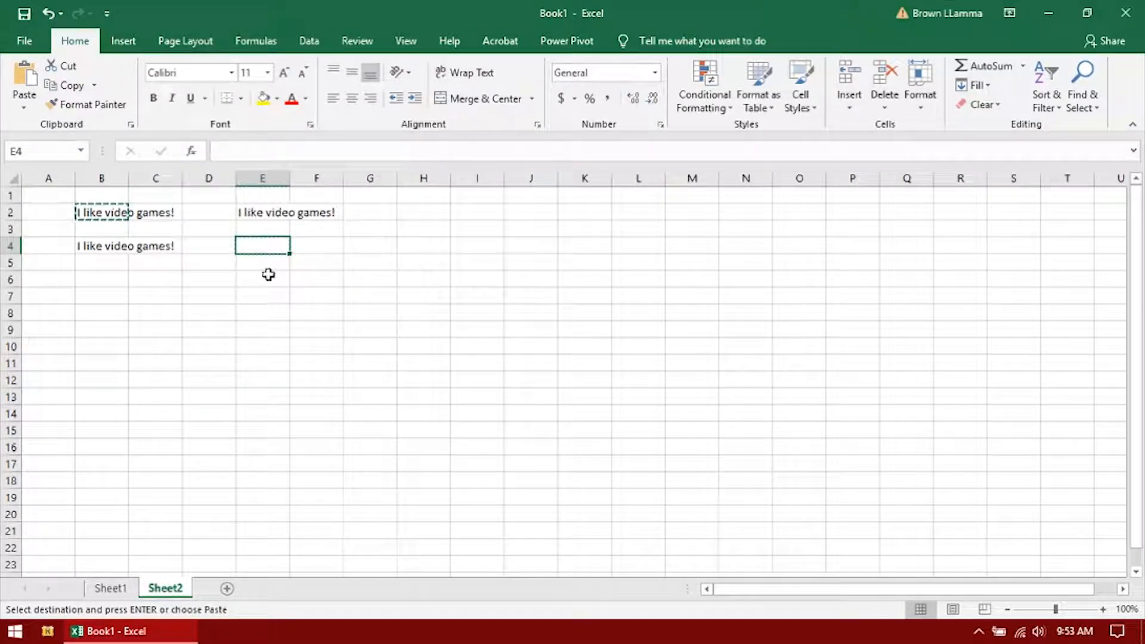
{"action": "key", "text": "Return"}
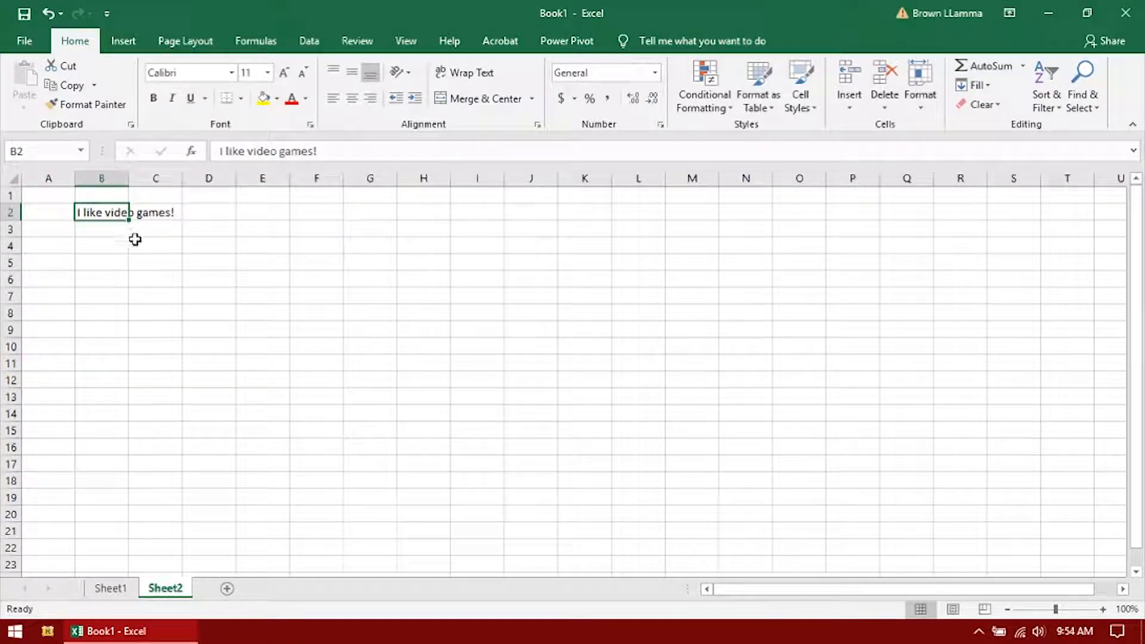
Step: Move the text from B2 to E2 by cutting it, and copy it down into E3 through E6
{"action": "key", "text": "ctrl+c"}
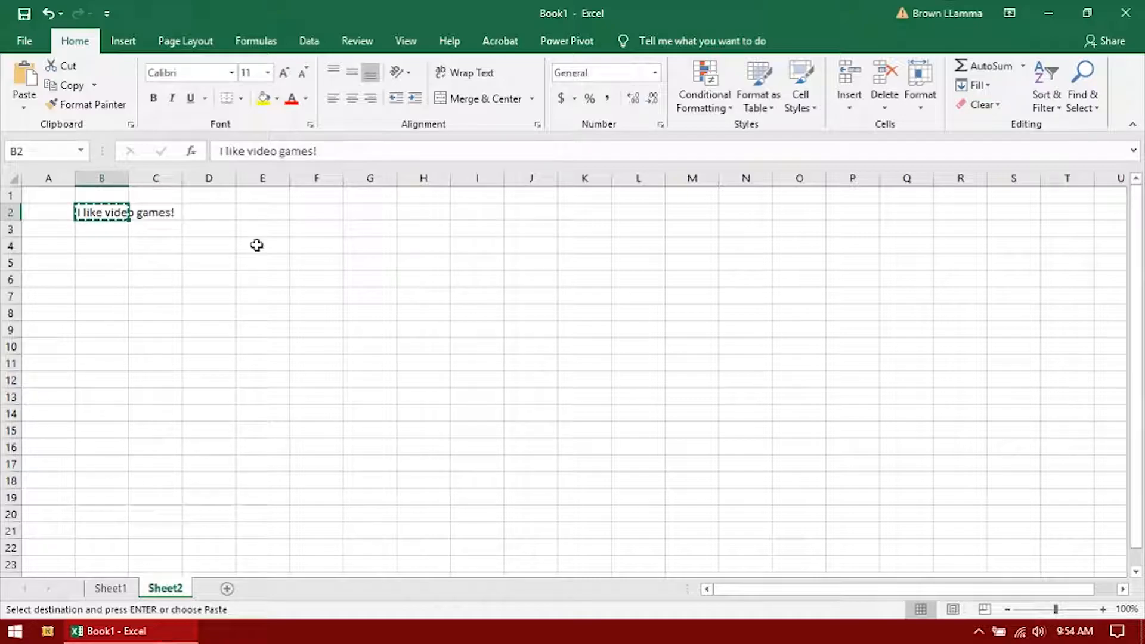
{"action": "left_click", "coordinate": [262, 212]}
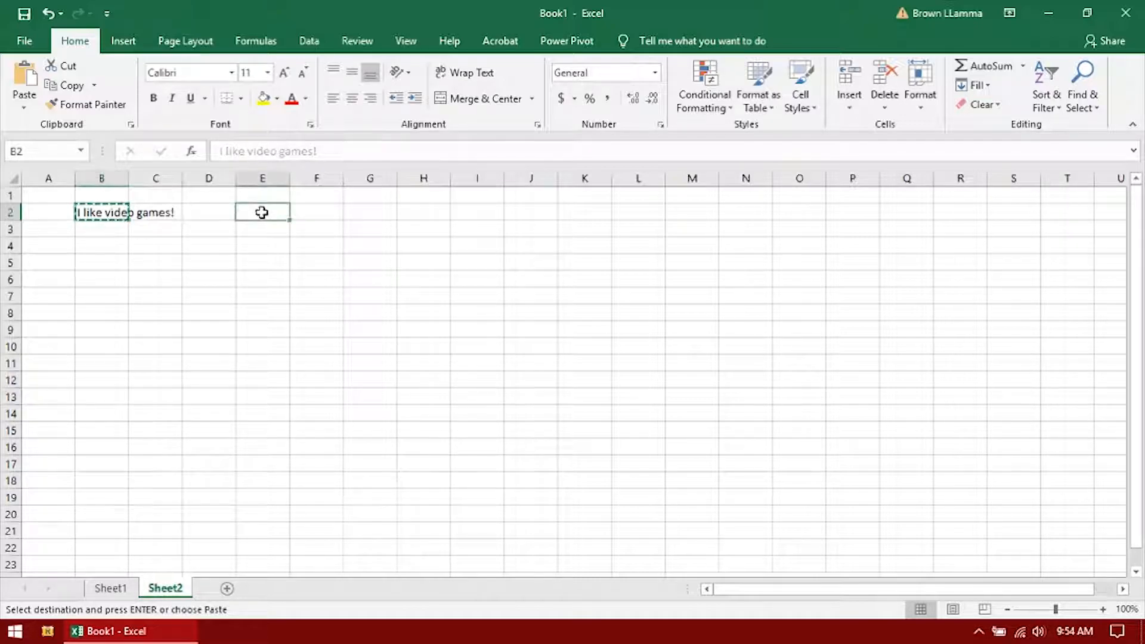
{"action": "key", "text": "ctrl+v"}
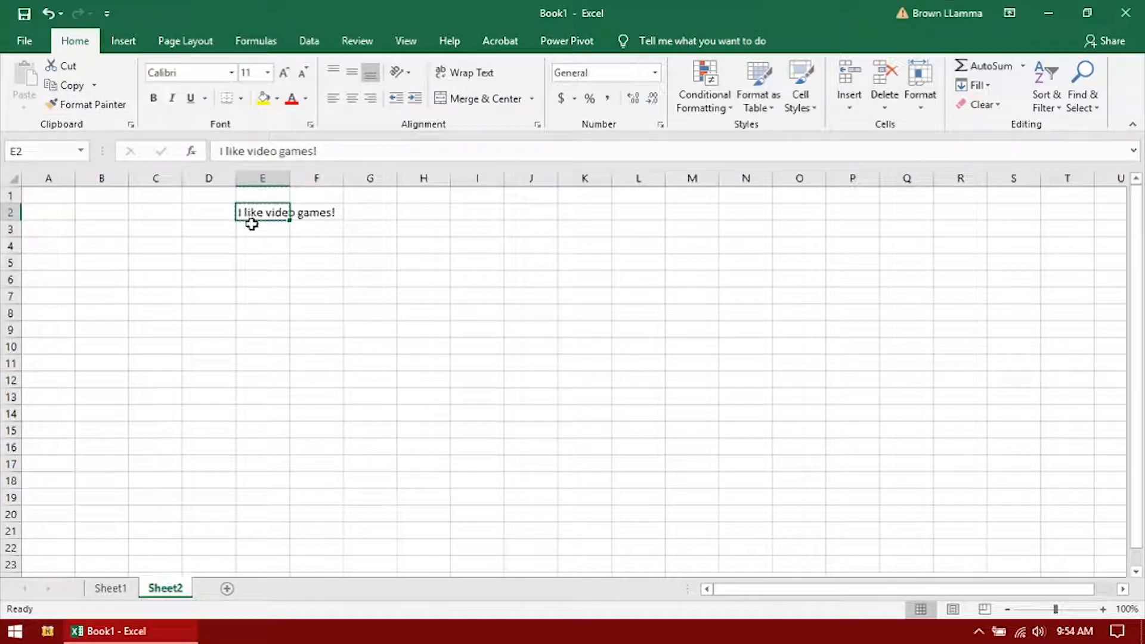
{"action": "key", "text": "ctrl+c"}
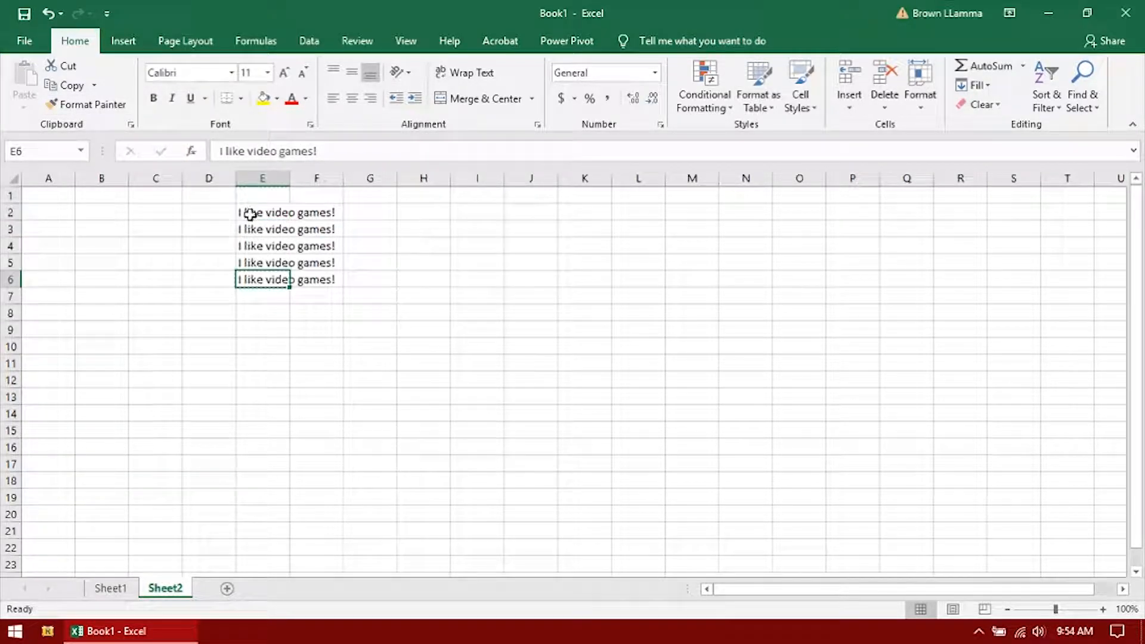
Step: Format the text in E2 with the 10 Minutes font at size 20
{"action": "left_click", "coordinate": [266, 213]}
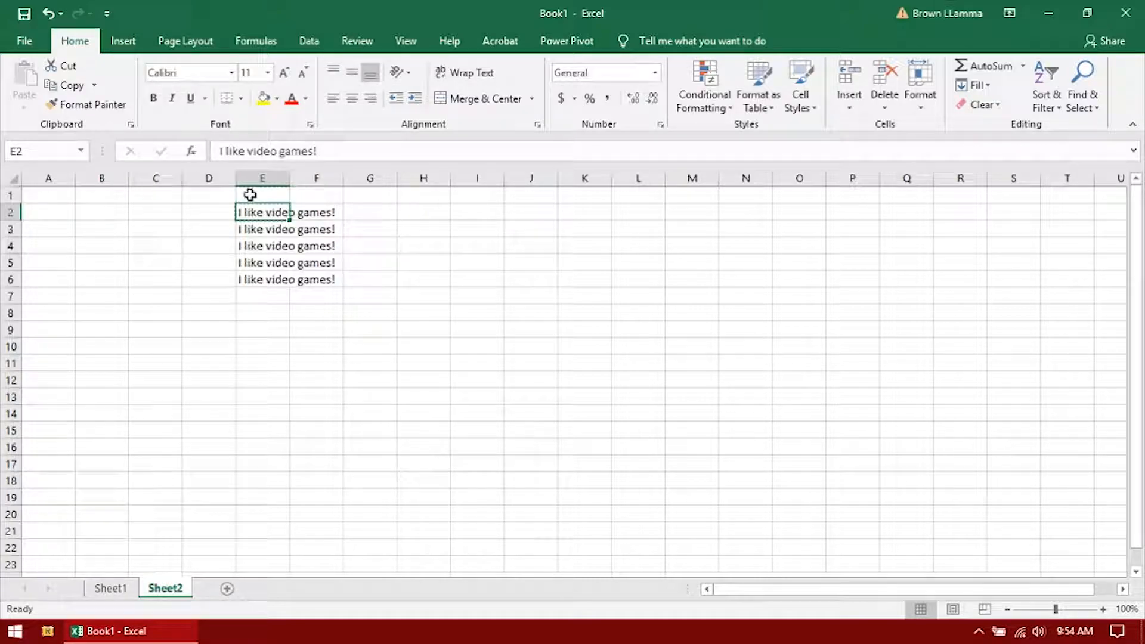
{"action": "left_click", "coordinate": [234, 73]}
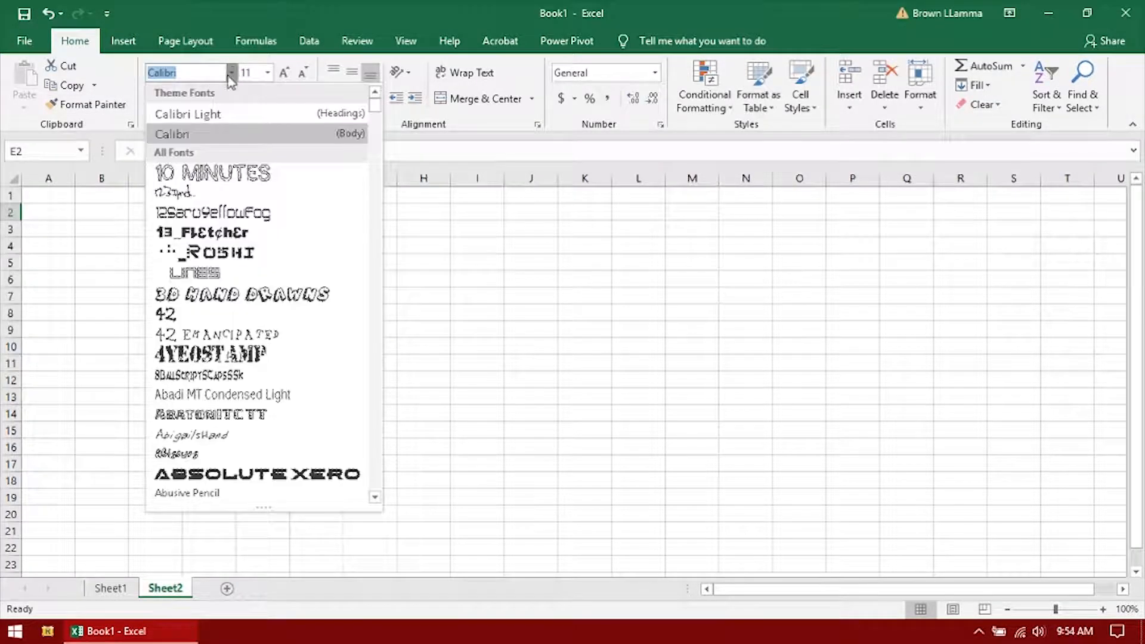
{"action": "left_click", "coordinate": [215, 173]}
{"action": "left_click", "coordinate": [267, 73]}
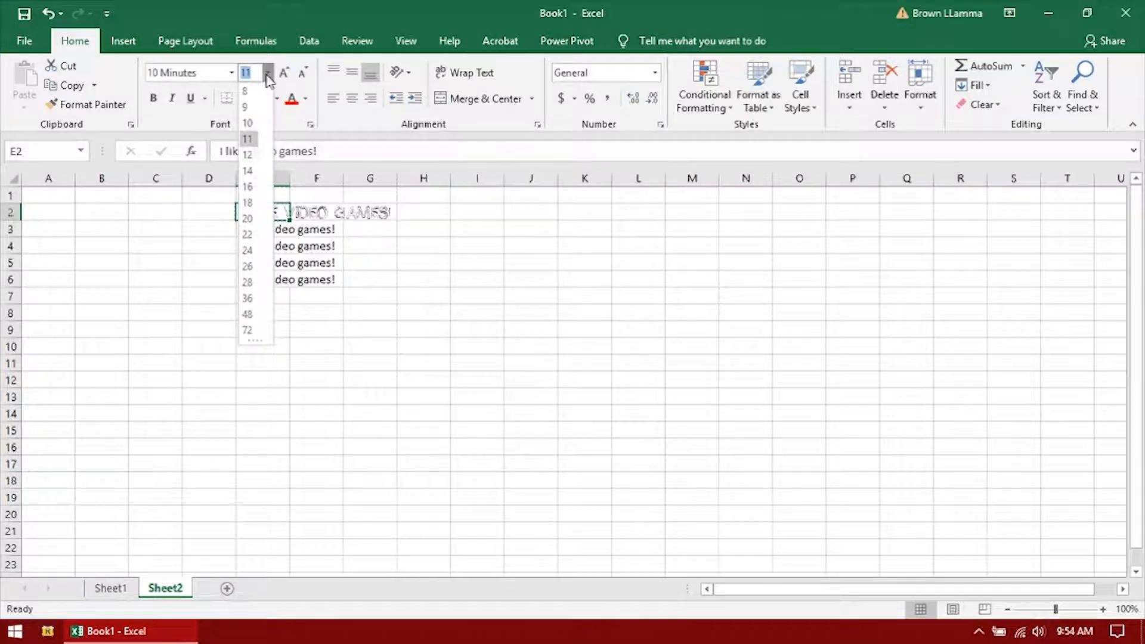
{"action": "left_click", "coordinate": [248, 220]}
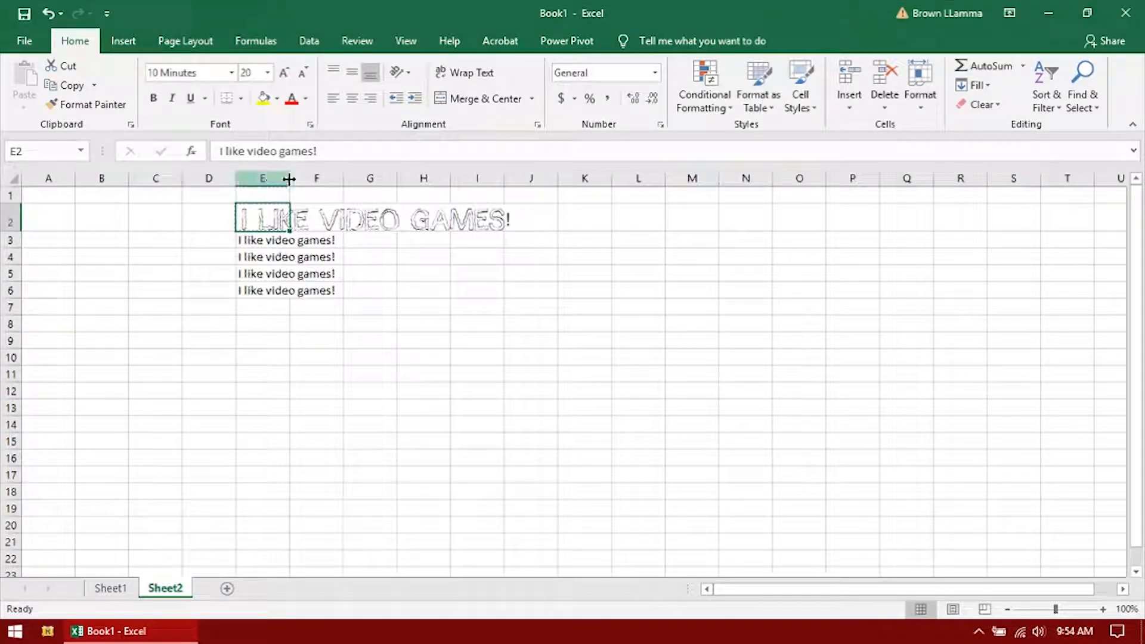
Step: Try a yellow fill on E2, undo it, and set the cell's font color to red
{"action": "left_click", "coordinate": [263, 99]}
{"action": "key", "text": "ctrl+z"}
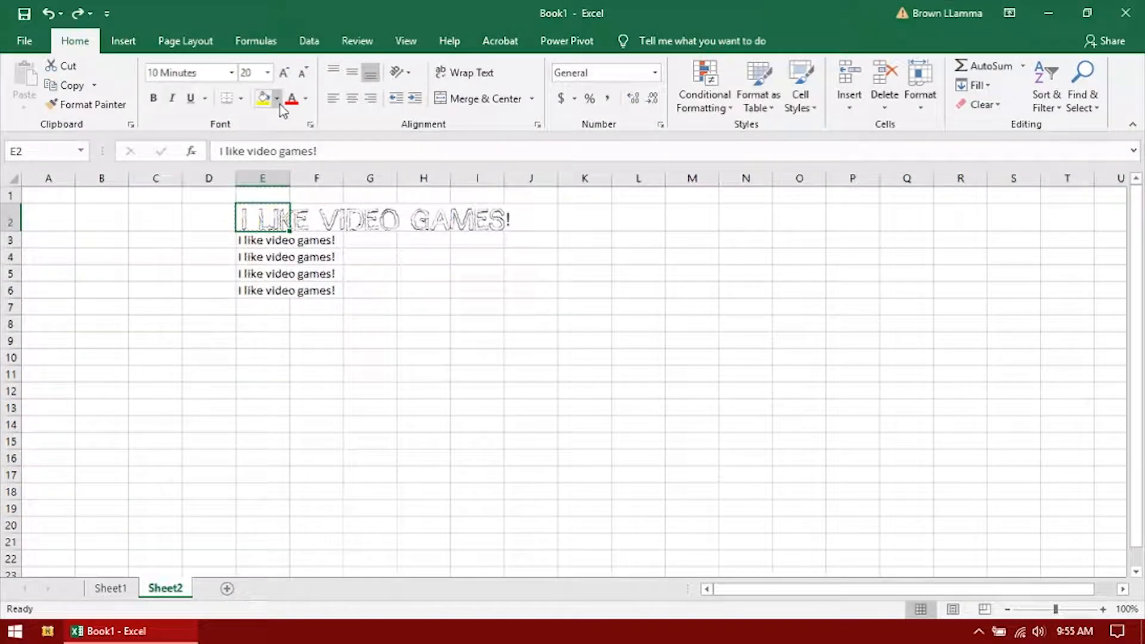
{"action": "left_click", "coordinate": [292, 101]}
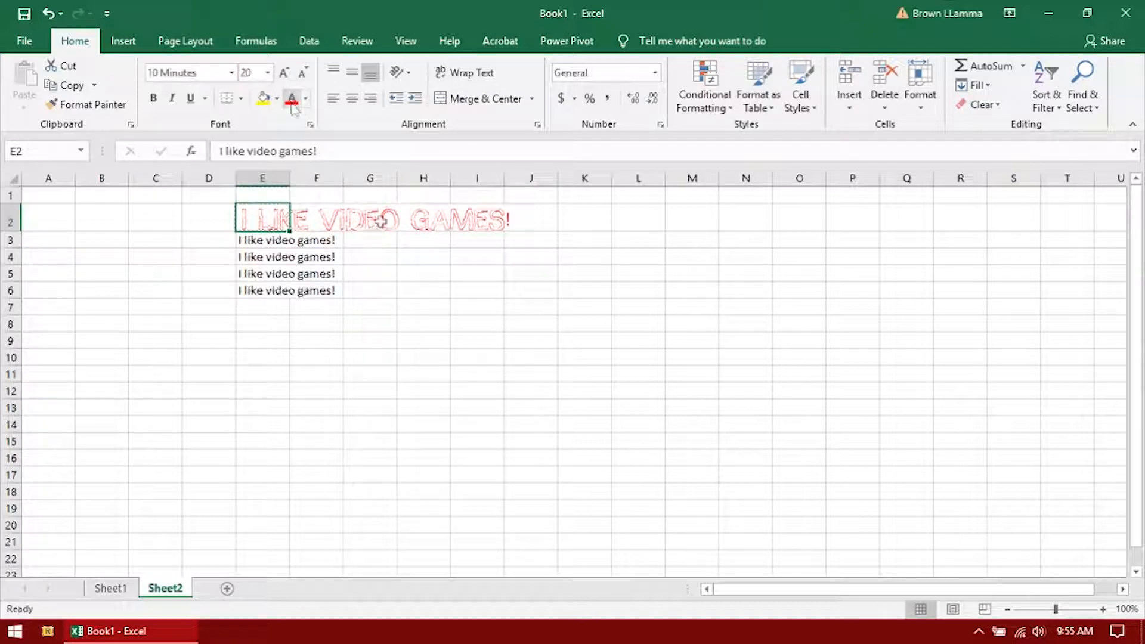
Step: Format the text in E3 with the blue theme font color and the 13_Roshi font
{"action": "left_click", "coordinate": [302, 241]}
{"action": "left_click", "coordinate": [253, 238]}
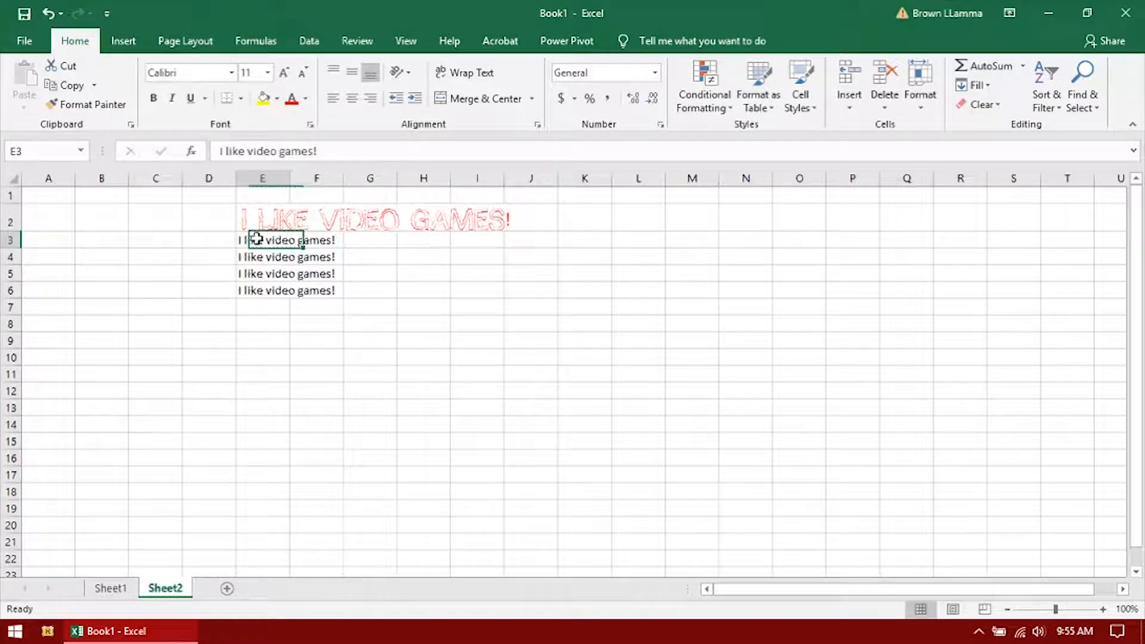
{"action": "left_click", "coordinate": [306, 105]}
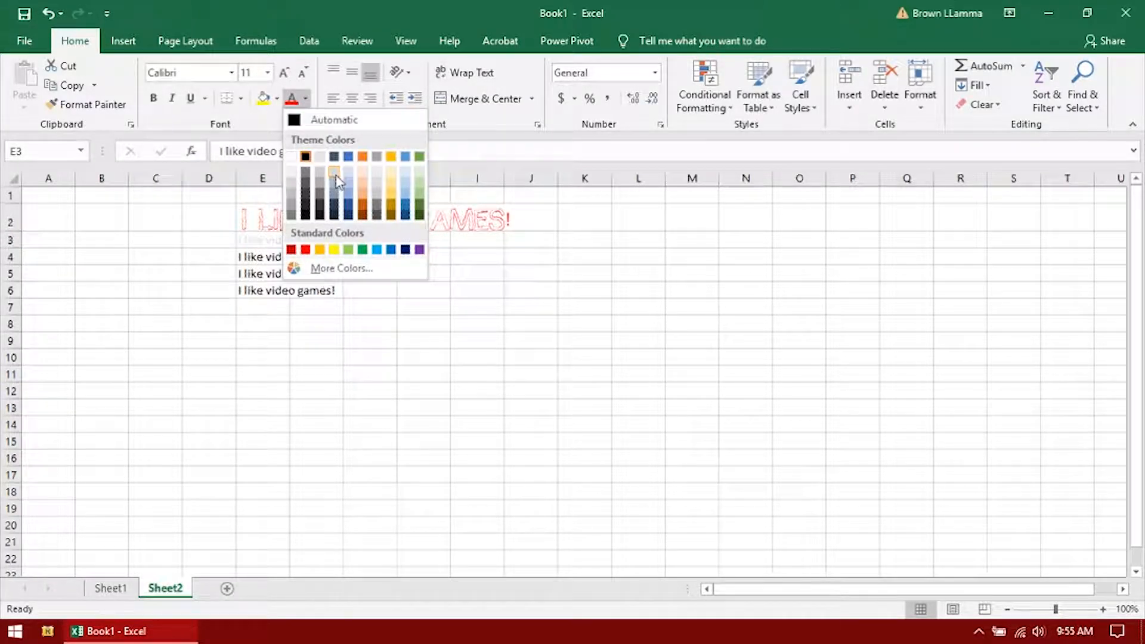
{"action": "left_click", "coordinate": [347, 156]}
{"action": "left_click", "coordinate": [191, 73]}
{"action": "left_click", "coordinate": [232, 72]}
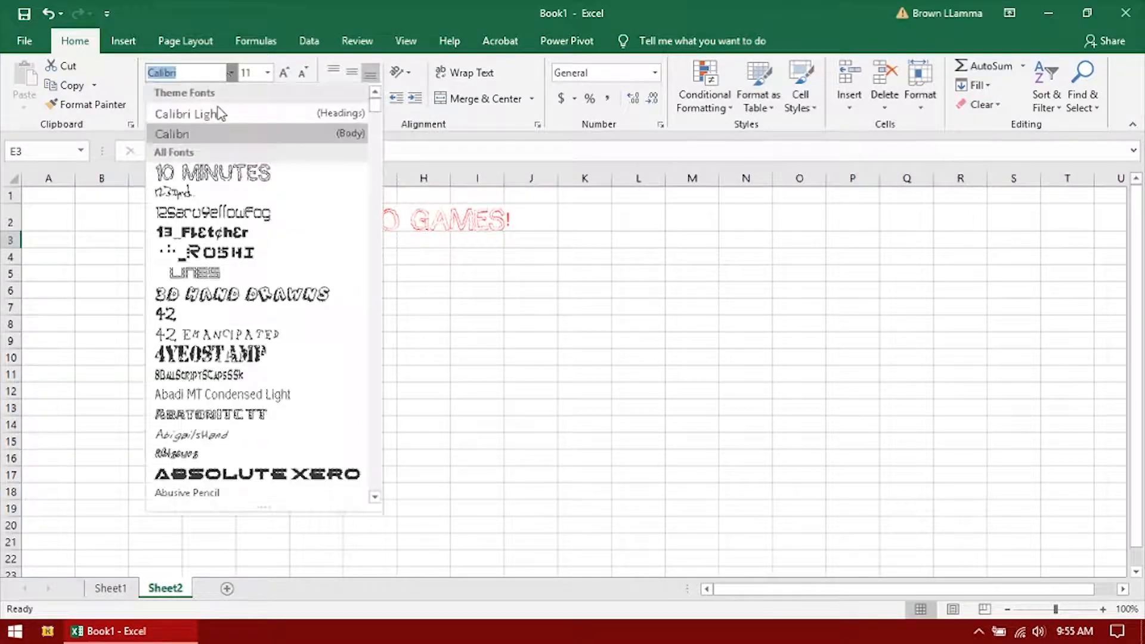
{"action": "left_click", "coordinate": [216, 263]}
Step: Format the text in E4 with the orange theme font color and the Absolute Xero font
{"action": "left_click", "coordinate": [257, 257]}
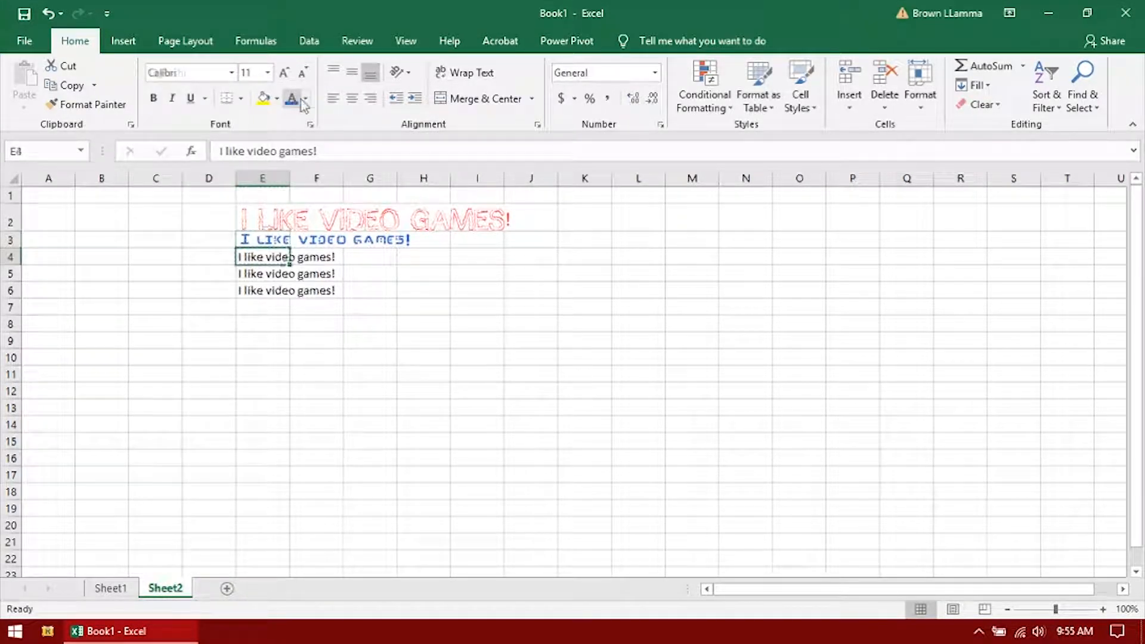
{"action": "left_click", "coordinate": [306, 99]}
{"action": "left_click", "coordinate": [363, 156]}
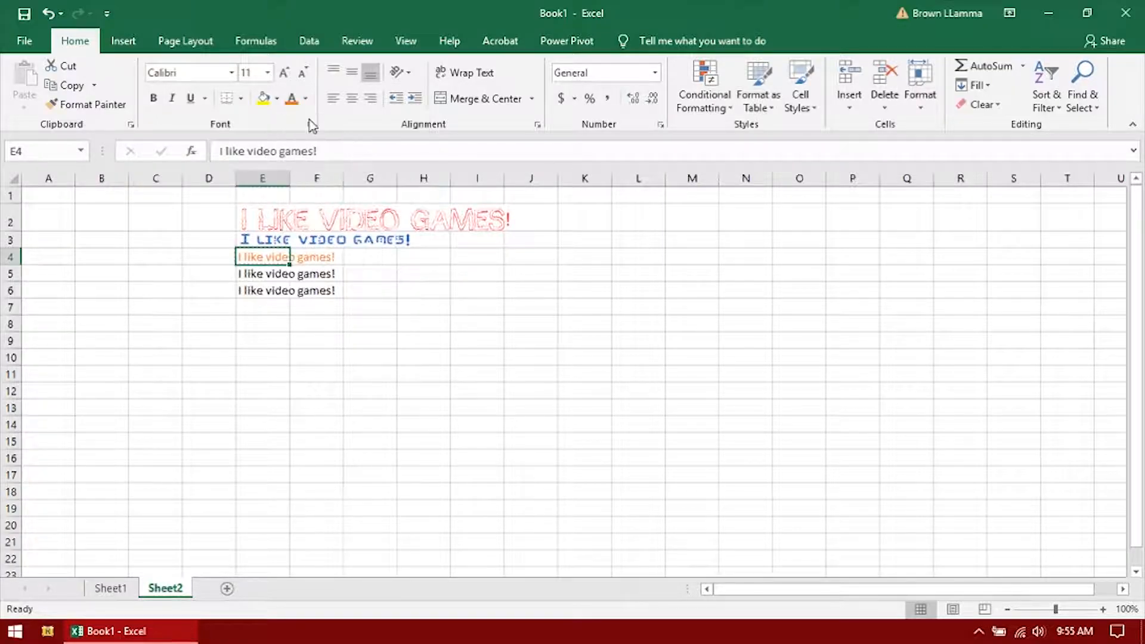
{"action": "left_click", "coordinate": [231, 72]}
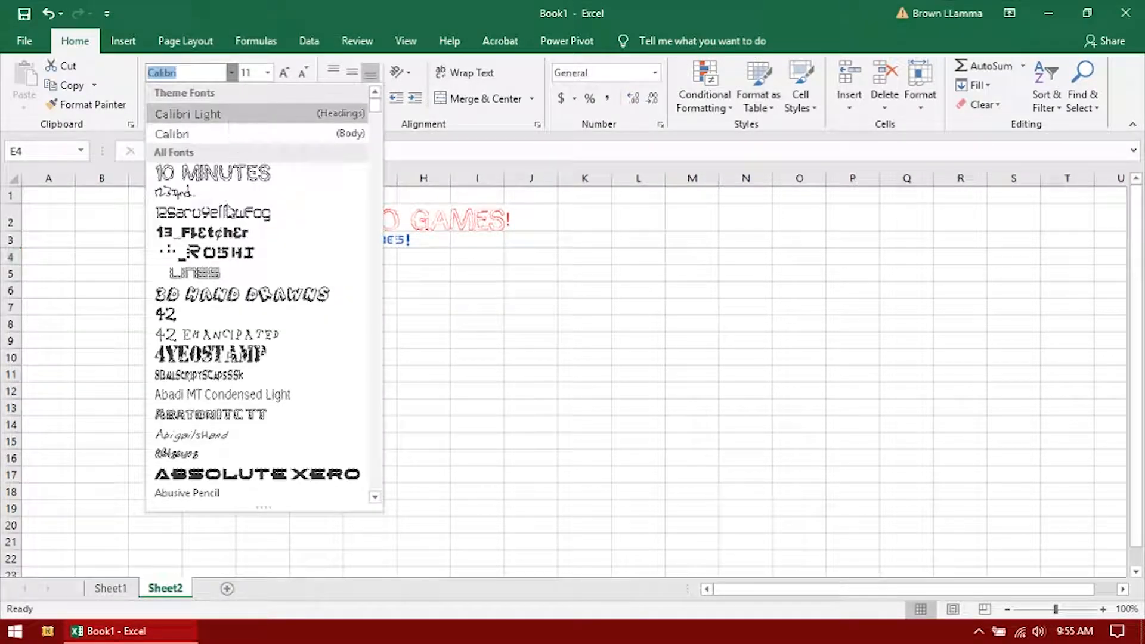
{"action": "left_click", "coordinate": [228, 473]}
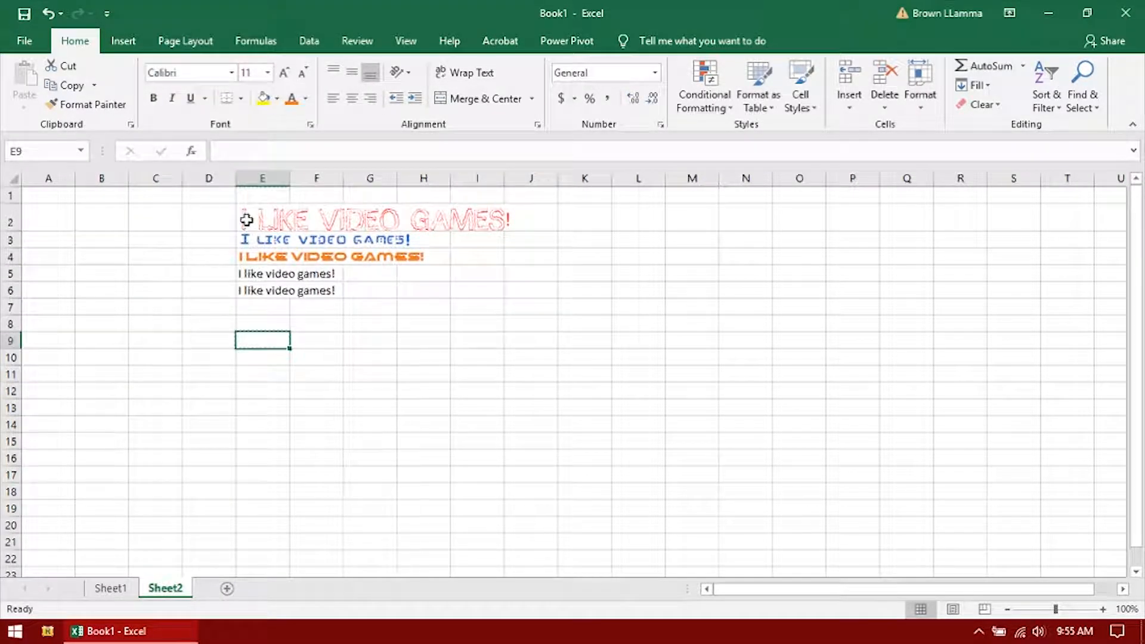
Step: Try copying E2's formatting onto E3 with Format Painter, and undo it
{"action": "left_click", "coordinate": [273, 229]}
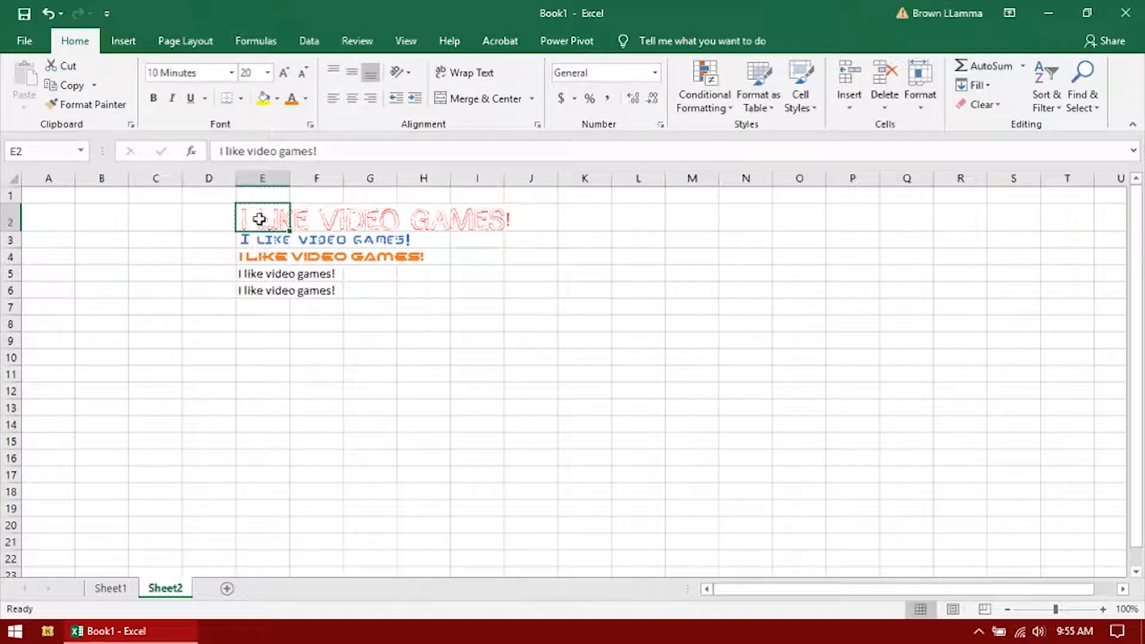
{"action": "left_click", "coordinate": [90, 105]}
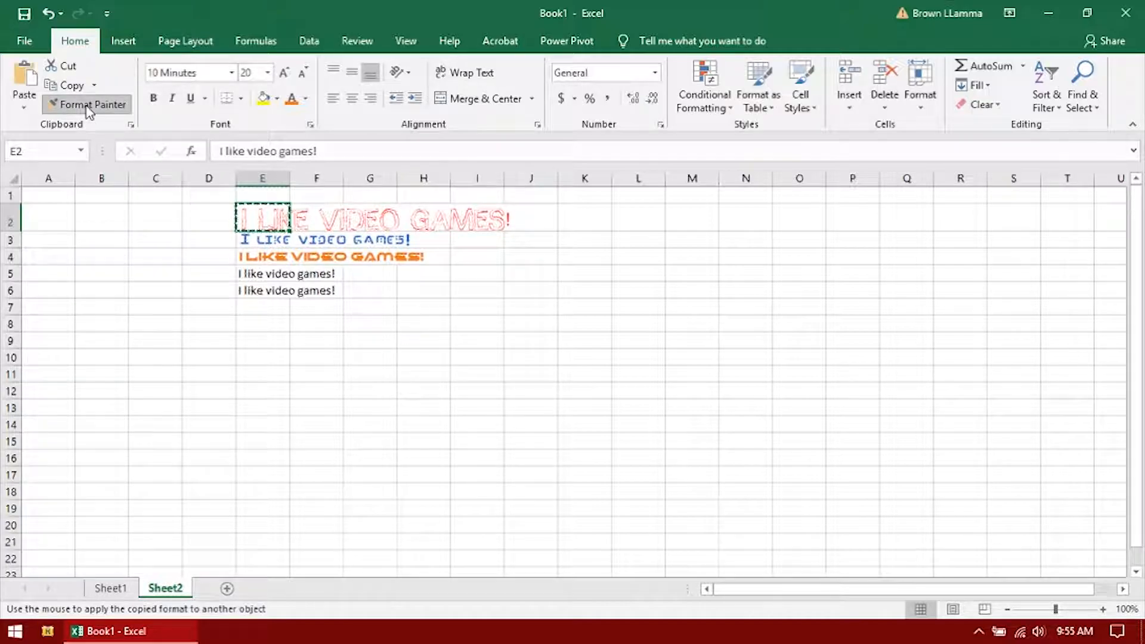
{"action": "left_click", "coordinate": [265, 240]}
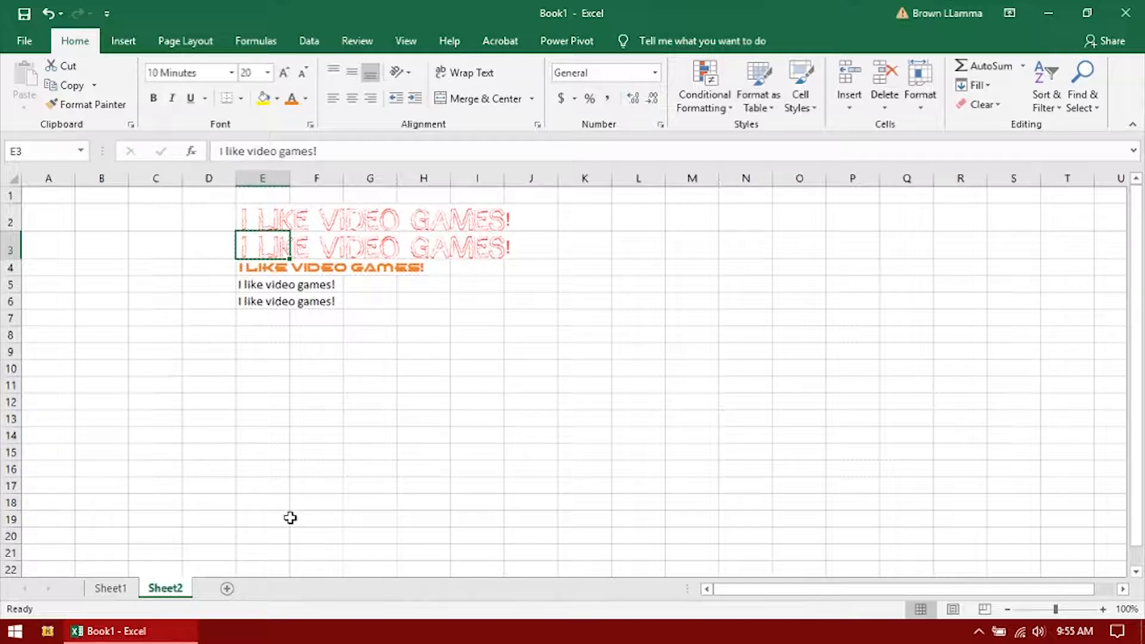
{"action": "key", "text": "ctrl+z"}
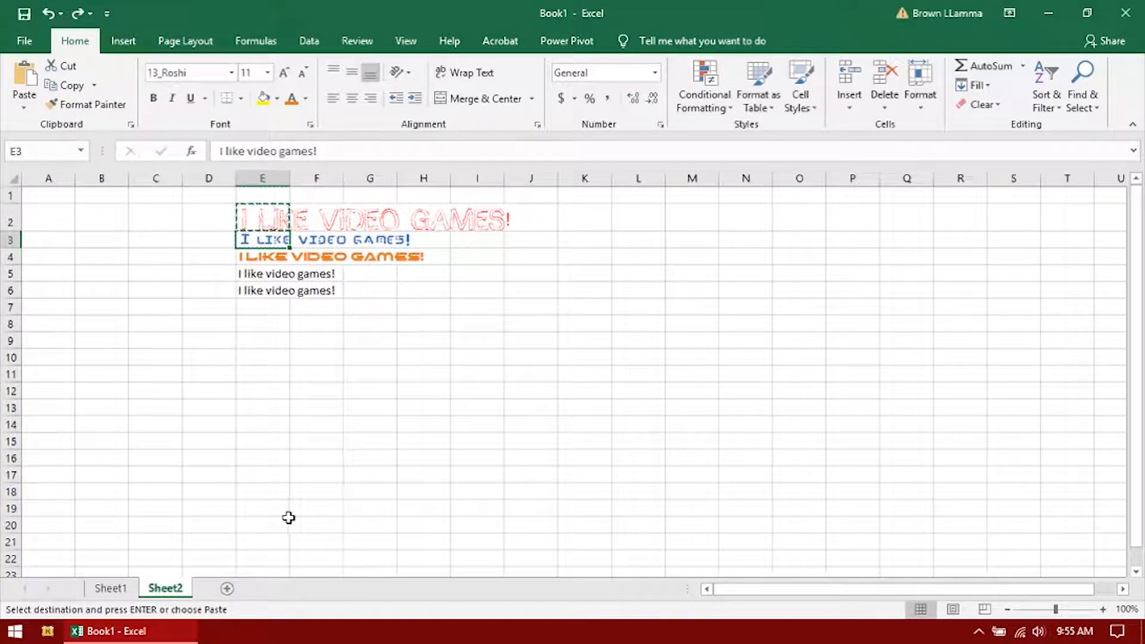
Step: Copy E3's formatting onto E4, E5 and E6 with Format Painter, keeping it active across the cells
{"action": "left_click", "coordinate": [91, 104]}
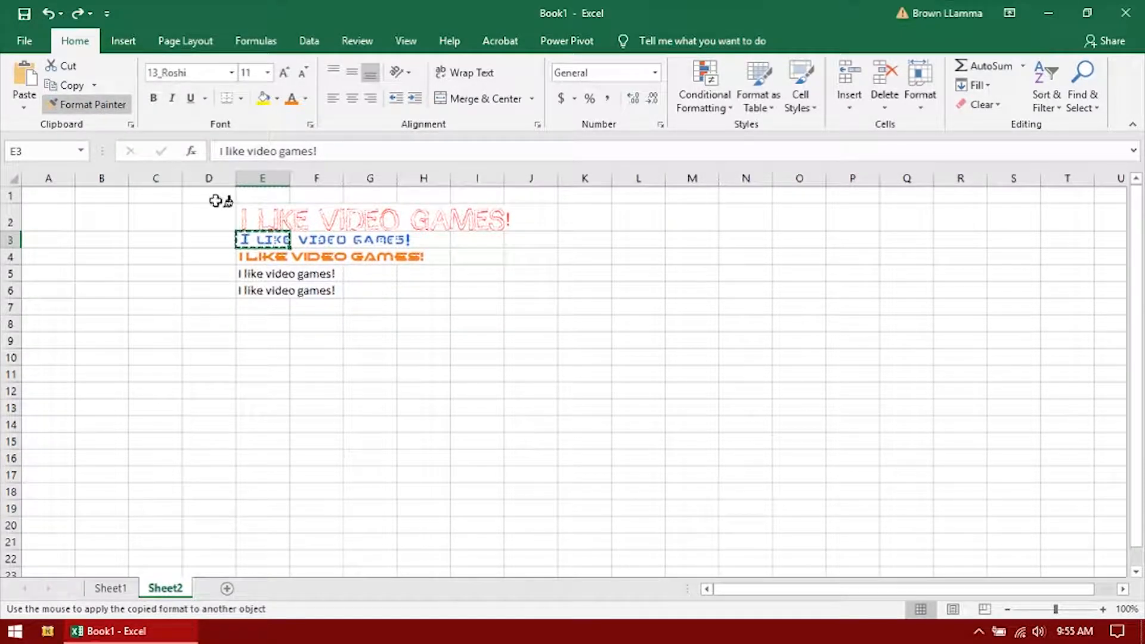
{"action": "left_click", "coordinate": [250, 257]}
{"action": "left_click", "coordinate": [253, 275]}
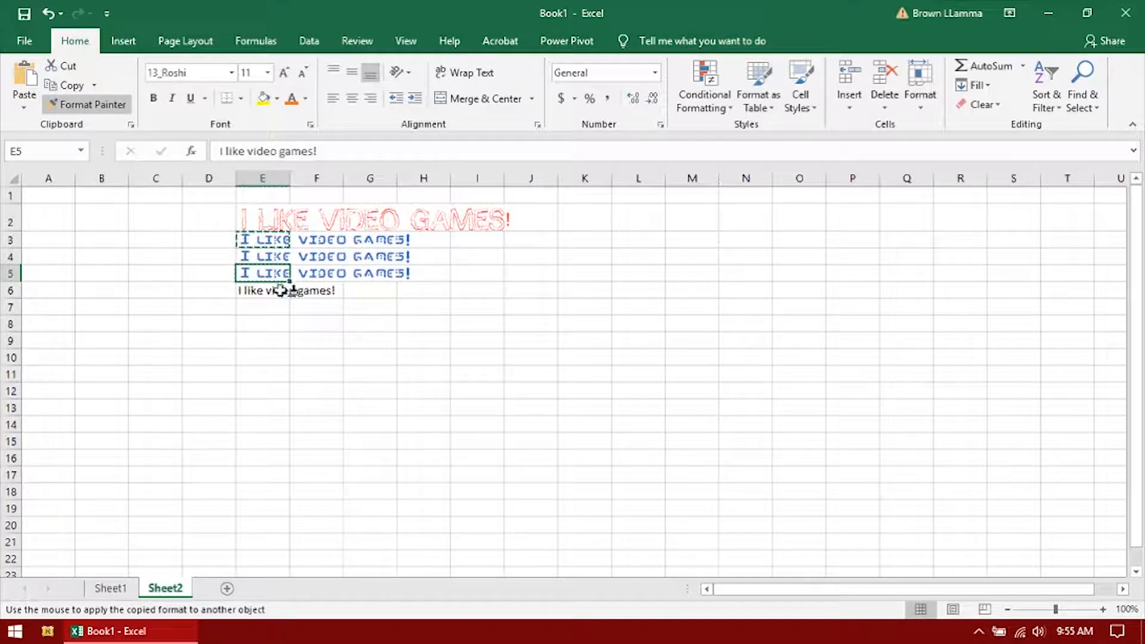
{"action": "left_click", "coordinate": [261, 291]}
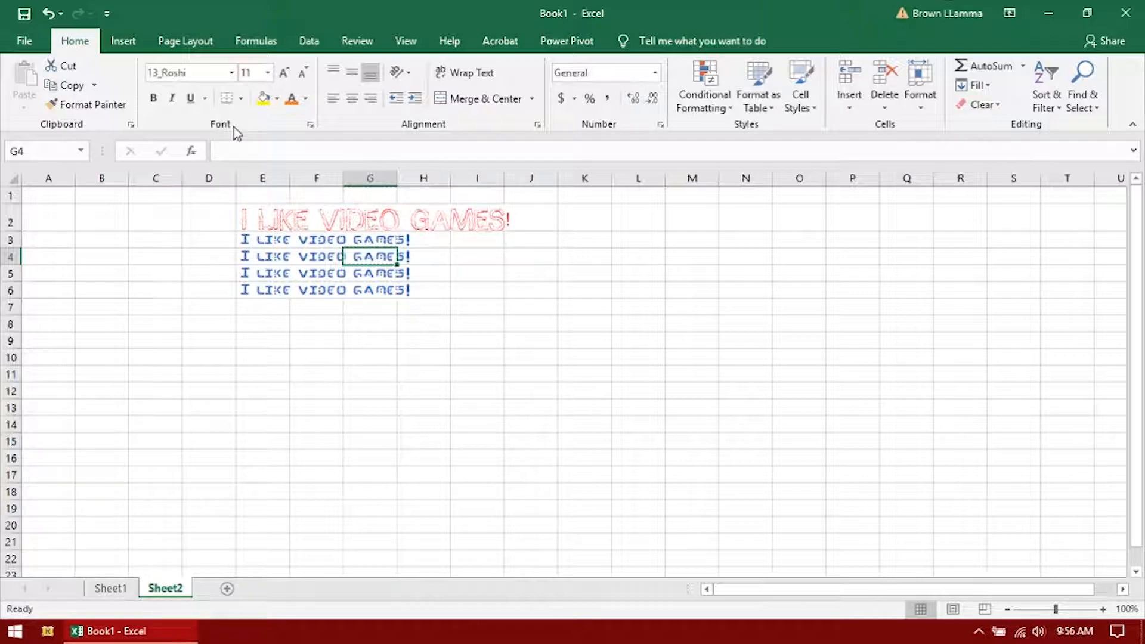
Step: Compare the formatting of E2 and E4, and change E2's font to Calibri Light
{"action": "left_click", "coordinate": [258, 218]}
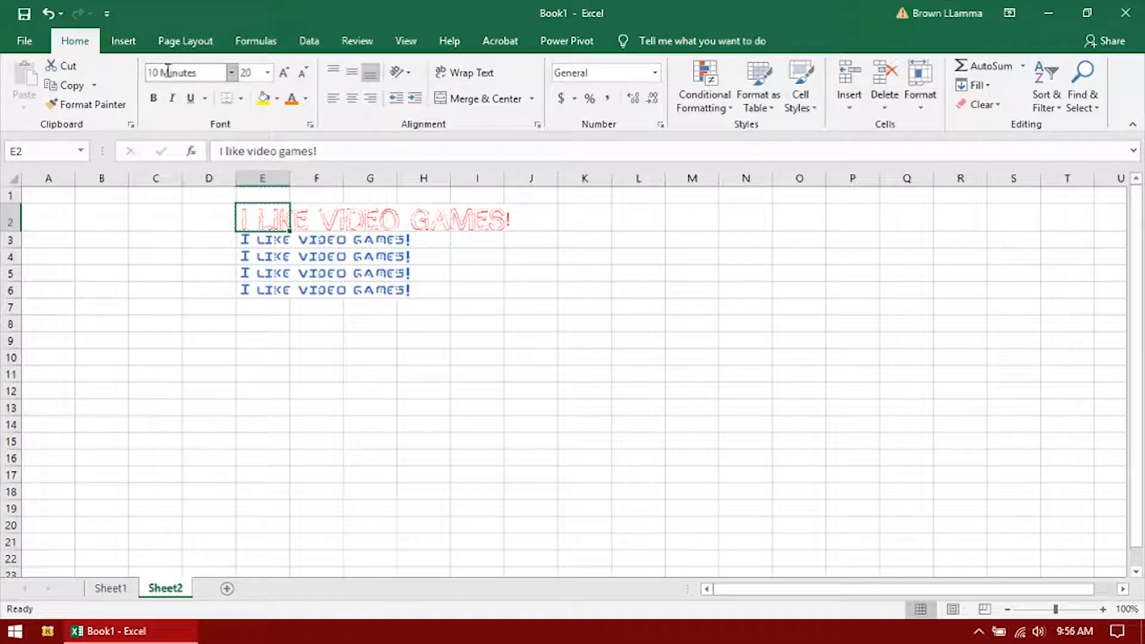
{"action": "left_click", "coordinate": [254, 257]}
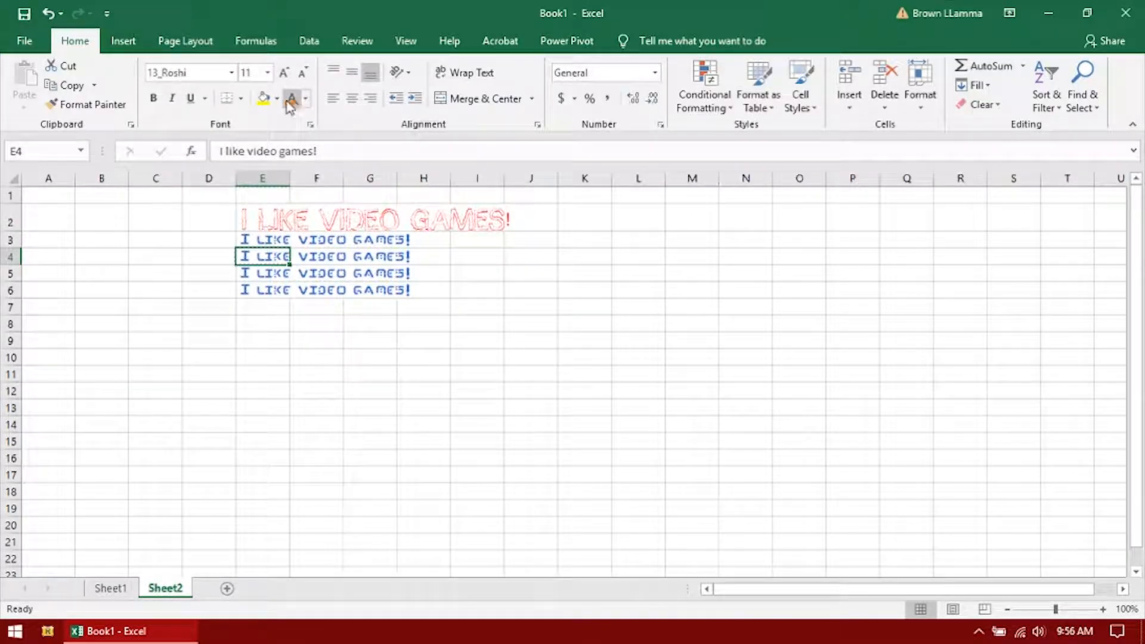
{"action": "left_click", "coordinate": [261, 224]}
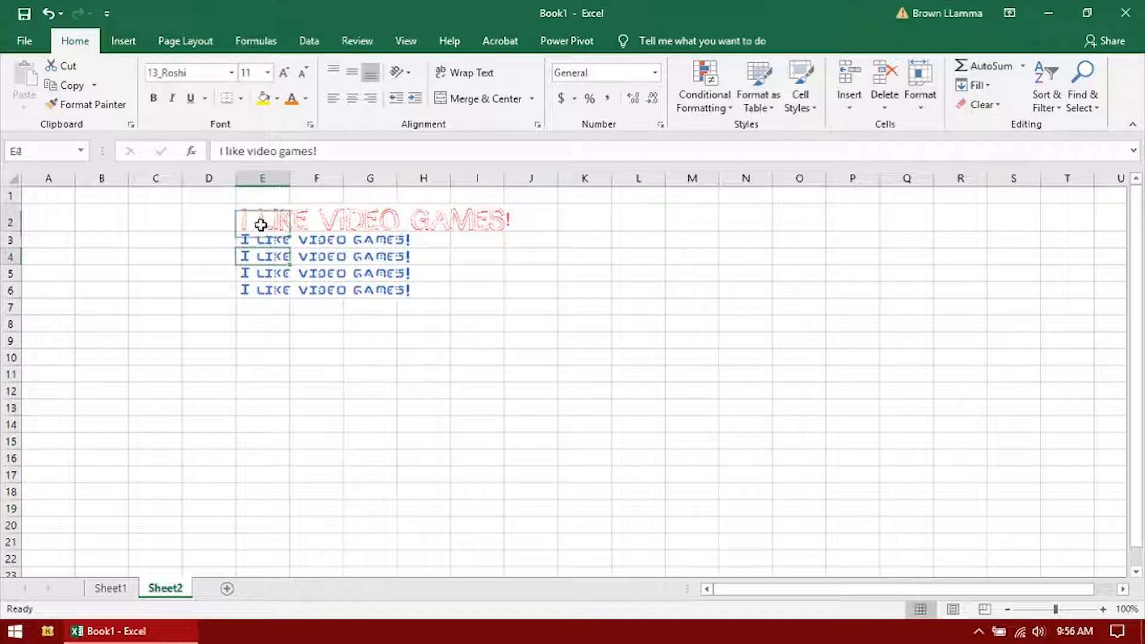
{"action": "left_click", "coordinate": [231, 72]}
{"action": "left_click", "coordinate": [227, 118]}
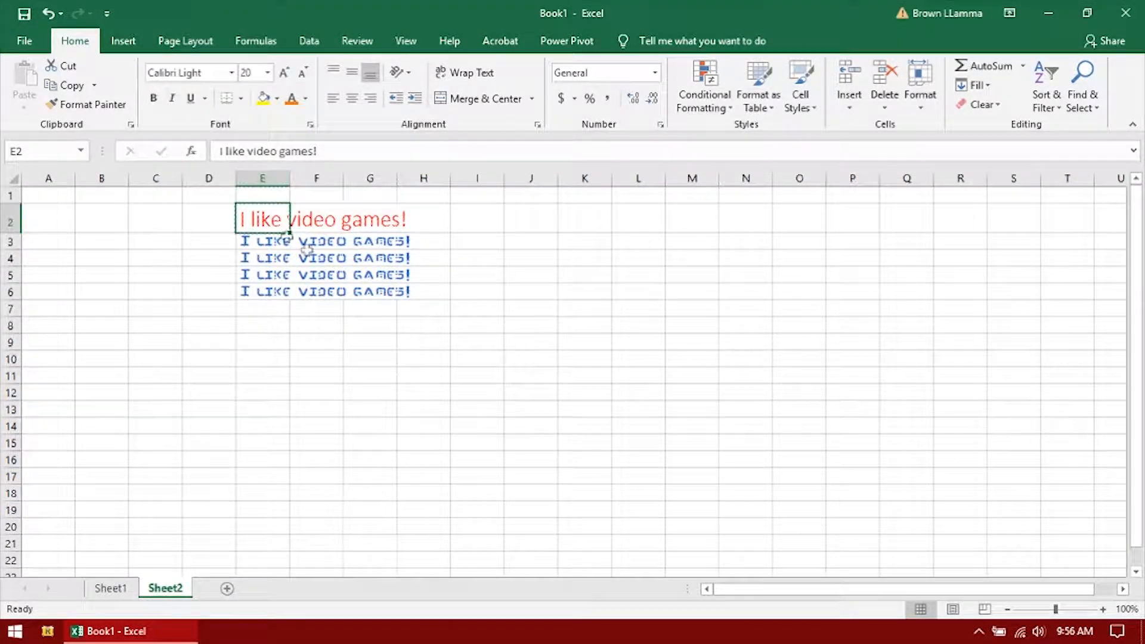
Step: Increase E2's font size by six increments, and decrease E3's font size to 8
{"action": "left_click", "coordinate": [284, 72]}
{"action": "left_click", "coordinate": [284, 73]}
{"action": "left_click", "coordinate": [284, 73]}
{"action": "left_click", "coordinate": [284, 73]}
{"action": "left_click", "coordinate": [284, 73]}
{"action": "left_click", "coordinate": [284, 73]}
{"action": "key", "text": "Down"}
{"action": "left_click", "coordinate": [304, 73]}
{"action": "left_click", "coordinate": [304, 73]}
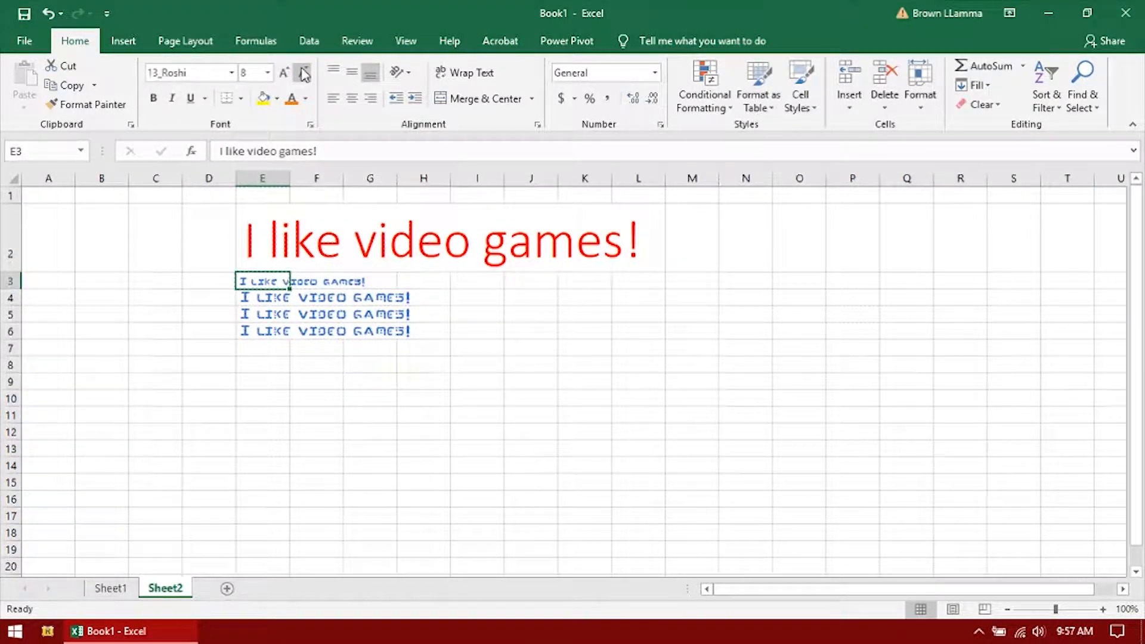
Step: Try a yellow fill on cell E3, and replace it with the green theme color
{"action": "left_click", "coordinate": [306, 100]}
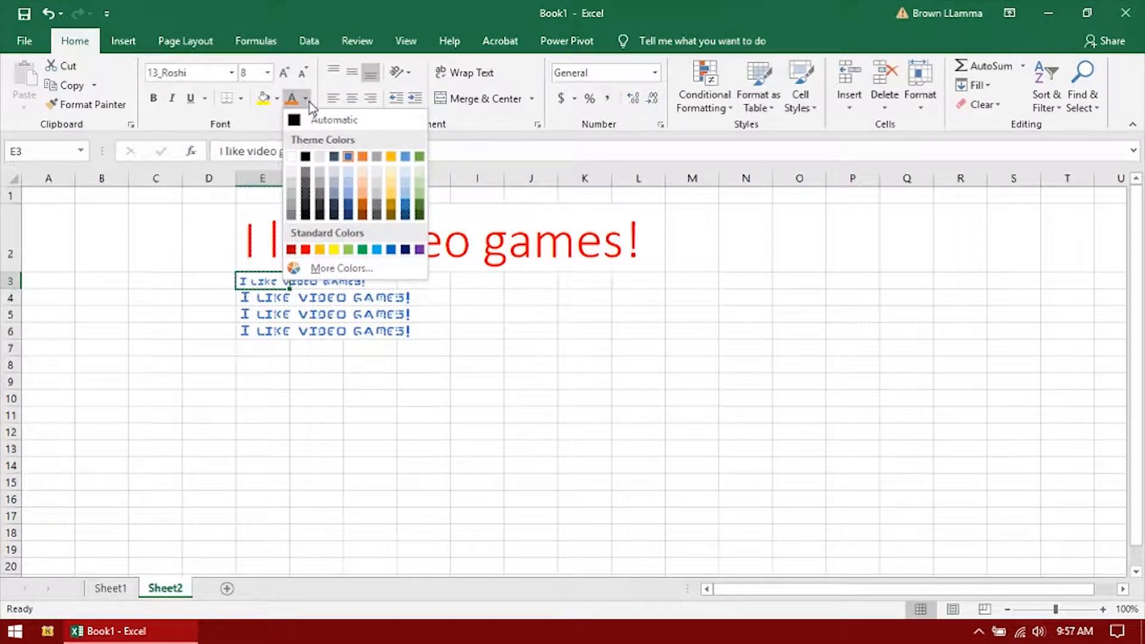
{"action": "left_click", "coordinate": [308, 101]}
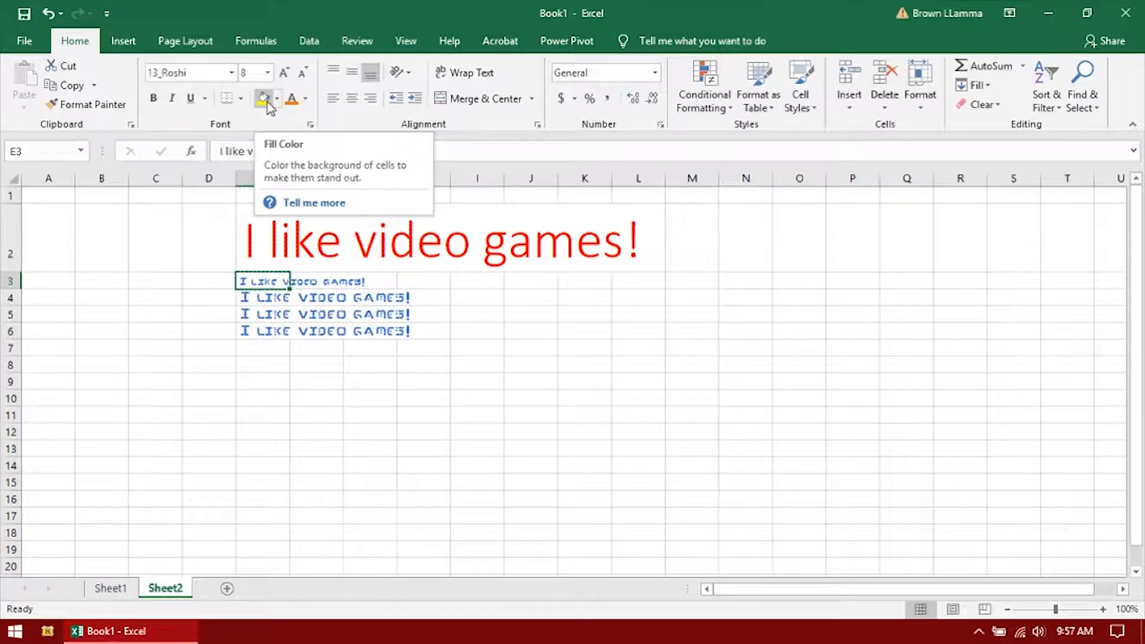
{"action": "key", "text": "ctrl+z"}
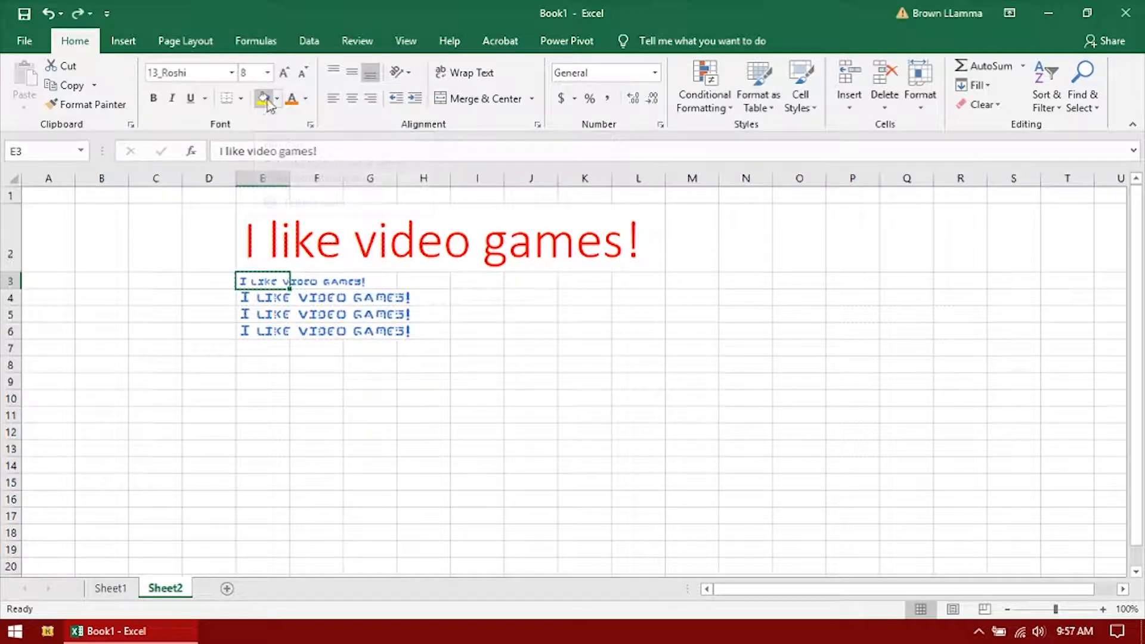
{"action": "left_click", "coordinate": [264, 99]}
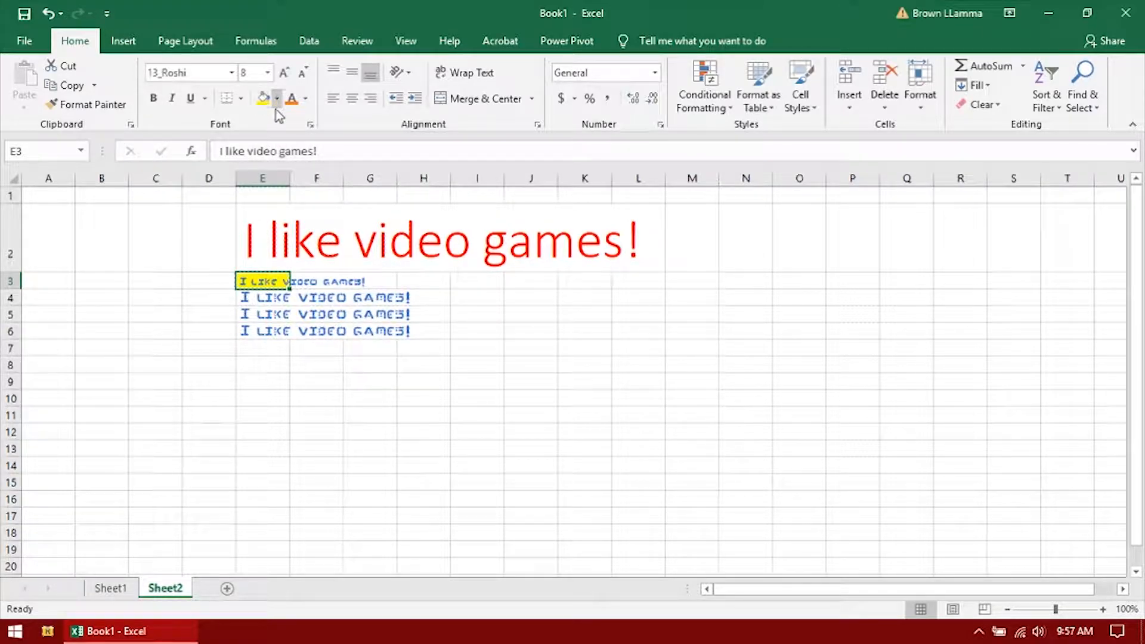
{"action": "left_click", "coordinate": [276, 98]}
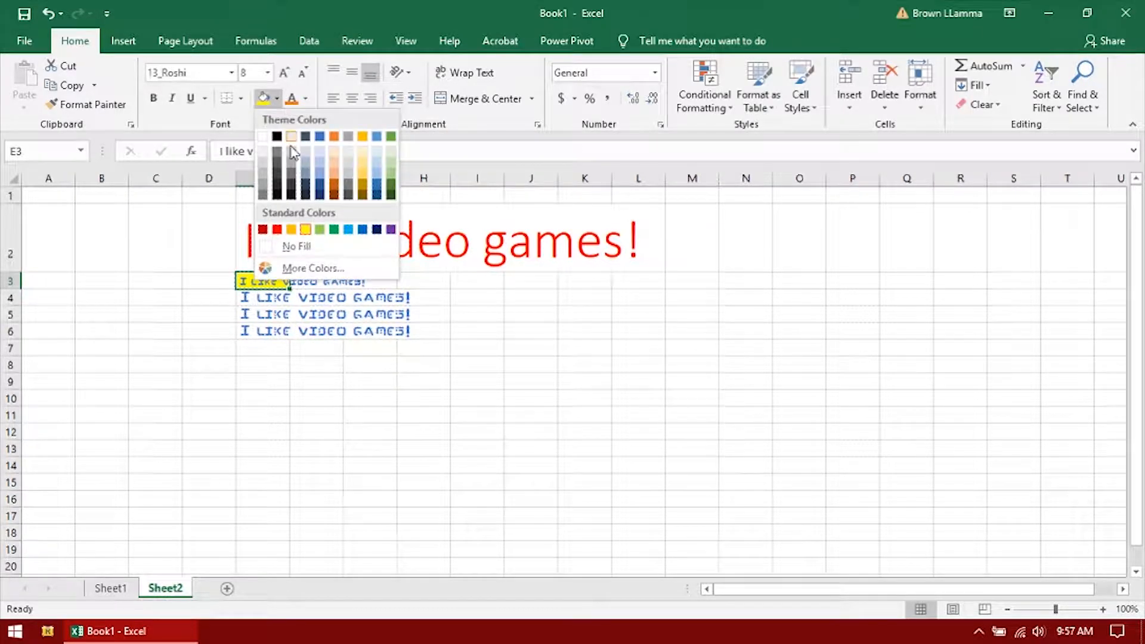
{"action": "left_click", "coordinate": [388, 139]}
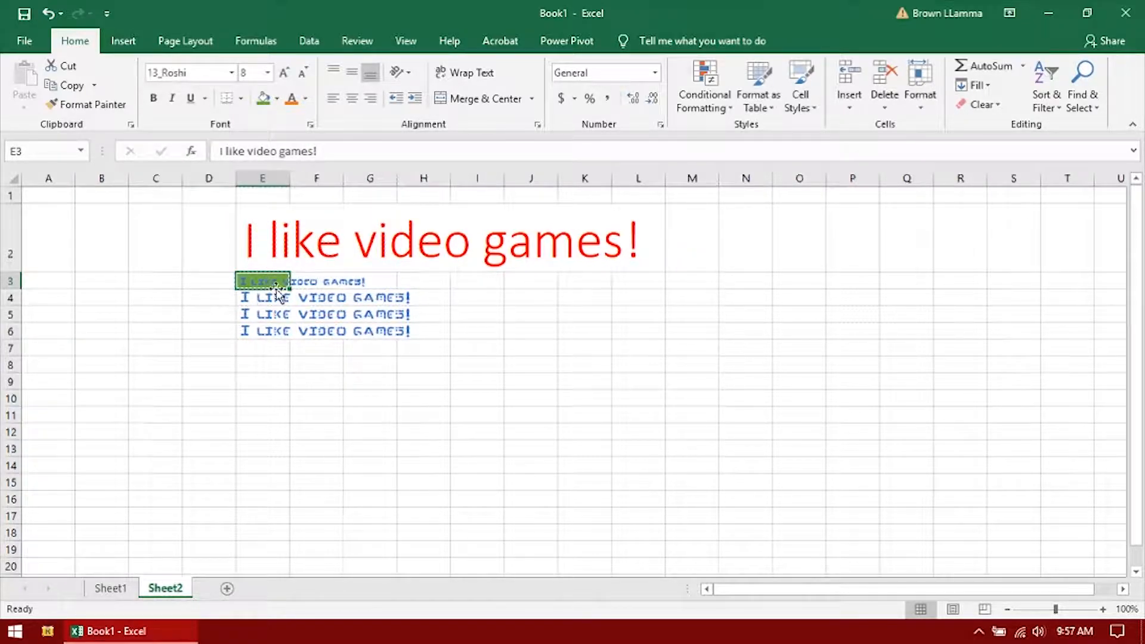
Step: Adjust E5's font size up and down in increments, ending at size 12
{"action": "left_click", "coordinate": [279, 313]}
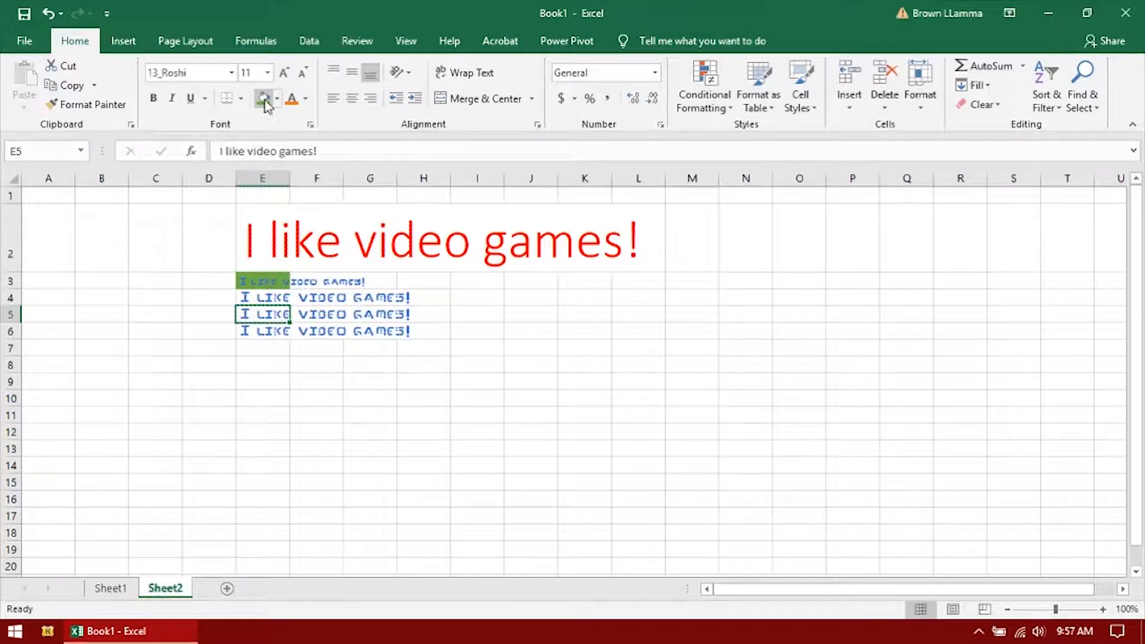
{"action": "left_click", "coordinate": [285, 73]}
{"action": "left_click", "coordinate": [284, 73]}
{"action": "left_click", "coordinate": [284, 72]}
{"action": "left_click", "coordinate": [302, 73]}
{"action": "left_click", "coordinate": [302, 73]}
Step: Add a right border to cell E5, and select another cell to view it
{"action": "left_click", "coordinate": [241, 98]}
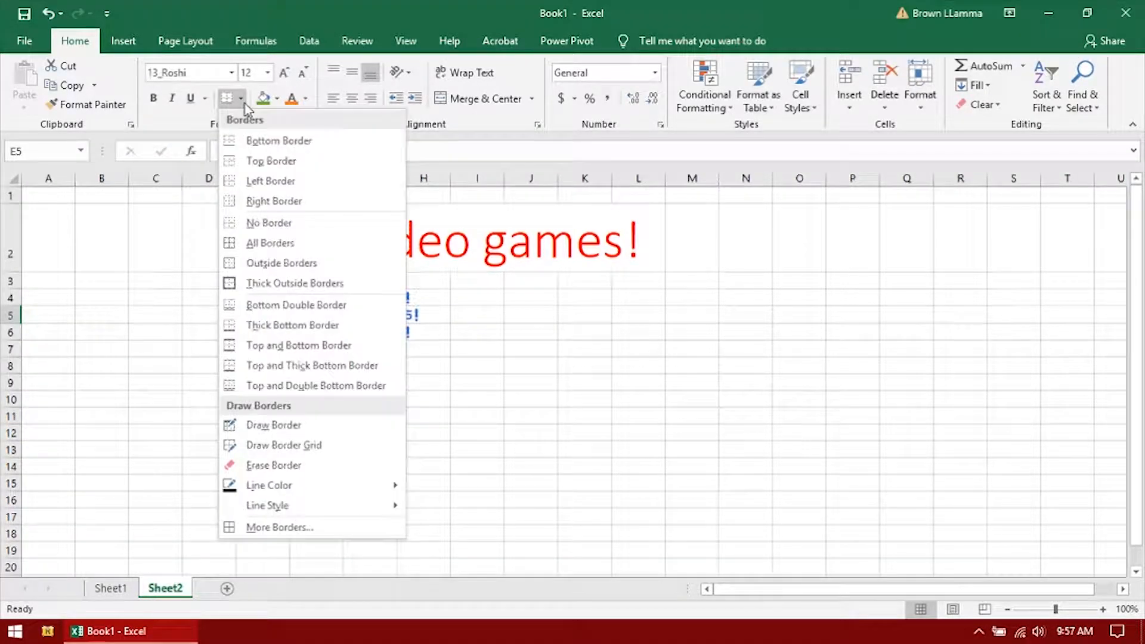
{"action": "left_click", "coordinate": [269, 199]}
{"action": "left_click", "coordinate": [314, 322]}
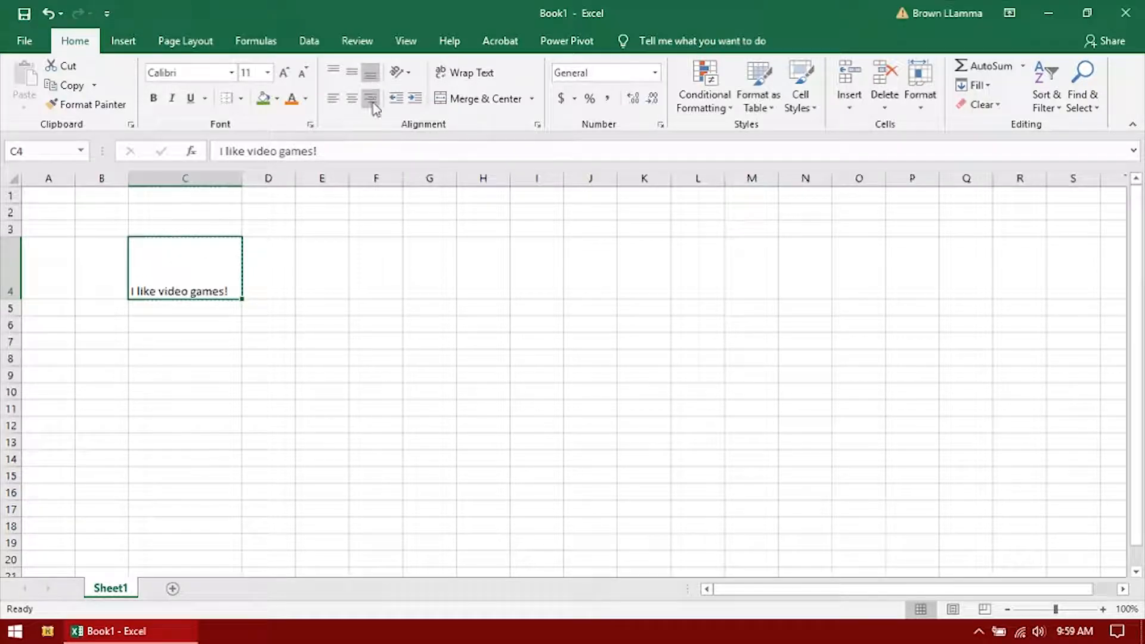
Step: Try middle and top vertical alignment and left, center and right horizontal alignment on the text in C4
{"action": "left_click", "coordinate": [352, 73]}
{"action": "left_click", "coordinate": [333, 74]}
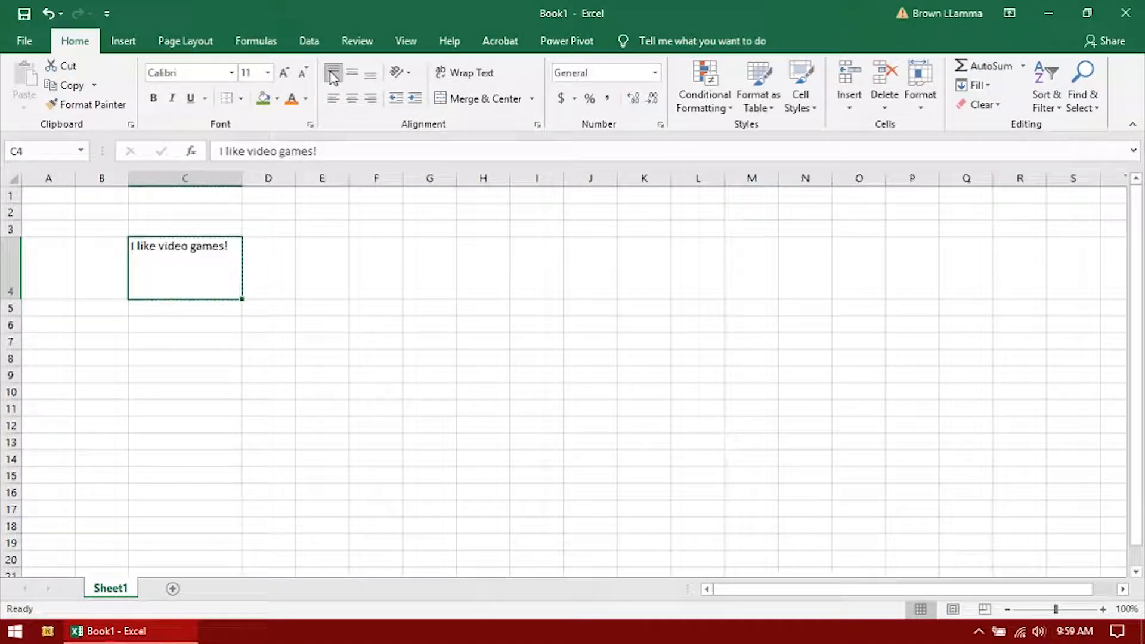
{"action": "left_click", "coordinate": [340, 106]}
{"action": "left_click", "coordinate": [352, 101]}
{"action": "left_click", "coordinate": [370, 102]}
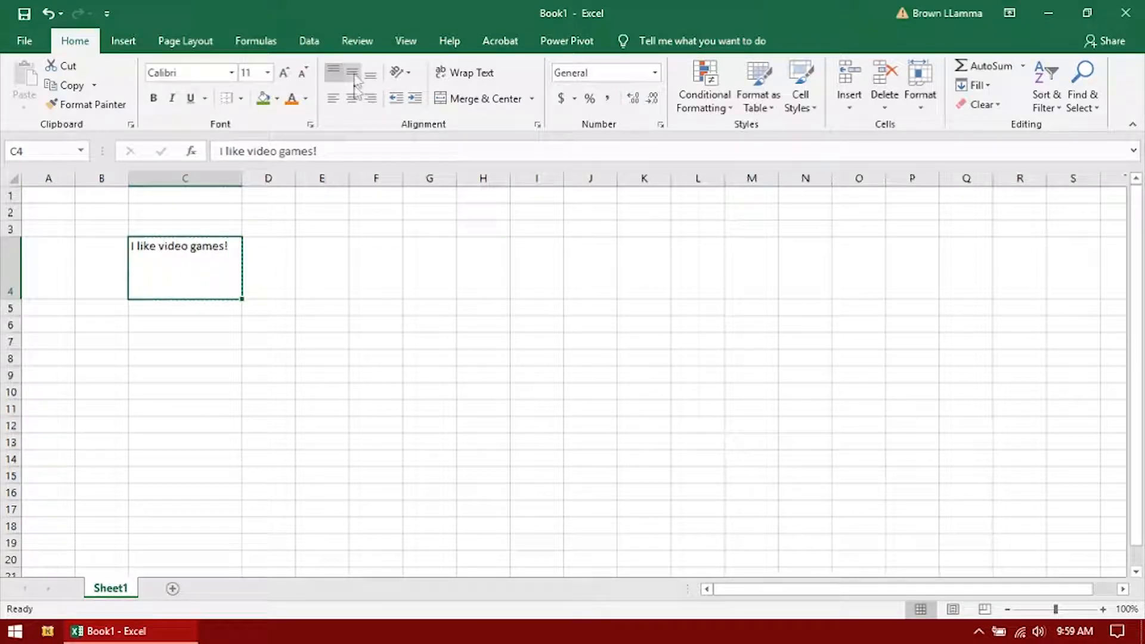
Step: Try bottom-right, top-center and top-left placements for the text in C4
{"action": "left_click", "coordinate": [352, 72]}
{"action": "left_click", "coordinate": [371, 75]}
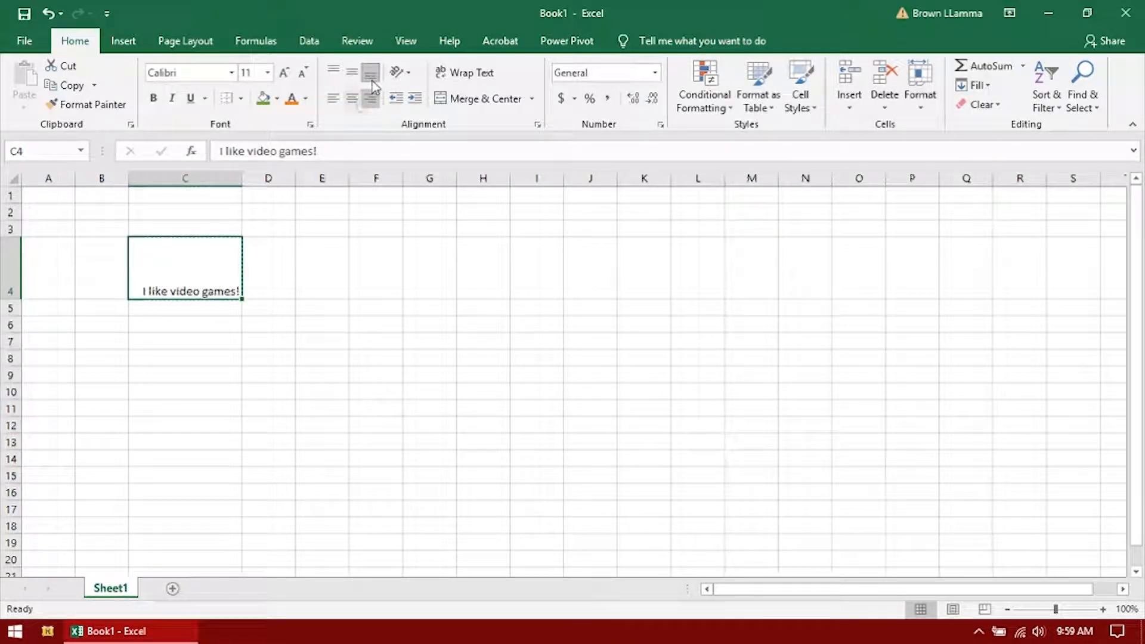
{"action": "left_click", "coordinate": [352, 98]}
{"action": "left_click", "coordinate": [352, 72]}
{"action": "left_click", "coordinate": [334, 72]}
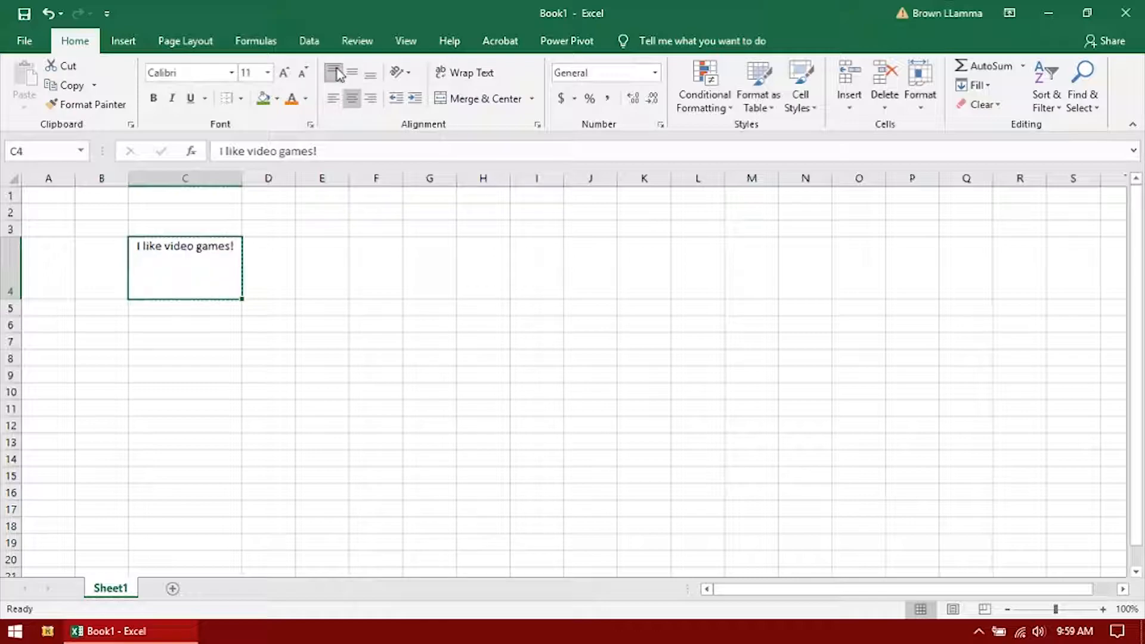
{"action": "left_click", "coordinate": [334, 98]}
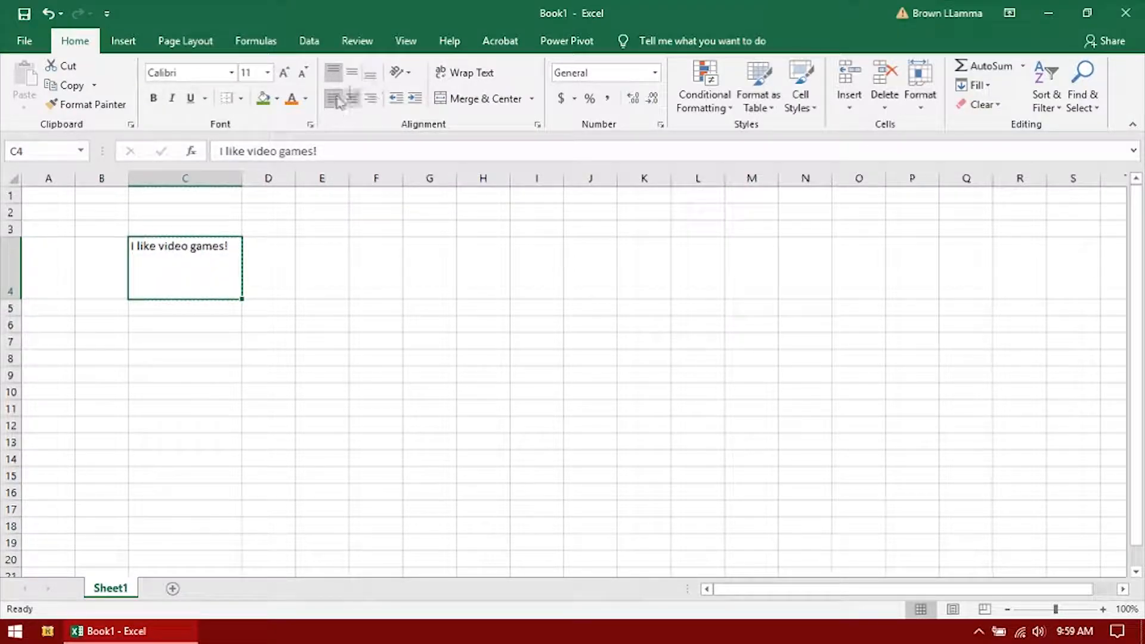
Step: Align the text in C4 to the bottom and right of the cell
{"action": "left_click", "coordinate": [371, 77]}
{"action": "left_click", "coordinate": [371, 99]}
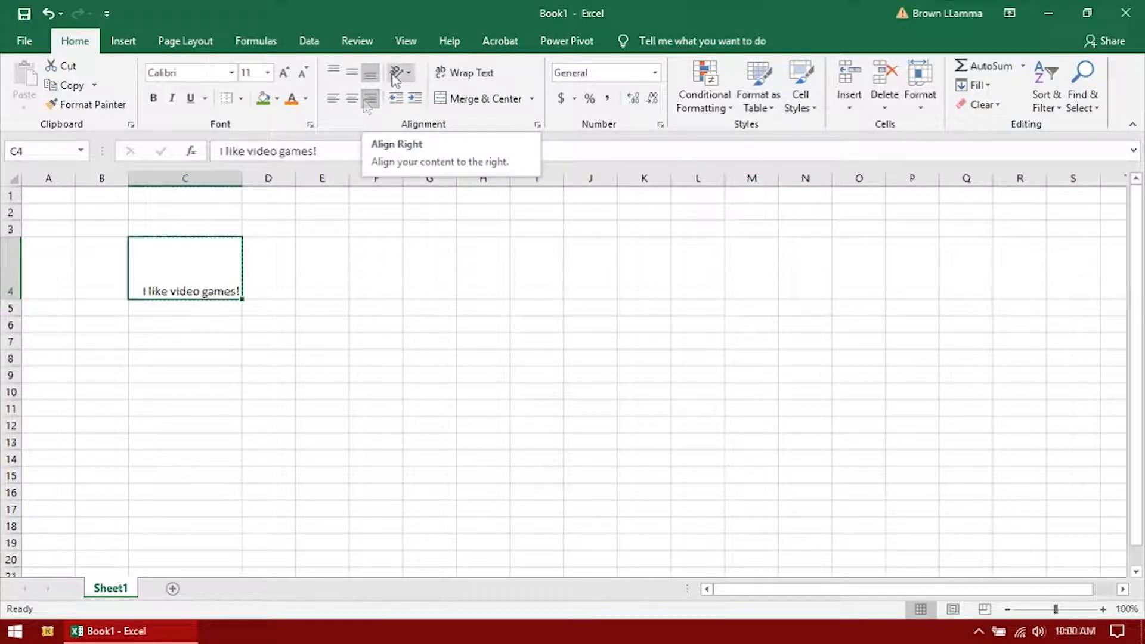
Step: Try the vertical text orientation in C4, rotate the text up, and make row 4 taller to fit it
{"action": "left_click", "coordinate": [394, 74]}
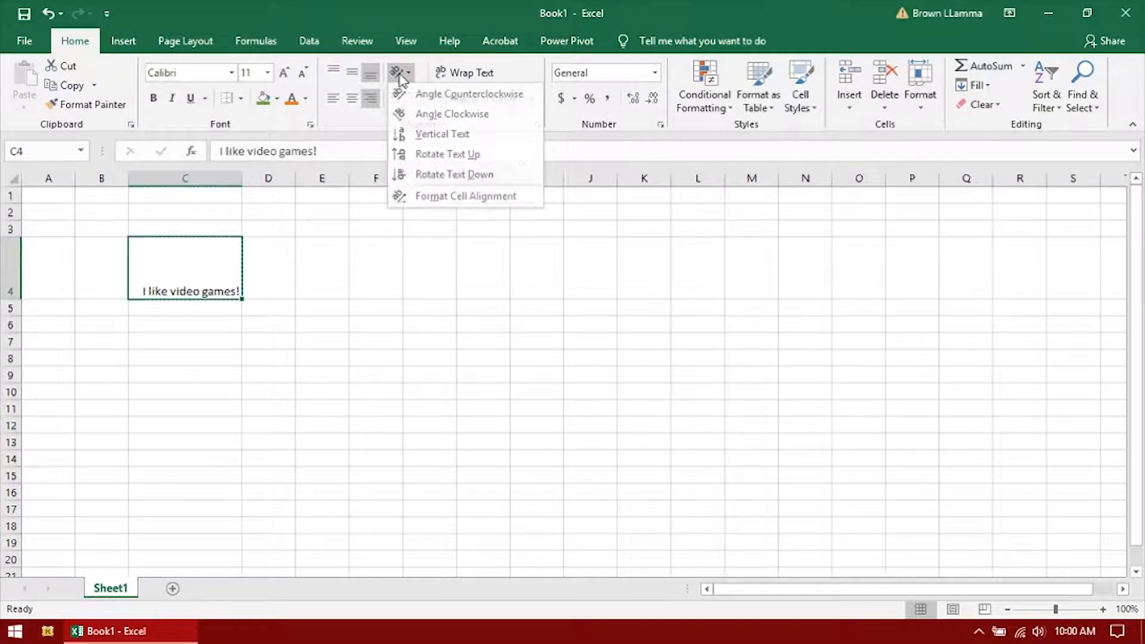
{"action": "left_click", "coordinate": [436, 114]}
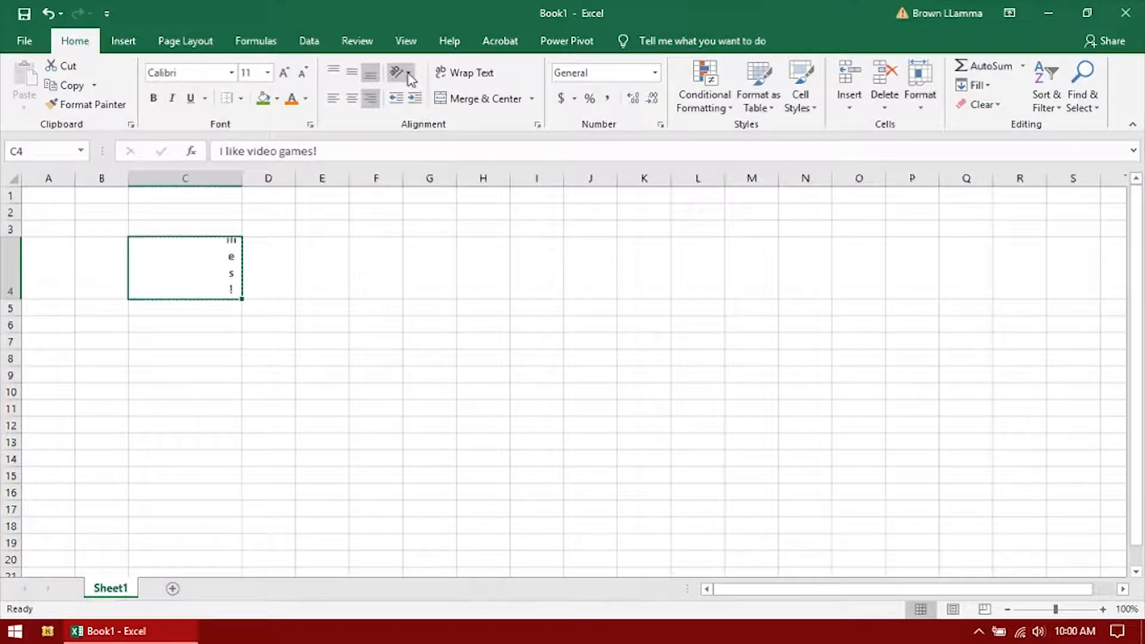
{"action": "left_click", "coordinate": [409, 74]}
{"action": "left_click", "coordinate": [427, 154]}
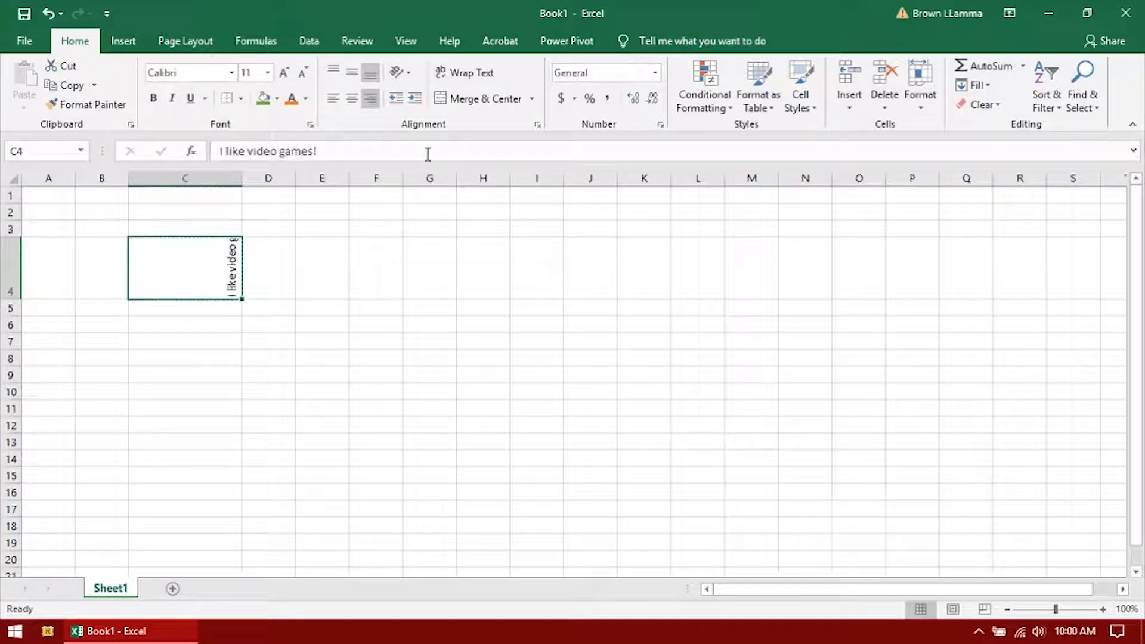
{"action": "left_click_drag", "start_coordinate": [19, 303], "coordinate": [17, 362]}
Step: Try rotating the text in C4 down and angling it counterclockwise
{"action": "left_click", "coordinate": [399, 72]}
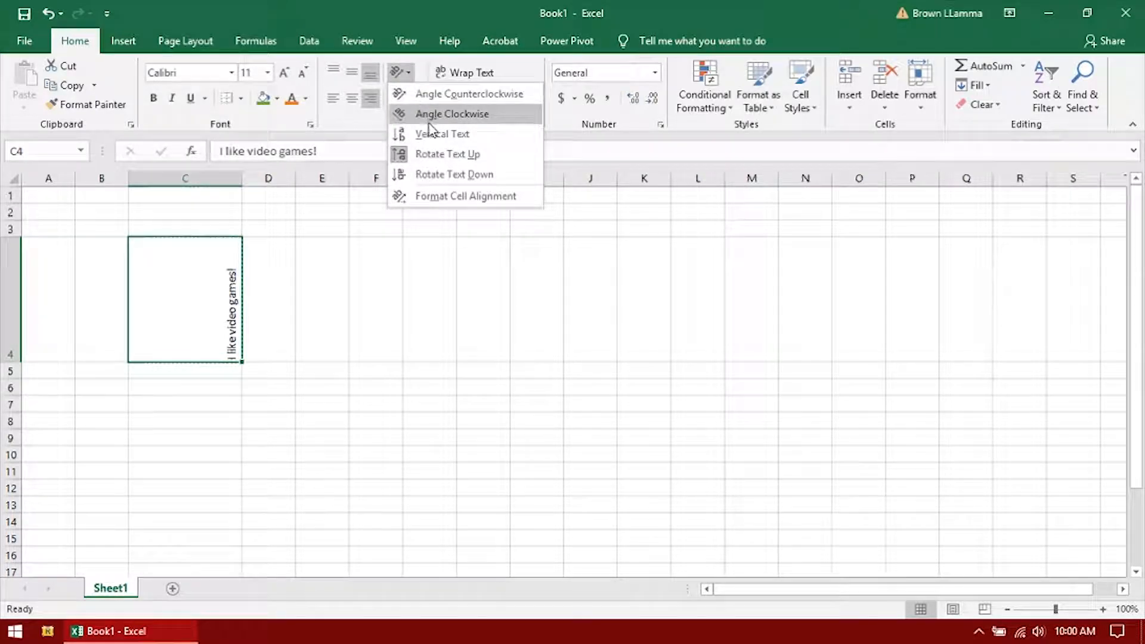
{"action": "left_click", "coordinate": [438, 173]}
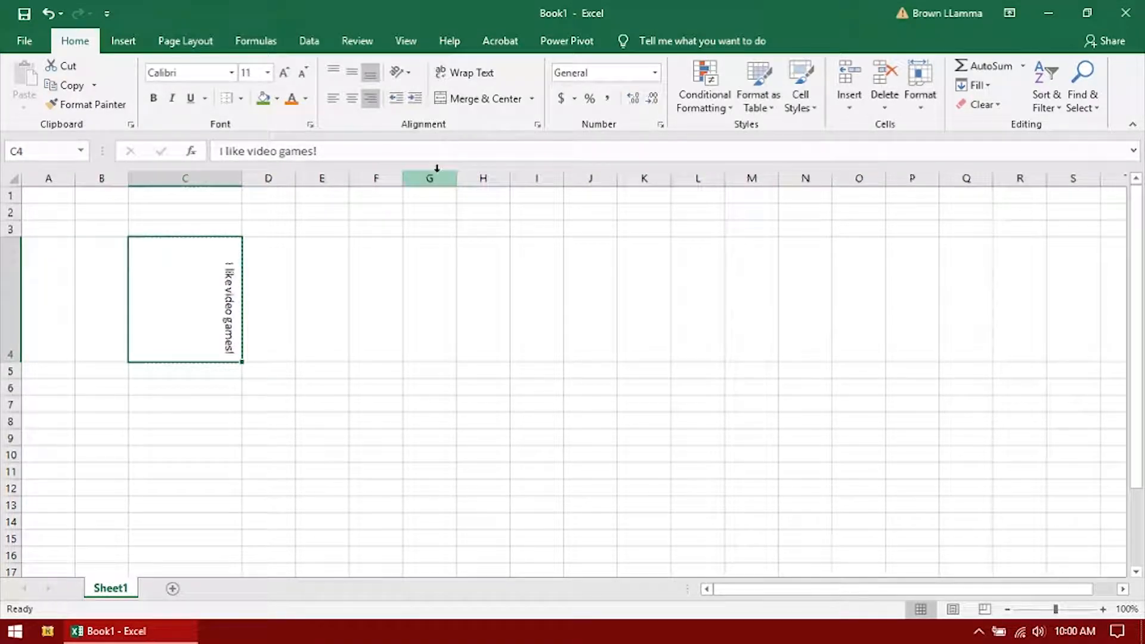
{"action": "left_click", "coordinate": [400, 72]}
{"action": "left_click", "coordinate": [426, 100]}
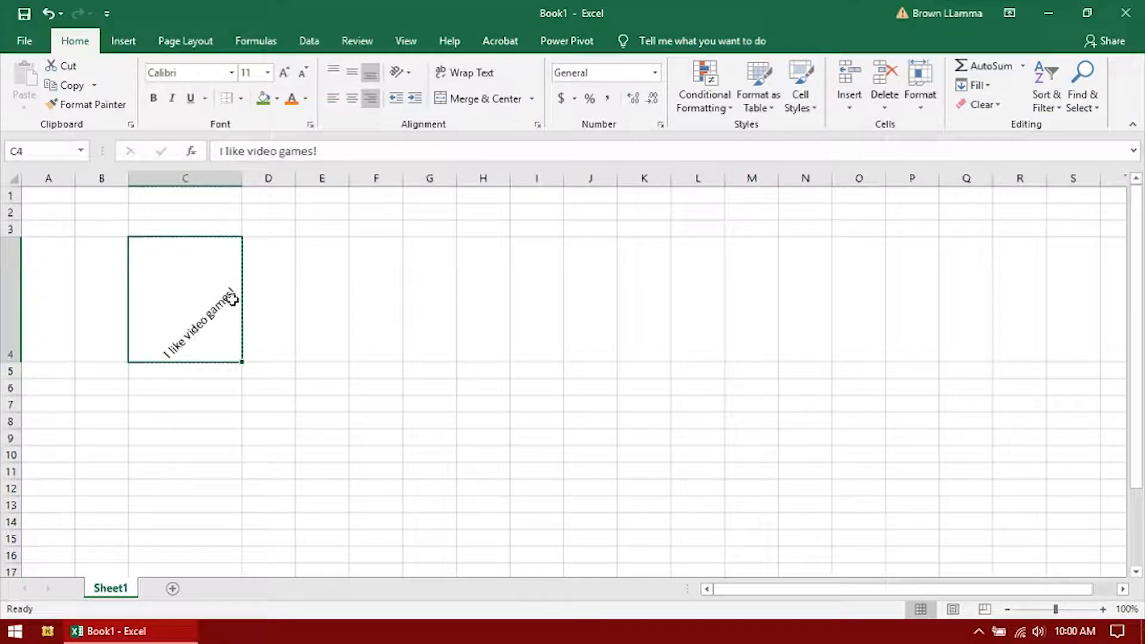
Step: Try the clockwise angle on the text in C4 and turn it off to restore horizontal text
{"action": "left_click", "coordinate": [409, 72]}
{"action": "left_click", "coordinate": [418, 113]}
{"action": "left_click", "coordinate": [411, 73]}
{"action": "left_click", "coordinate": [417, 112]}
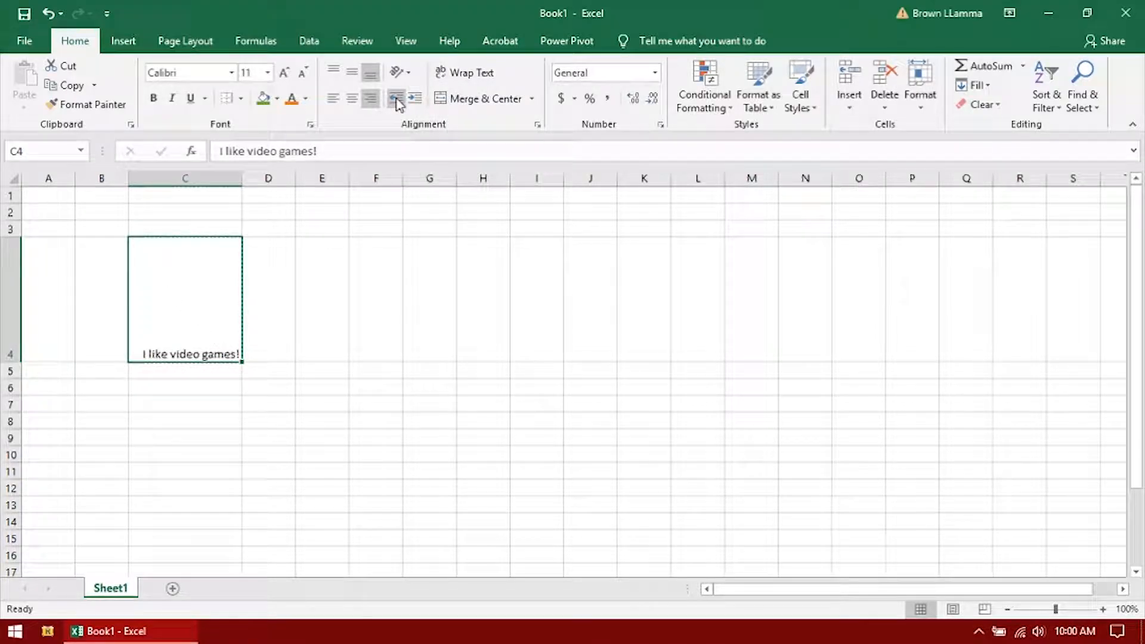
Step: Increase and decrease the indent of the text in C4, leaving it indented one level
{"action": "left_click", "coordinate": [413, 100]}
{"action": "left_click", "coordinate": [395, 101]}
{"action": "left_click", "coordinate": [396, 101]}
{"action": "left_click", "coordinate": [394, 101]}
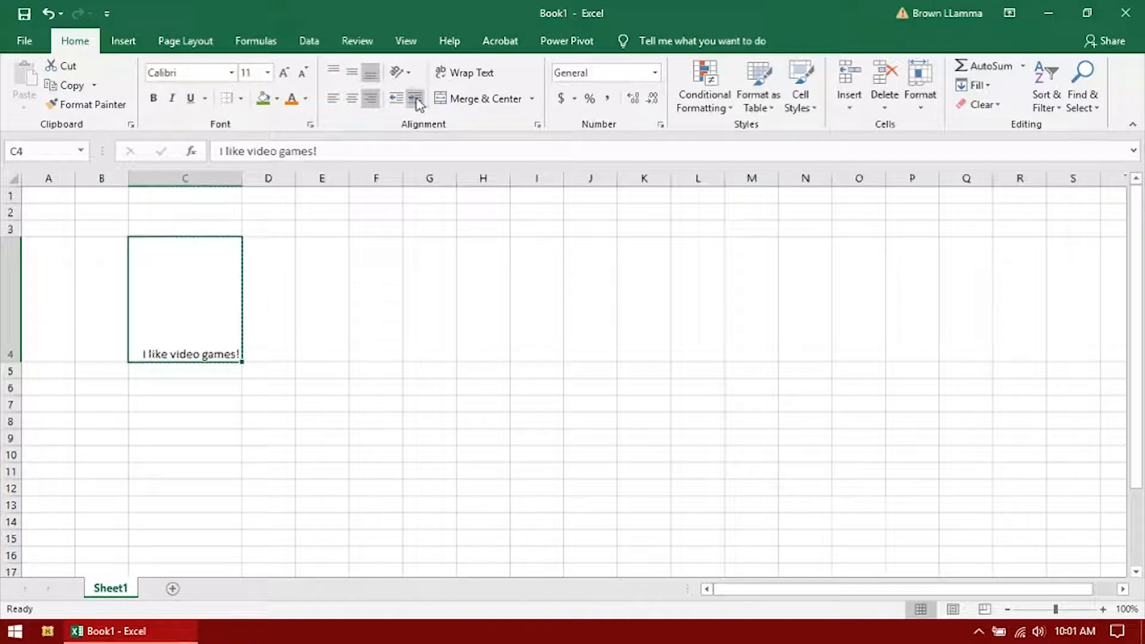
{"action": "left_click", "coordinate": [416, 100]}
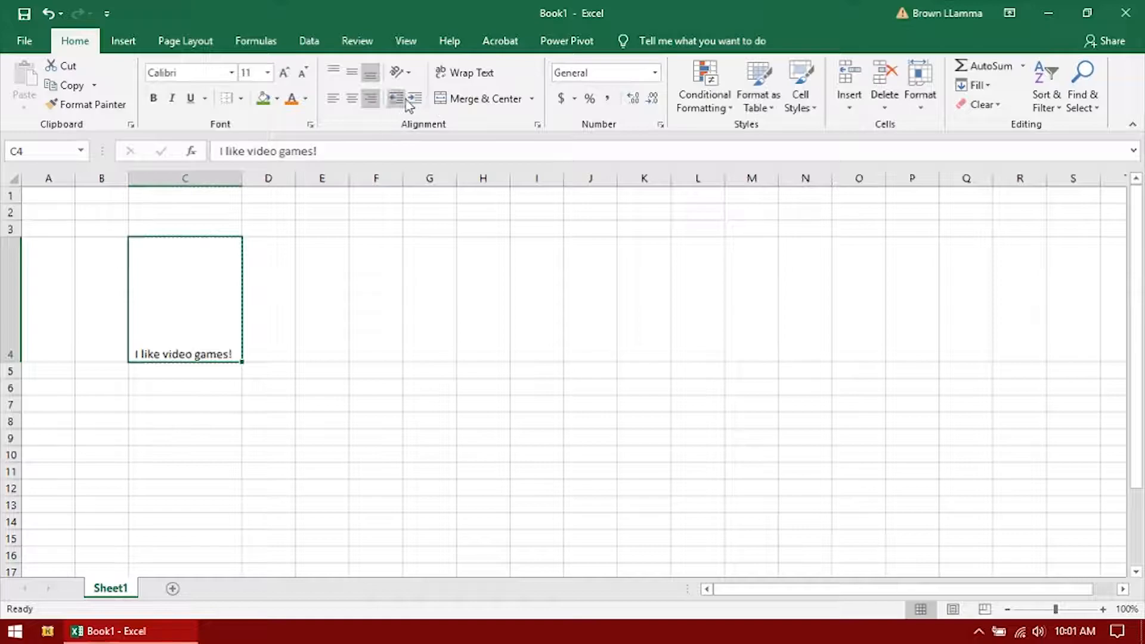
{"action": "left_click", "coordinate": [468, 76]}
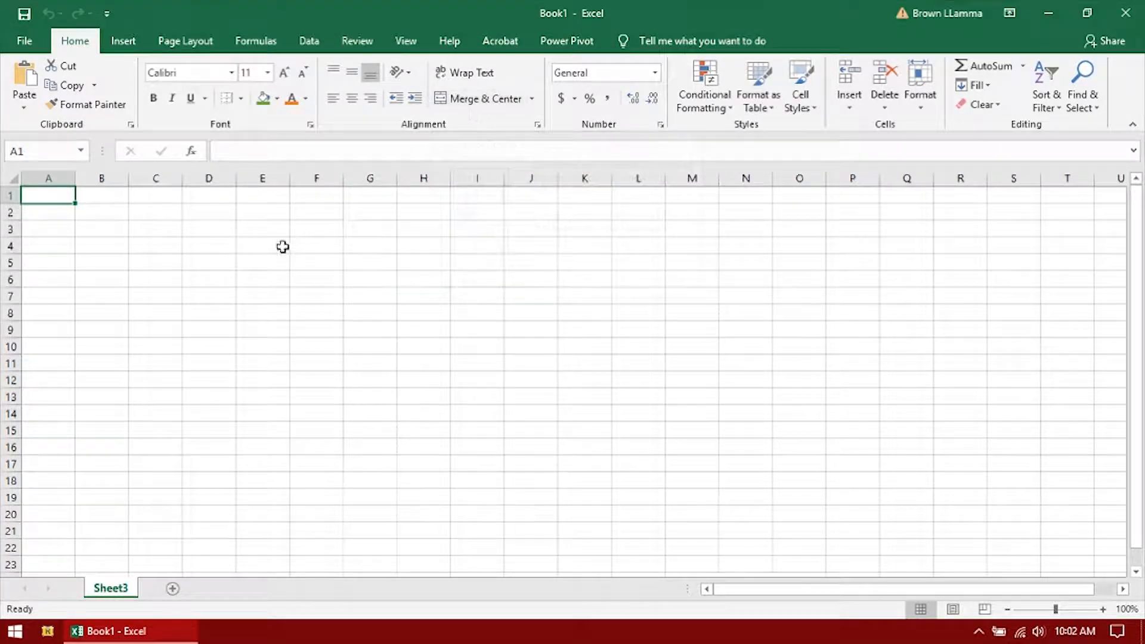
Step: Enter "I love video games!" in cell D4 of the blank sheet
{"action": "left_click", "coordinate": [224, 250]}
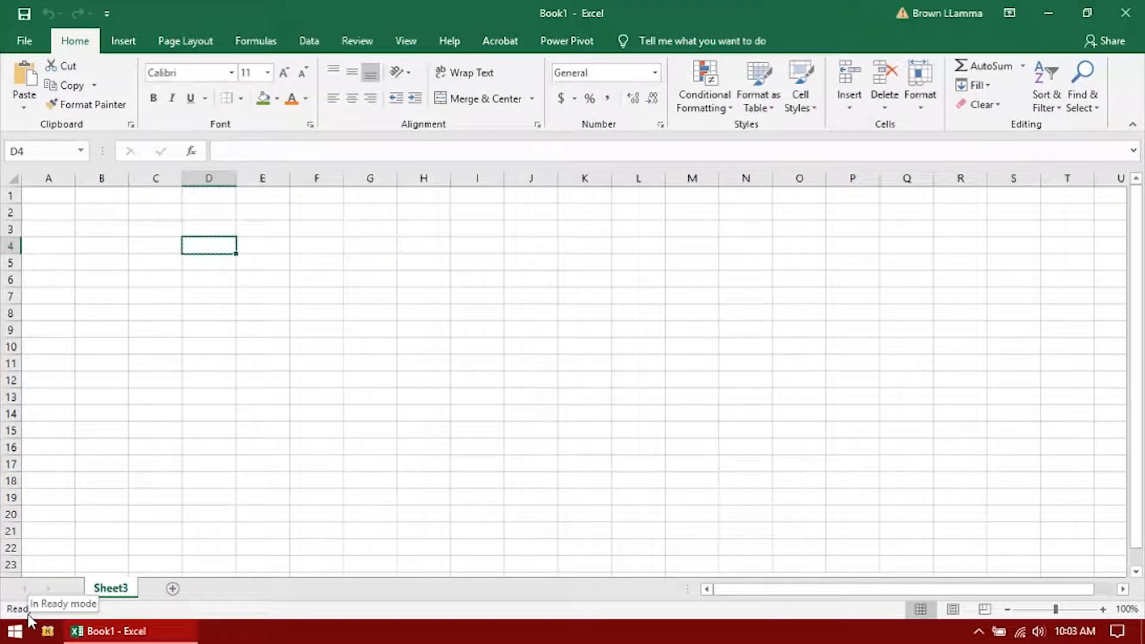
{"action": "double_click", "coordinate": [205, 246]}
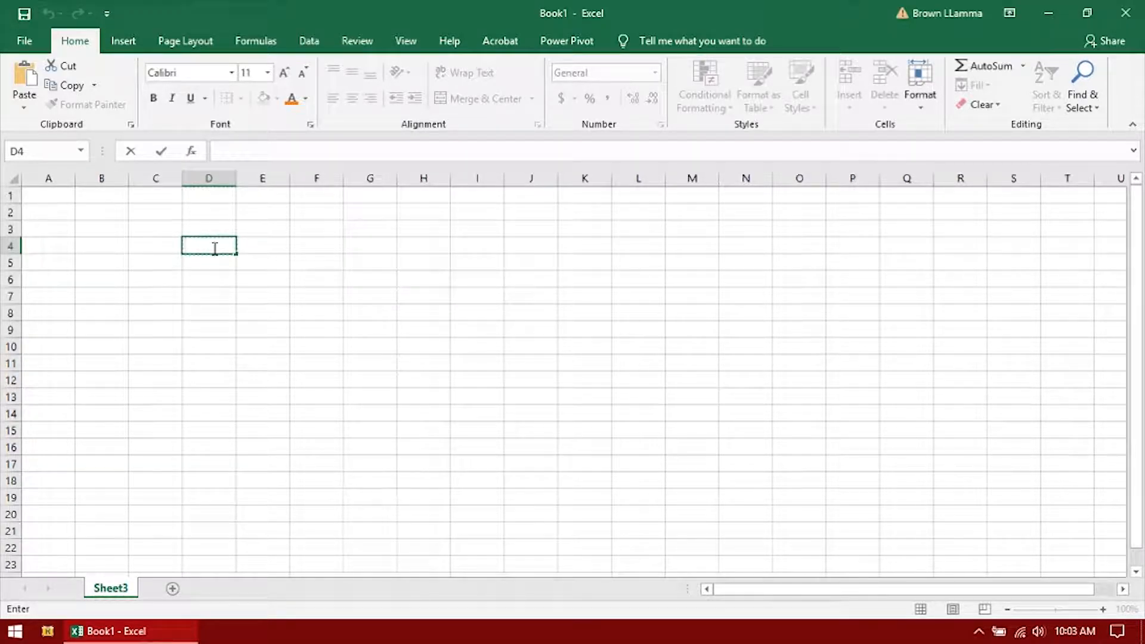
{"action": "key", "text": "Return"}
{"action": "left_click", "coordinate": [221, 250]}
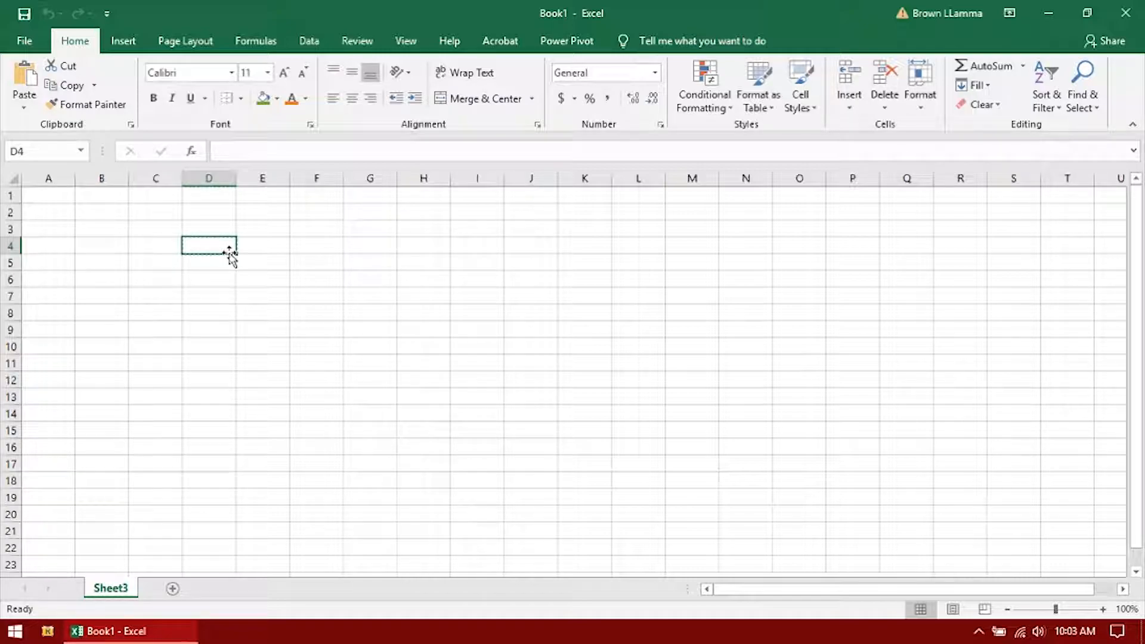
{"action": "double_click", "coordinate": [208, 248]}
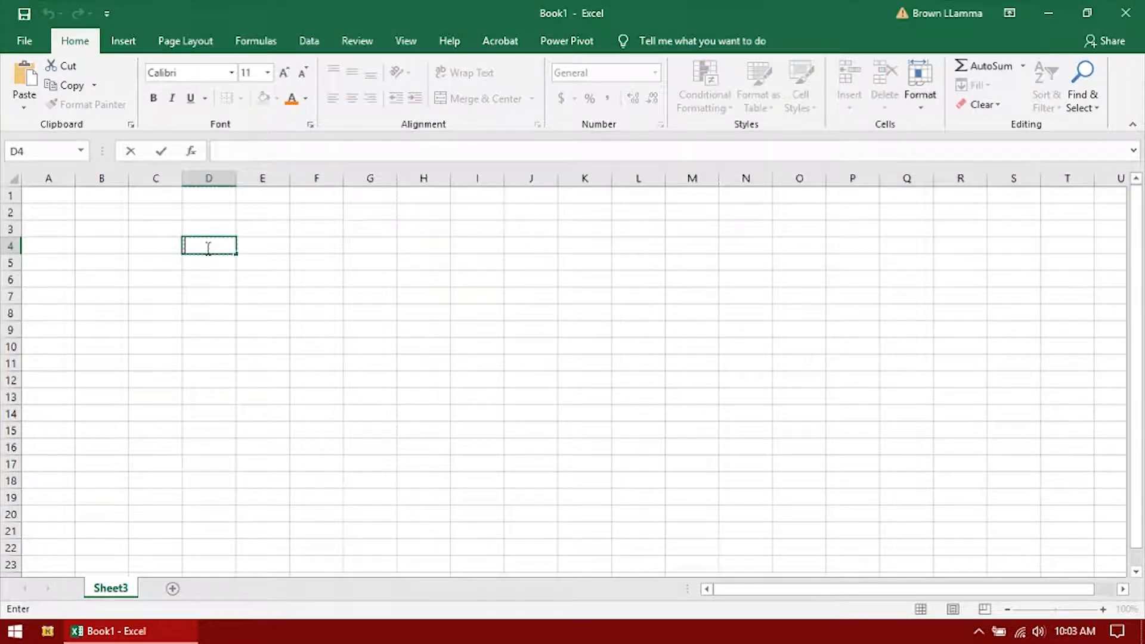
{"action": "type", "text": "I love video games!"}
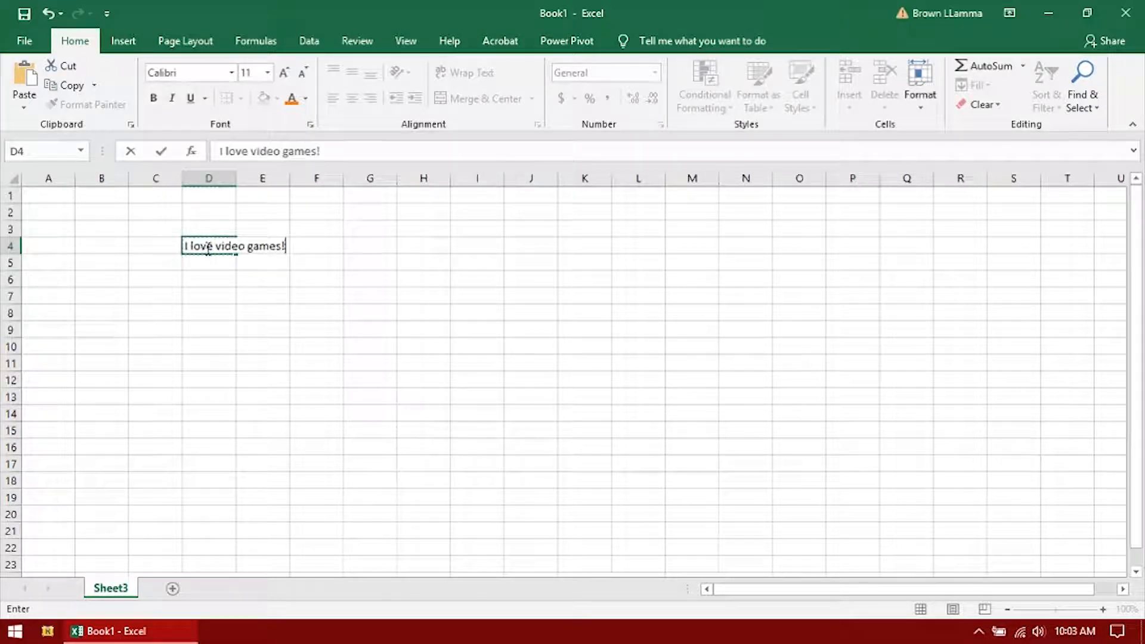
{"action": "left_click", "coordinate": [230, 302]}
Step: Select D4 and E4 together and individually to check which cell holds the overflowing text
{"action": "left_click_drag", "start_coordinate": [200, 246], "coordinate": [248, 255]}
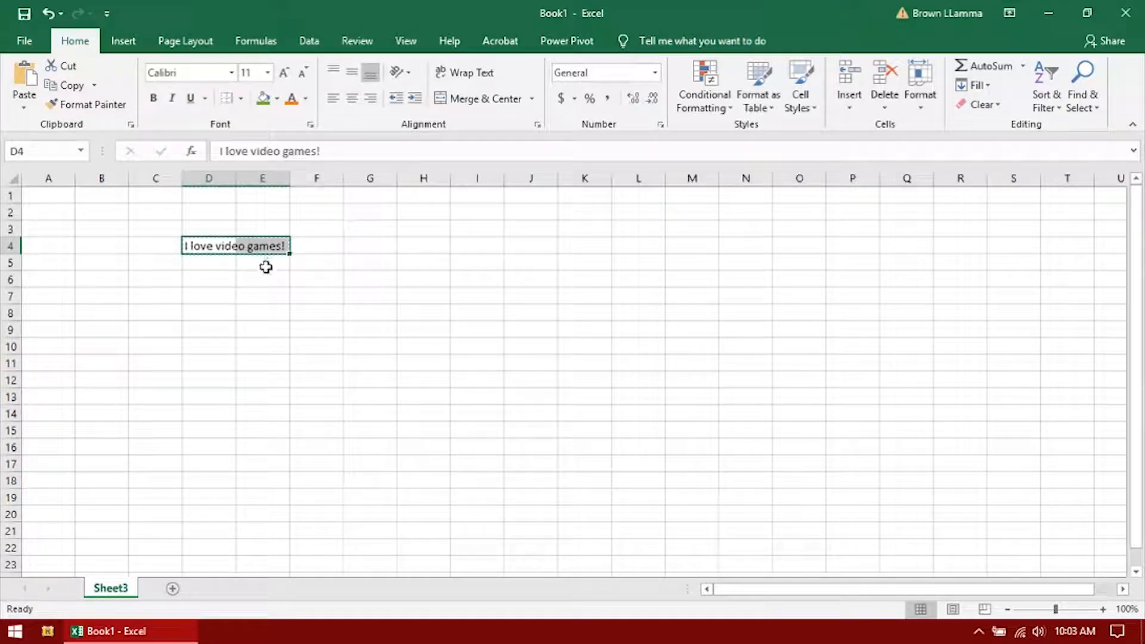
{"action": "left_click", "coordinate": [263, 263]}
{"action": "left_click", "coordinate": [221, 246]}
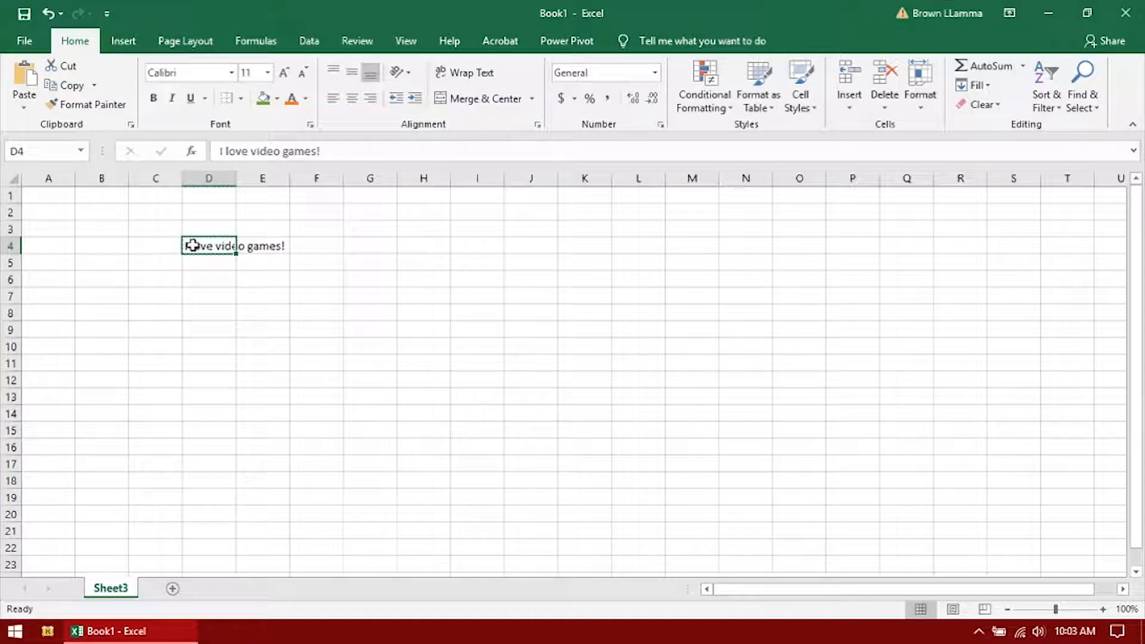
{"action": "left_click", "coordinate": [269, 248]}
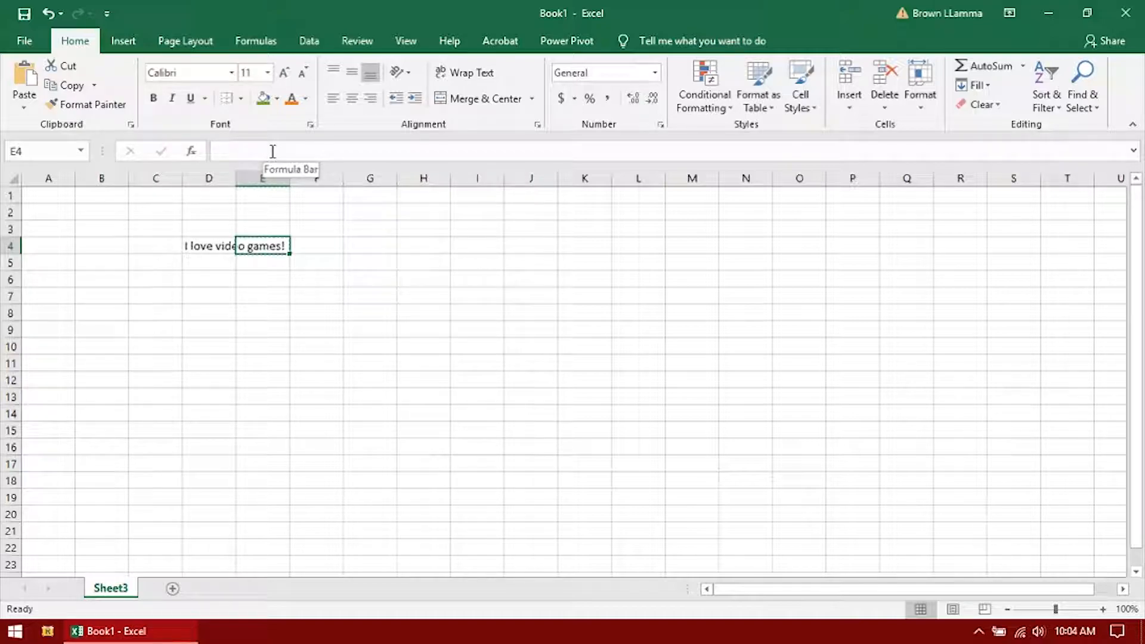
Step: Try wrapping the text in D4 and undo the wrap
{"action": "left_click", "coordinate": [204, 245]}
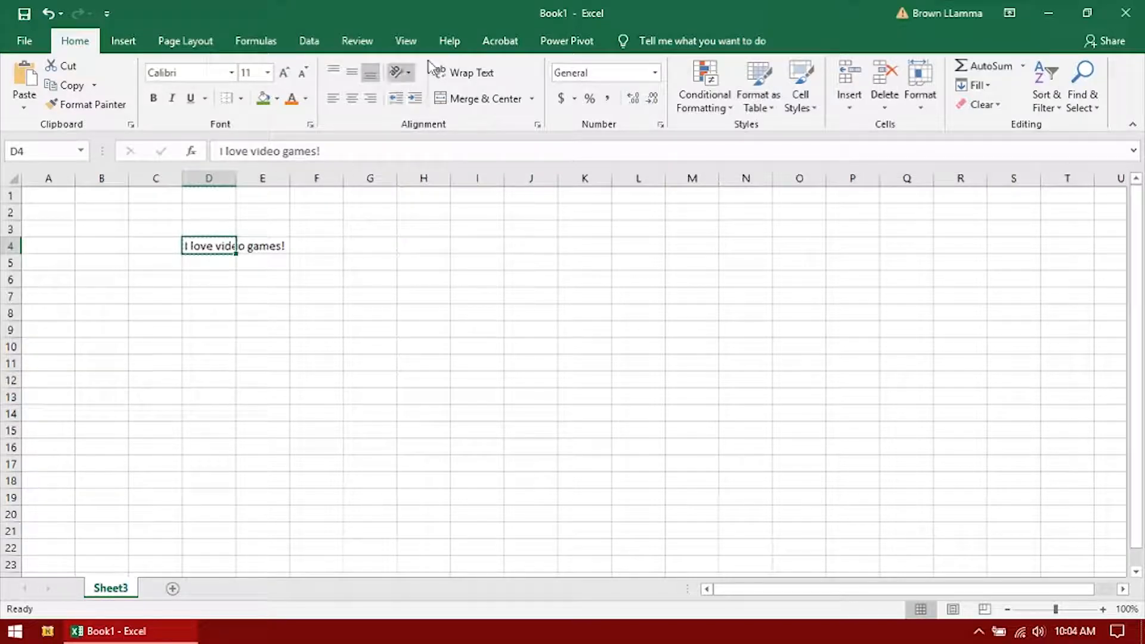
{"action": "left_click", "coordinate": [465, 72]}
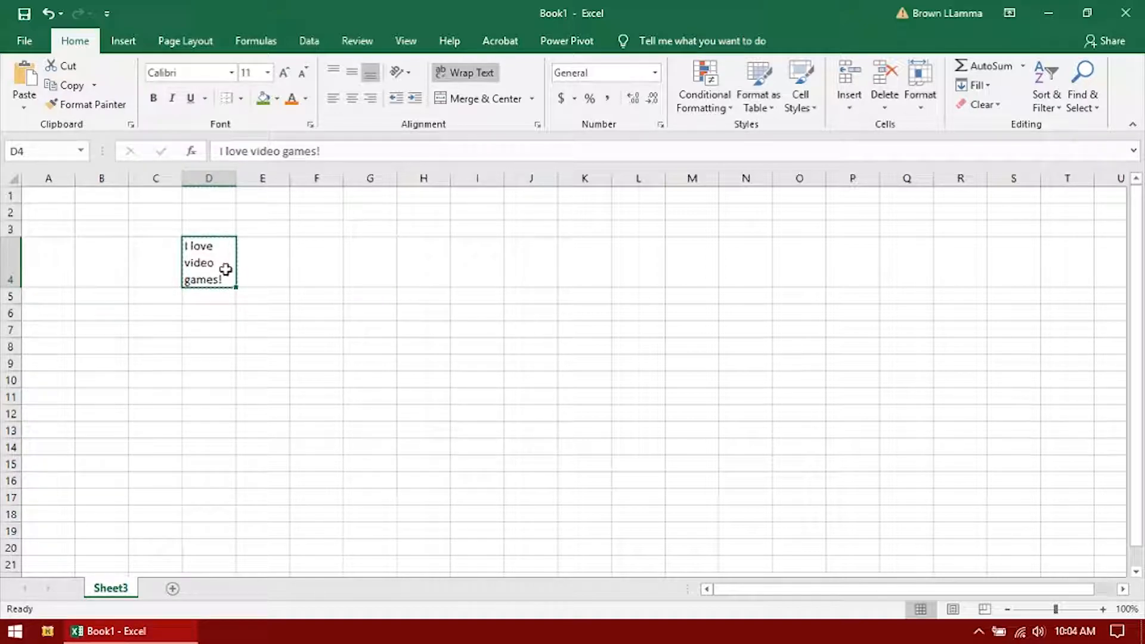
{"action": "key", "text": "ctrl+z"}
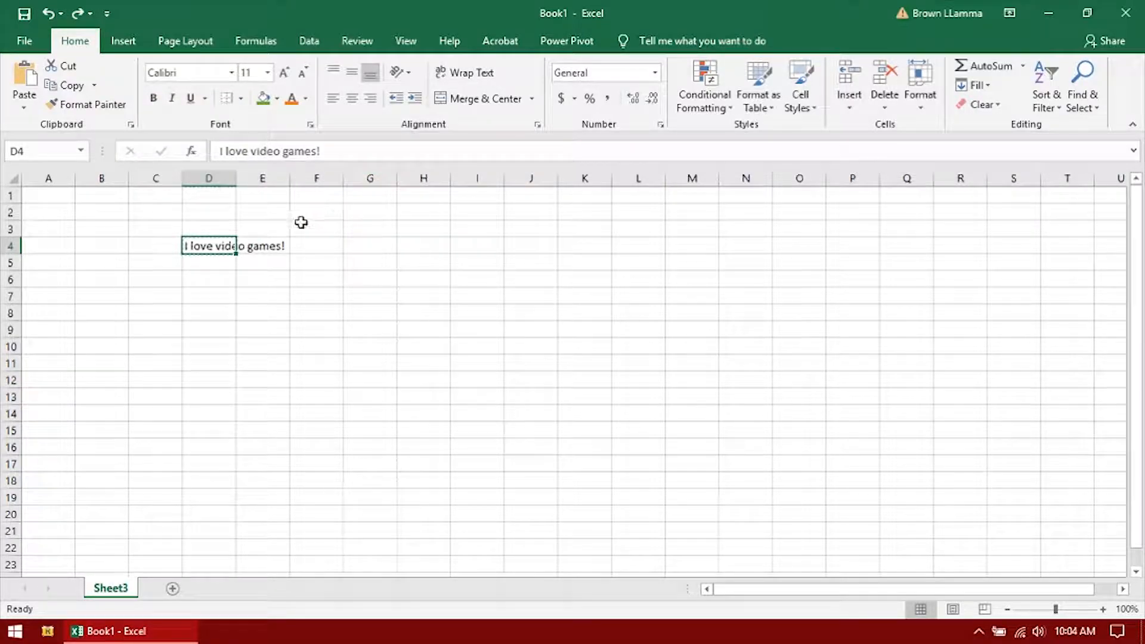
Step: Copy the text in D4:E4, merge and center the two cells, and select the merged cell to check it
{"action": "left_click", "coordinate": [255, 245]}
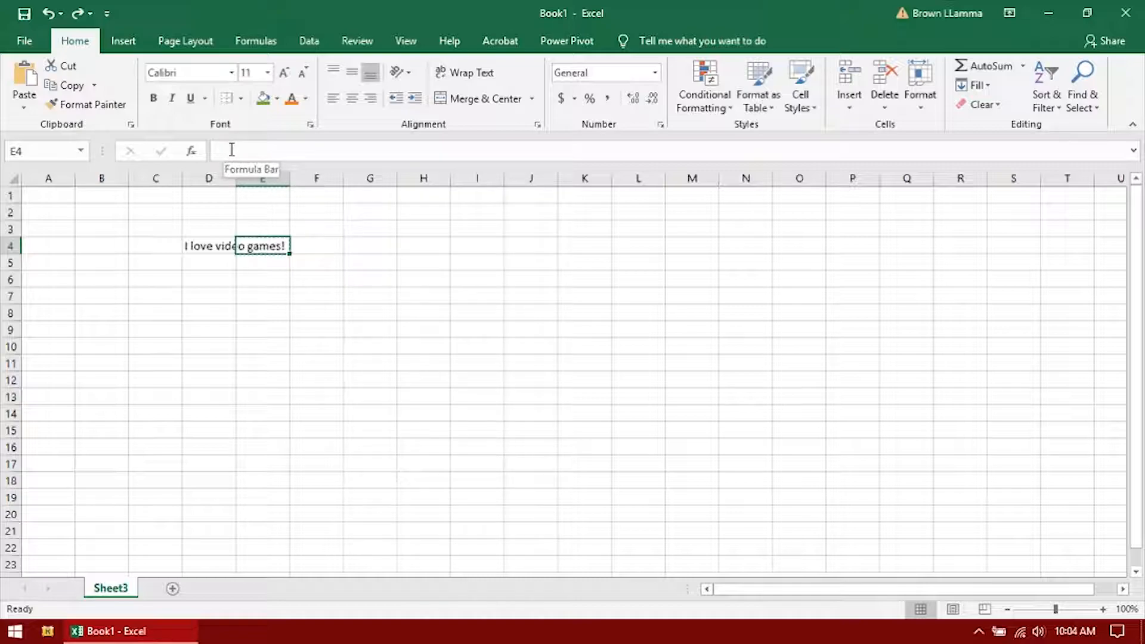
{"action": "left_click", "coordinate": [197, 247]}
{"action": "left_click_drag", "start_coordinate": [199, 249], "coordinate": [261, 245]}
{"action": "key", "text": "ctrl+c"}
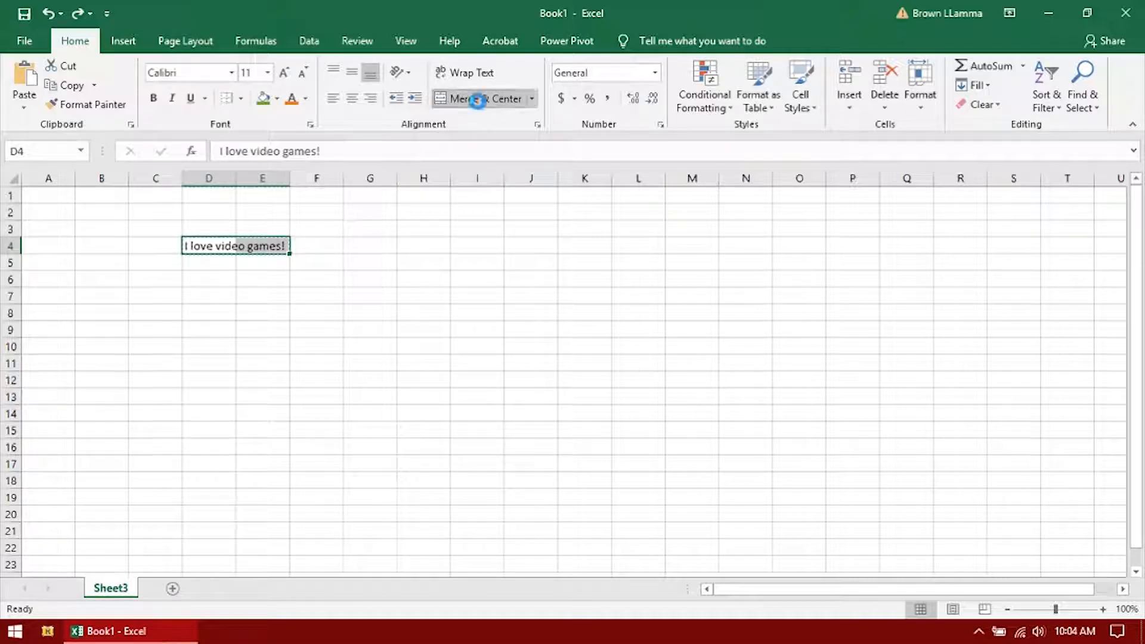
{"action": "left_click", "coordinate": [480, 100]}
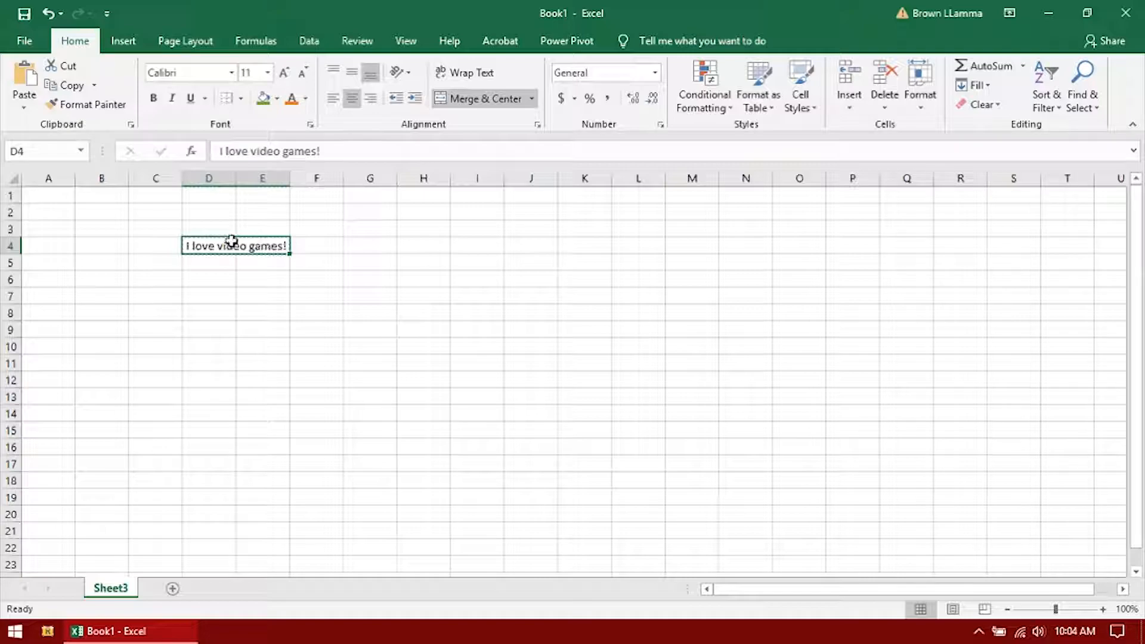
{"action": "left_click", "coordinate": [216, 267]}
{"action": "left_click", "coordinate": [235, 244]}
{"action": "left_click", "coordinate": [282, 296]}
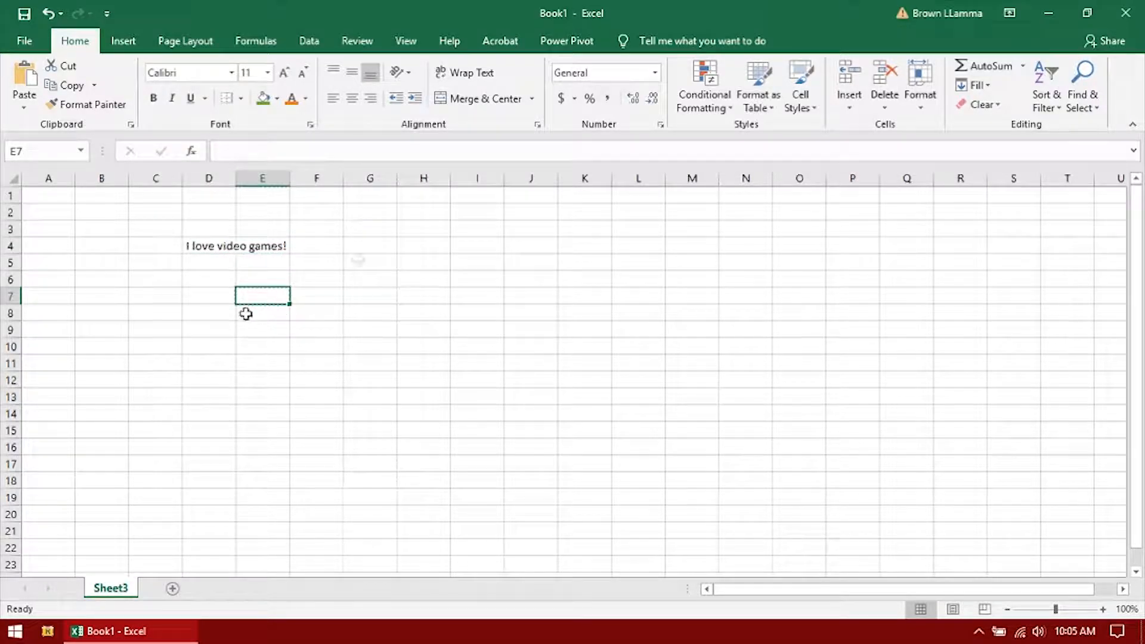
Step: Paste "I love video games!" into cell G4 and check the contents of G4 and H4
{"action": "double_click", "coordinate": [366, 247]}
{"action": "key", "text": "ctrl+v"}
{"action": "left_click", "coordinate": [370, 278]}
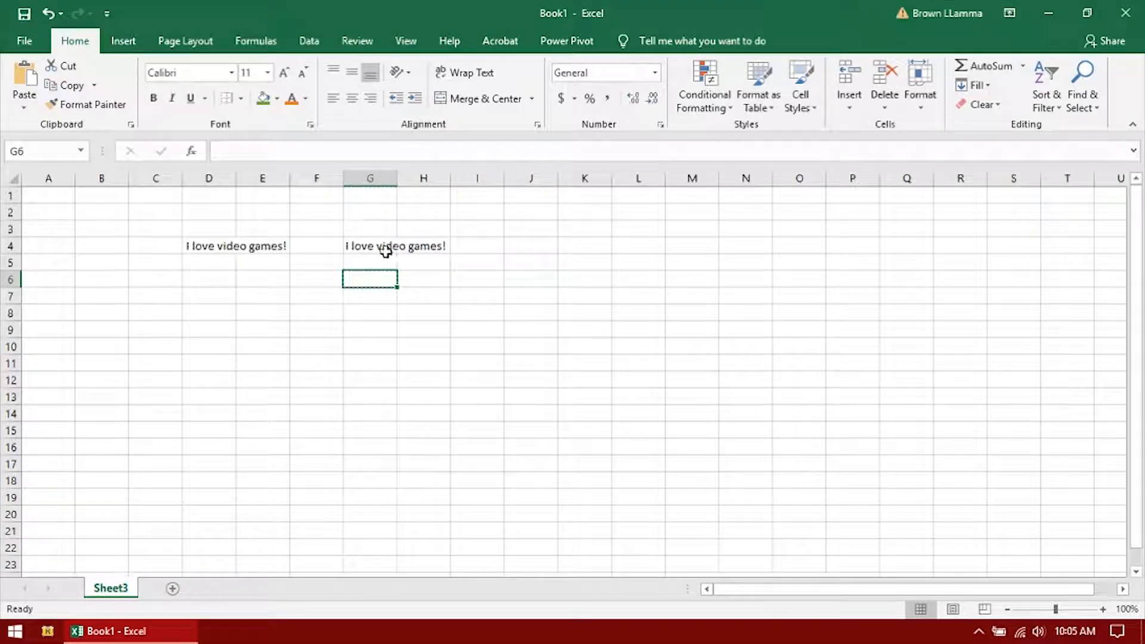
{"action": "left_click", "coordinate": [386, 251]}
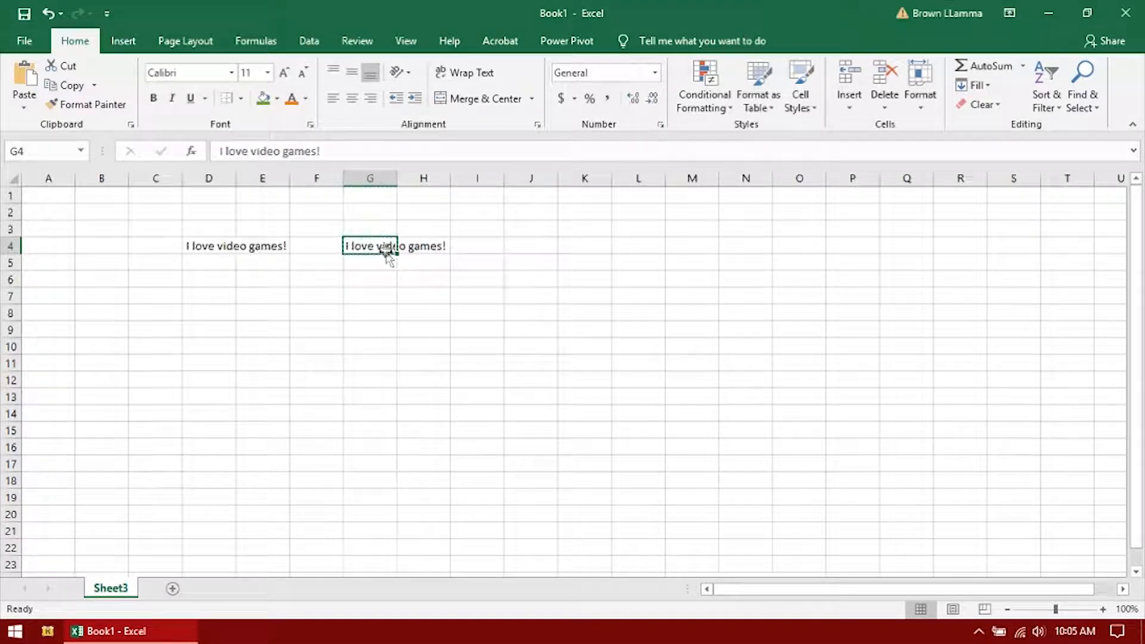
{"action": "left_click", "coordinate": [421, 251]}
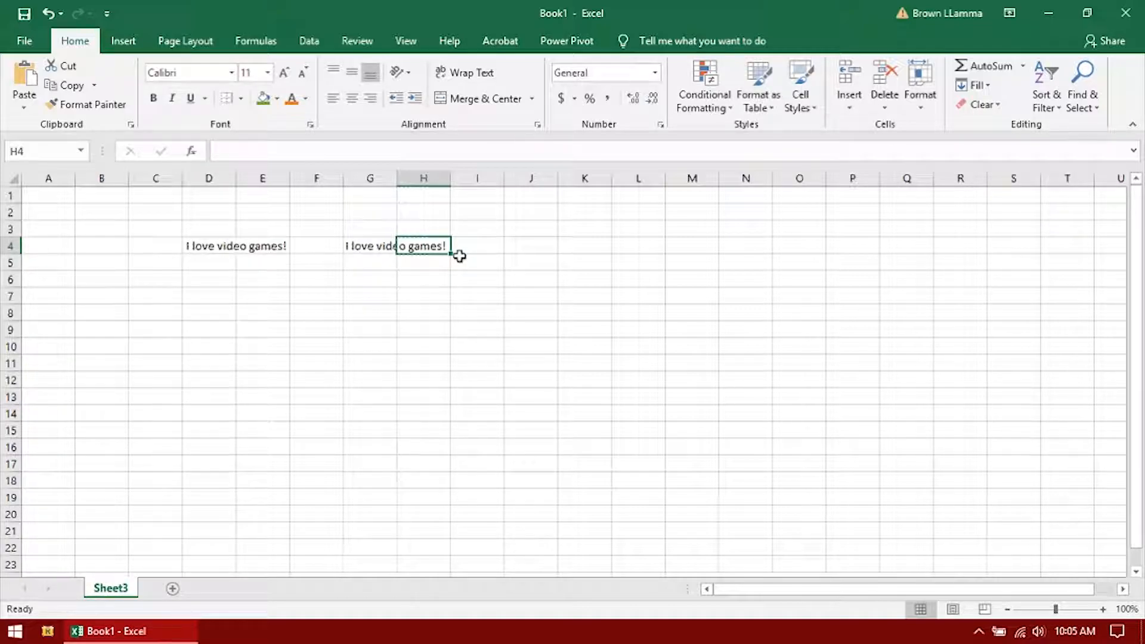
Step: Increase the font size of the text in G4 to 48
{"action": "left_click", "coordinate": [364, 249]}
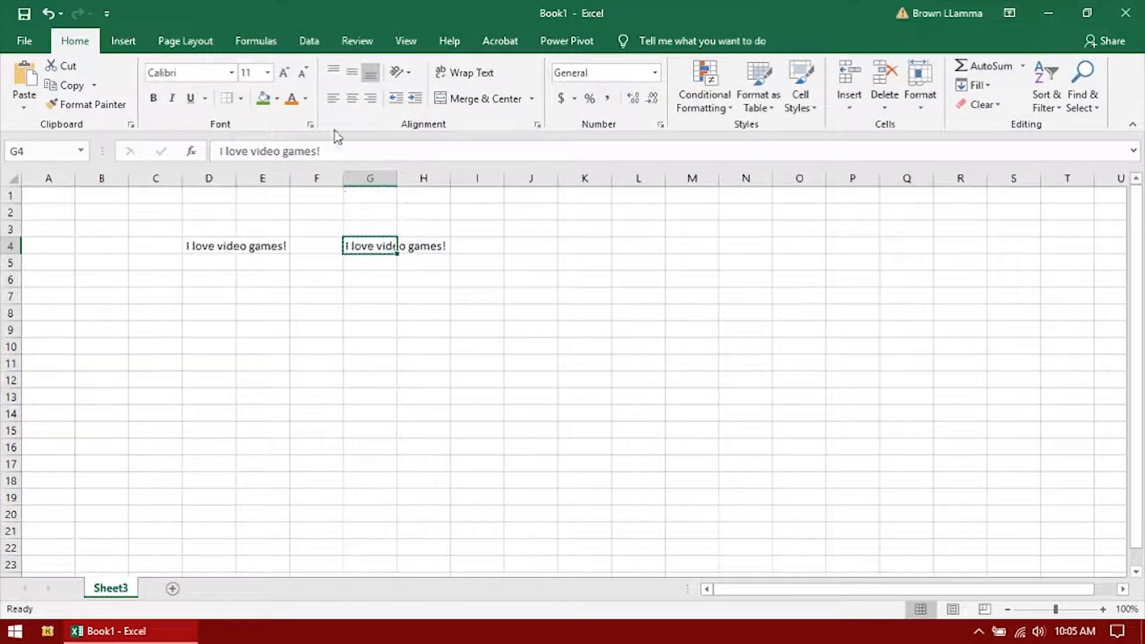
{"action": "left_click", "coordinate": [285, 73]}
{"action": "left_click", "coordinate": [284, 72]}
{"action": "left_click", "coordinate": [286, 73]}
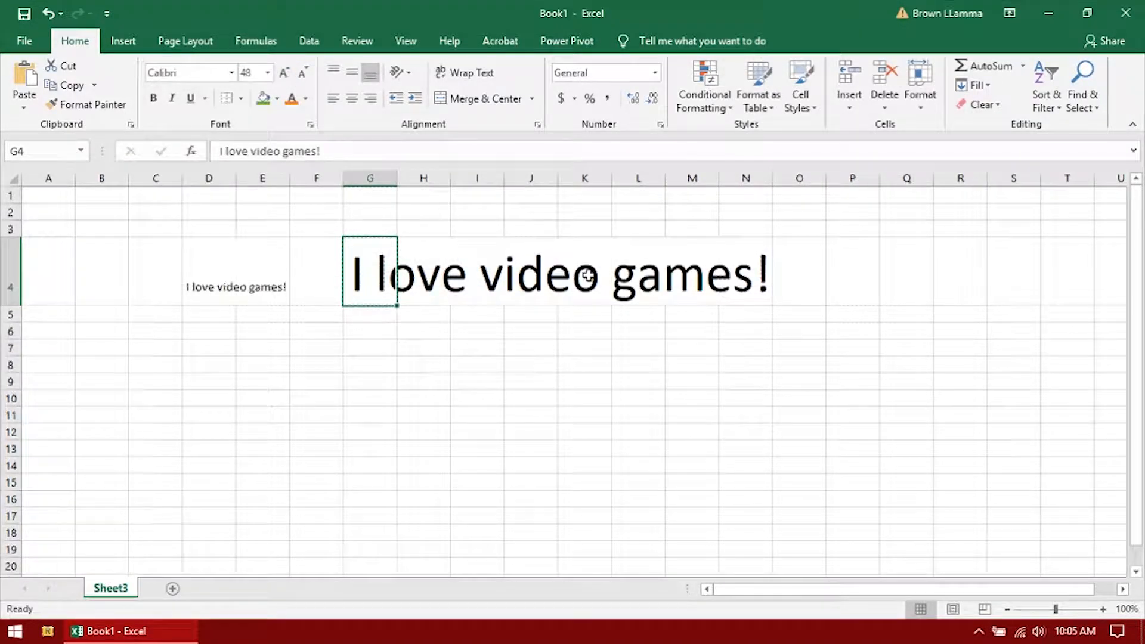
Step: Check the cells covered by the large text in row 4 and enter "ddgdgd" in K4
{"action": "left_click", "coordinate": [587, 274]}
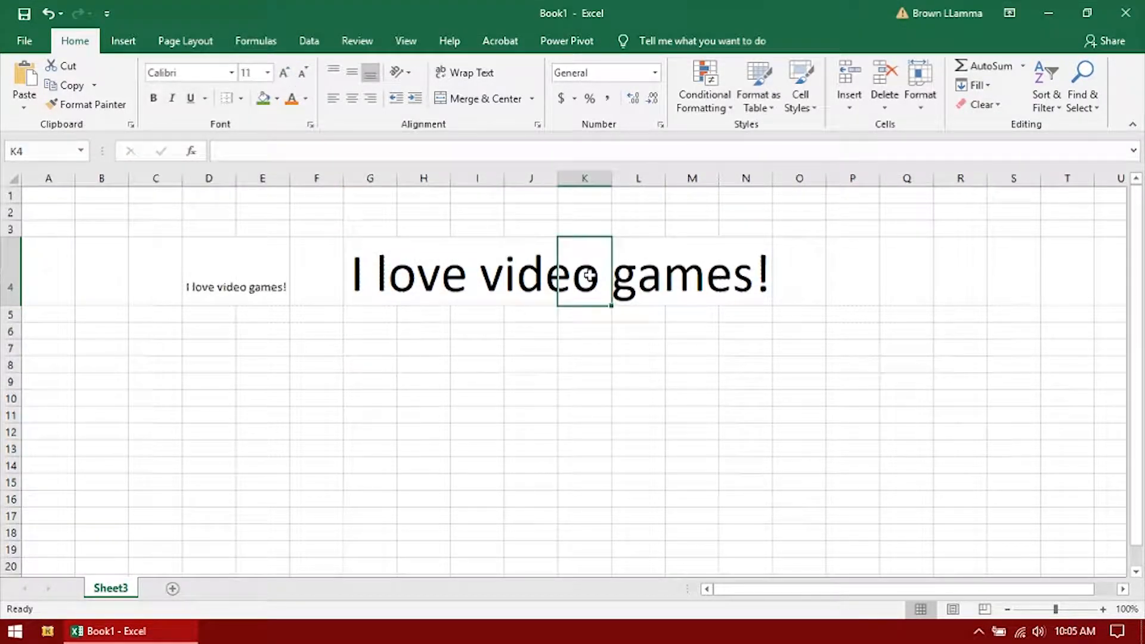
{"action": "left_click", "coordinate": [500, 270]}
{"action": "left_click", "coordinate": [427, 269]}
{"action": "left_click", "coordinate": [496, 269]}
{"action": "left_click", "coordinate": [544, 271]}
{"action": "left_click", "coordinate": [604, 271]}
{"action": "type", "text": "ddgdgd"}
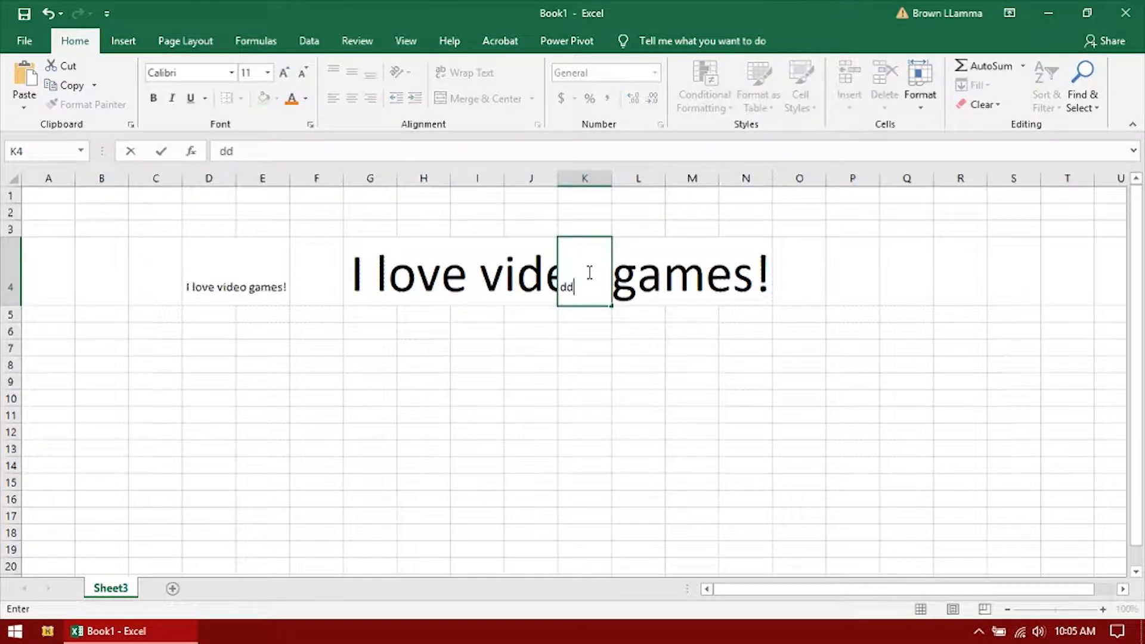
{"action": "left_click", "coordinate": [554, 331]}
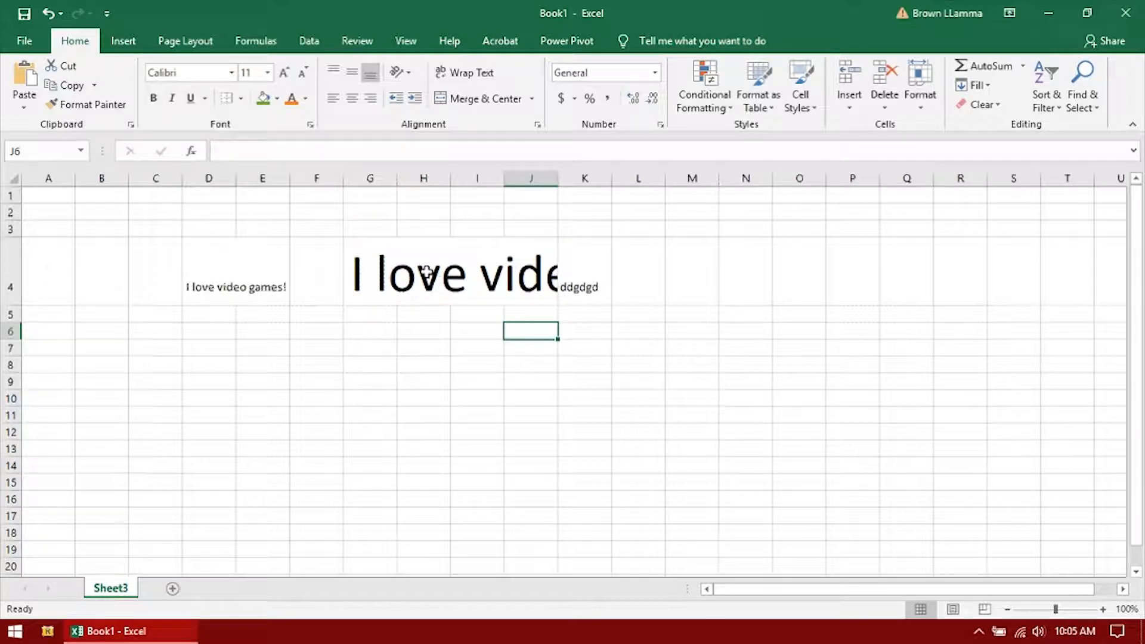
Step: Merge and center cells G4:J4
{"action": "left_click", "coordinate": [401, 268]}
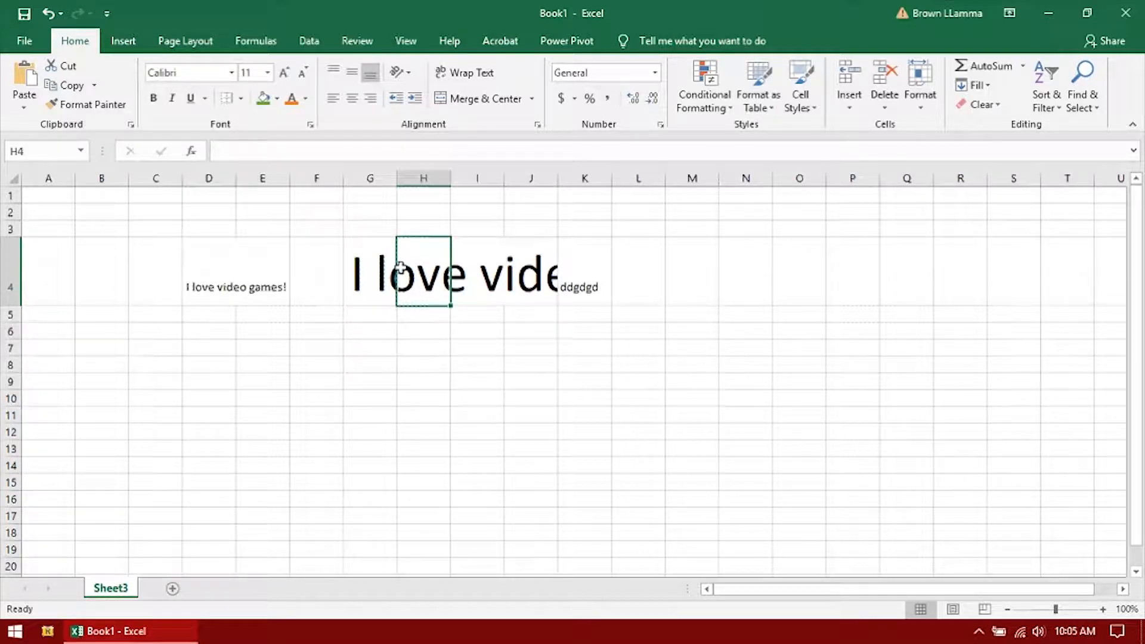
{"action": "left_click_drag", "start_coordinate": [373, 262], "coordinate": [540, 271]}
{"action": "left_click", "coordinate": [477, 100]}
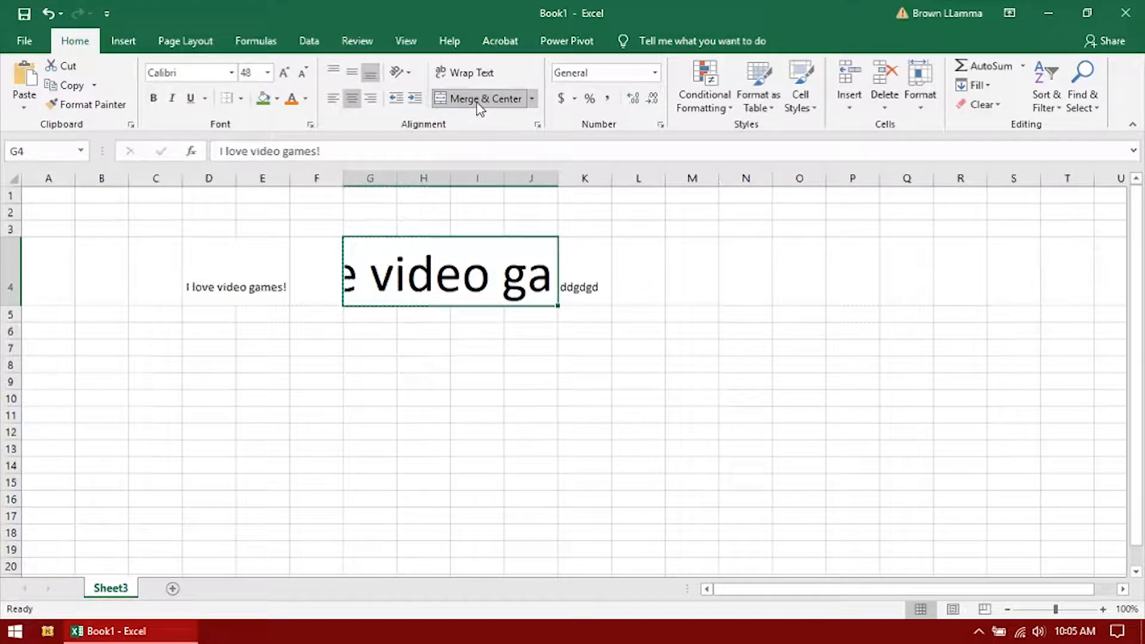
Step: Reduce the font size of the merged "I love video games!" text in G4 to 24
{"action": "double_click", "coordinate": [415, 274]}
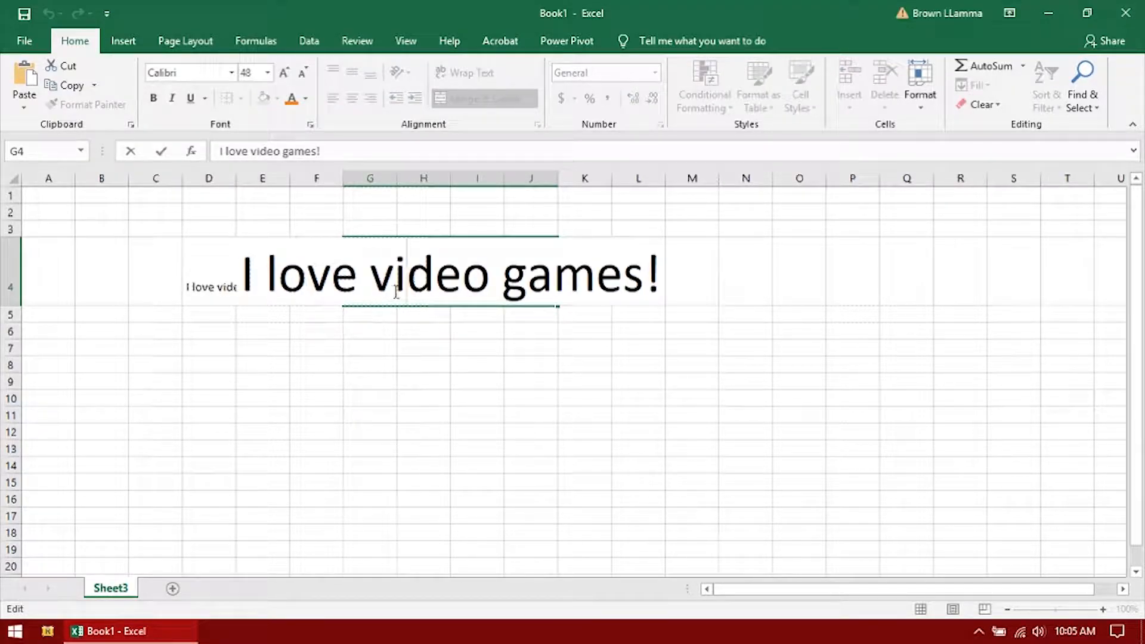
{"action": "left_click", "coordinate": [399, 329]}
{"action": "left_click", "coordinate": [396, 273]}
{"action": "left_click", "coordinate": [304, 72]}
{"action": "left_click", "coordinate": [309, 74]}
{"action": "left_click", "coordinate": [309, 73]}
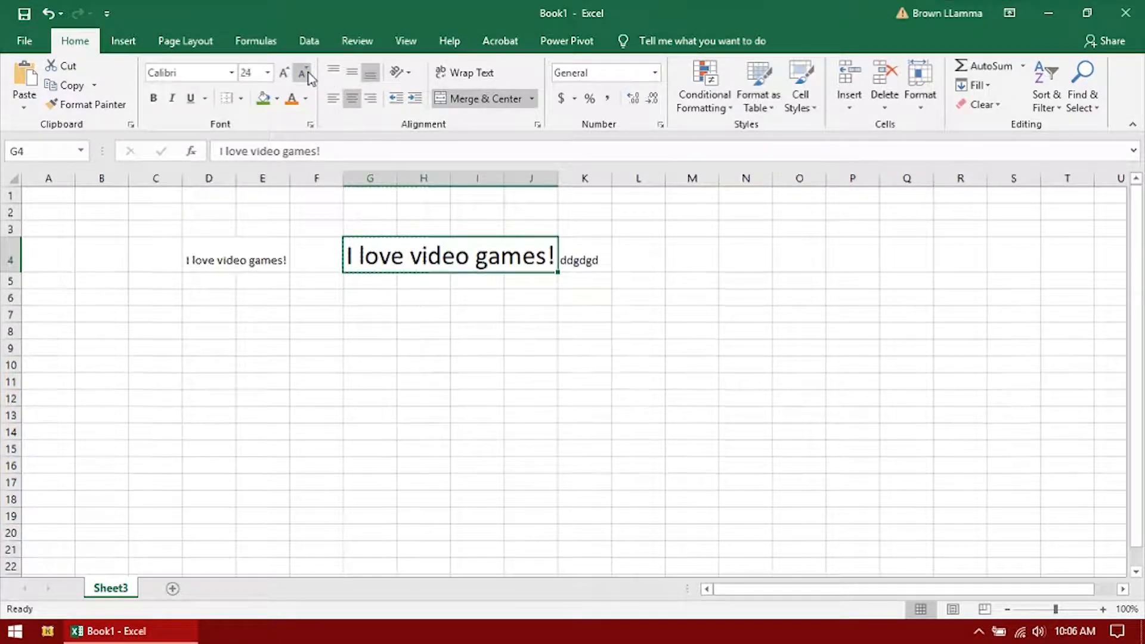
Step: Check cells K4 and merged cell G4, and merge and center the range F7:I9
{"action": "left_click", "coordinate": [454, 351]}
{"action": "left_click", "coordinate": [573, 261]}
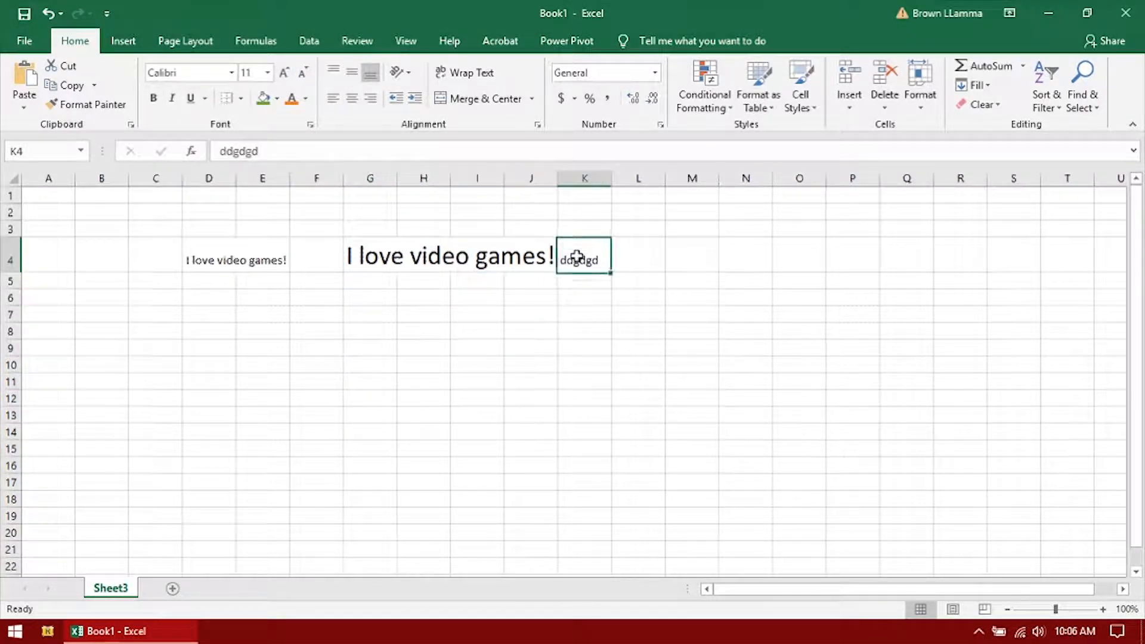
{"action": "left_click", "coordinate": [413, 256]}
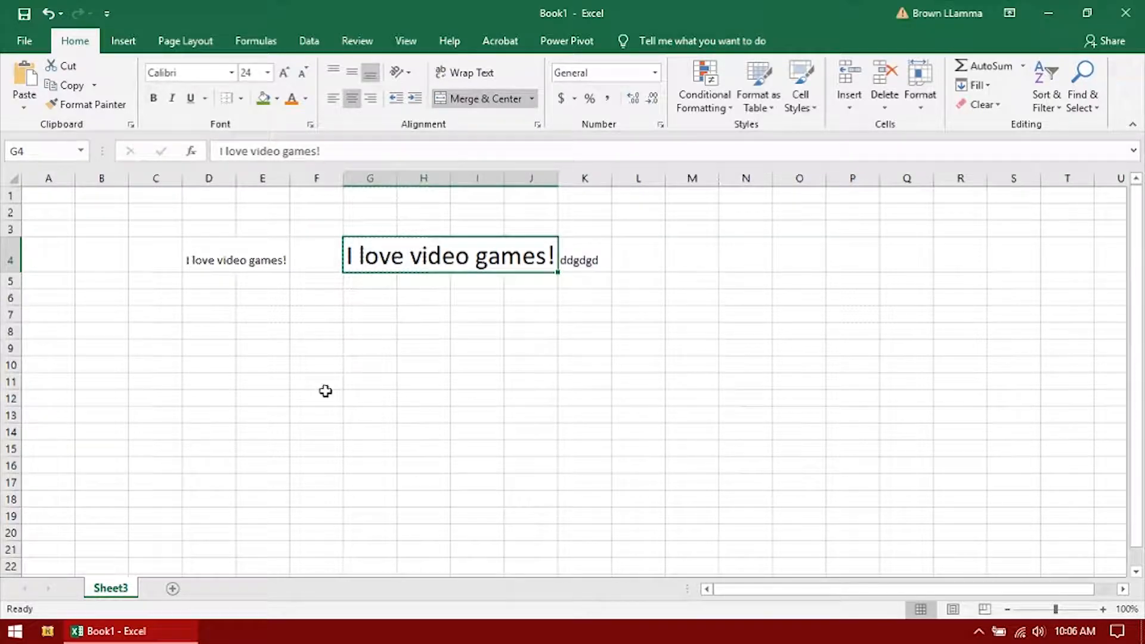
{"action": "left_click_drag", "start_coordinate": [305, 321], "coordinate": [467, 348]}
{"action": "left_click", "coordinate": [486, 97]}
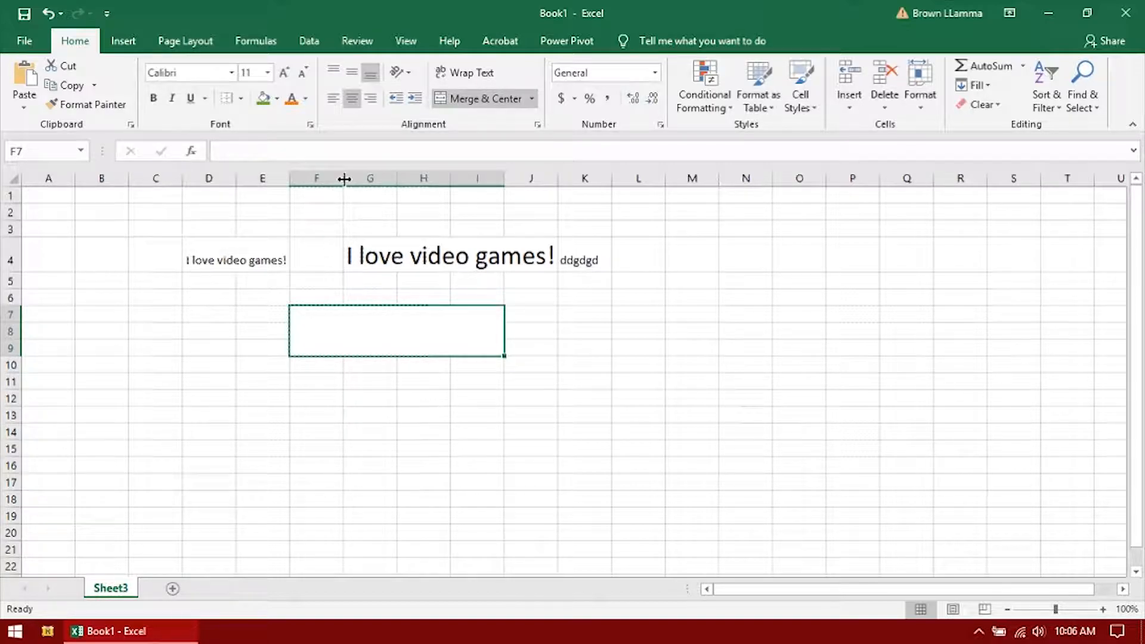
Step: Widen column F and adjust the row heights around rows 2 to 5
{"action": "left_click_drag", "start_coordinate": [344, 179], "coordinate": [416, 182]}
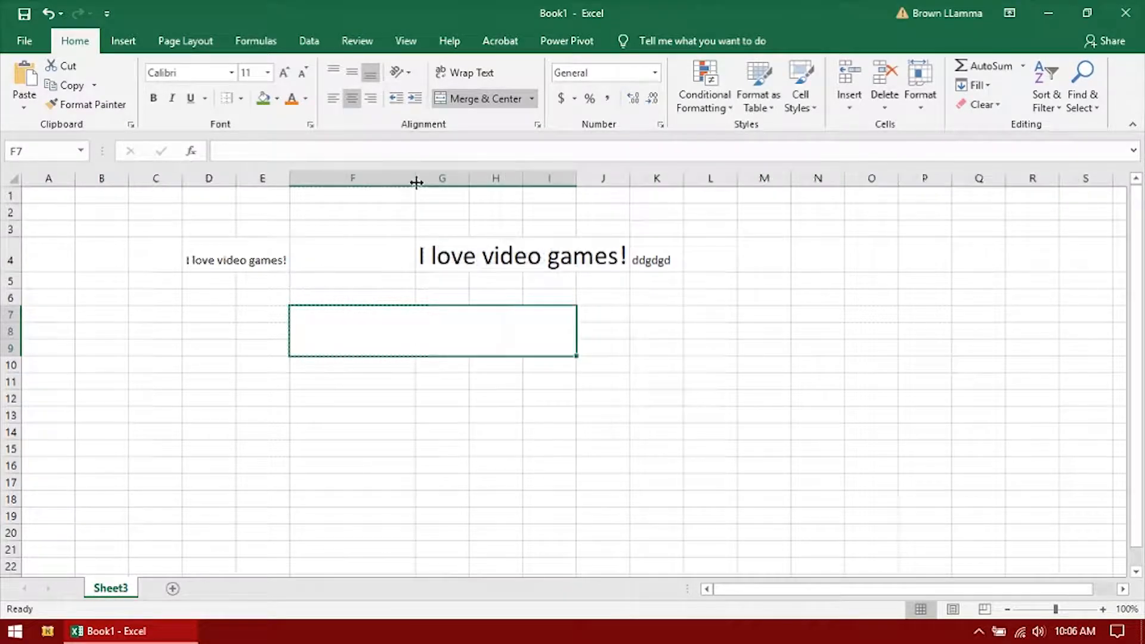
{"action": "left_click_drag", "start_coordinate": [18, 221], "coordinate": [20, 212]}
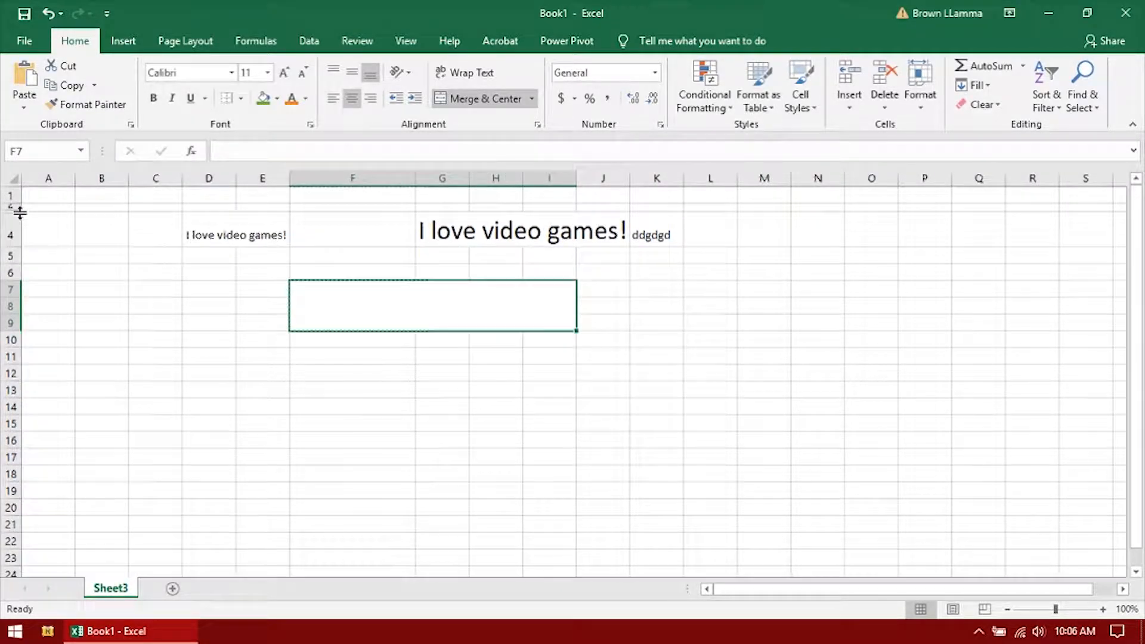
{"action": "left_click_drag", "start_coordinate": [18, 254], "coordinate": [21, 285]}
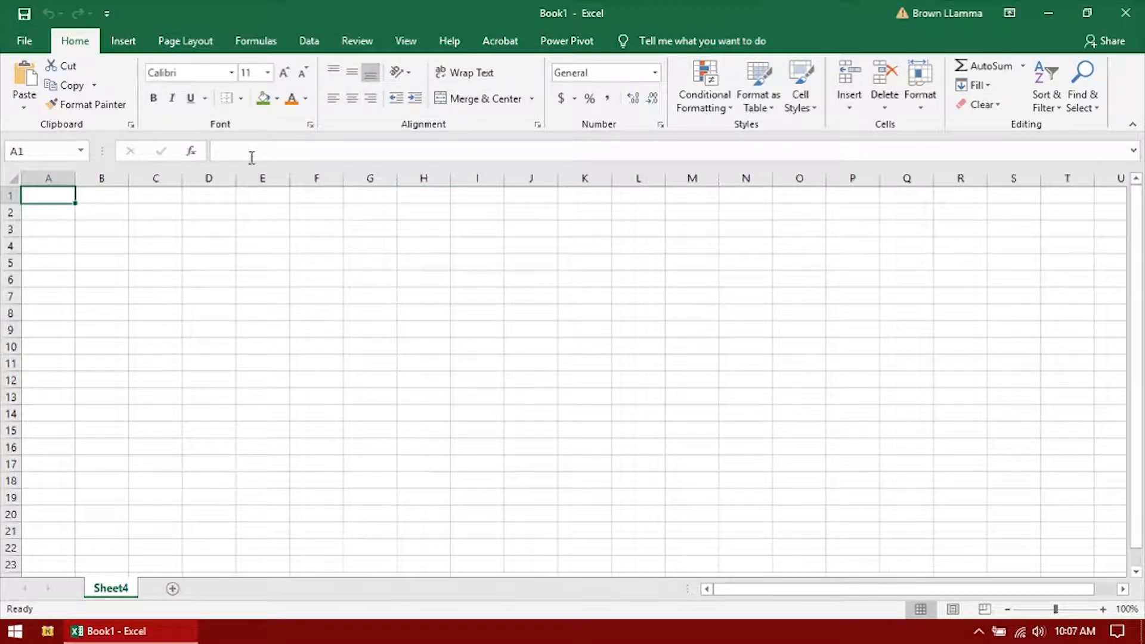
Step: Enter "Data" in cell A1 through the formula bar and reselect A1 to check its content
{"action": "left_click", "coordinate": [250, 151]}
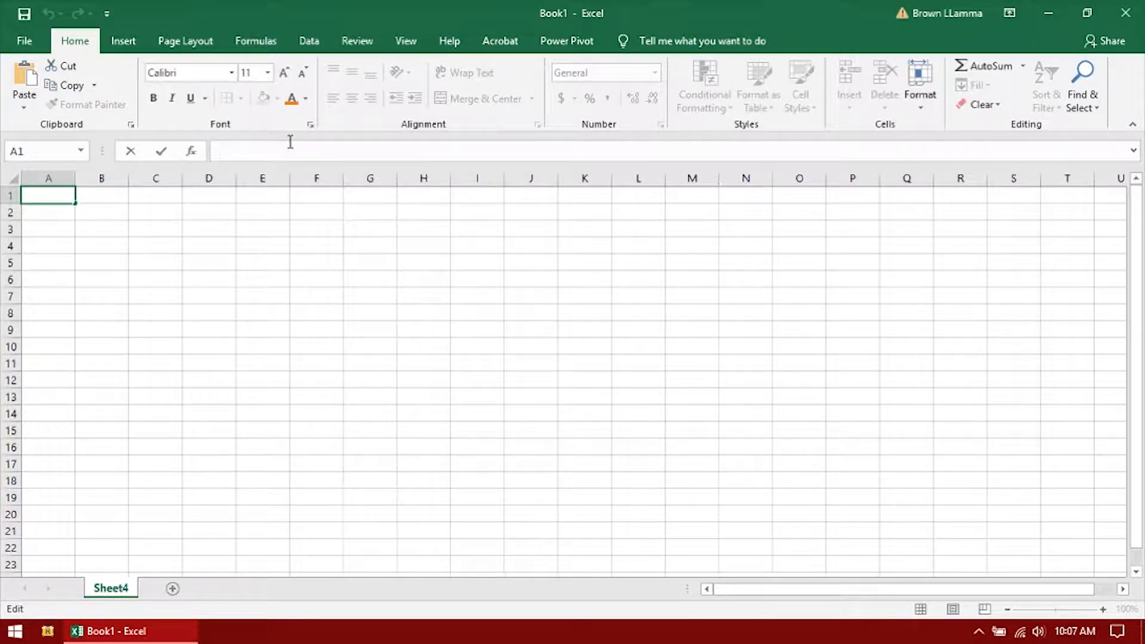
{"action": "type", "text": "Data"}
{"action": "key", "text": "Return"}
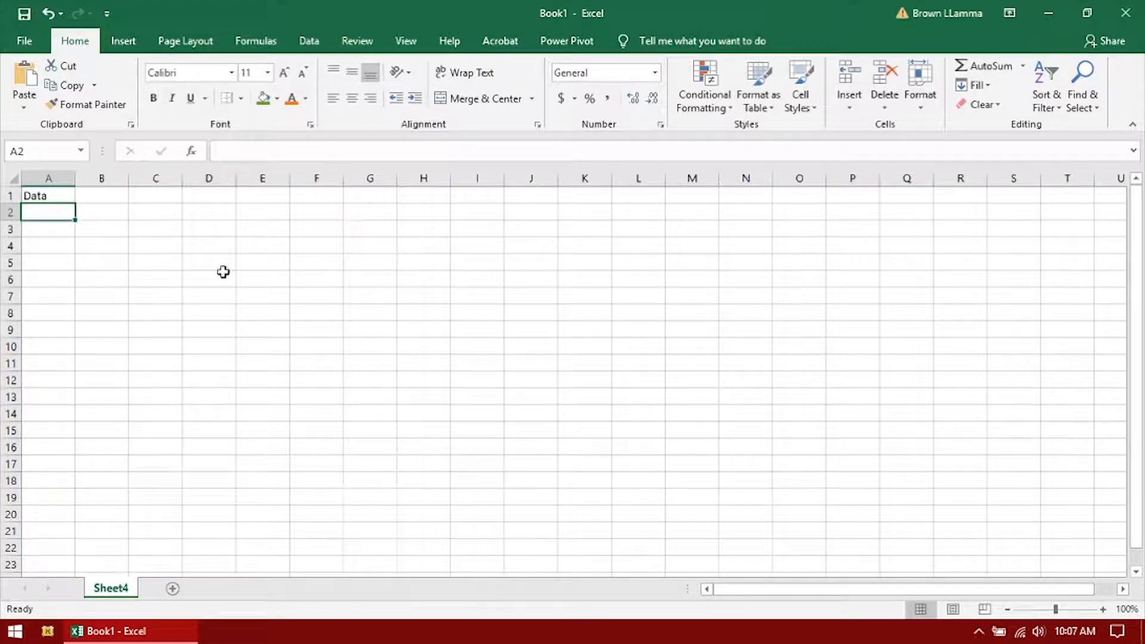
{"action": "left_click", "coordinate": [221, 276]}
{"action": "left_click", "coordinate": [220, 213]}
{"action": "left_click", "coordinate": [55, 196]}
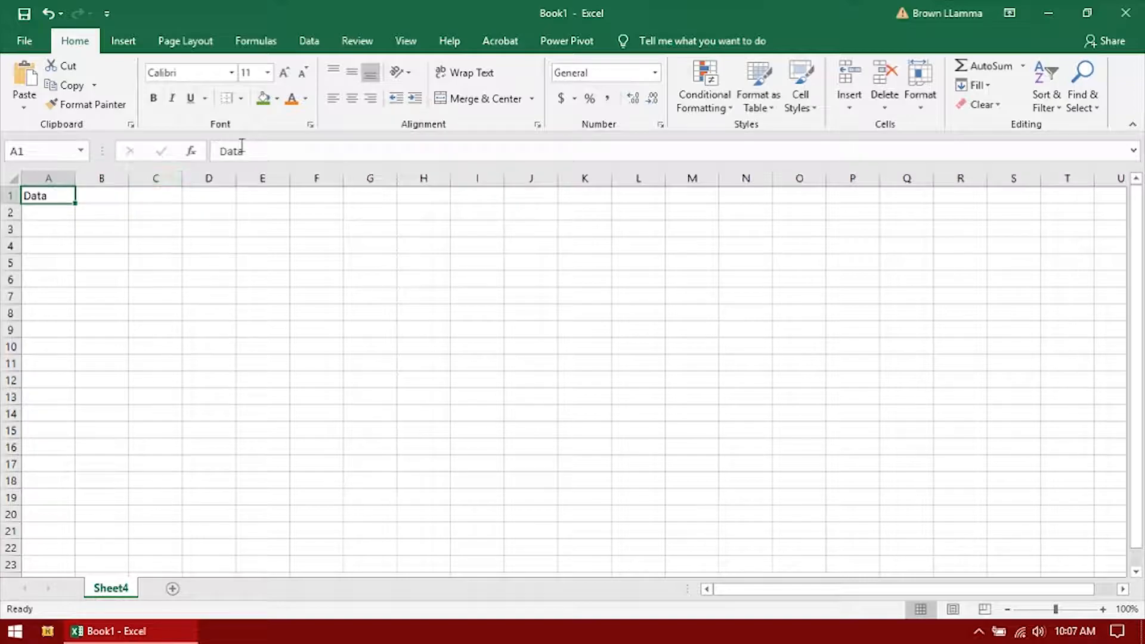
Step: Enter "B1" in cell B1 through the formula bar
{"action": "left_click", "coordinate": [113, 201]}
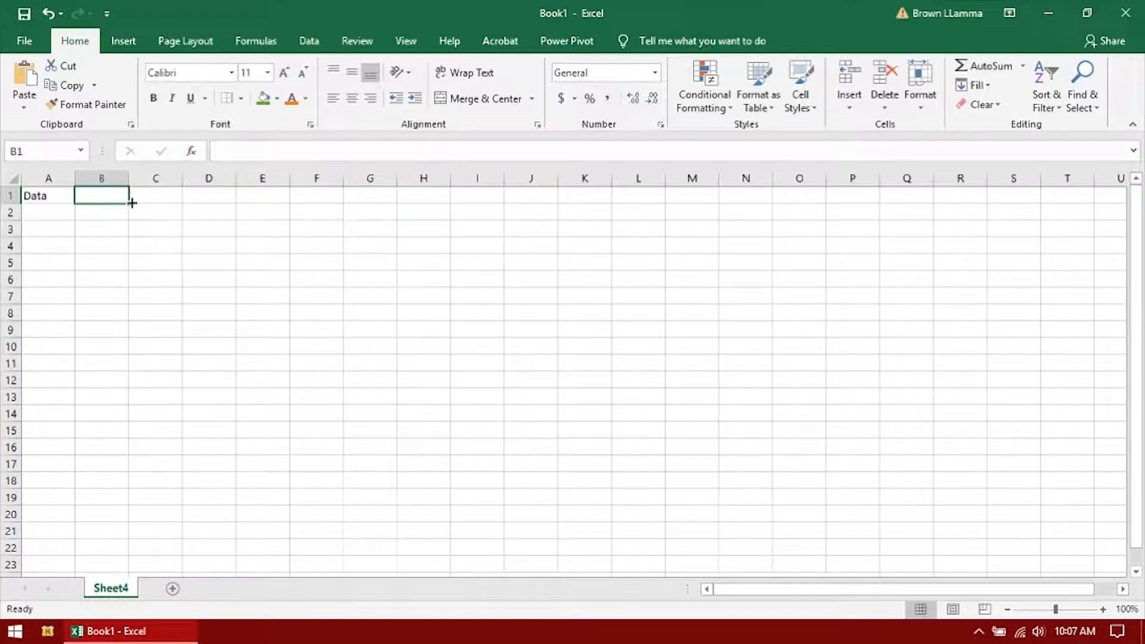
{"action": "left_click", "coordinate": [256, 152]}
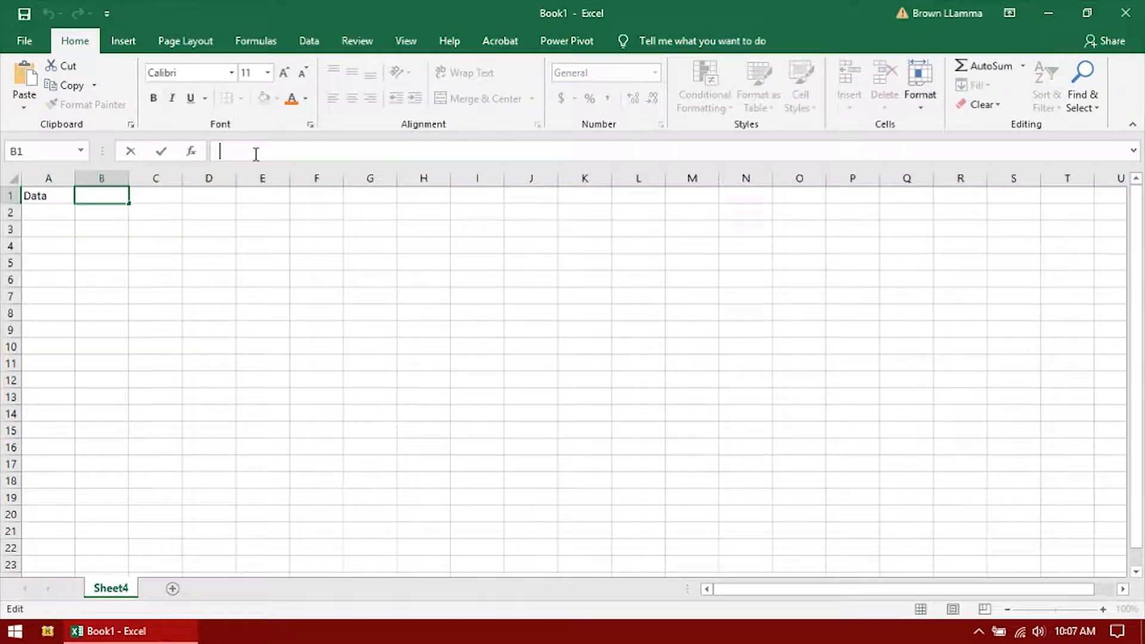
{"action": "type", "text": "B1"}
{"action": "key", "text": "Return"}
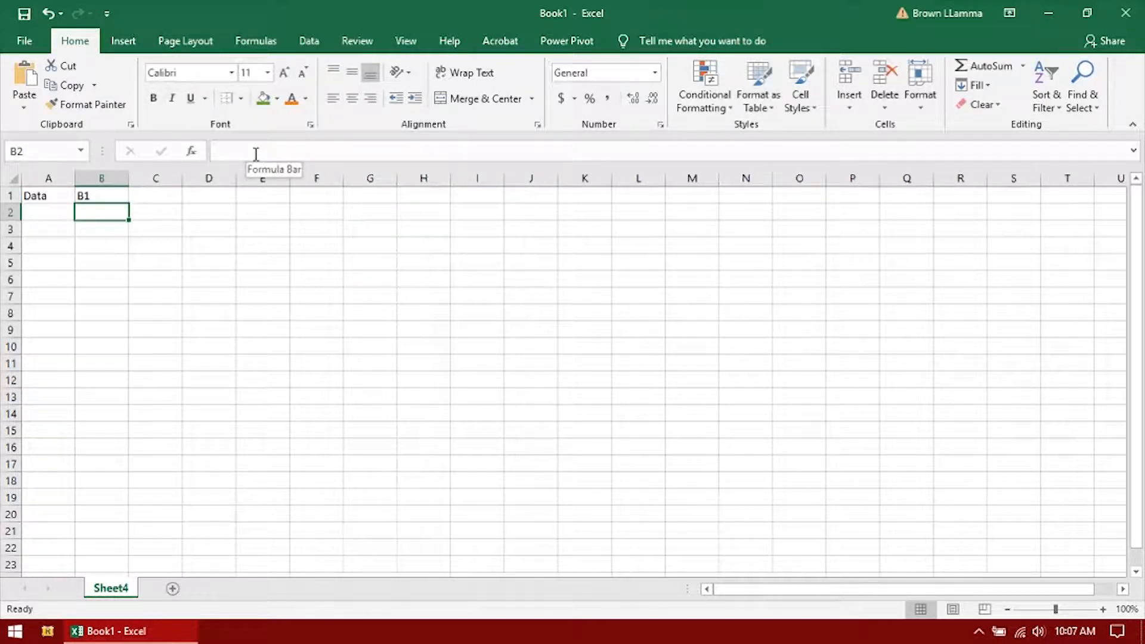
Step: Start a SUM formula in cell D3 through the formula bar and try picking cells such as E3 as its argument
{"action": "left_click", "coordinate": [221, 226]}
{"action": "left_click", "coordinate": [273, 147]}
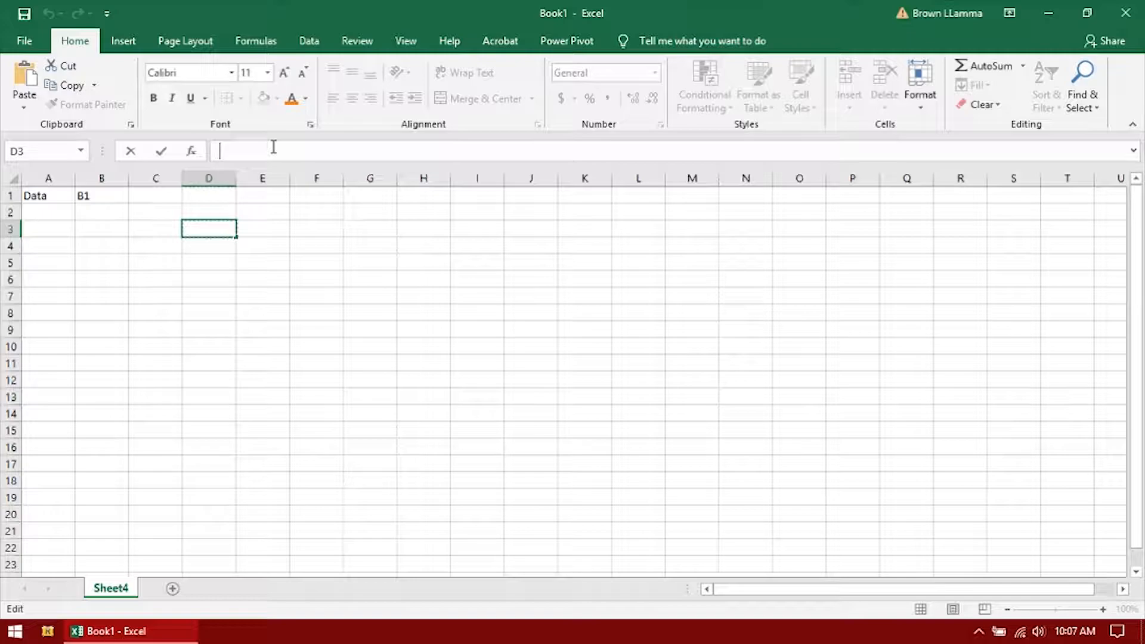
{"action": "type", "text": "=sum"}
{"action": "key", "text": "Tab"}
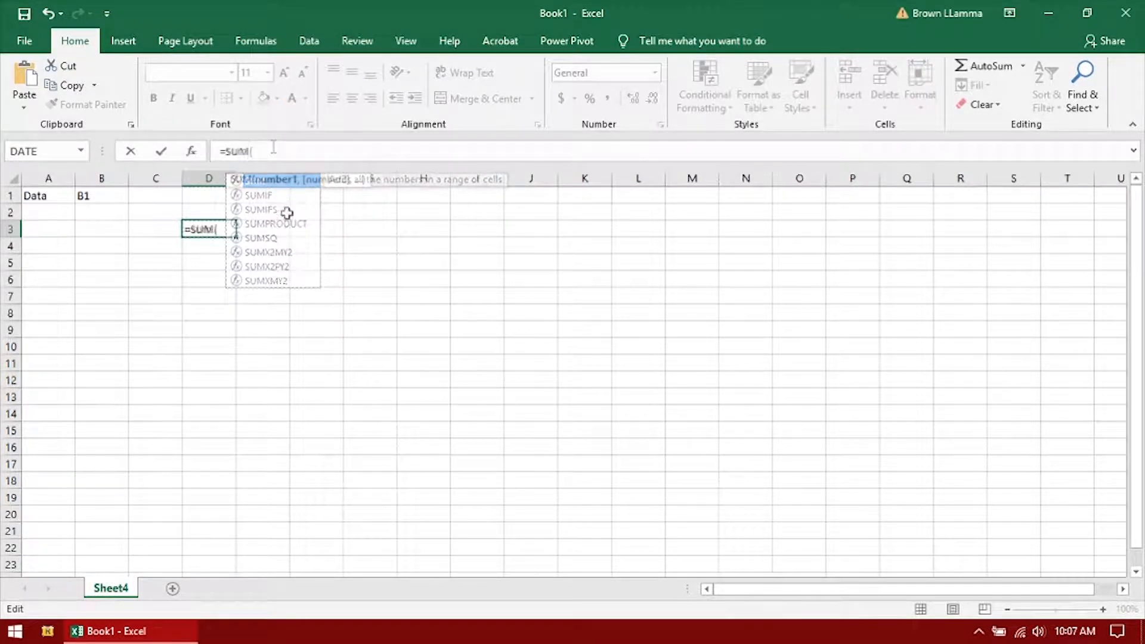
{"action": "left_click", "coordinate": [227, 229]}
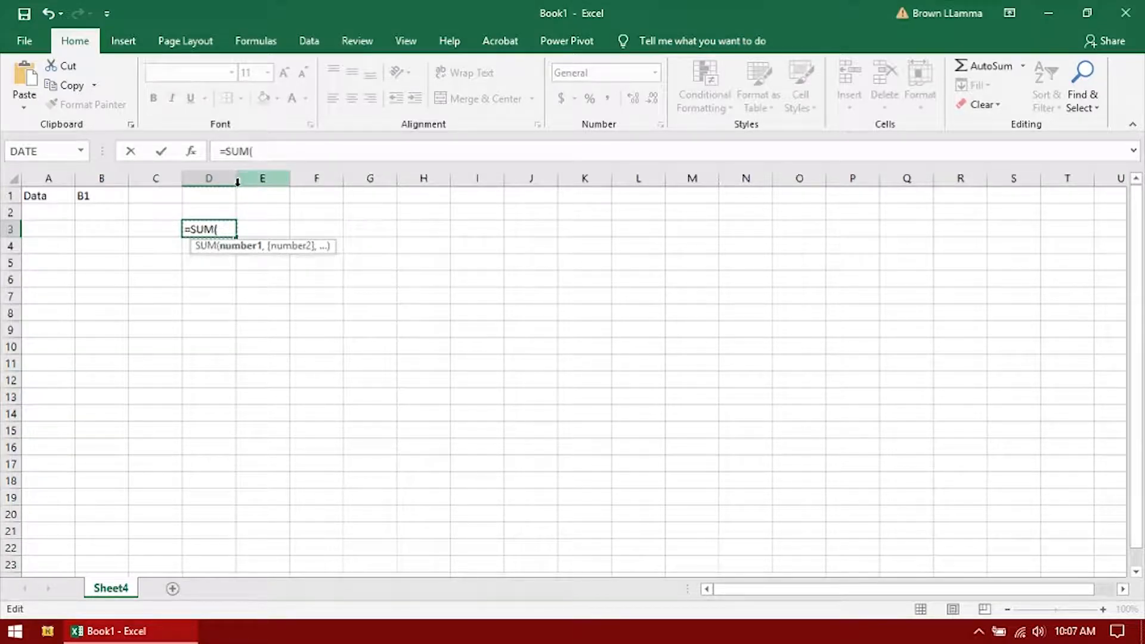
{"action": "left_click", "coordinate": [266, 228]}
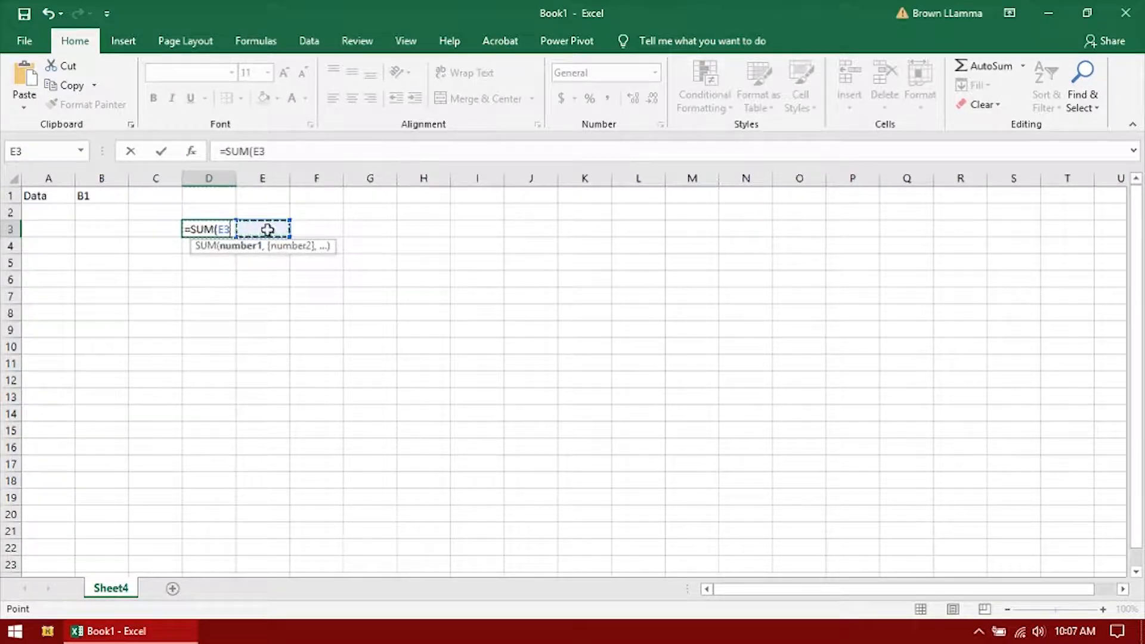
{"action": "left_click", "coordinate": [217, 262]}
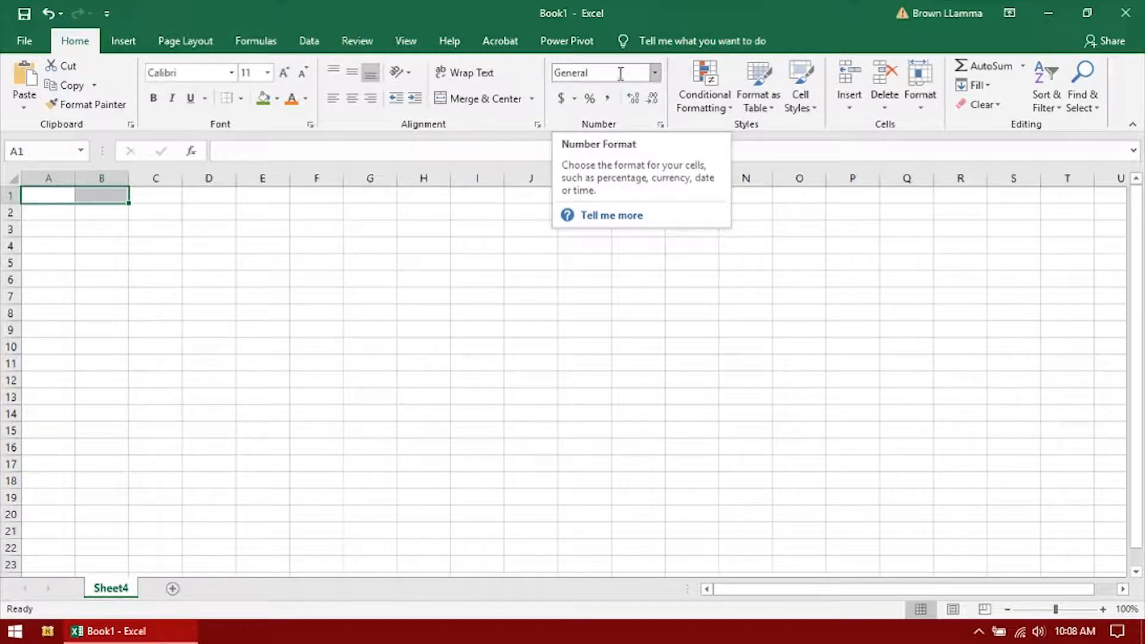
Step: Enter the numbers 1.3, 4.5 and 6.8 in cells E3 to E5
{"action": "left_click", "coordinate": [249, 226]}
{"action": "type", "text": "1"}
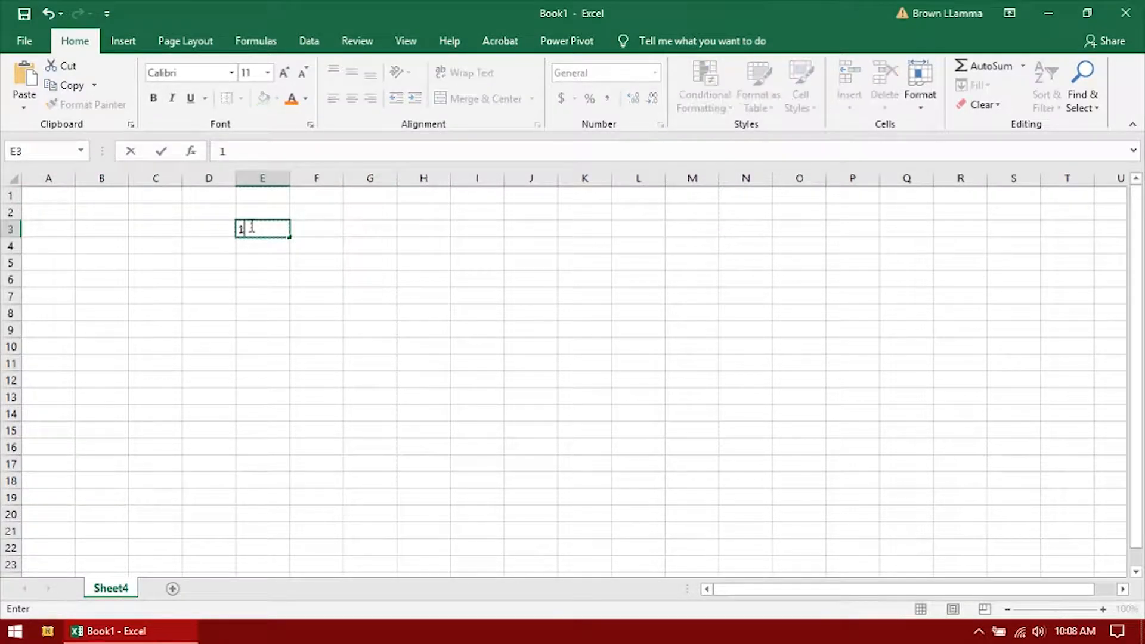
{"action": "type", "text": ".3"}
{"action": "key", "text": "Return"}
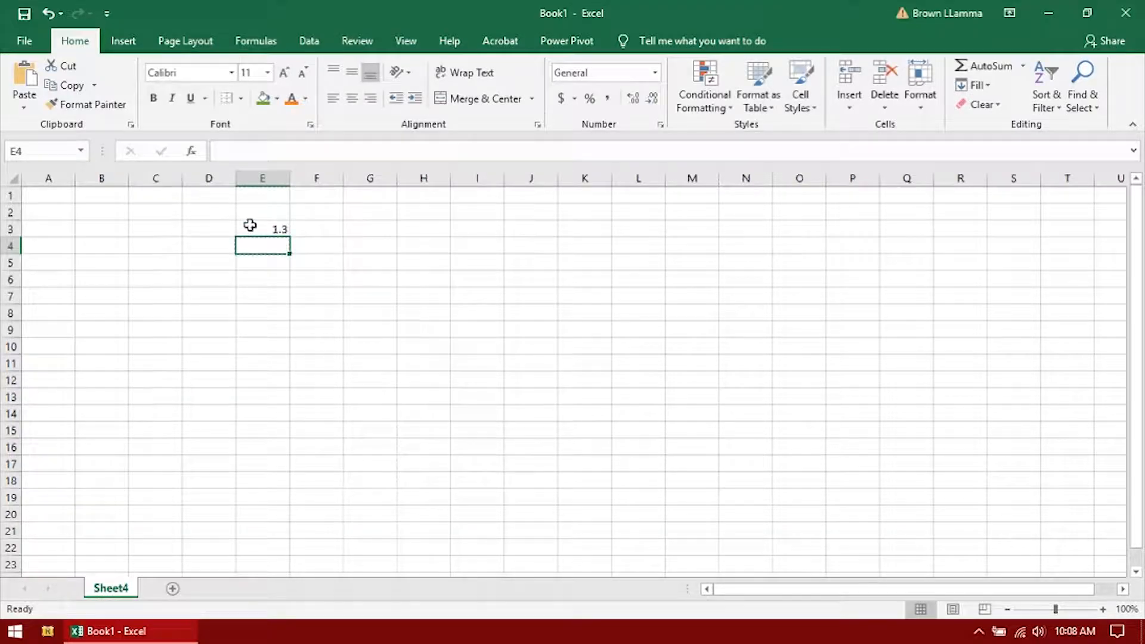
{"action": "type", "text": "4.5"}
{"action": "key", "text": "Return"}
{"action": "type", "text": "6.8"}
{"action": "key", "text": "Return"}
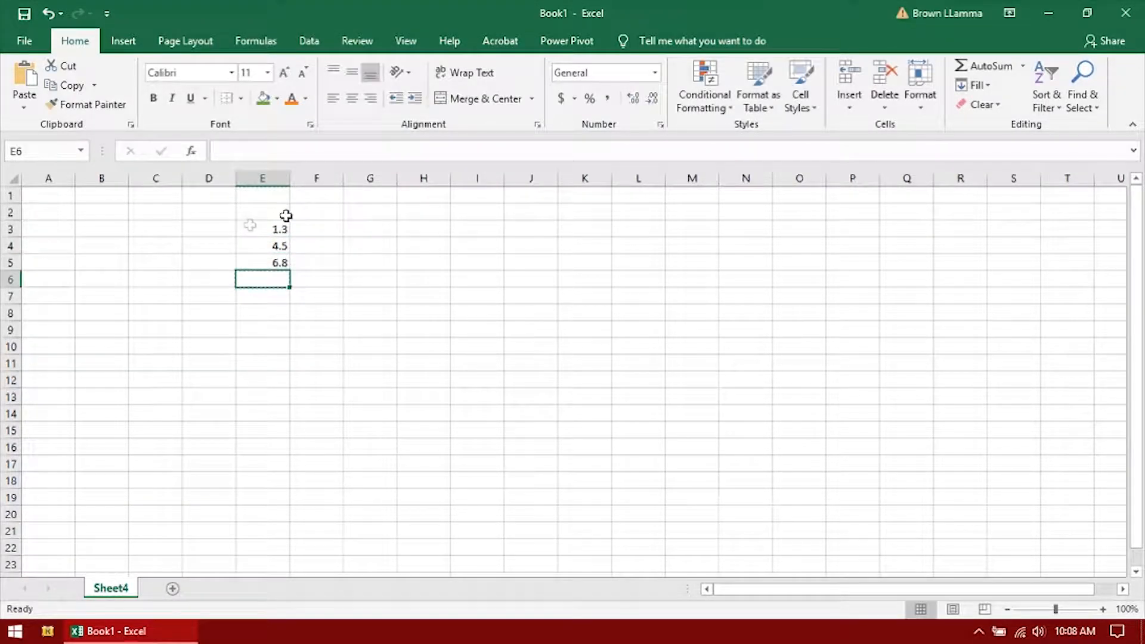
Step: Apply the Accounting format to cells E3:E5 and switch them to Percentage
{"action": "left_click_drag", "start_coordinate": [281, 230], "coordinate": [287, 263]}
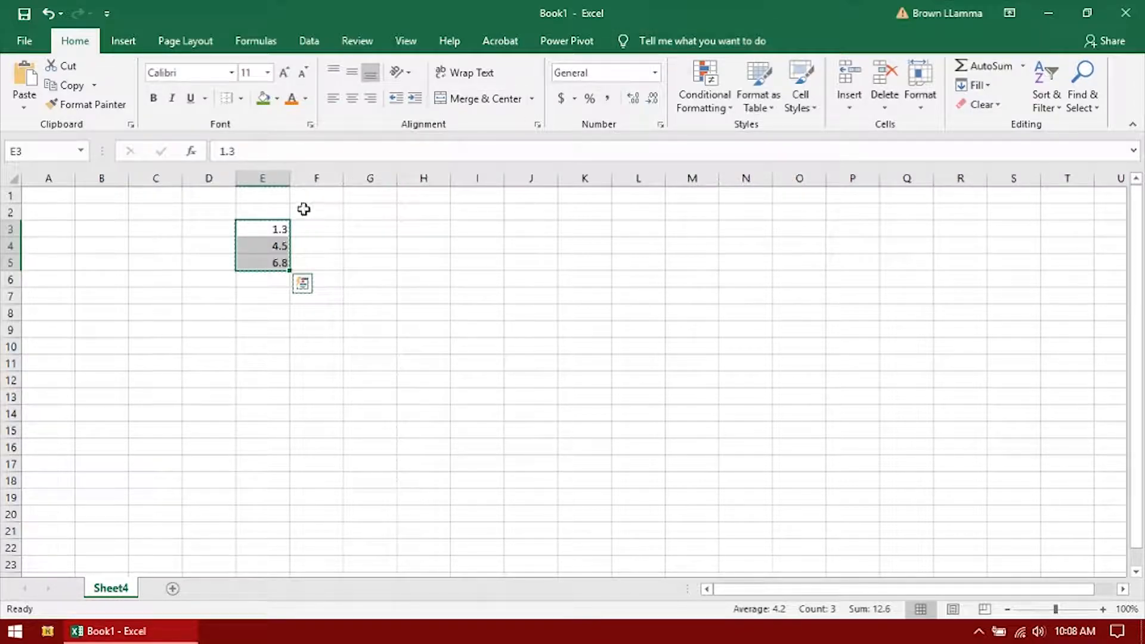
{"action": "left_click", "coordinate": [560, 99]}
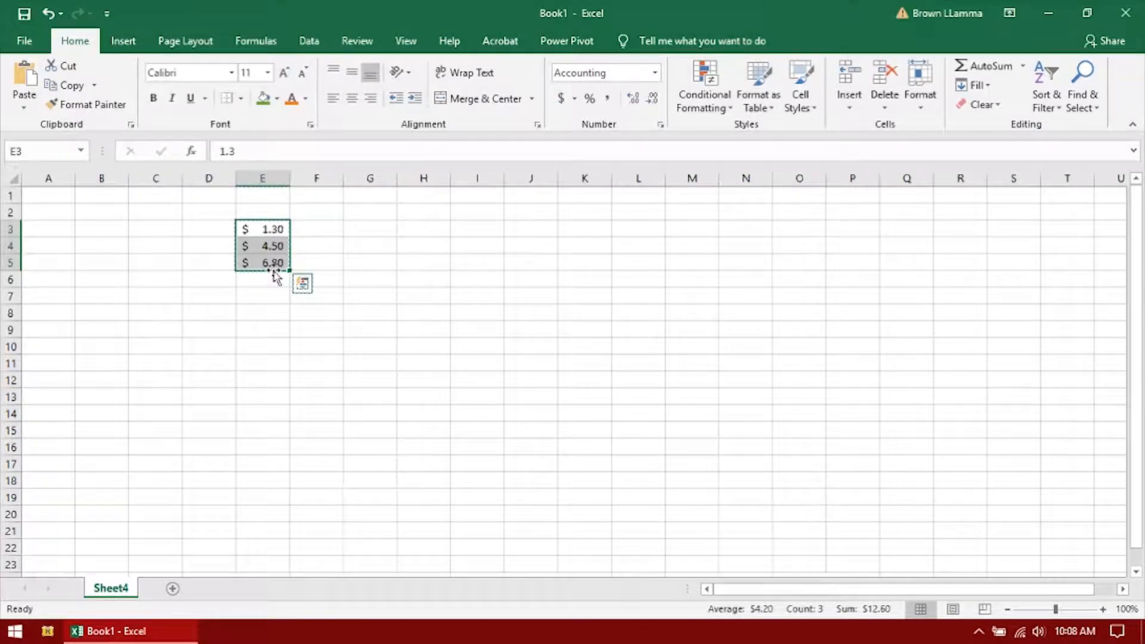
{"action": "left_click", "coordinate": [590, 100]}
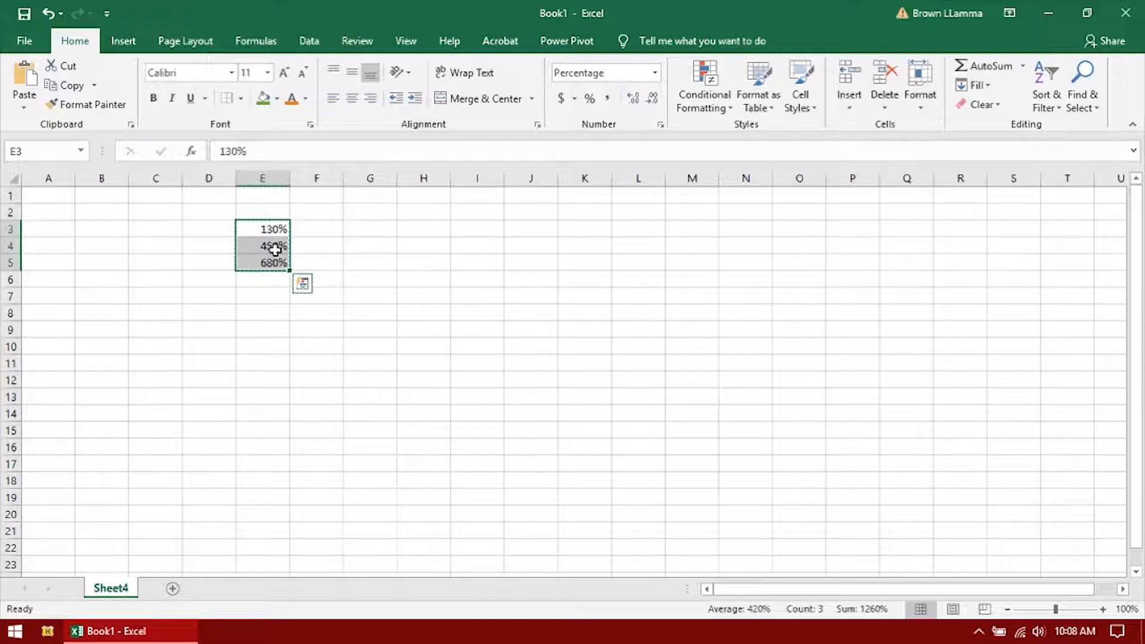
Step: Increase the percentages in E3:E5 to three decimal places
{"action": "left_click", "coordinate": [638, 105]}
{"action": "left_click", "coordinate": [636, 101]}
{"action": "left_click", "coordinate": [636, 101]}
Step: Change the format of E3:E5 to Number with three decimal places
{"action": "left_click", "coordinate": [631, 77]}
{"action": "left_click", "coordinate": [654, 72]}
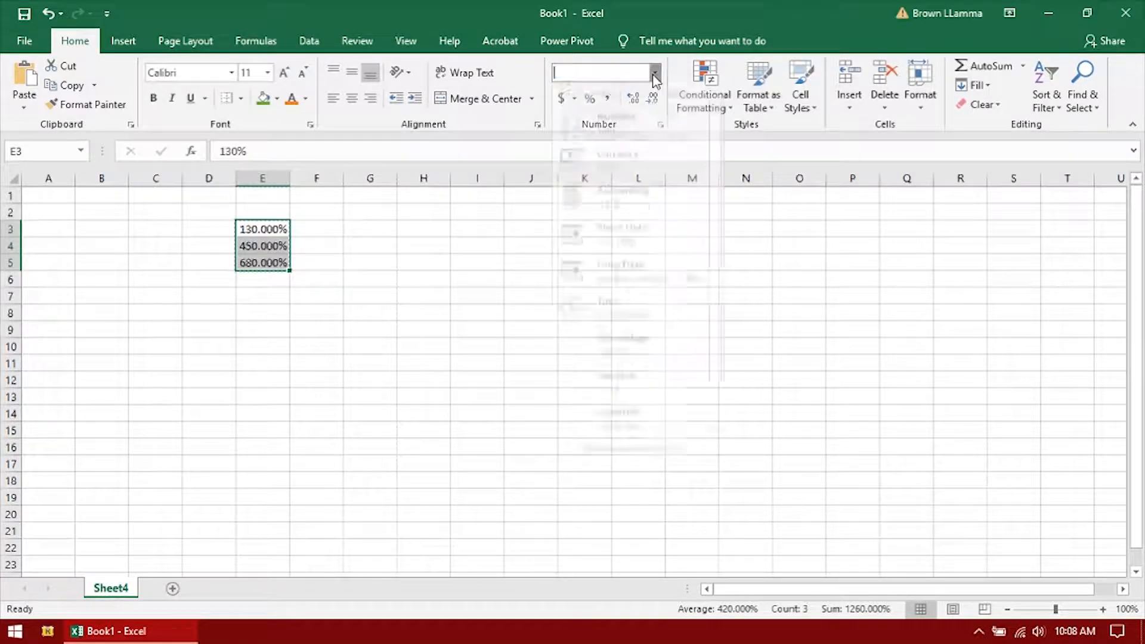
{"action": "left_click", "coordinate": [631, 101]}
{"action": "left_click", "coordinate": [646, 101]}
{"action": "left_click", "coordinate": [640, 101]}
{"action": "left_click", "coordinate": [641, 101]}
{"action": "left_click", "coordinate": [639, 101]}
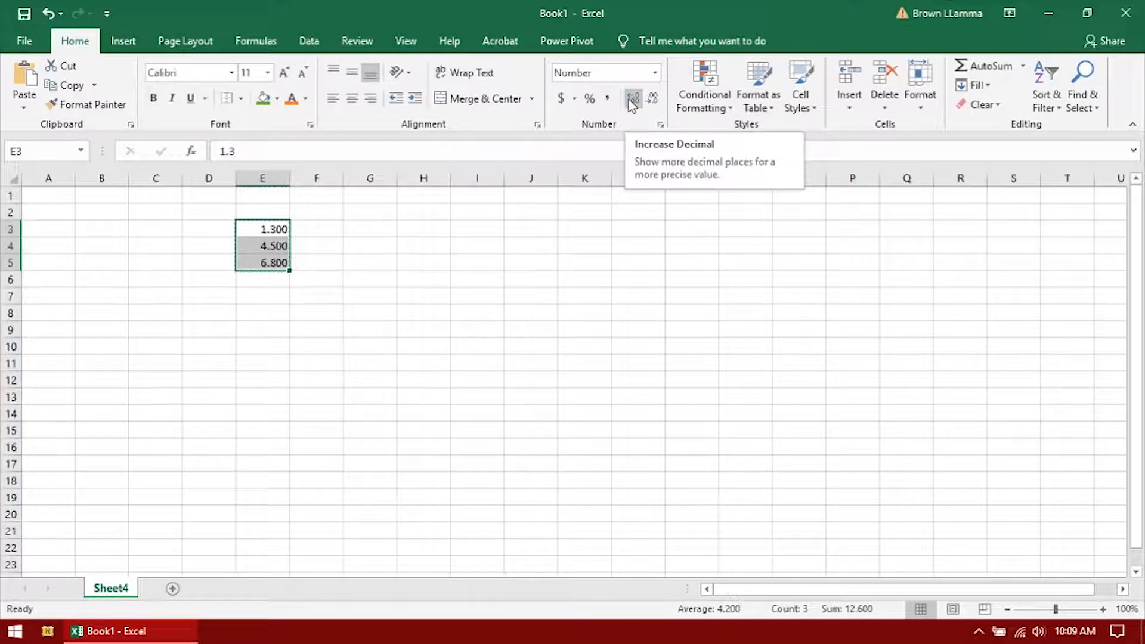
Step: Increase the numbers in E3:E5 to six decimal places
{"action": "left_click", "coordinate": [632, 101]}
{"action": "left_click", "coordinate": [631, 100]}
{"action": "left_click", "coordinate": [632, 100]}
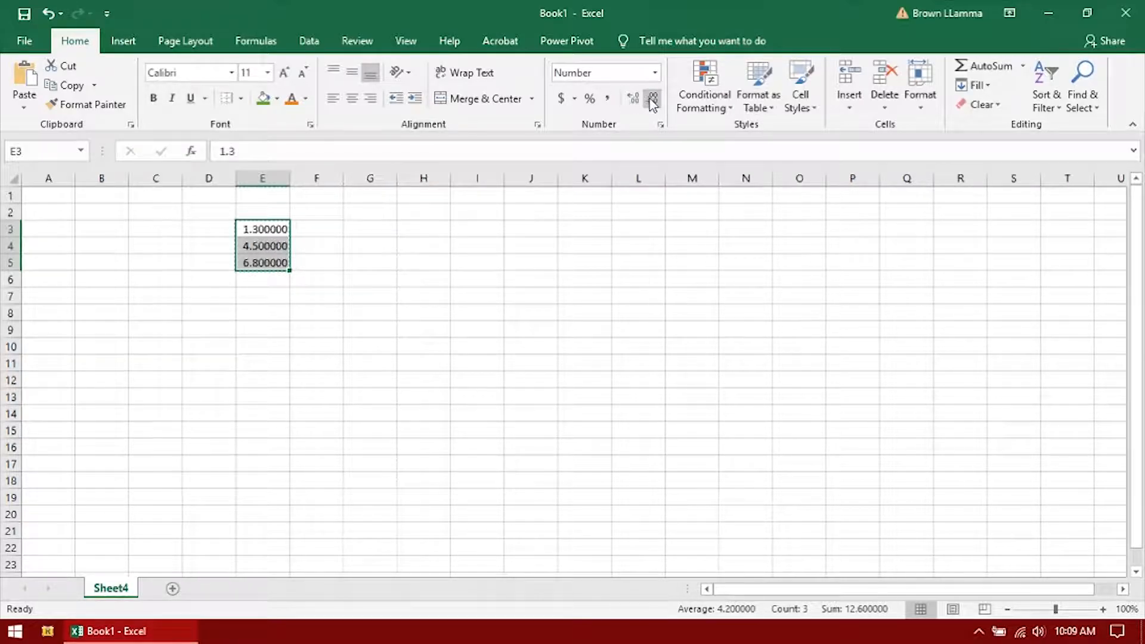
Step: Decrease the numbers in E3:E5 to whole numbers, trying one decimal place on the way
{"action": "left_click", "coordinate": [652, 99]}
{"action": "left_click", "coordinate": [652, 99]}
{"action": "left_click", "coordinate": [653, 99]}
{"action": "left_click", "coordinate": [652, 99]}
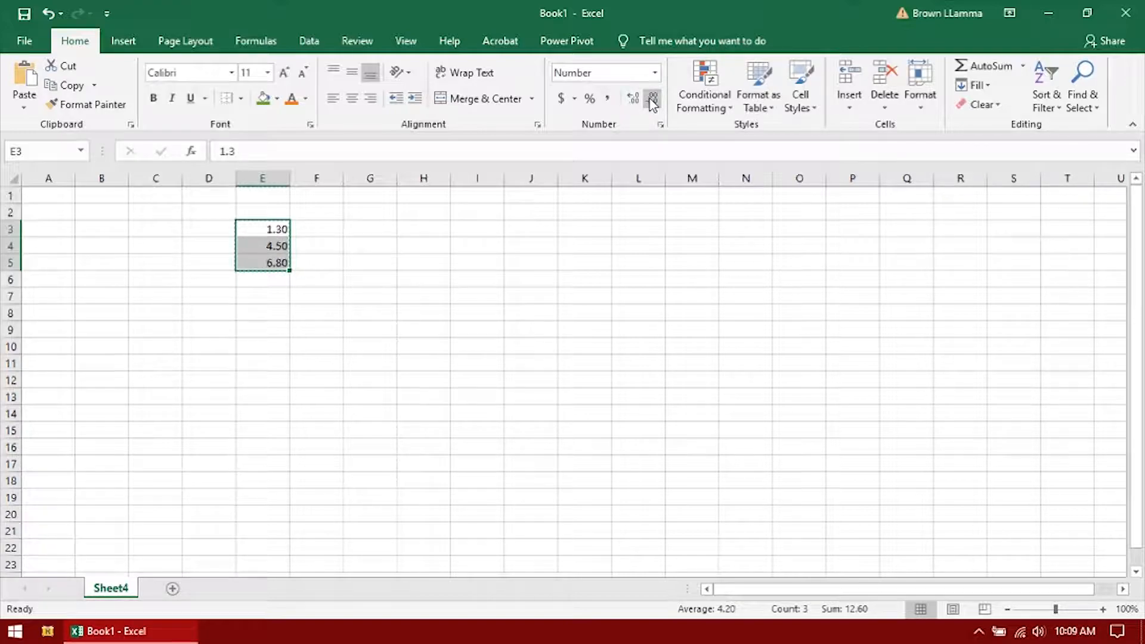
{"action": "left_click", "coordinate": [653, 99]}
{"action": "left_click", "coordinate": [653, 100]}
{"action": "left_click", "coordinate": [633, 99]}
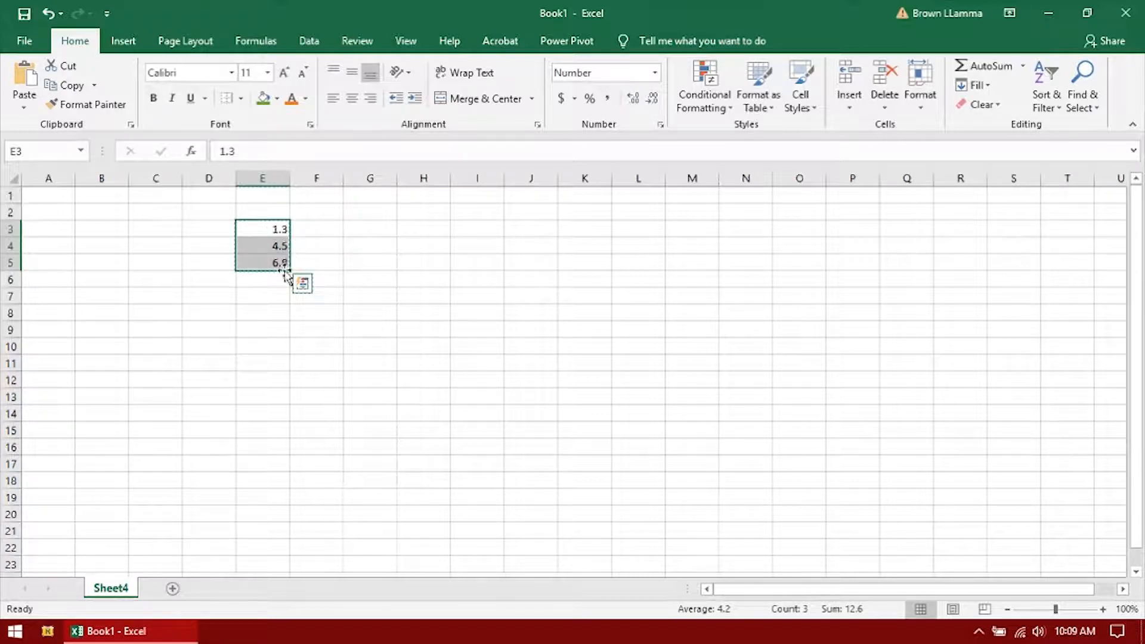
{"action": "left_click", "coordinate": [653, 100]}
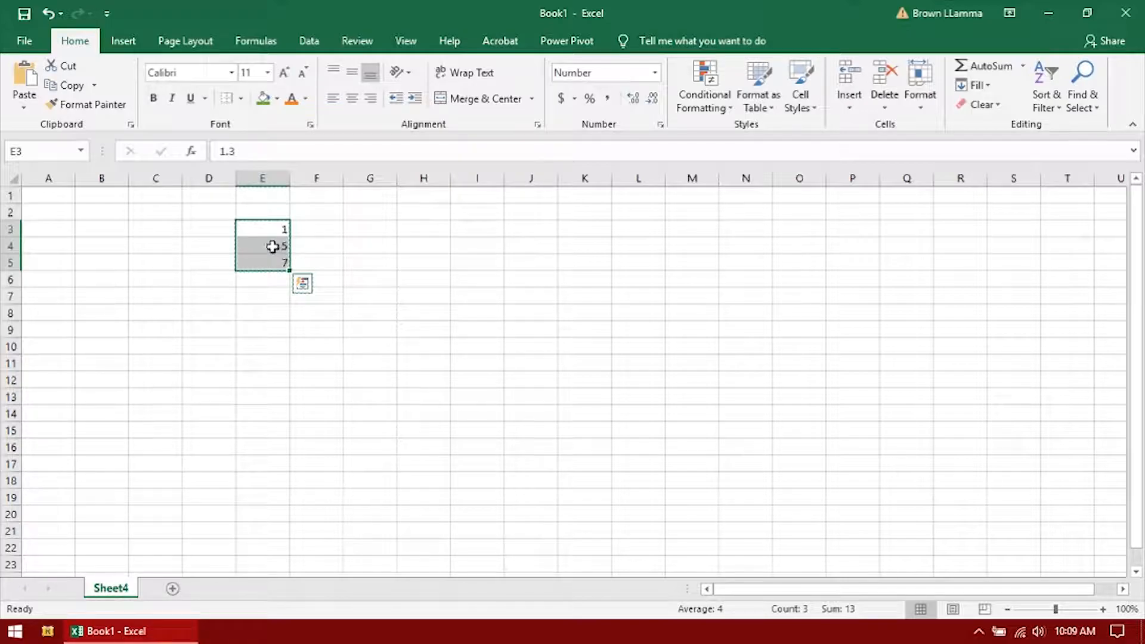
Step: Look through the available number formats for E3:E5, including the date formats, without changing the format
{"action": "left_click", "coordinate": [654, 73]}
{"action": "left_click", "coordinate": [654, 73]}
{"action": "left_click", "coordinate": [655, 73]}
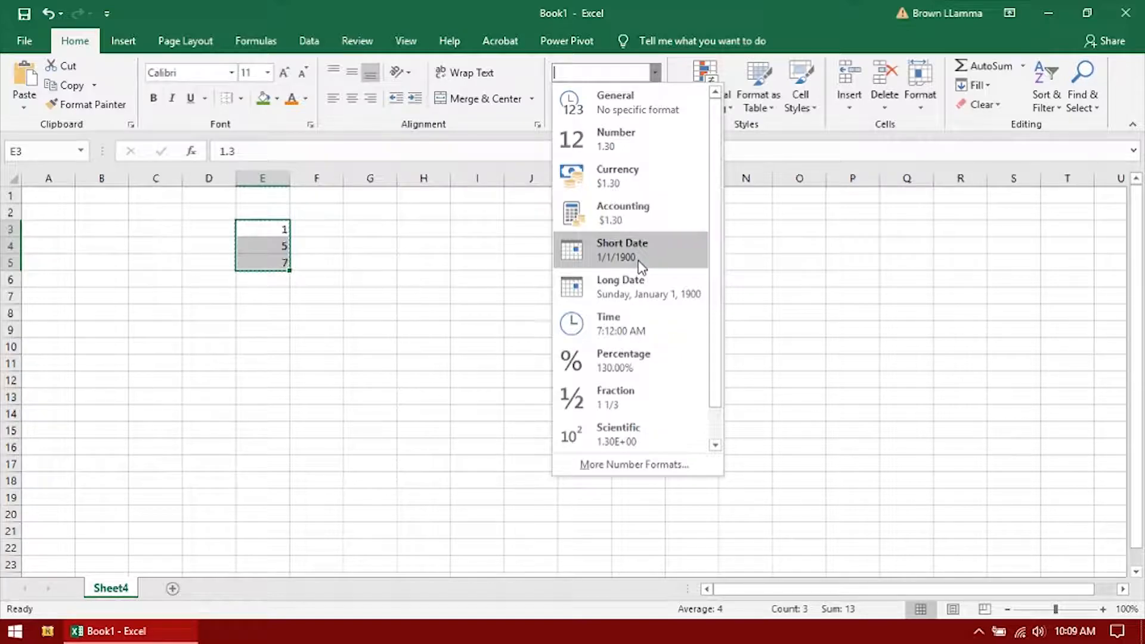
{"action": "left_click", "coordinate": [375, 248]}
Step: Enter the date 02/15/2019 in cell G4
{"action": "left_click", "coordinate": [375, 248]}
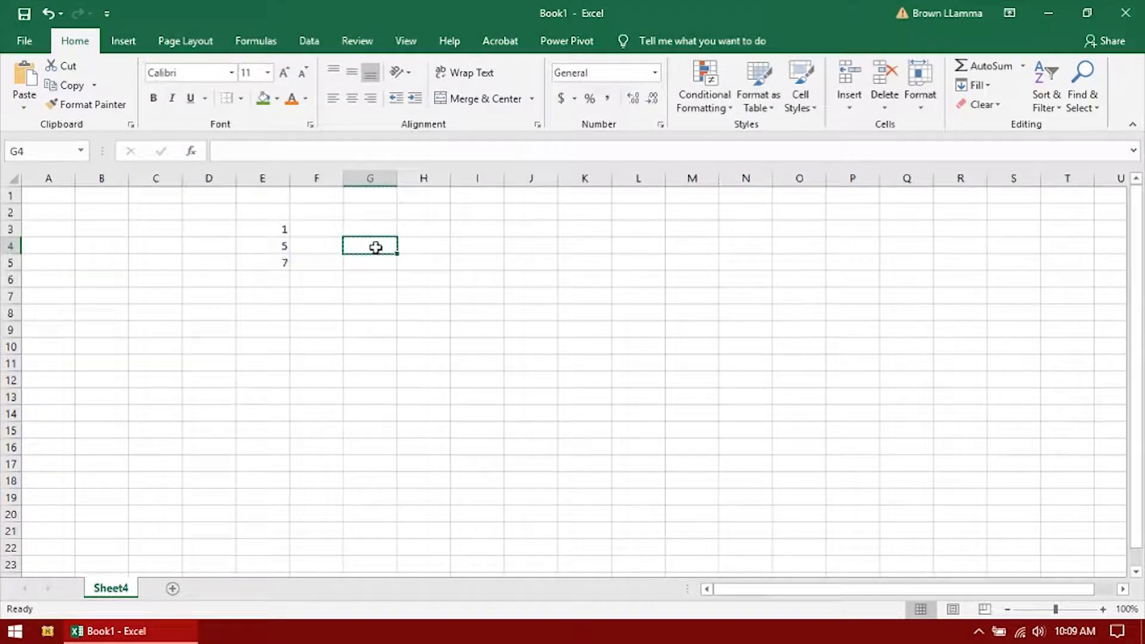
{"action": "type", "text": "02/15/2019"}
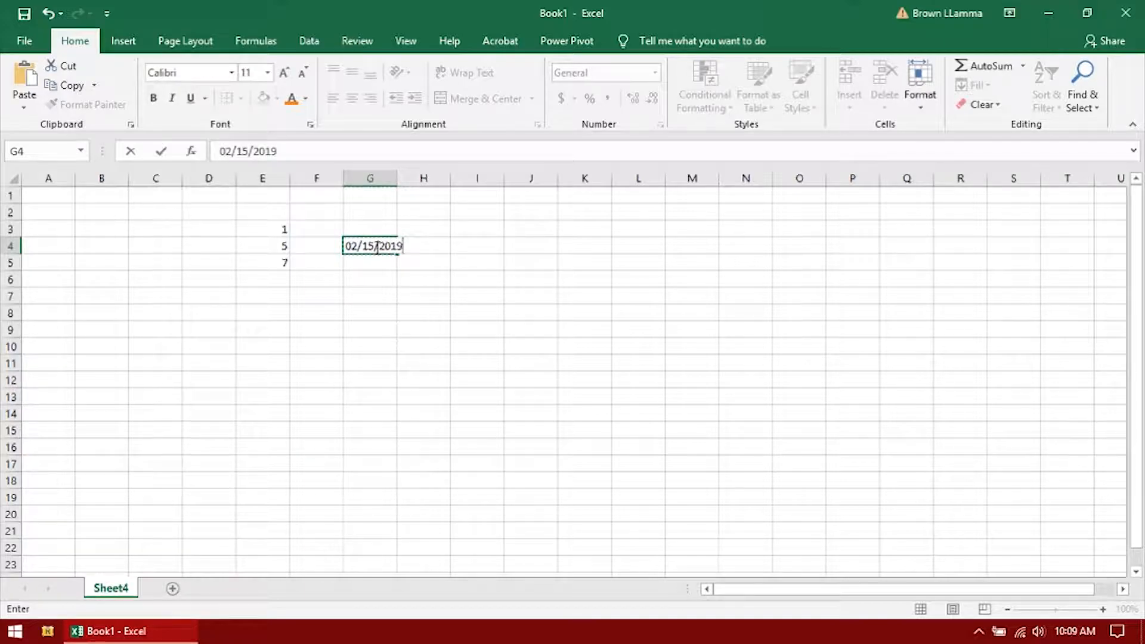
{"action": "left_click", "coordinate": [459, 278]}
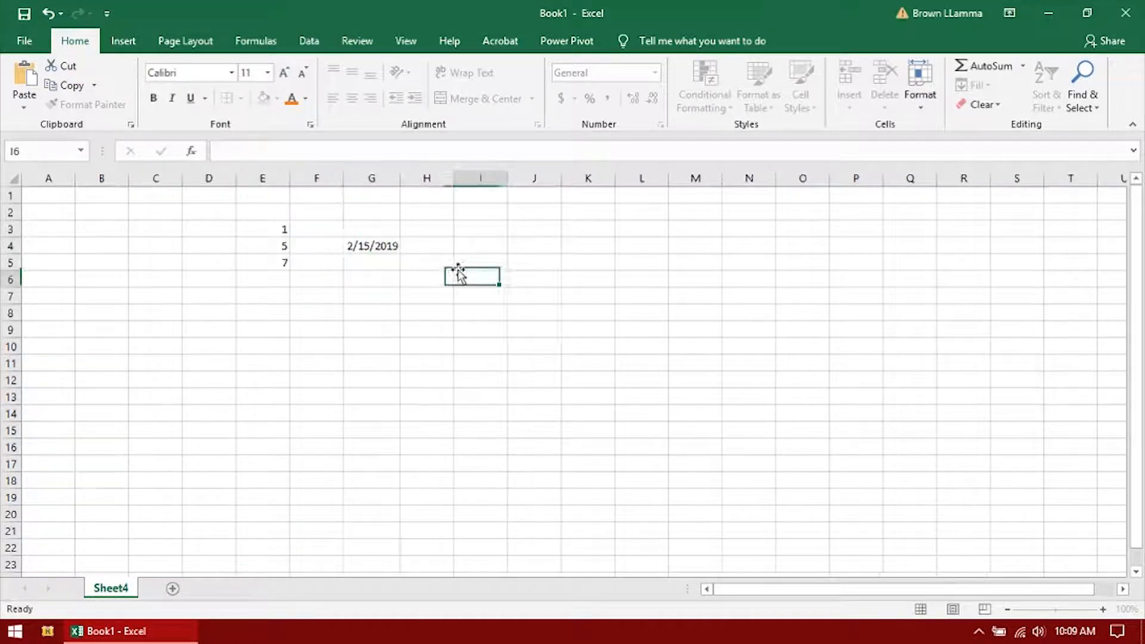
Step: Format the date in G4 as Long Date
{"action": "left_click", "coordinate": [366, 250]}
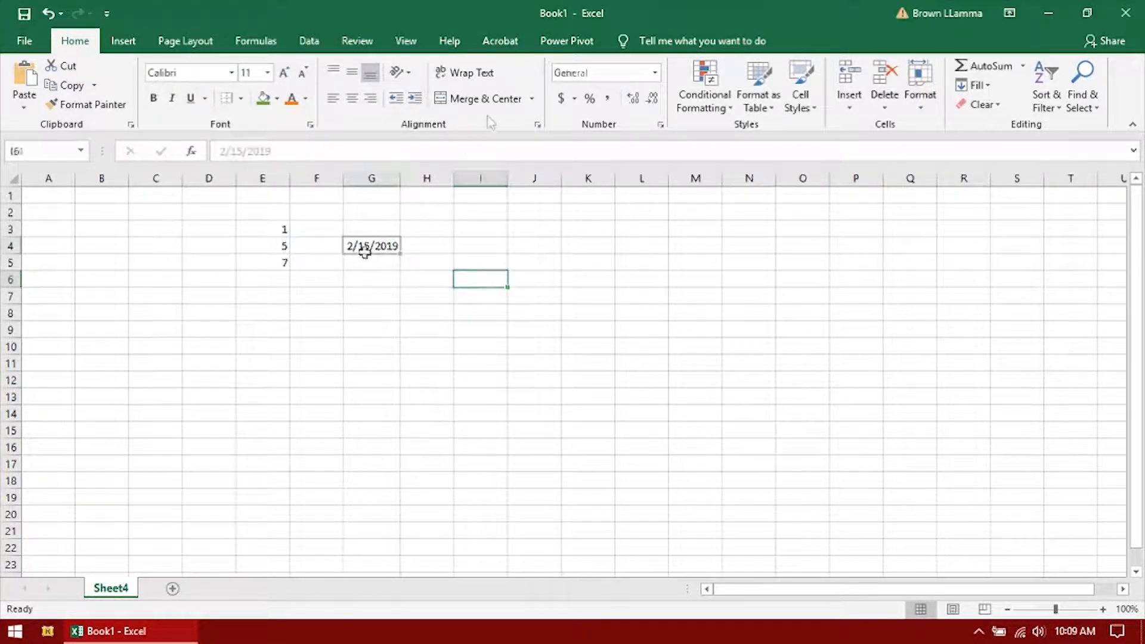
{"action": "left_click", "coordinate": [656, 72]}
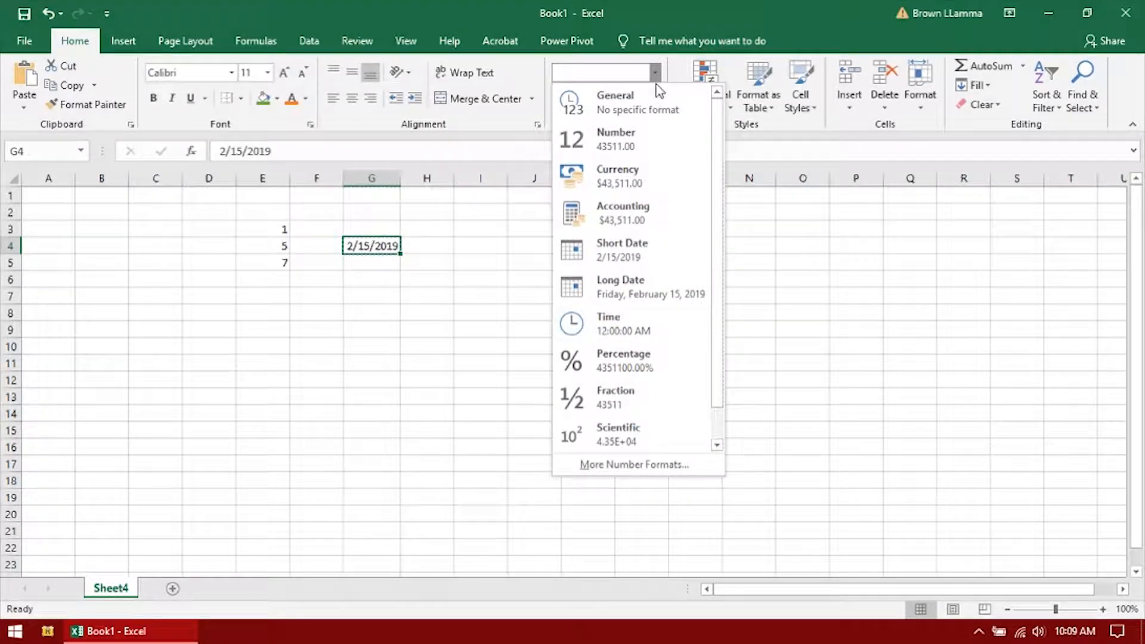
{"action": "left_click", "coordinate": [632, 287]}
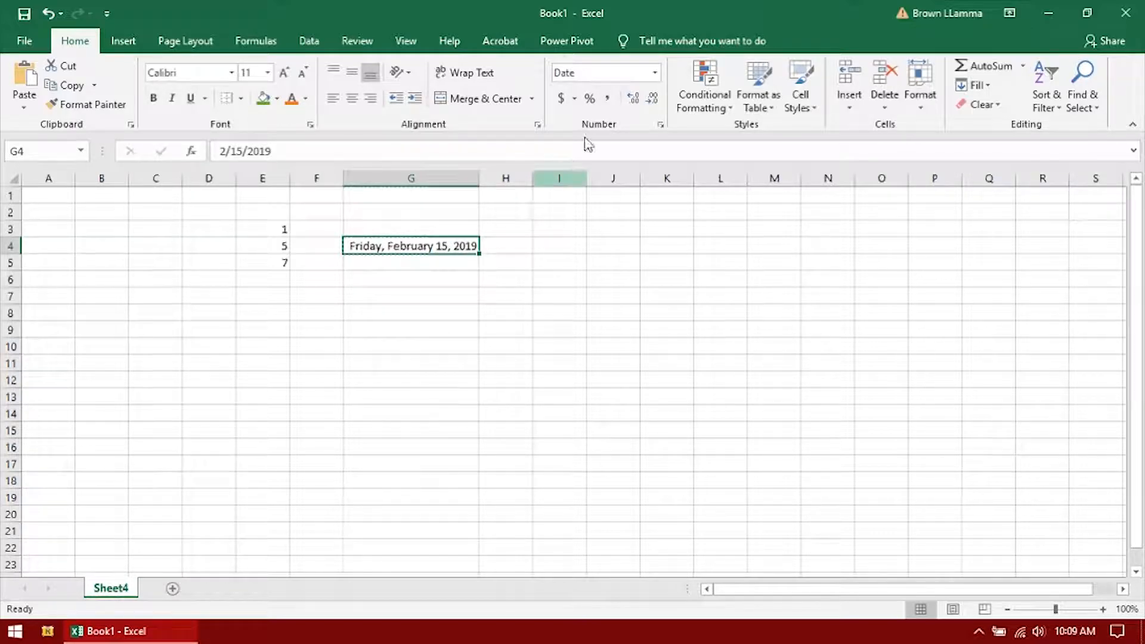
Step: Apply the Accounting format to the date in G4, trying Short Date on the way
{"action": "left_click", "coordinate": [655, 72]}
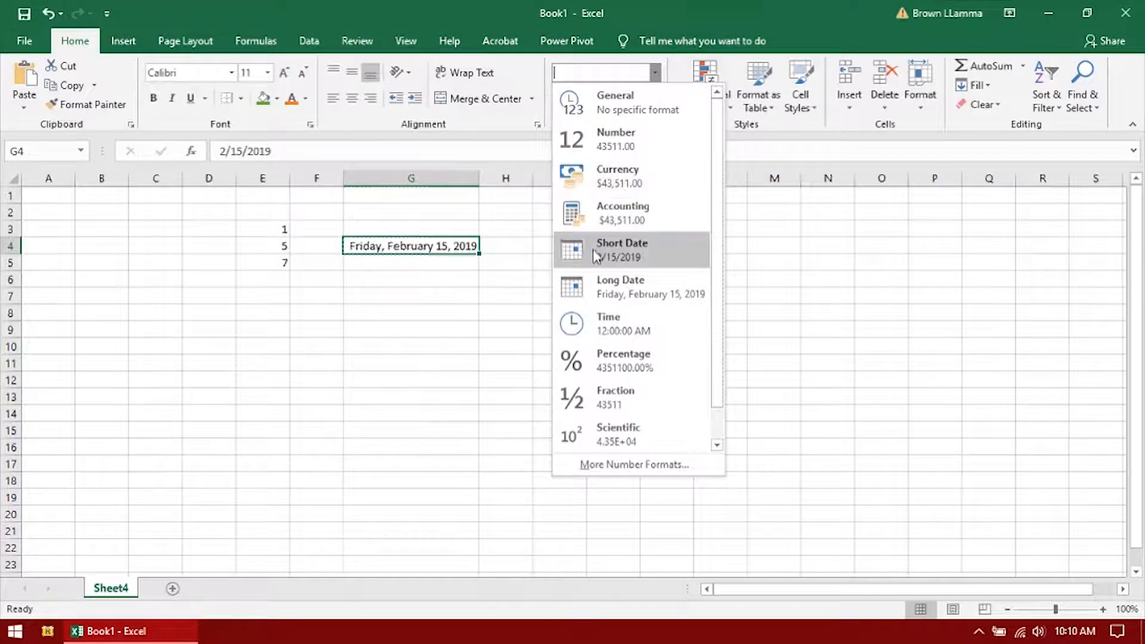
{"action": "scroll", "coordinate": [602, 268], "scroll_direction": "down", "scroll_amount": 1}
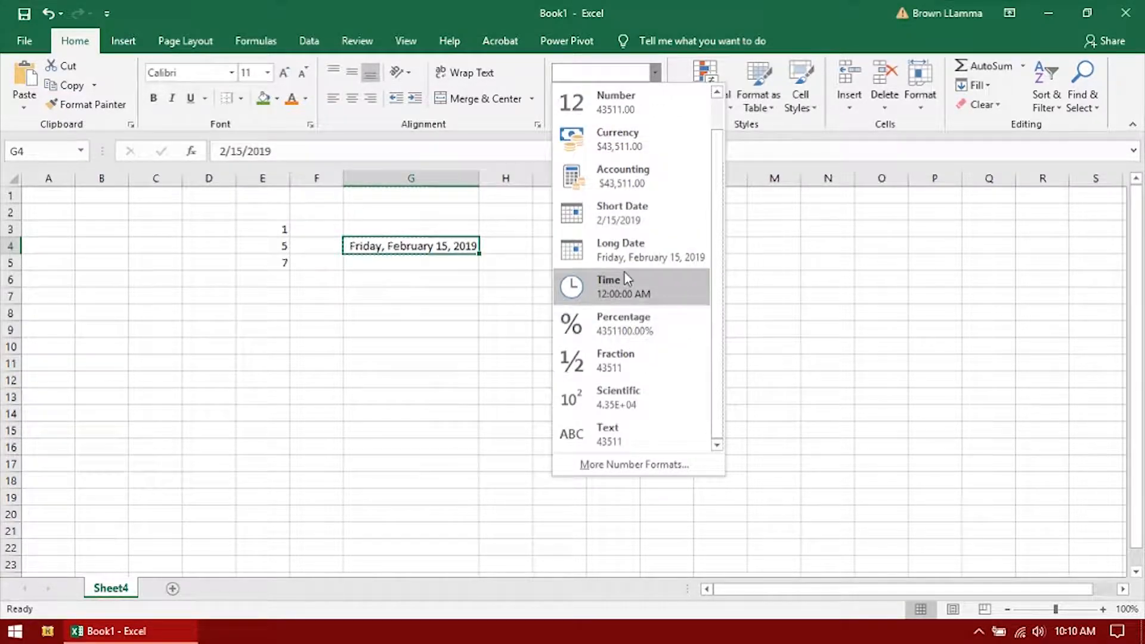
{"action": "left_click", "coordinate": [652, 212]}
{"action": "left_click", "coordinate": [655, 72]}
{"action": "left_click", "coordinate": [630, 207]}
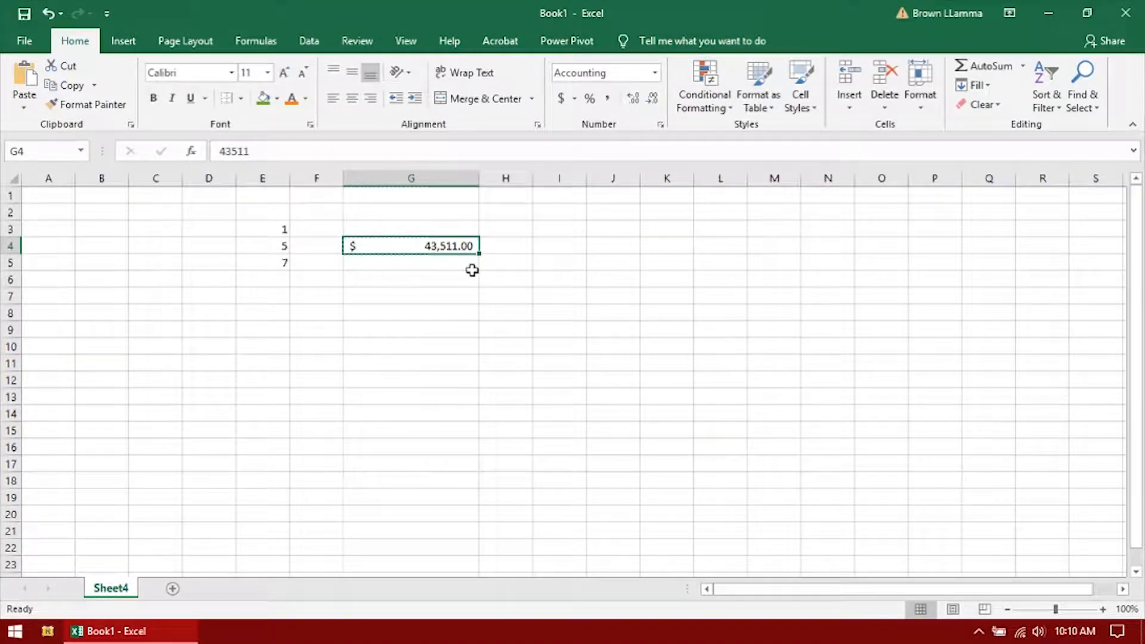
Step: Open the full number format settings for E4 and choose Currency with 2 decimal places
{"action": "left_click", "coordinate": [278, 248]}
{"action": "left_click", "coordinate": [655, 73]}
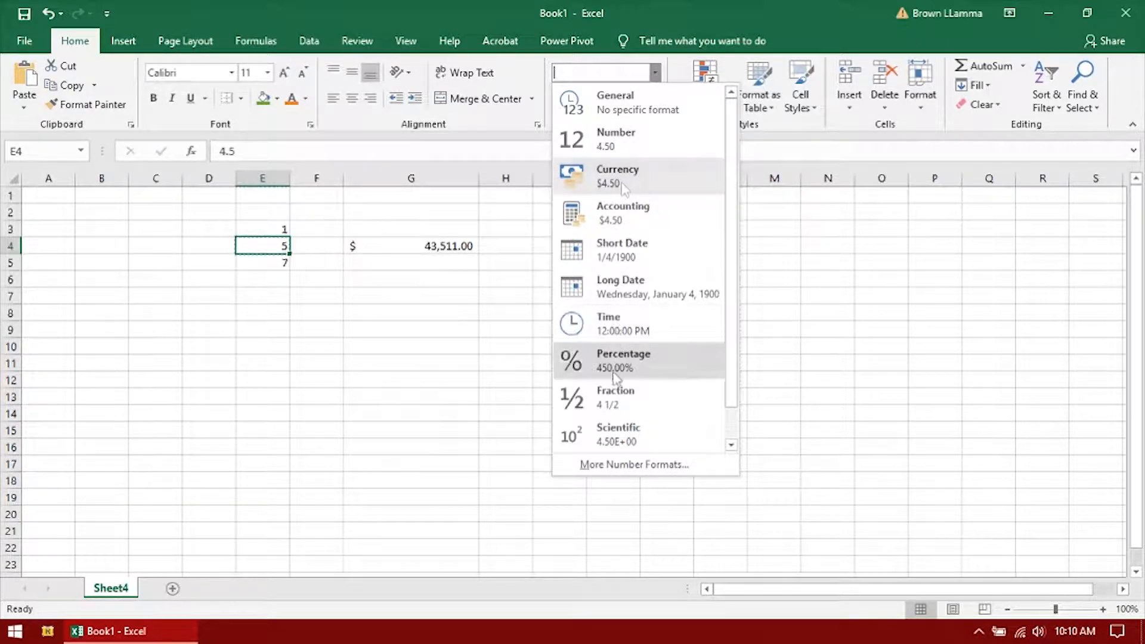
{"action": "left_click", "coordinate": [621, 464]}
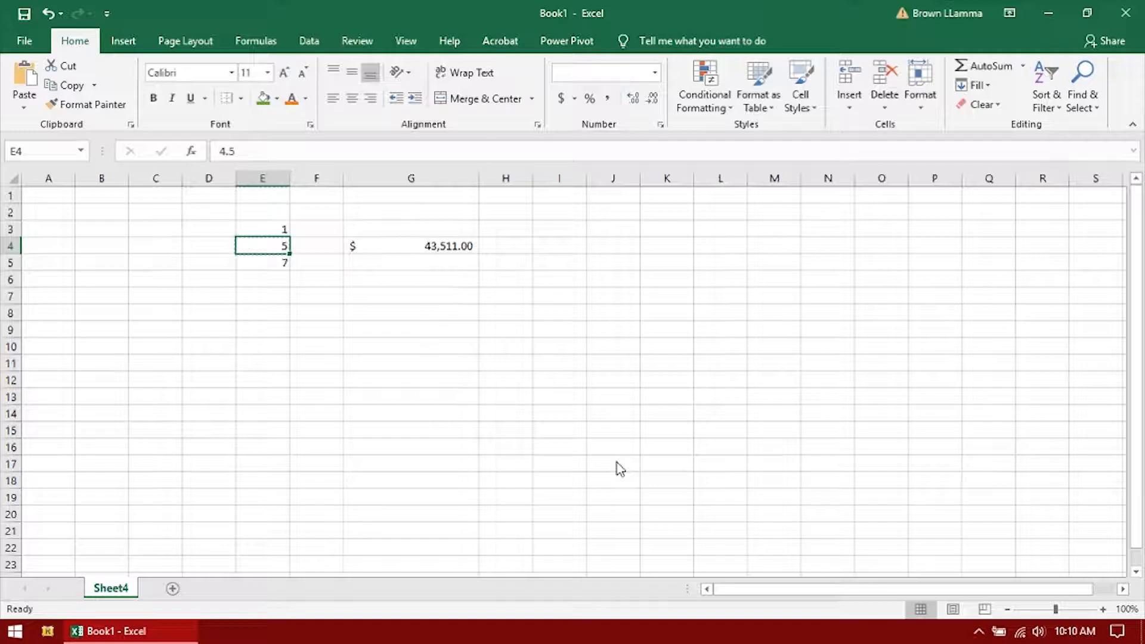
{"action": "left_click", "coordinate": [574, 173]}
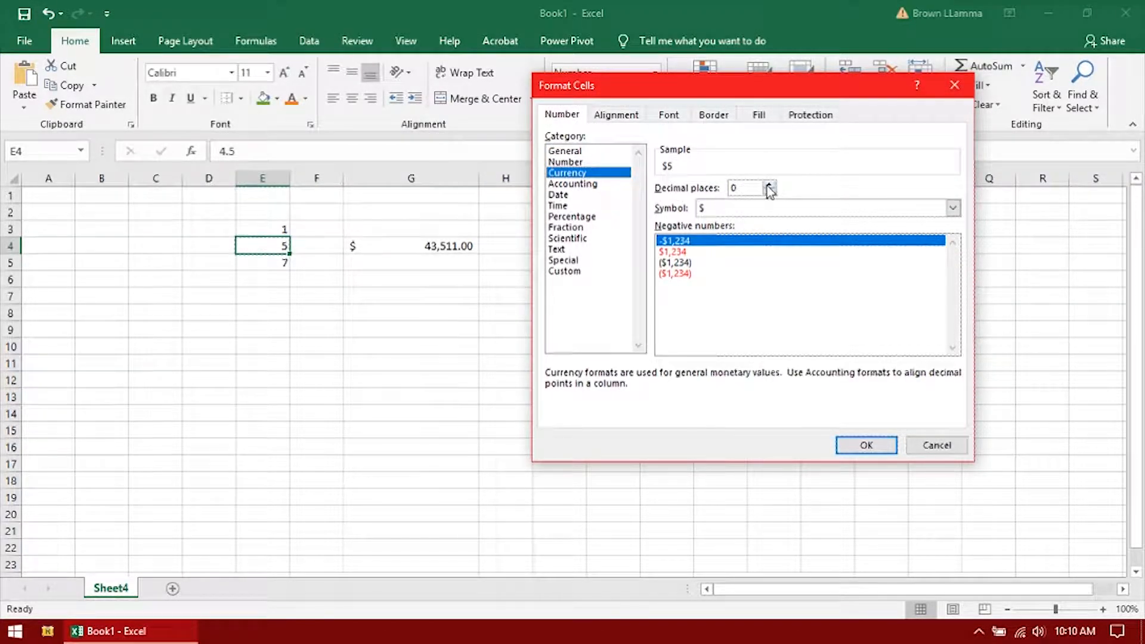
{"action": "left_click", "coordinate": [770, 187]}
{"action": "left_click", "coordinate": [769, 187]}
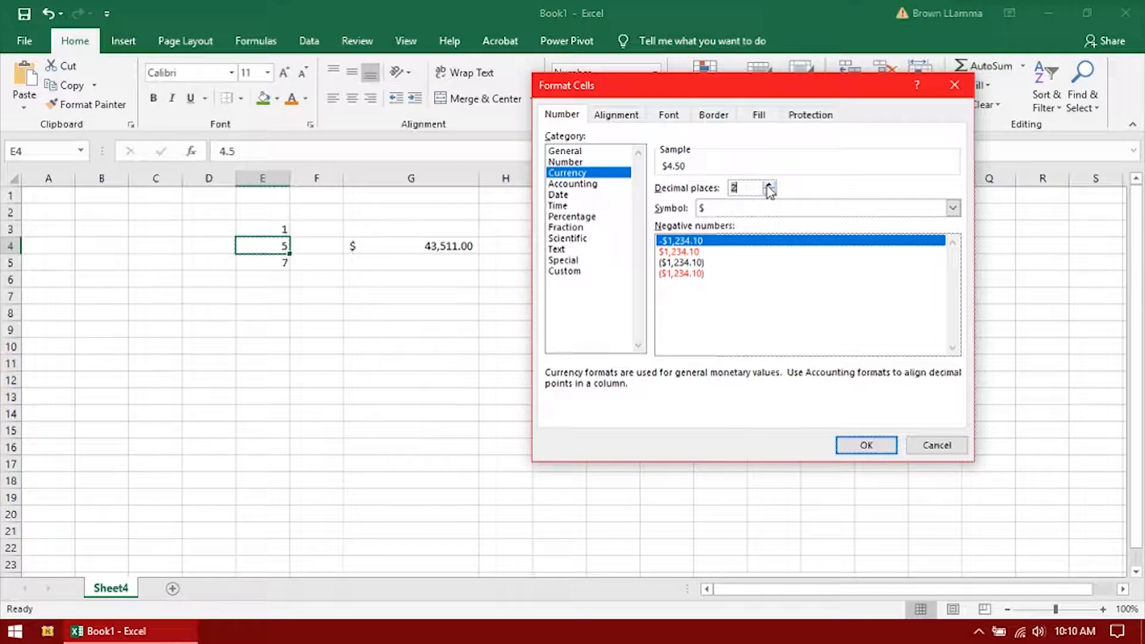
Step: Try the negative-number styles for the currency format and pick the red one in parentheses, ($1,234.10)
{"action": "left_click", "coordinate": [692, 251]}
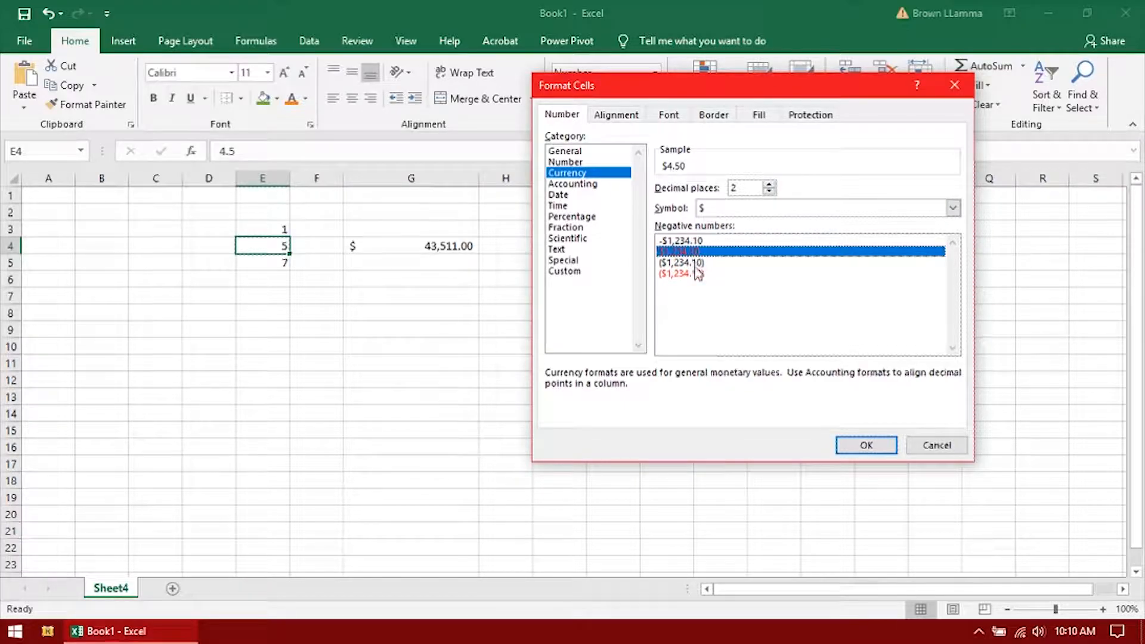
{"action": "left_click", "coordinate": [695, 273]}
{"action": "left_click", "coordinate": [695, 253]}
{"action": "left_click", "coordinate": [696, 273]}
Step: Switch E4's category to Accounting, browse the currency symbols, and choose Rs Punjabi (Pakistan) with 3 decimal places
{"action": "left_click", "coordinate": [573, 183]}
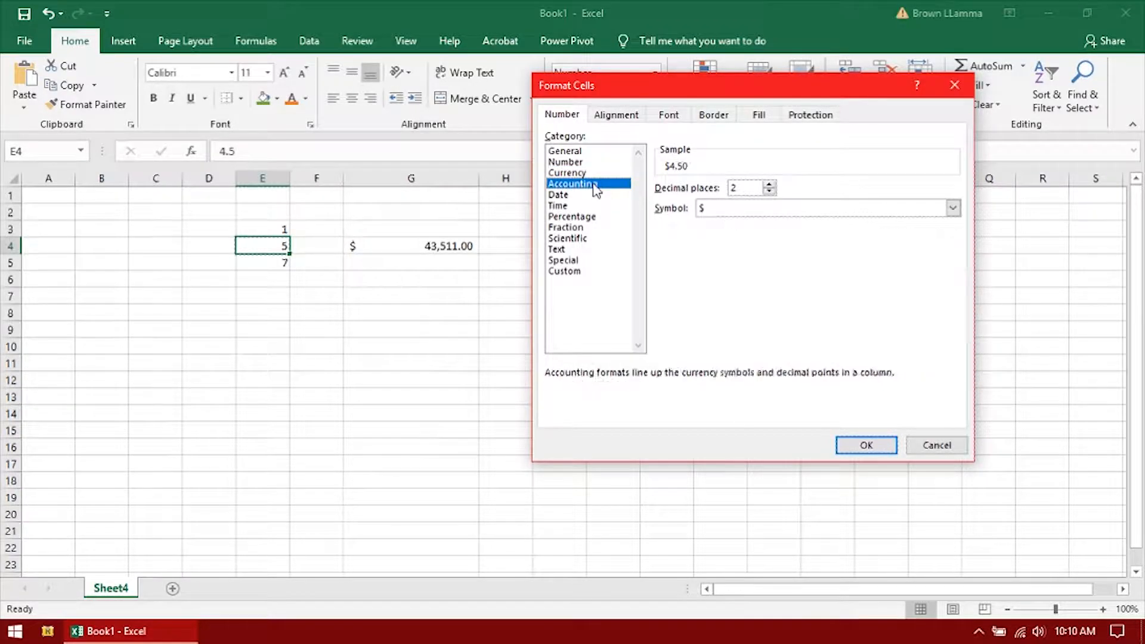
{"action": "left_click", "coordinate": [742, 209]}
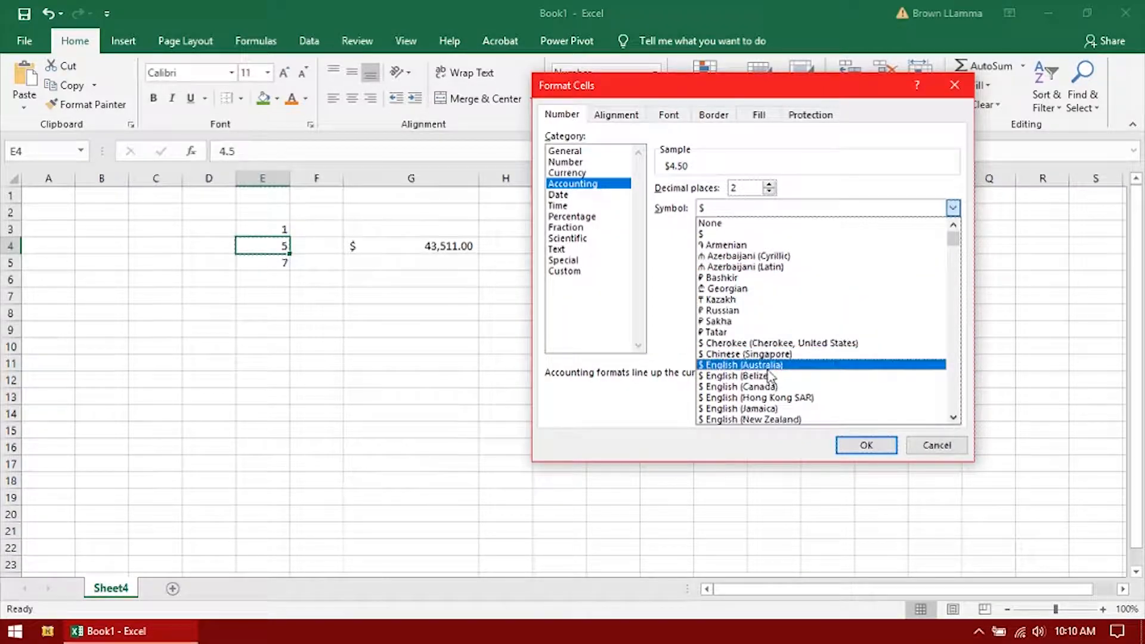
{"action": "scroll", "coordinate": [769, 375], "scroll_direction": "down", "scroll_amount": 2}
{"action": "scroll", "coordinate": [770, 375], "scroll_direction": "down", "scroll_amount": 5}
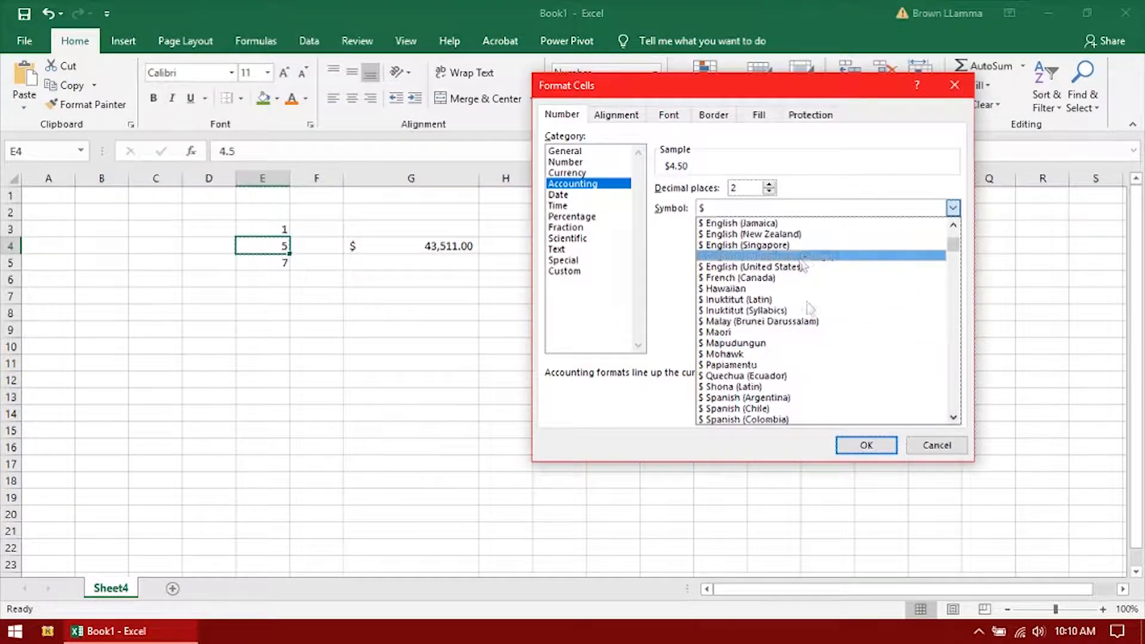
{"action": "left_click", "coordinate": [865, 170]}
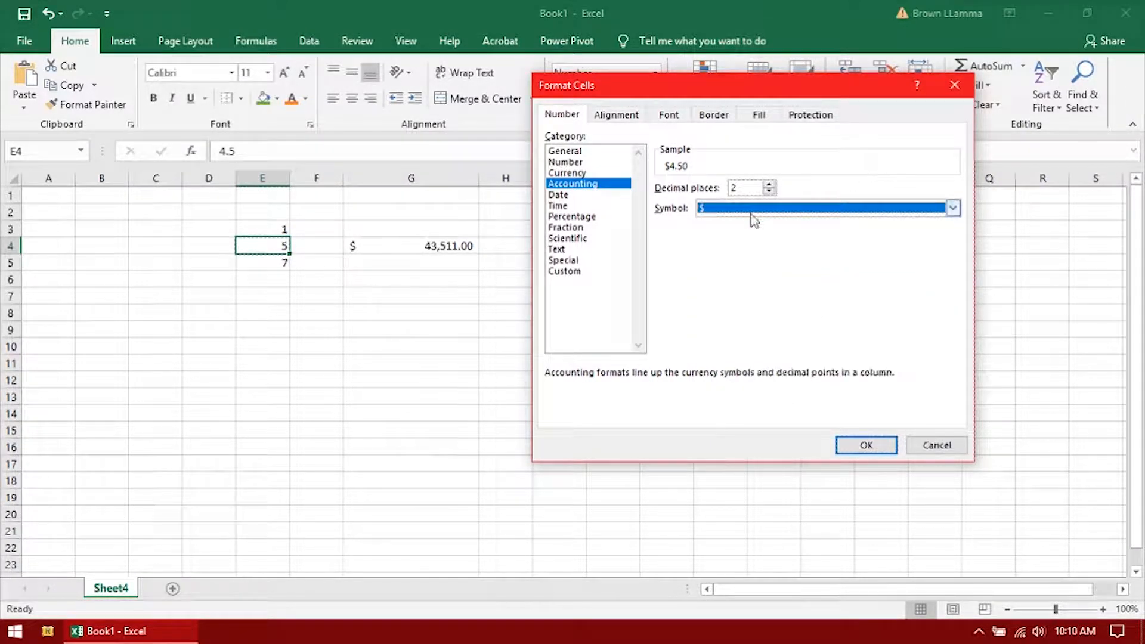
{"action": "left_click", "coordinate": [752, 213]}
{"action": "scroll", "coordinate": [746, 358], "scroll_direction": "down", "scroll_amount": 2}
{"action": "scroll", "coordinate": [746, 395], "scroll_direction": "down", "scroll_amount": 2}
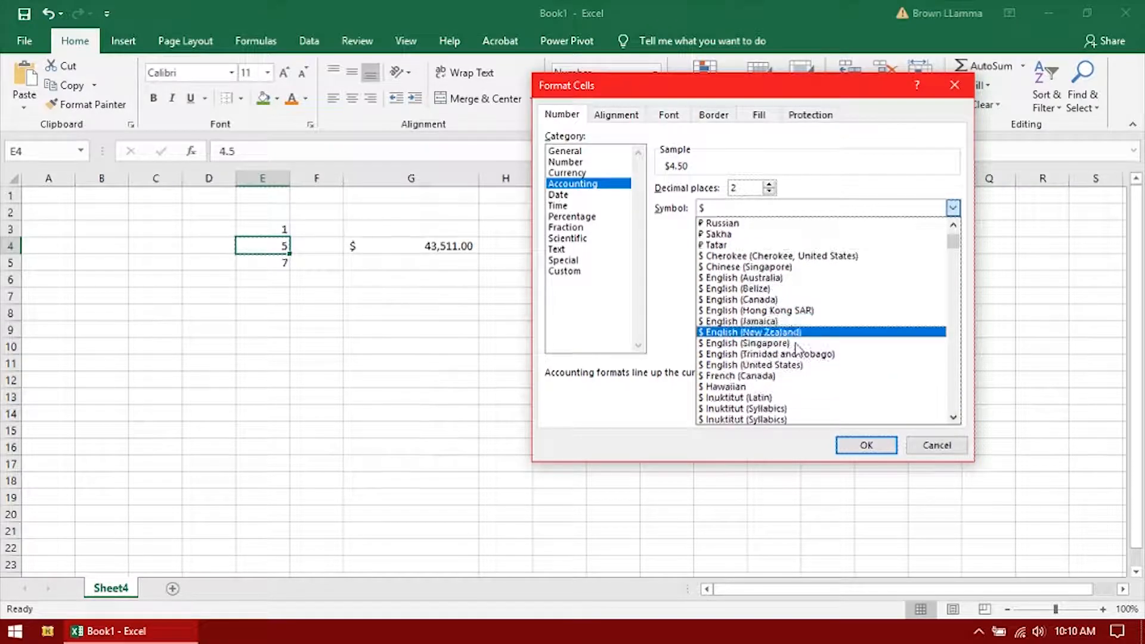
{"action": "left_click_drag", "start_coordinate": [955, 245], "coordinate": [930, 318]}
{"action": "left_click", "coordinate": [859, 256]}
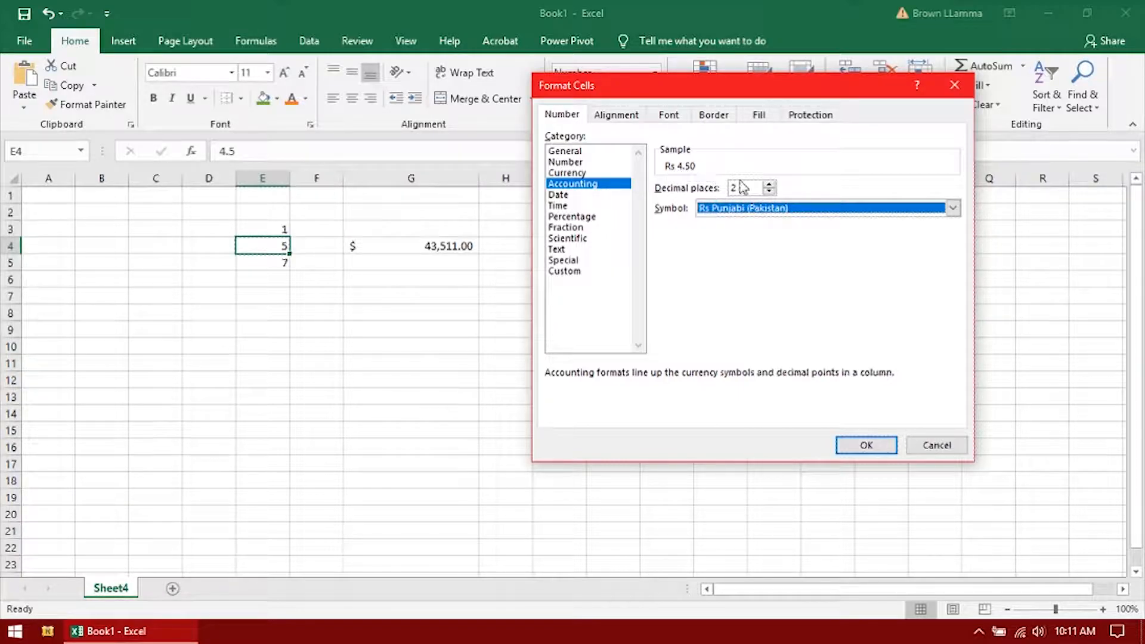
{"action": "left_click", "coordinate": [770, 185]}
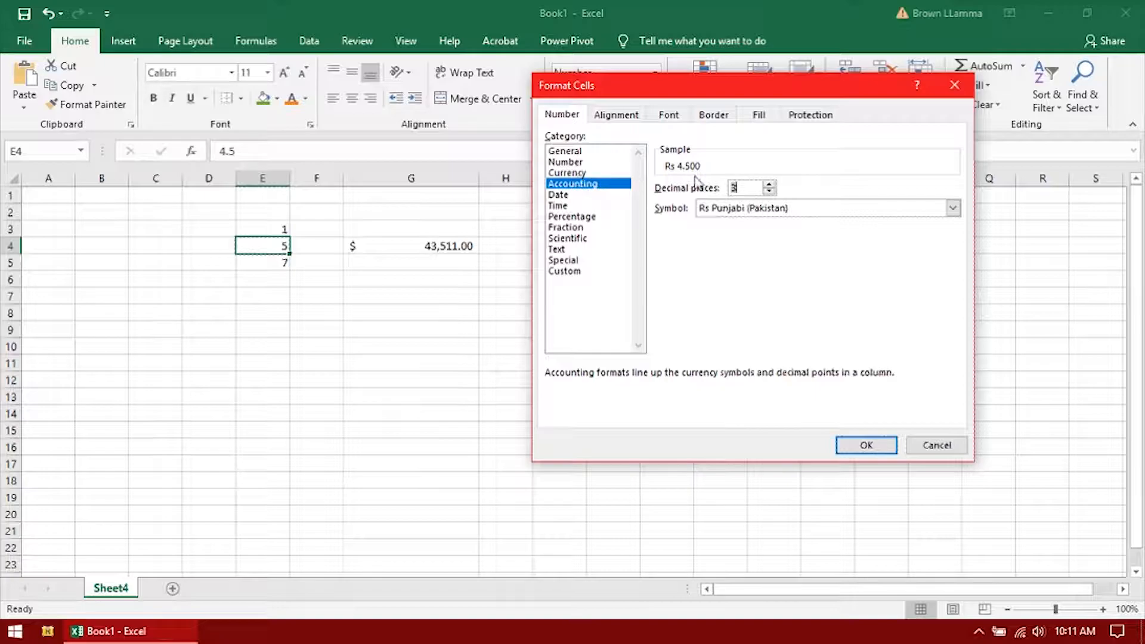
Step: Review the Currency options again and look through the available Date types for E4
{"action": "left_click", "coordinate": [581, 173]}
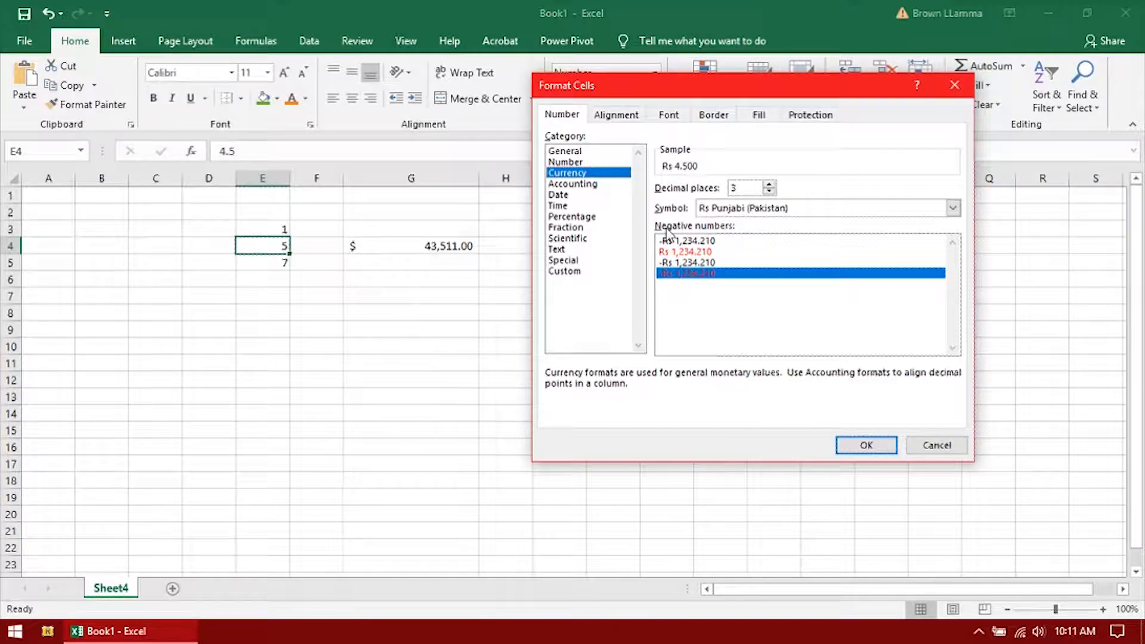
{"action": "key", "text": "Down"}
{"action": "key", "text": "Down"}
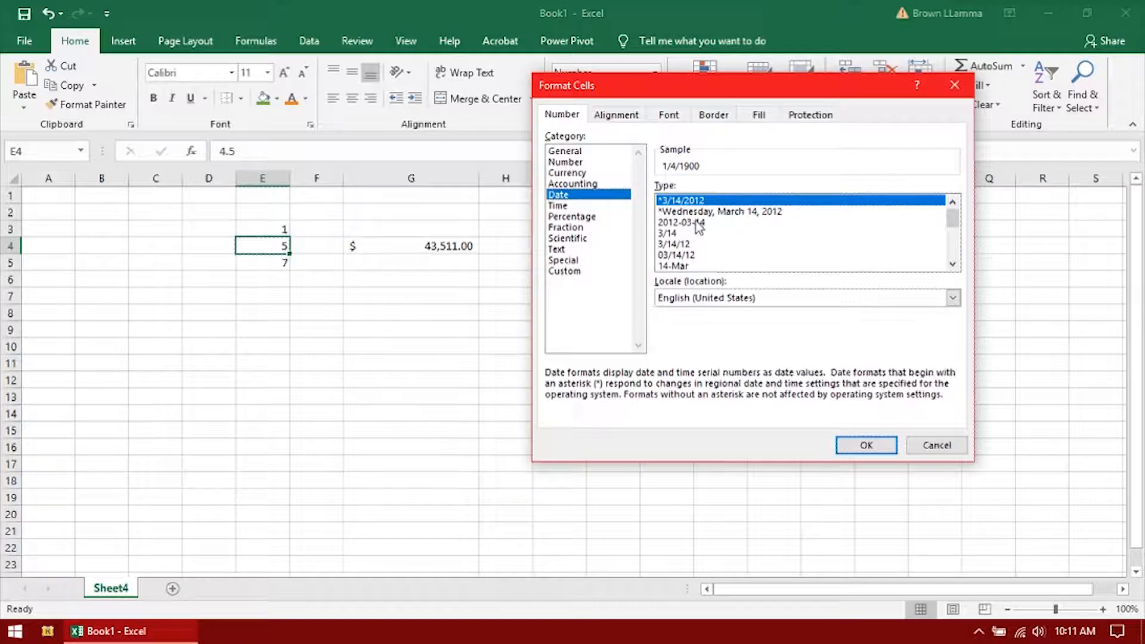
{"action": "left_click", "coordinate": [952, 266]}
{"action": "left_click", "coordinate": [953, 265]}
{"action": "left_click", "coordinate": [952, 266]}
{"action": "left_click", "coordinate": [953, 266]}
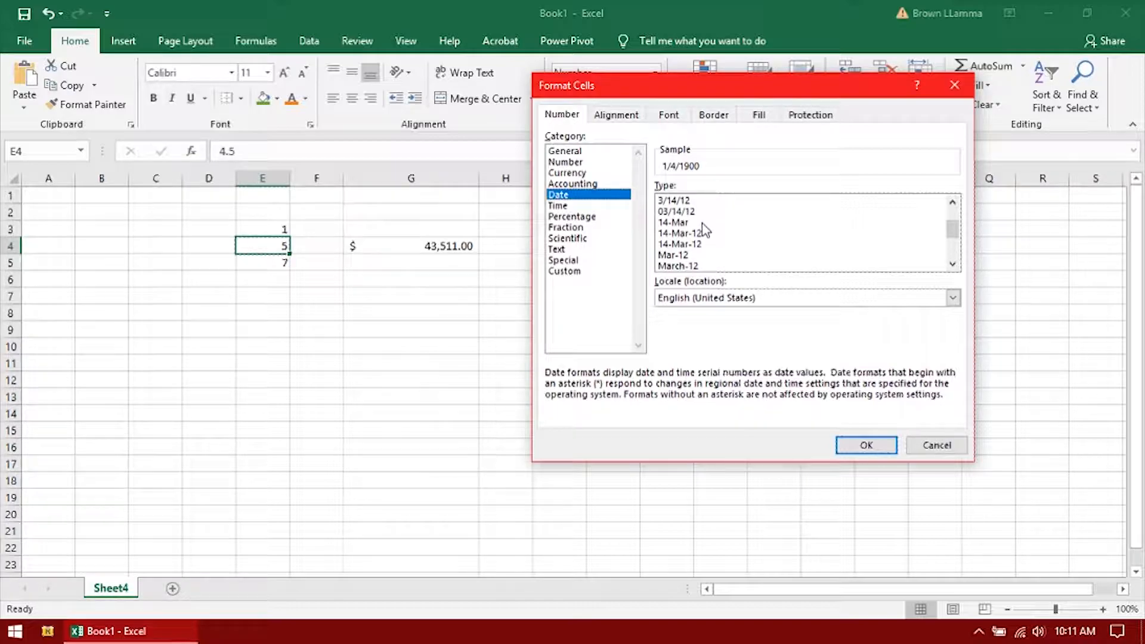
Step: Browse the Time types and apply the 1:30:55 PM time format to E4
{"action": "left_click", "coordinate": [573, 206]}
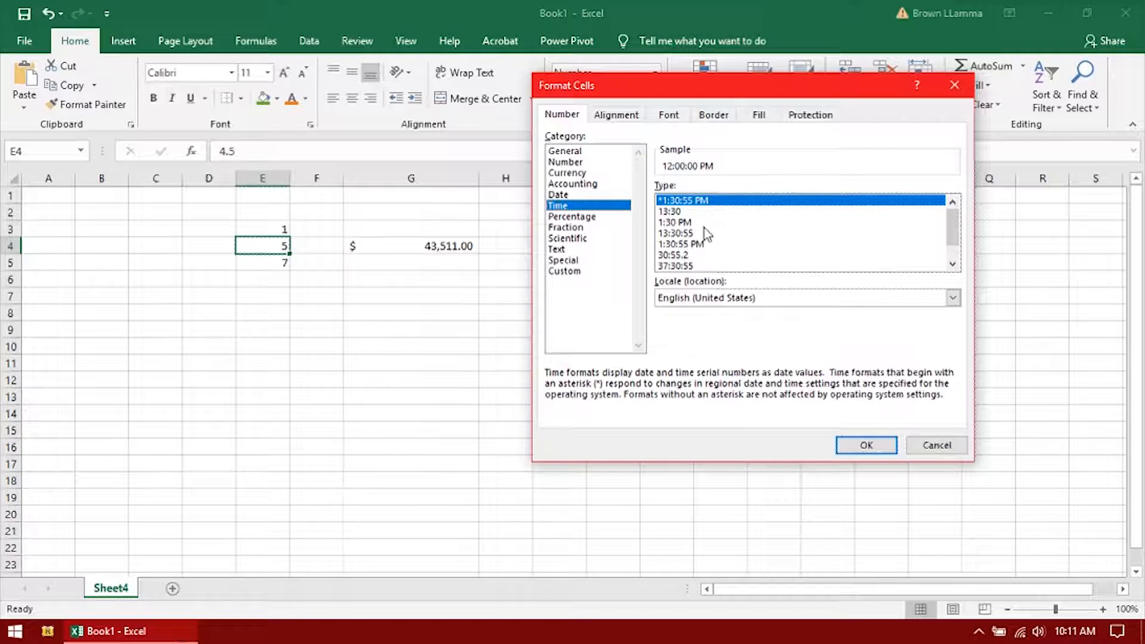
{"action": "left_click", "coordinate": [697, 244]}
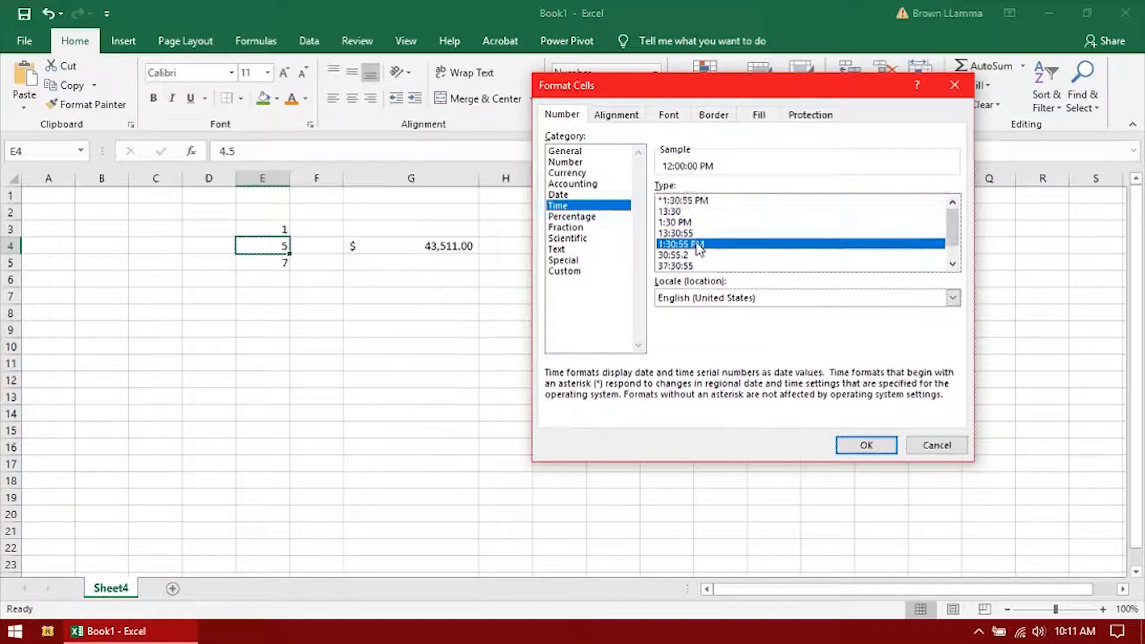
{"action": "left_click", "coordinate": [685, 265]}
{"action": "double_click", "coordinate": [730, 245]}
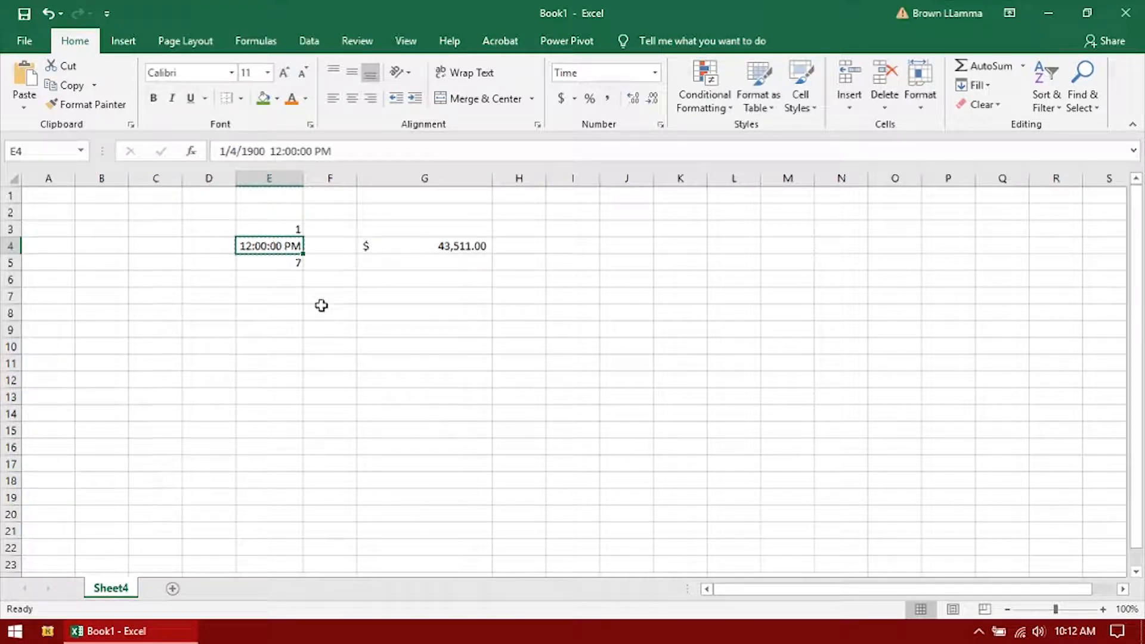
Step: Set E4's number format to General and look over the format list again
{"action": "left_click", "coordinate": [654, 72]}
{"action": "scroll", "coordinate": [650, 292], "scroll_direction": "down", "scroll_amount": 1}
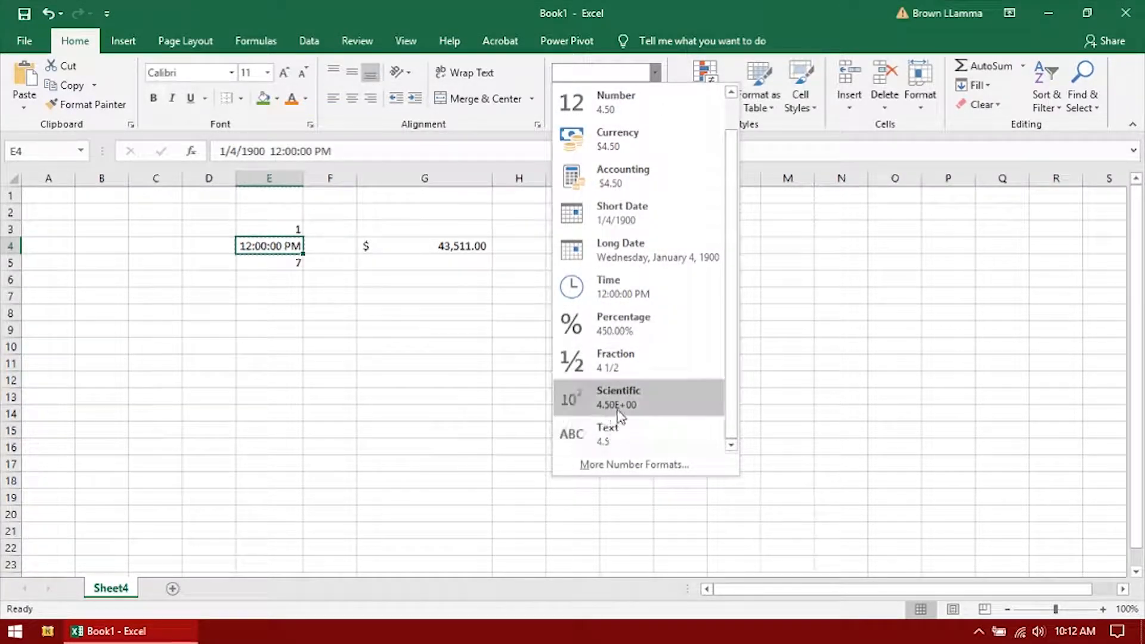
{"action": "left_click", "coordinate": [656, 72]}
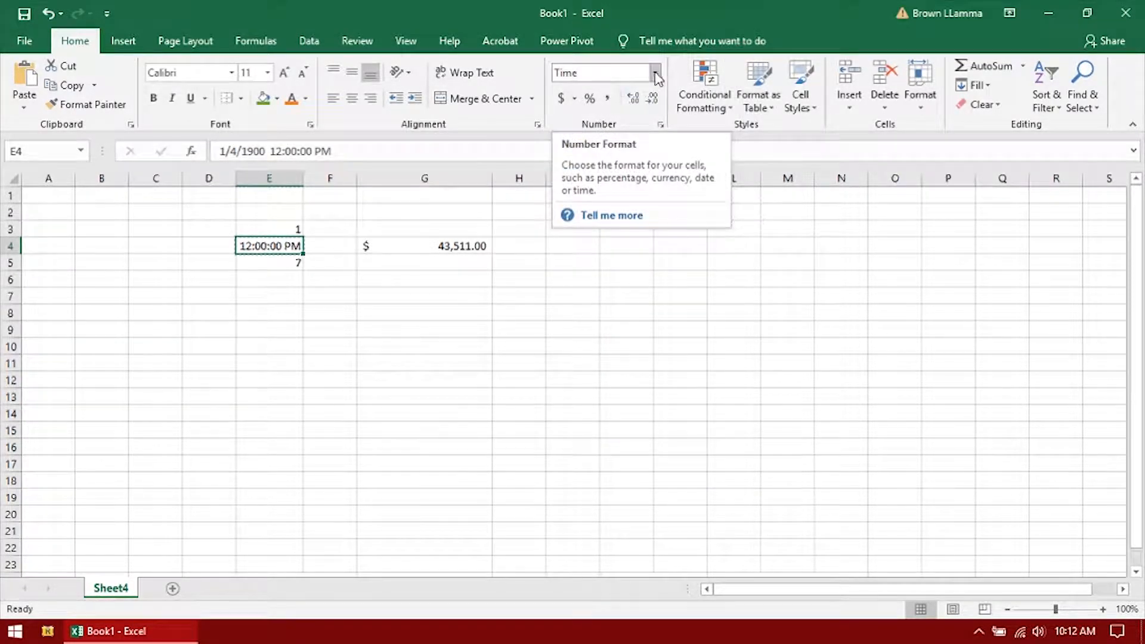
{"action": "left_click", "coordinate": [656, 72]}
{"action": "left_click", "coordinate": [653, 106]}
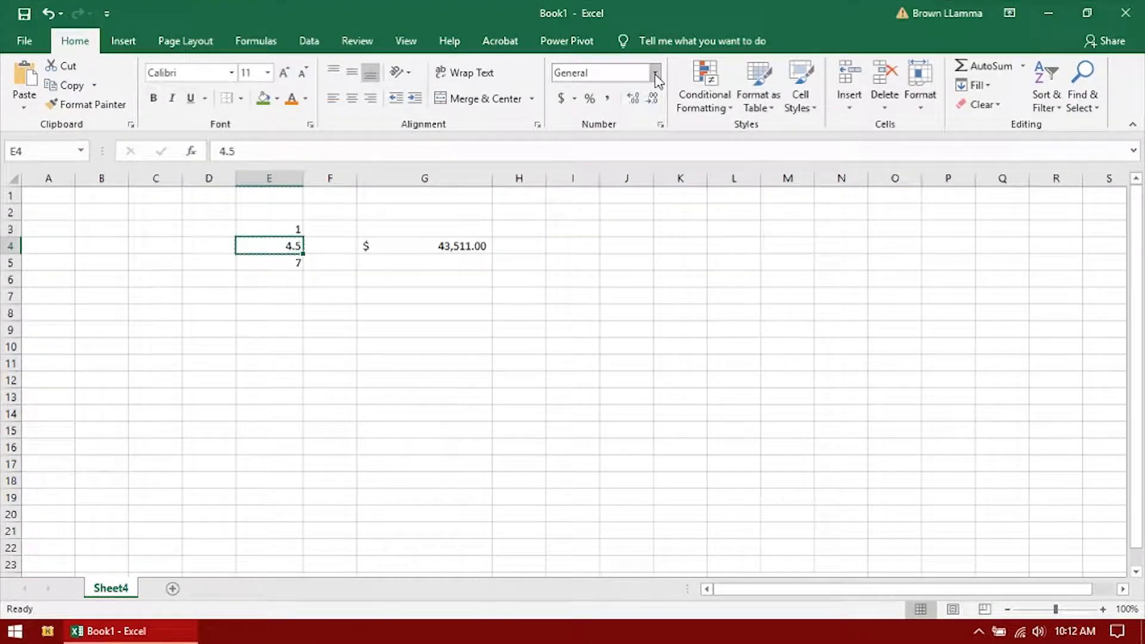
{"action": "left_click", "coordinate": [655, 72]}
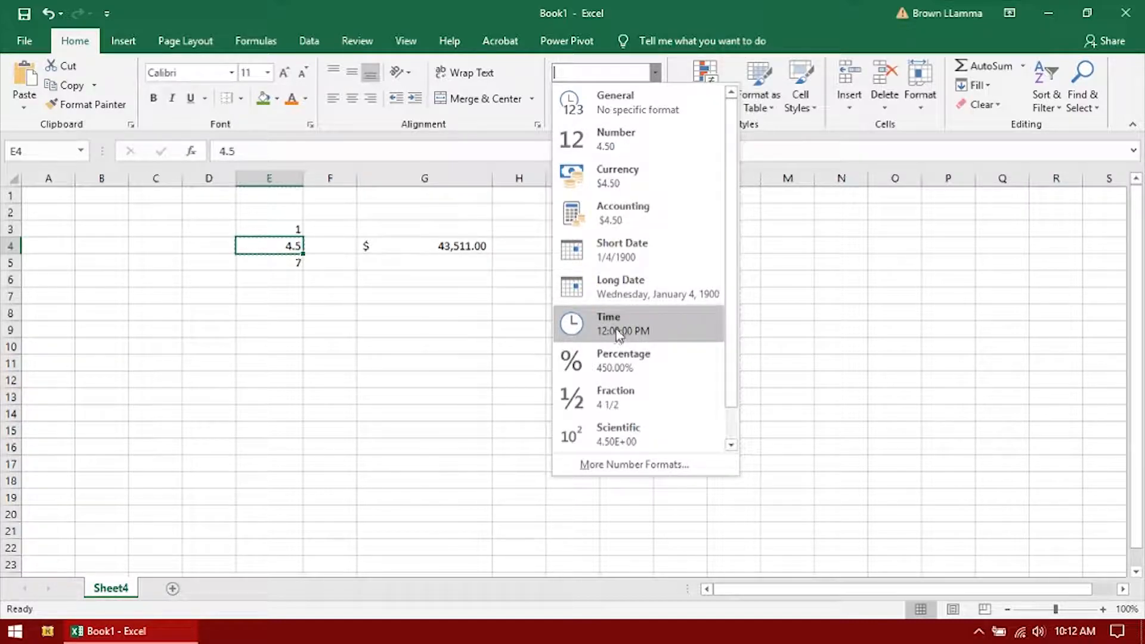
{"action": "left_click", "coordinate": [411, 330]}
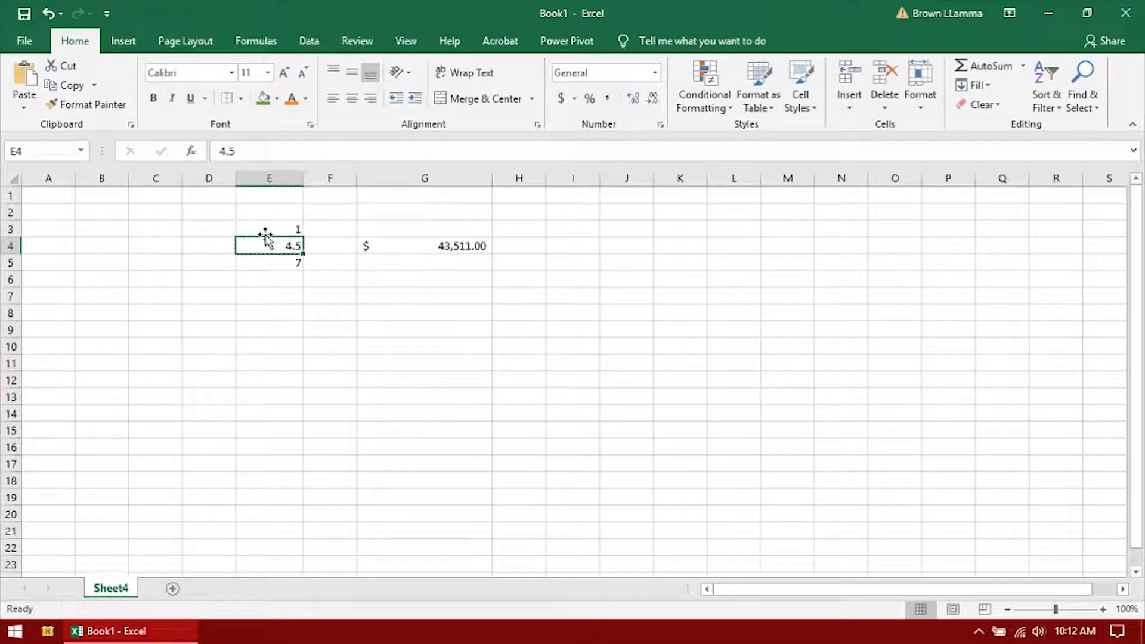
Step: Move the value in E4 to A1, the one in E3 to B2, and the one in E5 to A3
{"action": "left_click_drag", "start_coordinate": [266, 236], "coordinate": [39, 197]}
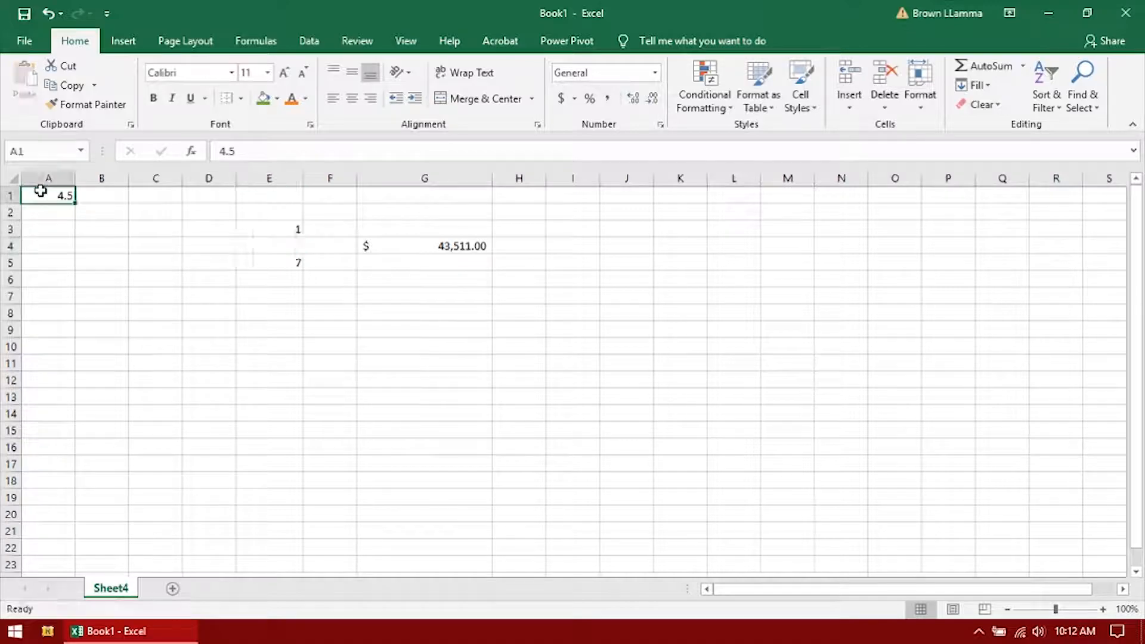
{"action": "left_click", "coordinate": [270, 228]}
{"action": "left_click_drag", "start_coordinate": [269, 238], "coordinate": [103, 213]}
{"action": "left_click", "coordinate": [268, 262]}
{"action": "left_click_drag", "start_coordinate": [269, 255], "coordinate": [60, 233]}
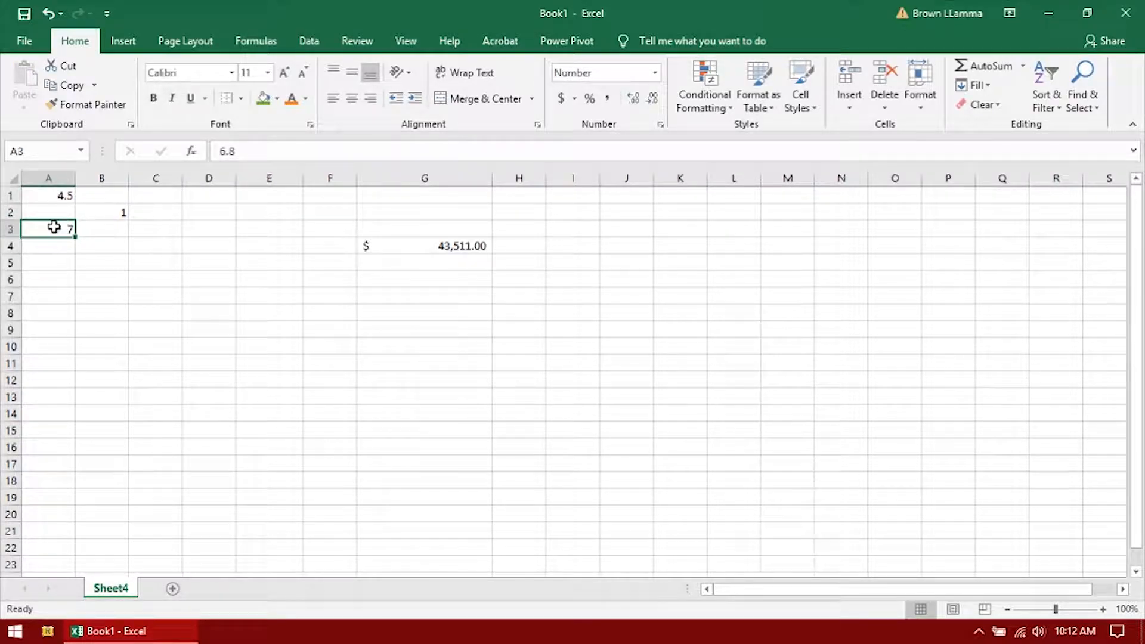
{"action": "double_click", "coordinate": [54, 226]}
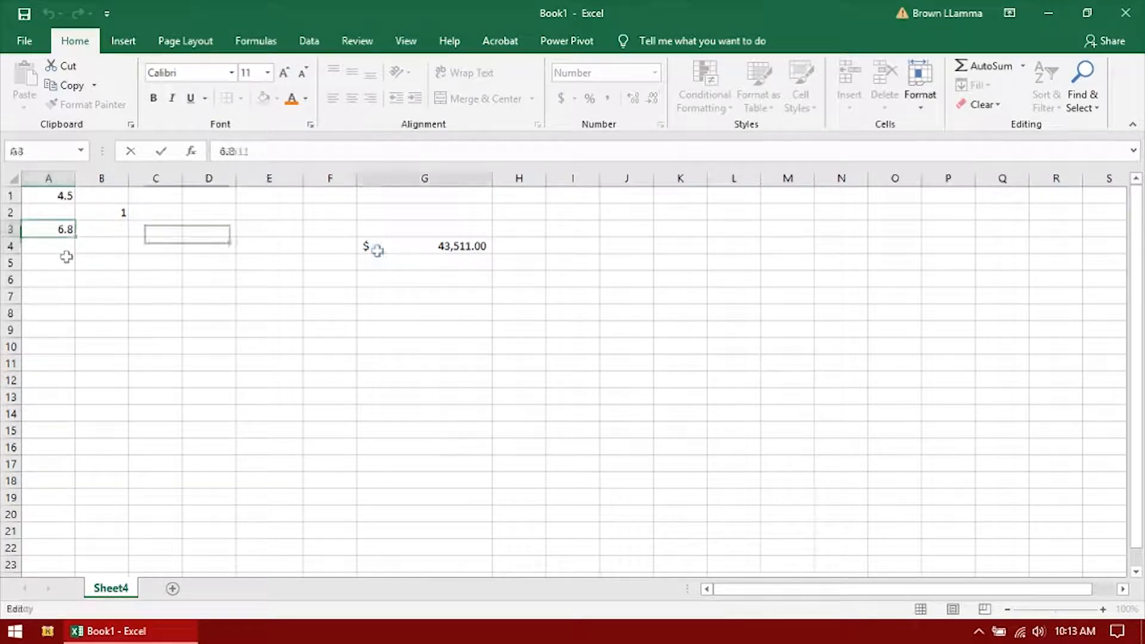
Step: Move the accounting value from G4 to D2 and widen column D so the whole amount fits
{"action": "left_click", "coordinate": [404, 245]}
{"action": "left_click_drag", "start_coordinate": [408, 241], "coordinate": [203, 227]}
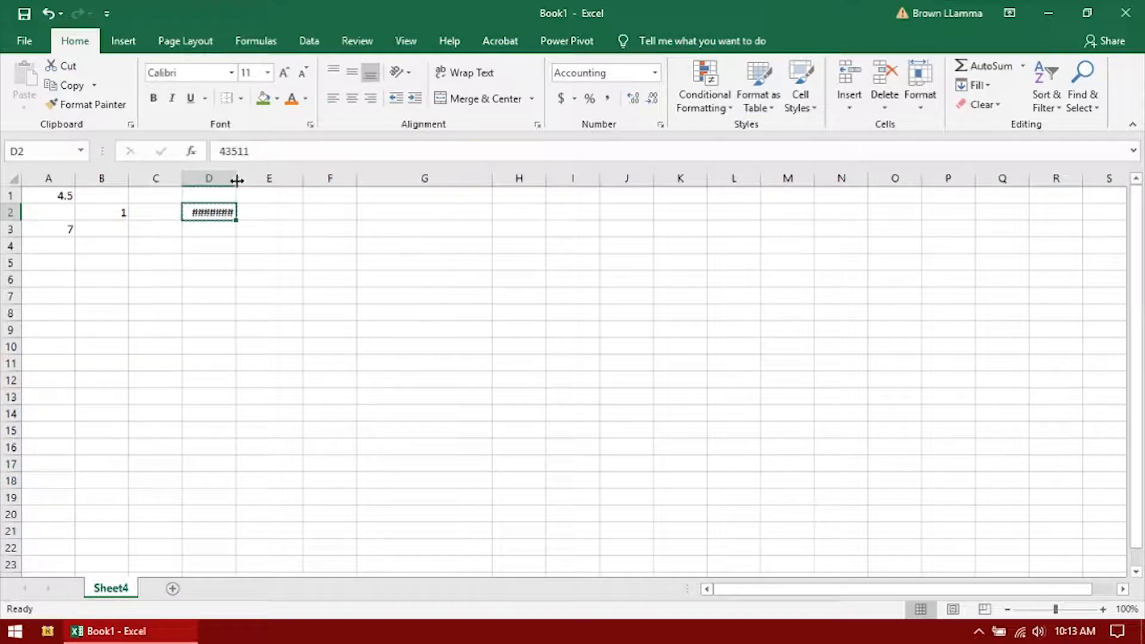
{"action": "left_click_drag", "start_coordinate": [237, 180], "coordinate": [281, 181]}
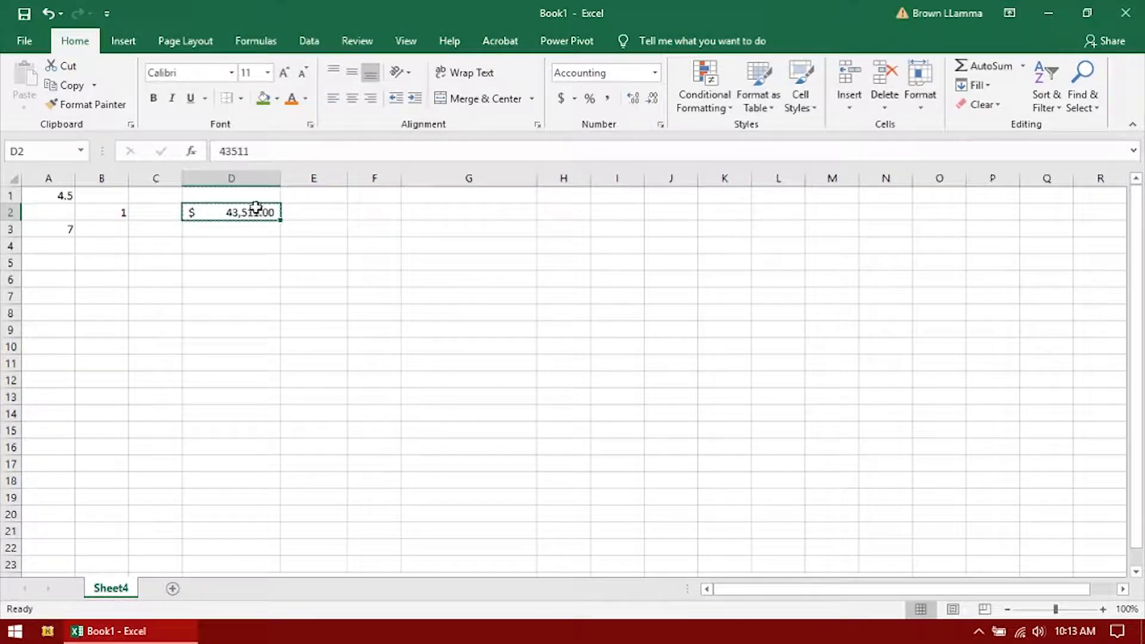
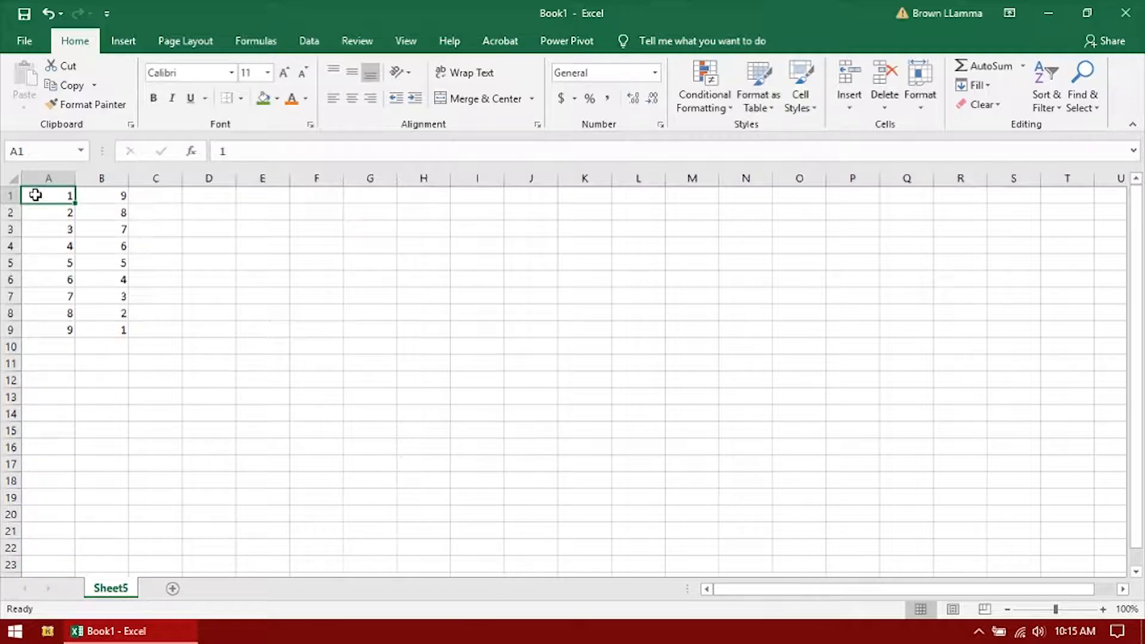
Step: Highlight the cells in A1:B9 greater than 5 with Yellow Fill with Dark Yellow Text using conditional formatting
{"action": "left_click_drag", "start_coordinate": [36, 195], "coordinate": [122, 330]}
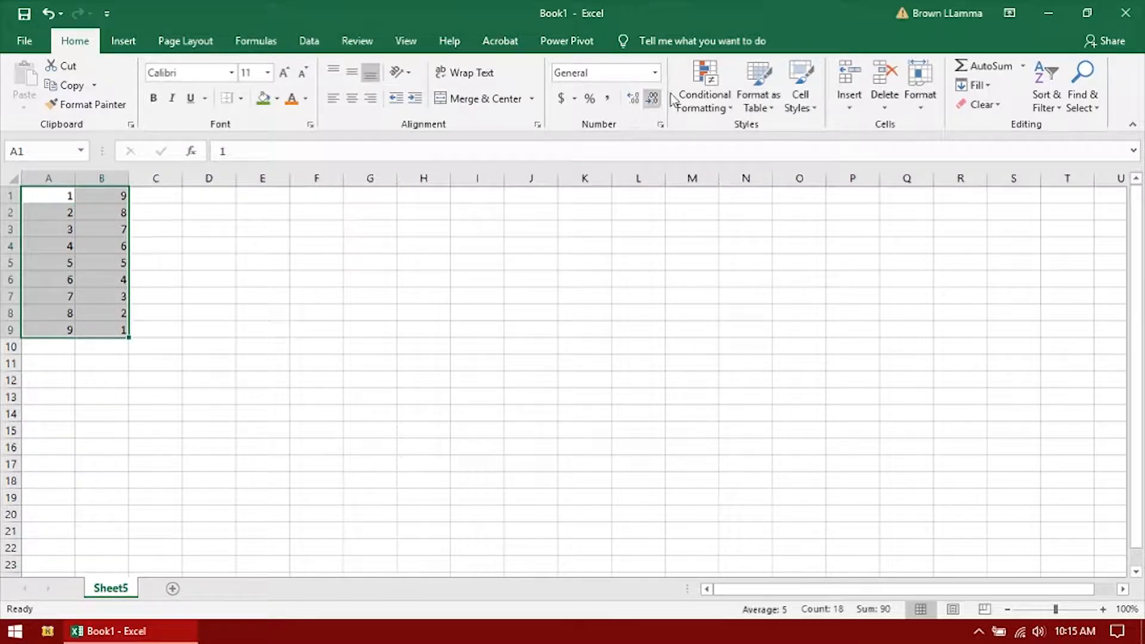
{"action": "left_click", "coordinate": [702, 90]}
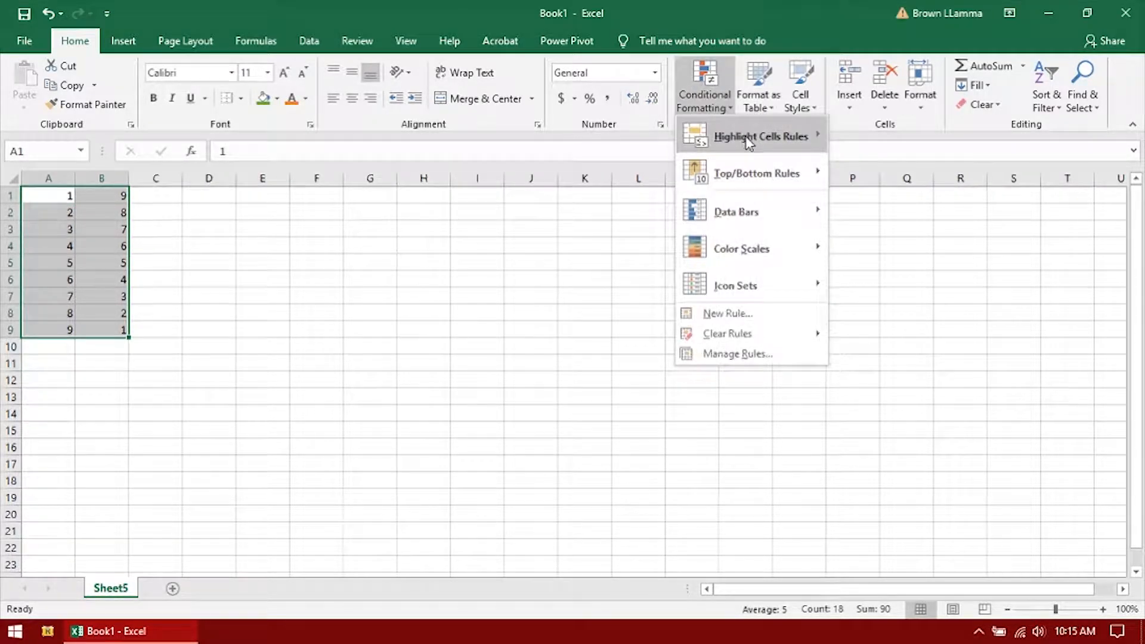
{"action": "mouse_move", "coordinate": [748, 142]}
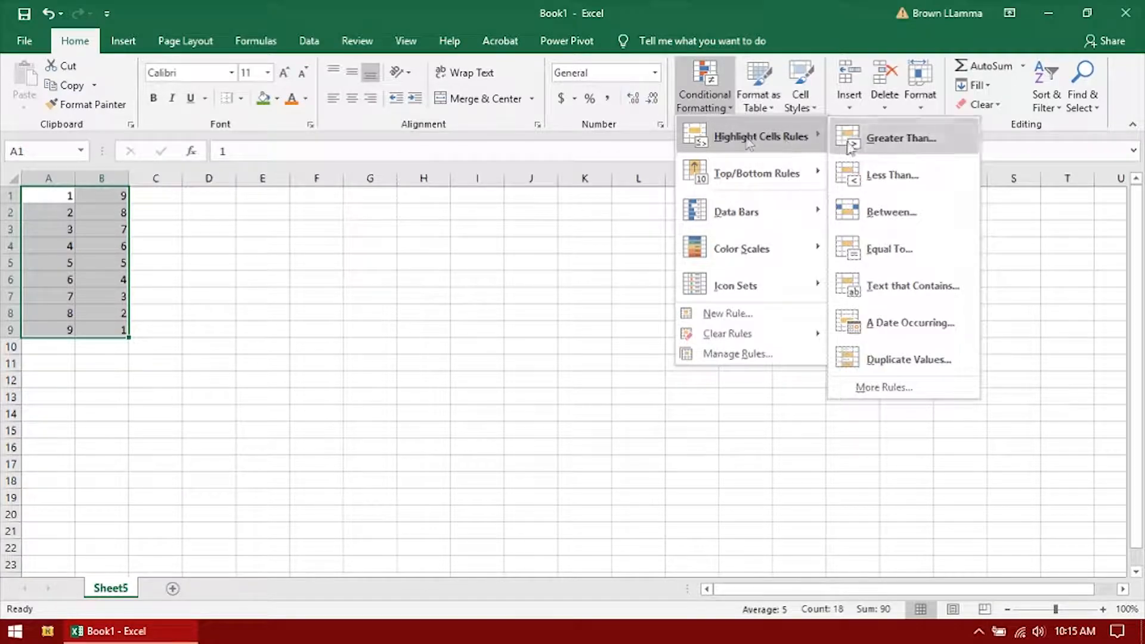
{"action": "left_click", "coordinate": [904, 137]}
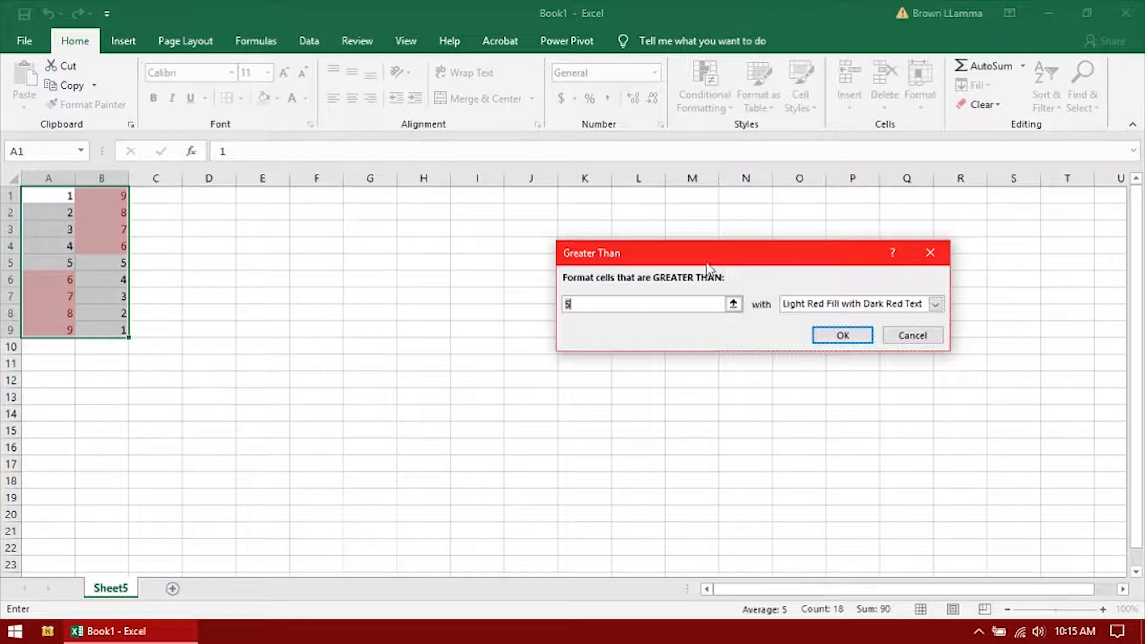
{"action": "left_click_drag", "start_coordinate": [660, 259], "coordinate": [368, 227]}
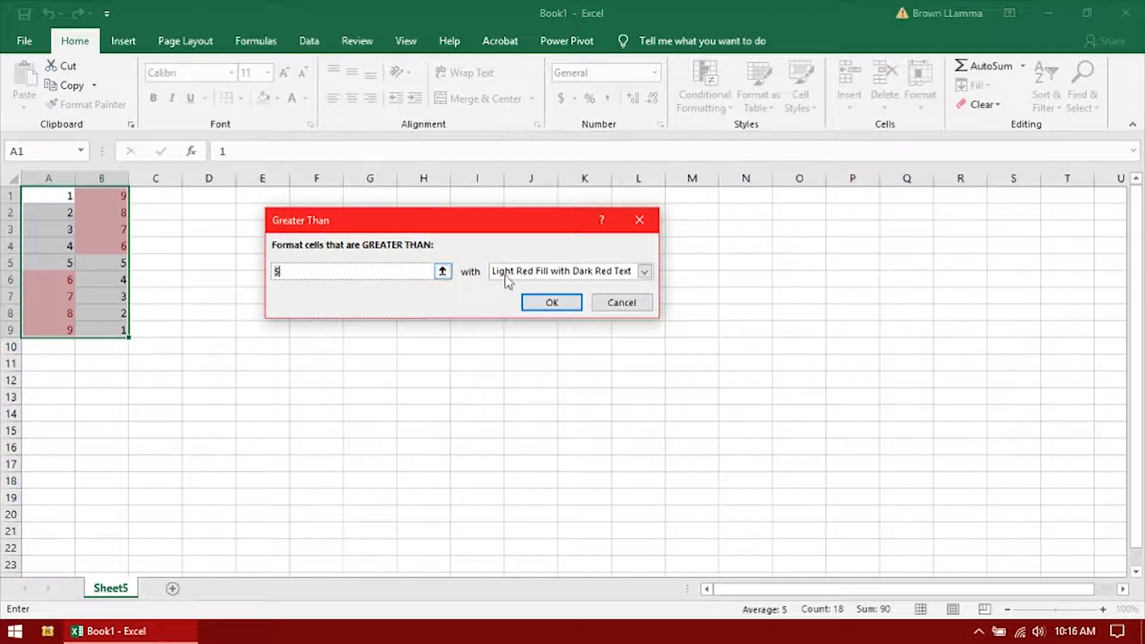
{"action": "left_click", "coordinate": [644, 272]}
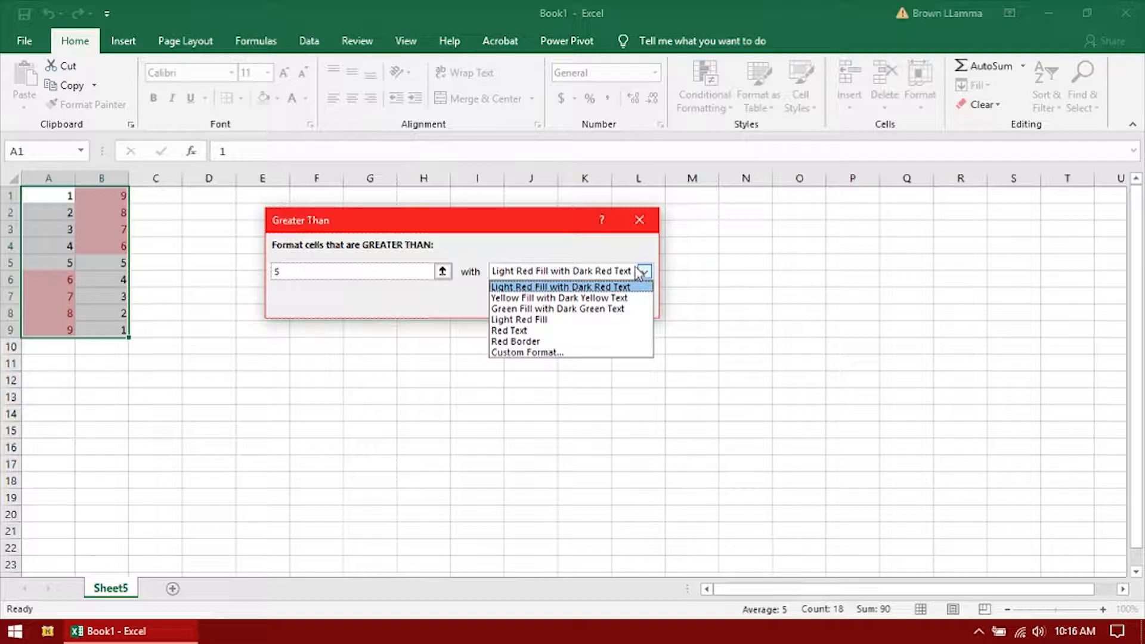
{"action": "left_click", "coordinate": [595, 297]}
{"action": "left_click", "coordinate": [533, 304]}
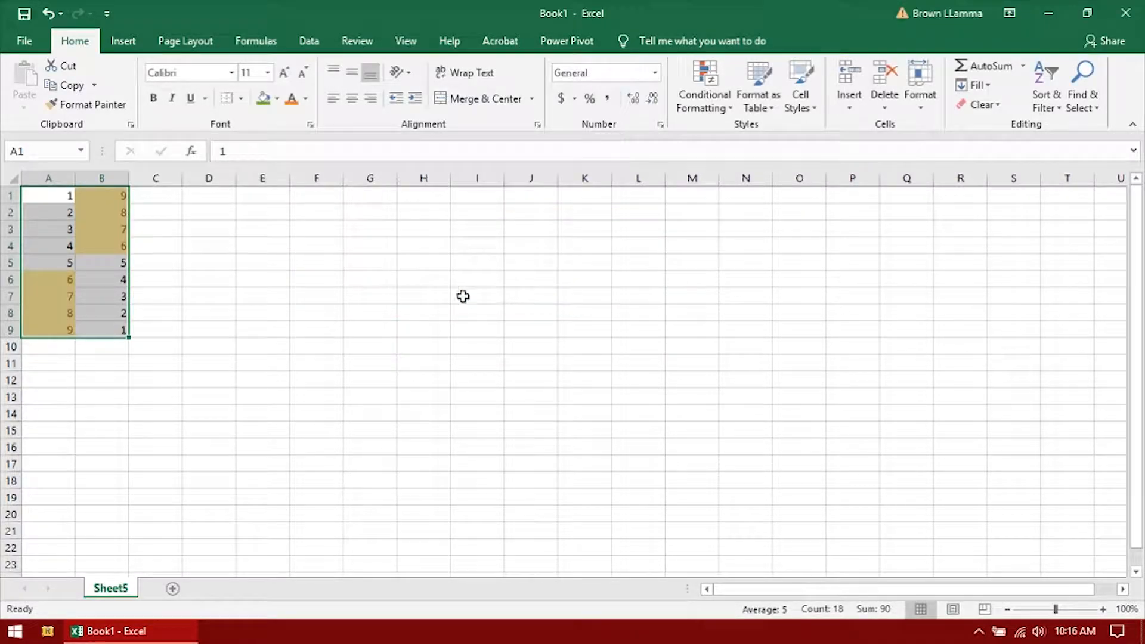
{"action": "left_click", "coordinate": [201, 301]}
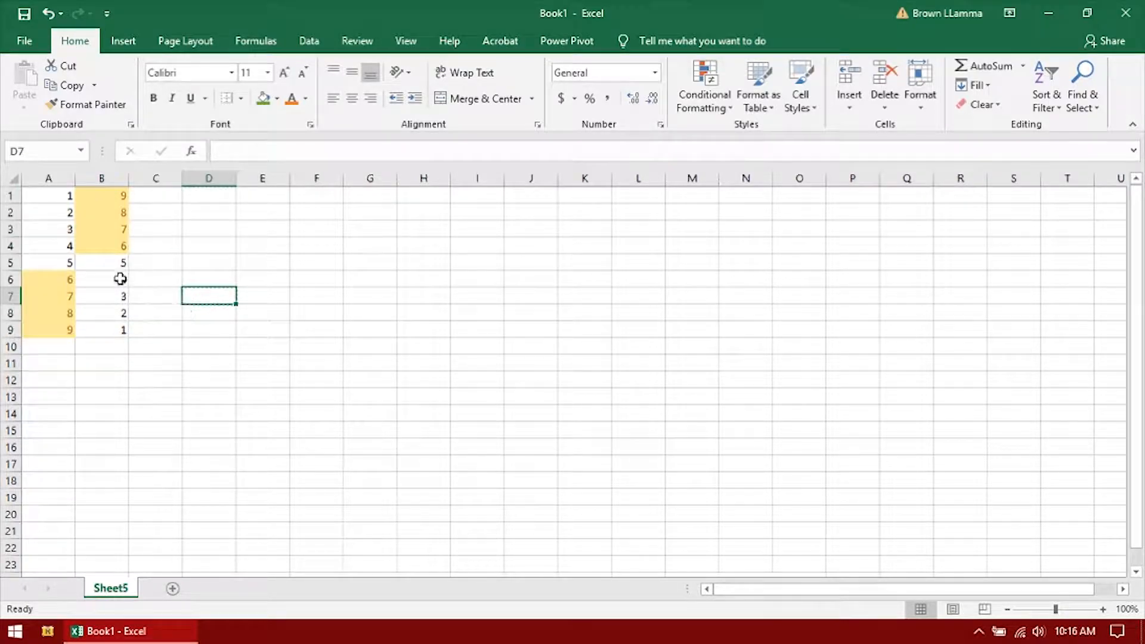
{"action": "left_click", "coordinate": [50, 281]}
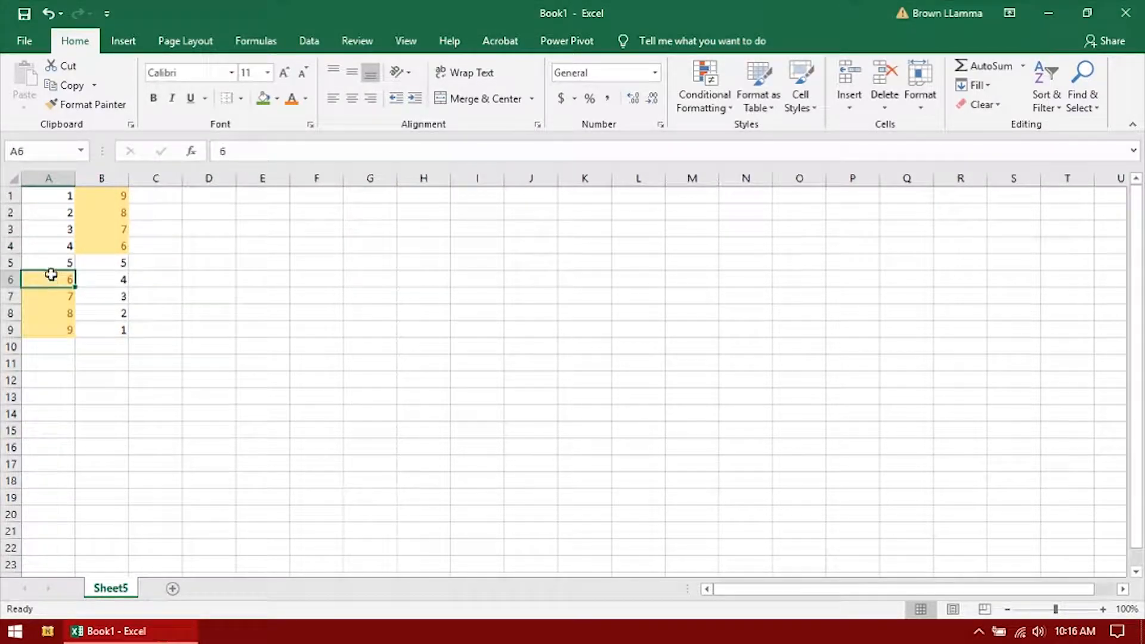
{"action": "left_click_drag", "start_coordinate": [52, 260], "coordinate": [107, 263]}
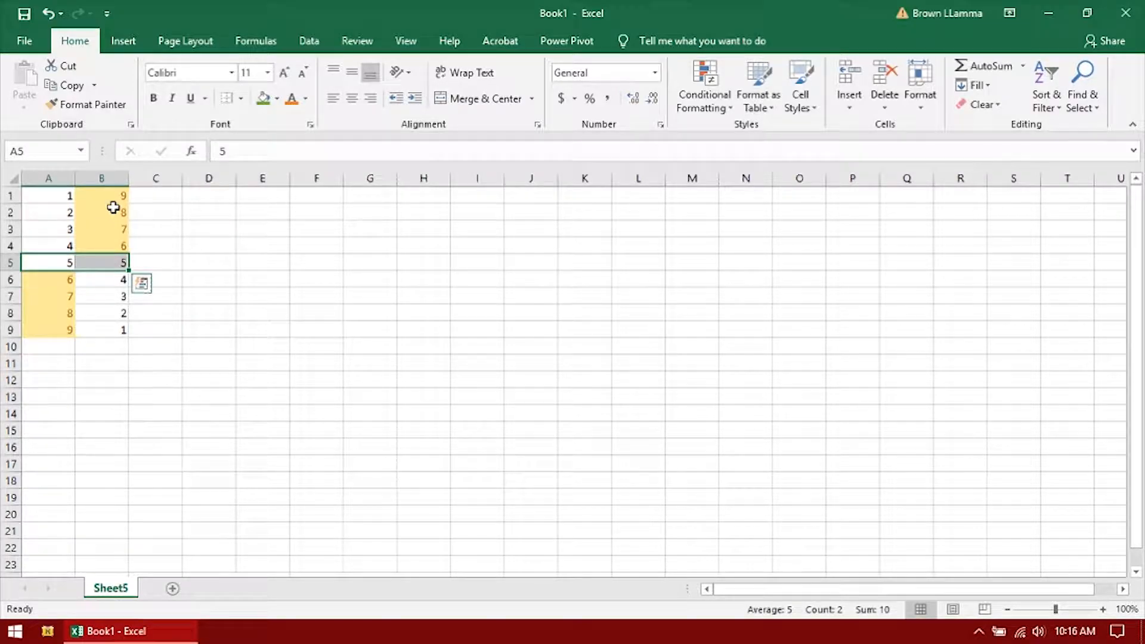
Step: Add a conditional formatting rule giving cells in A1:B9 less than 5 Light Red Fill with Dark Red Text
{"action": "left_click_drag", "start_coordinate": [50, 196], "coordinate": [103, 327]}
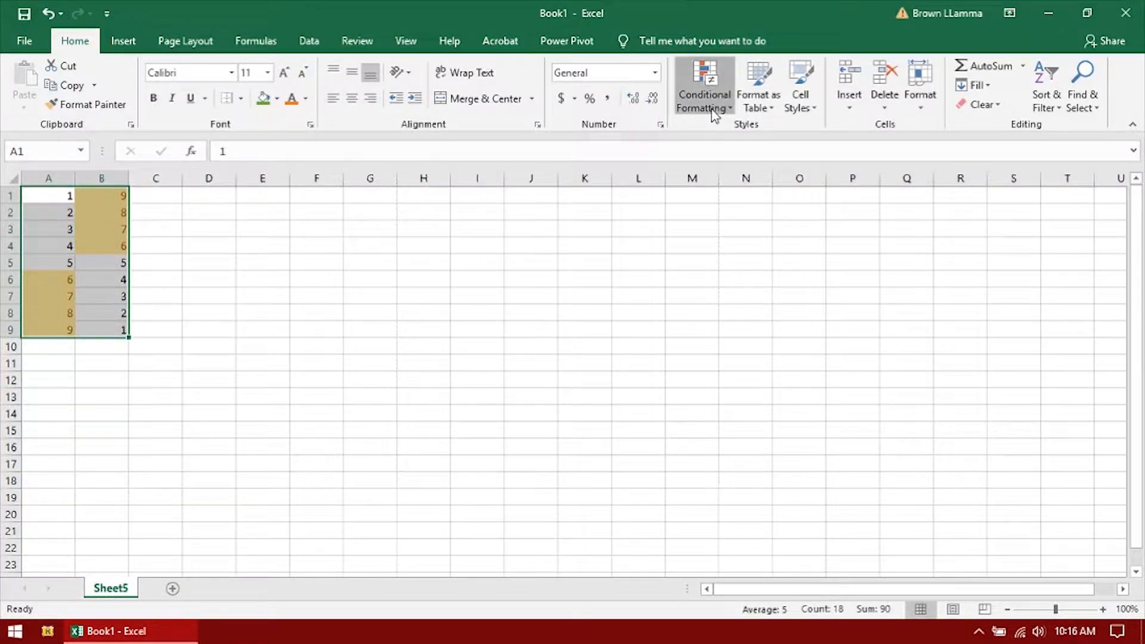
{"action": "left_click", "coordinate": [714, 112]}
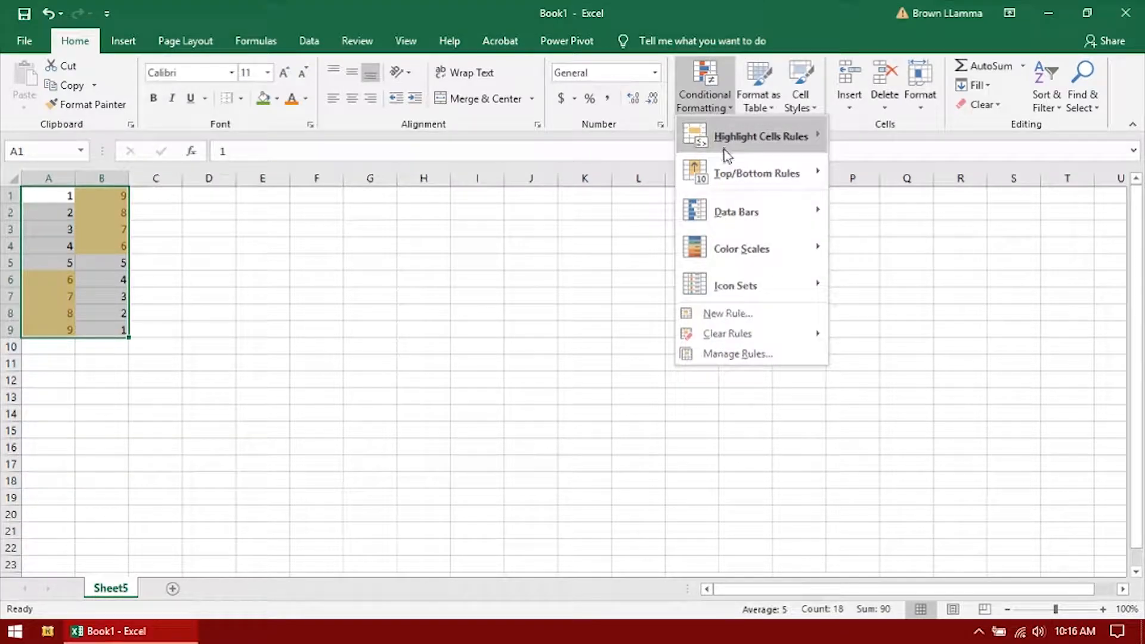
{"action": "mouse_move", "coordinate": [725, 150]}
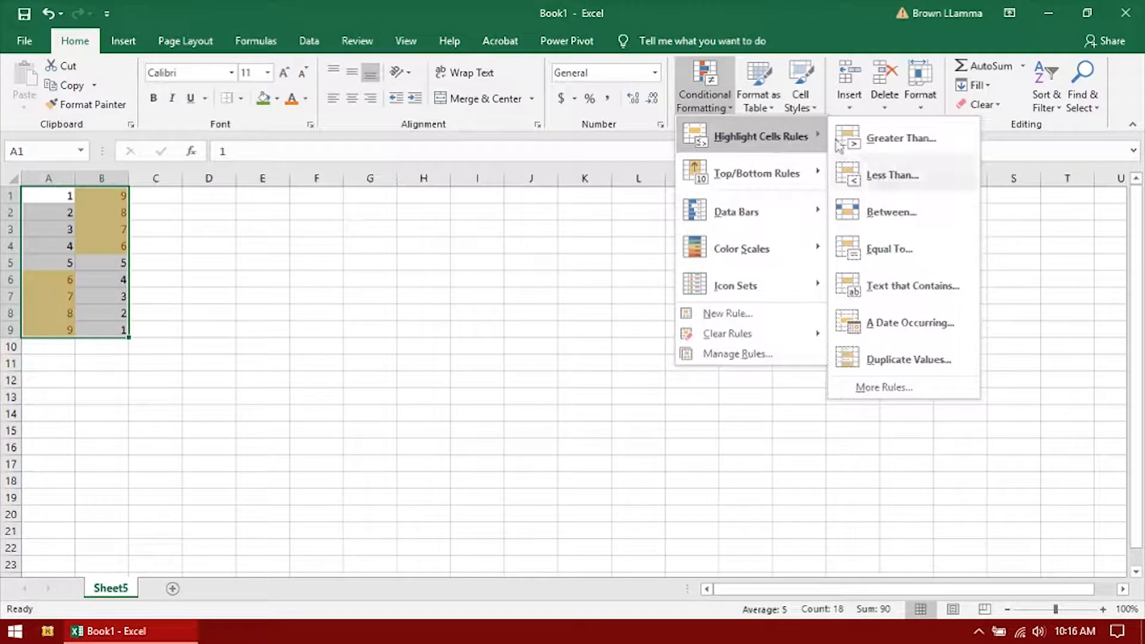
{"action": "left_click", "coordinate": [892, 175]}
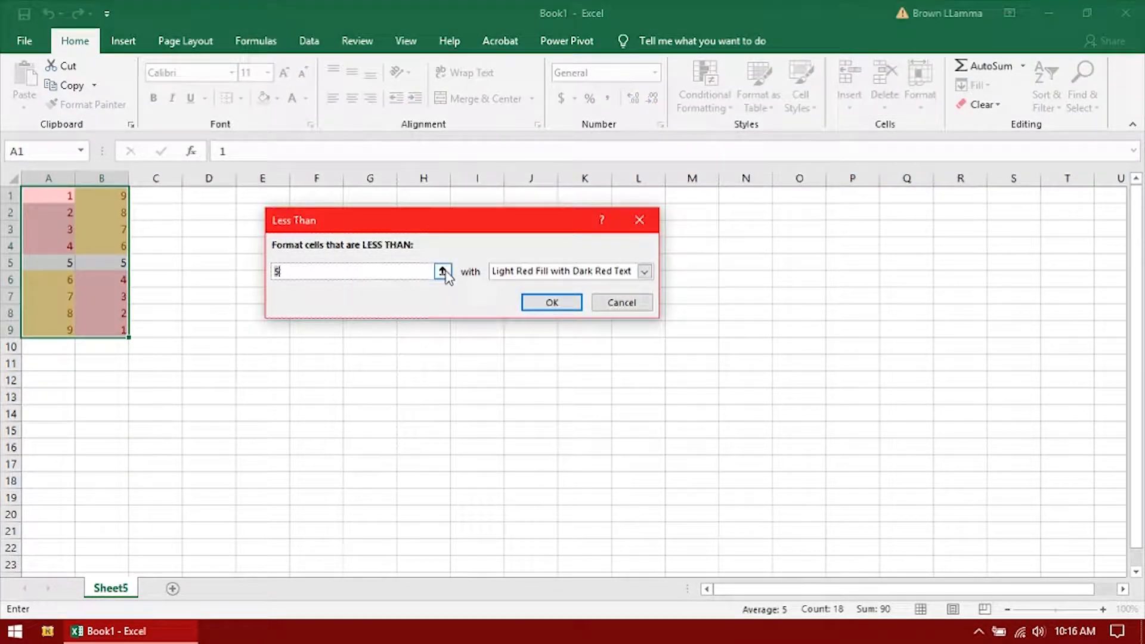
{"action": "left_click", "coordinate": [279, 270]}
{"action": "left_click", "coordinate": [552, 302]}
{"action": "left_click", "coordinate": [372, 322]}
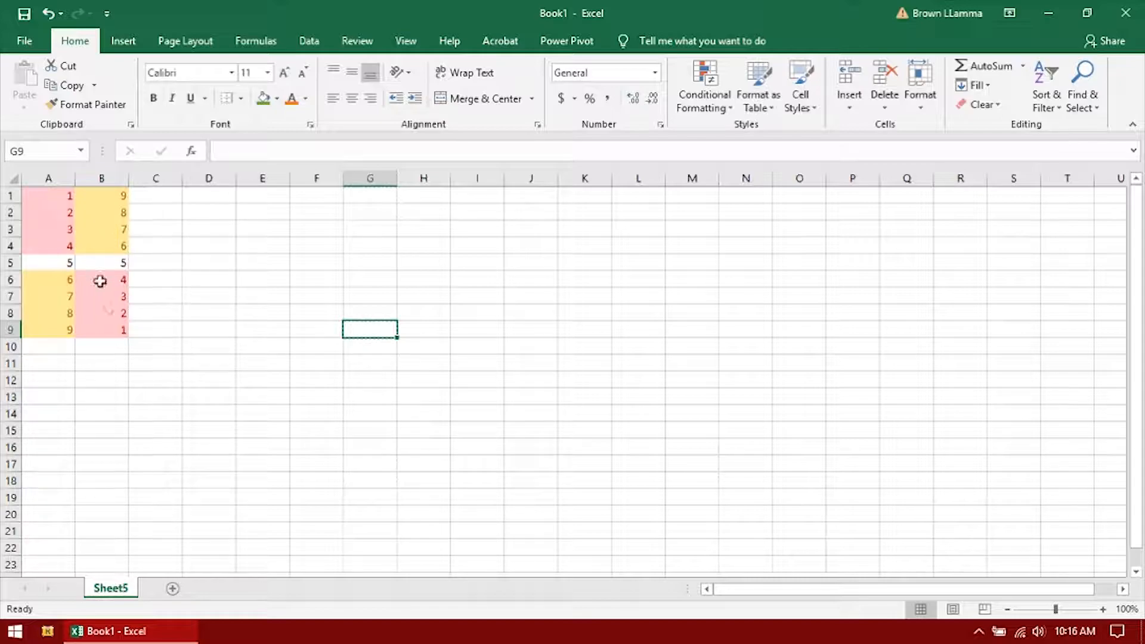
{"action": "left_click_drag", "start_coordinate": [105, 327], "coordinate": [60, 259]}
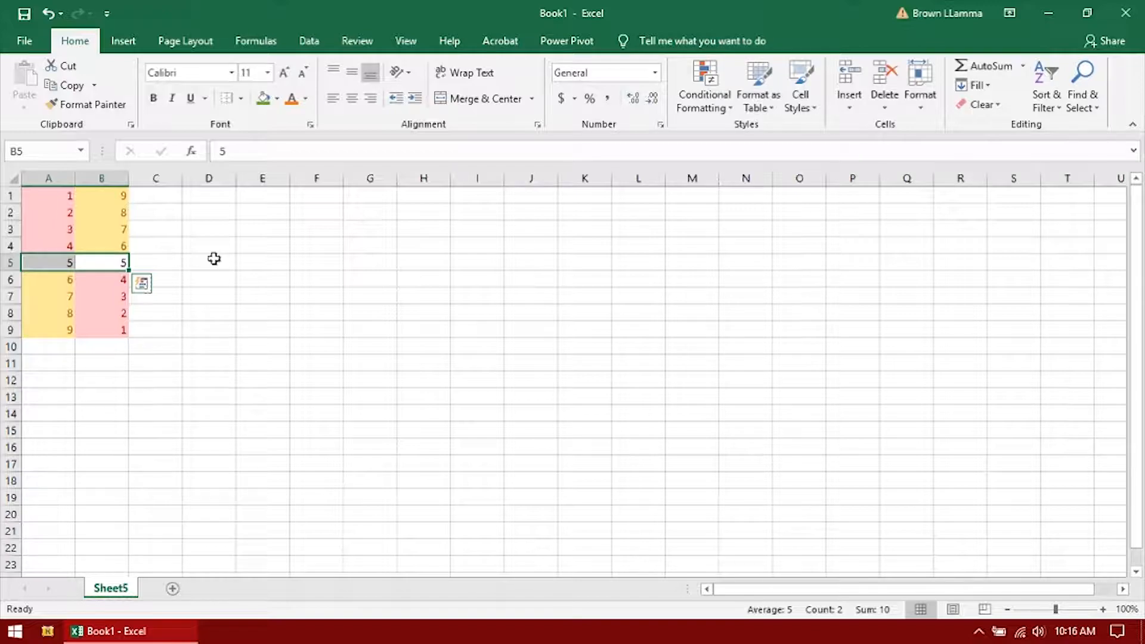
Step: Add a conditional formatting rule giving cells in A1:B9 equal to 5 Green Fill with Dark Green Text
{"action": "left_click_drag", "start_coordinate": [46, 194], "coordinate": [105, 329]}
{"action": "left_click", "coordinate": [703, 97]}
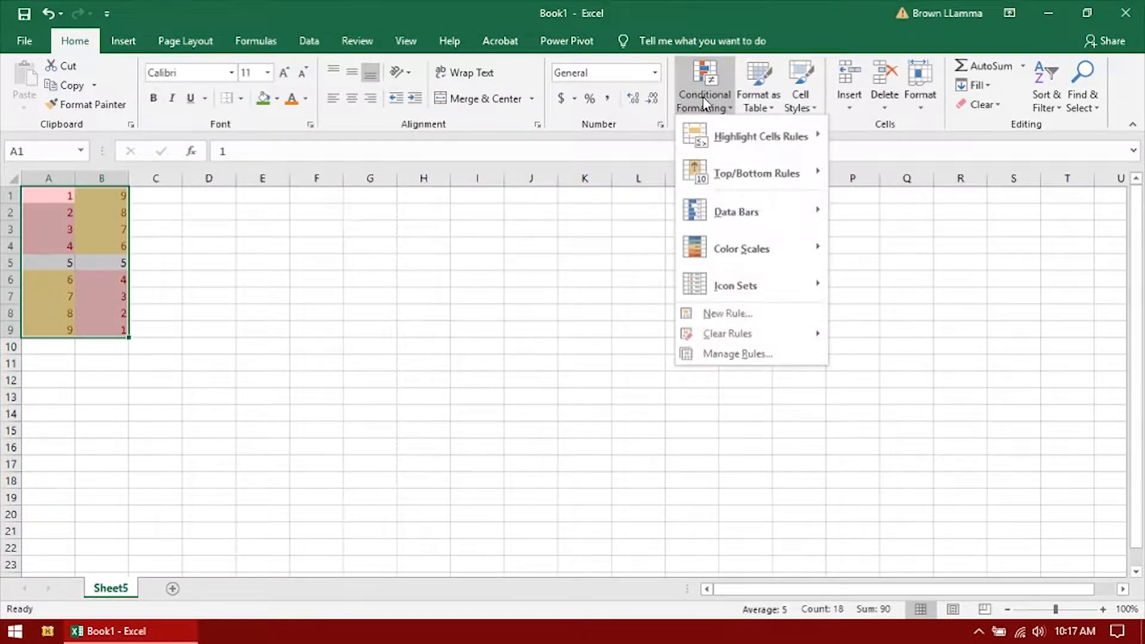
{"action": "mouse_move", "coordinate": [705, 134]}
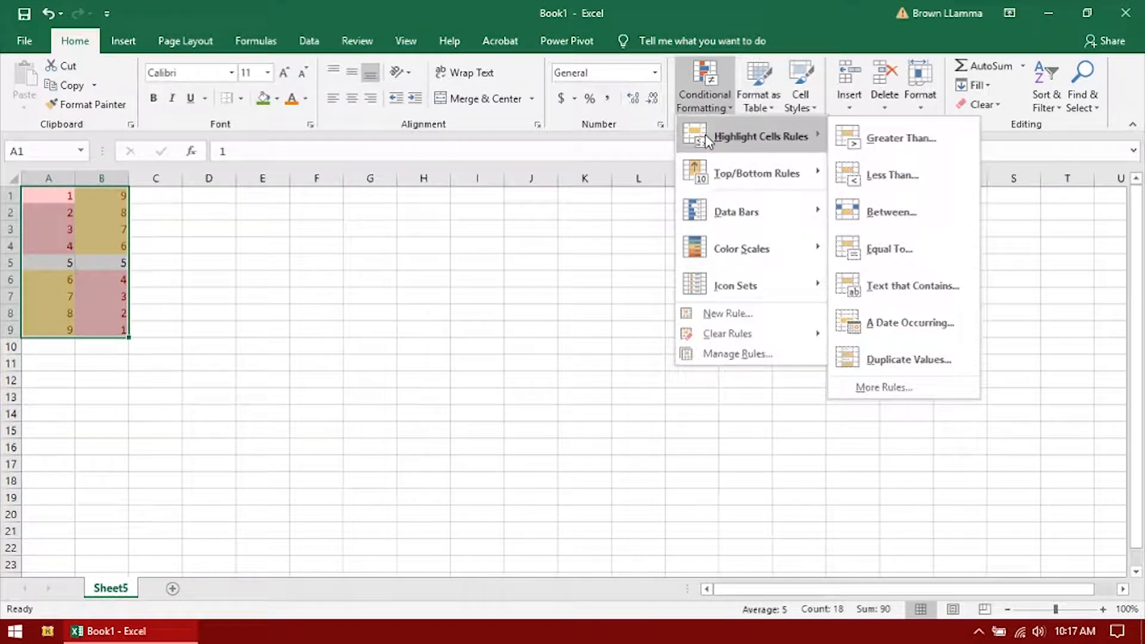
{"action": "left_click", "coordinate": [890, 245]}
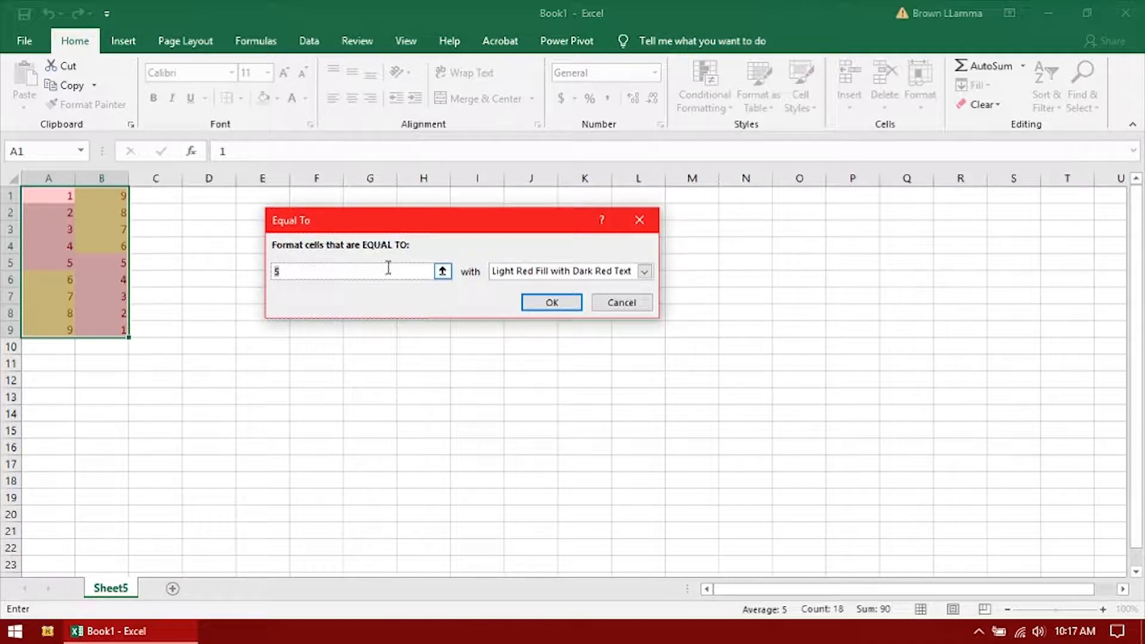
{"action": "left_click", "coordinate": [645, 272]}
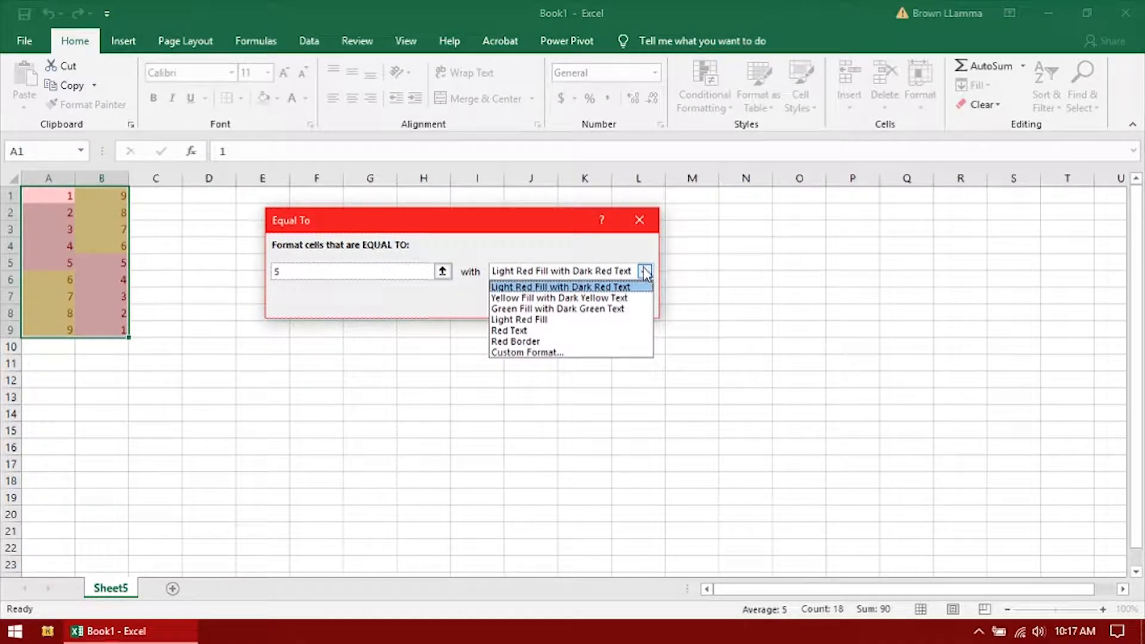
{"action": "left_click", "coordinate": [553, 309]}
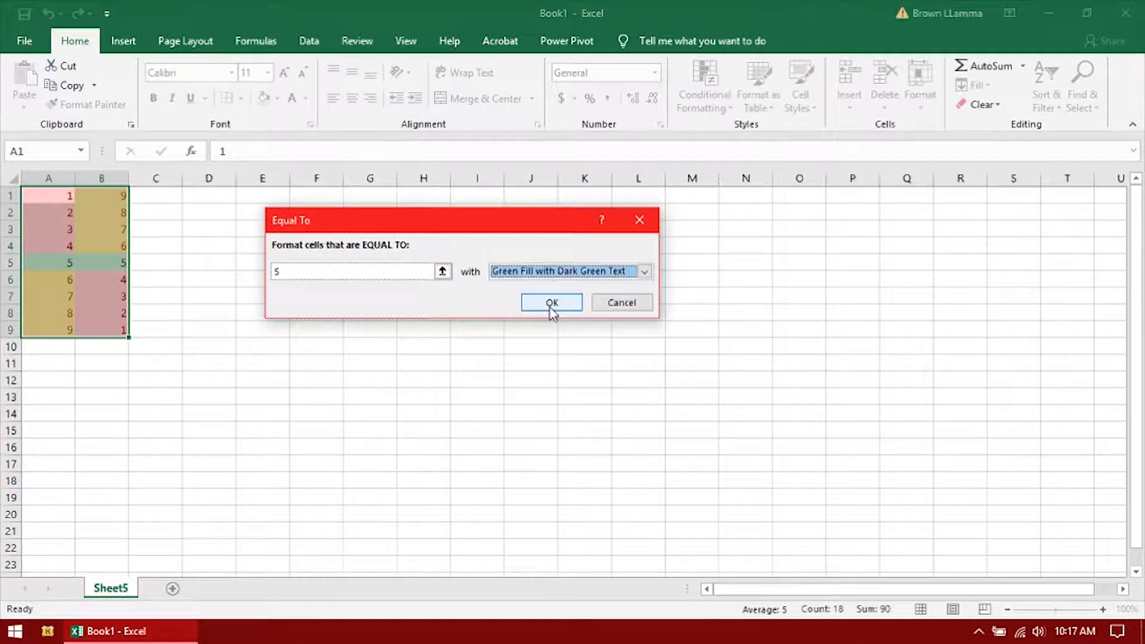
{"action": "left_click", "coordinate": [552, 302]}
{"action": "left_click", "coordinate": [215, 332]}
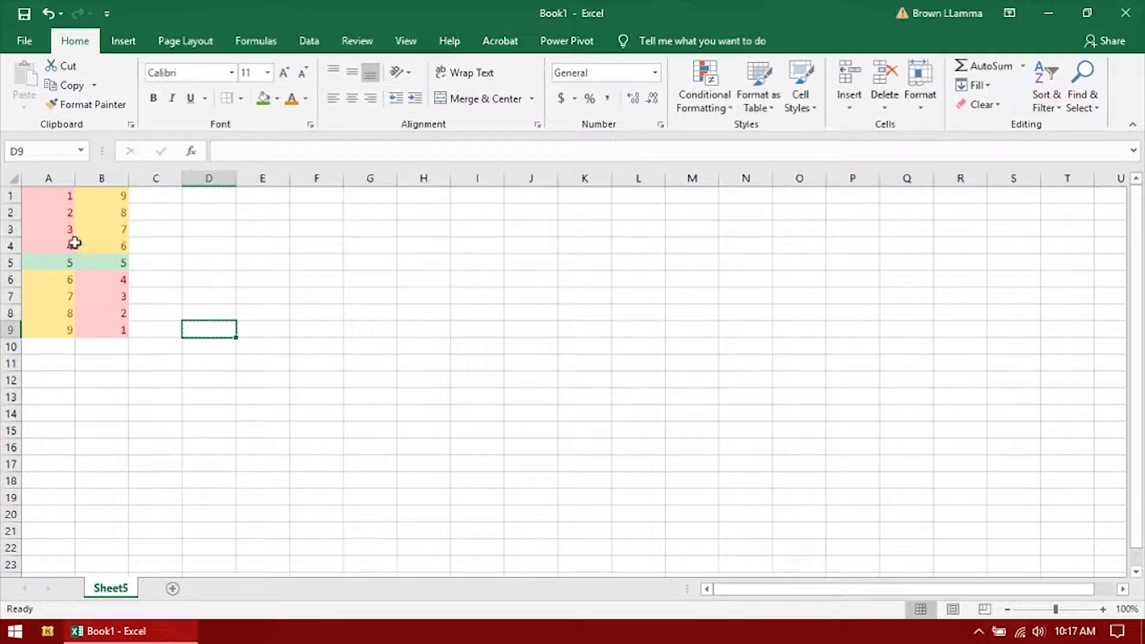
Step: Look over the highlighted ranges and enter 12, 13, 4, 2, 5 and 5 below the list in A10:A15
{"action": "left_click_drag", "start_coordinate": [58, 203], "coordinate": [52, 235]}
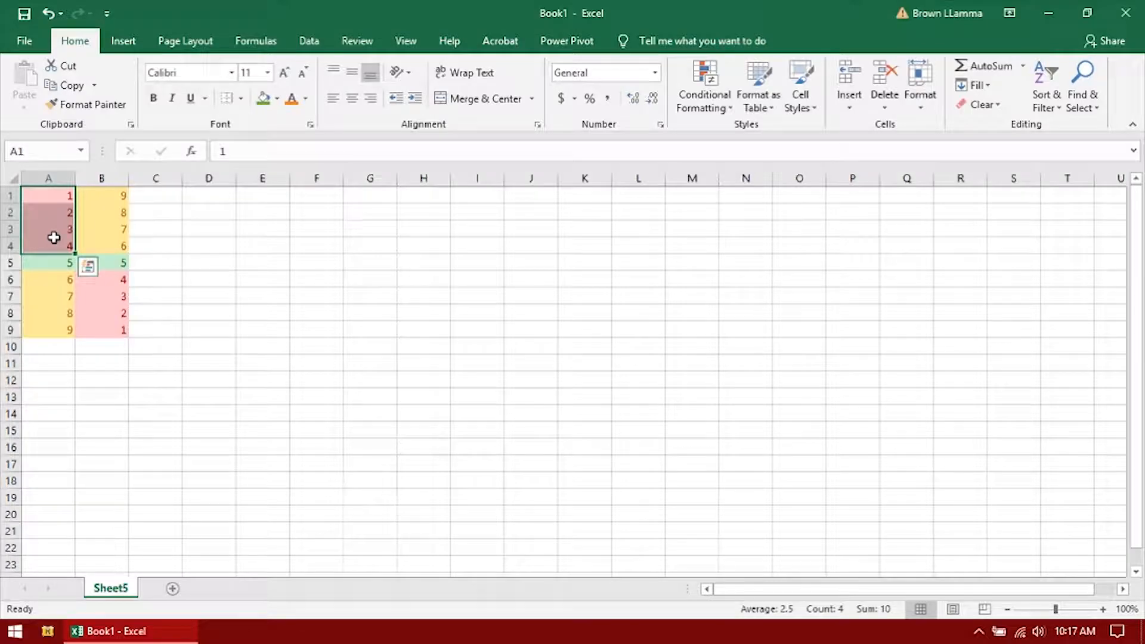
{"action": "left_click_drag", "start_coordinate": [100, 246], "coordinate": [94, 187]}
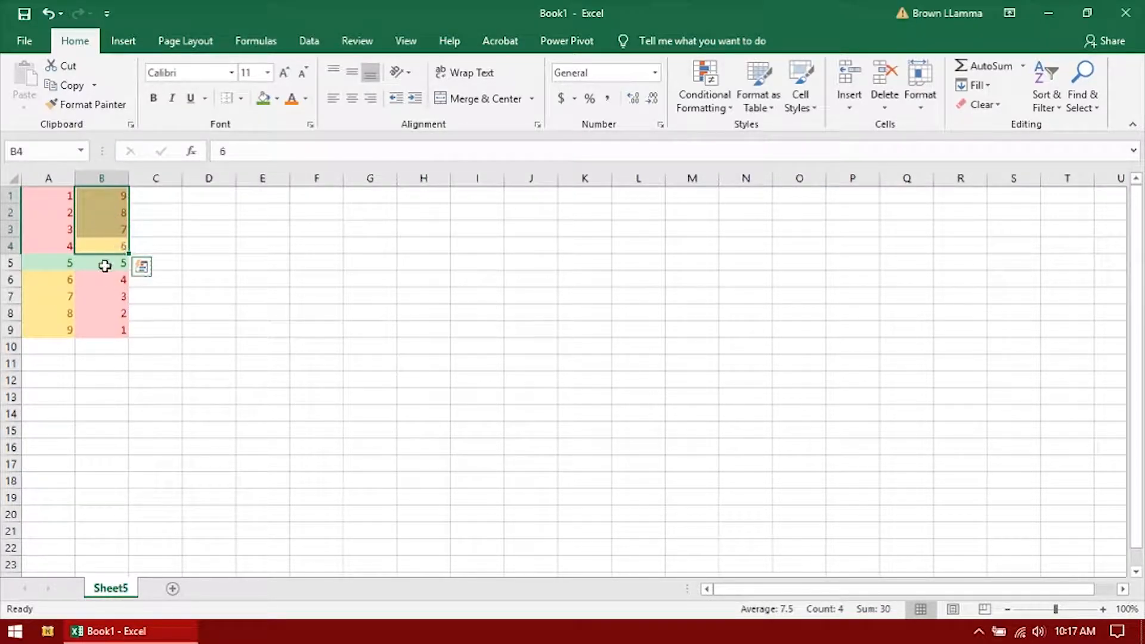
{"action": "left_click_drag", "start_coordinate": [104, 266], "coordinate": [48, 261]}
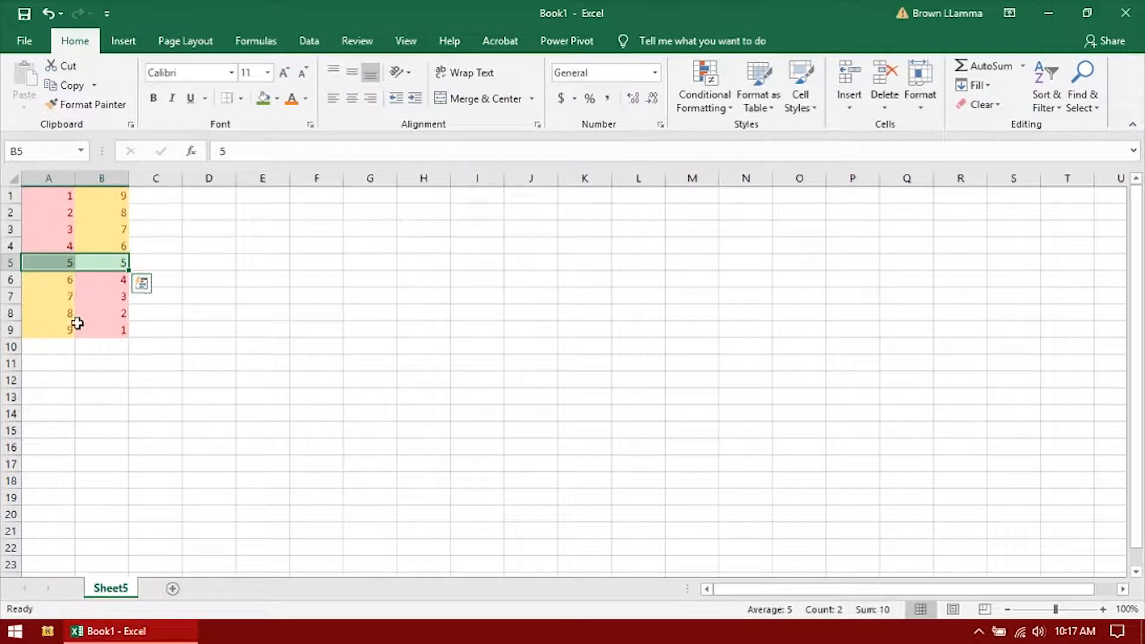
{"action": "left_click", "coordinate": [62, 349]}
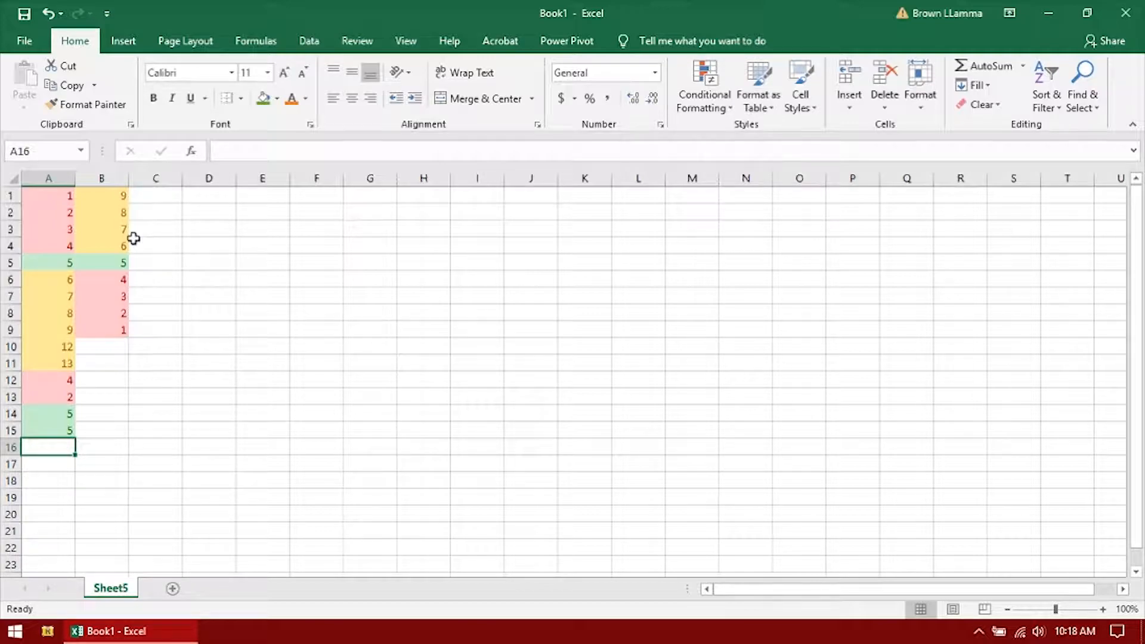
Step: Open the Conditional Formatting Rules Manager and compare the rules for Current Selection with those for This Worksheet
{"action": "left_click", "coordinate": [715, 107]}
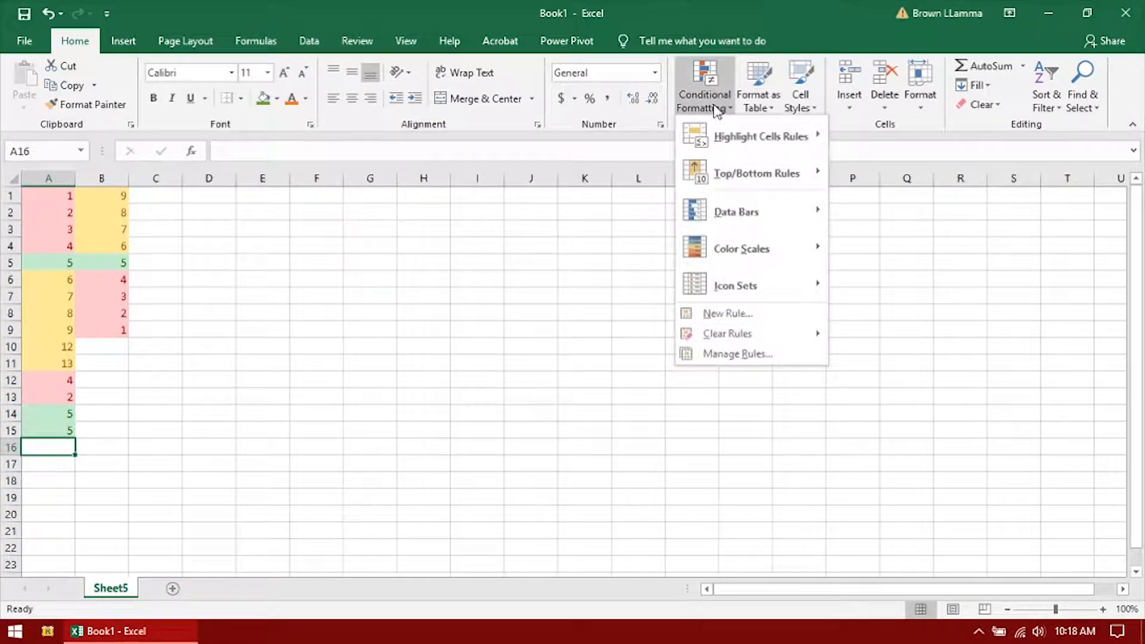
{"action": "mouse_move", "coordinate": [778, 173]}
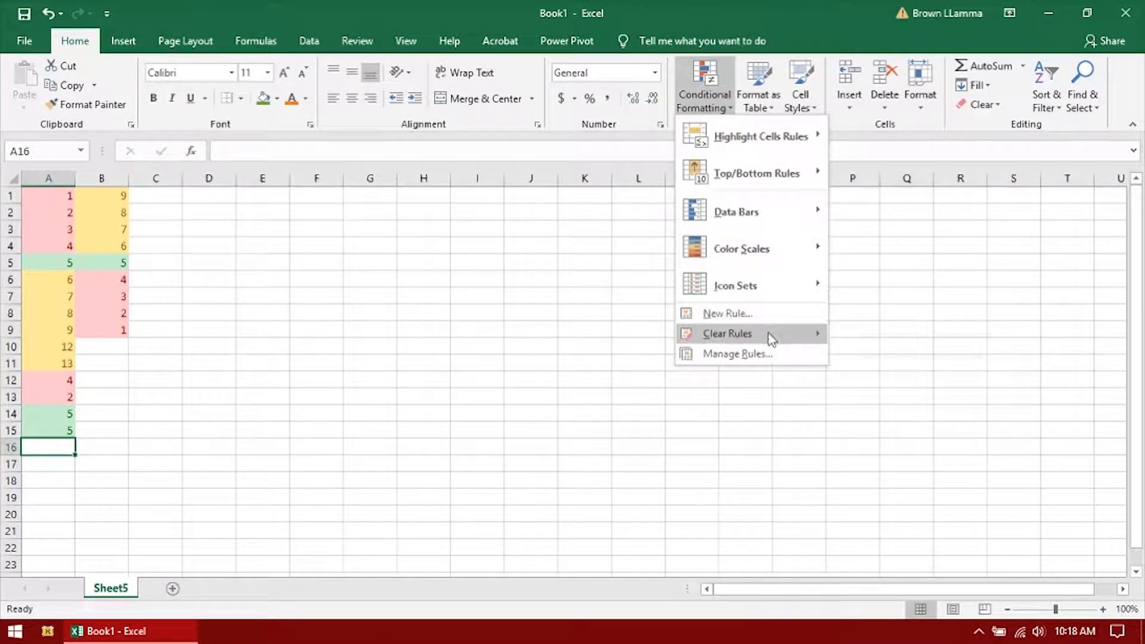
{"action": "mouse_move", "coordinate": [795, 335]}
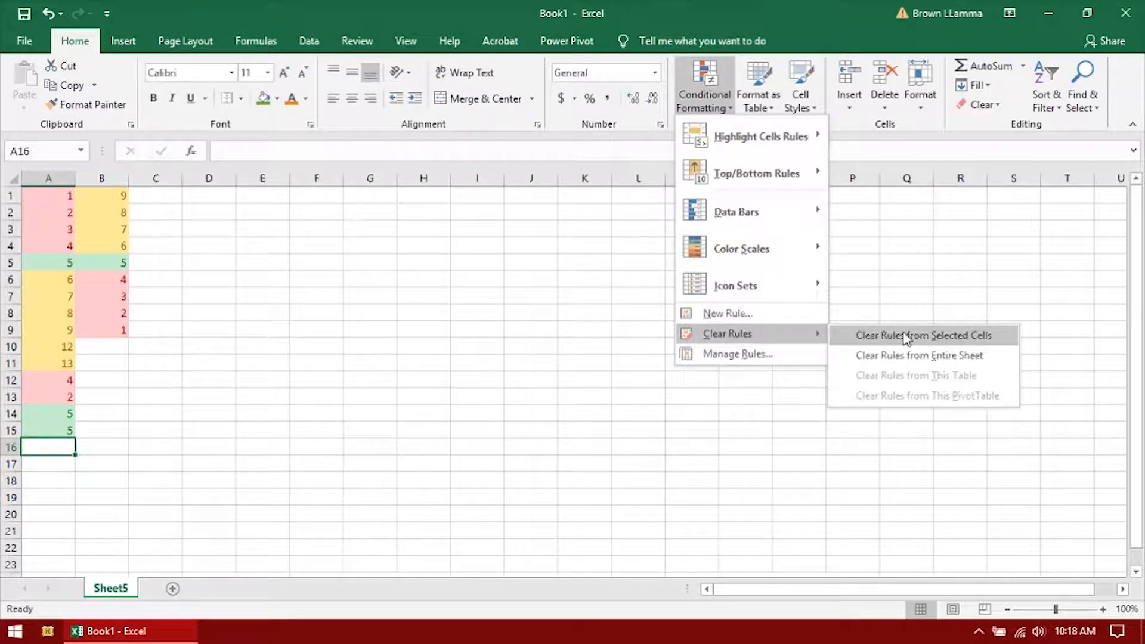
{"action": "left_click", "coordinate": [733, 355]}
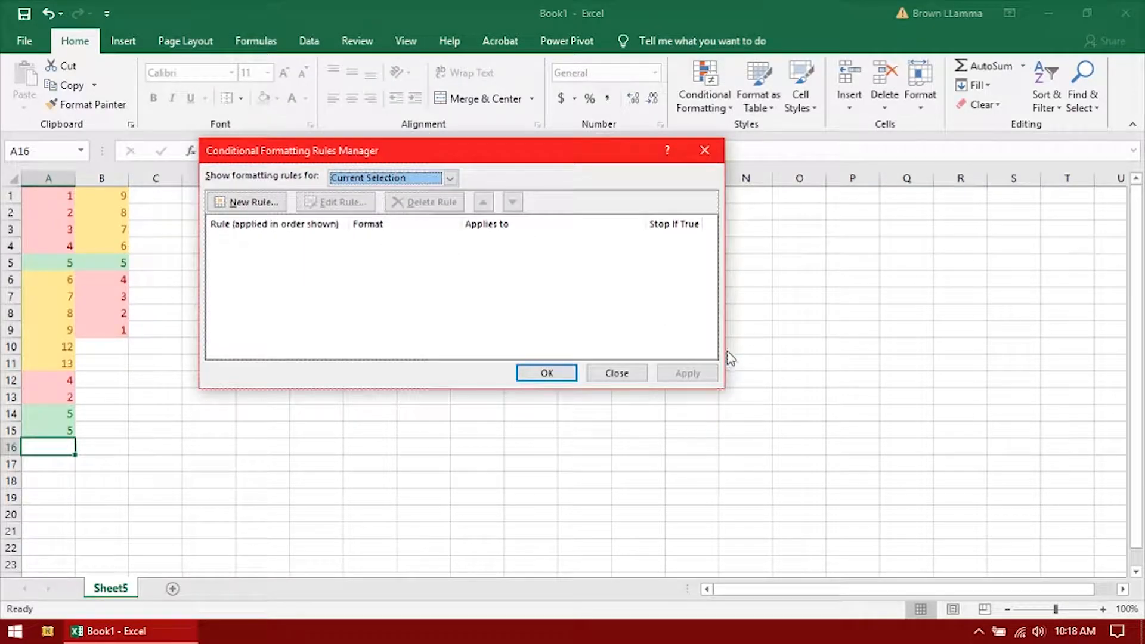
{"action": "left_click", "coordinate": [451, 179]}
{"action": "left_click", "coordinate": [376, 203]}
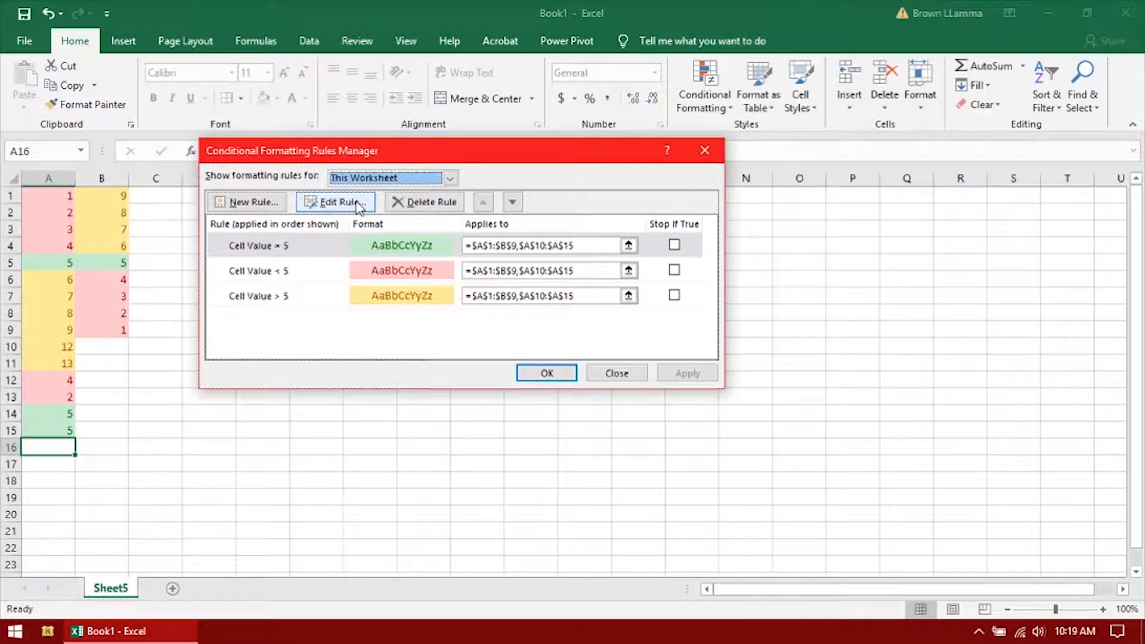
{"action": "left_click", "coordinate": [451, 178]}
{"action": "left_click", "coordinate": [372, 190]}
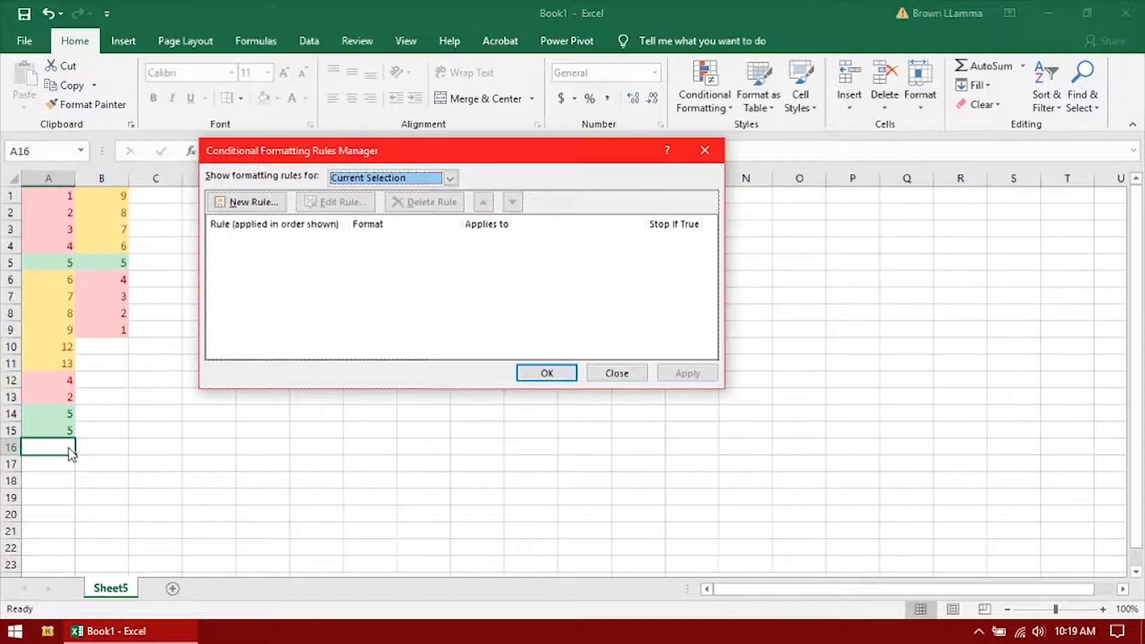
{"action": "left_click", "coordinate": [416, 178]}
{"action": "left_click", "coordinate": [416, 199]}
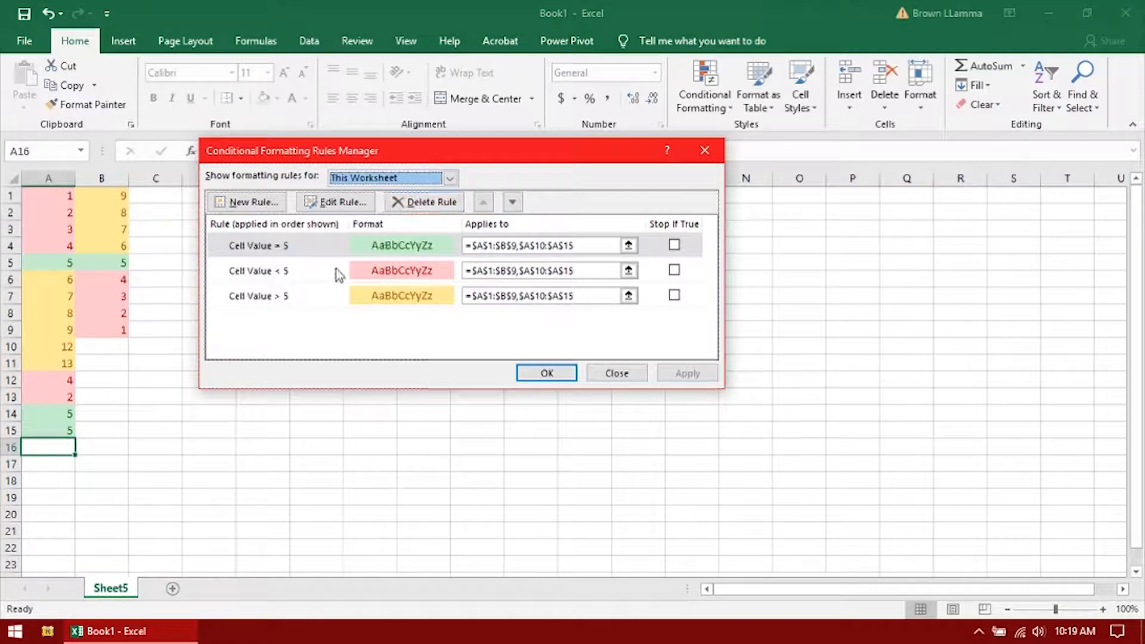
Step: Edit the less-than-5 conditional formatting rule to use light blue font color, apply it, and check the affected cells
{"action": "left_click", "coordinate": [671, 244]}
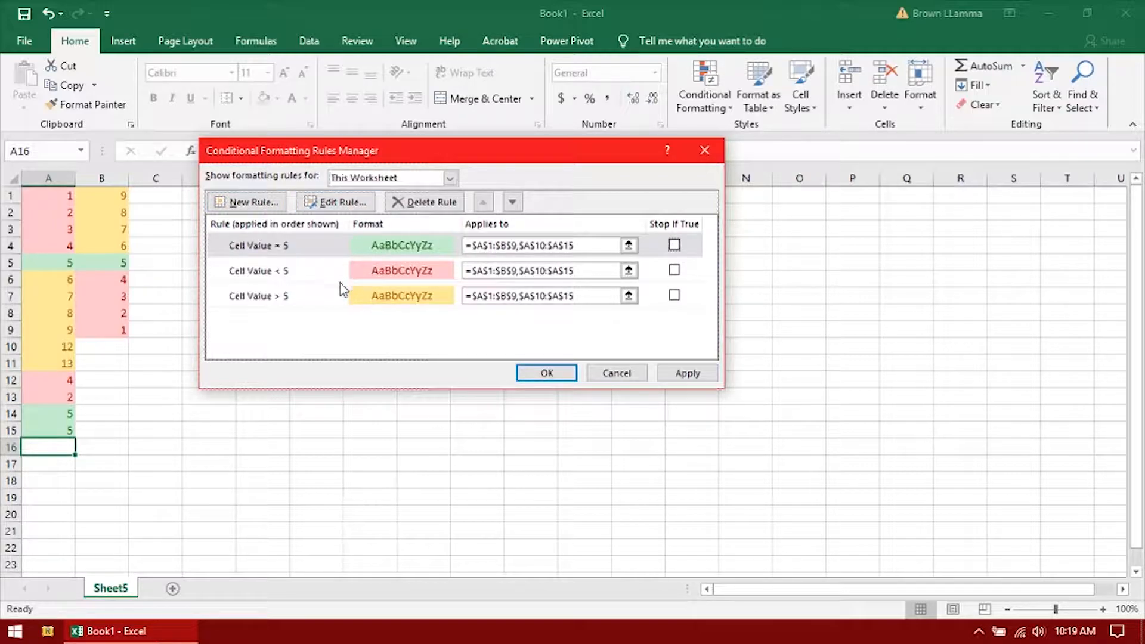
{"action": "left_click", "coordinate": [276, 273]}
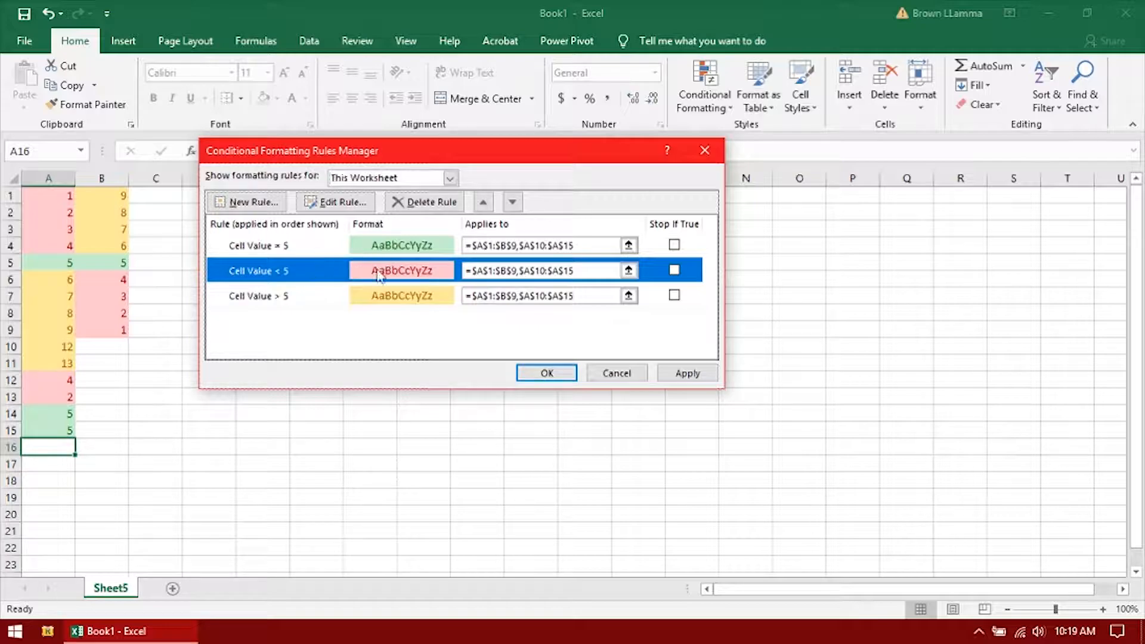
{"action": "left_click", "coordinate": [345, 203]}
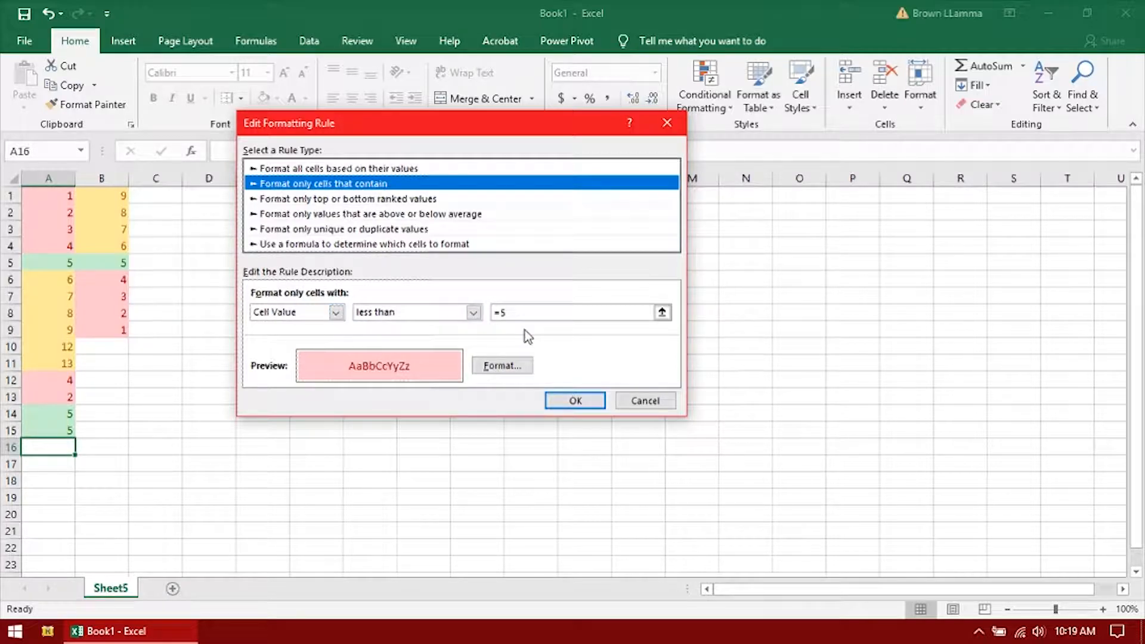
{"action": "left_click", "coordinate": [517, 365]}
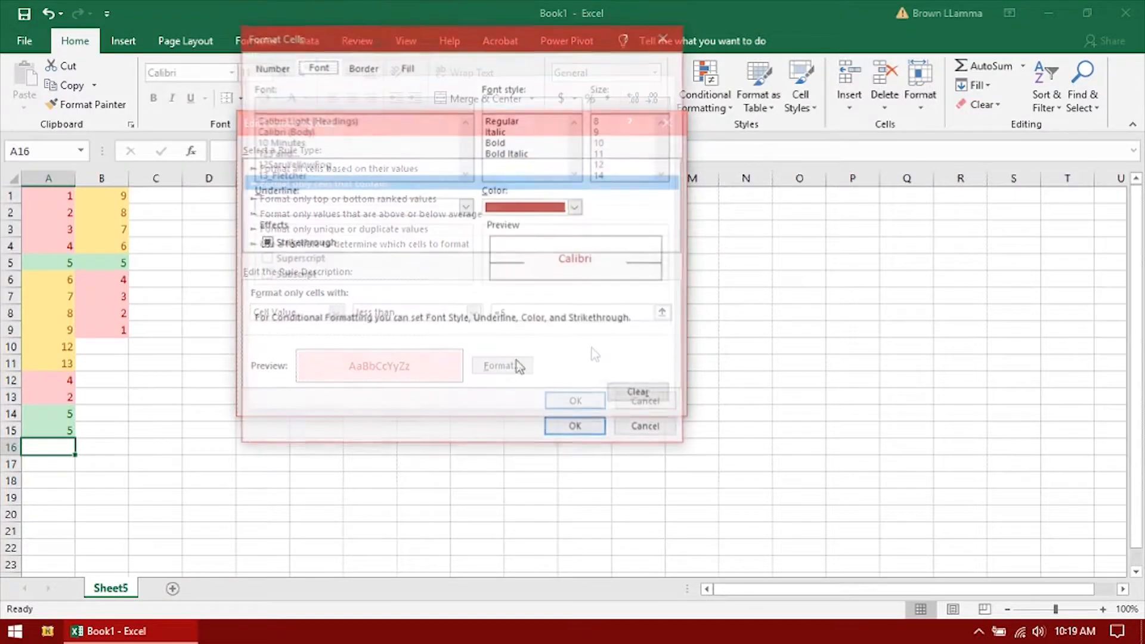
{"action": "left_click", "coordinate": [575, 207]}
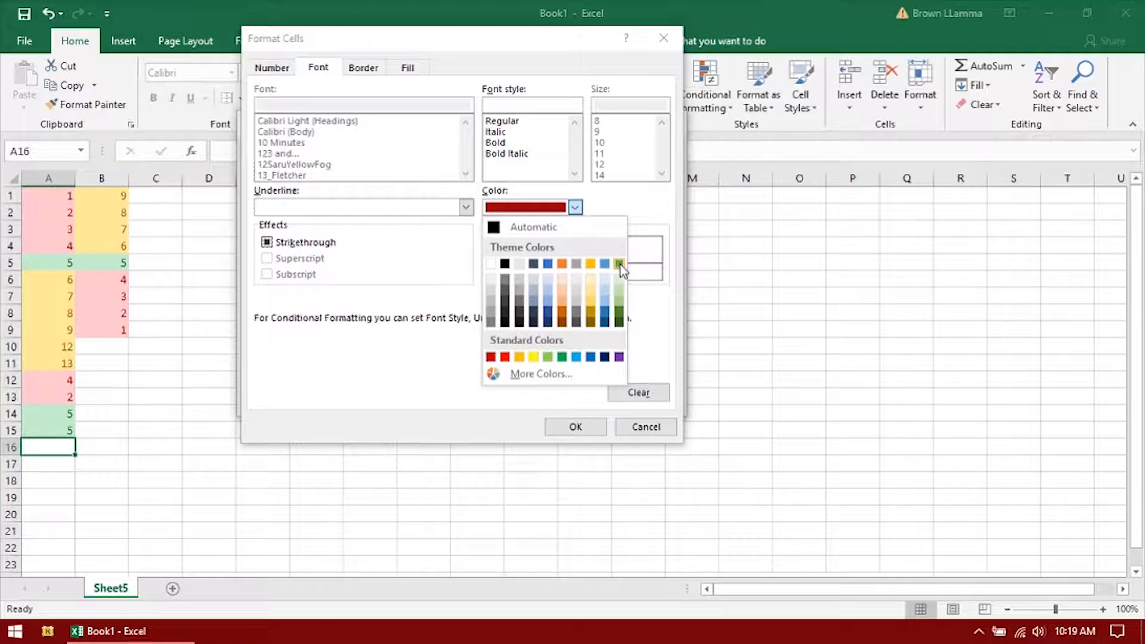
{"action": "left_click", "coordinate": [577, 356]}
{"action": "left_click", "coordinate": [573, 426]}
{"action": "left_click", "coordinate": [557, 405]}
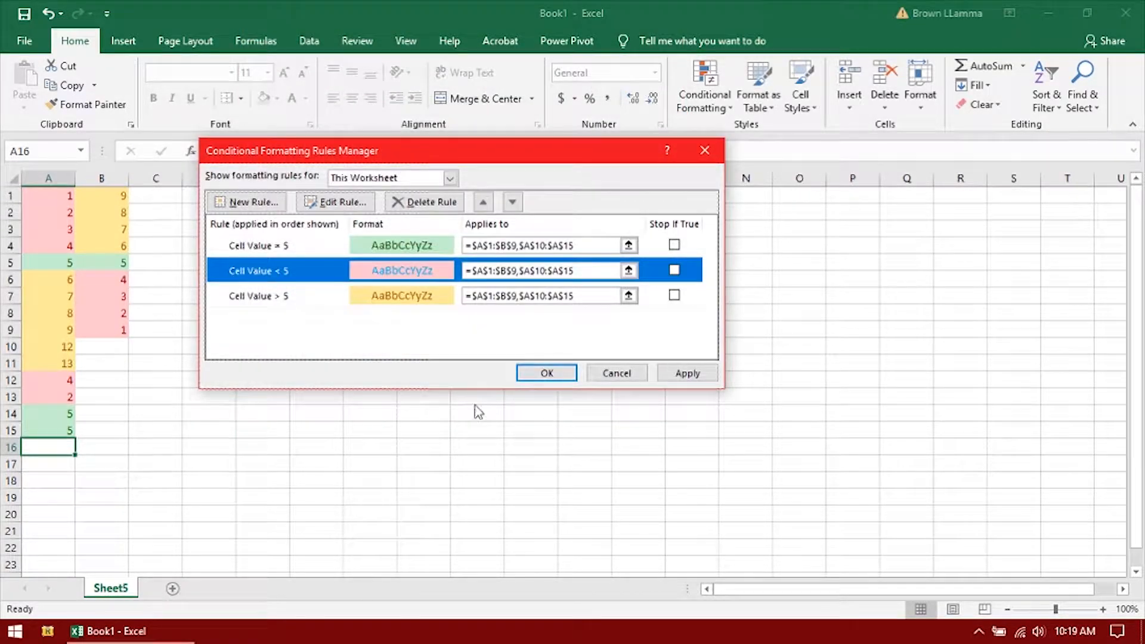
{"action": "left_click", "coordinate": [540, 373]}
{"action": "left_click_drag", "start_coordinate": [67, 198], "coordinate": [67, 244]}
{"action": "left_click_drag", "start_coordinate": [122, 280], "coordinate": [122, 330]}
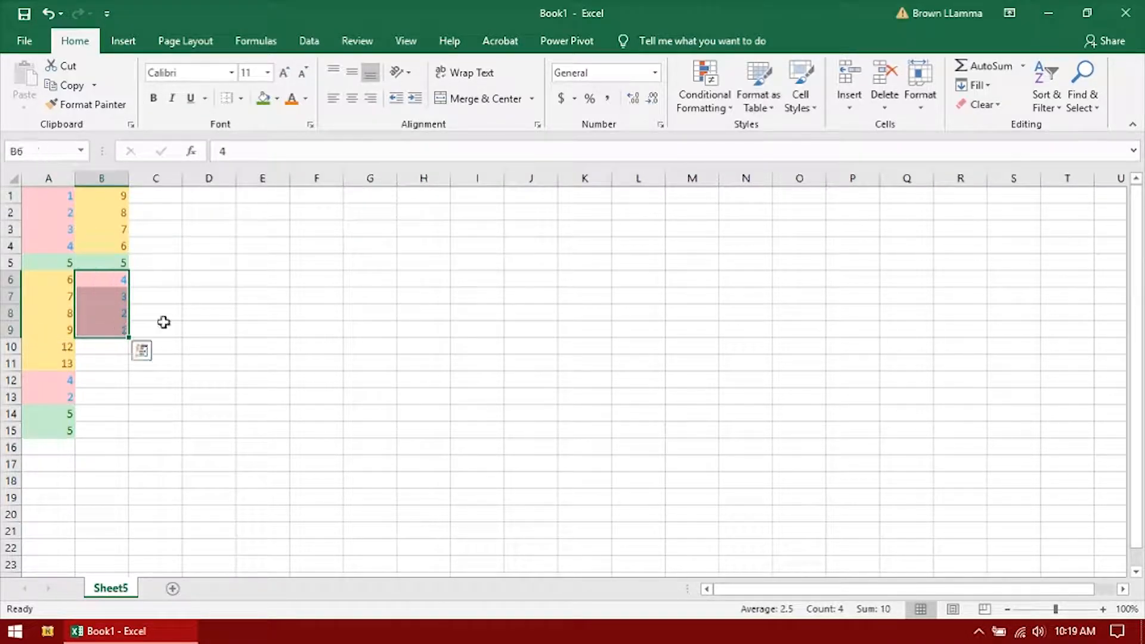
{"action": "left_click", "coordinate": [333, 312]}
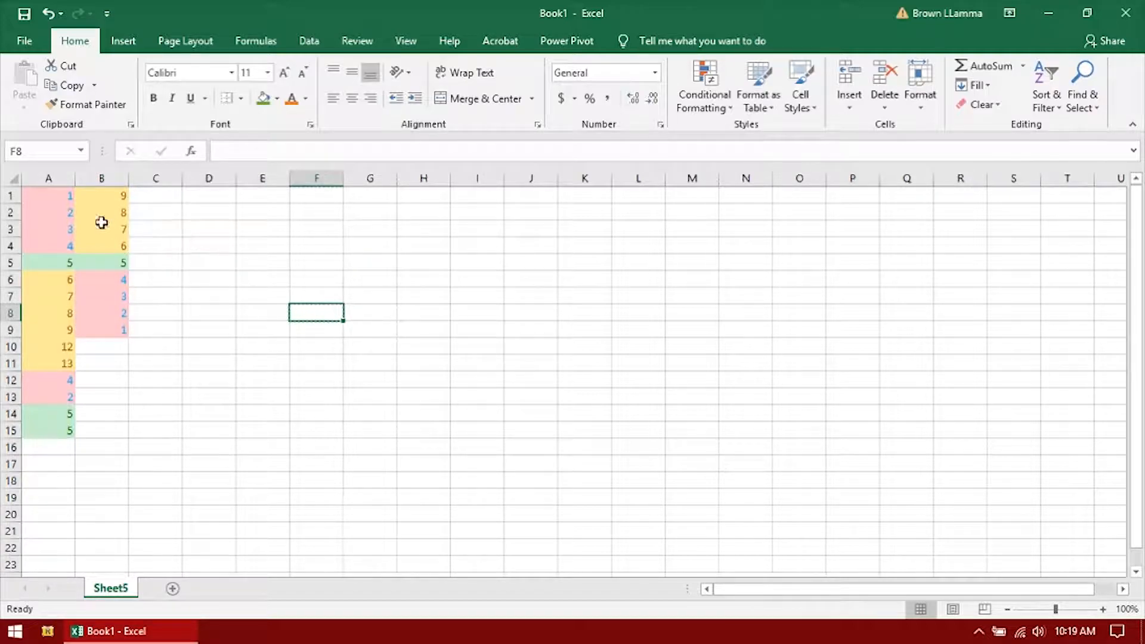
Step: Format A1:B15 as a table with the blue Medium style, treating the first row as headers
{"action": "left_click_drag", "start_coordinate": [60, 198], "coordinate": [88, 426]}
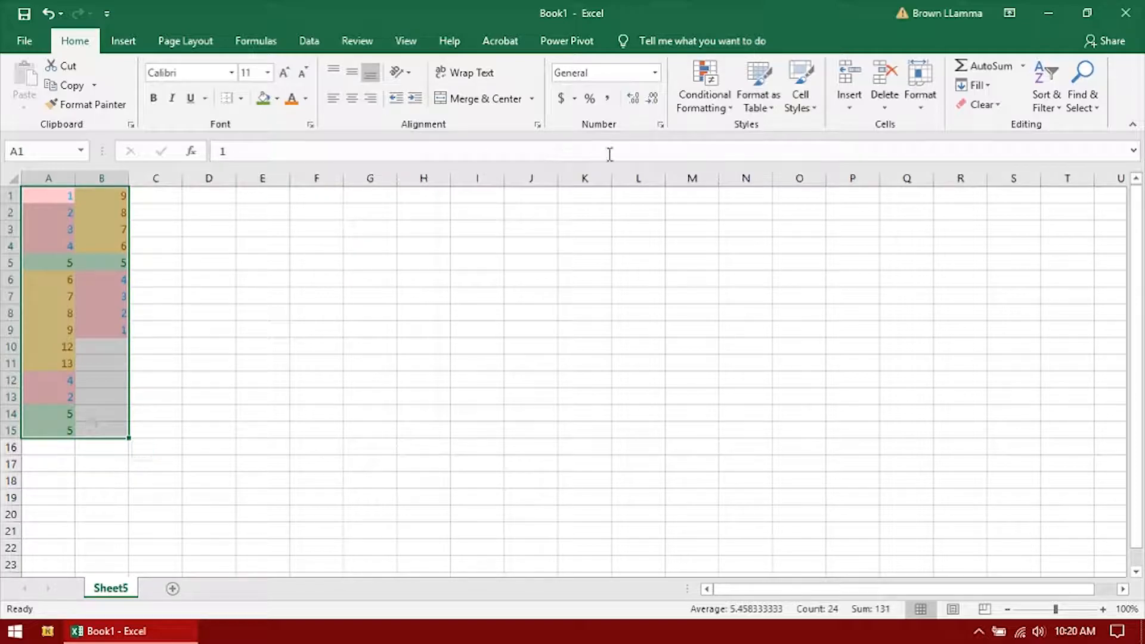
{"action": "left_click", "coordinate": [773, 113]}
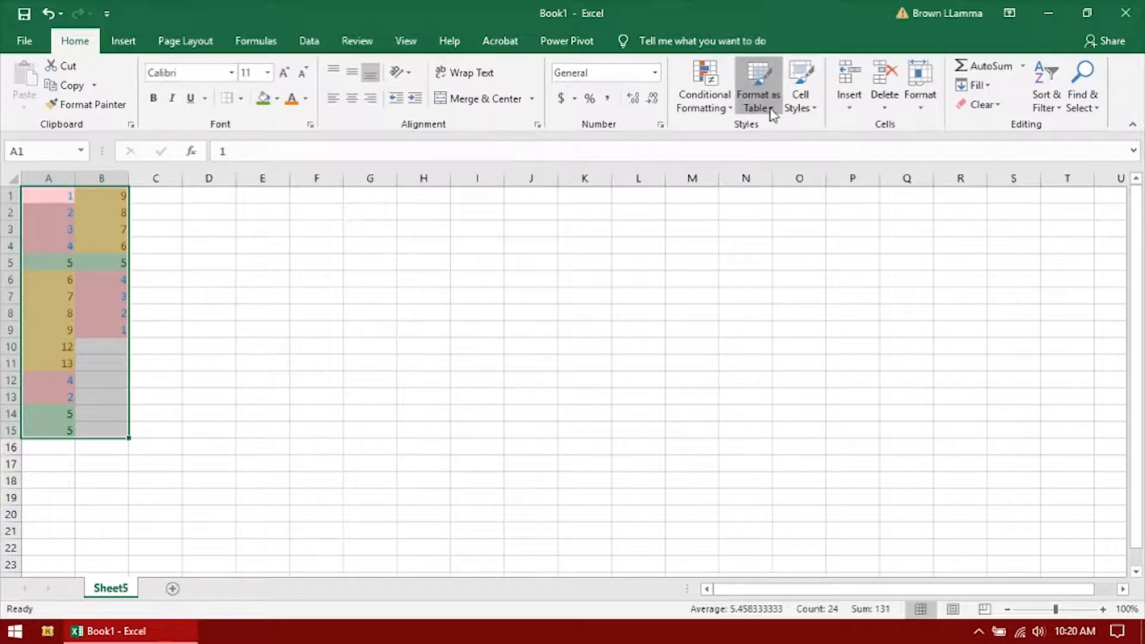
{"action": "left_click", "coordinate": [45, 197]}
{"action": "left_click_drag", "start_coordinate": [46, 197], "coordinate": [87, 431]}
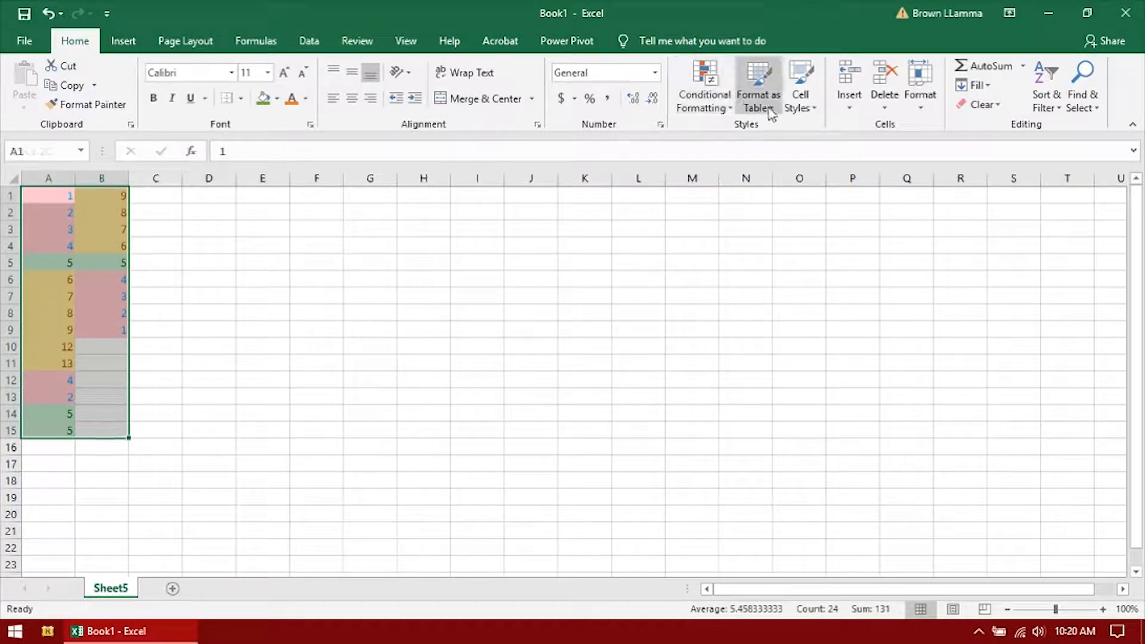
{"action": "left_click", "coordinate": [770, 108]}
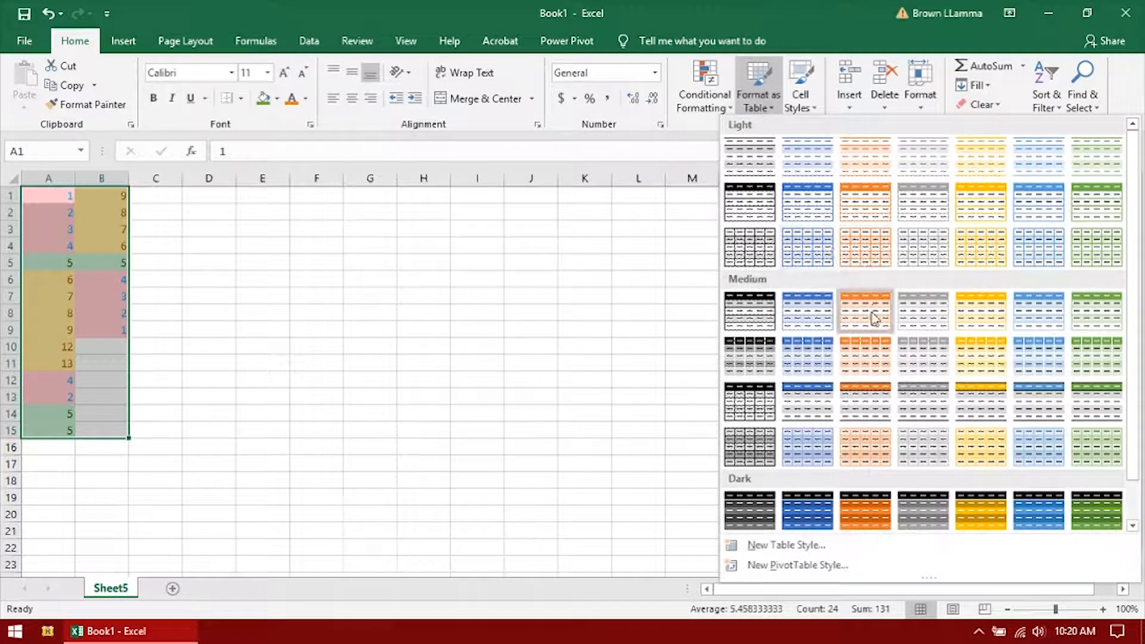
{"action": "left_click", "coordinate": [825, 326]}
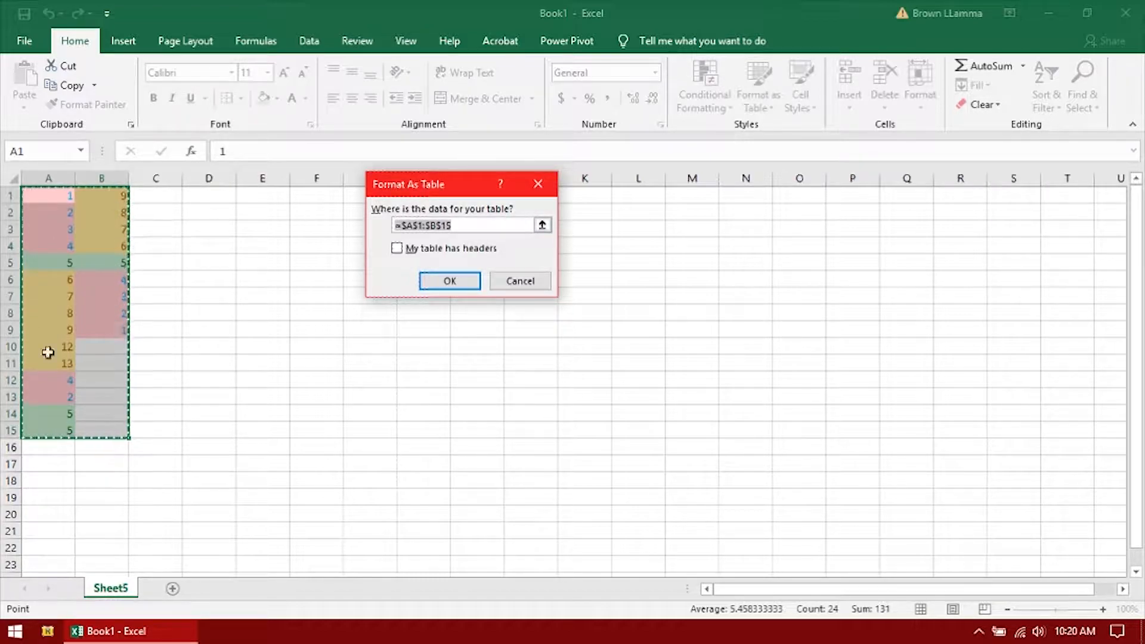
{"action": "left_click", "coordinate": [397, 248]}
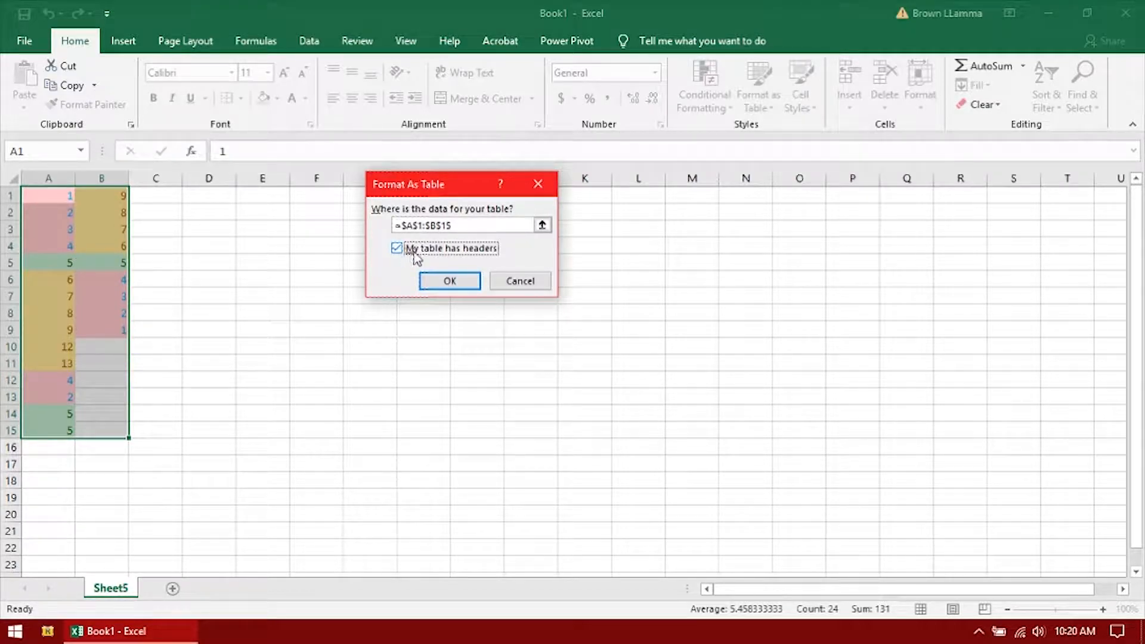
{"action": "left_click", "coordinate": [452, 280]}
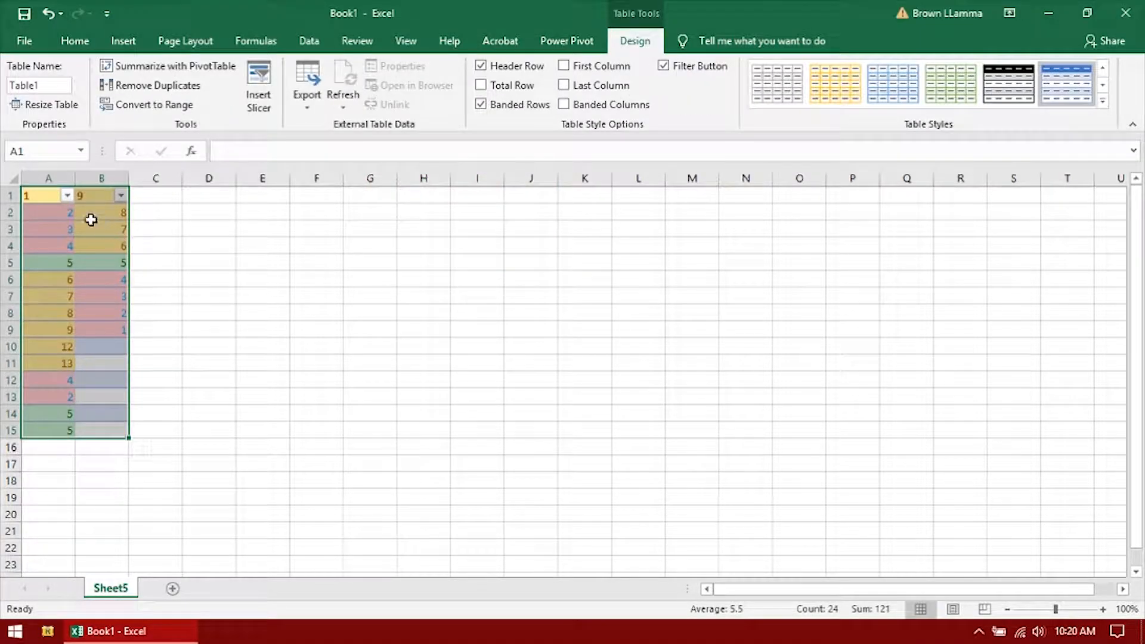
Step: Inspect the table's header cells and the first column's filter list, and undo the table formatting
{"action": "left_click", "coordinate": [46, 197]}
{"action": "left_click", "coordinate": [92, 196]}
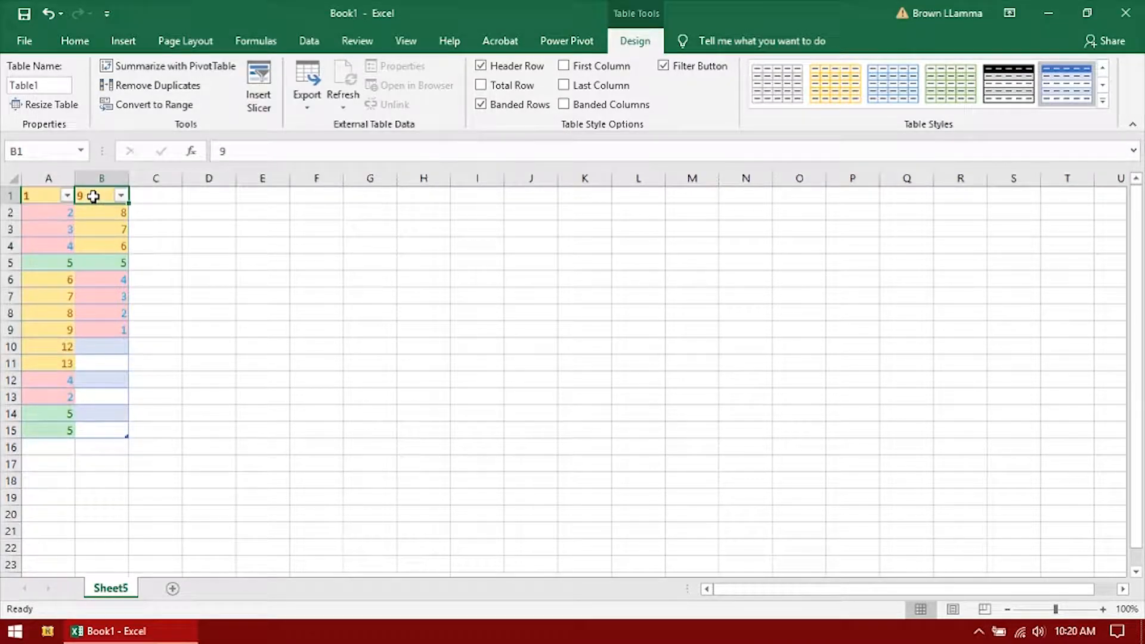
{"action": "left_click", "coordinate": [67, 196]}
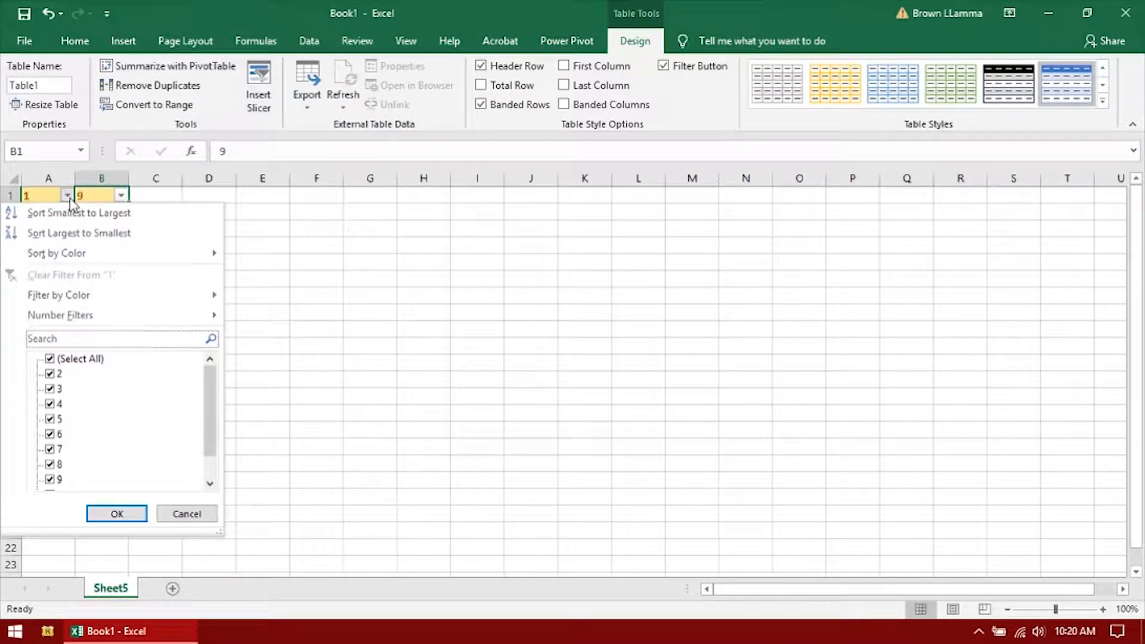
{"action": "scroll", "coordinate": [77, 427], "scroll_direction": "down", "scroll_amount": 1}
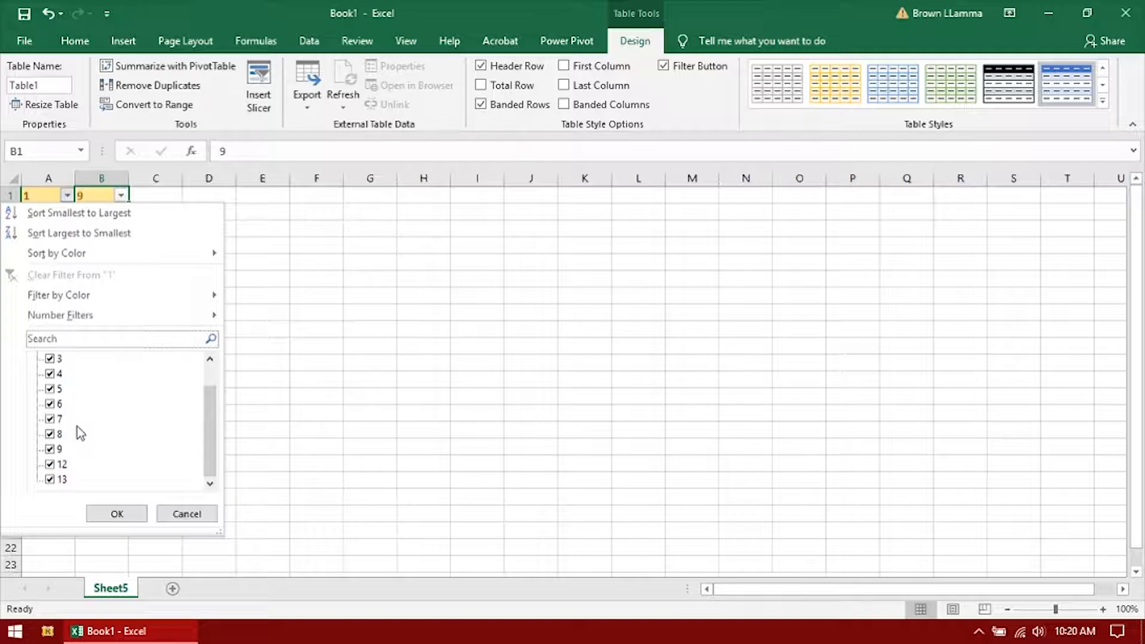
{"action": "scroll", "coordinate": [77, 427], "scroll_direction": "up", "scroll_amount": 1}
{"action": "left_click", "coordinate": [68, 198]}
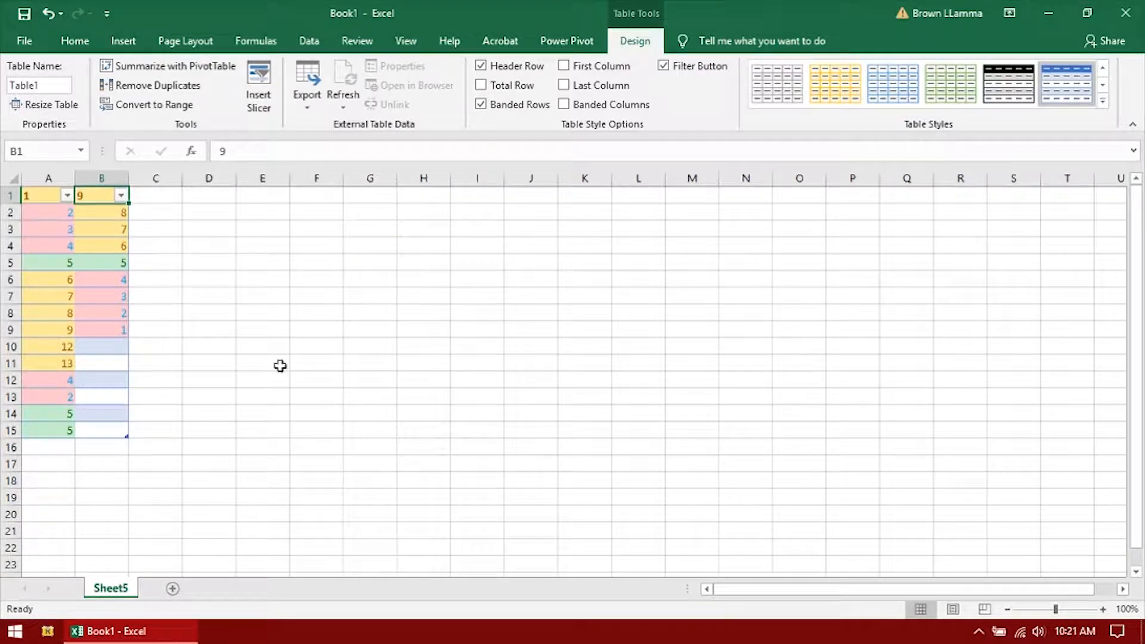
{"action": "key", "text": "ctrl+z"}
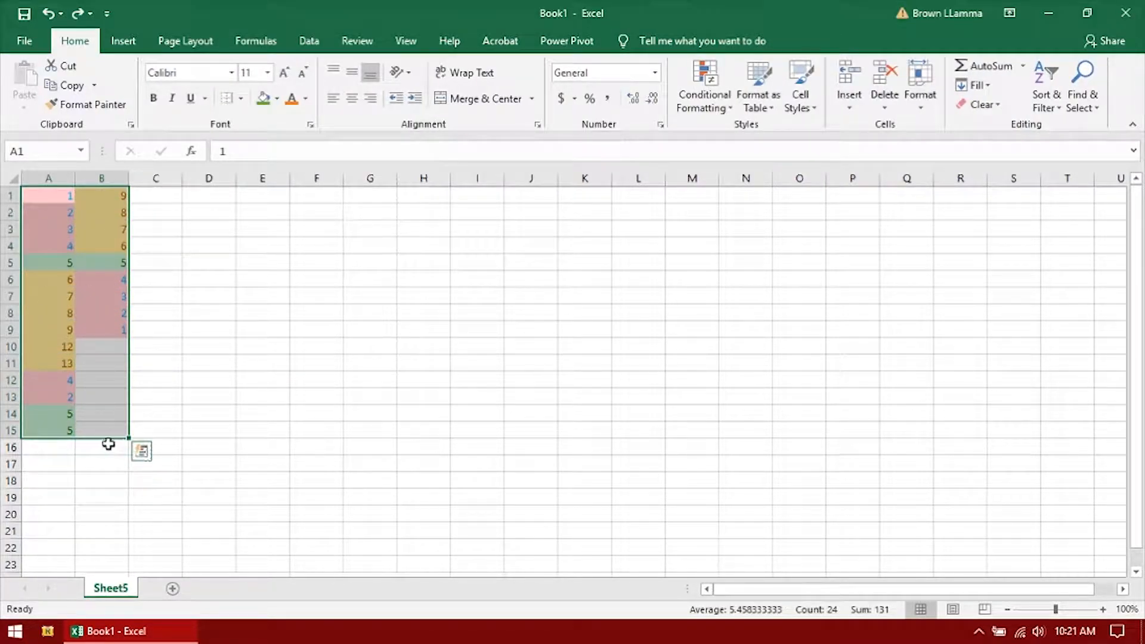
Step: Move the data block down two rows to start at A3 and enter the headers Numbers in A2 and Numbers2 in B2
{"action": "left_click_drag", "start_coordinate": [130, 411], "coordinate": [123, 448]}
{"action": "left_click", "coordinate": [51, 211]}
{"action": "type", "text": "Numbers"}
{"action": "key", "text": "Tab"}
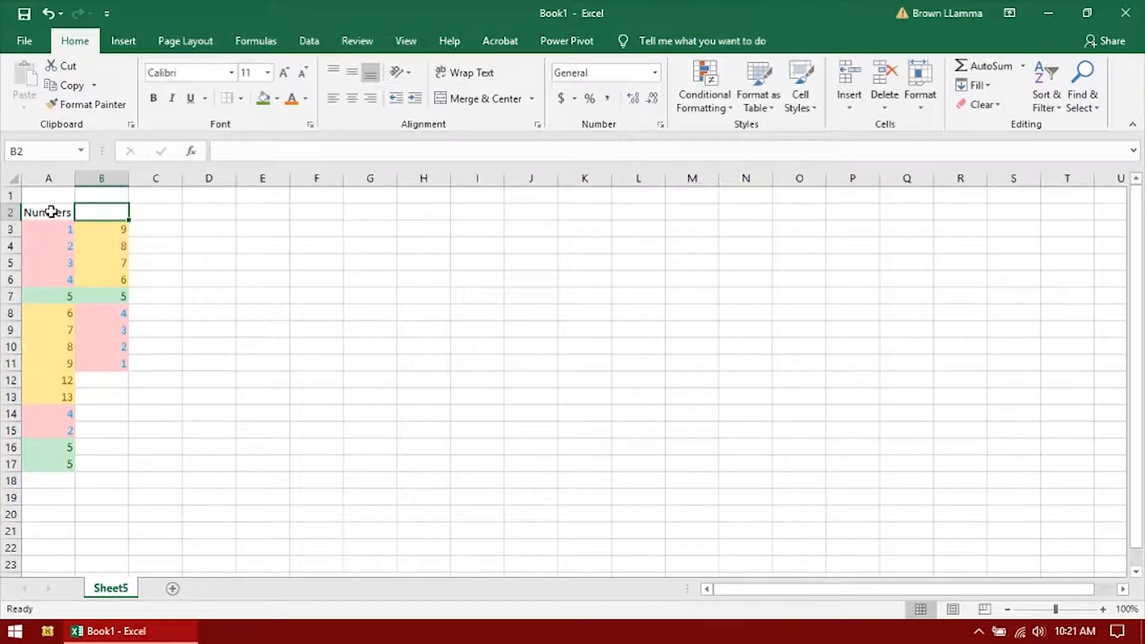
{"action": "type", "text": "Nu"}
{"action": "type", "text": "2"}
{"action": "key", "text": "Return"}
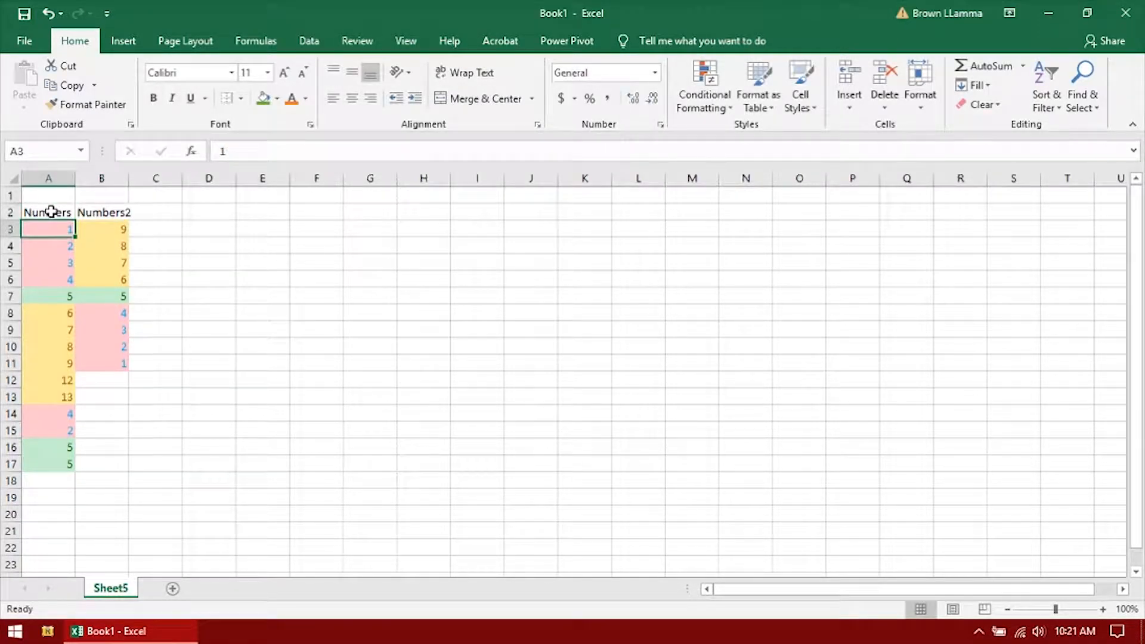
Step: Format A2:B17 as a table with the blue gridded Light style, using the first row as headers
{"action": "left_click", "coordinate": [51, 212]}
{"action": "left_click_drag", "start_coordinate": [63, 213], "coordinate": [109, 463]}
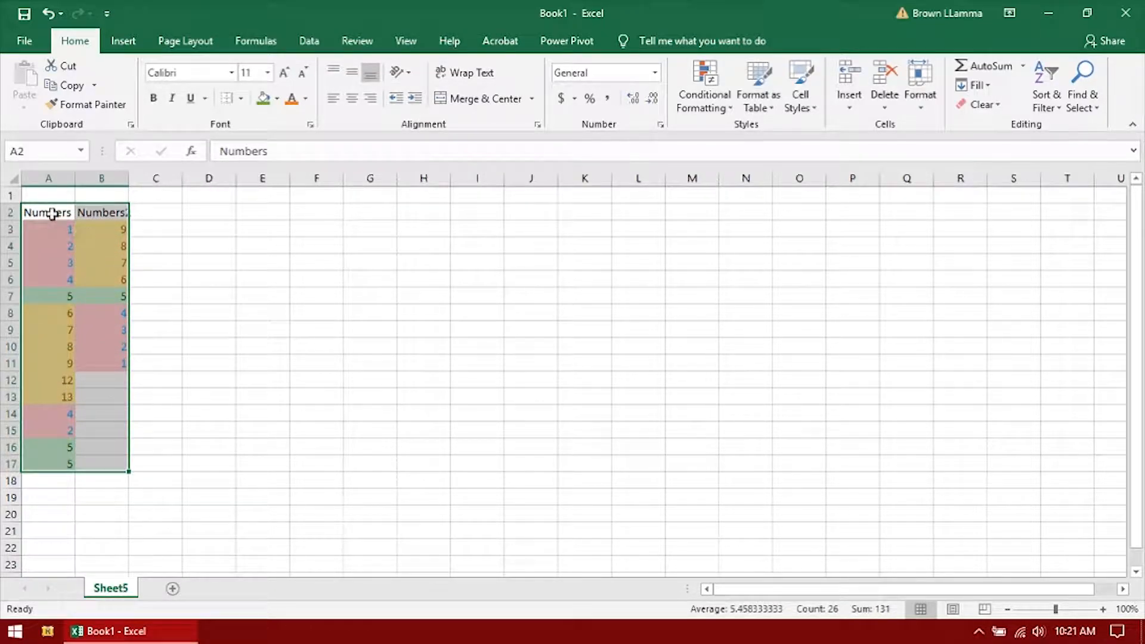
{"action": "left_click", "coordinate": [753, 114]}
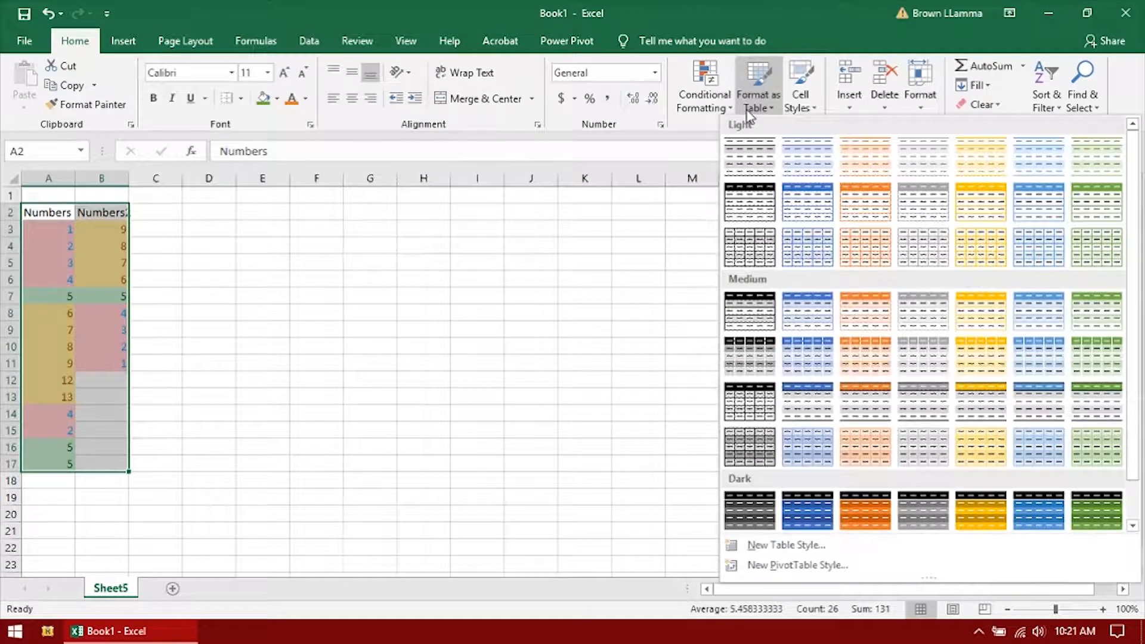
{"action": "left_click", "coordinate": [817, 248]}
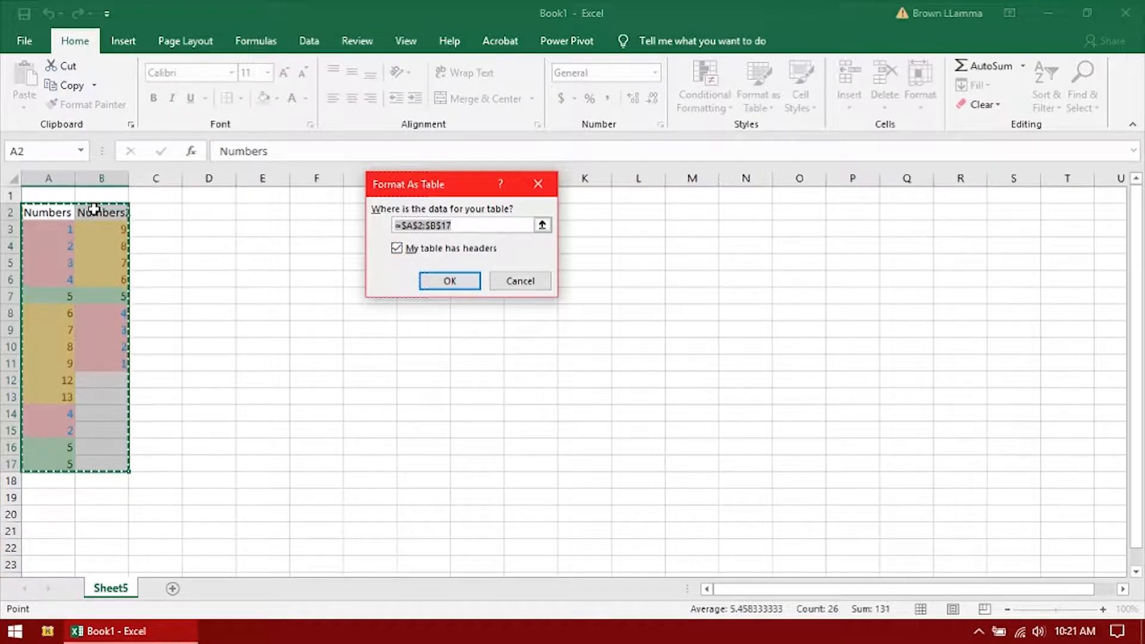
{"action": "left_click", "coordinate": [442, 280]}
Step: Open the sort and filter options of the table's Numbers column
{"action": "left_click", "coordinate": [58, 231]}
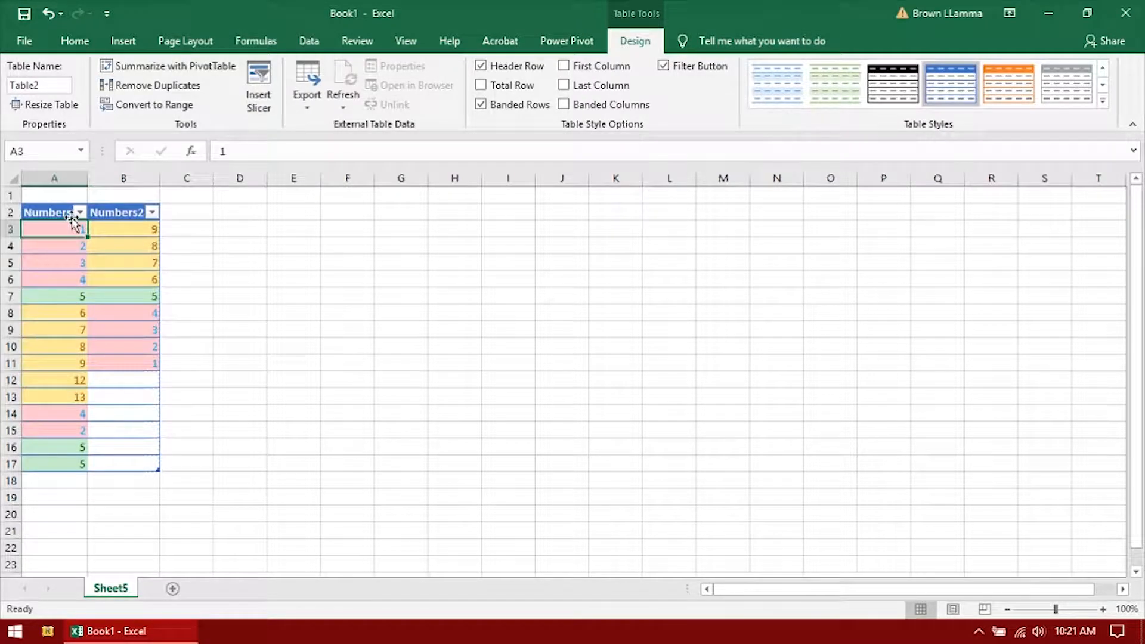
{"action": "left_click", "coordinate": [81, 212]}
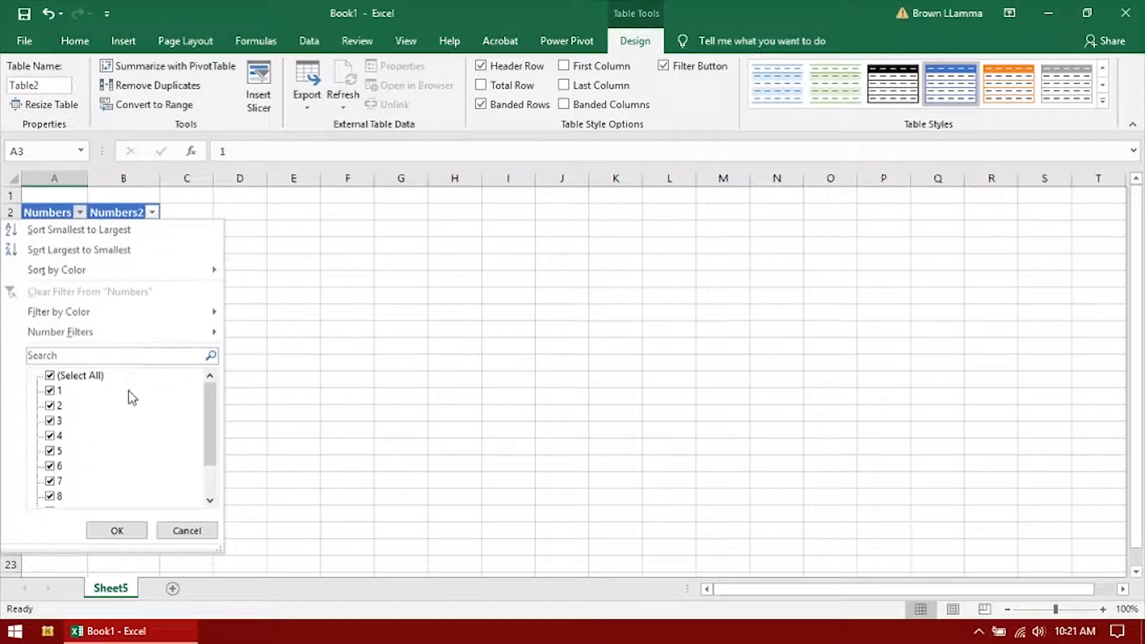
Step: Deselect and reselect all values in the Numbers column filter, and apply it with every value included
{"action": "scroll", "coordinate": [136, 411], "scroll_direction": "down", "scroll_amount": 1}
{"action": "scroll", "coordinate": [84, 462], "scroll_direction": "up", "scroll_amount": 1}
{"action": "left_click", "coordinate": [51, 376]}
{"action": "left_click", "coordinate": [51, 376]}
{"action": "left_click", "coordinate": [114, 531]}
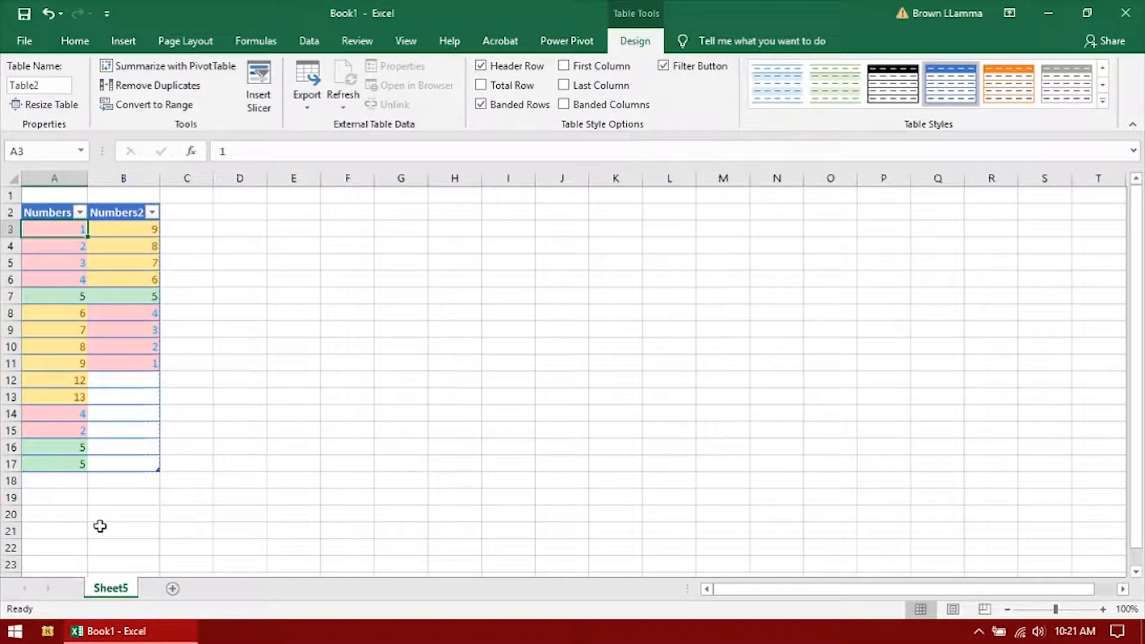
{"action": "left_click", "coordinate": [114, 261]}
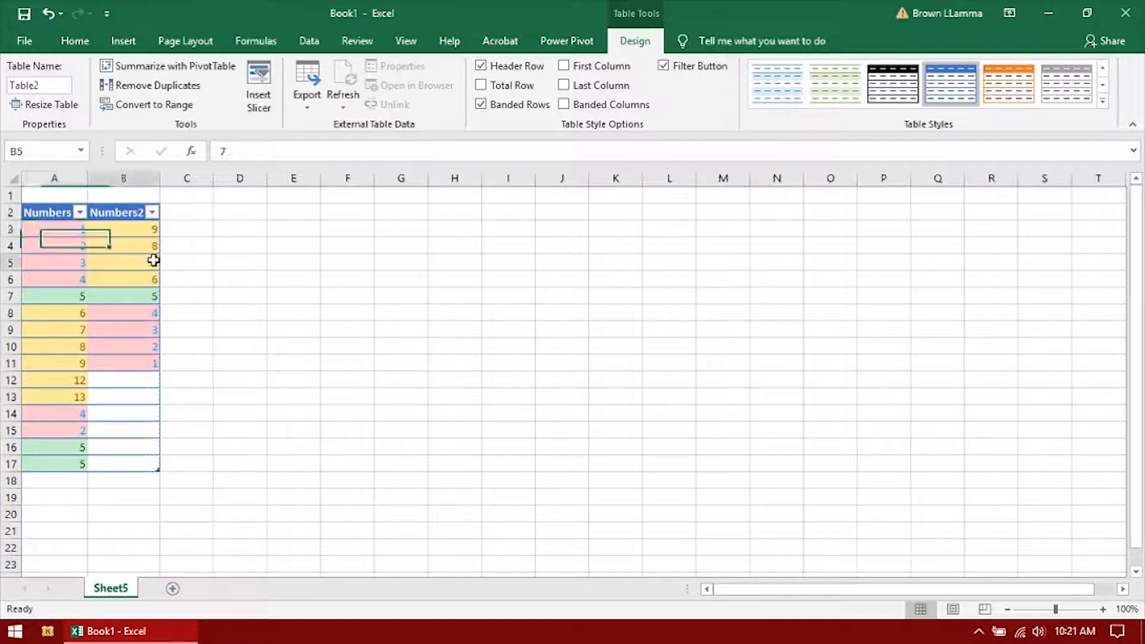
Step: Filter the Numbers column to show only the values 7 and 8
{"action": "left_click", "coordinate": [80, 213]}
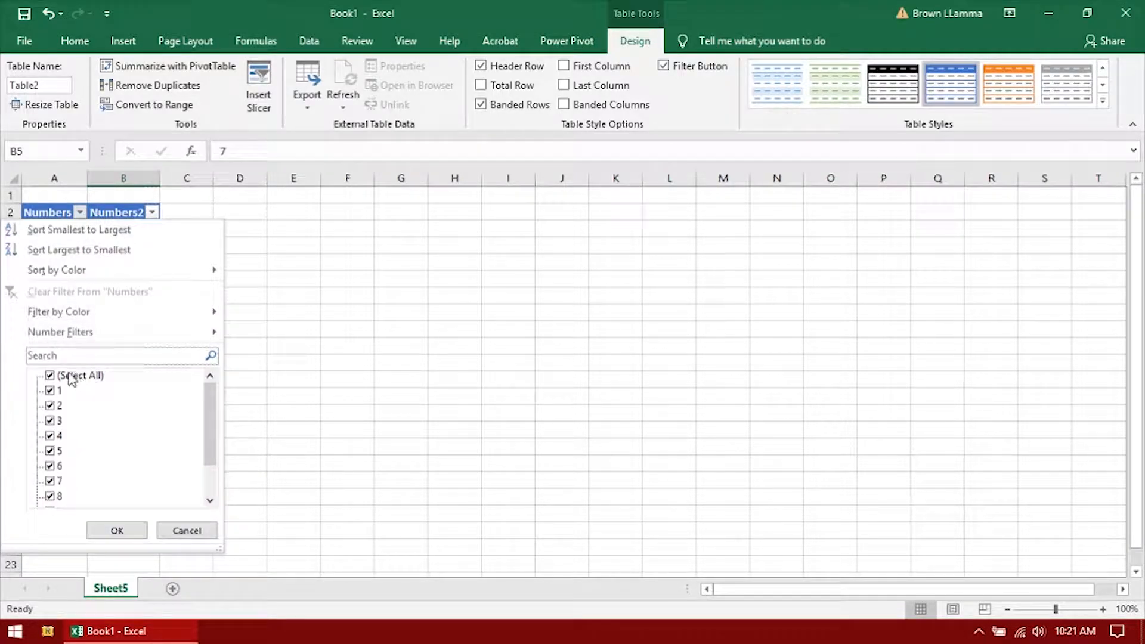
{"action": "left_click", "coordinate": [51, 375]}
{"action": "scroll", "coordinate": [99, 430], "scroll_direction": "down", "scroll_amount": 1}
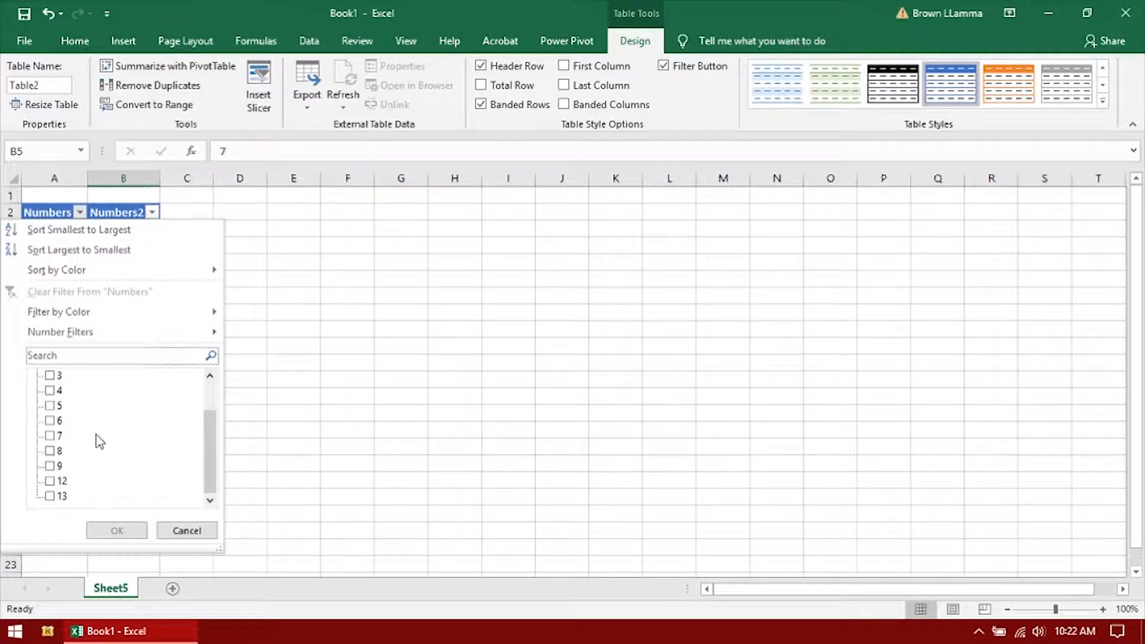
{"action": "left_click", "coordinate": [50, 452]}
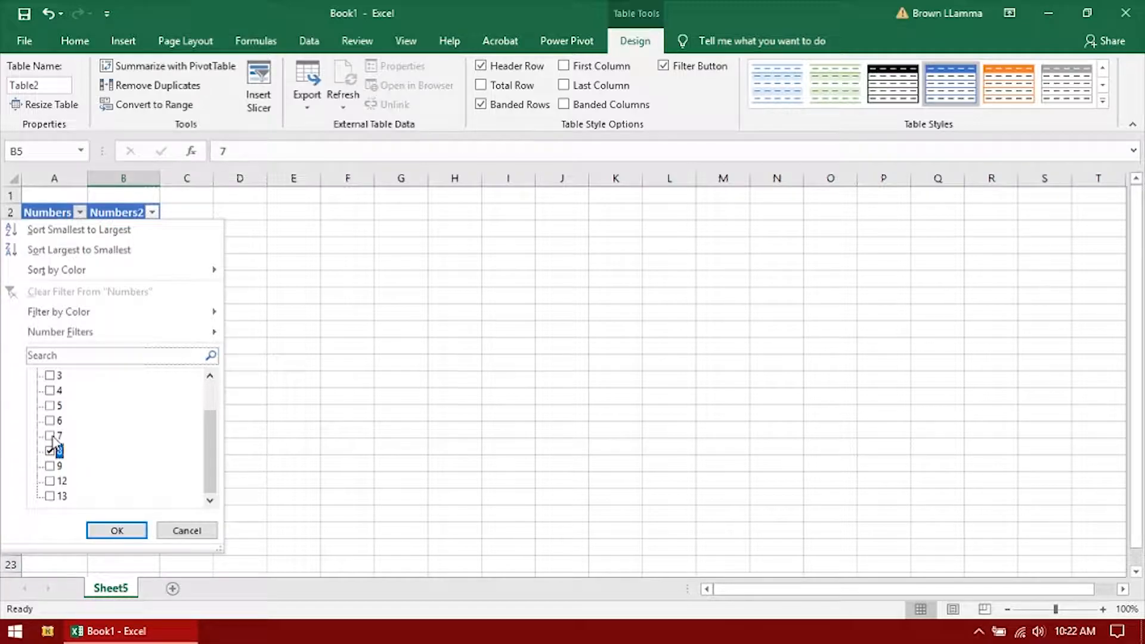
{"action": "left_click", "coordinate": [99, 530]}
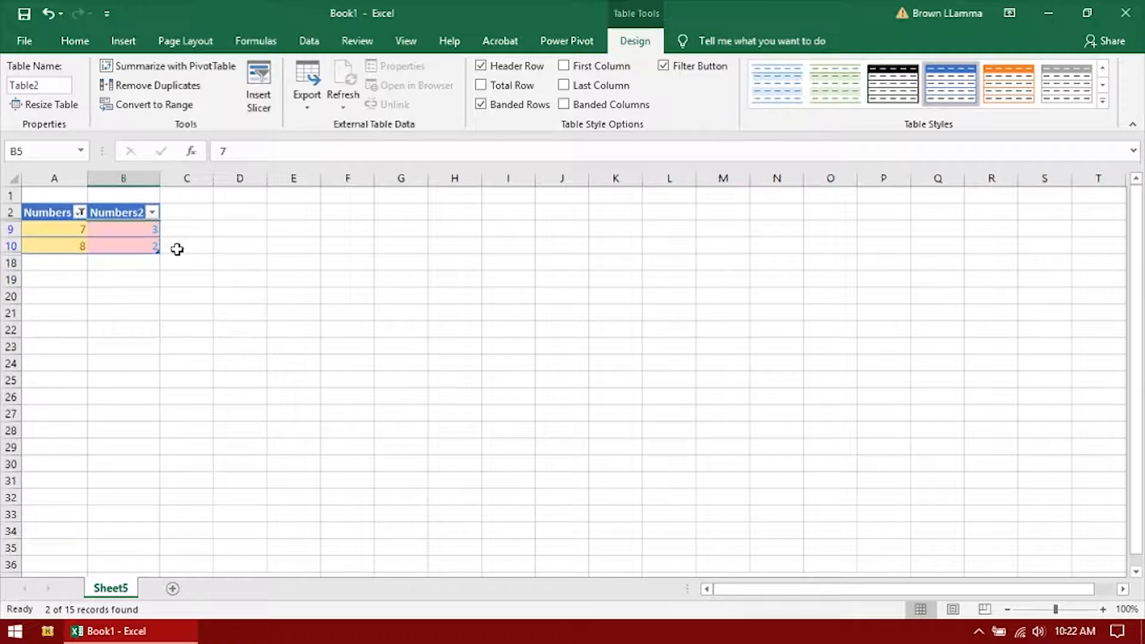
Step: Examine the Numbers2 filter options and the cells left in the filtered table
{"action": "left_click", "coordinate": [143, 246]}
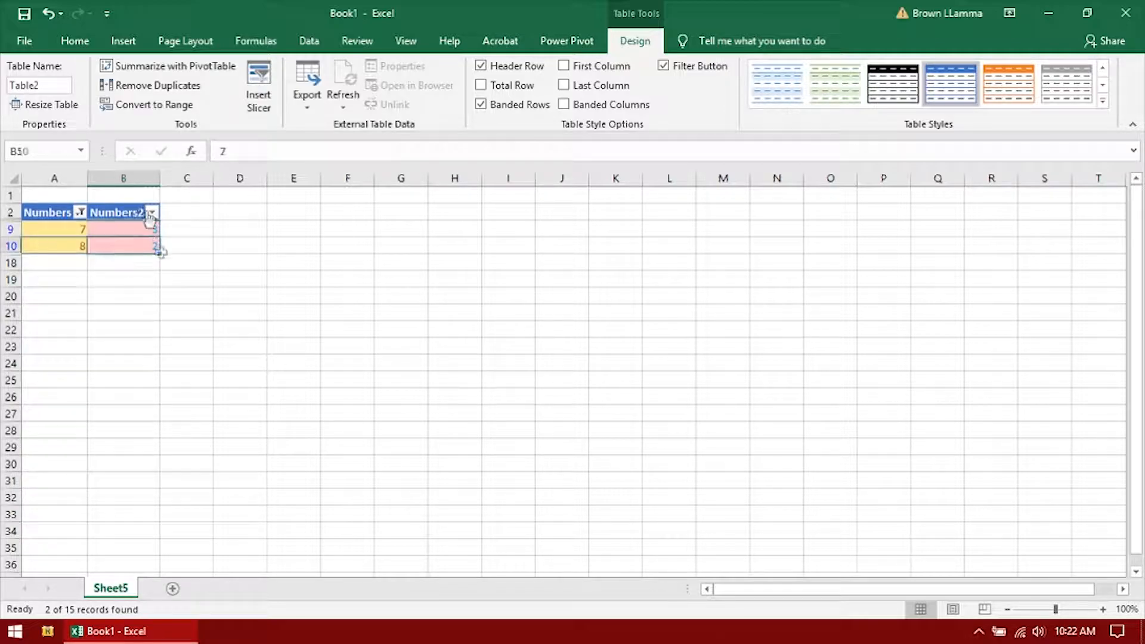
{"action": "left_click", "coordinate": [152, 213]}
{"action": "left_click", "coordinate": [153, 213]}
{"action": "left_click", "coordinate": [153, 213]}
{"action": "left_click", "coordinate": [154, 213]}
{"action": "left_click_drag", "start_coordinate": [131, 228], "coordinate": [64, 251]}
{"action": "left_click_drag", "start_coordinate": [103, 212], "coordinate": [116, 249]}
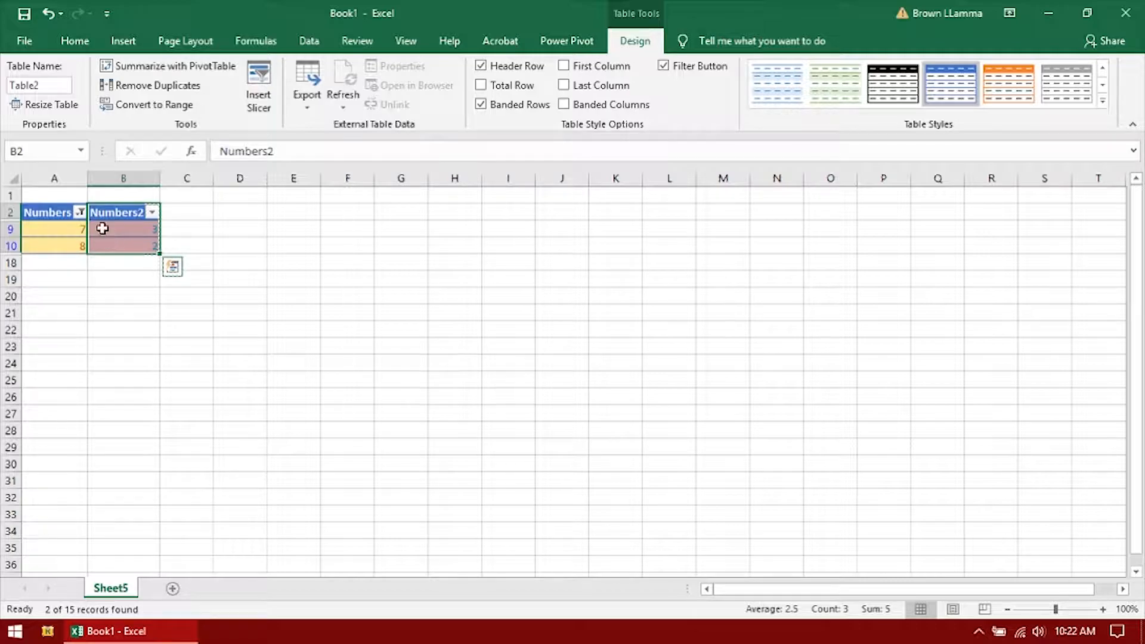
Step: Reselect all values in the Numbers column filter to show every row
{"action": "left_click", "coordinate": [79, 212]}
{"action": "left_click", "coordinate": [50, 376]}
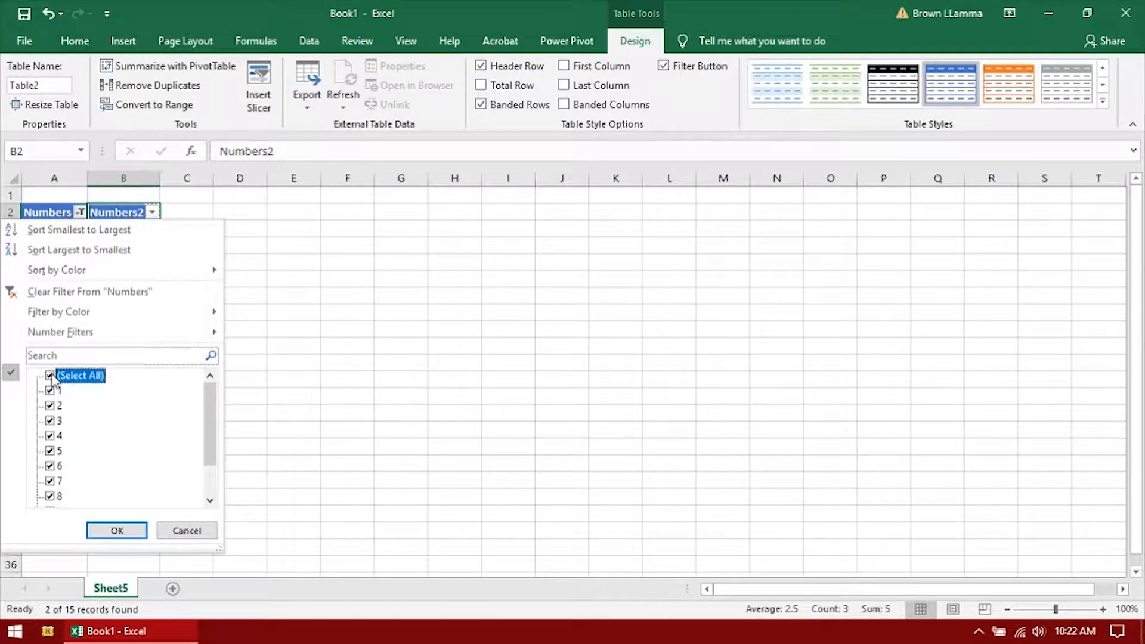
{"action": "left_click", "coordinate": [117, 531]}
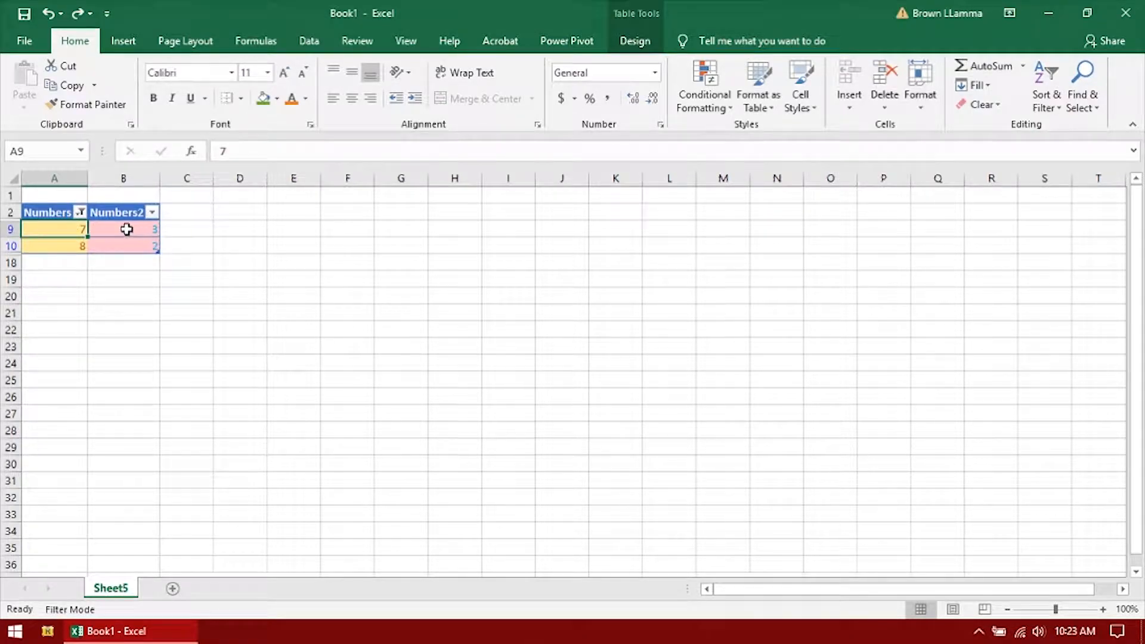
Step: Check which values the Numbers2 filter offers and compare the visible cells in both columns
{"action": "left_click", "coordinate": [152, 214]}
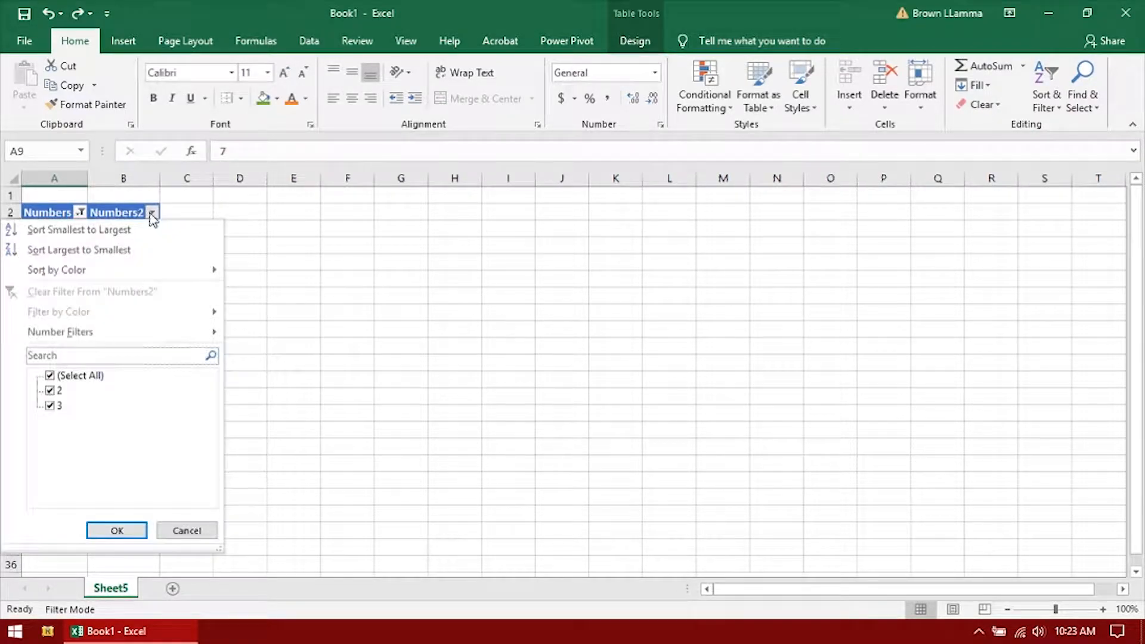
{"action": "key", "text": "Escape"}
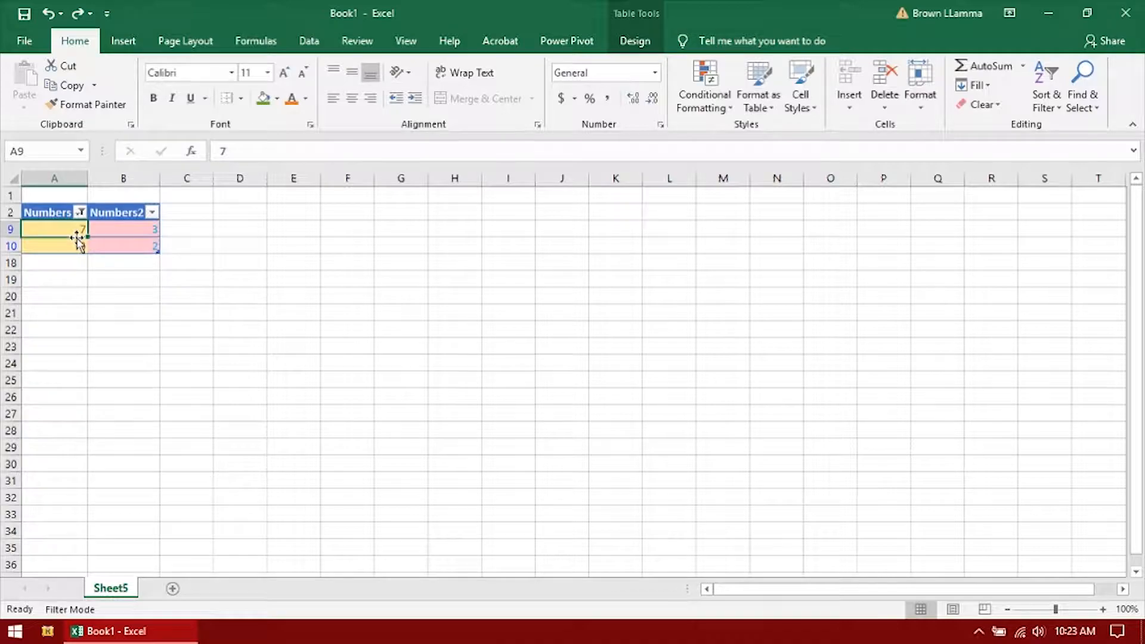
{"action": "left_click", "coordinate": [60, 213]}
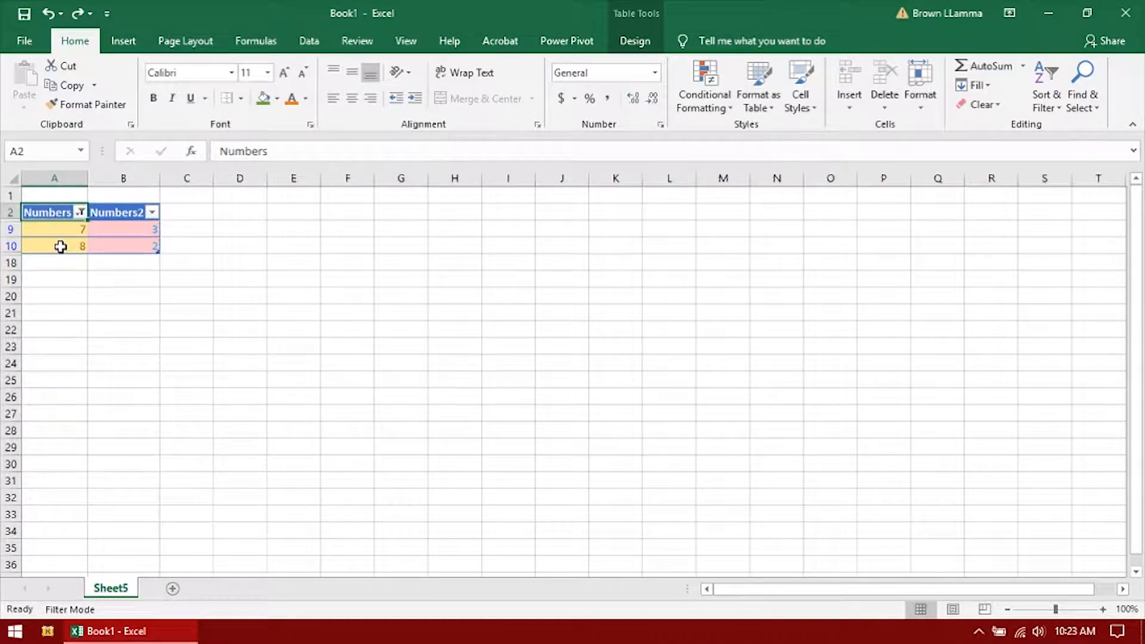
{"action": "left_click_drag", "start_coordinate": [59, 232], "coordinate": [56, 246]}
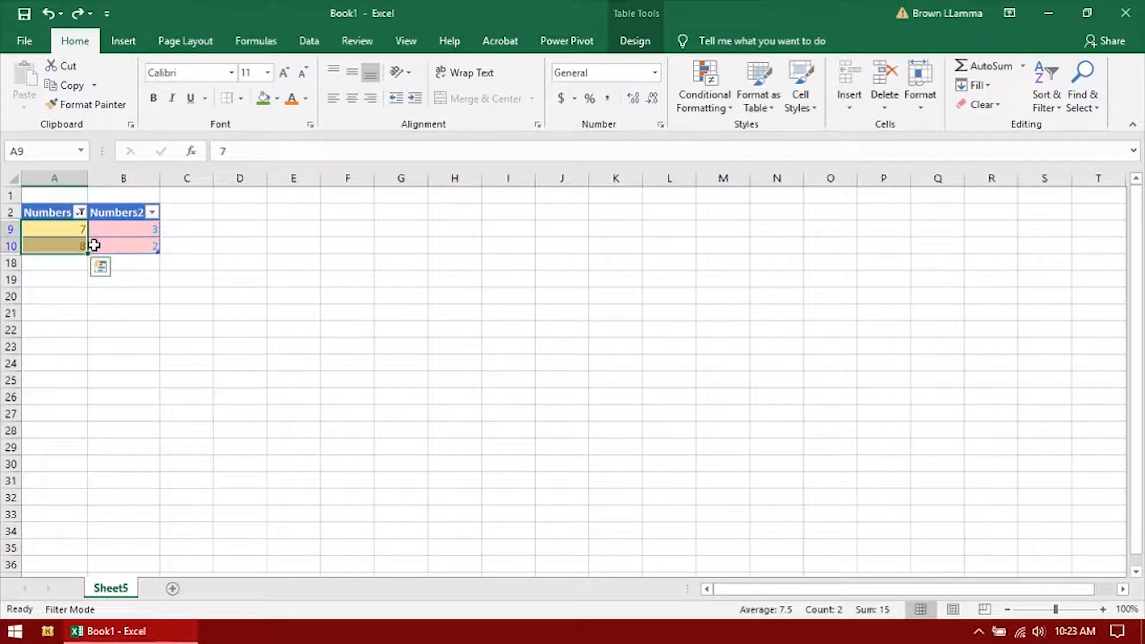
{"action": "left_click_drag", "start_coordinate": [128, 231], "coordinate": [128, 245]}
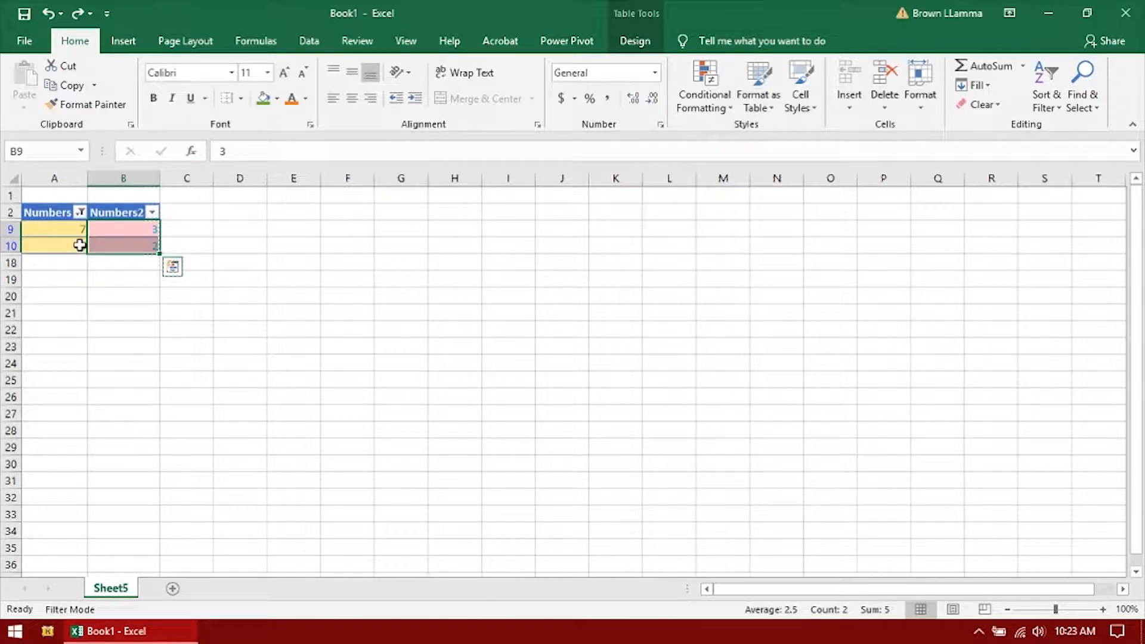
{"action": "left_click", "coordinate": [55, 214]}
{"action": "left_click", "coordinate": [112, 212]}
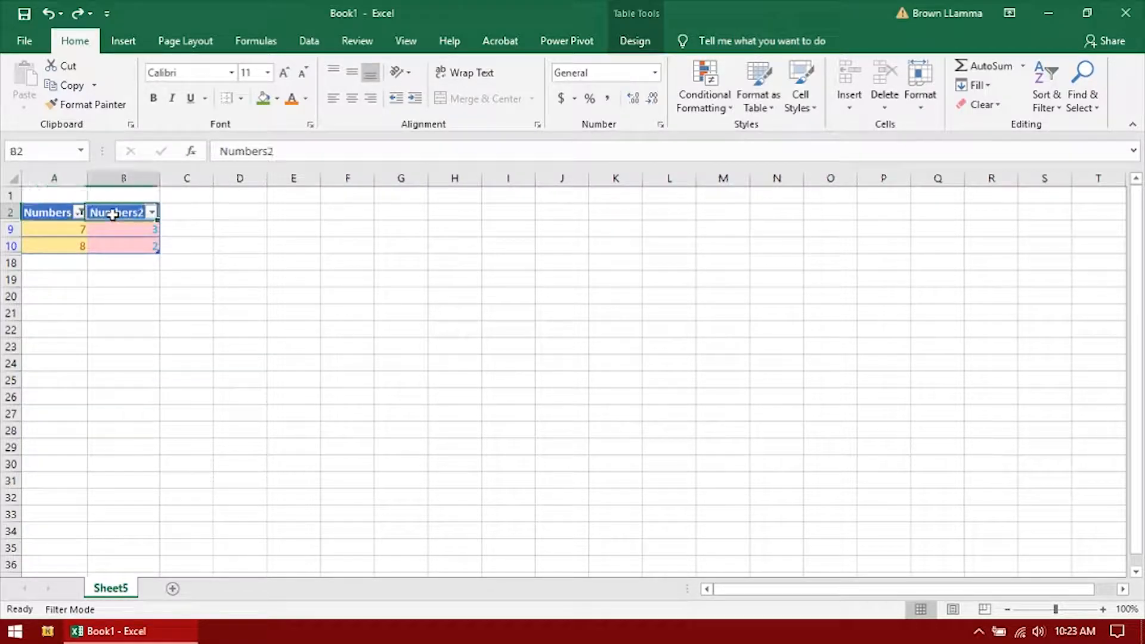
Step: Exclude the value 2 from the Numbers2 filter so only 3 is shown, and check the remaining row
{"action": "left_click", "coordinate": [153, 213]}
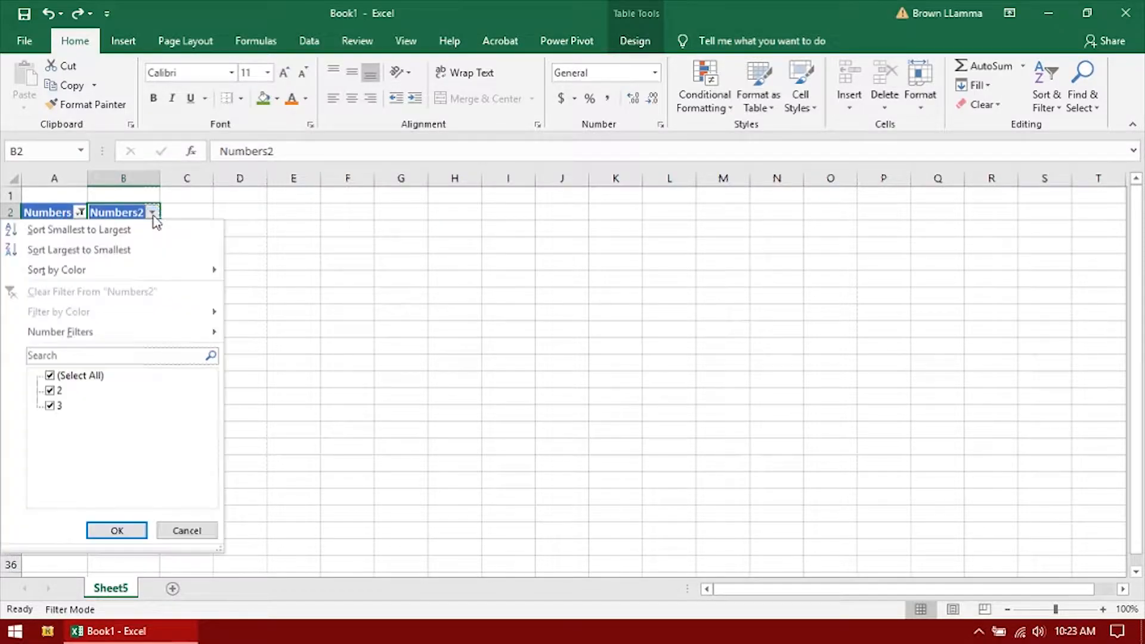
{"action": "left_click", "coordinate": [51, 391]}
{"action": "left_click", "coordinate": [106, 534]}
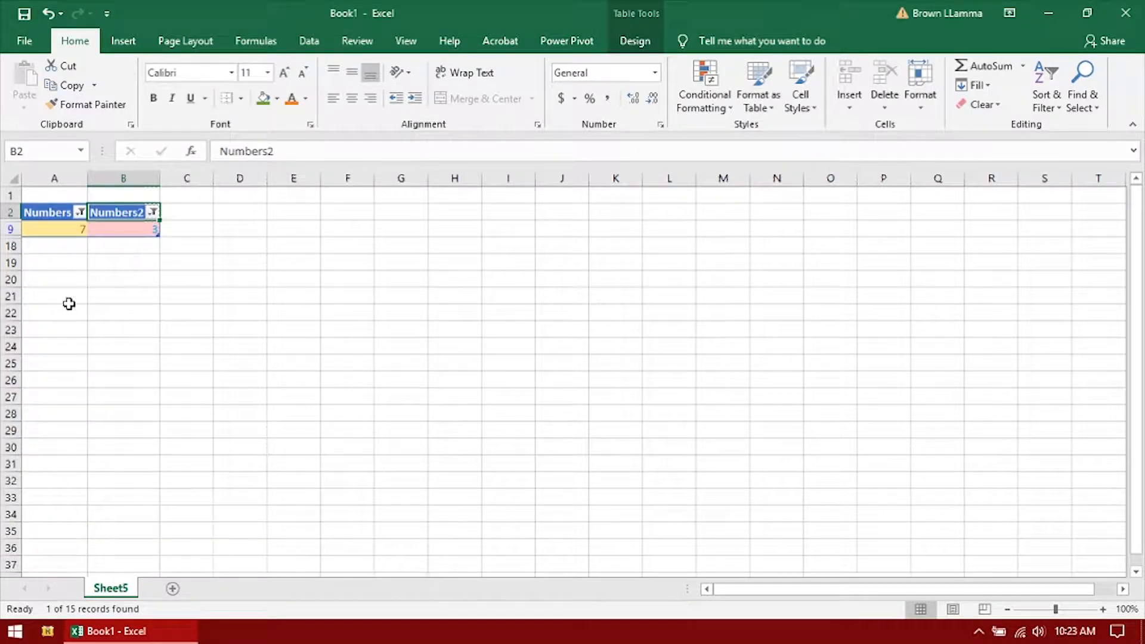
{"action": "left_click", "coordinate": [62, 232]}
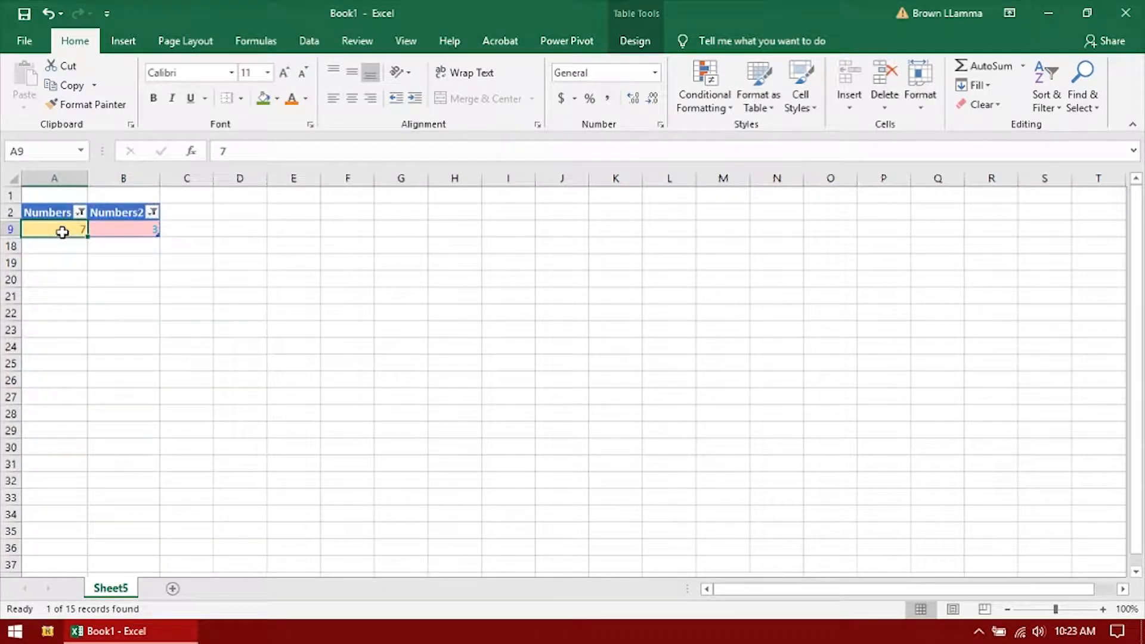
{"action": "left_click", "coordinate": [155, 228]}
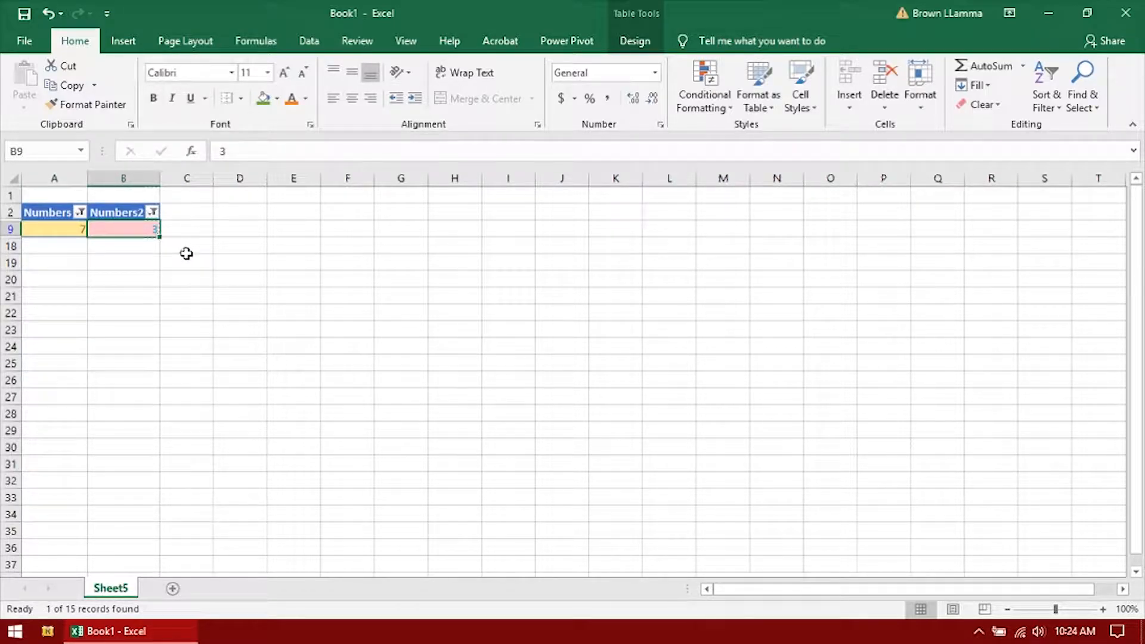
Step: Reselect all values in both the Numbers and Numbers2 filters to show the whole table
{"action": "left_click", "coordinate": [79, 212]}
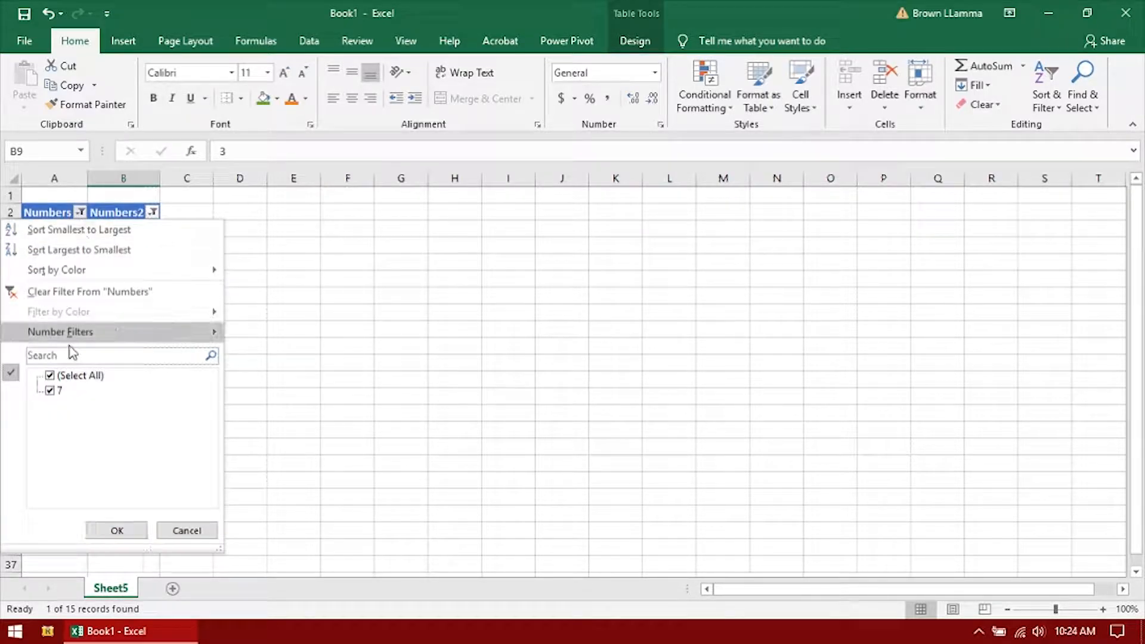
{"action": "left_click", "coordinate": [50, 375]}
{"action": "left_click", "coordinate": [50, 391]}
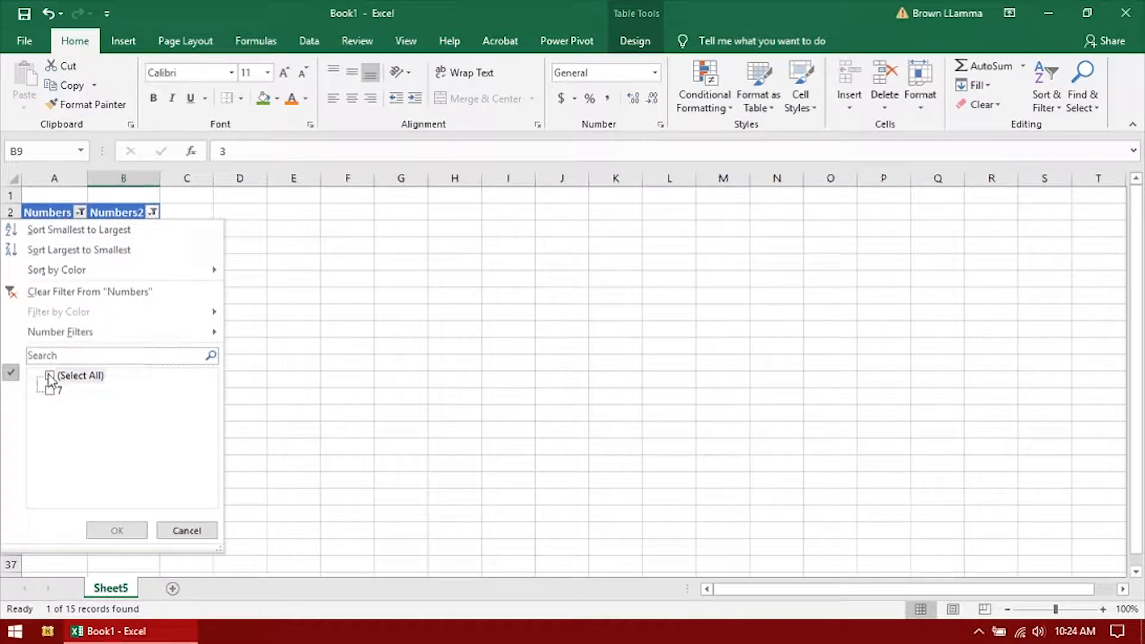
{"action": "left_click", "coordinate": [115, 530]}
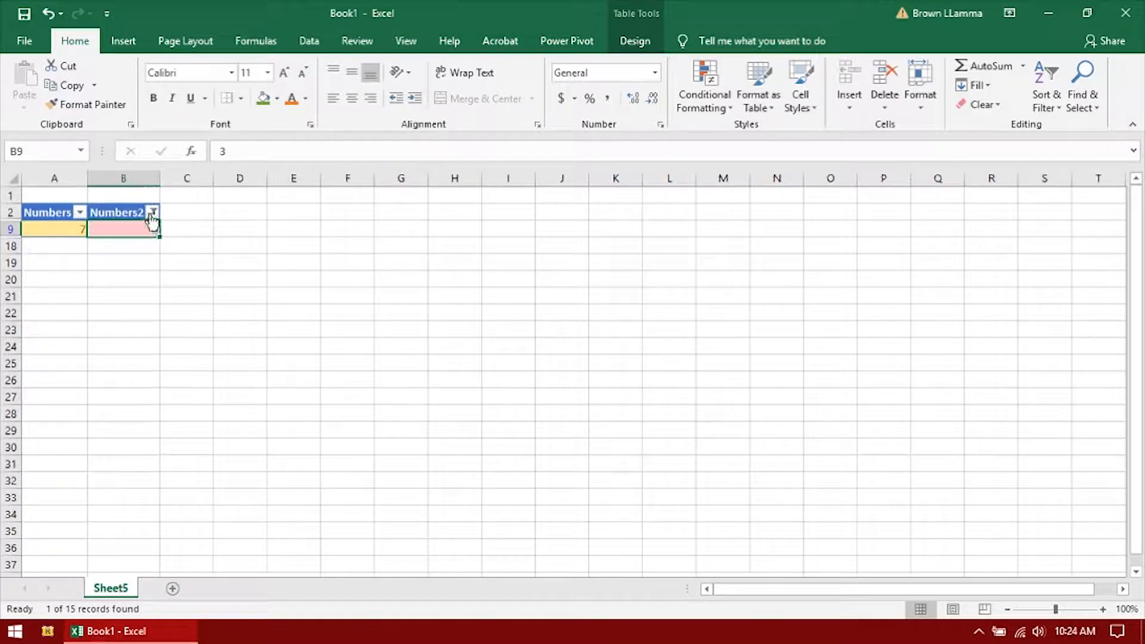
{"action": "left_click", "coordinate": [153, 212]}
{"action": "left_click", "coordinate": [51, 376]}
{"action": "left_click", "coordinate": [51, 376]}
{"action": "left_click", "coordinate": [117, 530]}
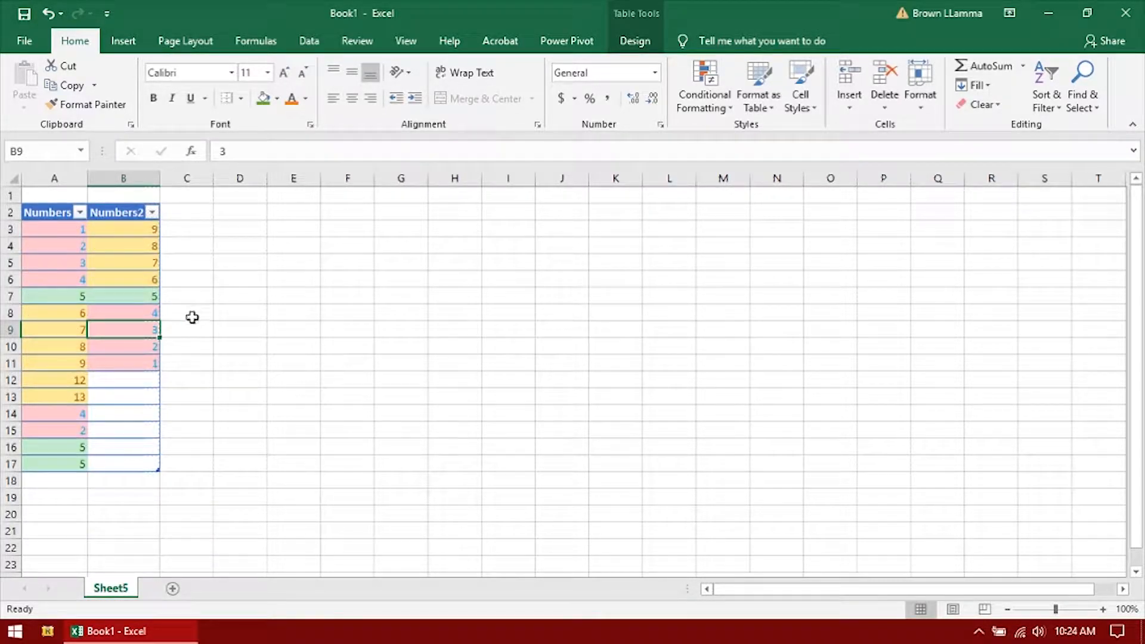
Step: Apply a grey Accent3 themed cell style to the whole table, A2:B17, including its headers
{"action": "left_click_drag", "start_coordinate": [51, 212], "coordinate": [123, 459]}
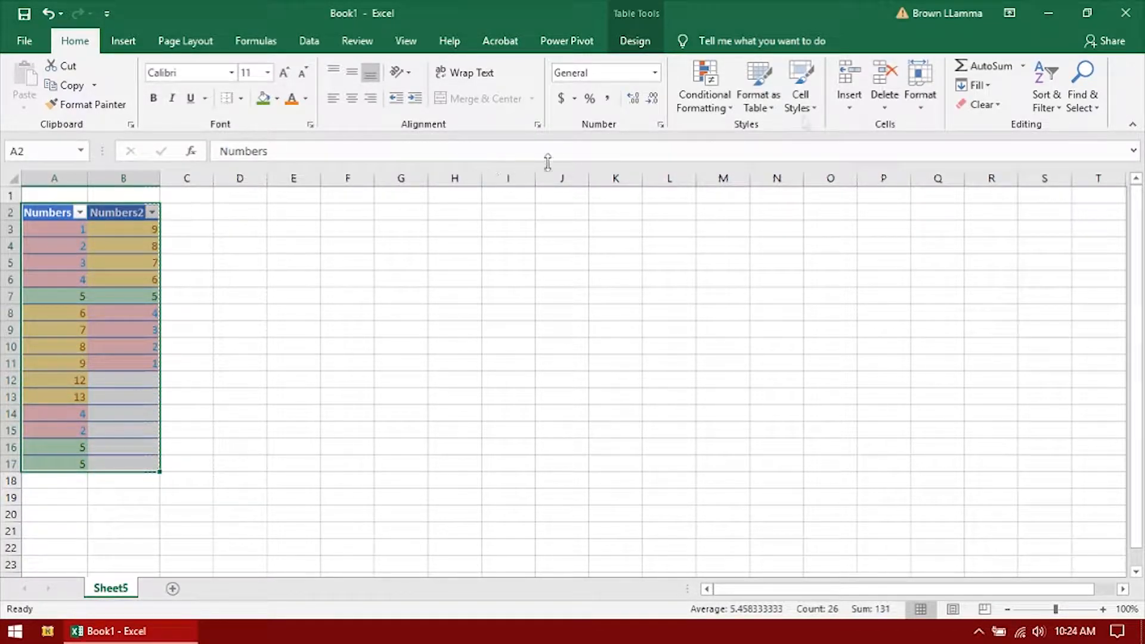
{"action": "left_click", "coordinate": [801, 95]}
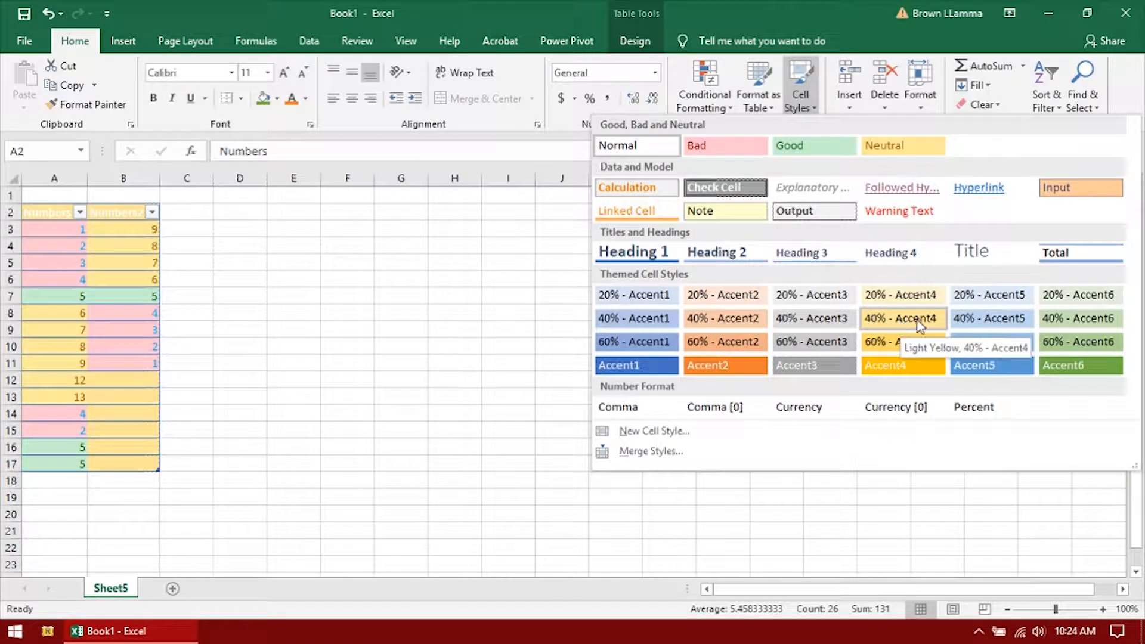
{"action": "left_click", "coordinate": [818, 324]}
{"action": "left_click", "coordinate": [89, 276]}
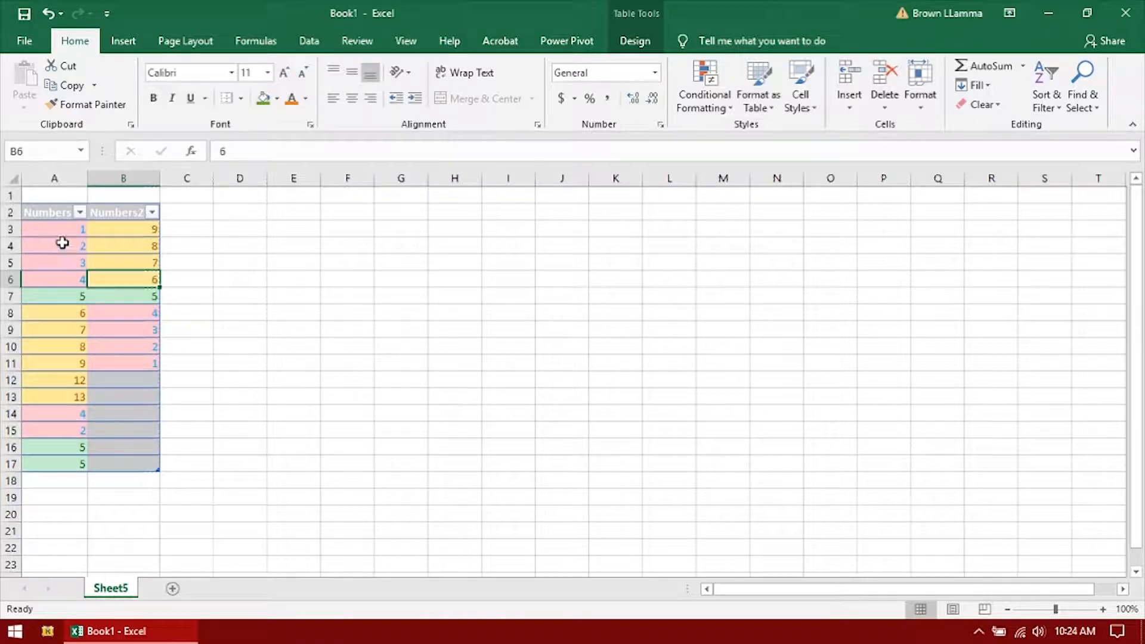
Step: Preview other themed cell styles on the table, such as 60% - Accent2, without applying one
{"action": "left_click_drag", "start_coordinate": [57, 231], "coordinate": [113, 457]}
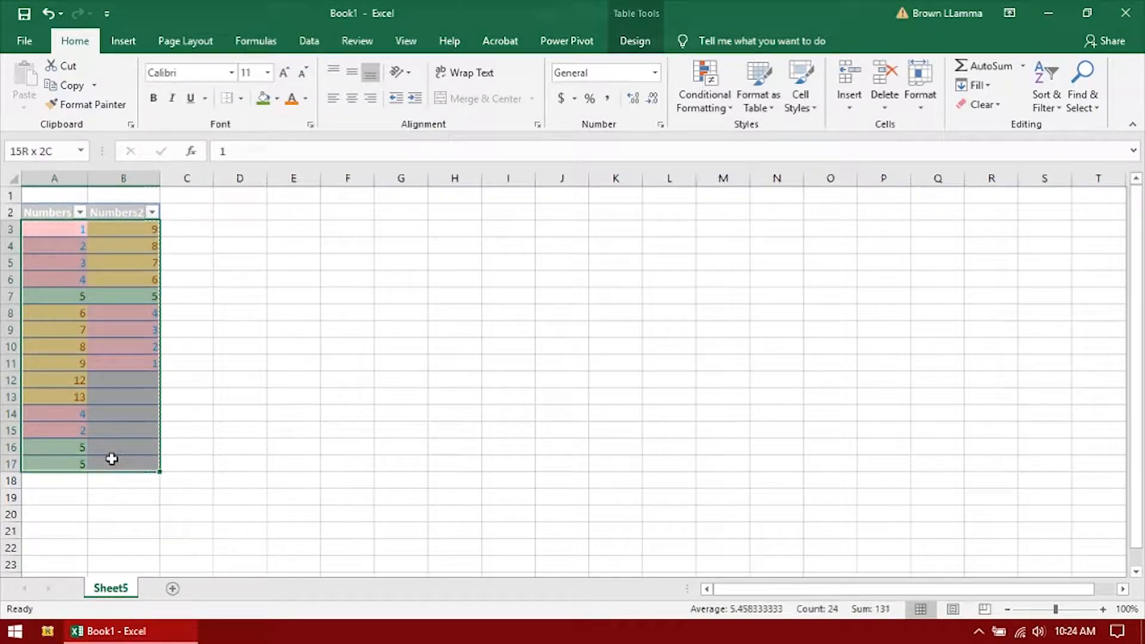
{"action": "left_click", "coordinate": [814, 112]}
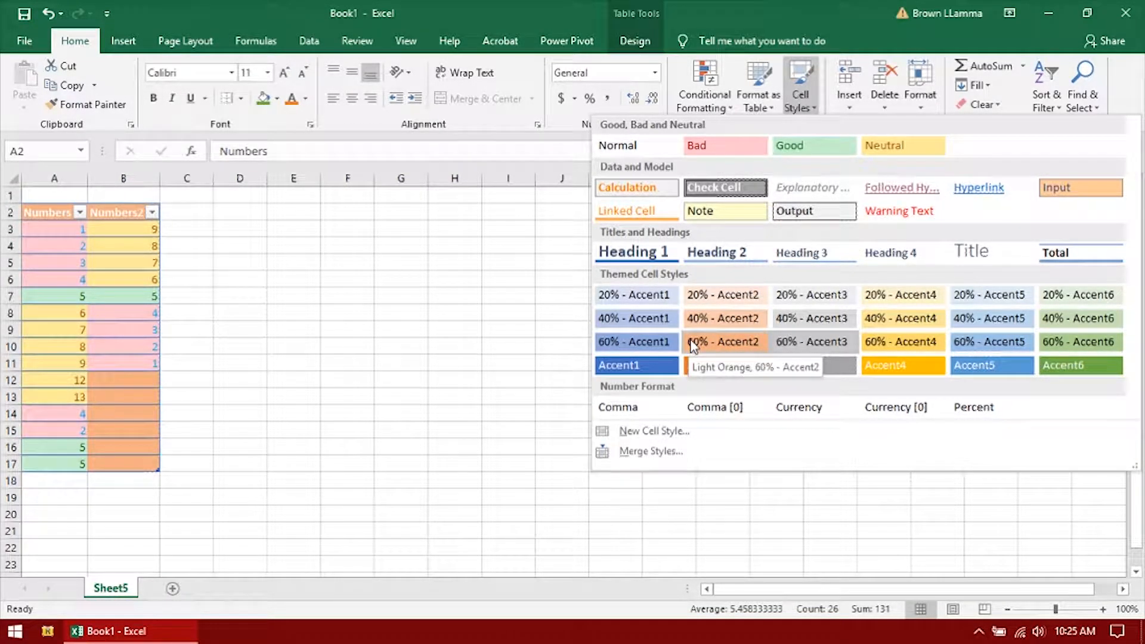
{"action": "key", "text": "Escape"}
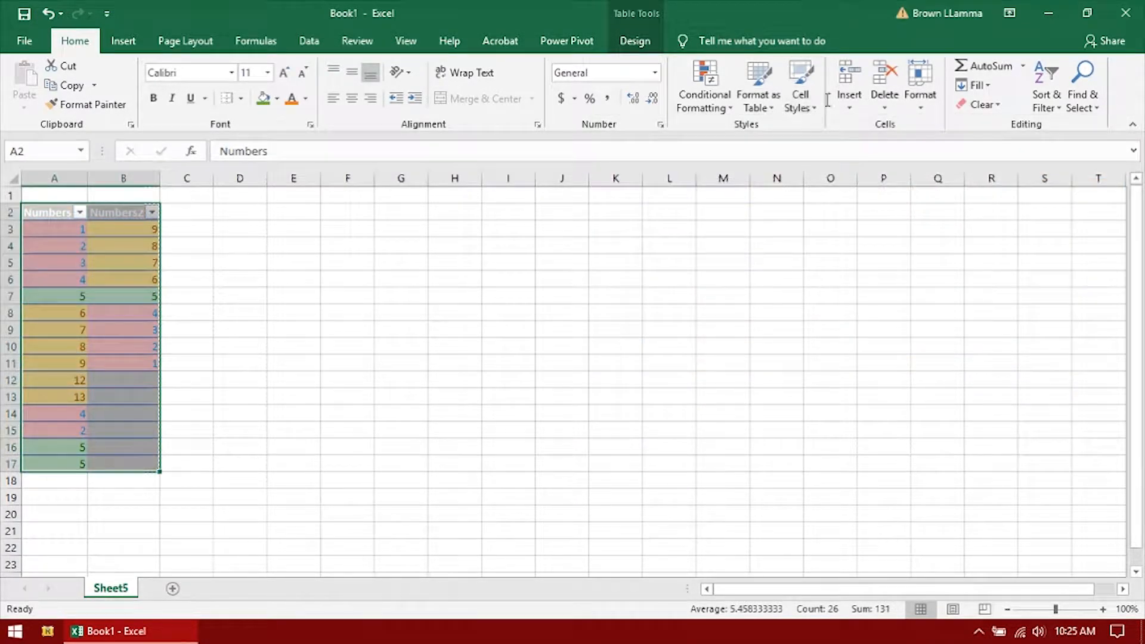
{"action": "left_click", "coordinate": [317, 320]}
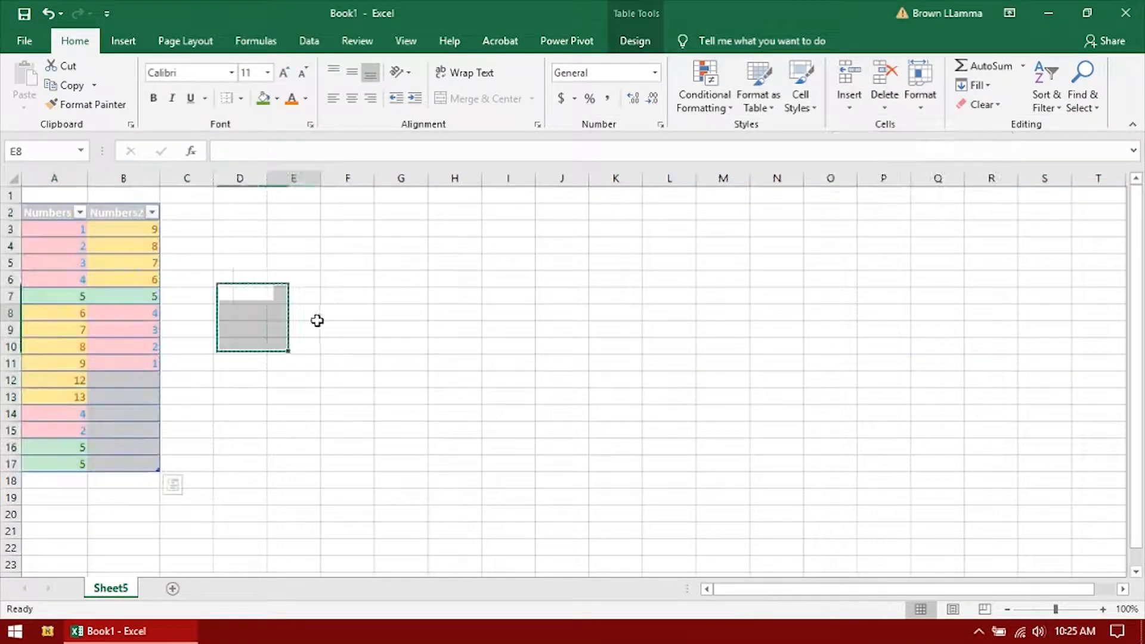
Step: Insert three blank table rows above the first data row, starting at cell A3
{"action": "left_click", "coordinate": [71, 232]}
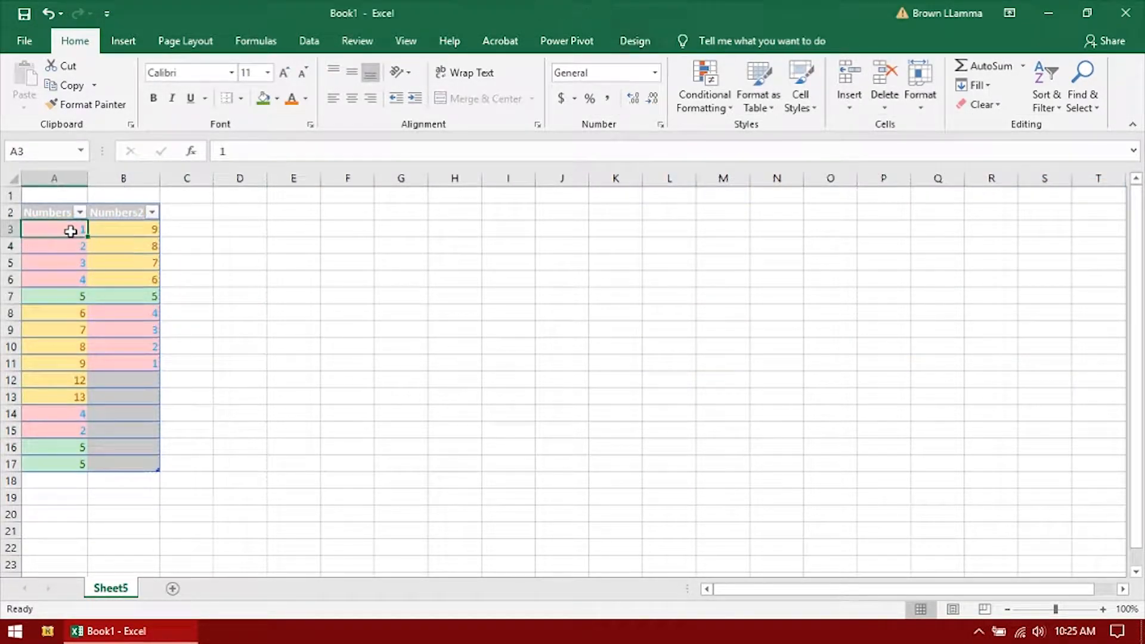
{"action": "left_click", "coordinate": [856, 77]}
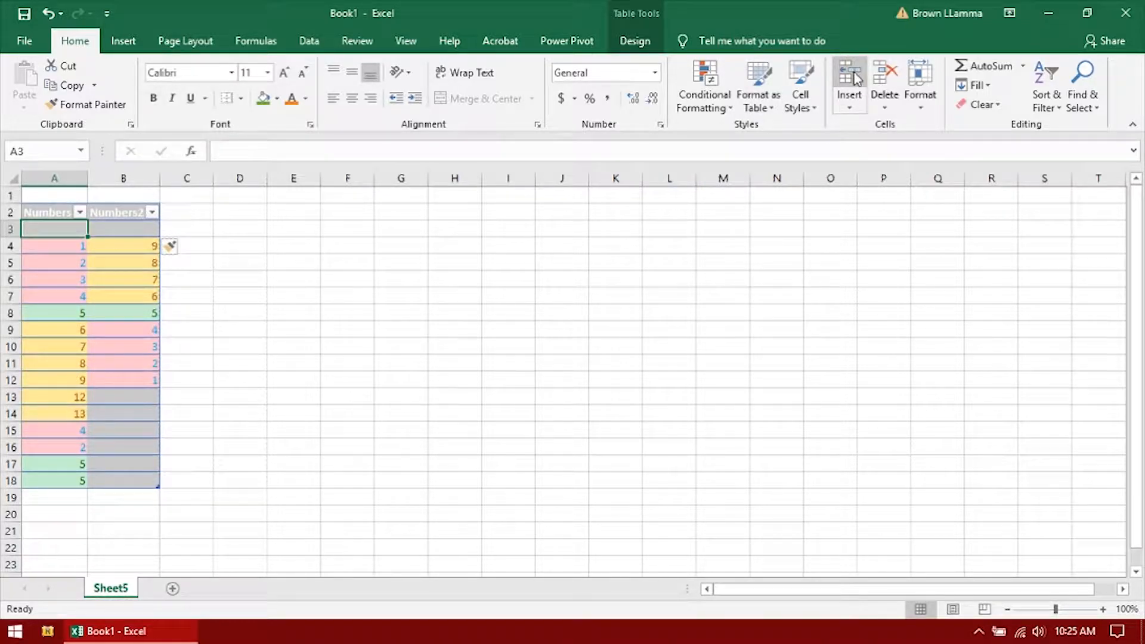
{"action": "left_click", "coordinate": [856, 77]}
{"action": "left_click", "coordinate": [857, 77]}
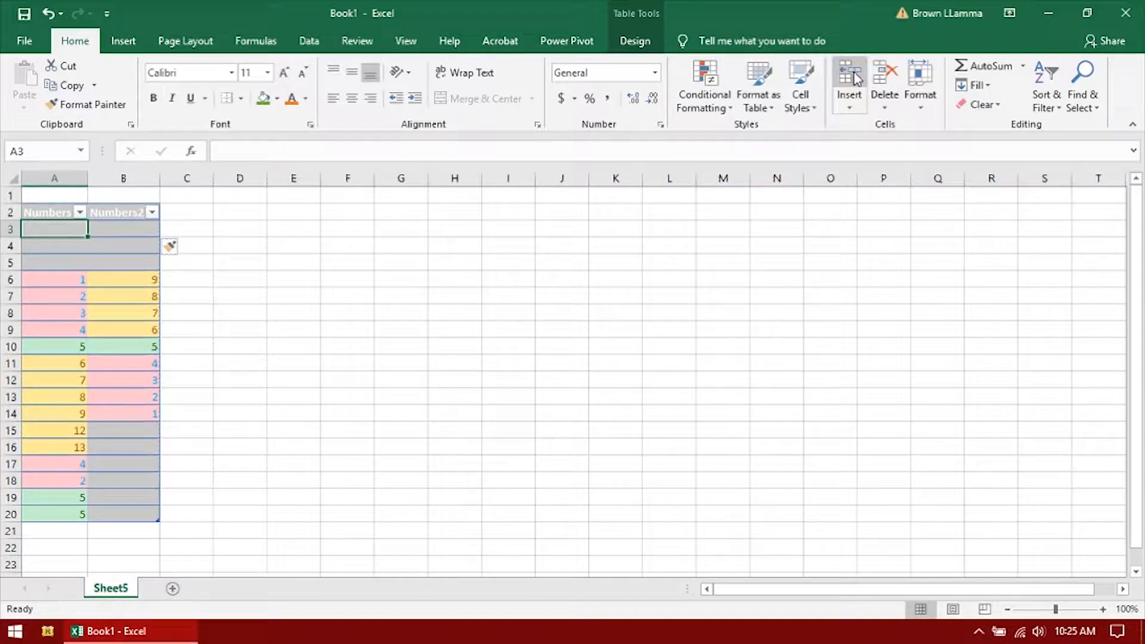
Step: Insert three blank sheet rows above the first table row and three blank sheet columns before column A
{"action": "left_click", "coordinate": [855, 113]}
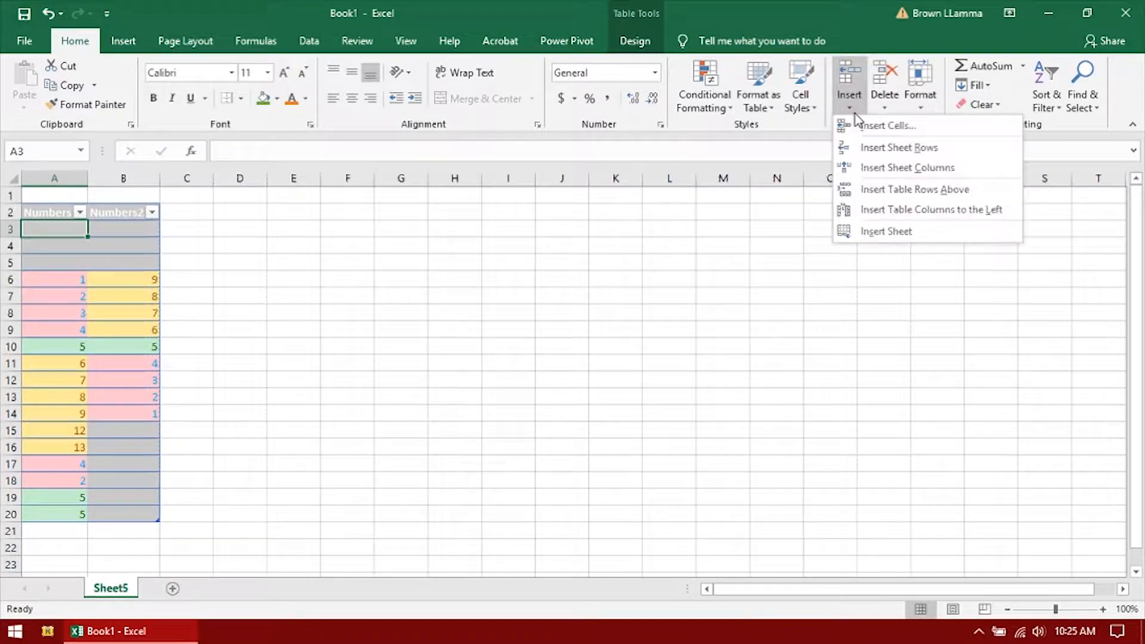
{"action": "left_click", "coordinate": [882, 149]}
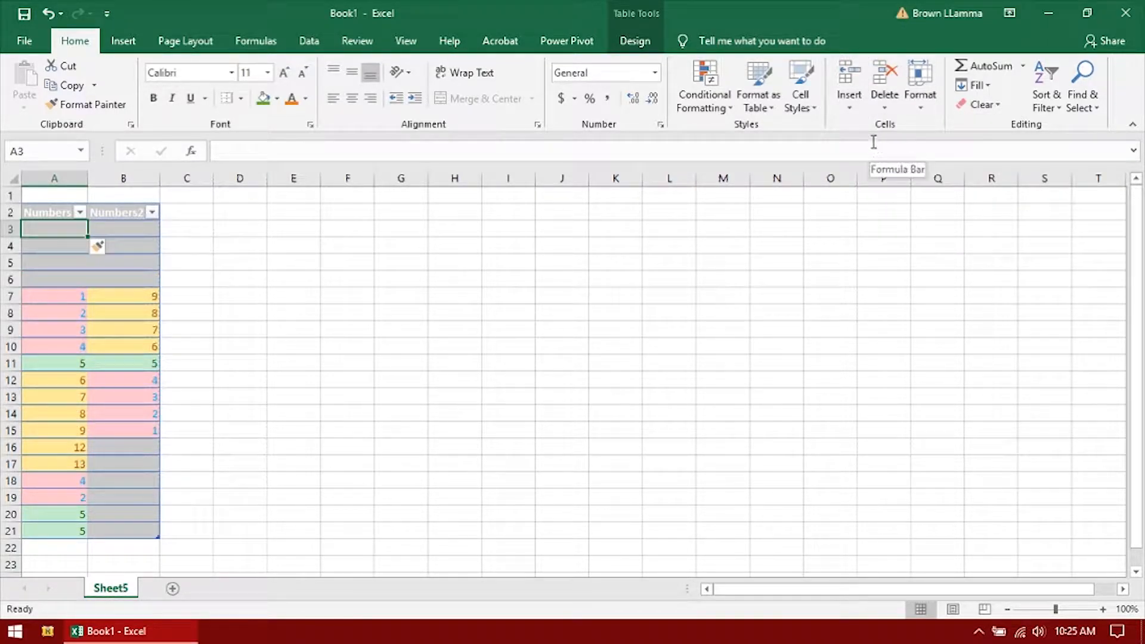
{"action": "left_click", "coordinate": [855, 110]}
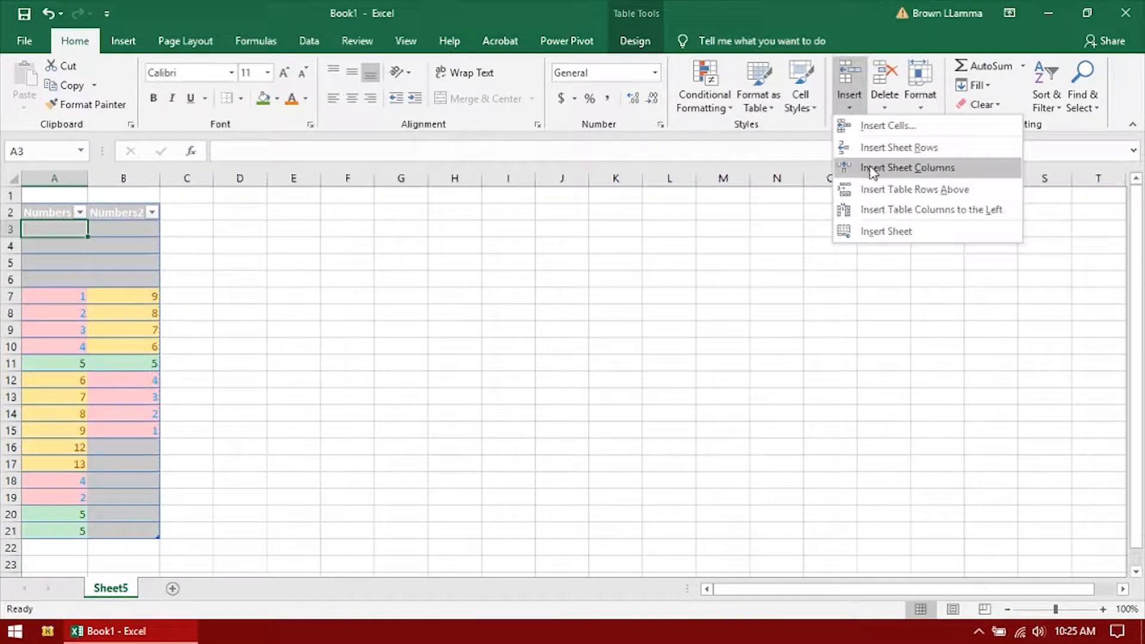
{"action": "left_click", "coordinate": [883, 167]}
{"action": "left_click", "coordinate": [852, 108]}
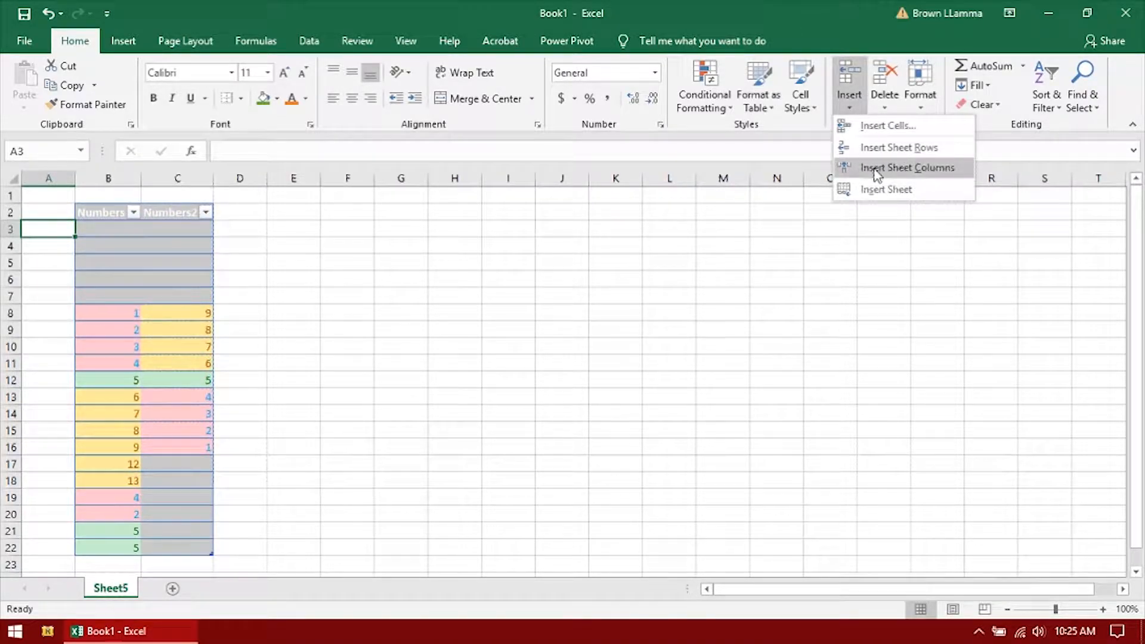
{"action": "left_click", "coordinate": [876, 170]}
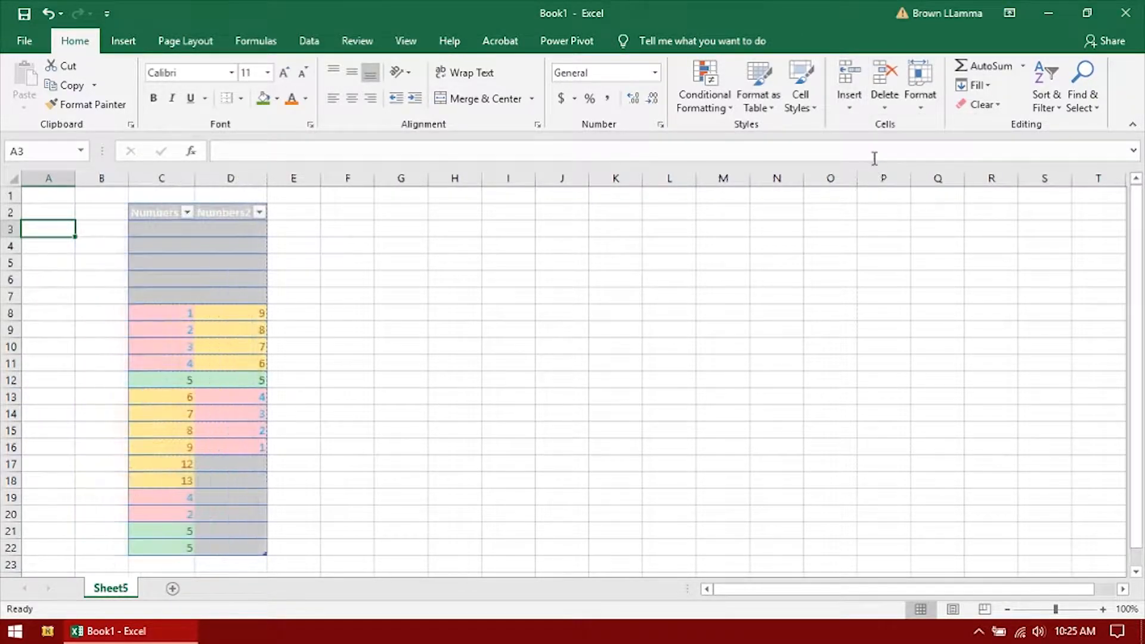
{"action": "left_click", "coordinate": [850, 106]}
{"action": "left_click", "coordinate": [877, 168]}
{"action": "left_click", "coordinate": [850, 105]}
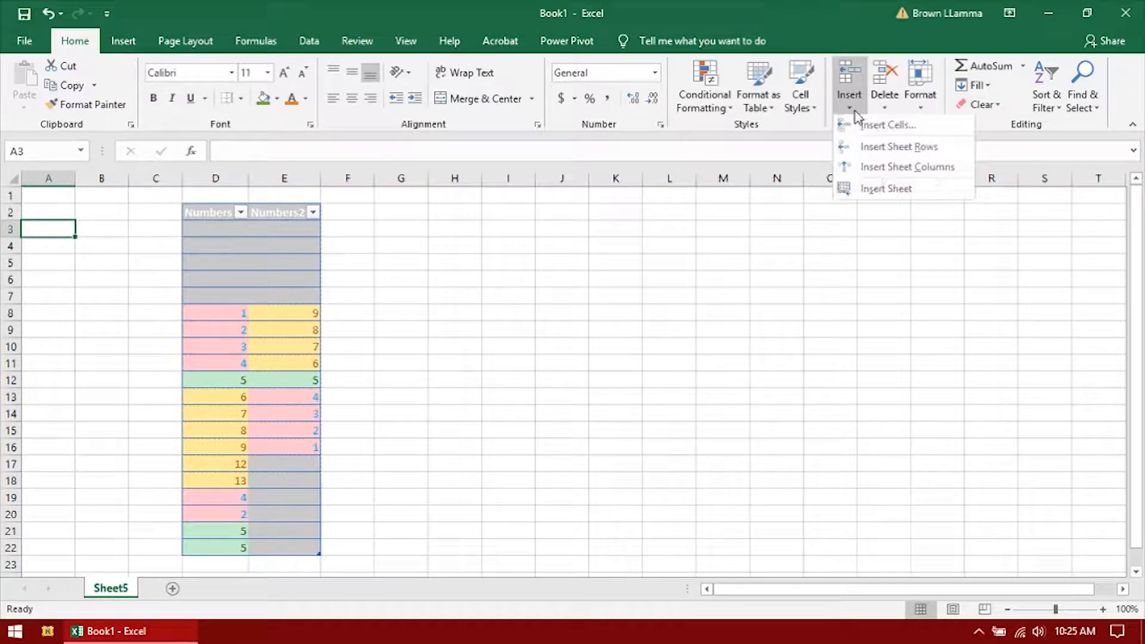
{"action": "left_click", "coordinate": [874, 146]}
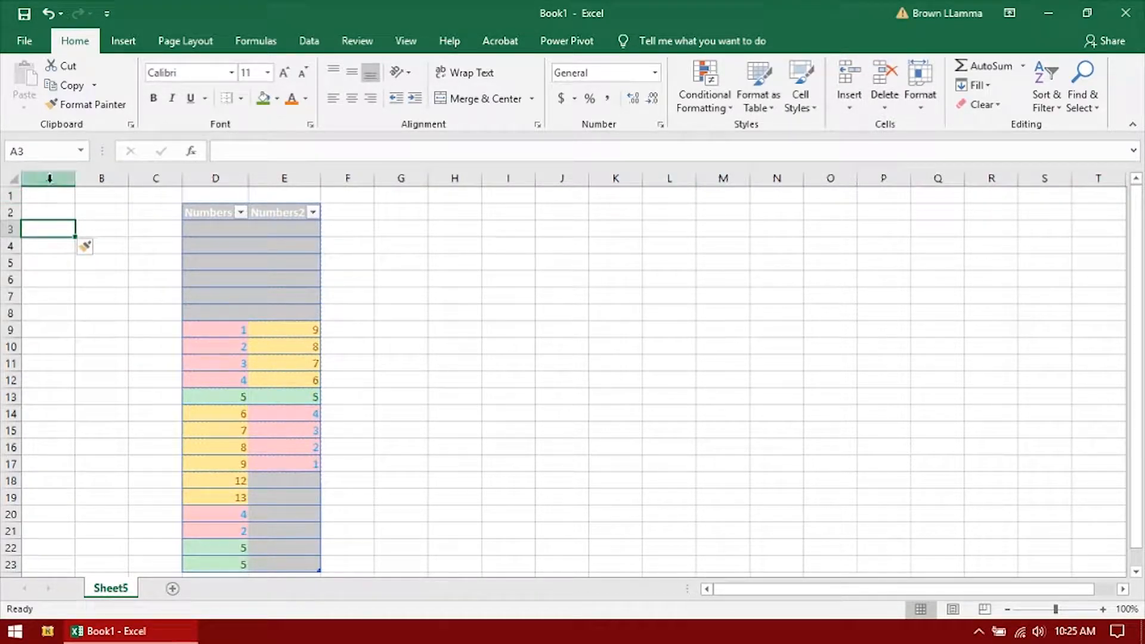
Step: Select the table's data range, D3:E23, and accept the standard column width of 8.43
{"action": "key", "text": "Right"}
{"action": "key", "text": "Right"}
{"action": "key", "text": "Right"}
{"action": "key", "text": "Right"}
{"action": "key", "text": "Right"}
{"action": "key", "text": "Right"}
{"action": "left_click_drag", "start_coordinate": [225, 230], "coordinate": [230, 552]}
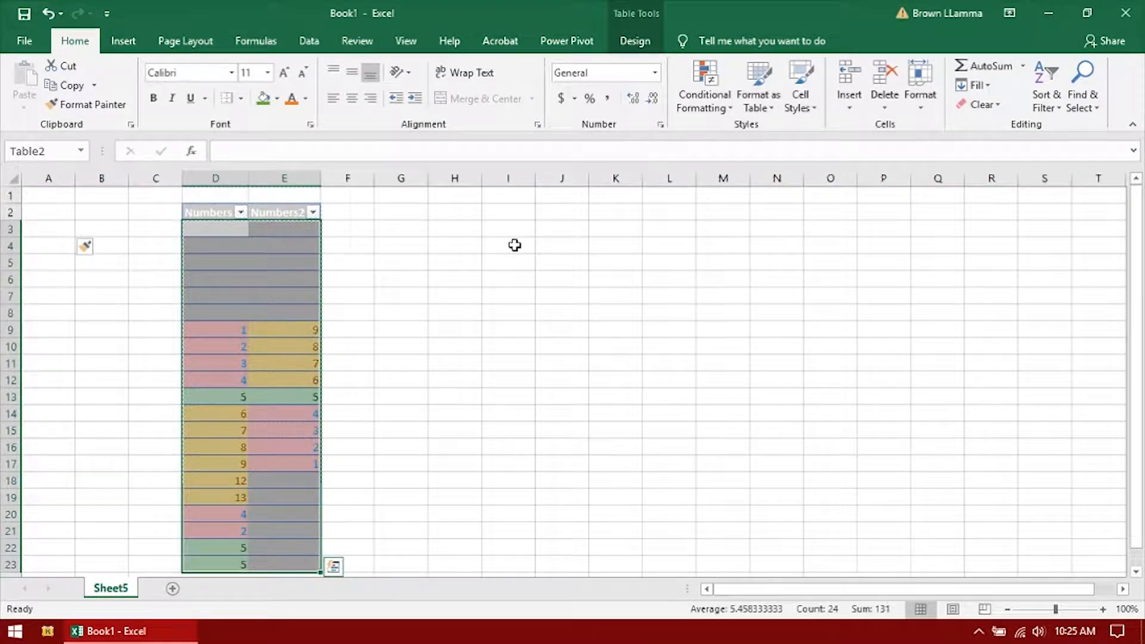
{"action": "left_click", "coordinate": [921, 108]}
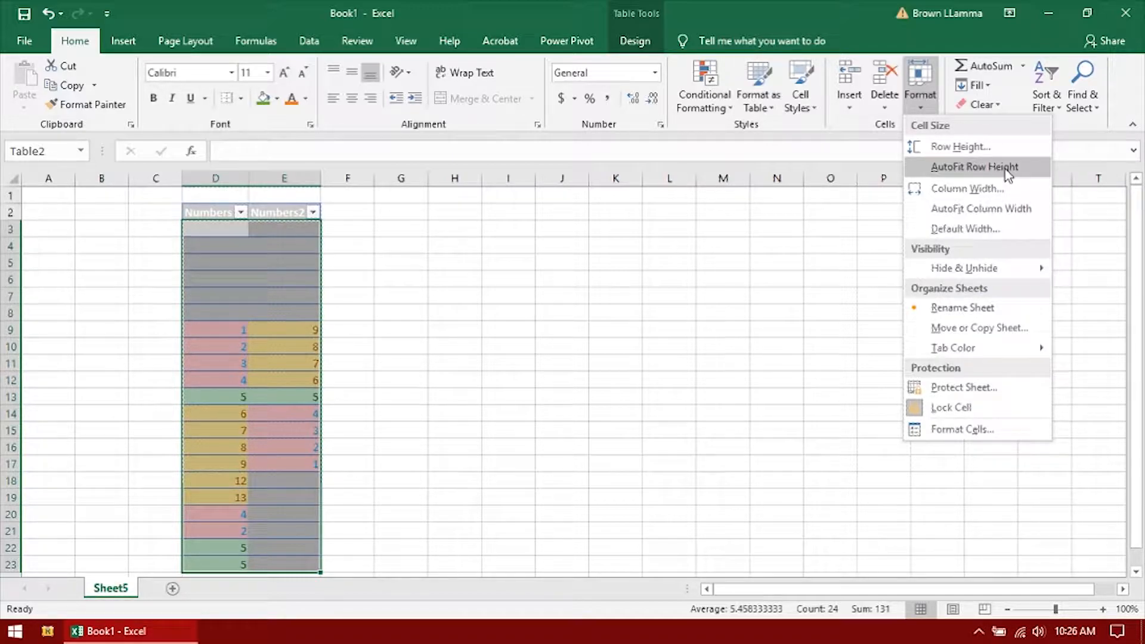
{"action": "left_click", "coordinate": [1000, 229]}
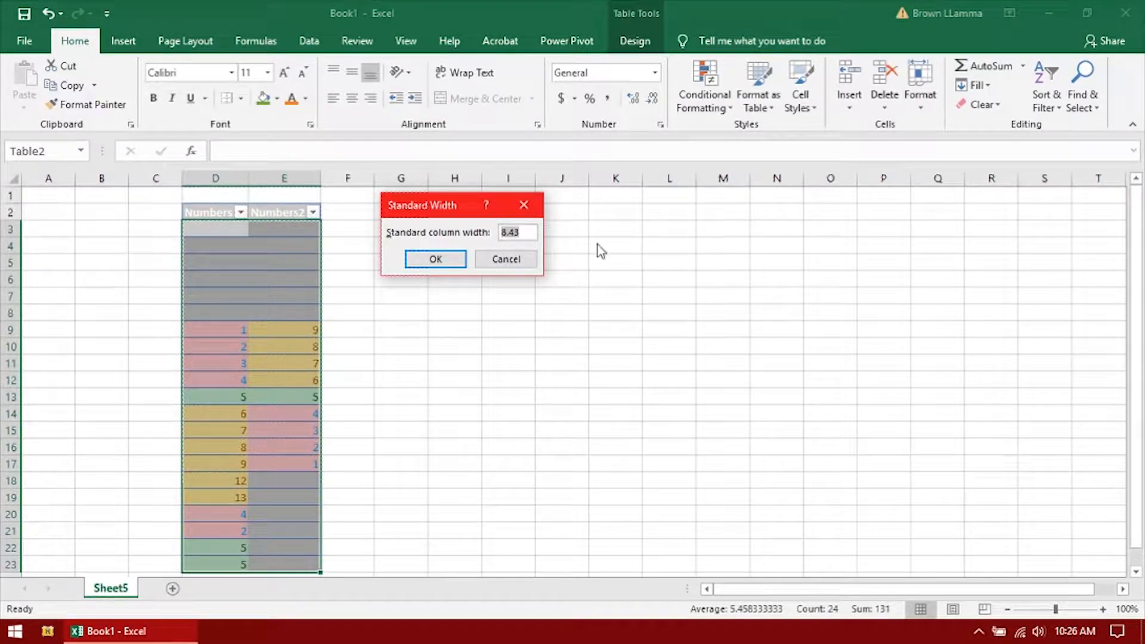
{"action": "left_click", "coordinate": [426, 259]}
{"action": "left_click", "coordinate": [917, 101]}
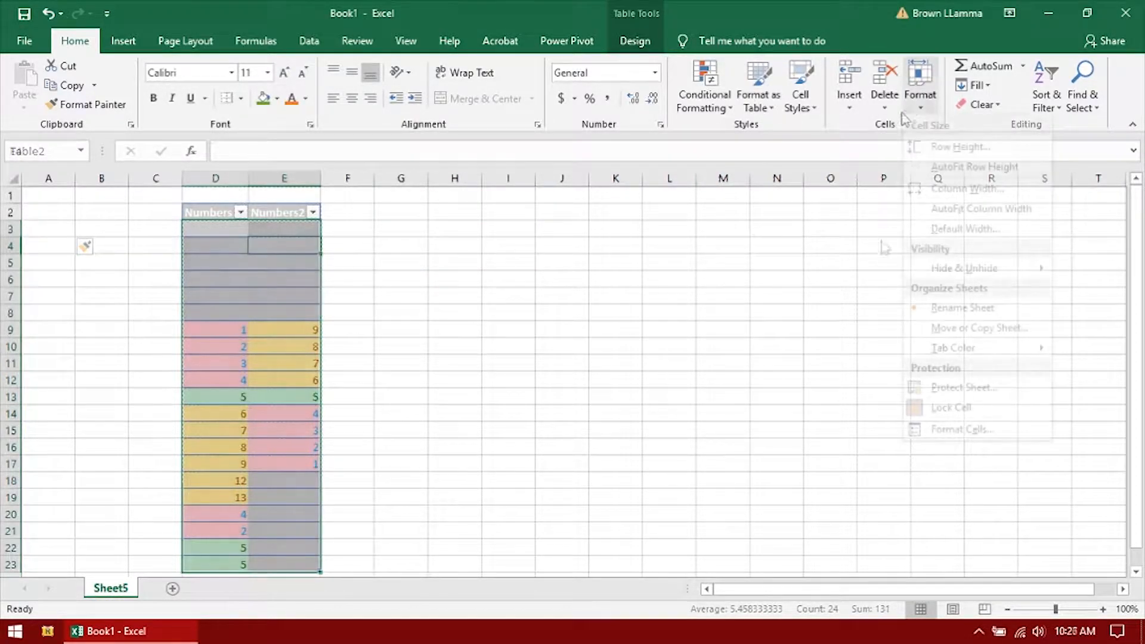
{"action": "mouse_move", "coordinate": [961, 275]}
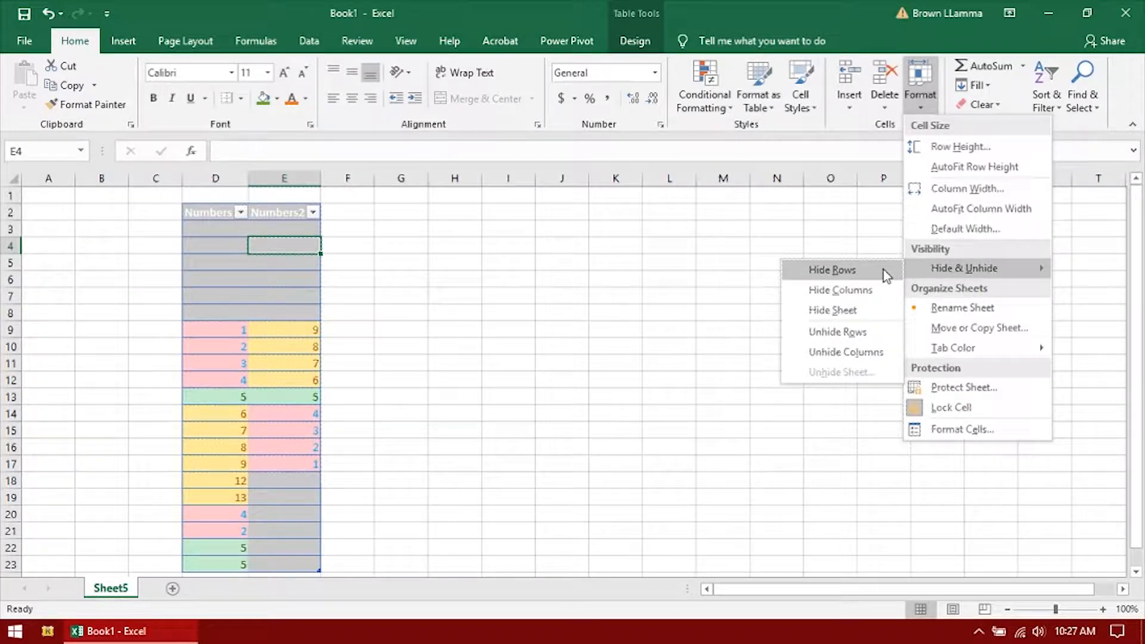
{"action": "left_click", "coordinate": [470, 243]}
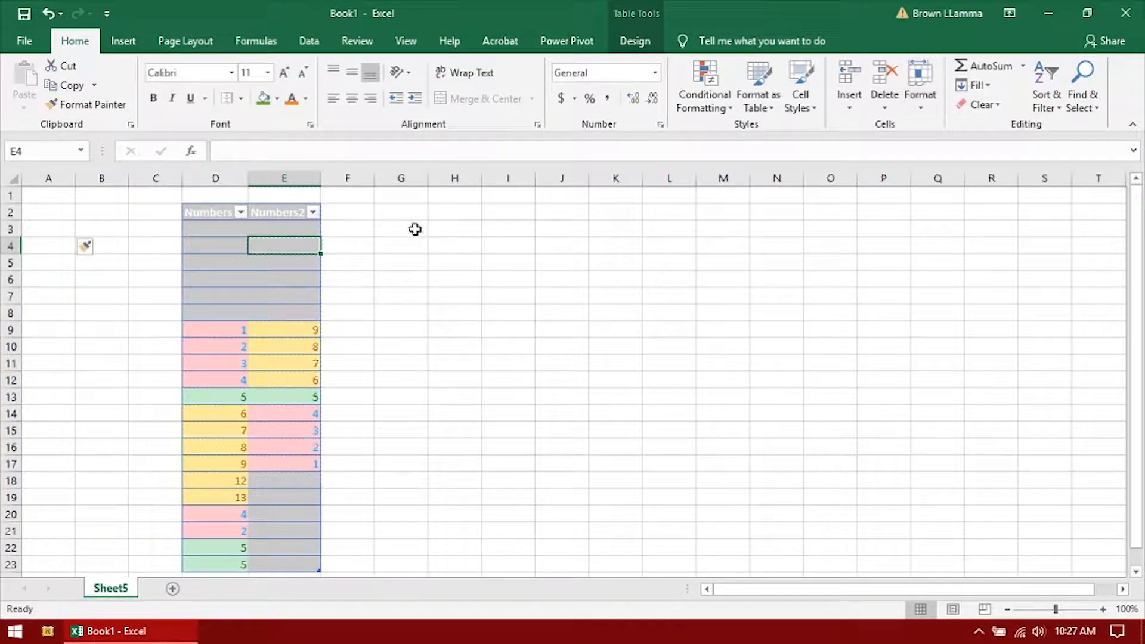
Step: Hide column E, which holds the Numbers2 values
{"action": "left_click", "coordinate": [289, 172]}
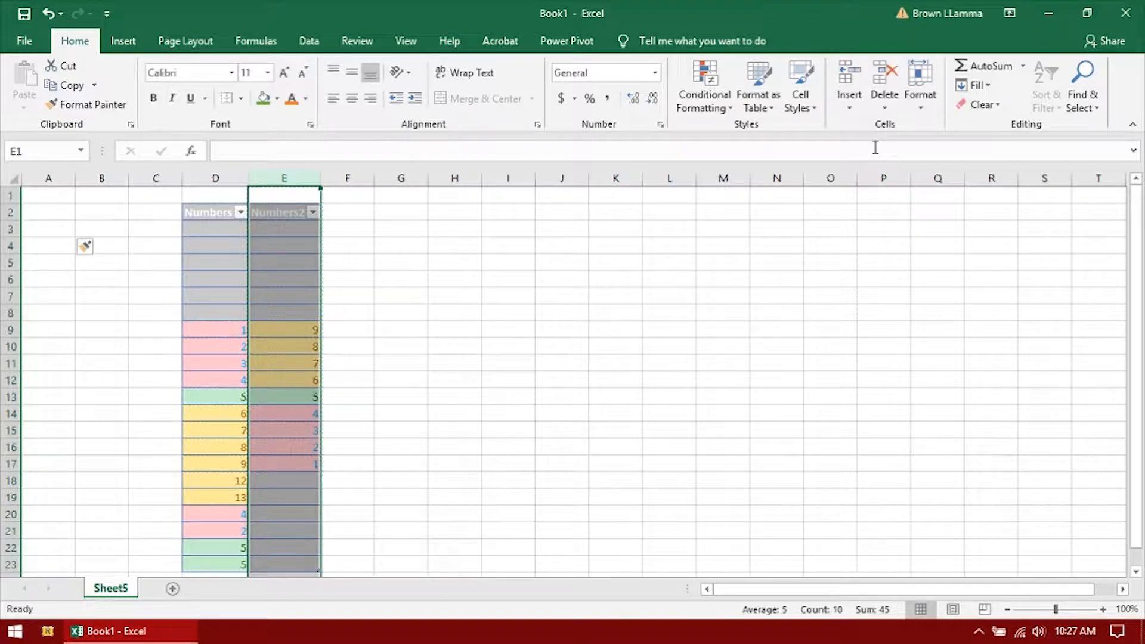
{"action": "left_click", "coordinate": [928, 111]}
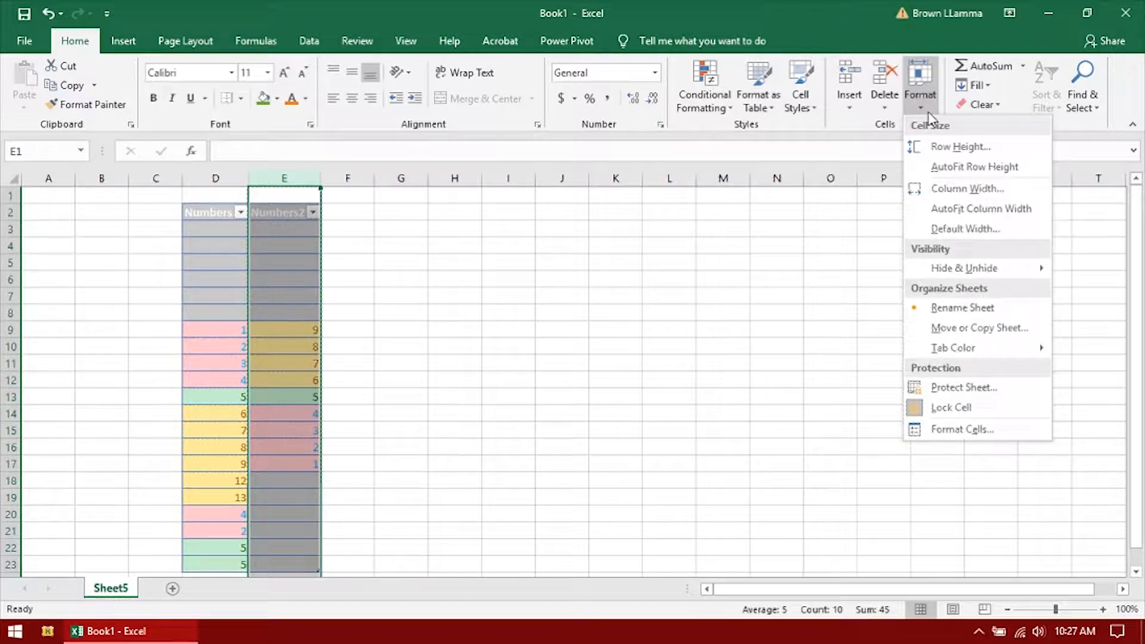
{"action": "mouse_move", "coordinate": [981, 268]}
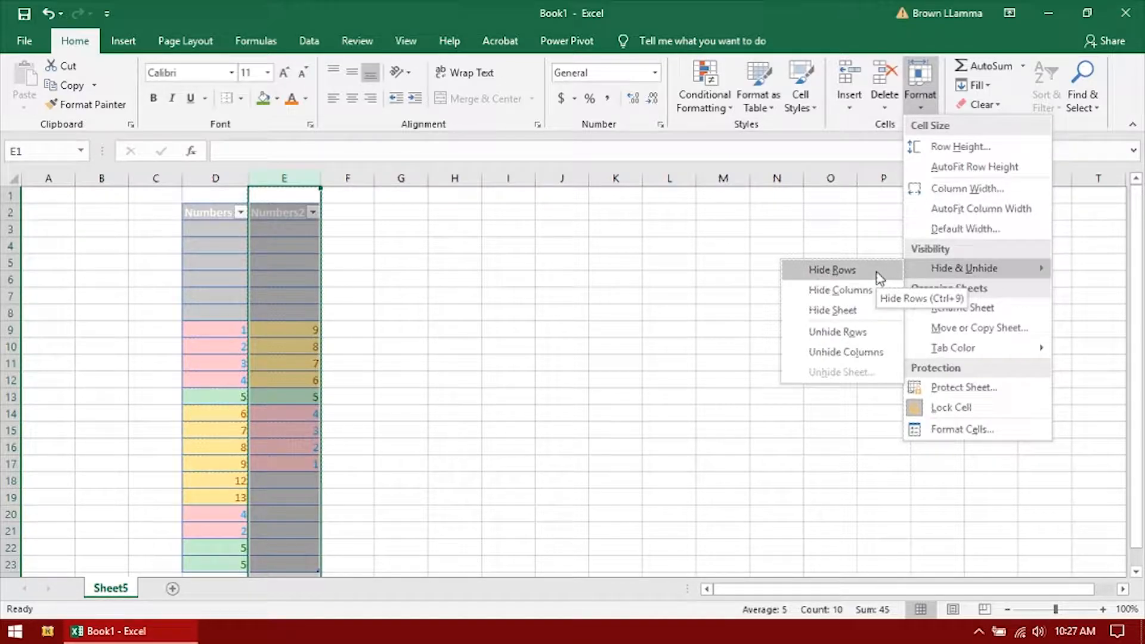
{"action": "left_click", "coordinate": [868, 292]}
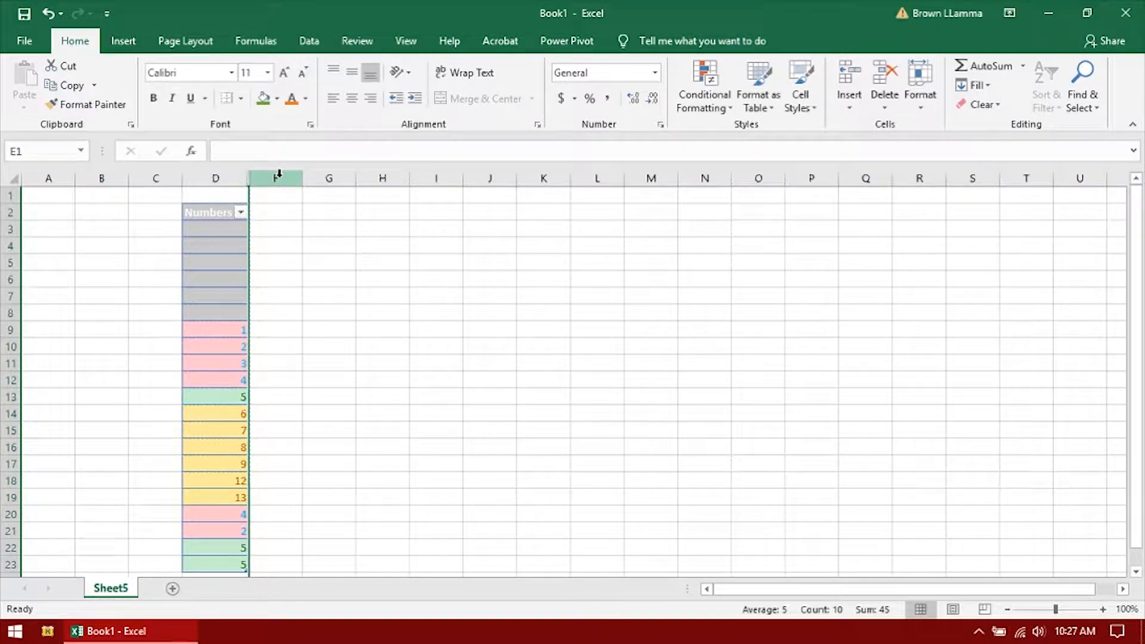
Step: Reveal hidden column E by pulling out its border, and resize columns D and E to fit their headers
{"action": "left_click_drag", "start_coordinate": [248, 177], "coordinate": [300, 178]}
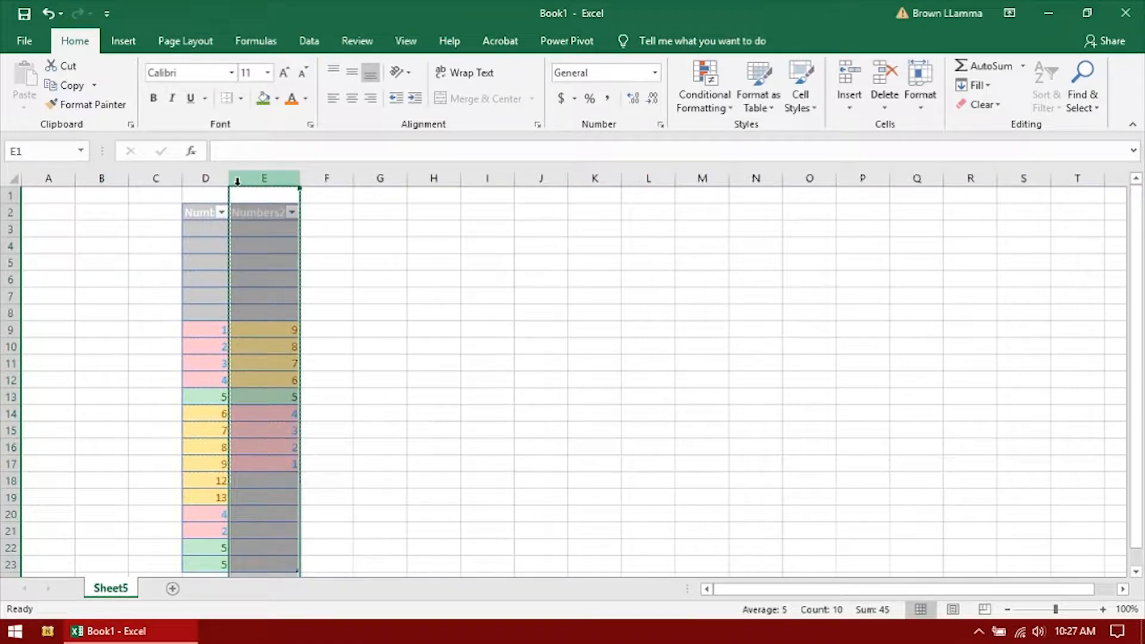
{"action": "left_click_drag", "start_coordinate": [230, 178], "coordinate": [248, 178]}
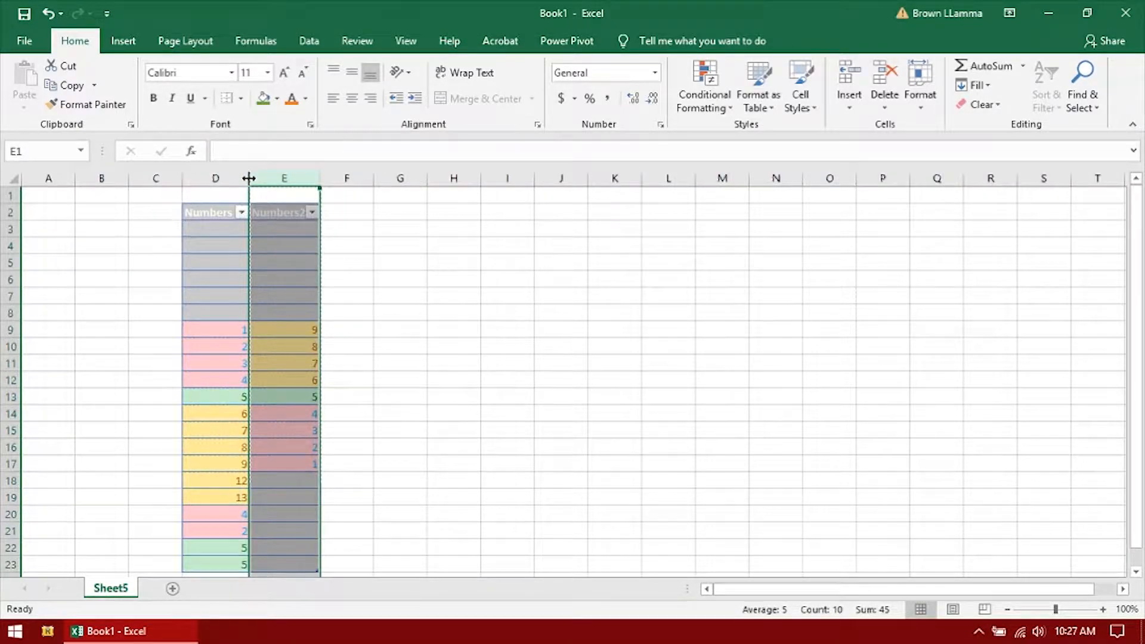
{"action": "left_click_drag", "start_coordinate": [320, 177], "coordinate": [323, 177]}
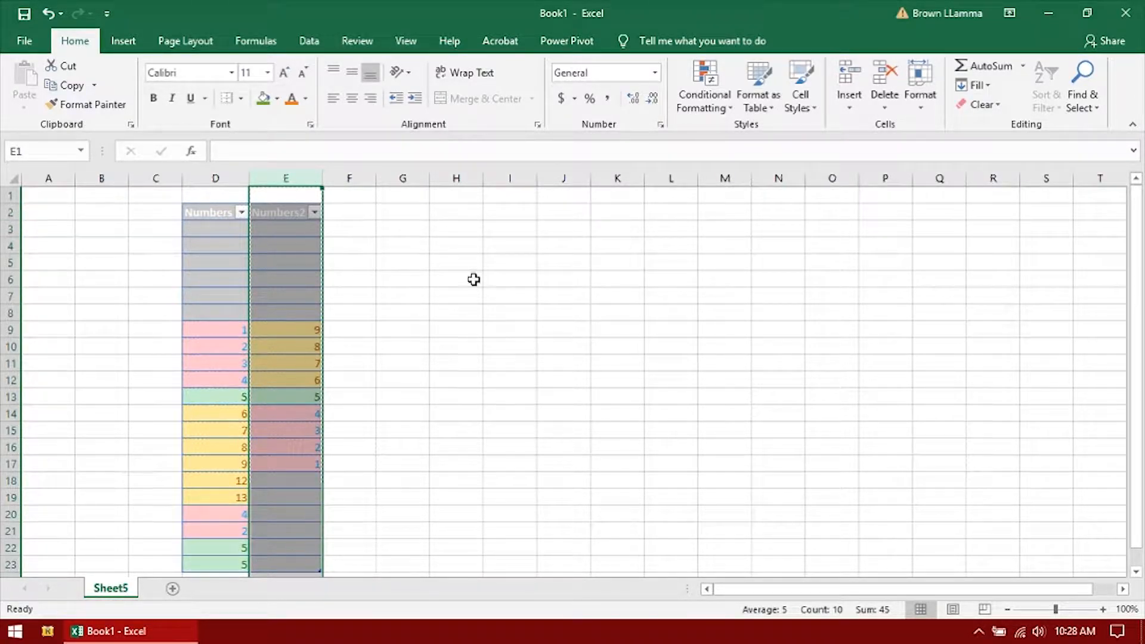
Step: Enlarge column E's width and row 3's height, auto-fitting each one back to its content
{"action": "left_click_drag", "start_coordinate": [323, 178], "coordinate": [516, 185]}
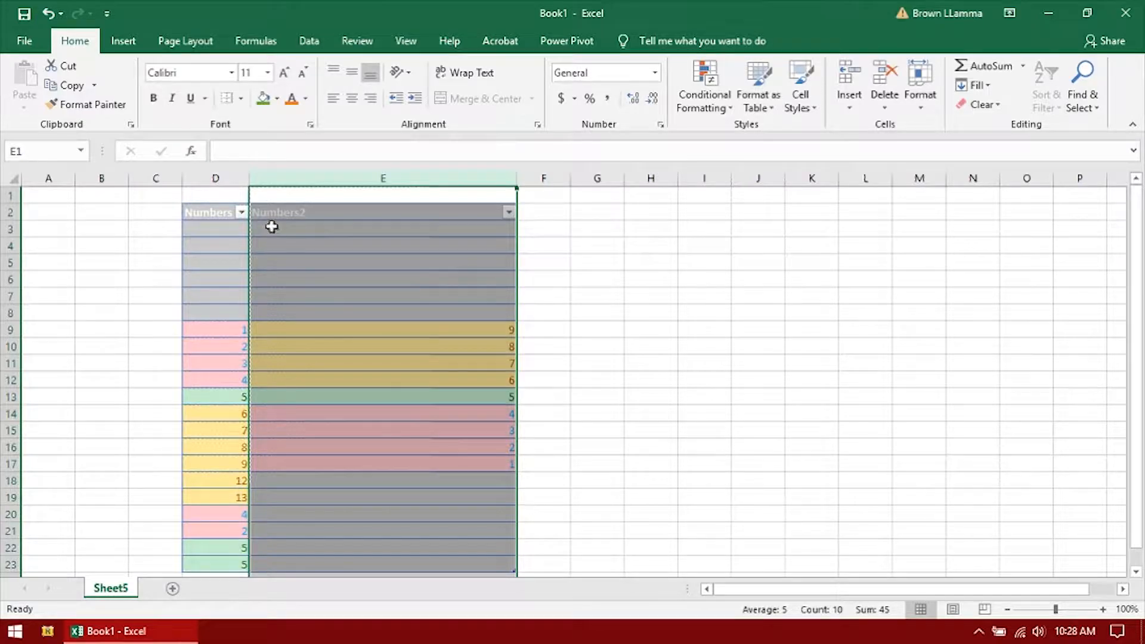
{"action": "double_click", "coordinate": [518, 178]}
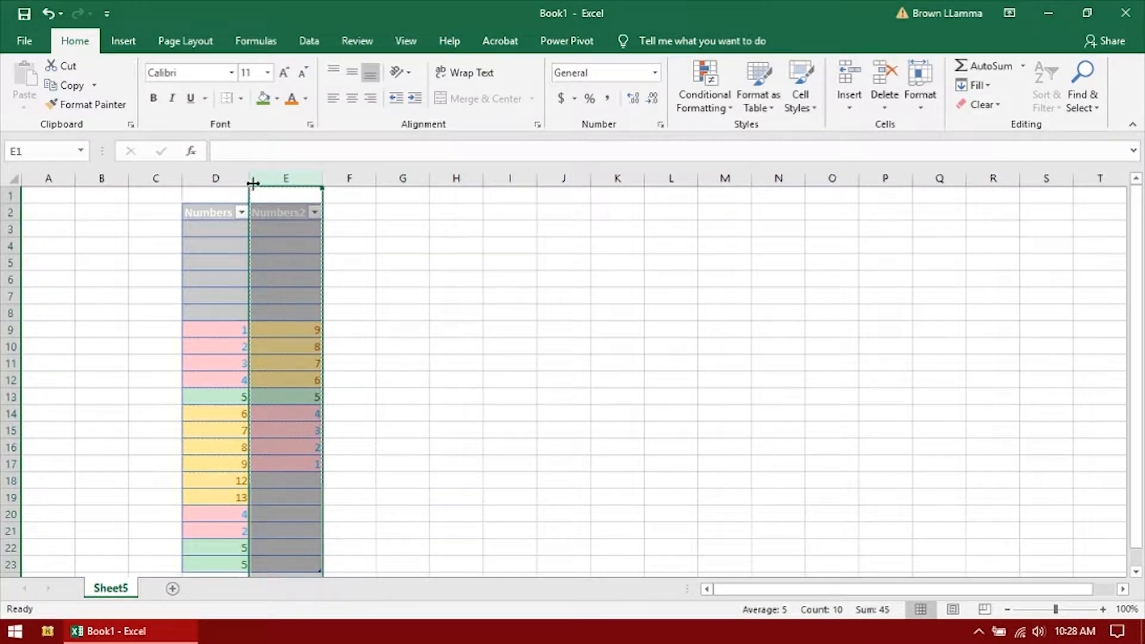
{"action": "left_click_drag", "start_coordinate": [11, 221], "coordinate": [23, 323]}
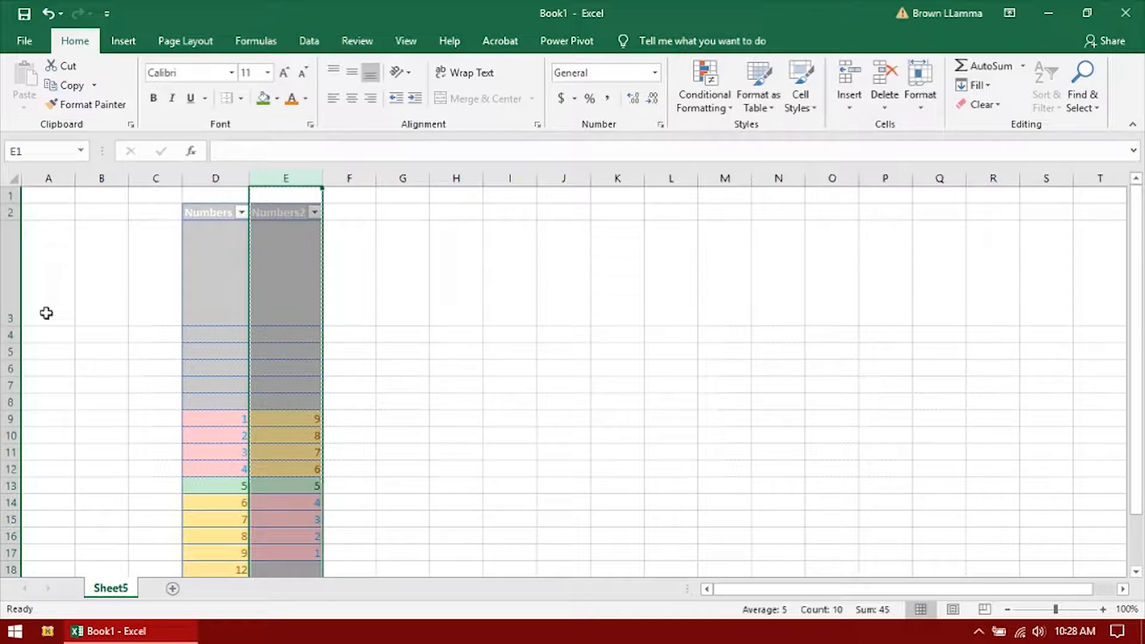
{"action": "double_click", "coordinate": [13, 325]}
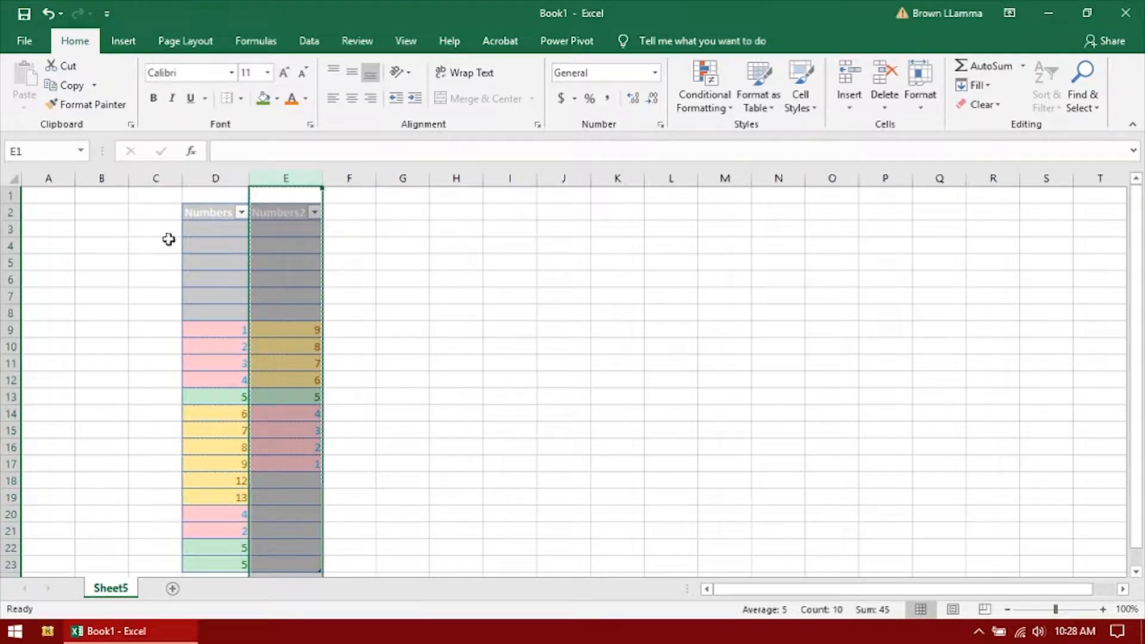
Step: Rename the worksheet as Sheet1
{"action": "left_click", "coordinate": [569, 298]}
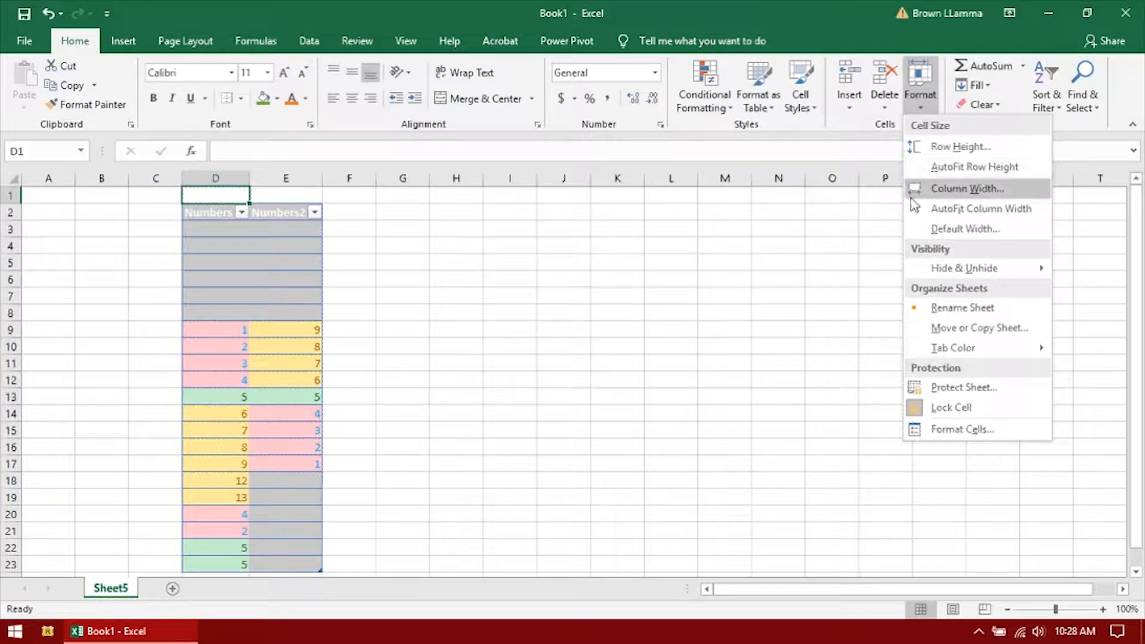
{"action": "left_click", "coordinate": [951, 309]}
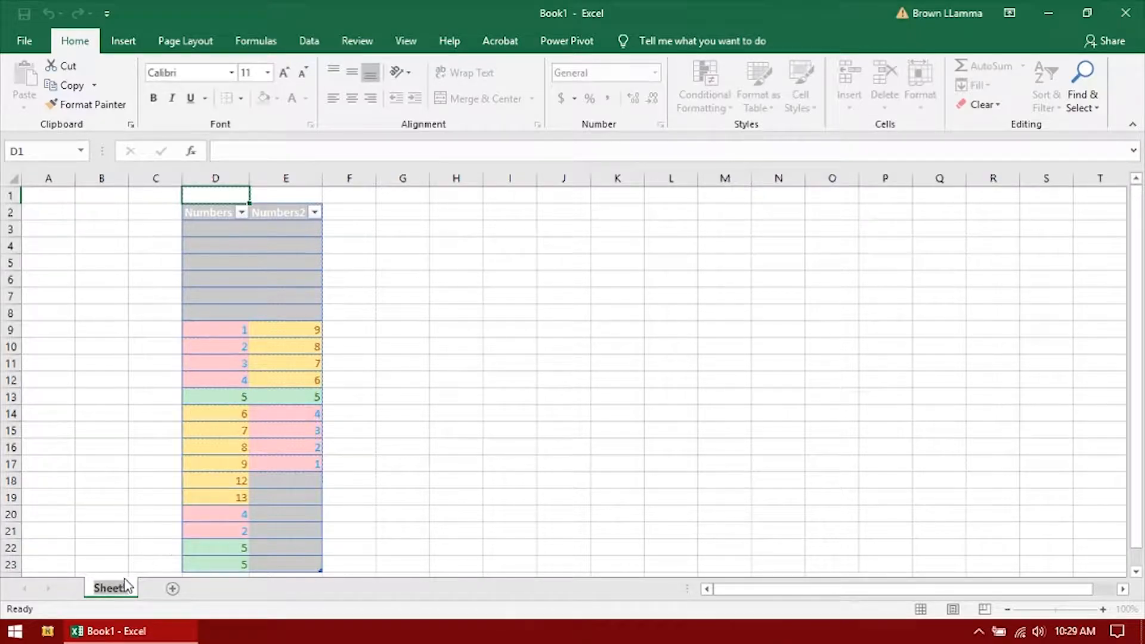
{"action": "type", "text": "Sheet1"}
{"action": "key", "text": "Return"}
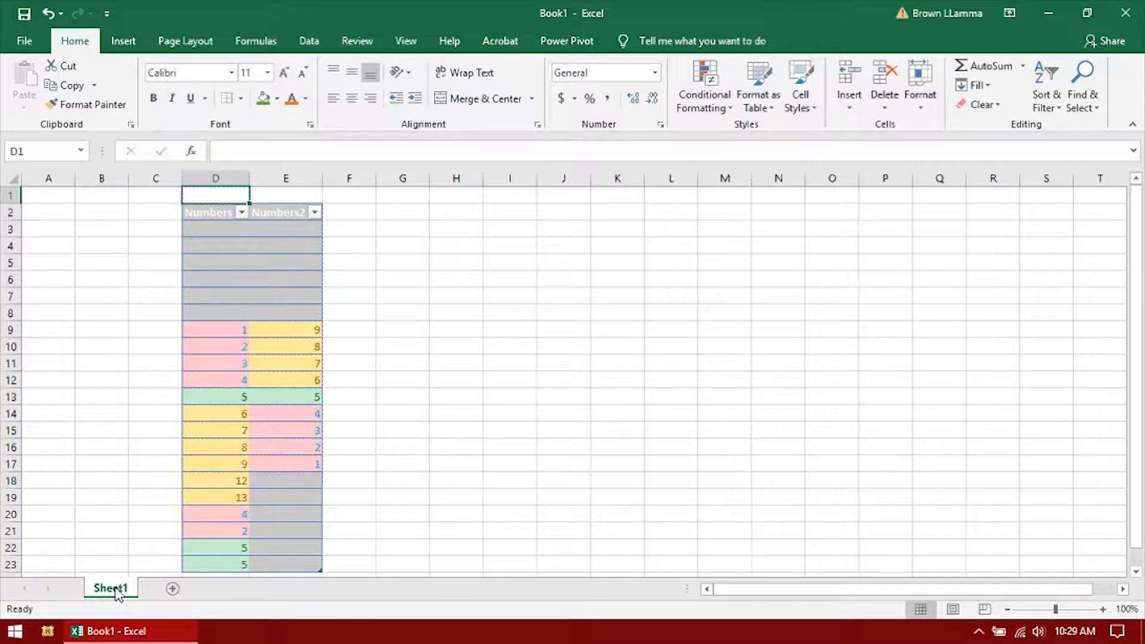
Step: Try to delete Sheet1 while it is the only worksheet in the workbook
{"action": "right_click", "coordinate": [117, 593]}
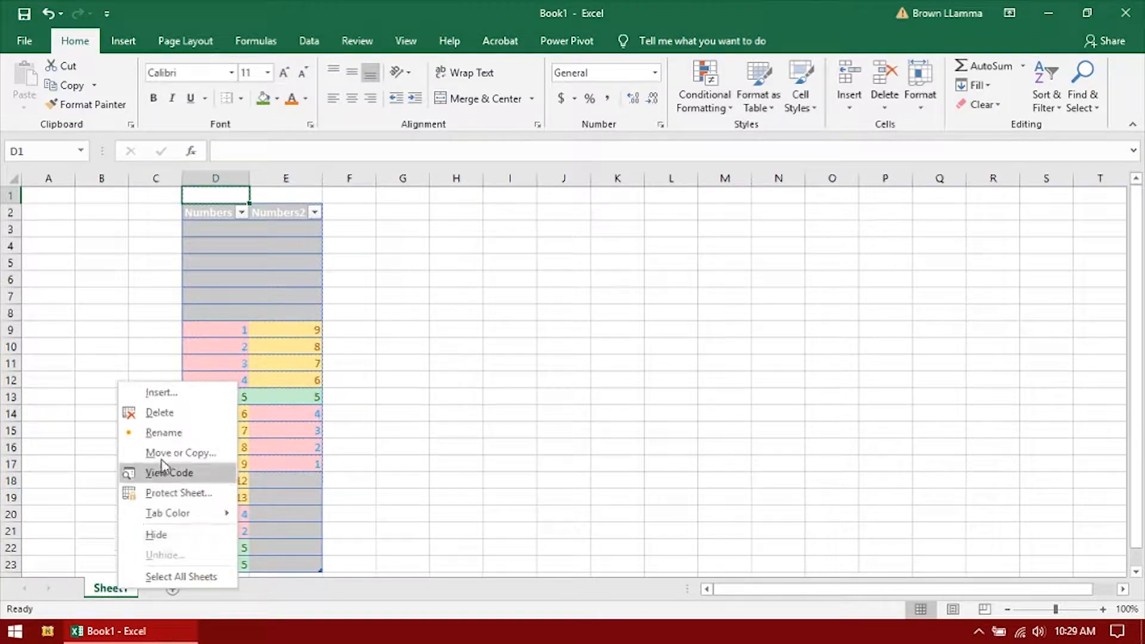
{"action": "left_click", "coordinate": [161, 413]}
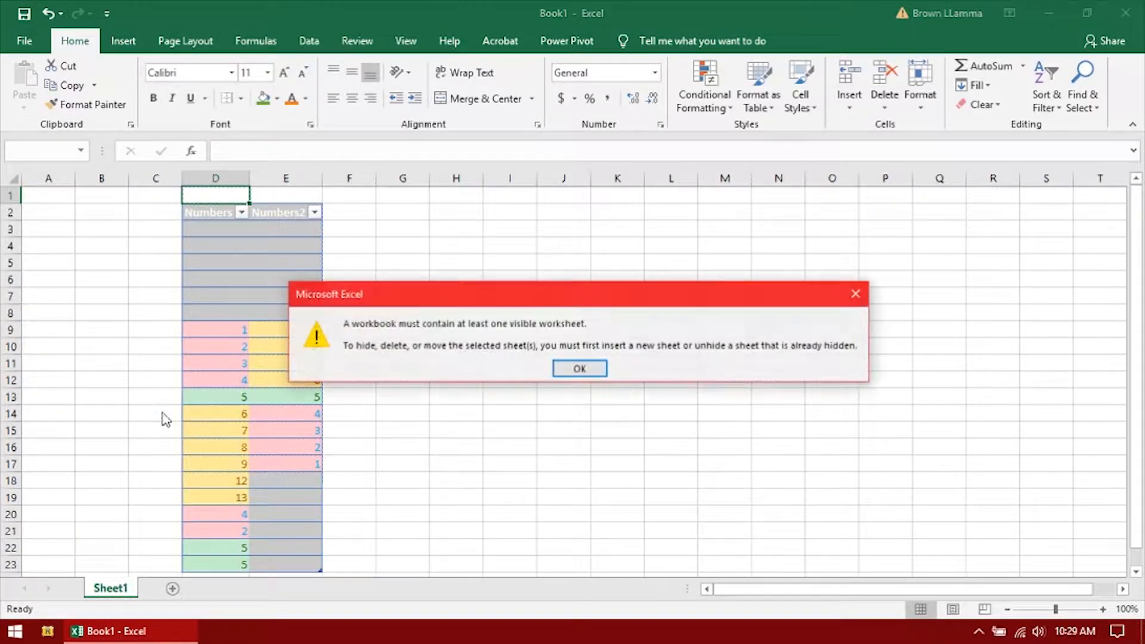
{"action": "left_click", "coordinate": [575, 368]}
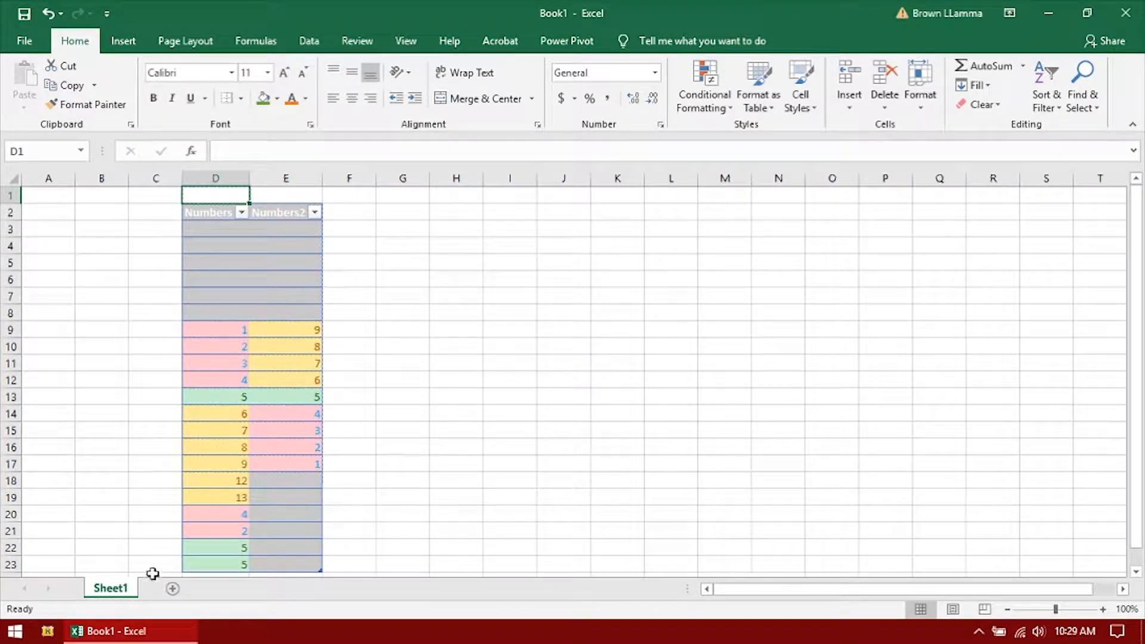
Step: Add a blank worksheet placed ahead of Sheet1 and permanently delete Sheet1
{"action": "left_click", "coordinate": [172, 589]}
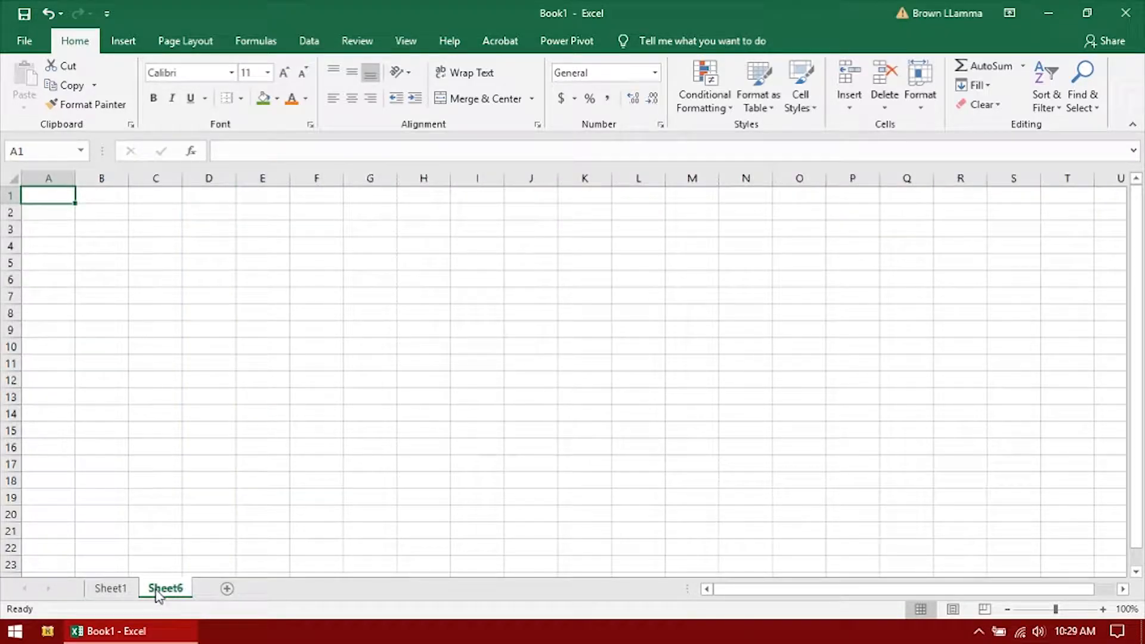
{"action": "left_click_drag", "start_coordinate": [109, 594], "coordinate": [189, 590]}
{"action": "right_click", "coordinate": [156, 590]}
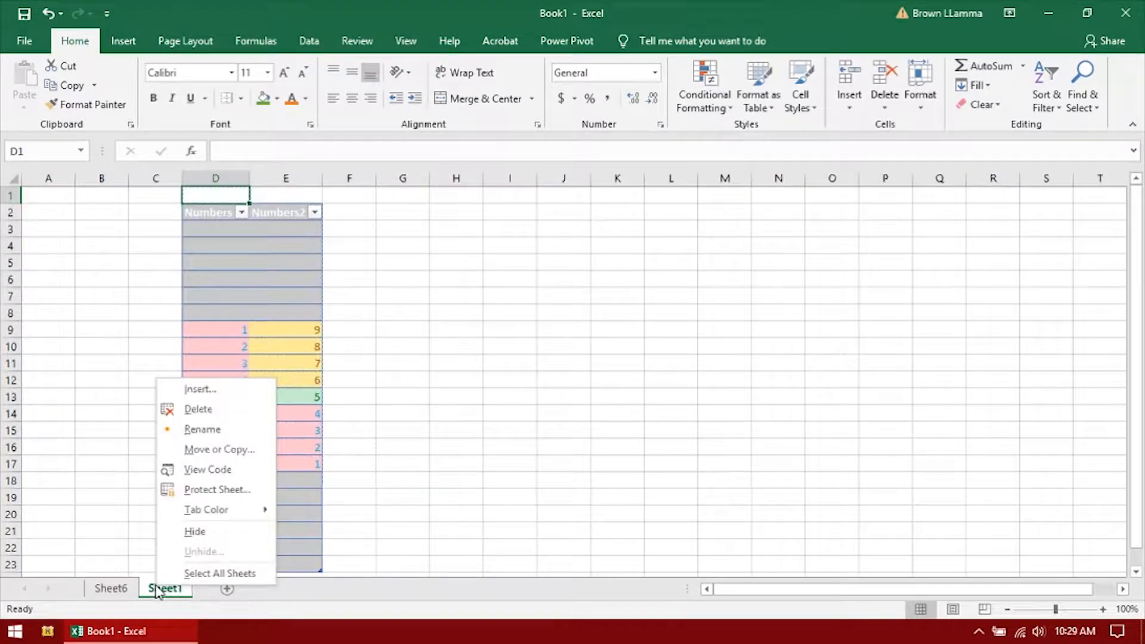
{"action": "left_click", "coordinate": [233, 411]}
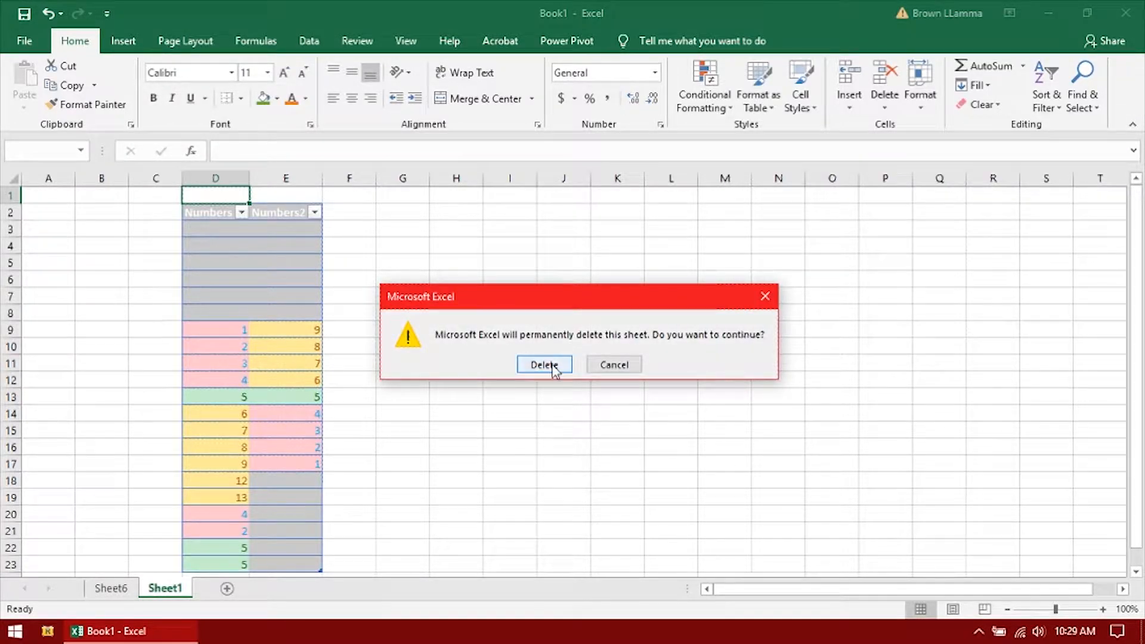
{"action": "left_click", "coordinate": [546, 364]}
Step: Open the Move or Copy options for Sheet6 and accept its current position in Book1 without creating a copy
{"action": "right_click", "coordinate": [115, 591]}
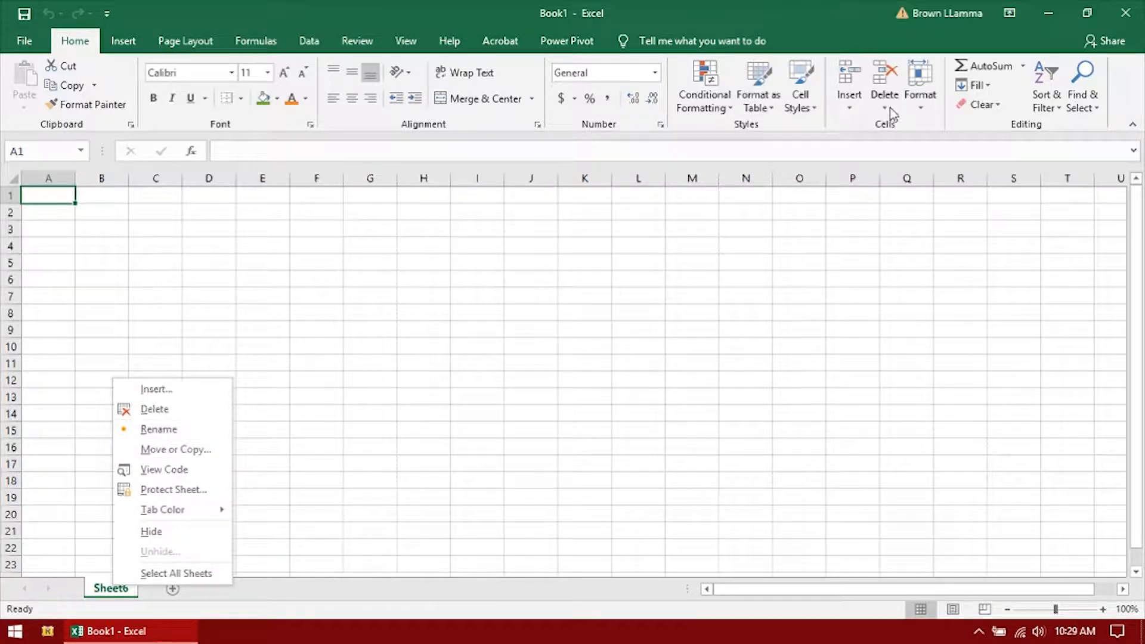
{"action": "left_click", "coordinate": [924, 110]}
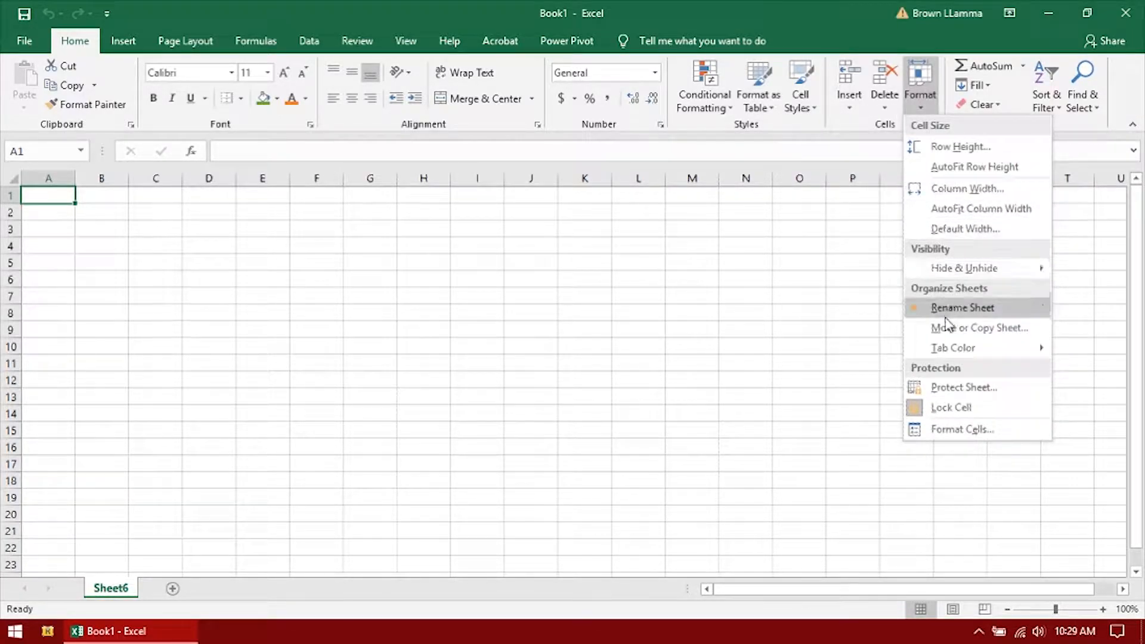
{"action": "left_click", "coordinate": [990, 328]}
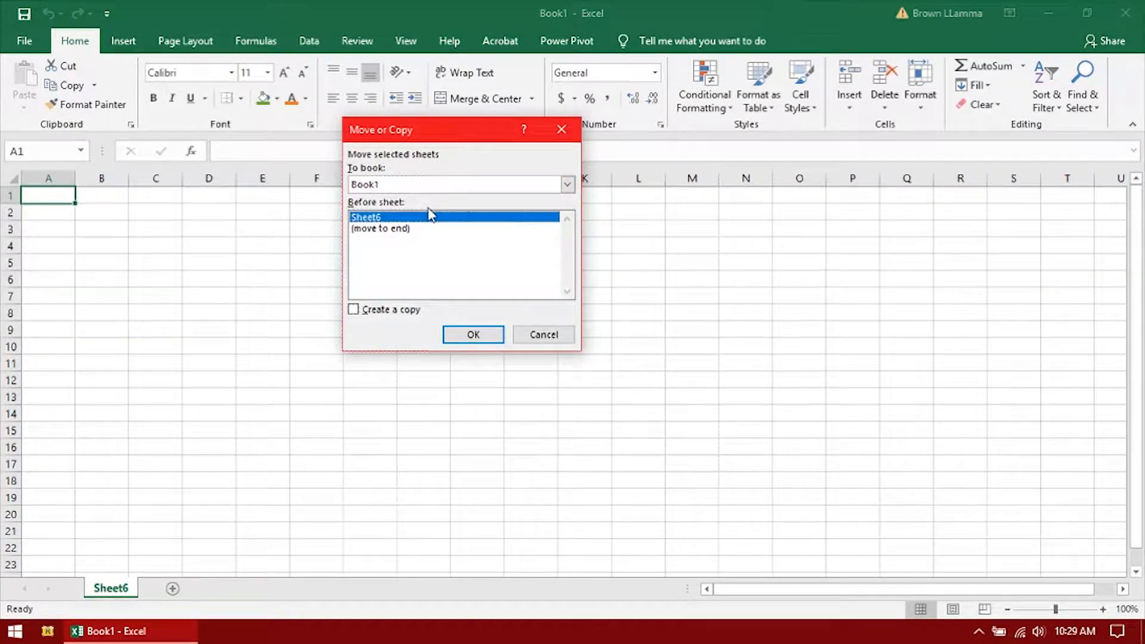
{"action": "left_click", "coordinate": [473, 336]}
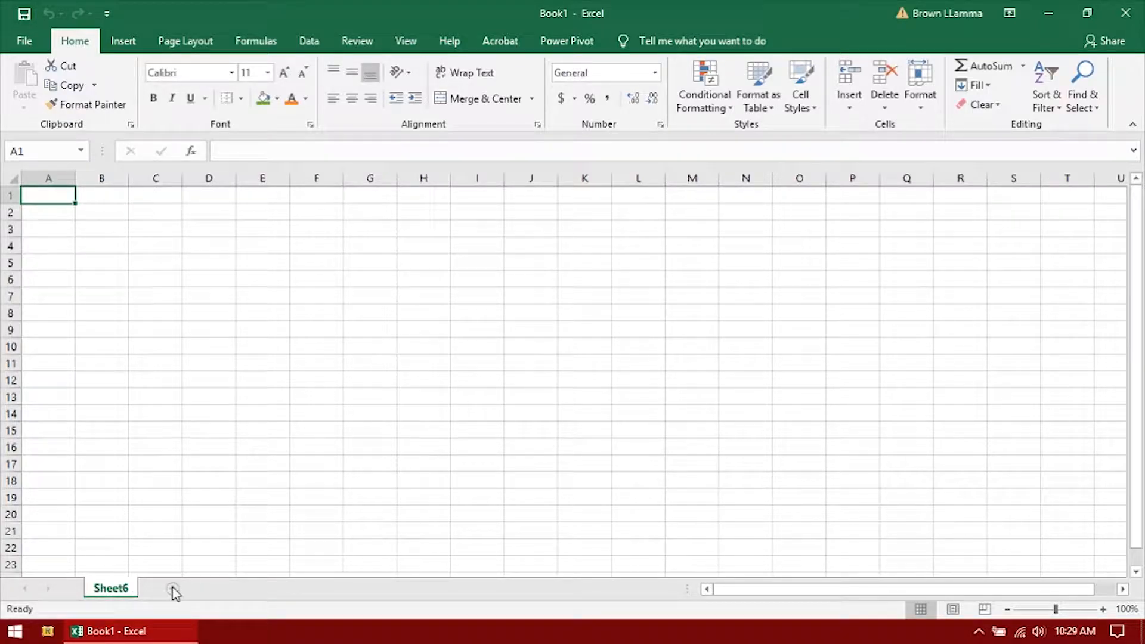
Step: Set the tab color of Sheet6 to orange from the theme colors
{"action": "left_click", "coordinate": [920, 110]}
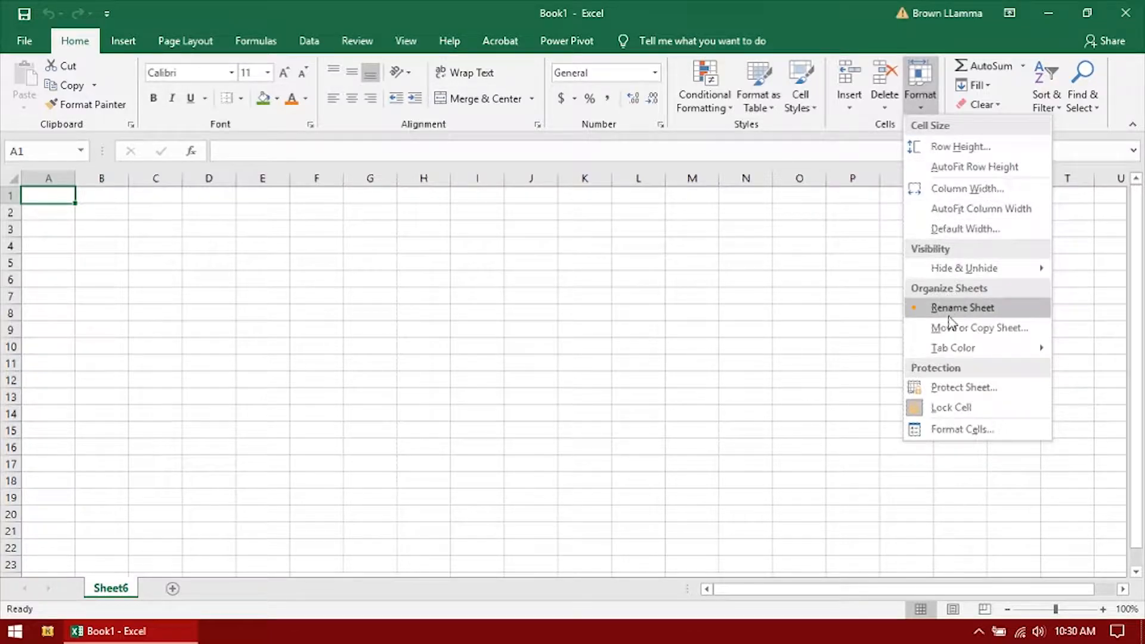
{"action": "mouse_move", "coordinate": [958, 349]}
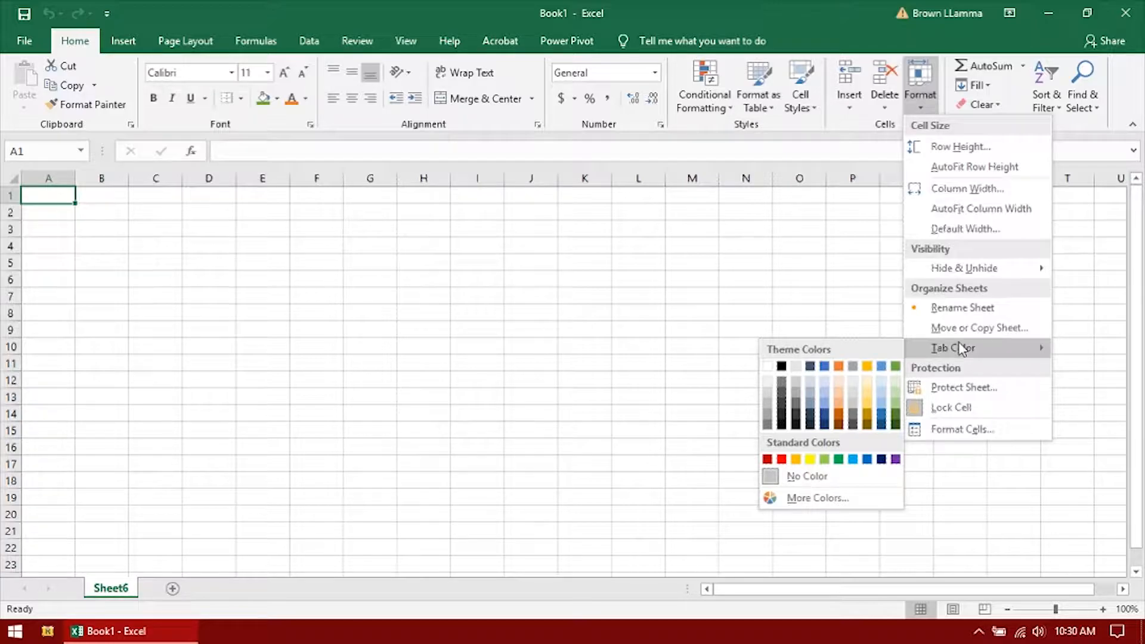
{"action": "left_click", "coordinate": [840, 366]}
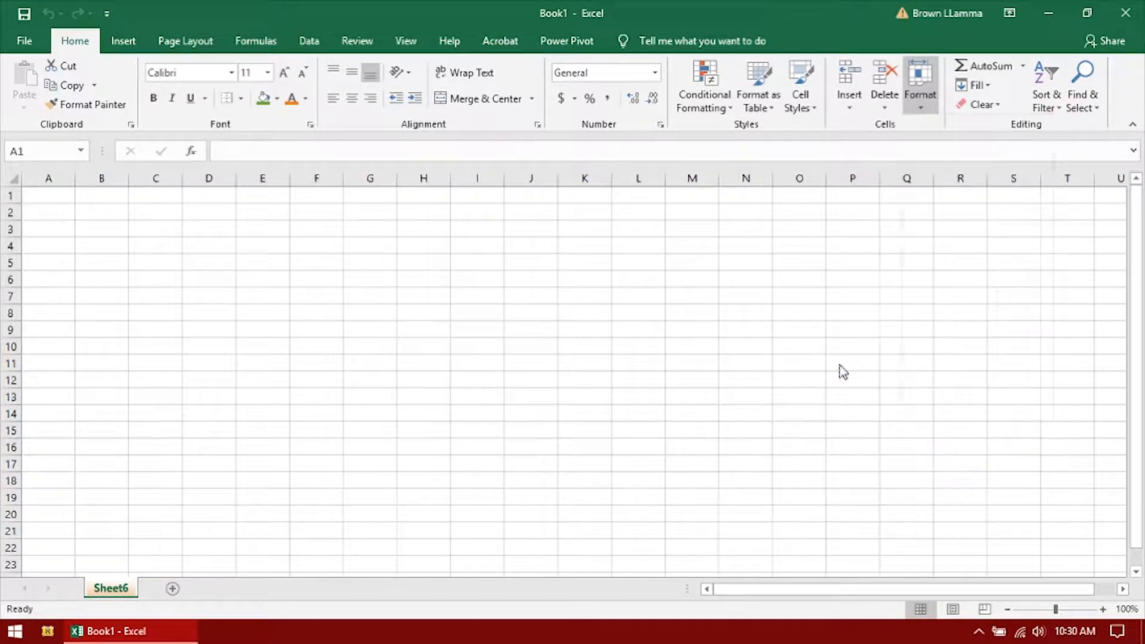
Step: Add a new worksheet after Sheet6 and give its tab the standard light blue color
{"action": "left_click", "coordinate": [172, 589]}
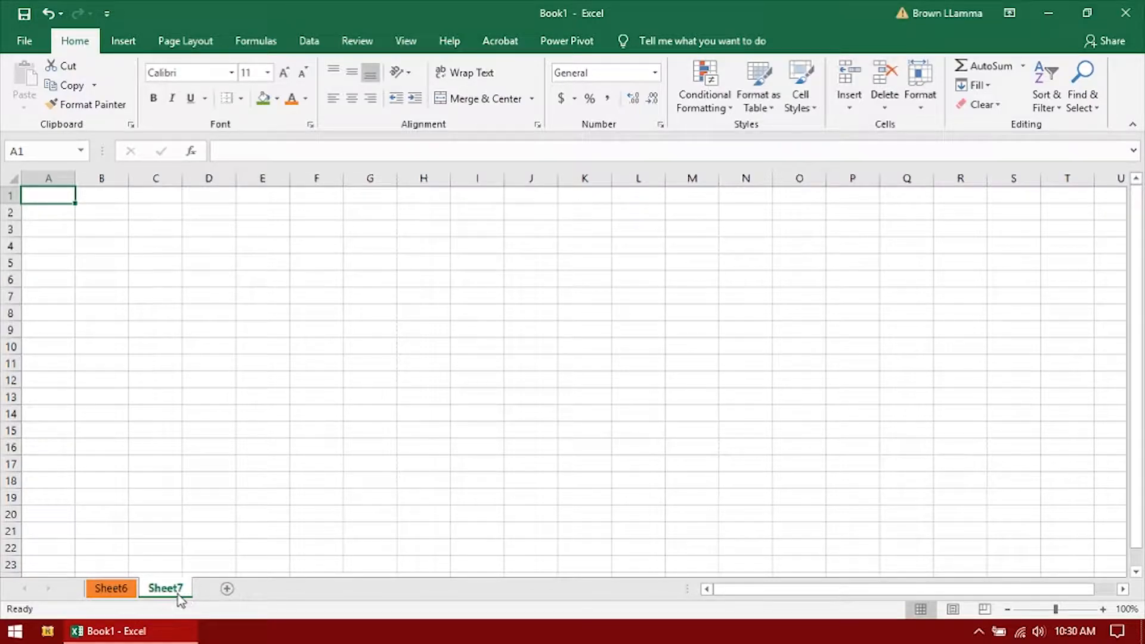
{"action": "left_click", "coordinate": [926, 107]}
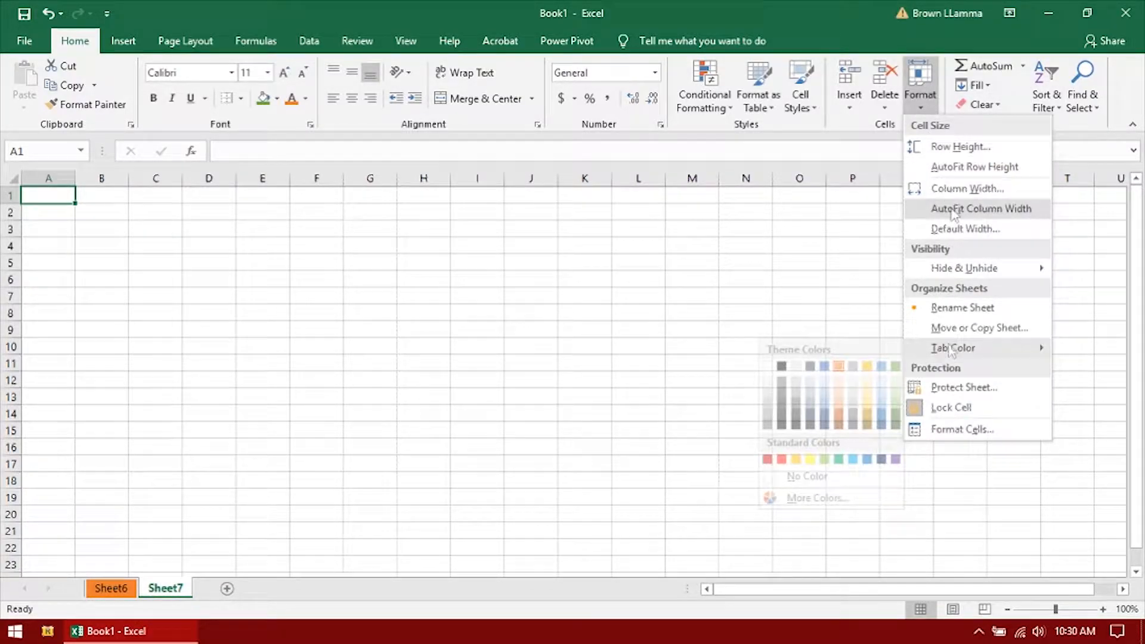
{"action": "left_click", "coordinate": [853, 459]}
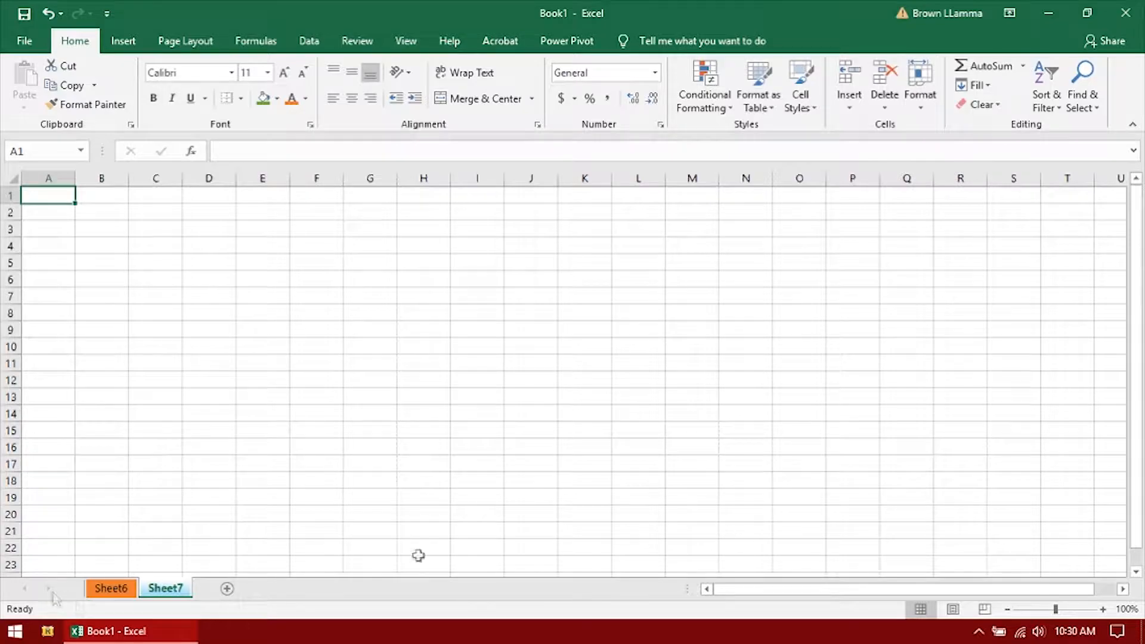
Step: Switch back and forth between Sheet6 and Sheet7 to compare their tab colors, finishing on Sheet7
{"action": "left_click", "coordinate": [107, 589]}
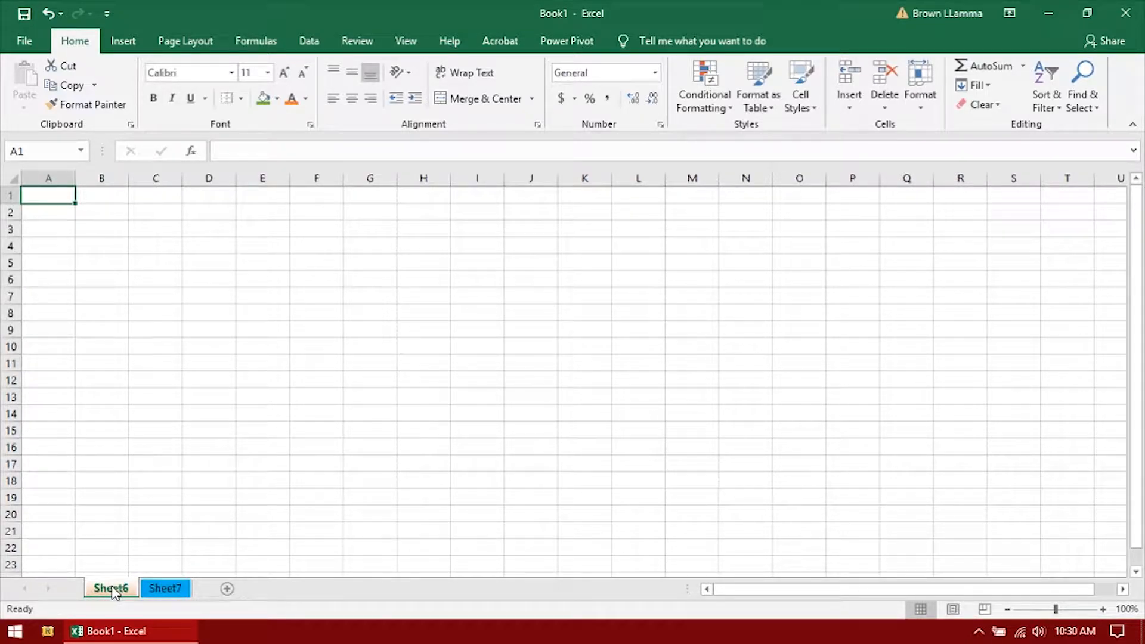
{"action": "left_click", "coordinate": [166, 588]}
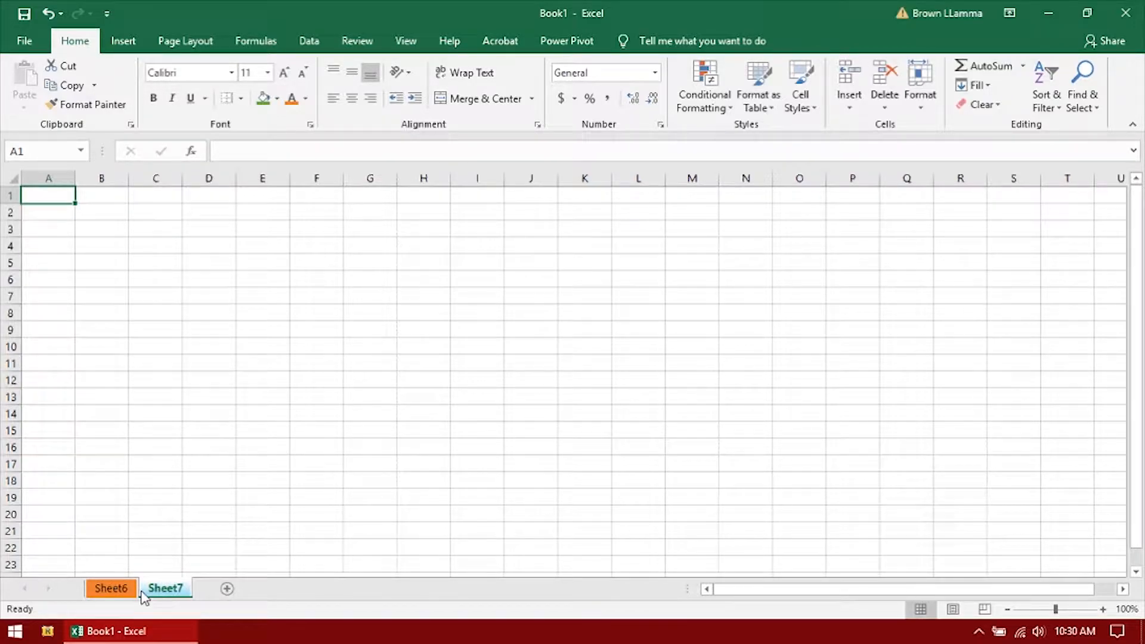
{"action": "left_click", "coordinate": [107, 589]}
{"action": "left_click", "coordinate": [158, 589]}
{"action": "left_click", "coordinate": [161, 588]}
Step: Try allowing users to format cells, rows and columns in Sheet7's protection settings, and dismiss them without protecting the sheet
{"action": "left_click", "coordinate": [921, 89]}
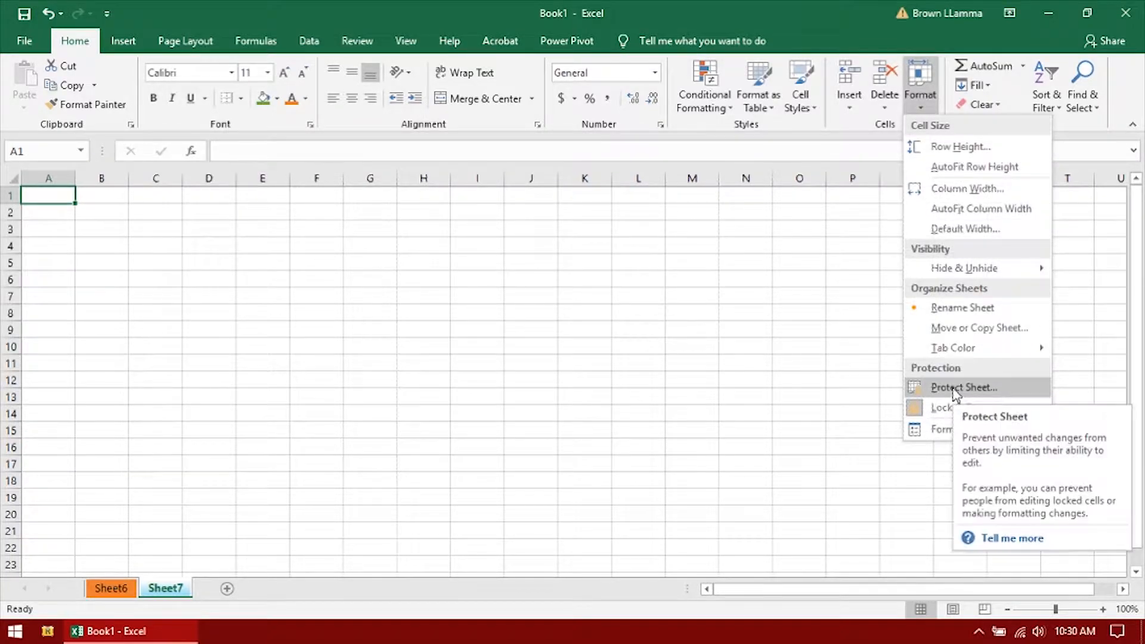
{"action": "left_click", "coordinate": [954, 389]}
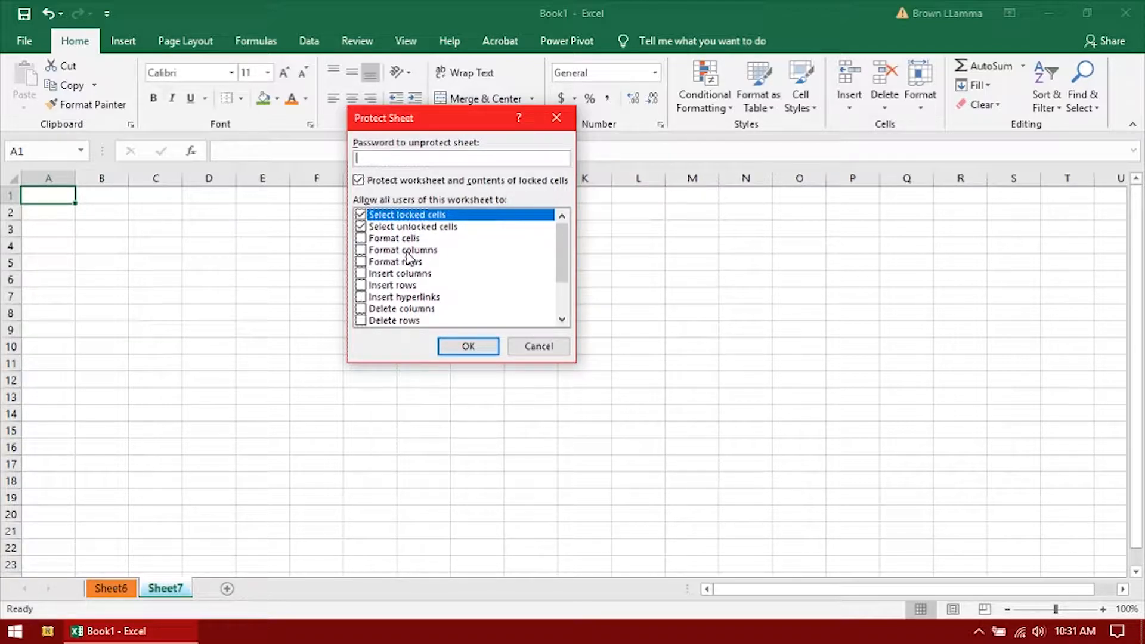
{"action": "left_click", "coordinate": [360, 239]}
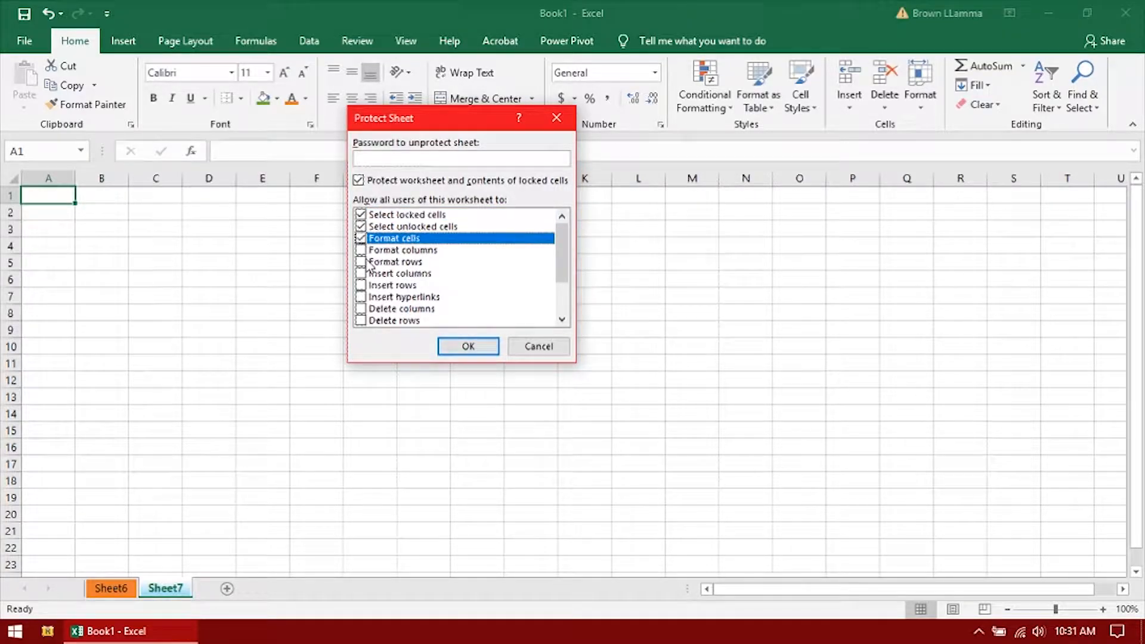
{"action": "left_click", "coordinate": [361, 262]}
{"action": "left_click", "coordinate": [361, 251]}
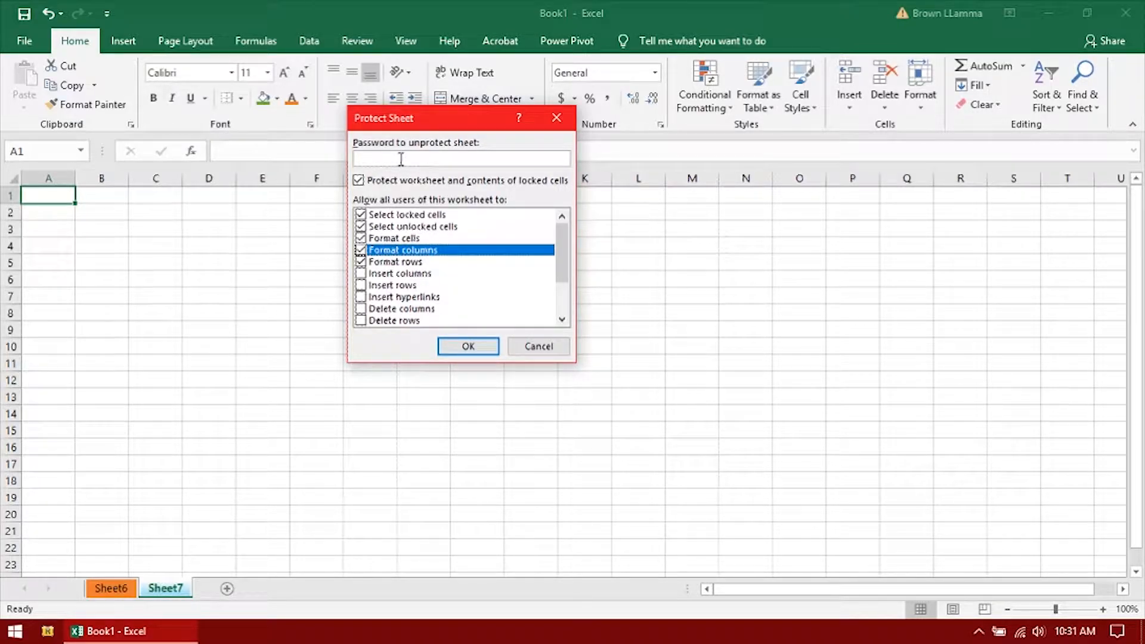
{"action": "key", "text": "Escape"}
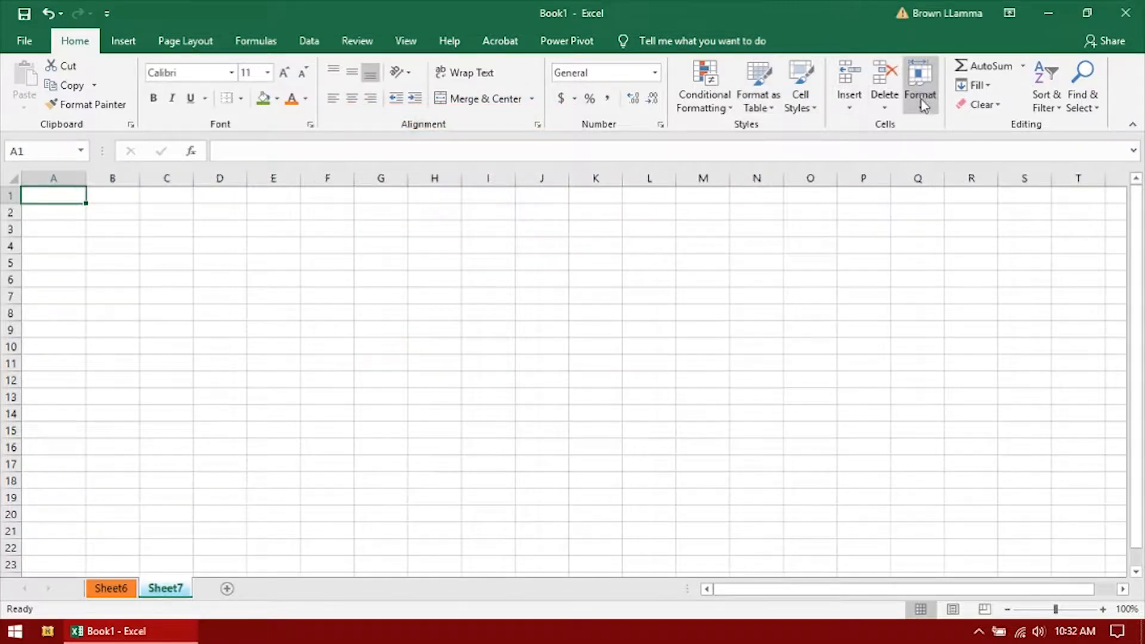
Step: Open the Format Cells settings for cell A1 and review the alignment and font options
{"action": "left_click", "coordinate": [920, 89]}
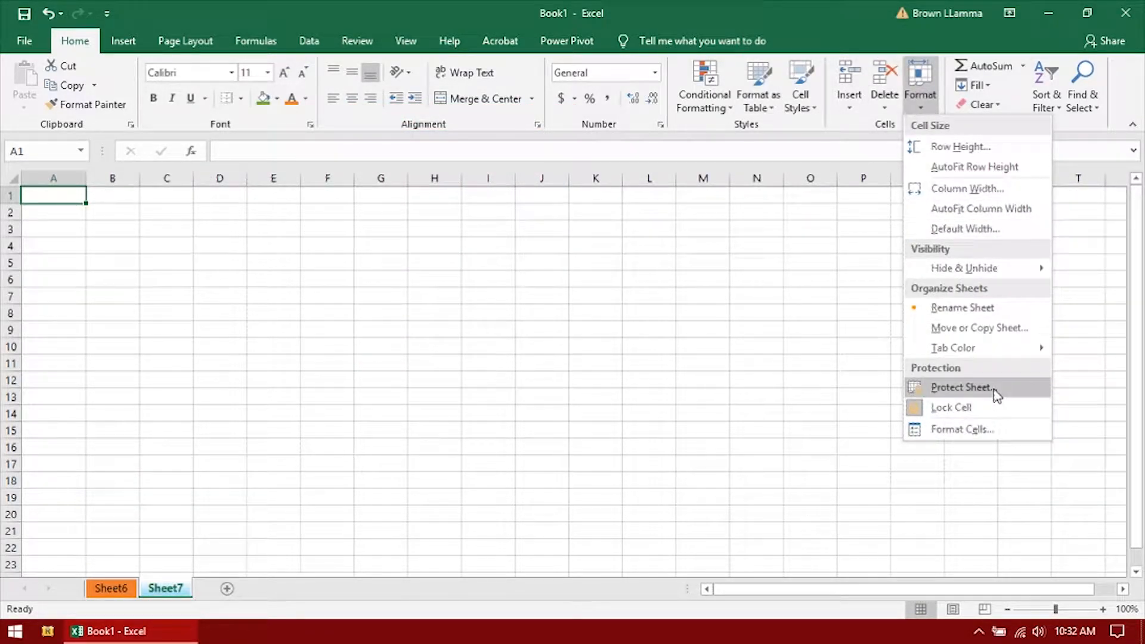
{"action": "left_click", "coordinate": [963, 427]}
{"action": "left_click", "coordinate": [326, 82]}
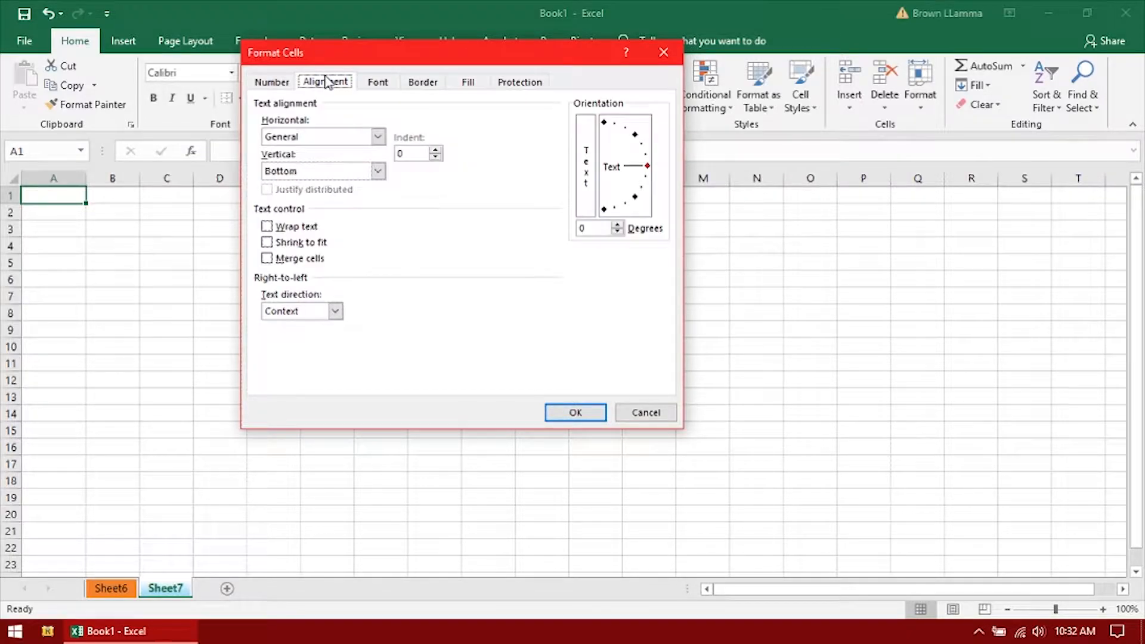
{"action": "left_click", "coordinate": [377, 81]}
{"action": "left_click_drag", "start_coordinate": [436, 43], "coordinate": [435, 168]}
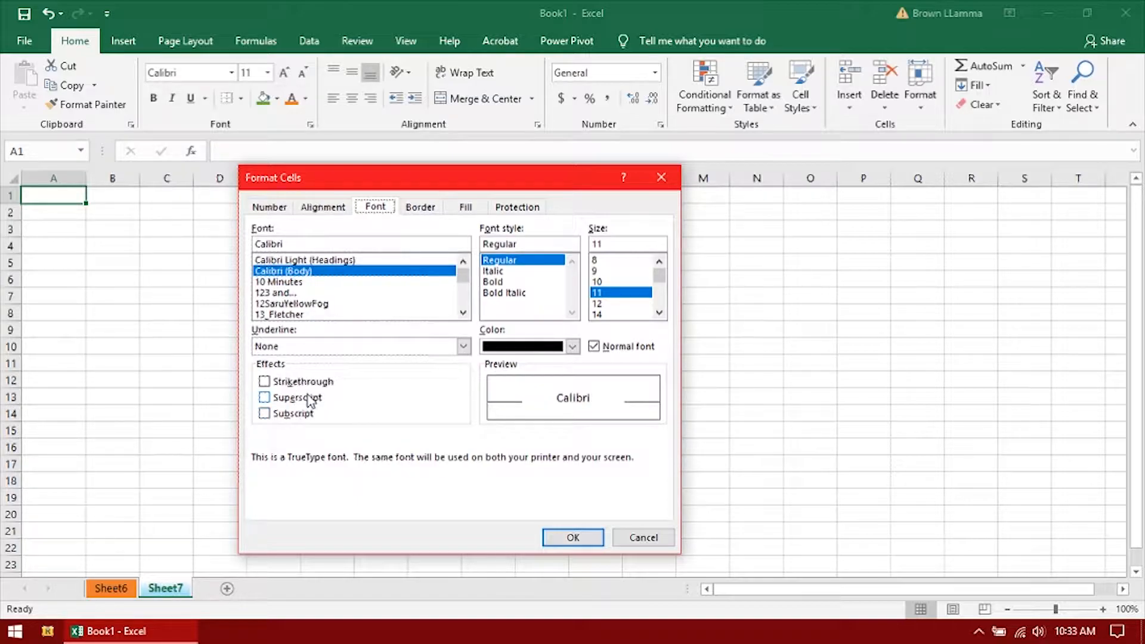
Step: Browse the Currency, Date and Fraction number formats for A1, and compare the alignment and font options with the ribbon's groups
{"action": "left_click", "coordinate": [285, 209]}
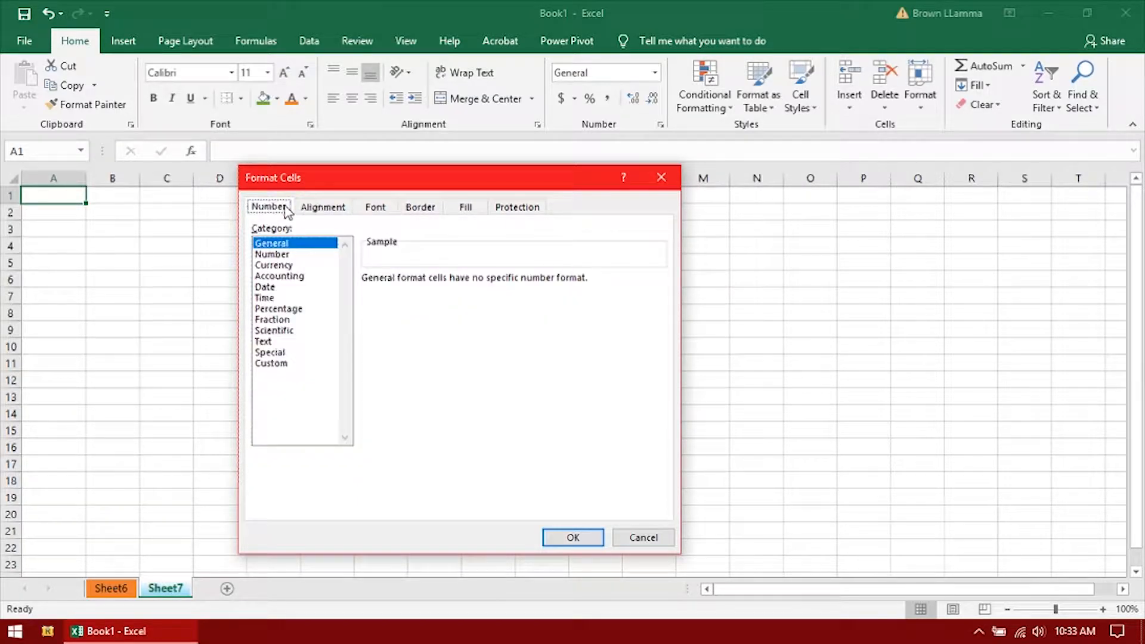
{"action": "left_click", "coordinate": [281, 264]}
{"action": "left_click", "coordinate": [279, 287]}
{"action": "left_click", "coordinate": [276, 320]}
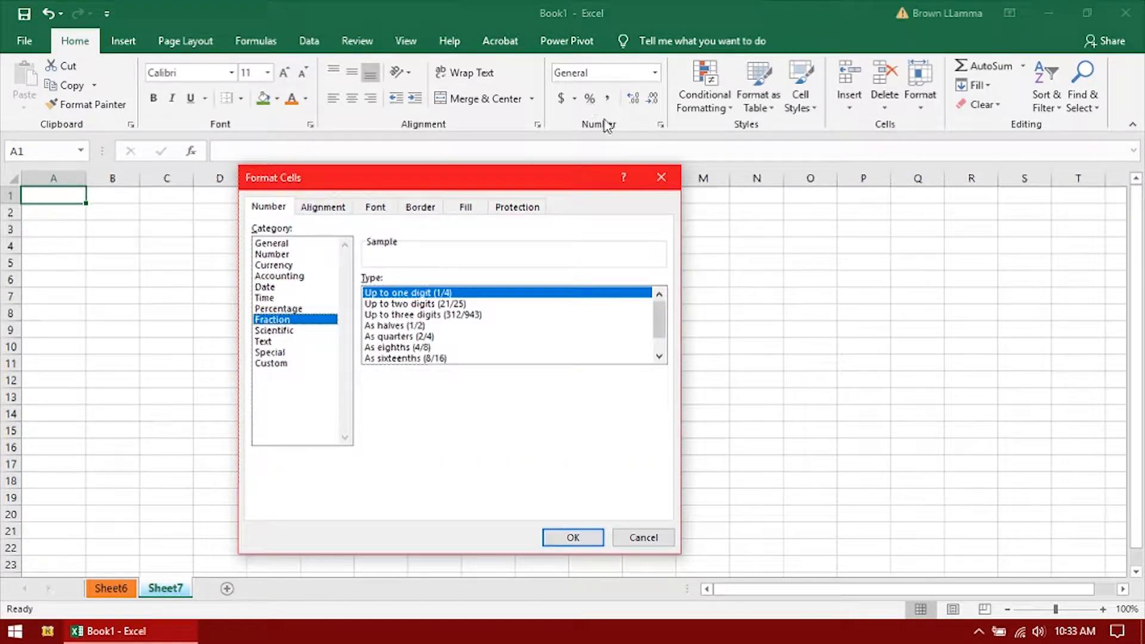
{"action": "left_click", "coordinate": [326, 208]}
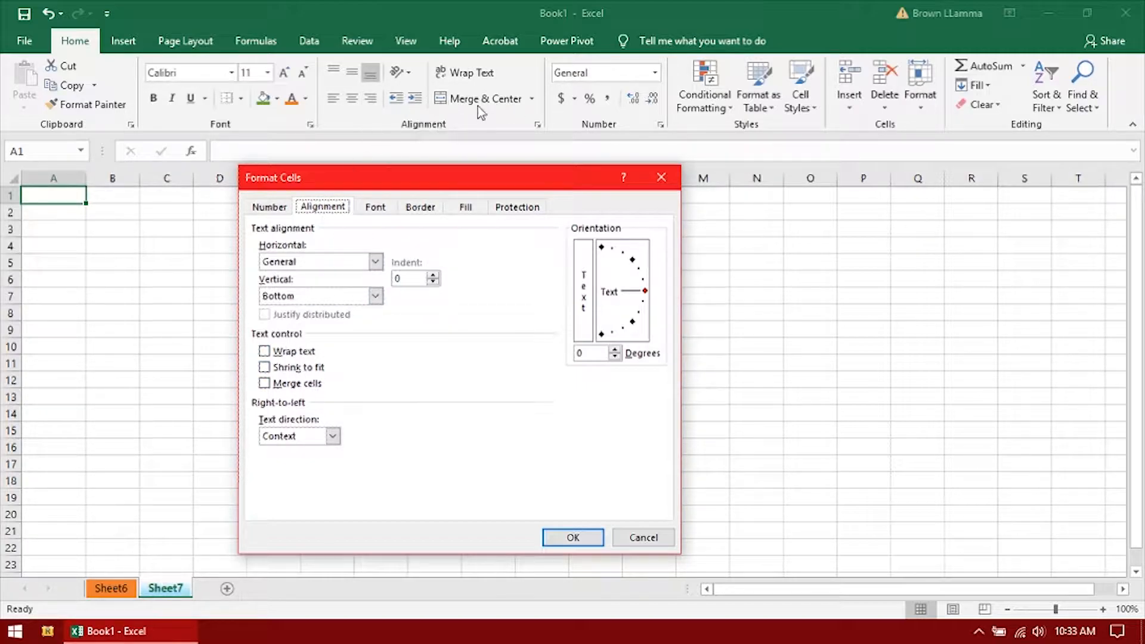
{"action": "left_click", "coordinate": [376, 207]}
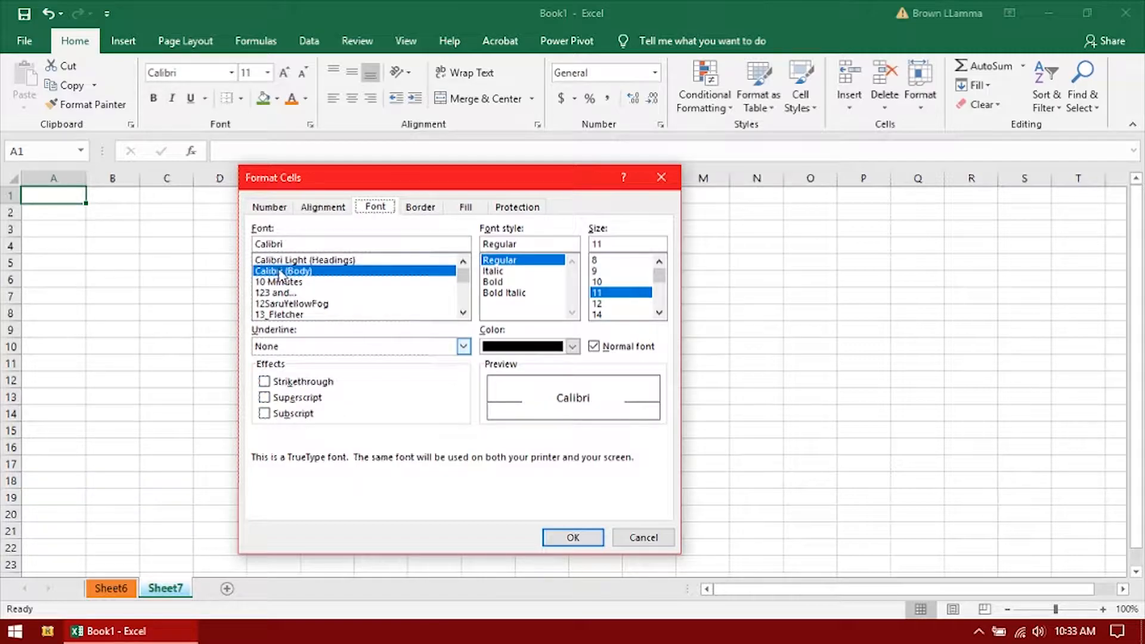
Step: Try an outline border on A1 in the default thin, thick and medium dash-dot-dot line styles in turn
{"action": "left_click", "coordinate": [420, 207]}
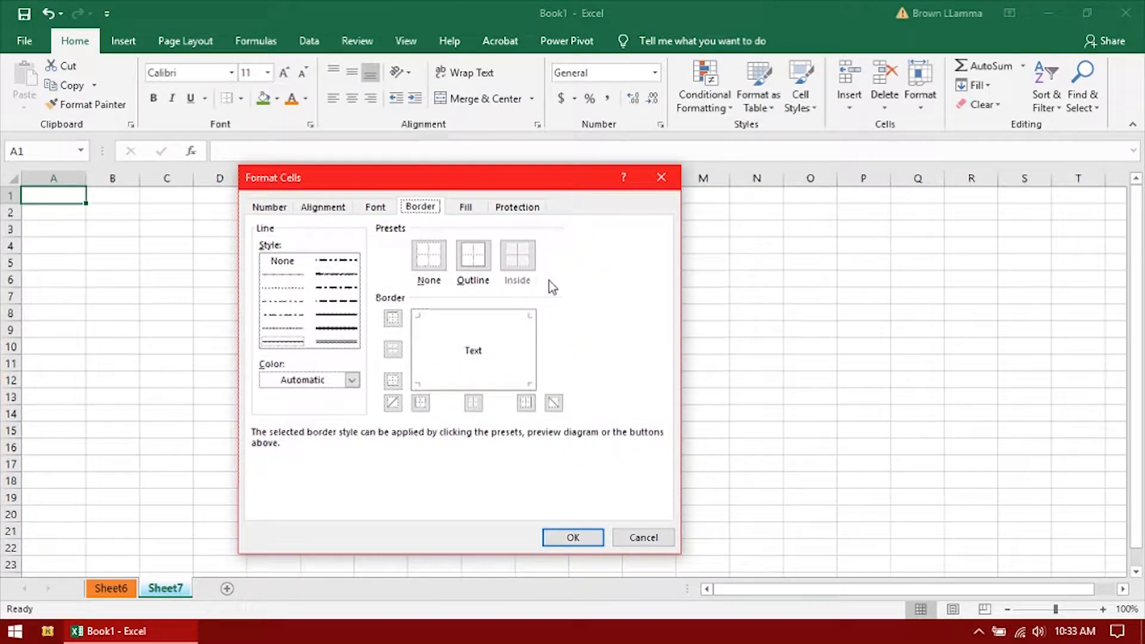
{"action": "left_click", "coordinate": [477, 262]}
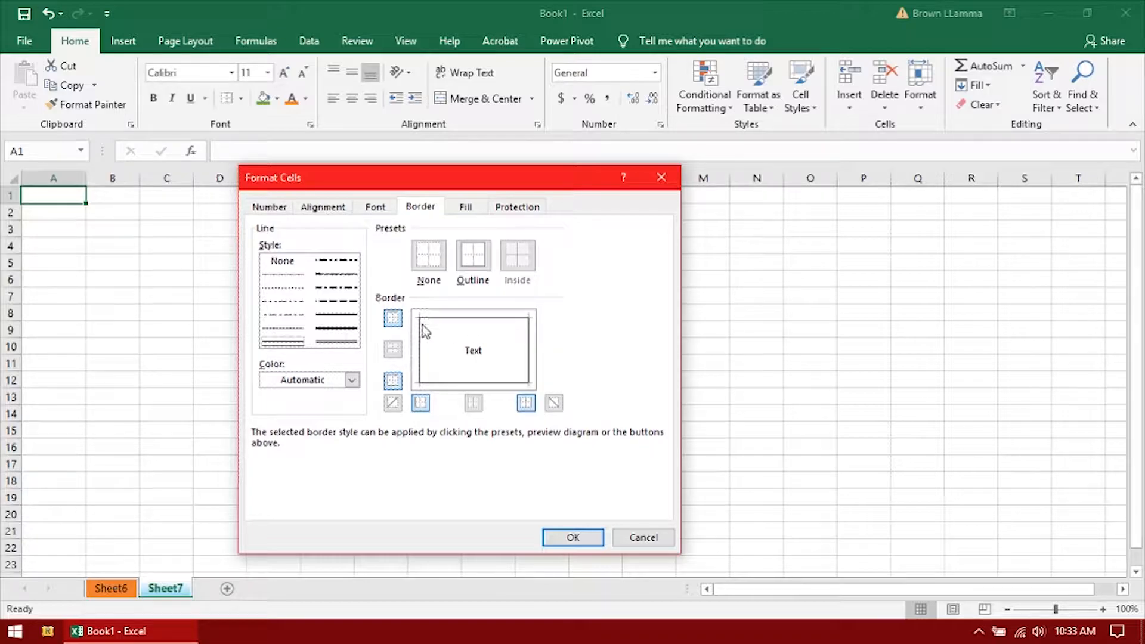
{"action": "left_click", "coordinate": [337, 328]}
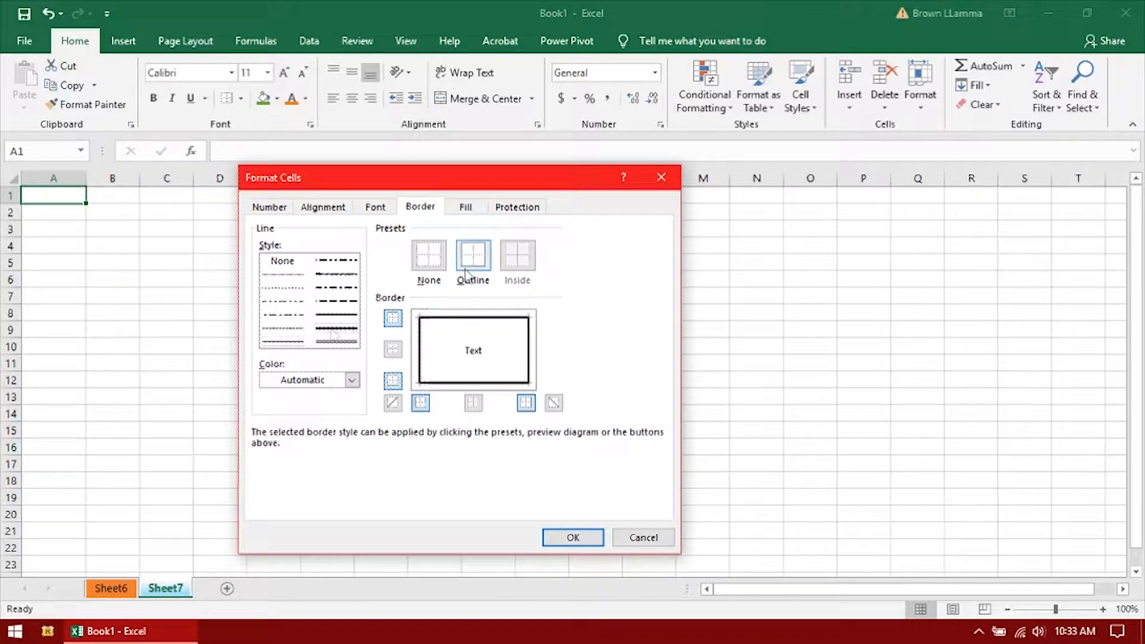
{"action": "left_click", "coordinate": [474, 263]}
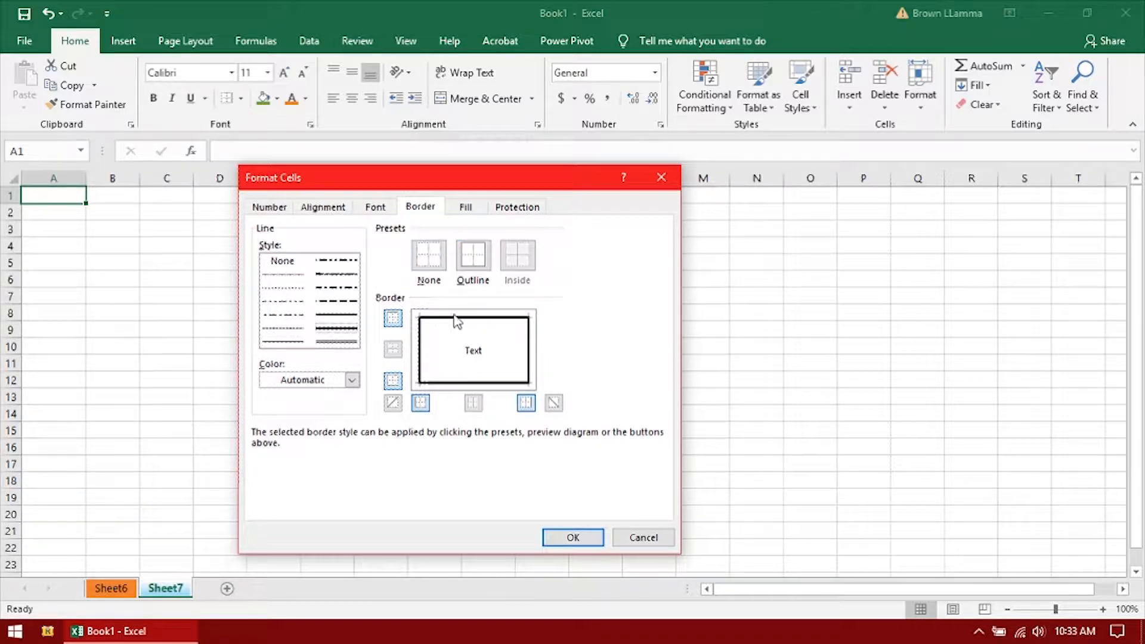
{"action": "left_click", "coordinate": [346, 262]}
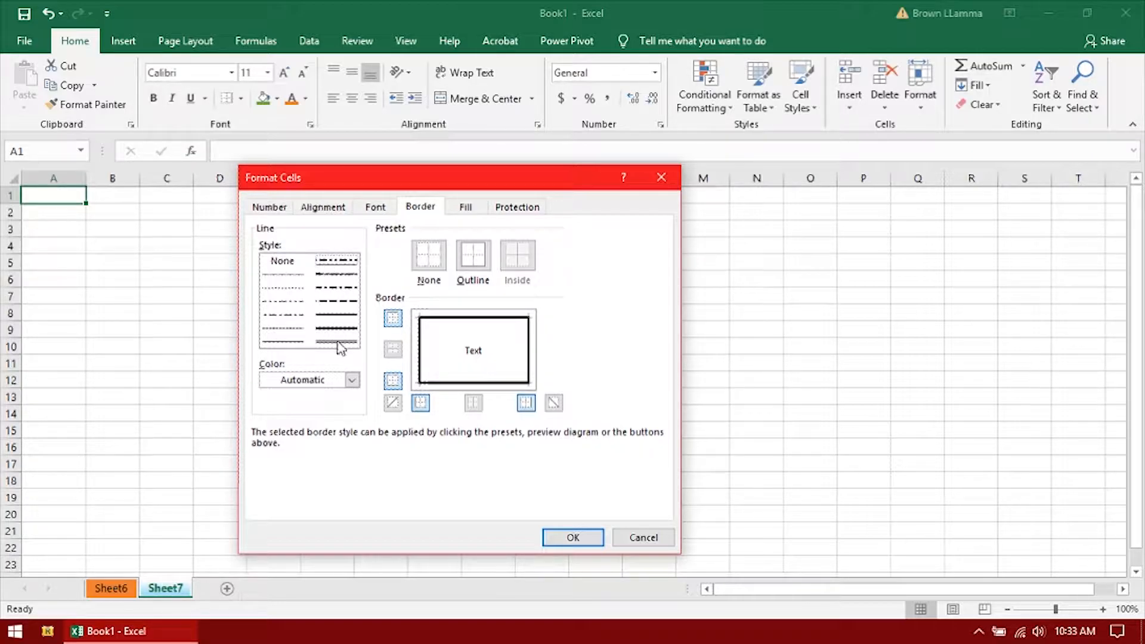
{"action": "left_click", "coordinate": [466, 263]}
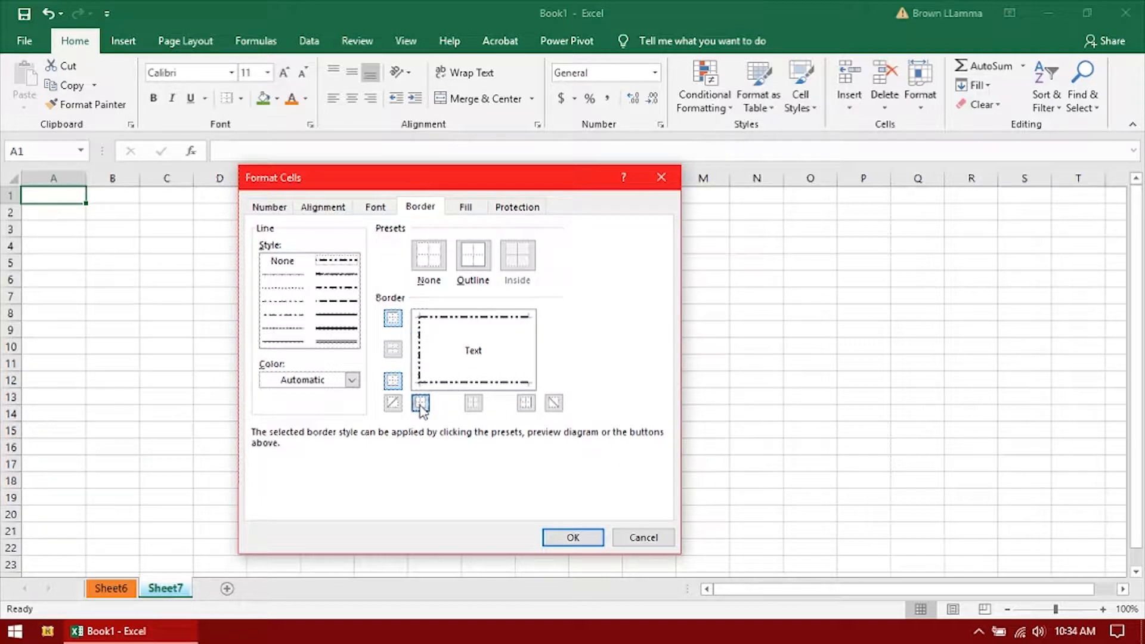
Step: Toggle individual edges of A1's border preview, leaving dash-dot-dot lines only on the top and right edges
{"action": "left_click", "coordinate": [393, 319]}
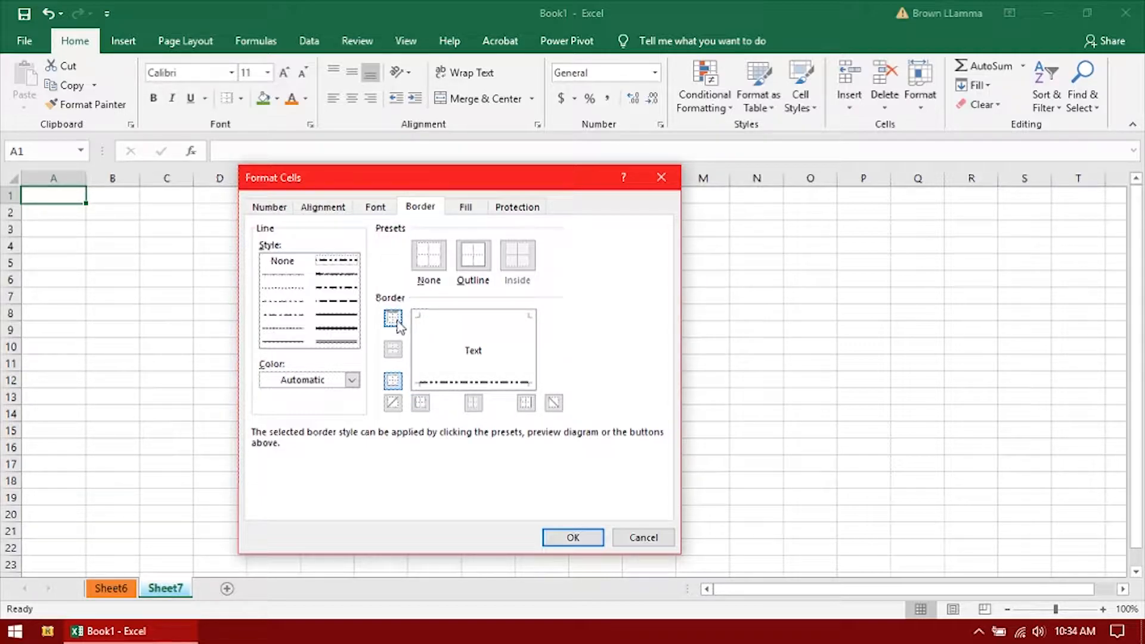
{"action": "left_click", "coordinate": [392, 381]}
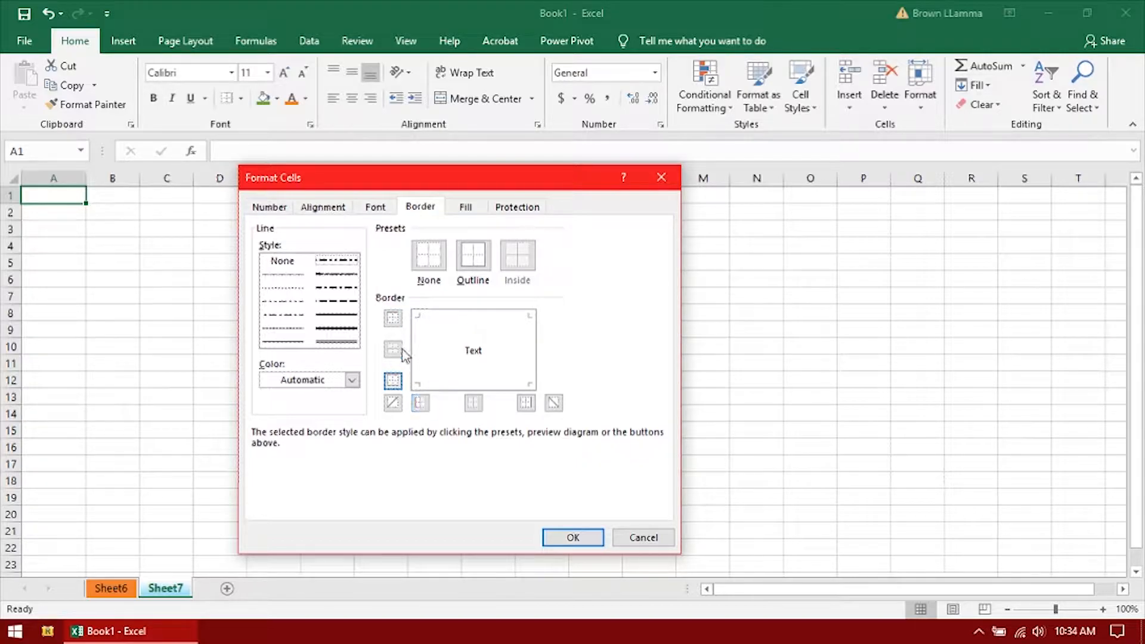
{"action": "left_click", "coordinate": [395, 323]}
{"action": "left_click", "coordinate": [525, 408]}
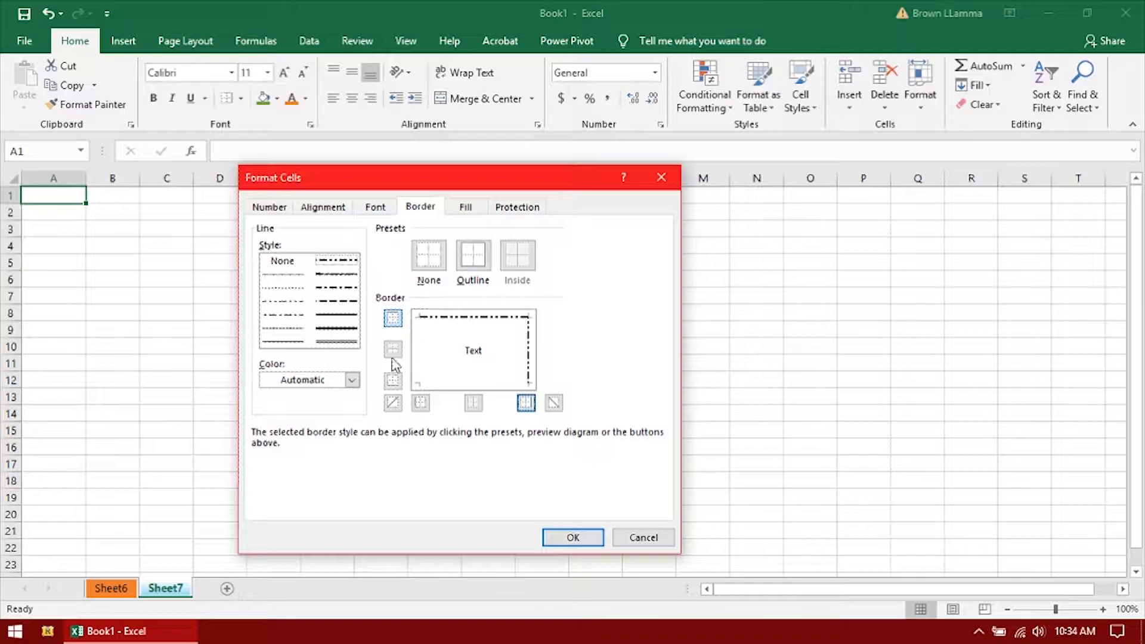
Step: Apply a double-line outline border to A1 and remove the line from its right edge
{"action": "left_click", "coordinate": [346, 344]}
{"action": "left_click", "coordinate": [473, 255]}
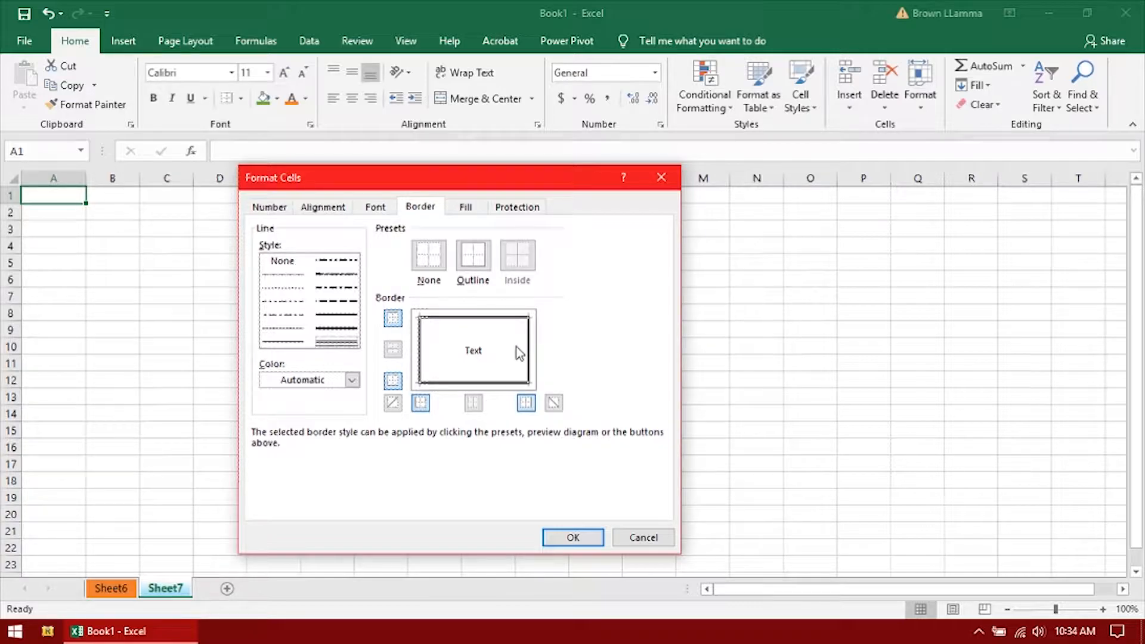
{"action": "left_click", "coordinate": [526, 404]}
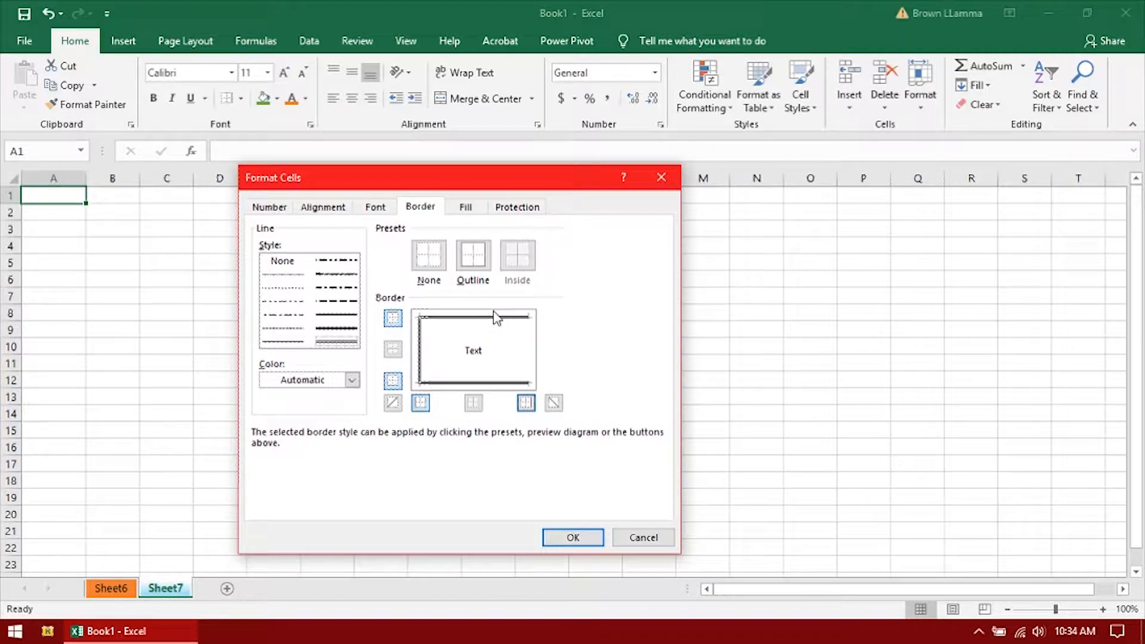
Step: Try several dark background colors in A1's fill options and settle on dark gold
{"action": "left_click", "coordinate": [468, 209]}
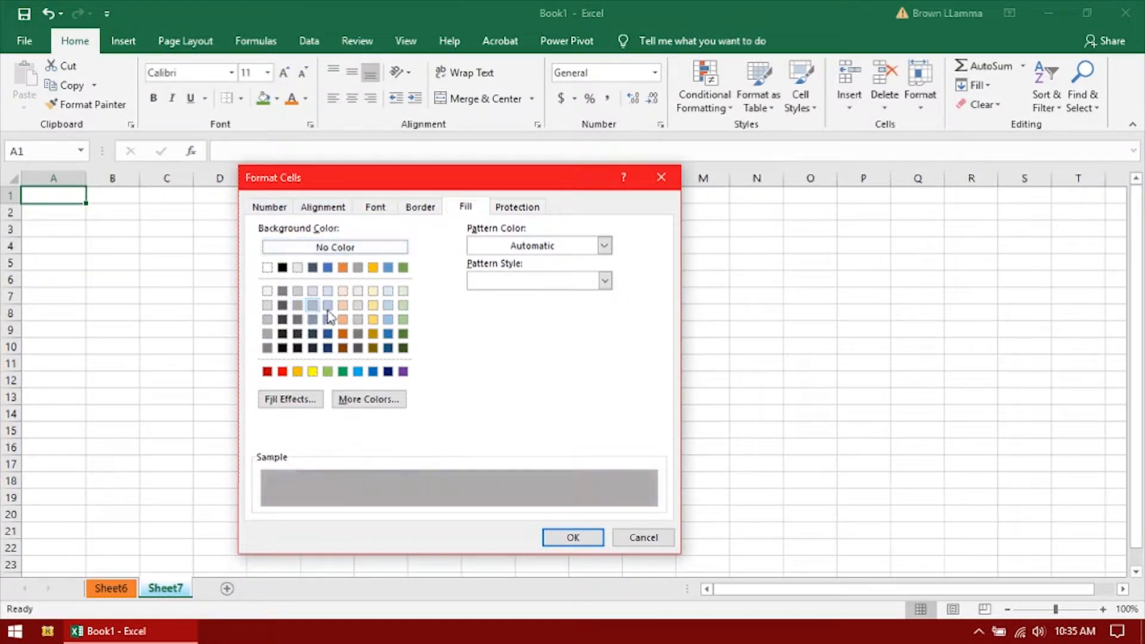
{"action": "left_click", "coordinate": [373, 348]}
{"action": "left_click", "coordinate": [343, 349]}
{"action": "left_click", "coordinate": [312, 348]}
{"action": "left_click", "coordinate": [283, 334]}
{"action": "left_click", "coordinate": [283, 305]}
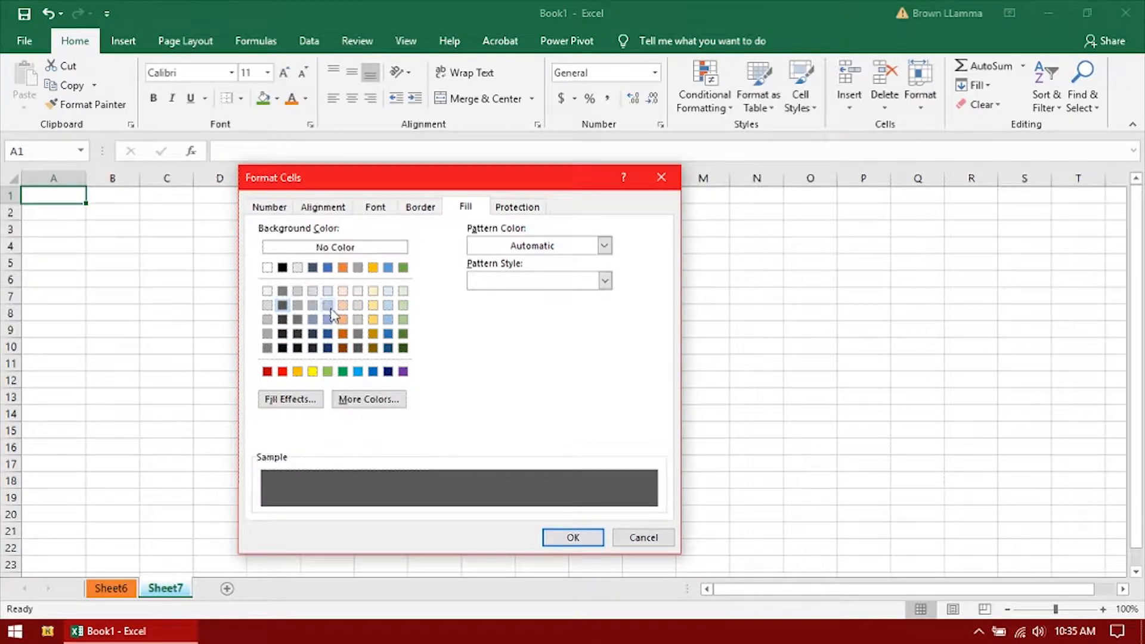
{"action": "left_click", "coordinate": [374, 334]}
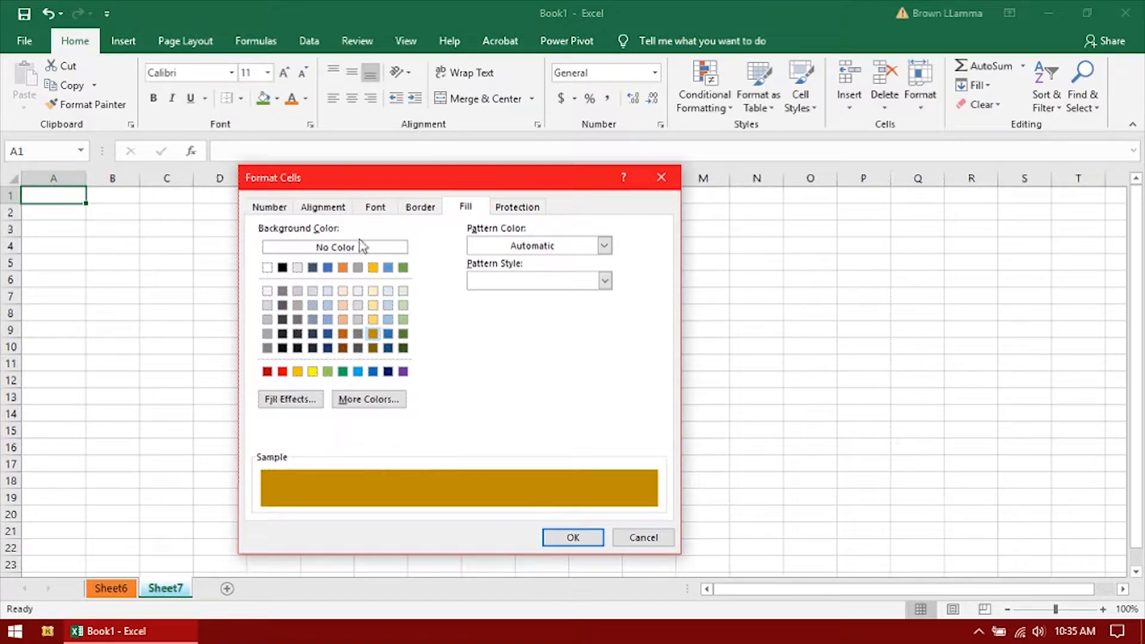
Step: Unlock A1 in its protection settings, leaving Hidden off, and apply the cell formatting
{"action": "left_click", "coordinate": [506, 207]}
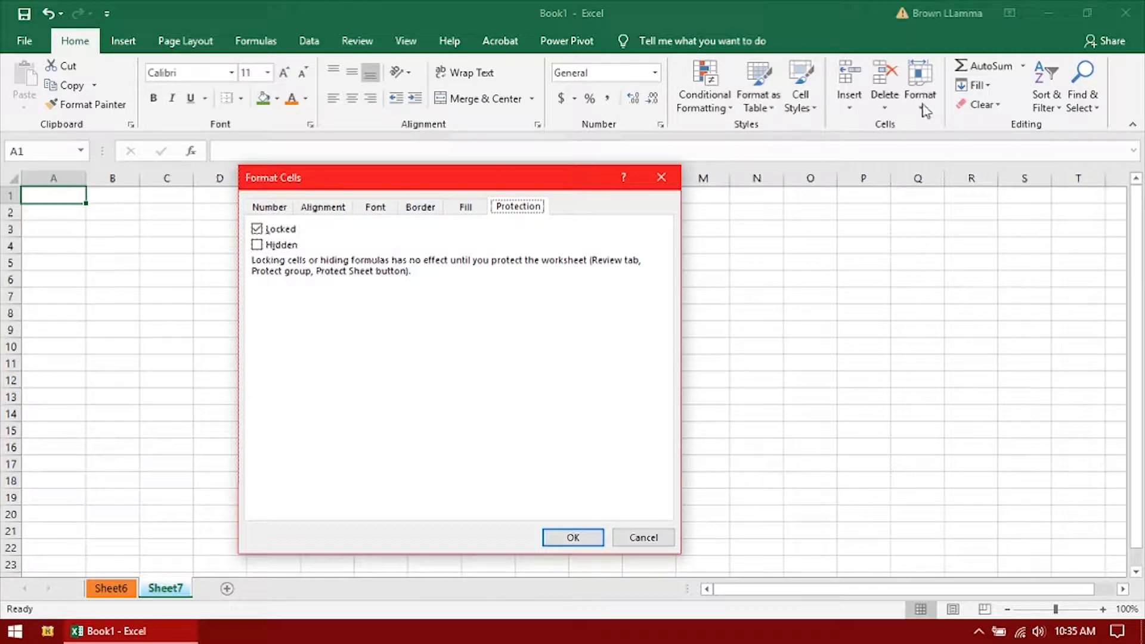
{"action": "left_click", "coordinate": [257, 228]}
{"action": "left_click", "coordinate": [257, 246]}
{"action": "left_click", "coordinate": [257, 245]}
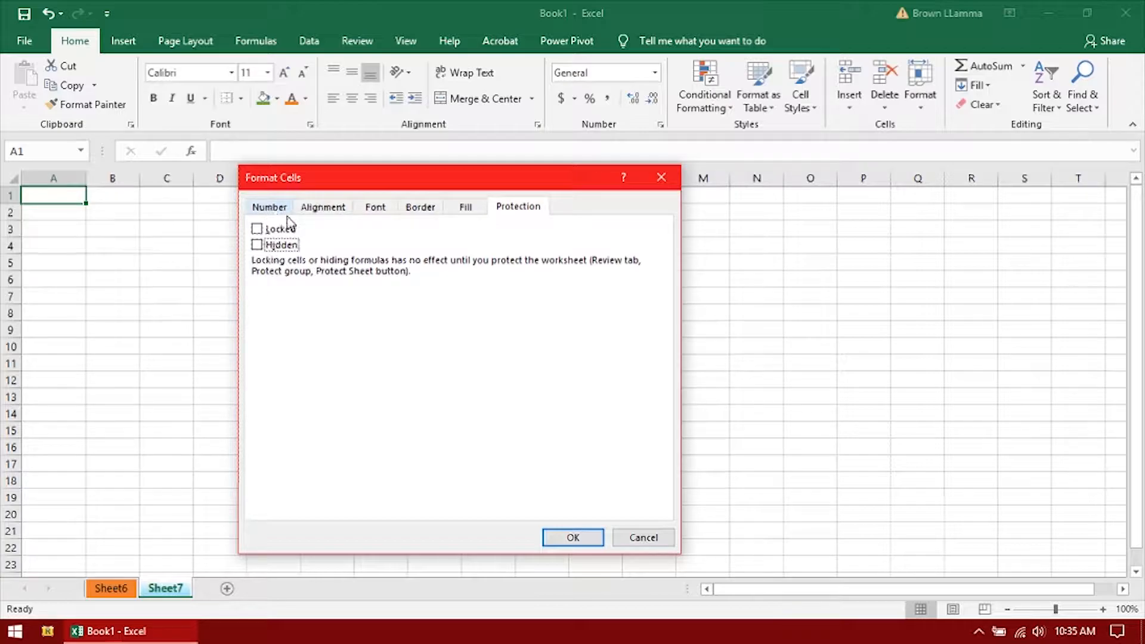
{"action": "left_click", "coordinate": [562, 540]}
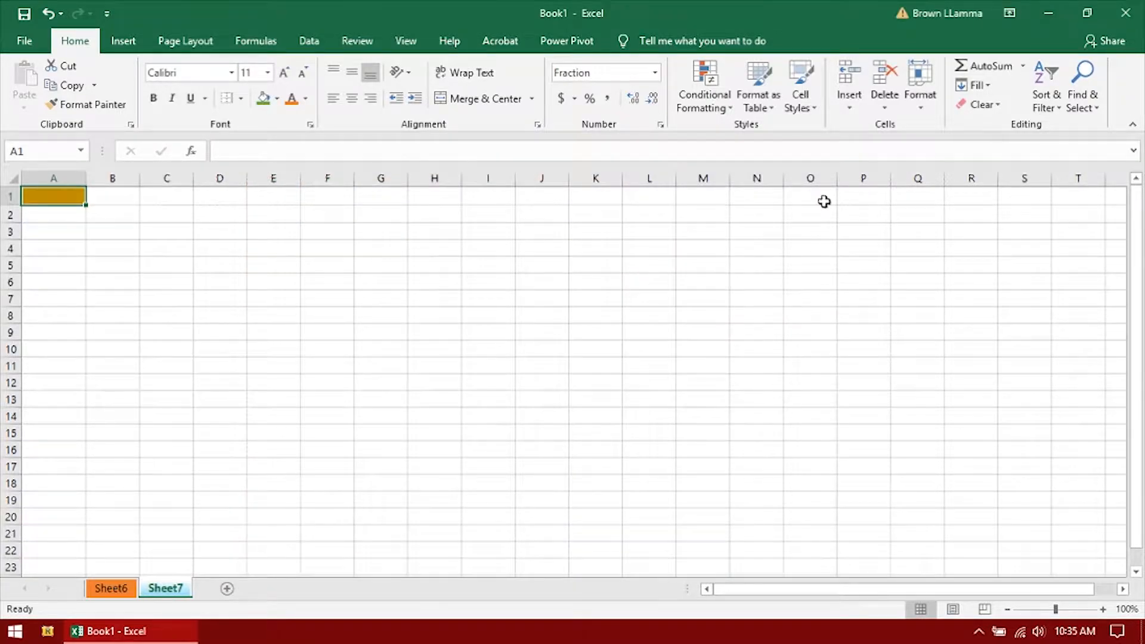
Step: Clear all contents and formatting from A1 and undo the clearing
{"action": "left_click", "coordinate": [922, 103]}
{"action": "left_click", "coordinate": [942, 433]}
{"action": "left_click", "coordinate": [984, 106]}
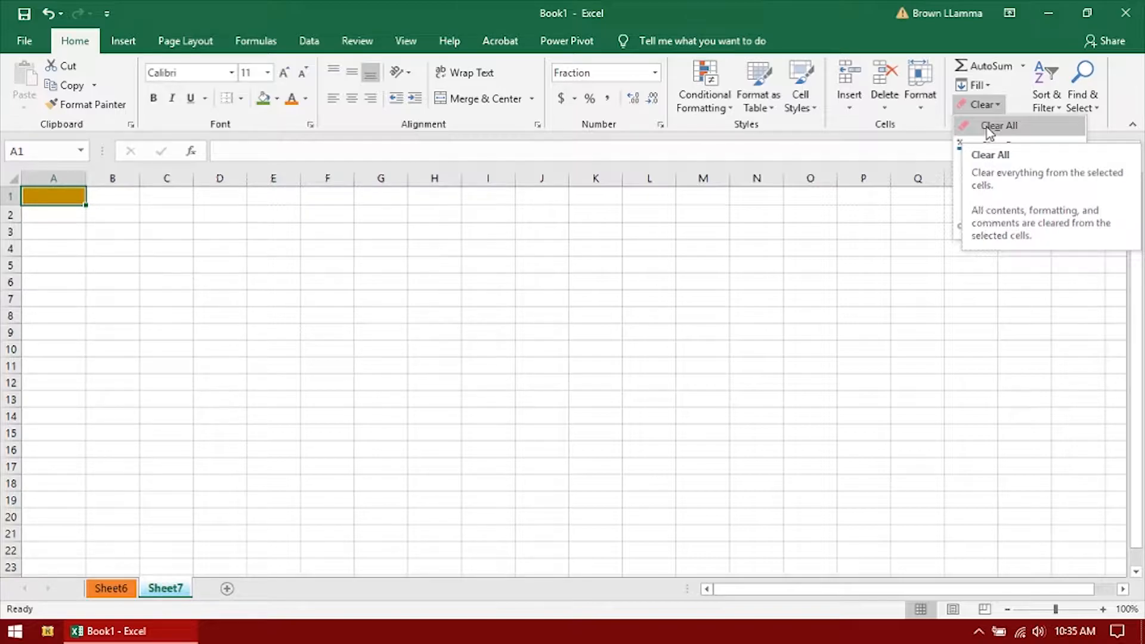
{"action": "left_click", "coordinate": [988, 127]}
{"action": "left_click", "coordinate": [396, 280]}
{"action": "left_click", "coordinate": [82, 197]}
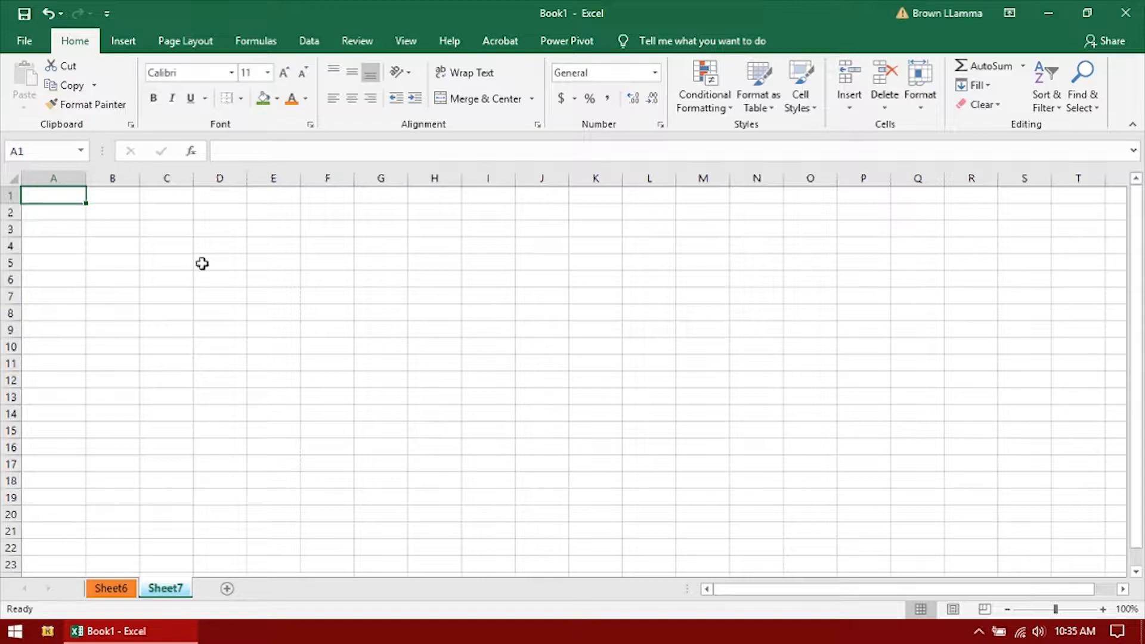
{"action": "key", "text": "ctrl+z"}
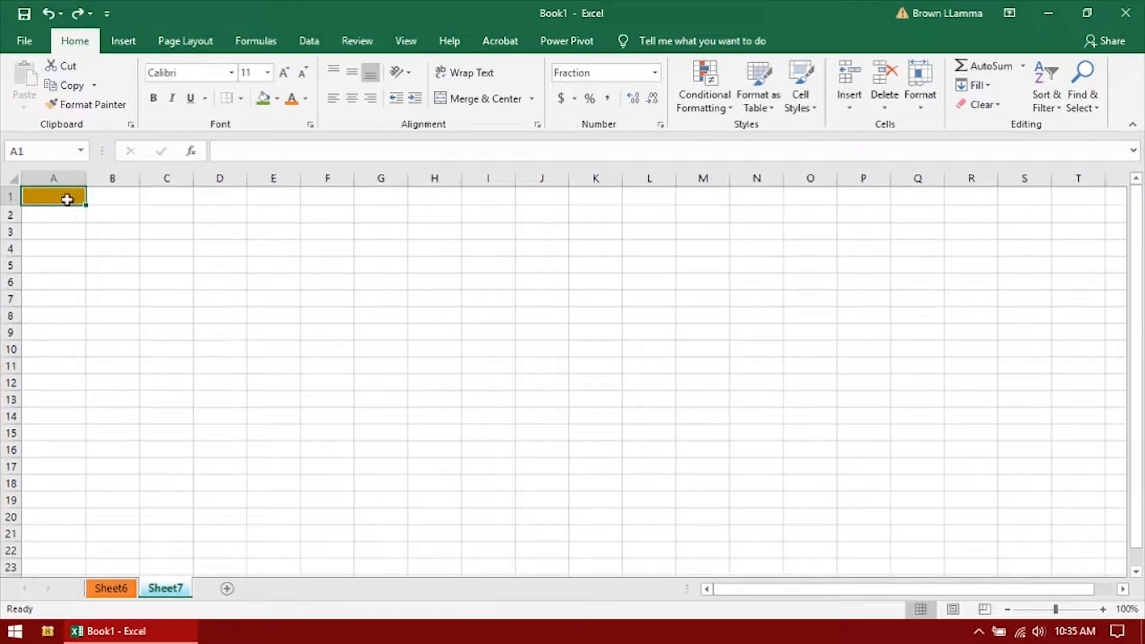
Step: Enter 22333 in cell A1
{"action": "type", "text": "22"}
{"action": "left_click", "coordinate": [105, 248]}
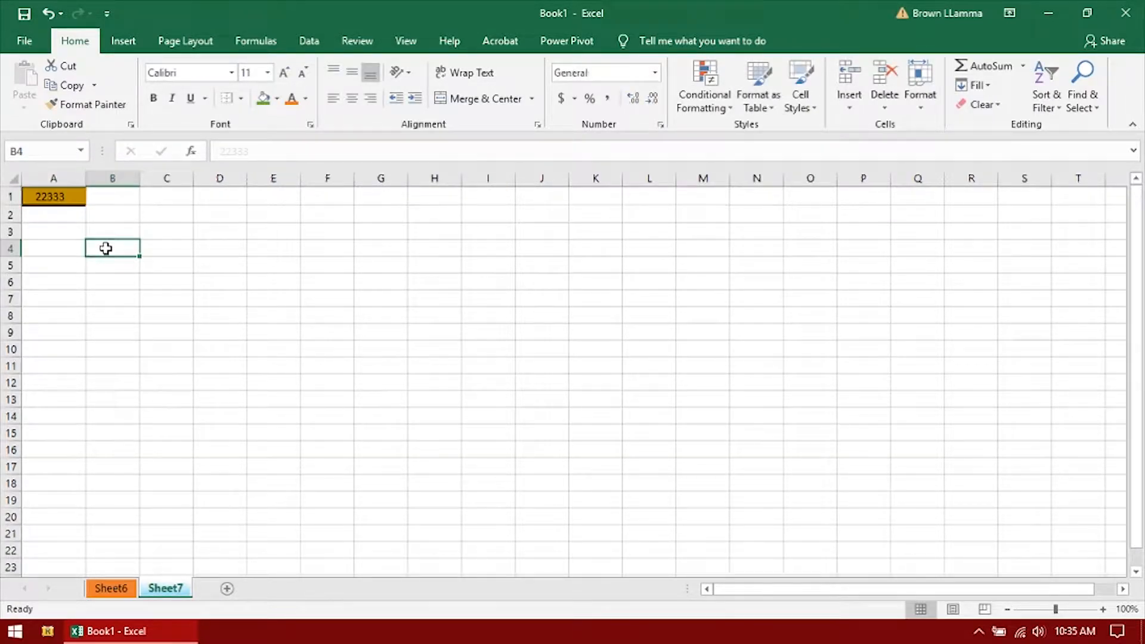
Step: Clear only the contents of A1 and undo the clearing
{"action": "left_click", "coordinate": [53, 196]}
{"action": "left_click", "coordinate": [1005, 106]}
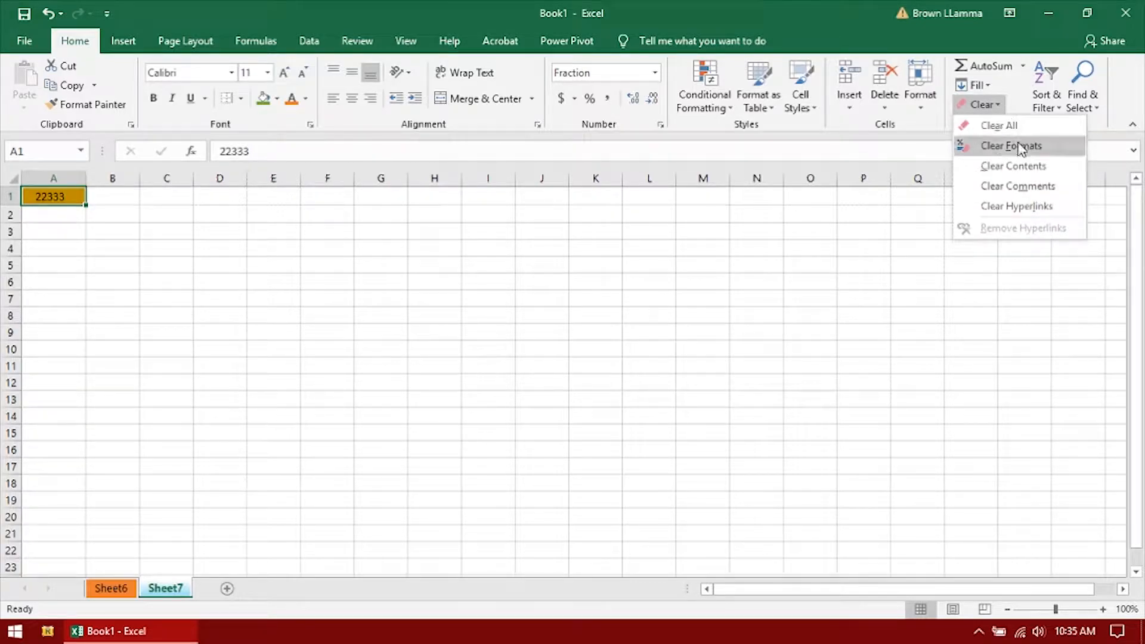
{"action": "left_click", "coordinate": [1035, 169]}
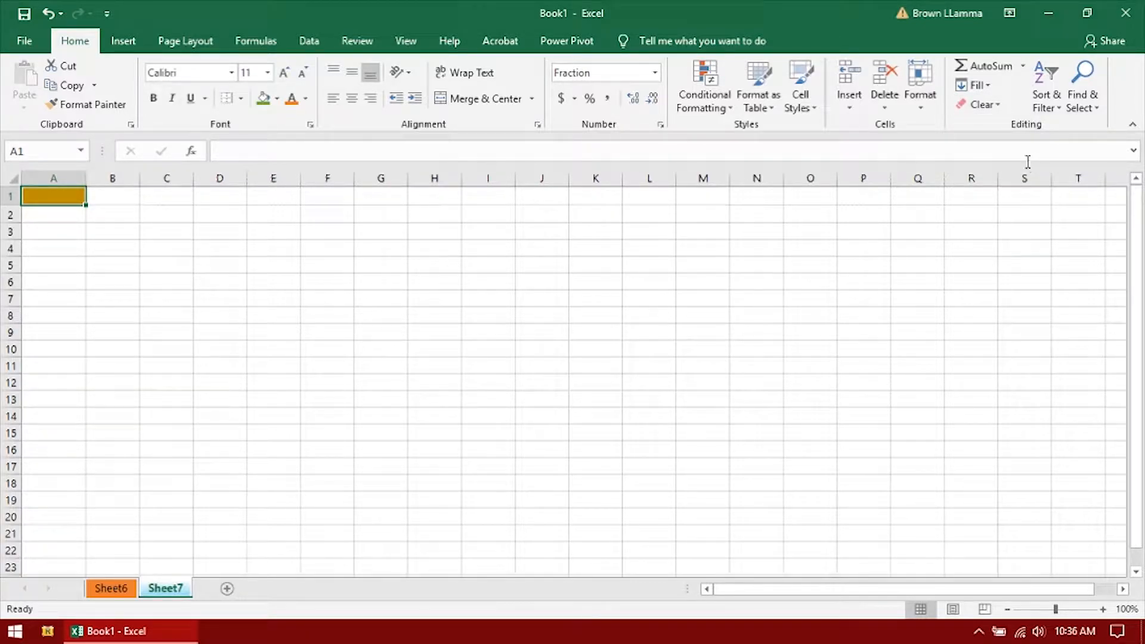
{"action": "key", "text": "ctrl+z"}
Step: Clear only the formats of A1, keeping its number
{"action": "left_click", "coordinate": [983, 104]}
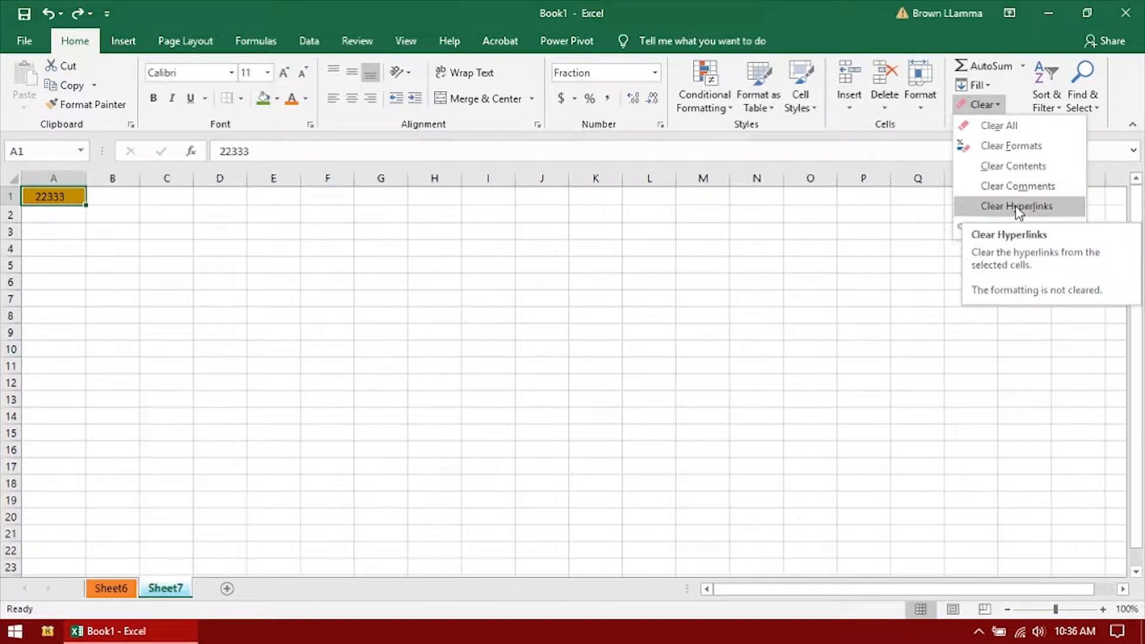
{"action": "left_click", "coordinate": [1004, 148]}
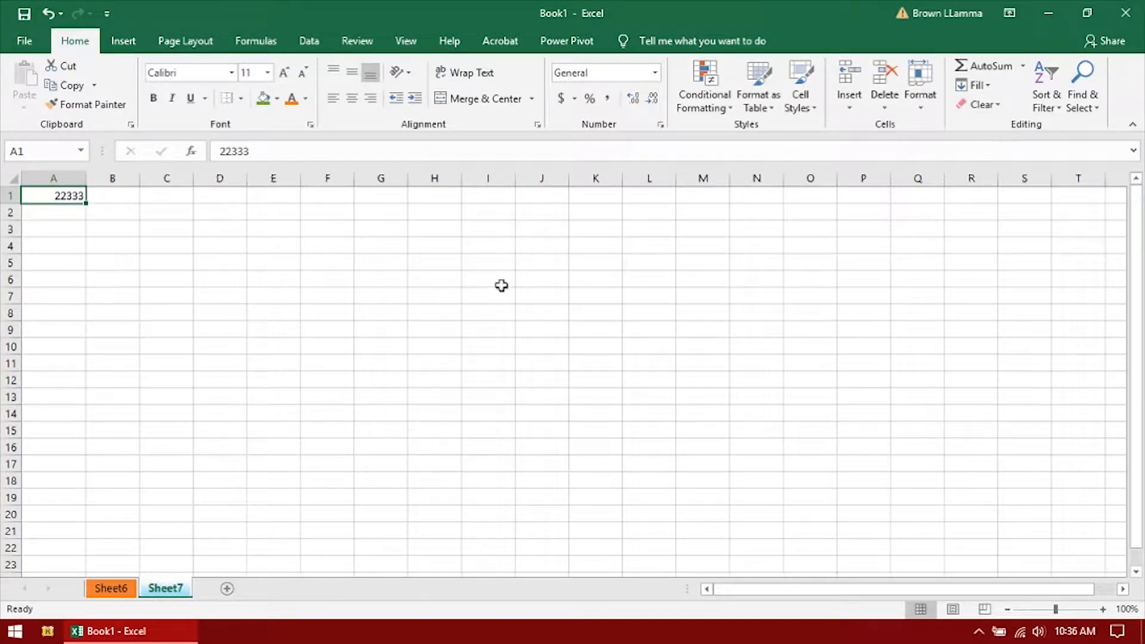
Step: Insert a comment on A1 reading "This is info"
{"action": "right_click", "coordinate": [59, 199]}
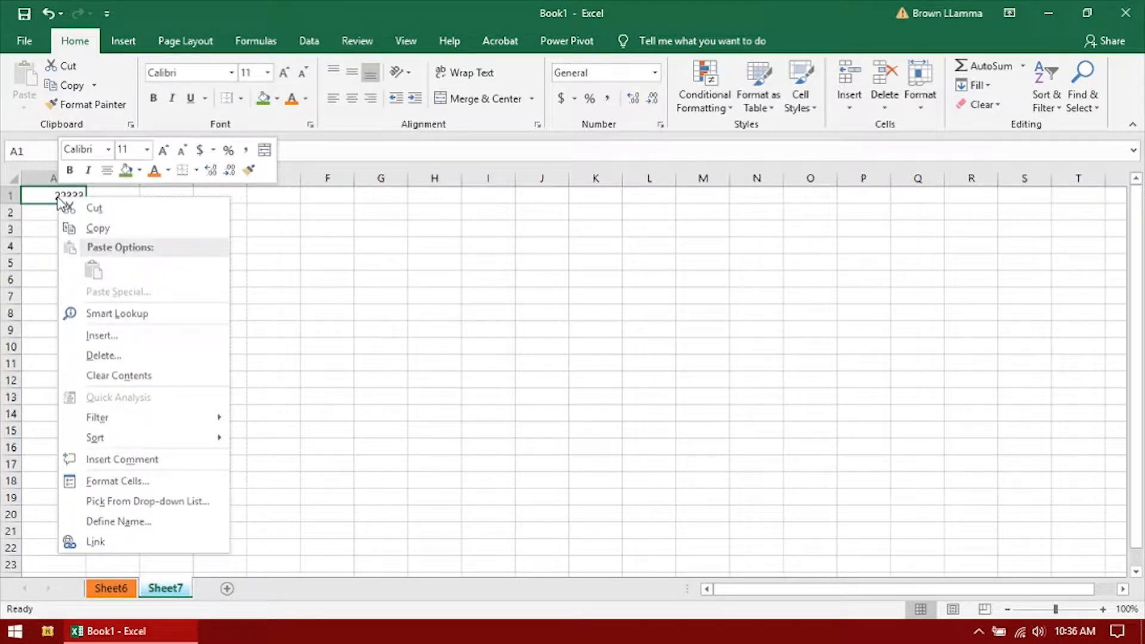
{"action": "left_click", "coordinate": [130, 461]}
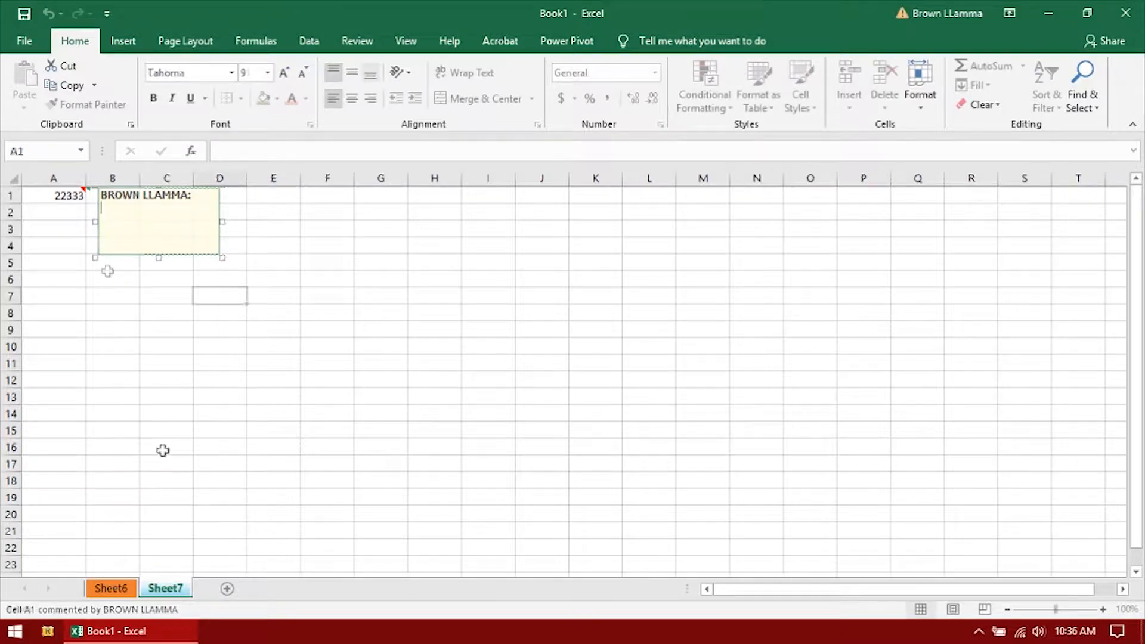
{"action": "left_click", "coordinate": [55, 200]}
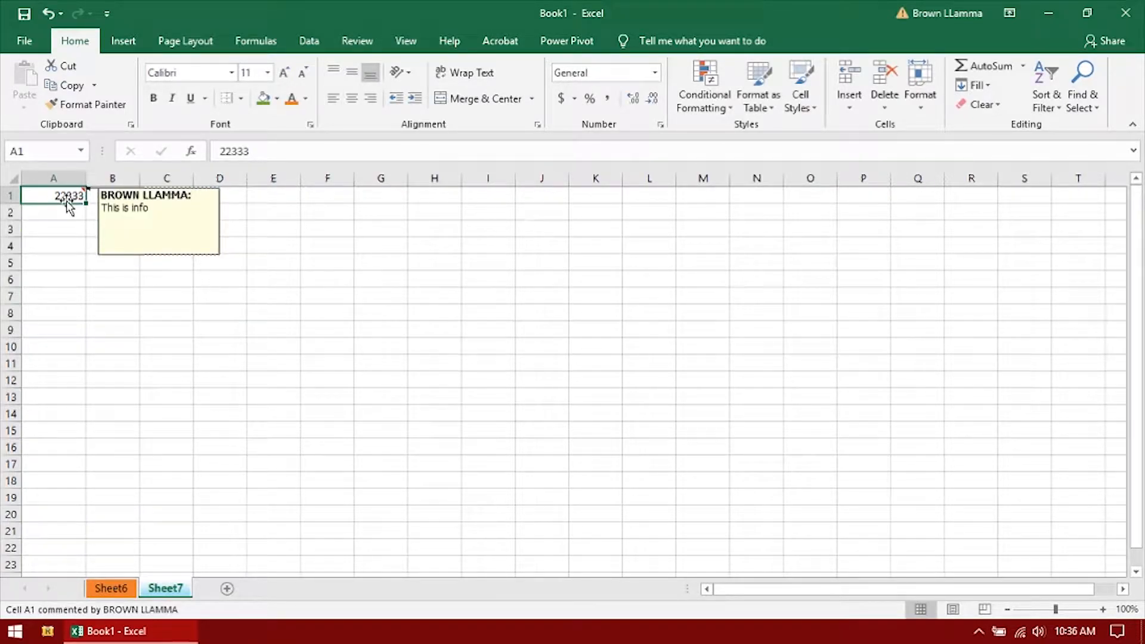
{"action": "type", "text": "65165161561"}
{"action": "key", "text": "Return"}
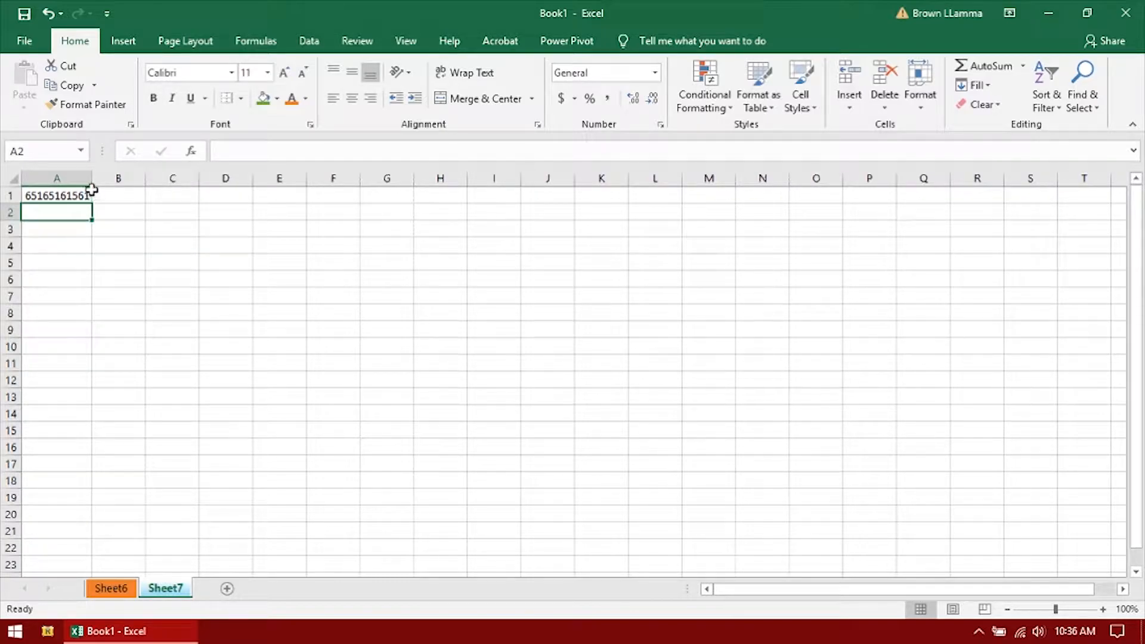
{"action": "mouse_move", "coordinate": [89, 189]}
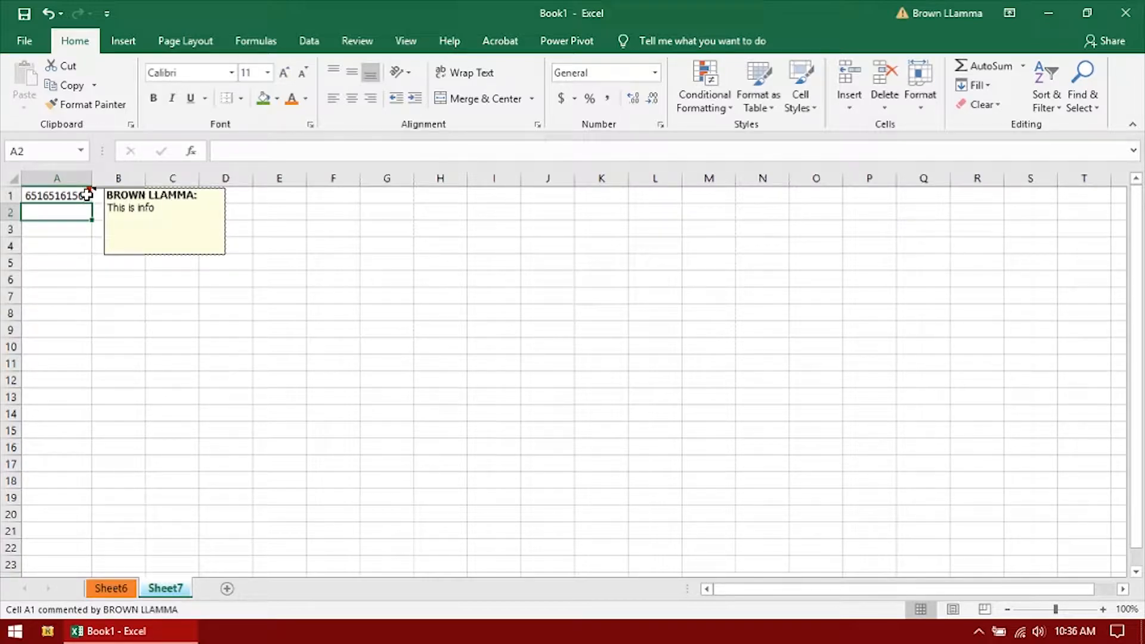
{"action": "left_click", "coordinate": [72, 261]}
{"action": "mouse_move", "coordinate": [62, 199]}
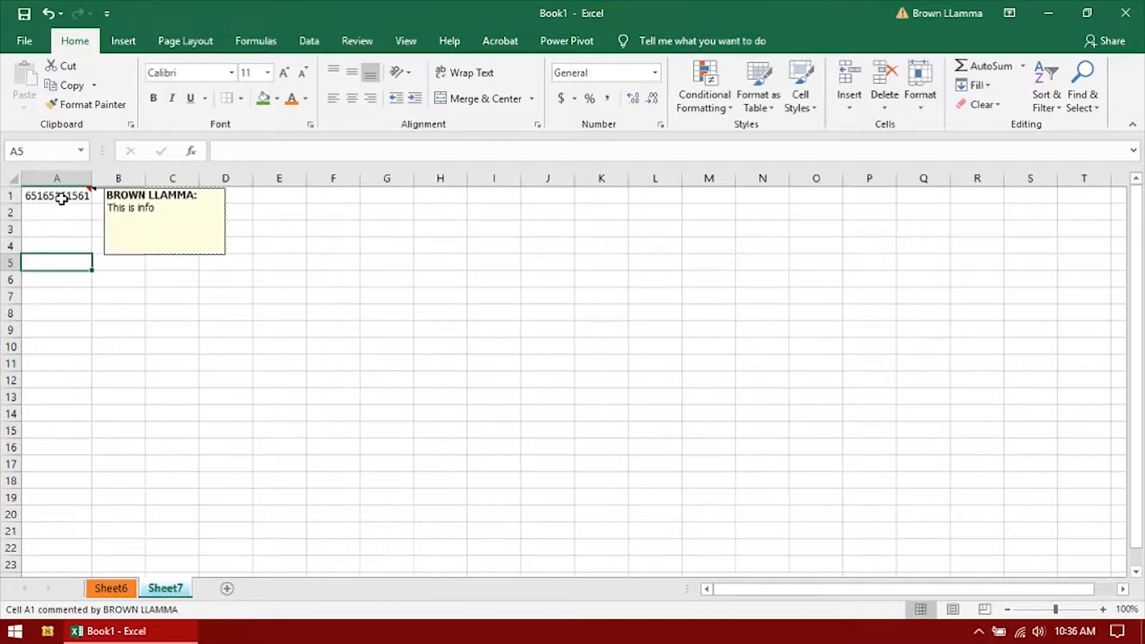
Step: Edit the comment on A1 so that its text reads 1234
{"action": "left_click", "coordinate": [81, 195]}
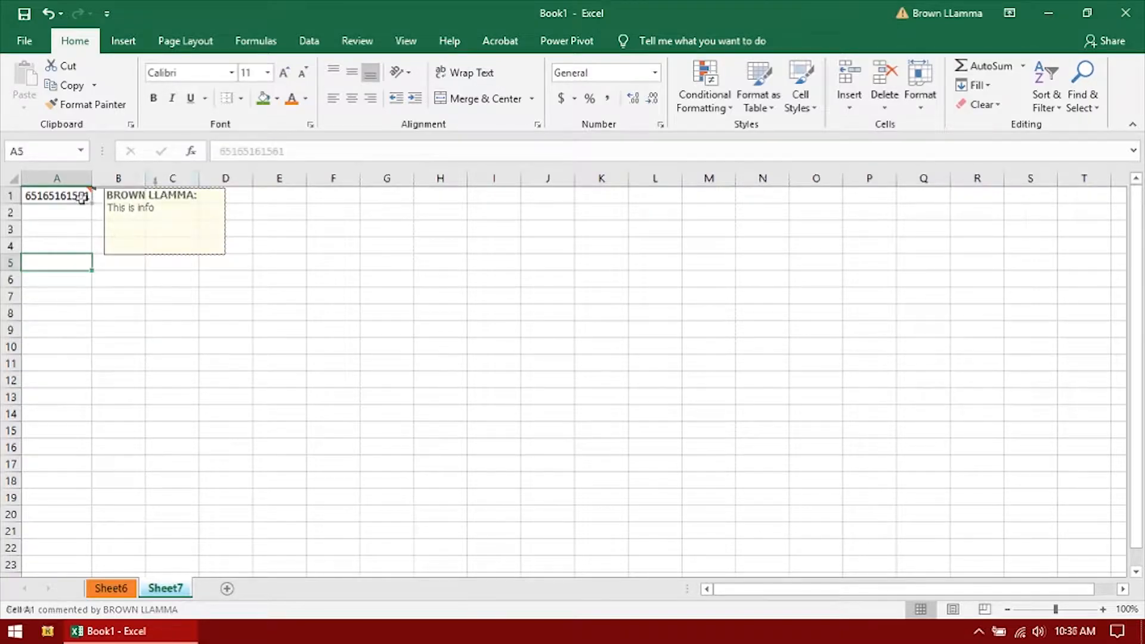
{"action": "right_click", "coordinate": [69, 196]}
{"action": "left_click", "coordinate": [174, 451]}
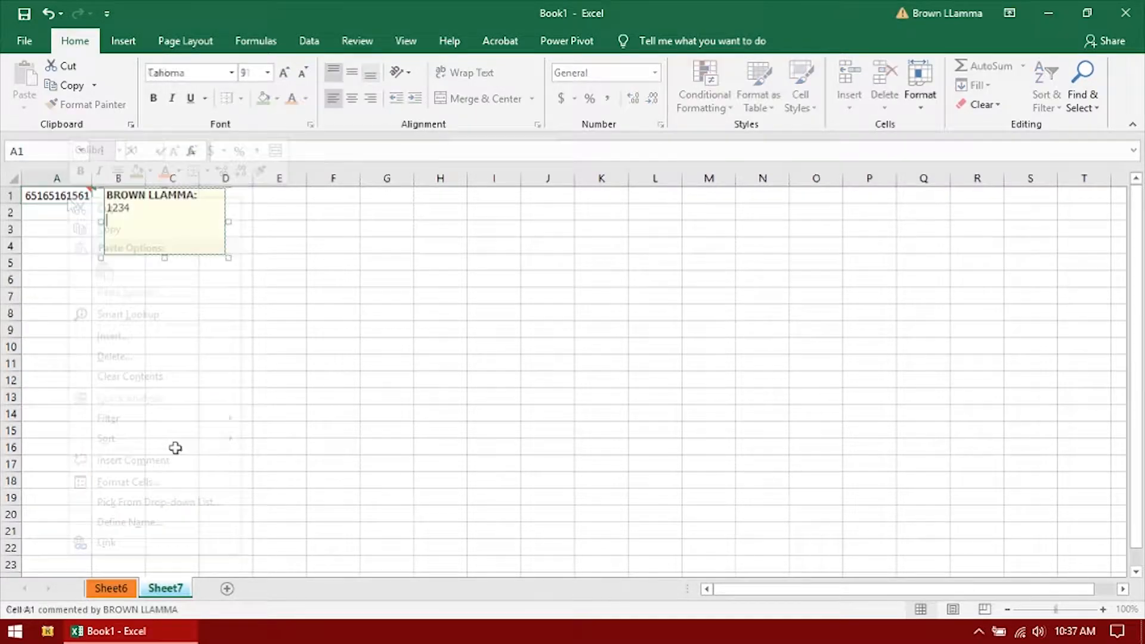
{"action": "left_click", "coordinate": [159, 375]}
{"action": "left_click", "coordinate": [108, 234]}
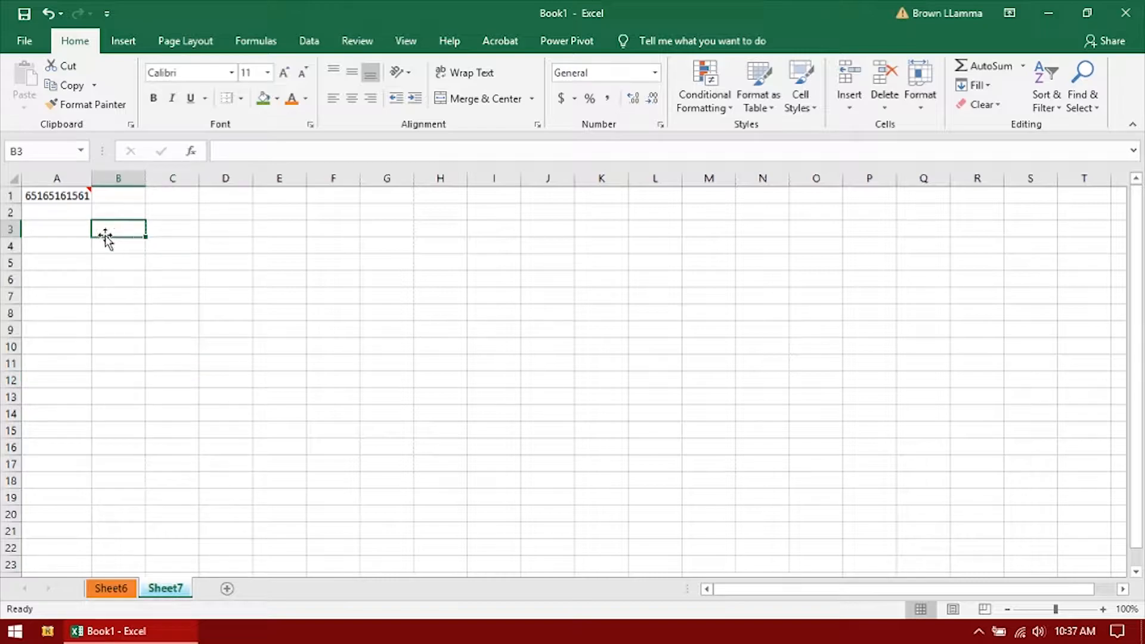
Step: Set A1's comment to stay shown on the sheet and select other cells to check it
{"action": "mouse_move", "coordinate": [55, 196]}
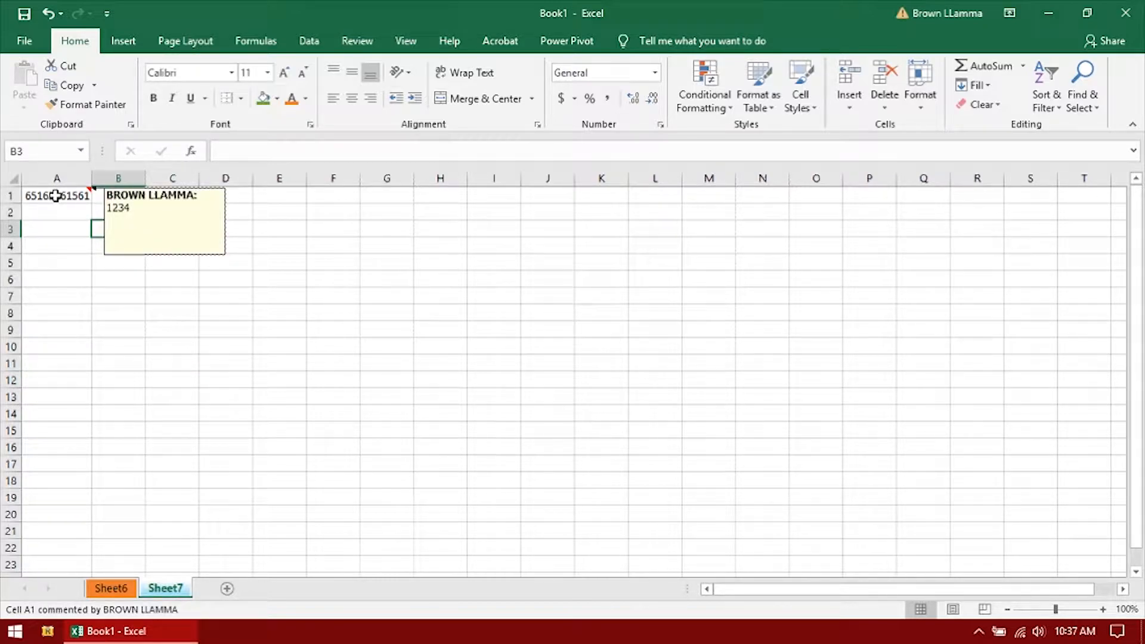
{"action": "left_click", "coordinate": [55, 195]}
{"action": "right_click", "coordinate": [56, 197]}
{"action": "left_click", "coordinate": [131, 499]}
{"action": "left_click", "coordinate": [268, 398]}
{"action": "left_click", "coordinate": [122, 398]}
{"action": "left_click", "coordinate": [394, 297]}
{"action": "left_click", "coordinate": [388, 429]}
{"action": "left_click", "coordinate": [215, 380]}
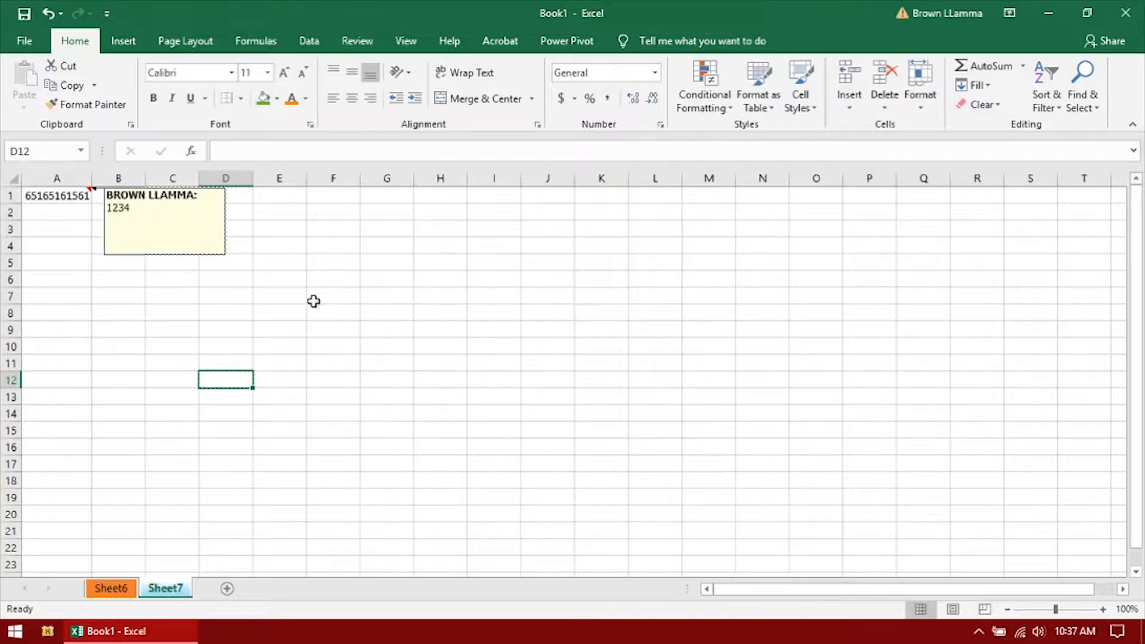
Step: Hide the permanently shown comment on A1 and select a cell elsewhere
{"action": "right_click", "coordinate": [62, 203]}
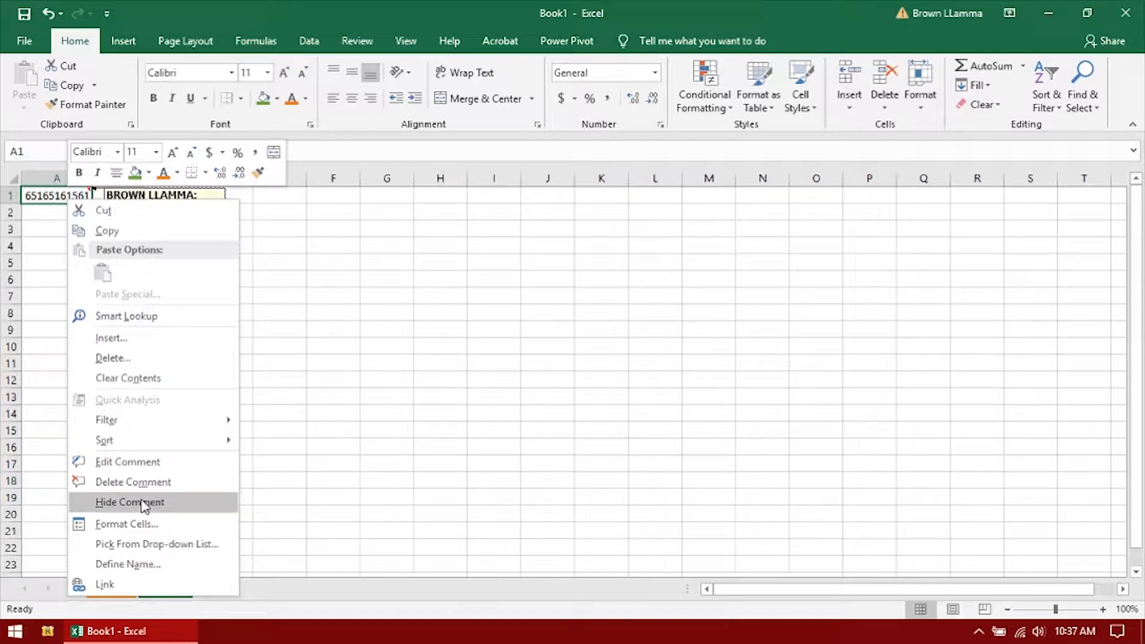
{"action": "left_click", "coordinate": [144, 502]}
{"action": "left_click", "coordinate": [213, 361]}
Step: Clear A1's value and delete the comment attached to the cell
{"action": "mouse_move", "coordinate": [58, 202]}
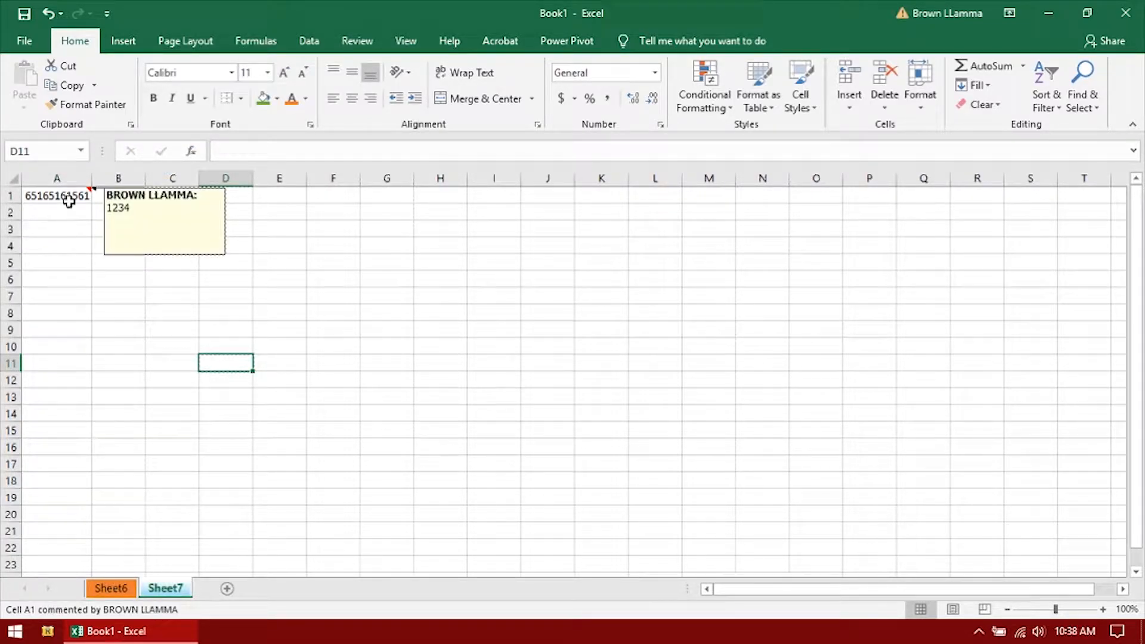
{"action": "right_click", "coordinate": [53, 199]}
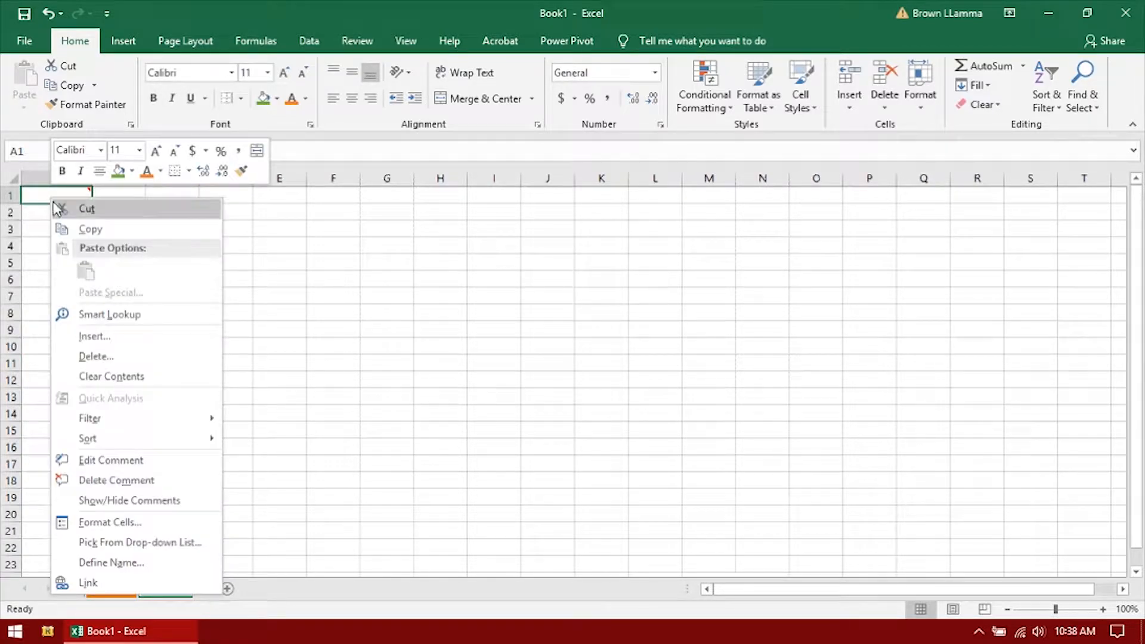
{"action": "left_click", "coordinate": [116, 481]}
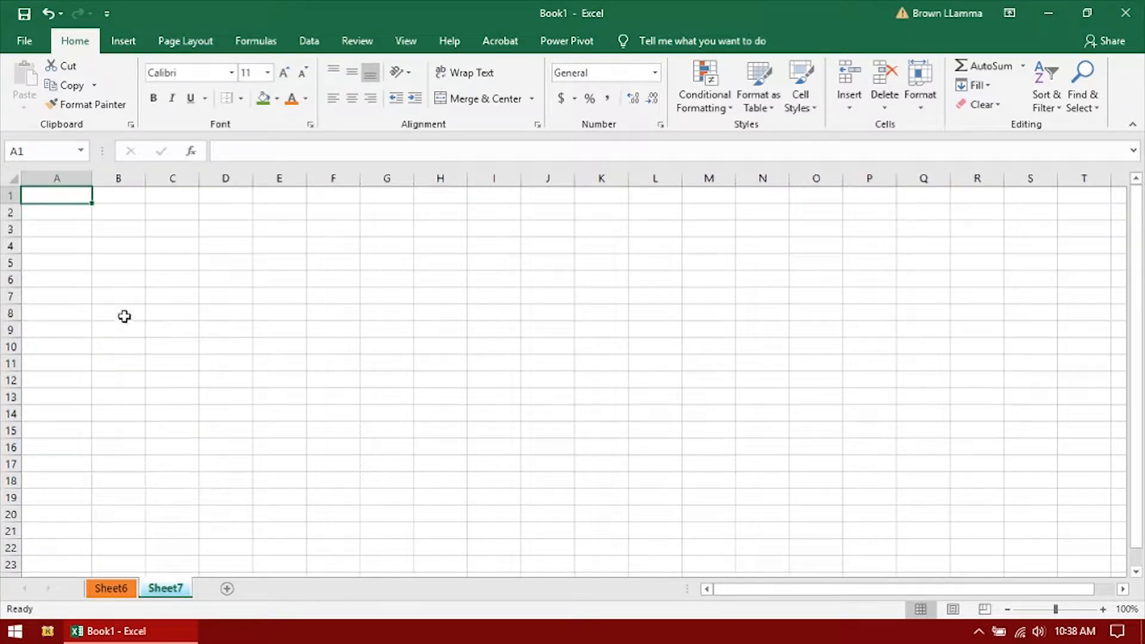
{"action": "left_click", "coordinate": [983, 105]}
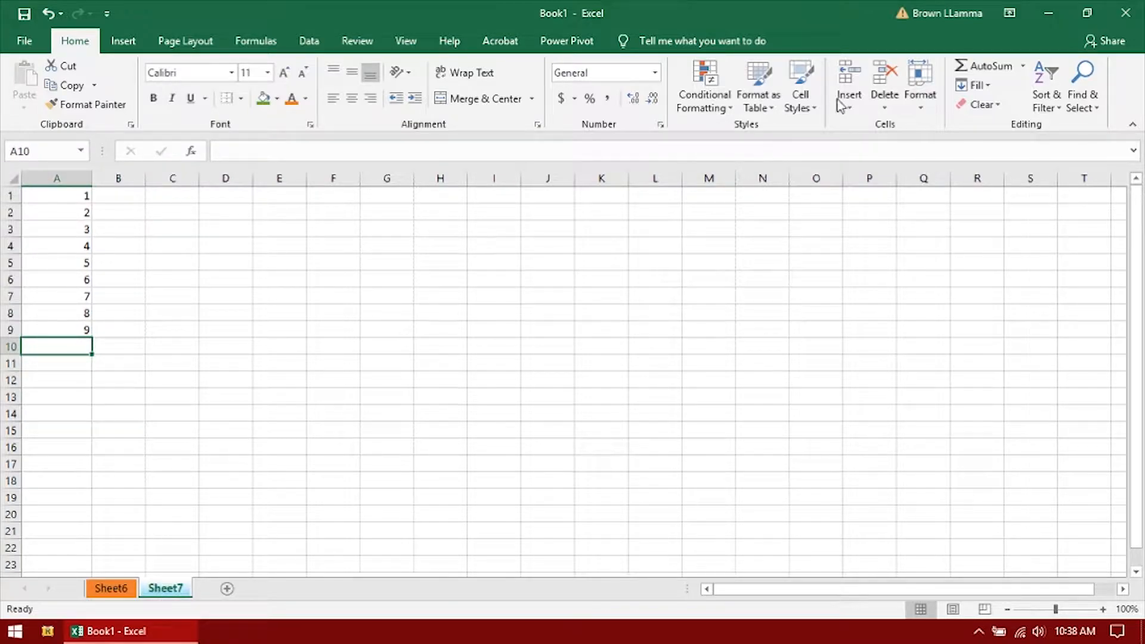
Step: Add an AutoSum formula in A10 that totals cells A1:A9
{"action": "left_click", "coordinate": [987, 65]}
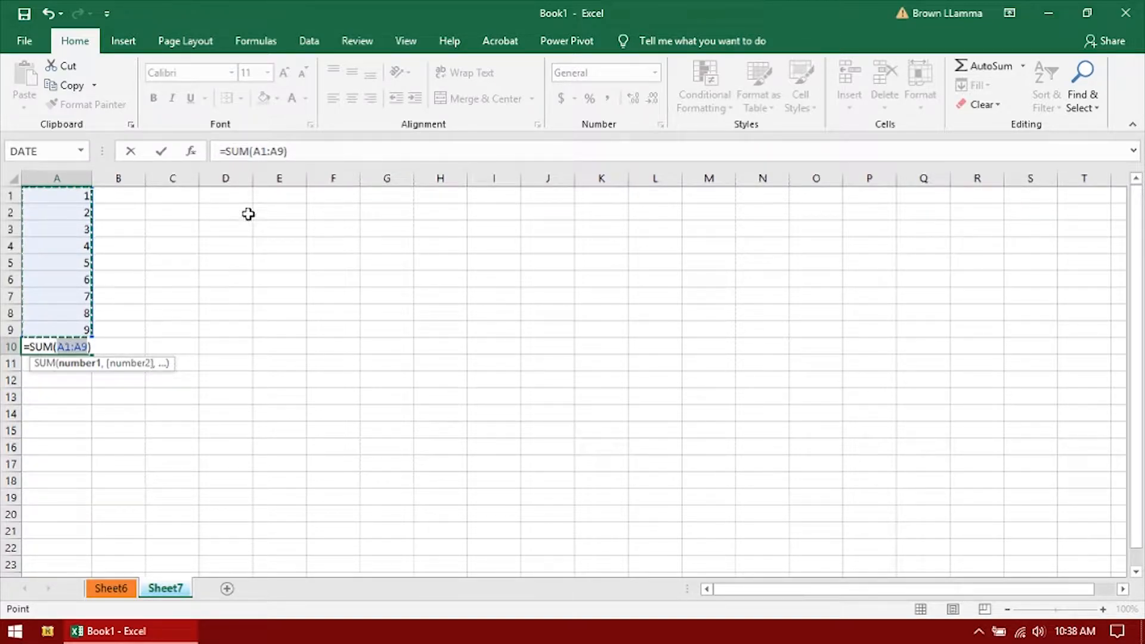
{"action": "left_click_drag", "start_coordinate": [322, 204], "coordinate": [564, 346]}
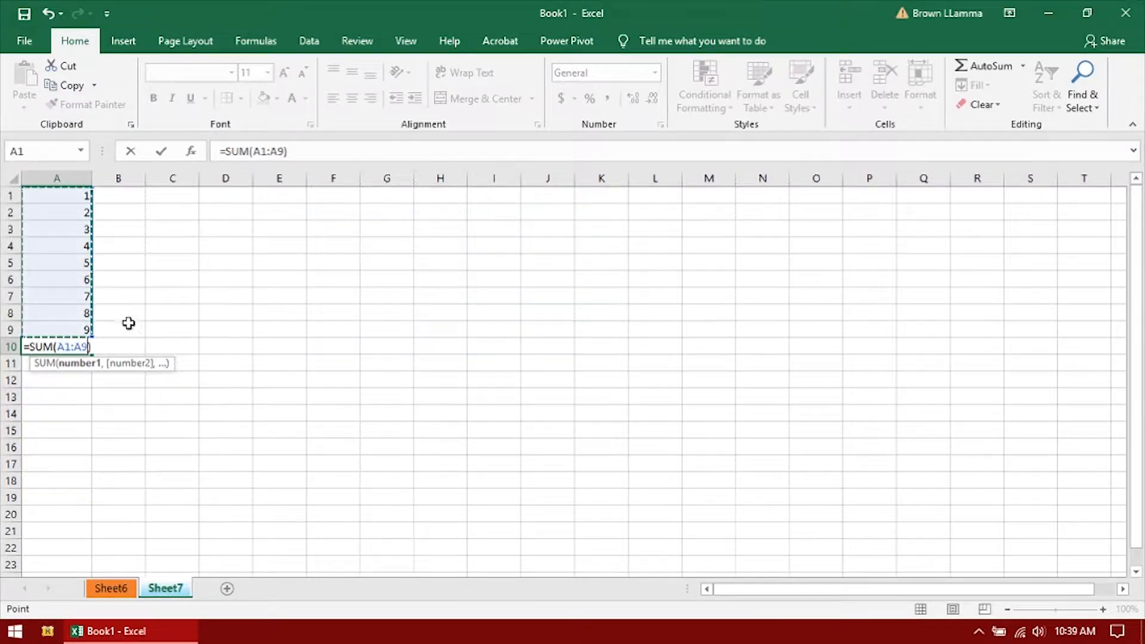
{"action": "left_click_drag", "start_coordinate": [64, 347], "coordinate": [85, 347]}
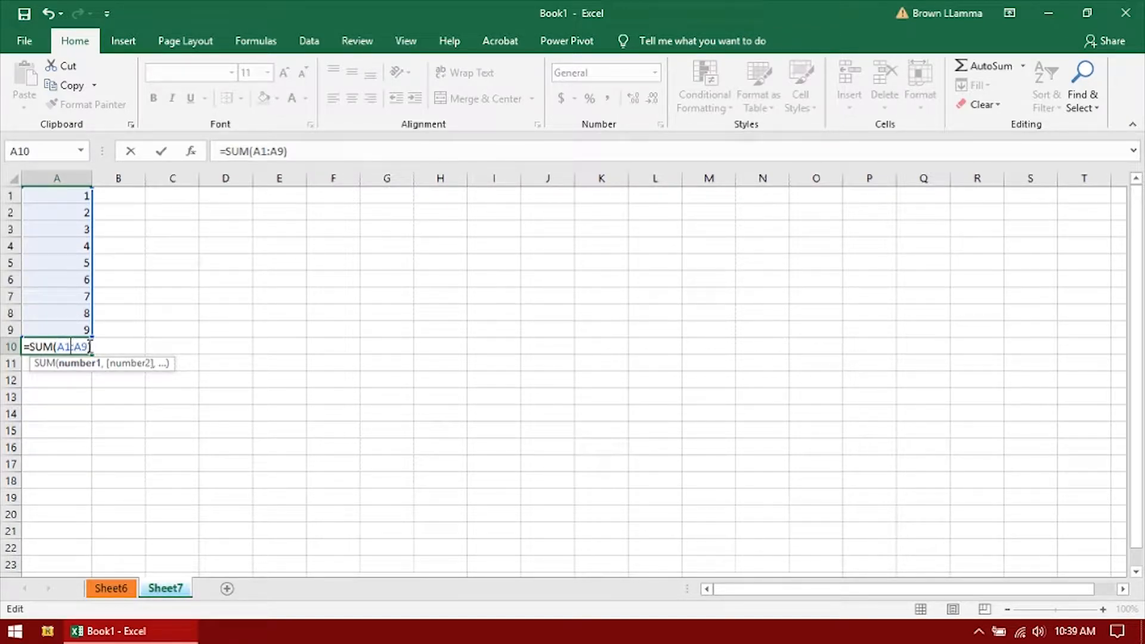
{"action": "key", "text": "Return"}
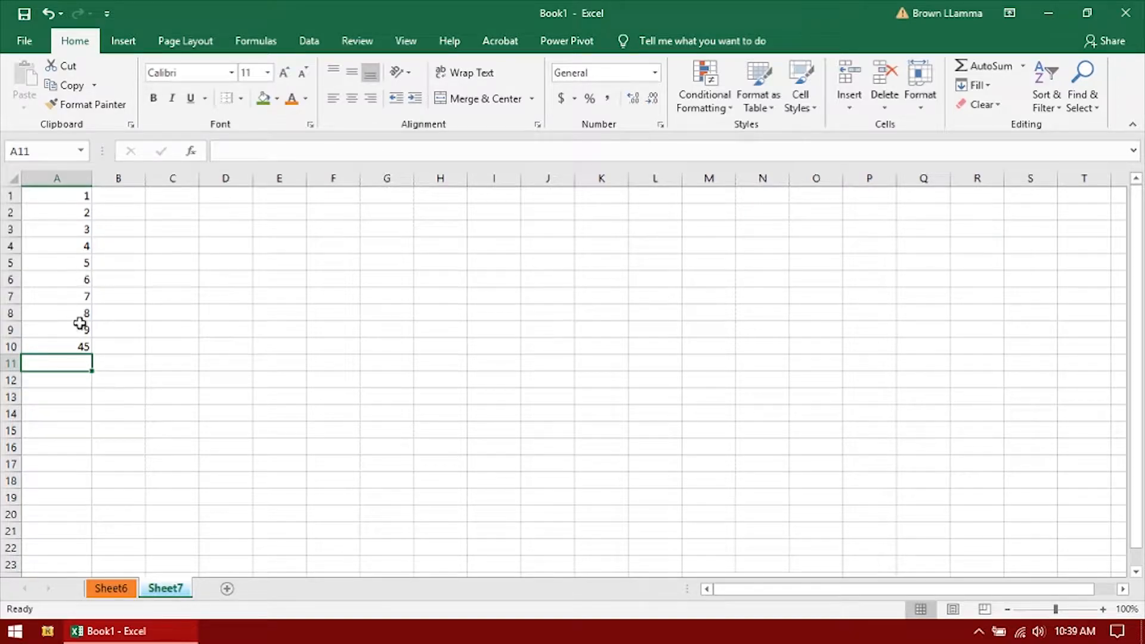
Step: Fill the total cell A10 with yellow
{"action": "left_click", "coordinate": [78, 348]}
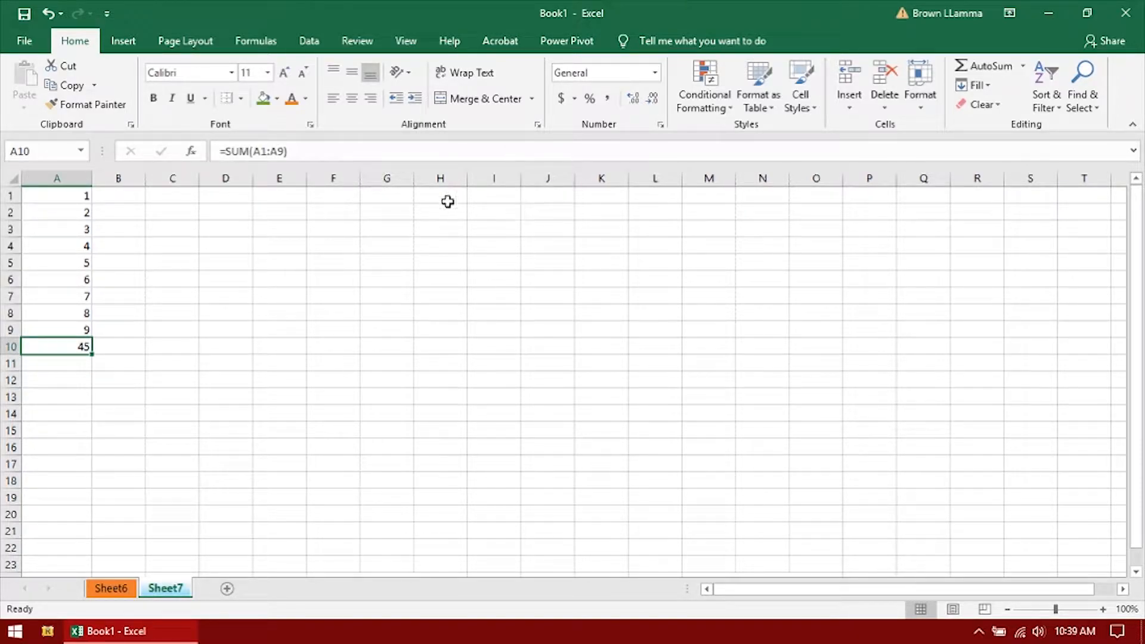
{"action": "left_click", "coordinate": [277, 99]}
{"action": "left_click", "coordinate": [305, 229]}
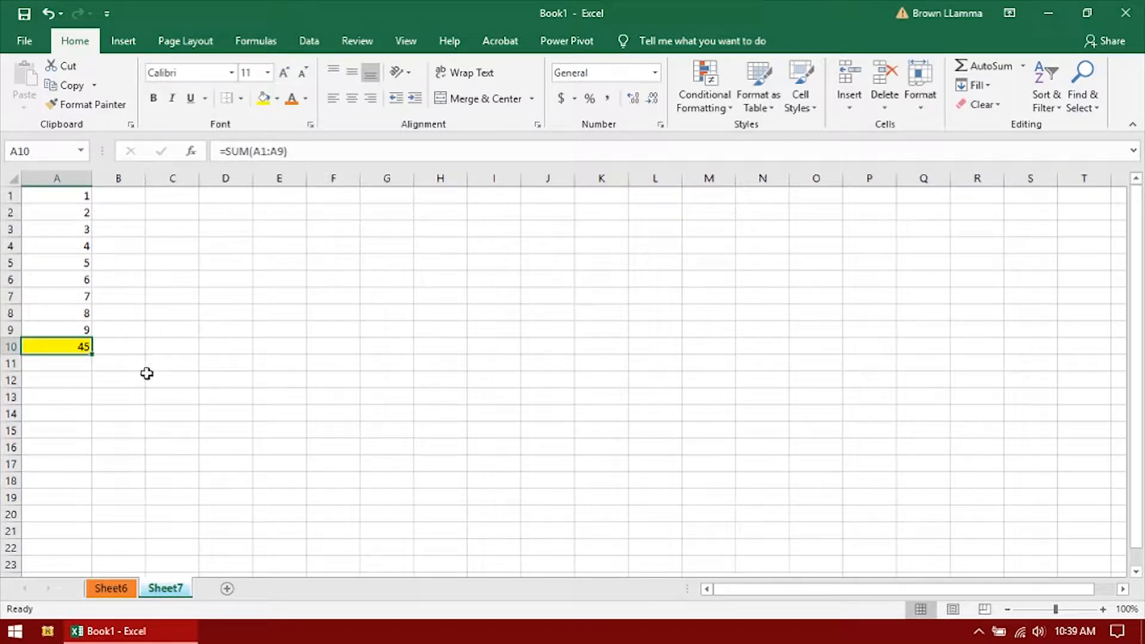
{"action": "left_click", "coordinate": [140, 378]}
Step: Replace the formula in A10 with the average of A1:A9 using AutoSum's Average function
{"action": "left_click_drag", "start_coordinate": [82, 198], "coordinate": [74, 331]}
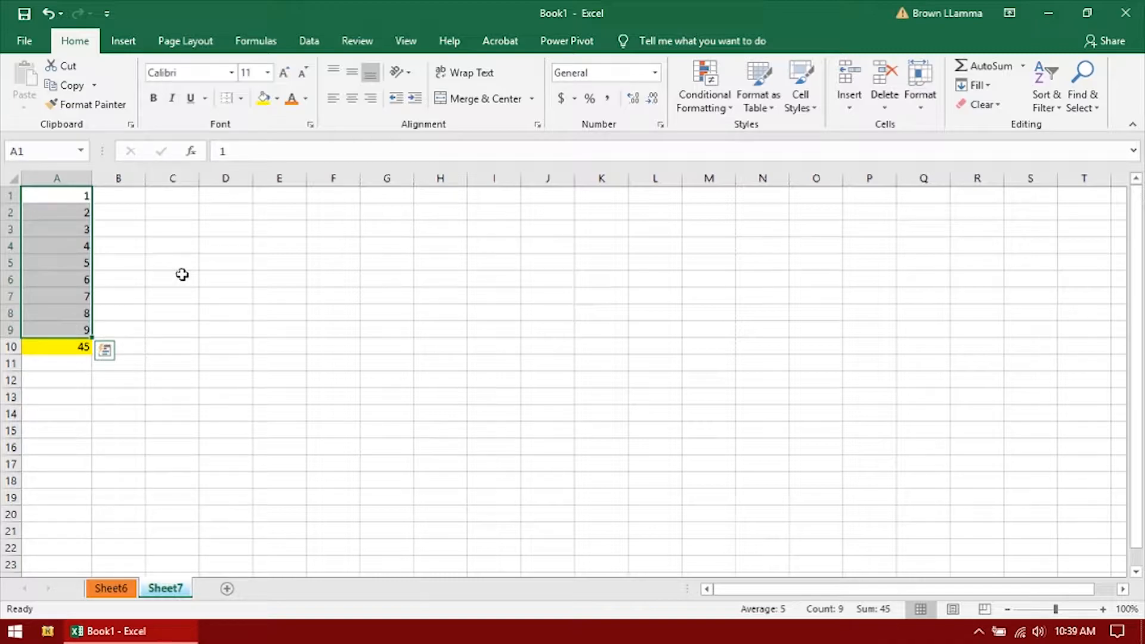
{"action": "left_click", "coordinate": [77, 346]}
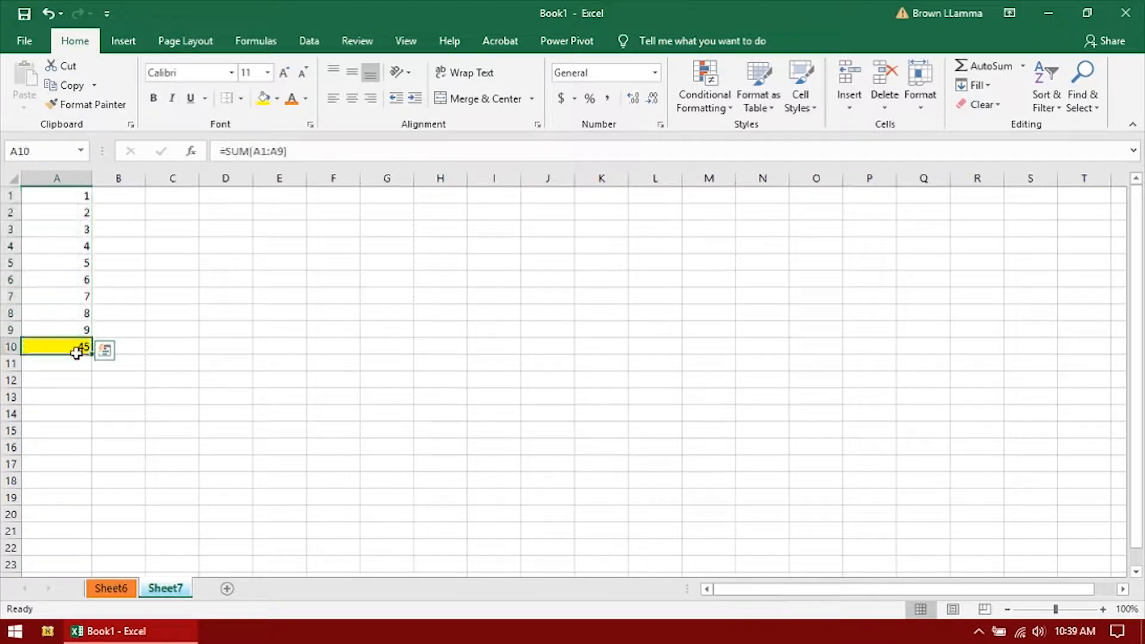
{"action": "left_click", "coordinate": [1024, 67]}
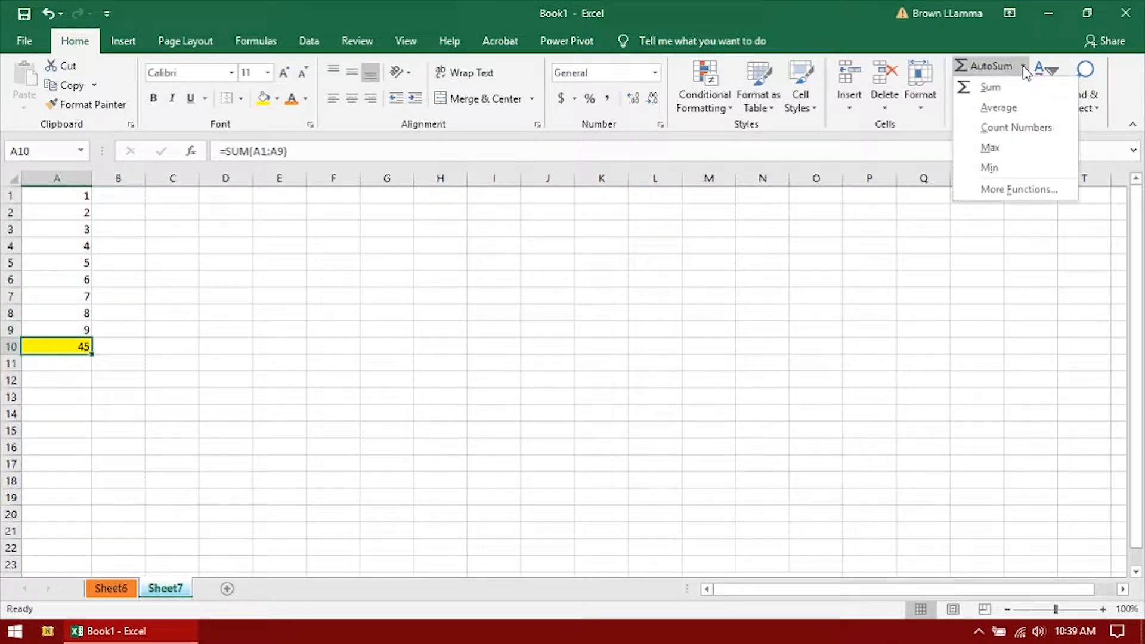
{"action": "left_click", "coordinate": [1003, 108]}
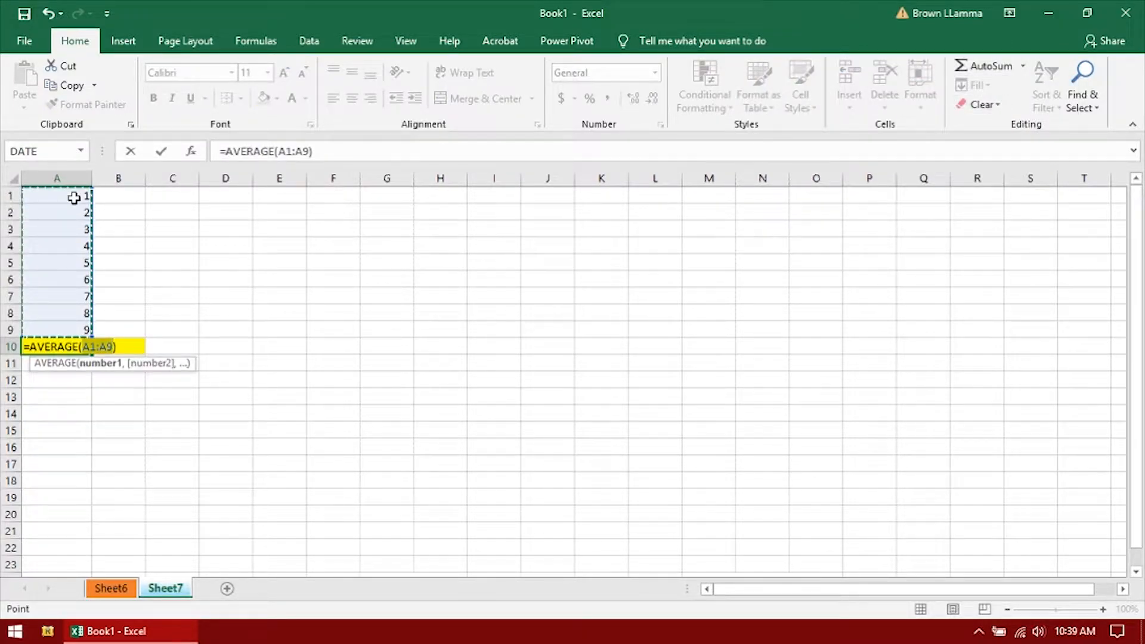
{"action": "left_click_drag", "start_coordinate": [71, 197], "coordinate": [62, 324]}
{"action": "key", "text": "Return"}
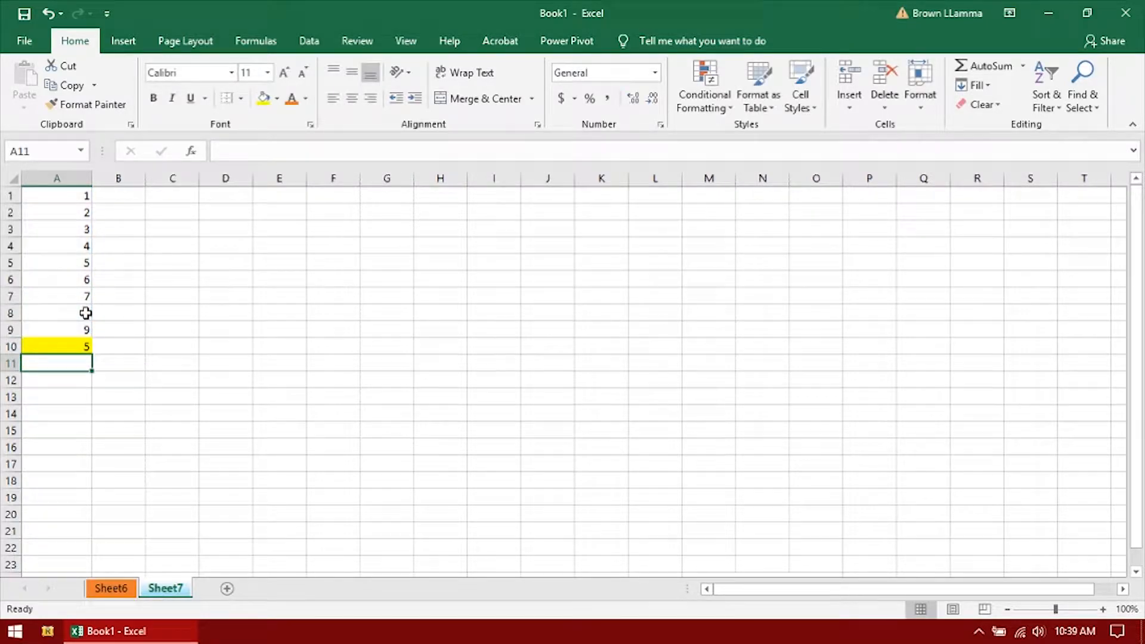
Step: Check the average in A10 against its source range and replace it with the AutoSum total of A1:A9
{"action": "left_click", "coordinate": [74, 344]}
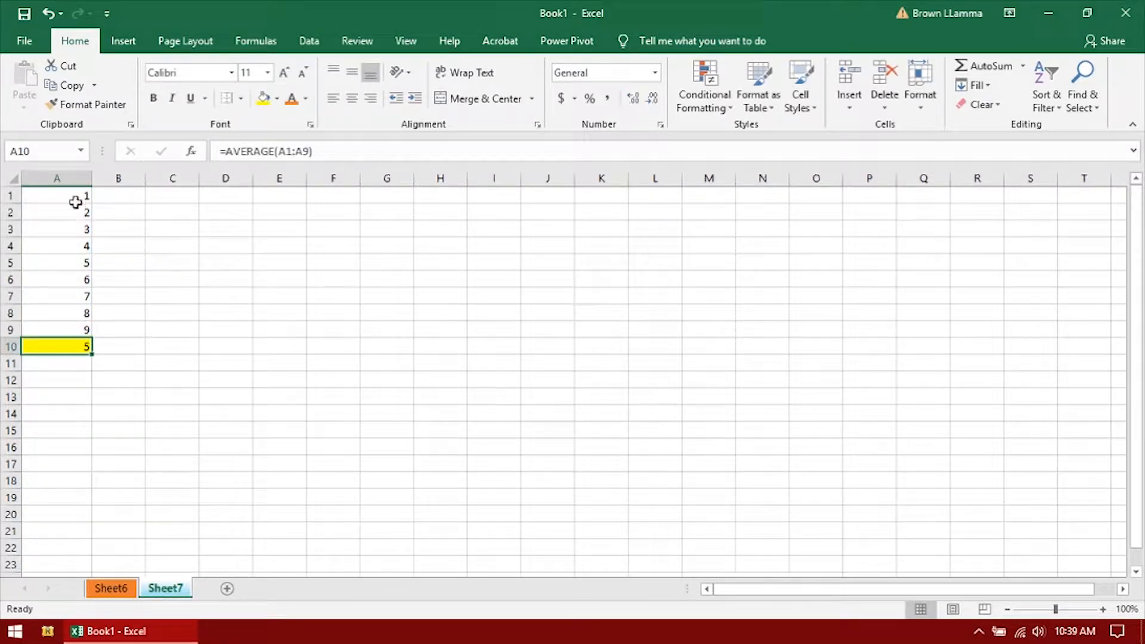
{"action": "left_click_drag", "start_coordinate": [75, 198], "coordinate": [80, 339]}
{"action": "left_click", "coordinate": [72, 348]}
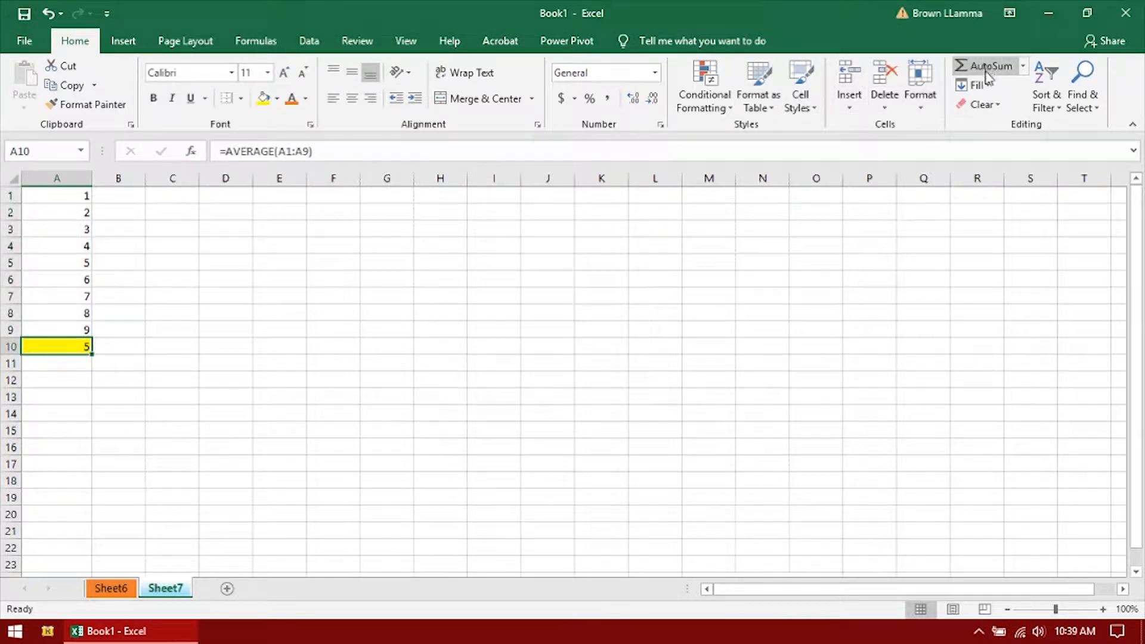
{"action": "left_click", "coordinate": [225, 410]}
{"action": "left_click", "coordinate": [42, 347]}
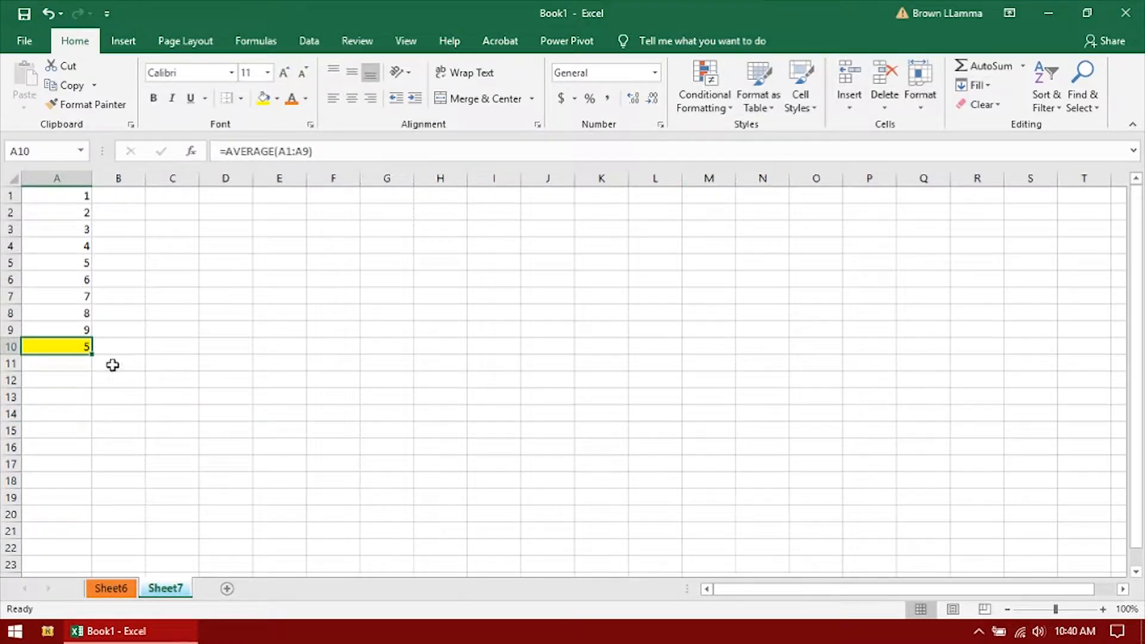
{"action": "left_click", "coordinate": [991, 67]}
{"action": "key", "text": "Return"}
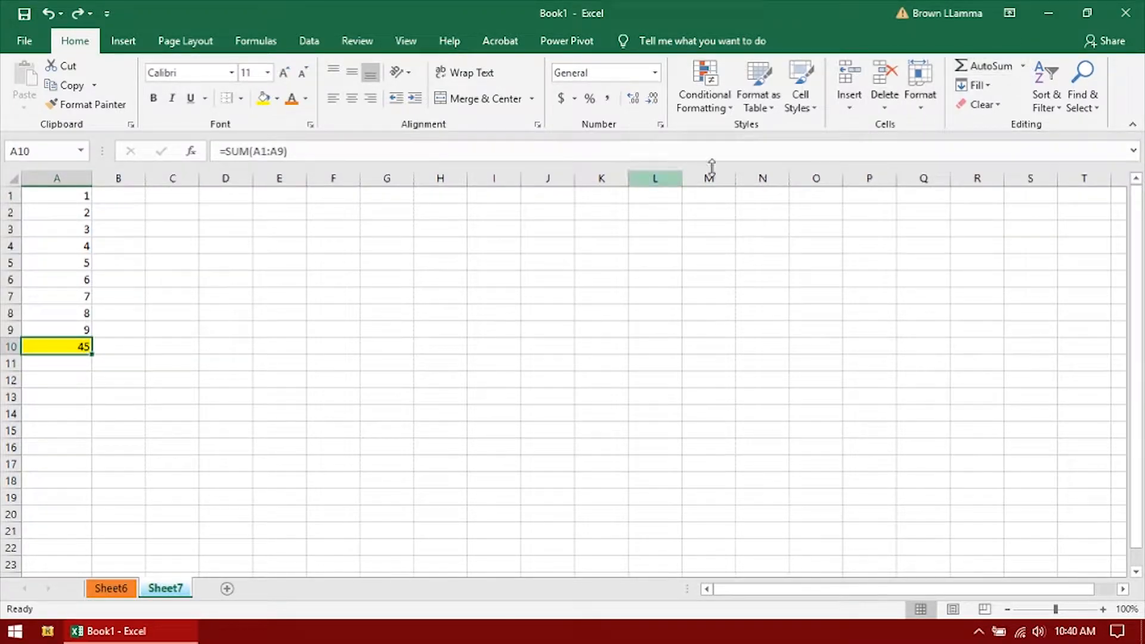
Step: Enter the AutoSum total of A1:A9 in A10 again and undo that entry
{"action": "left_click", "coordinate": [982, 63]}
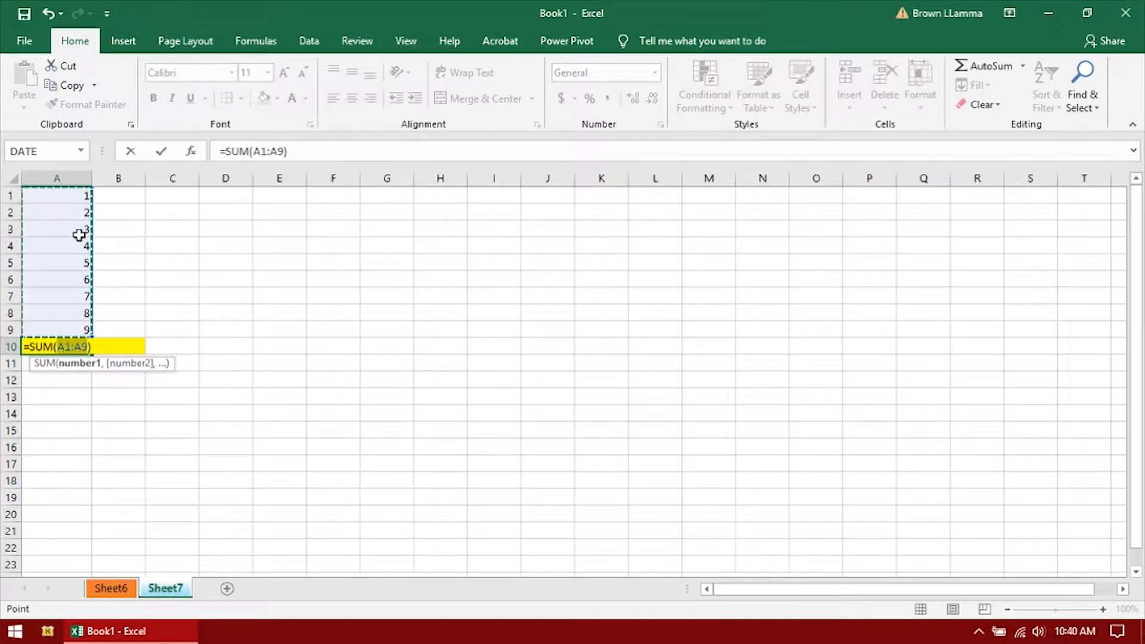
{"action": "key", "text": "Return"}
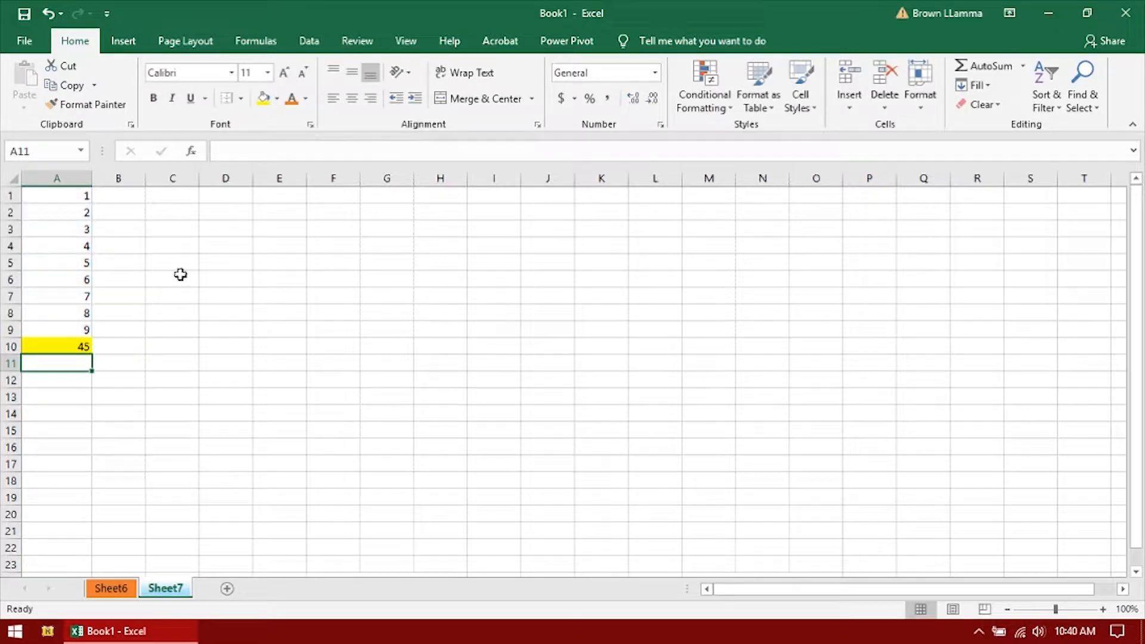
{"action": "left_click", "coordinate": [70, 346]}
{"action": "left_click_drag", "start_coordinate": [59, 196], "coordinate": [68, 337]}
{"action": "key", "text": "ctrl+z"}
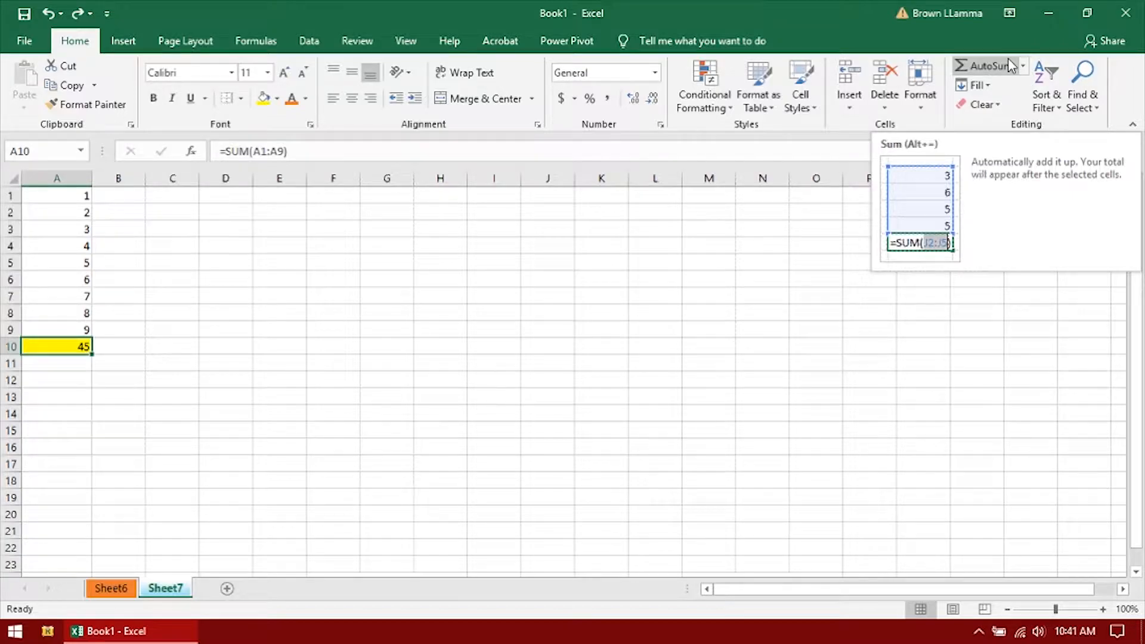
Step: Replace the formula in A10 with the Max of A1:A9 and check it against the source values
{"action": "left_click", "coordinate": [1023, 64]}
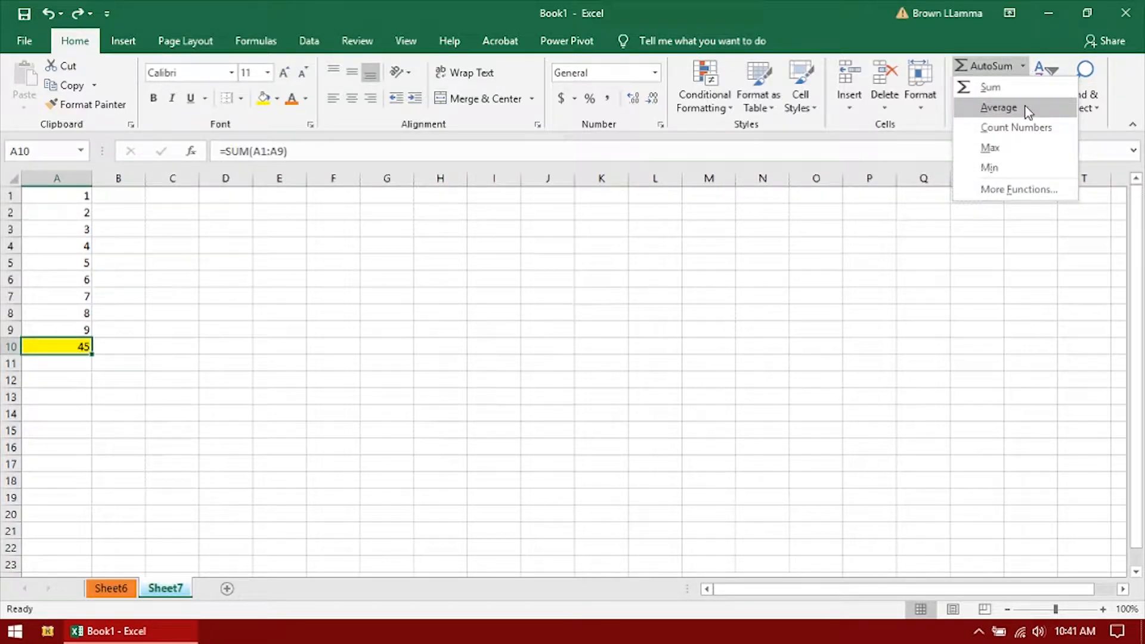
{"action": "left_click", "coordinate": [1010, 153]}
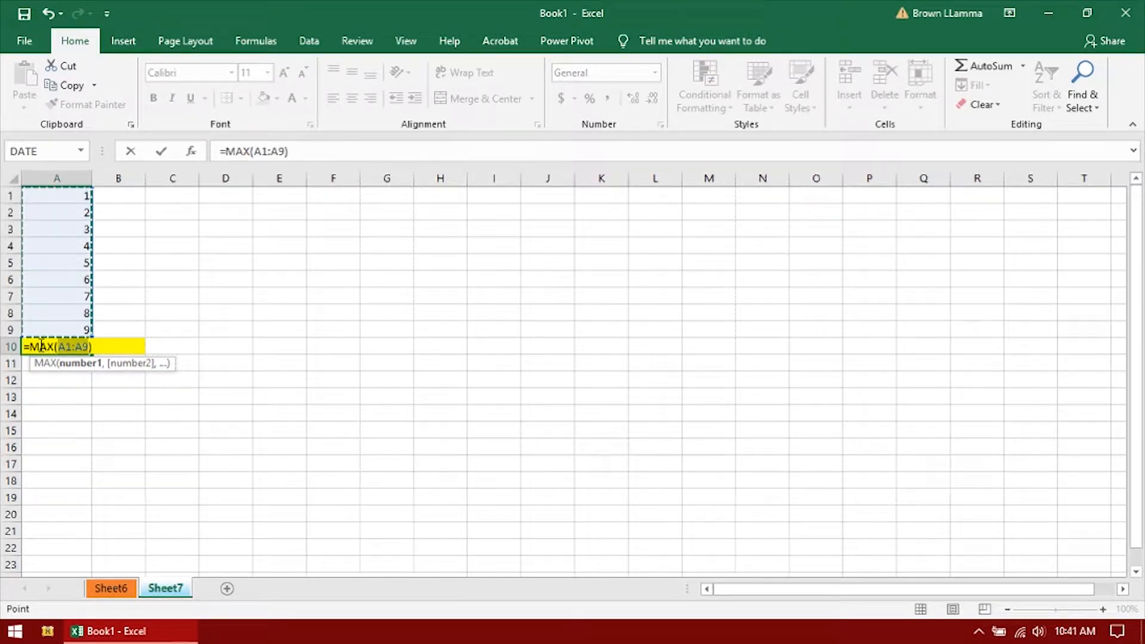
{"action": "key", "text": "Return"}
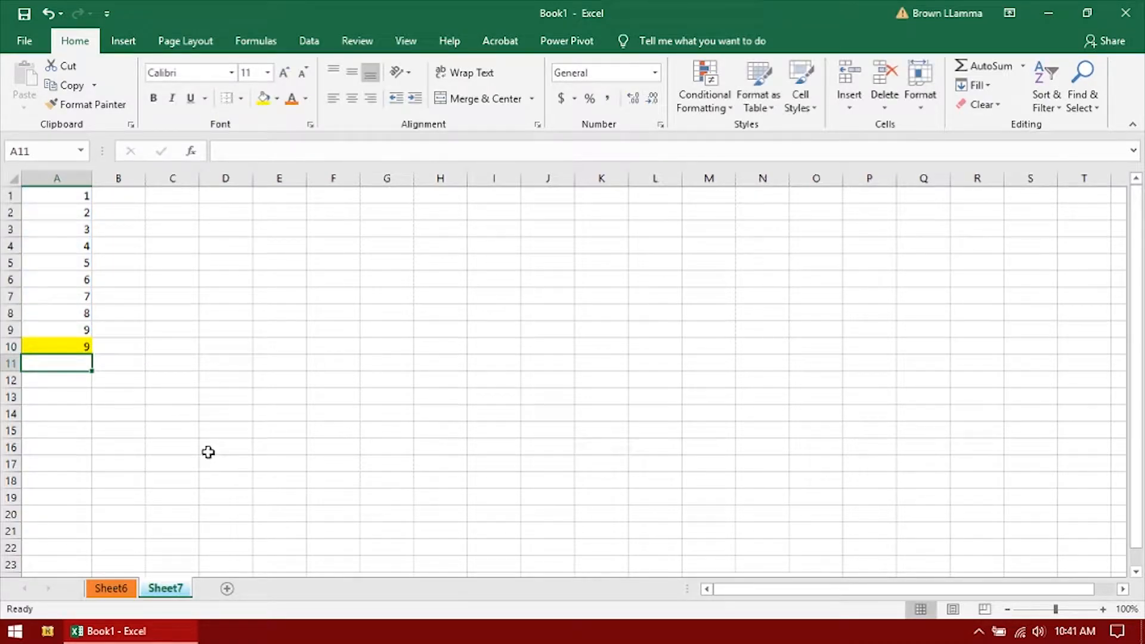
{"action": "left_click", "coordinate": [86, 344]}
{"action": "left_click_drag", "start_coordinate": [80, 325], "coordinate": [77, 203]}
{"action": "left_click", "coordinate": [74, 350]}
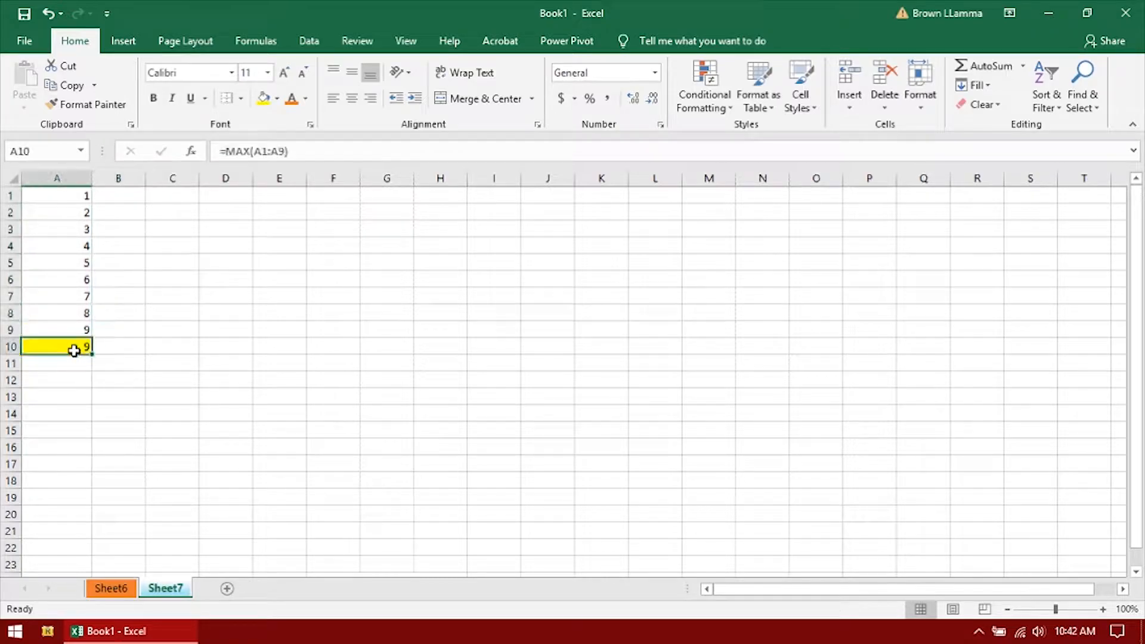
Step: Replace the formula in A10 with the Min of A1:A9
{"action": "left_click", "coordinate": [1024, 65]}
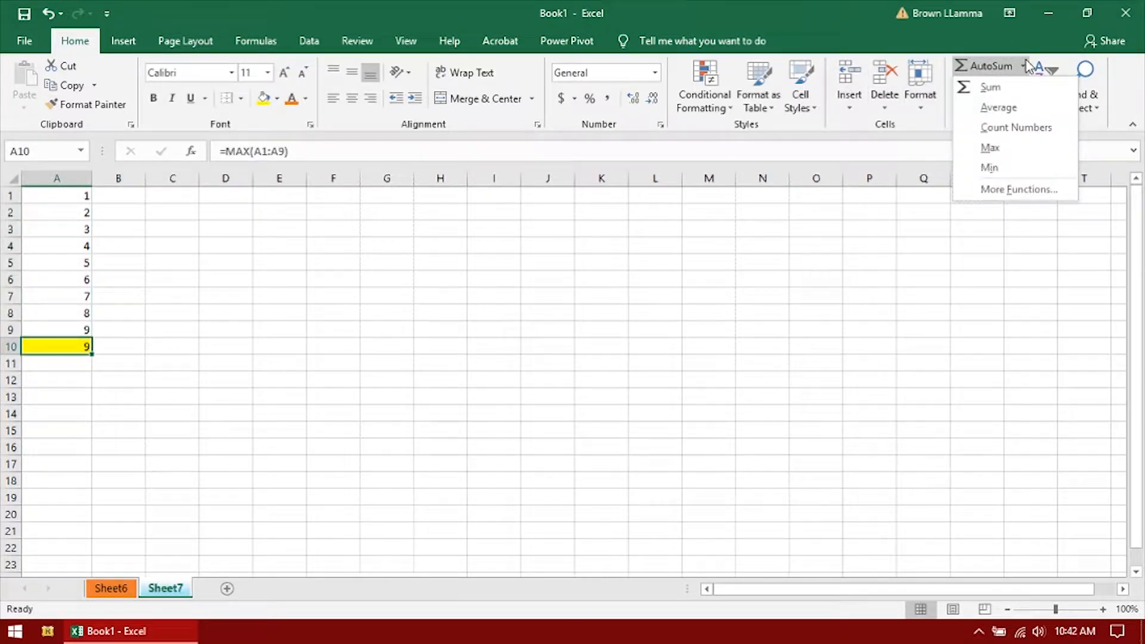
{"action": "left_click", "coordinate": [991, 167]}
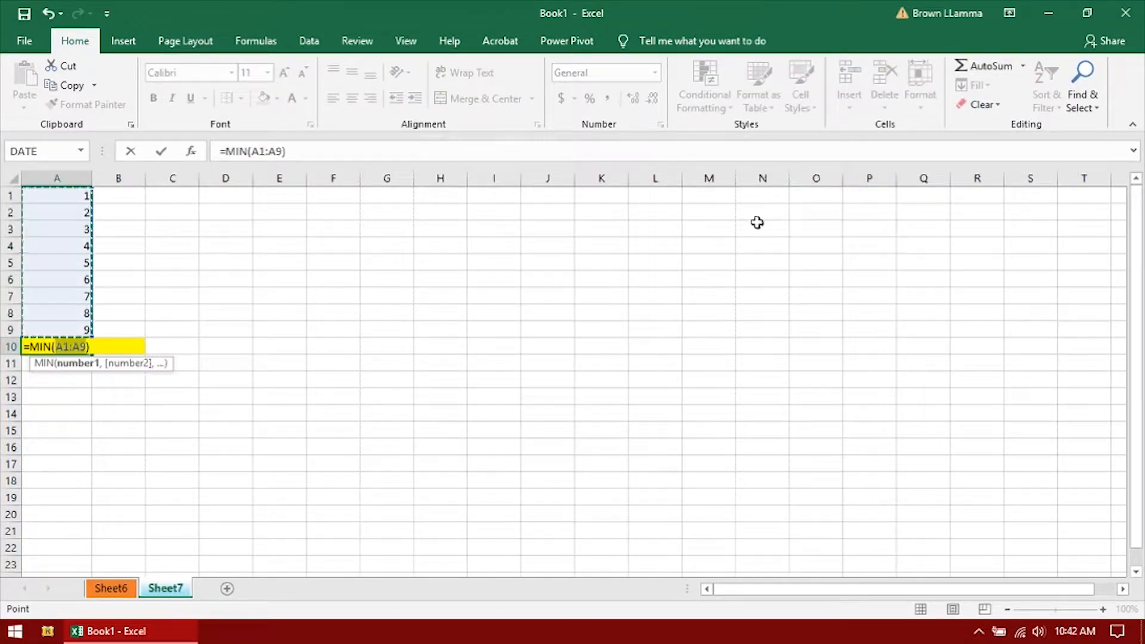
{"action": "key", "text": "Return"}
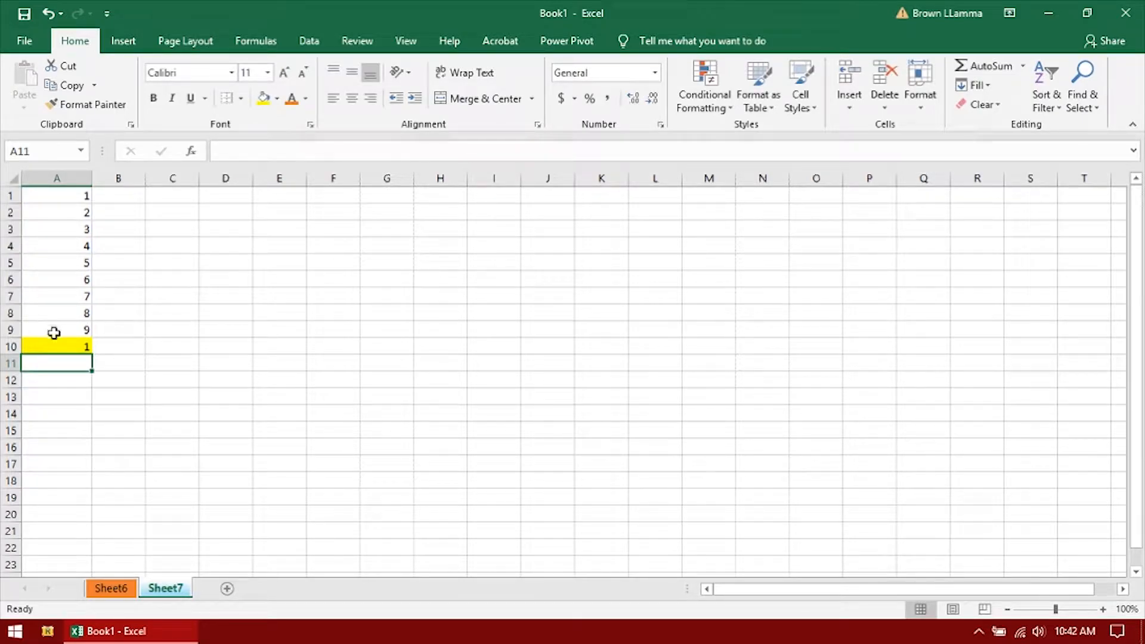
Step: Set A10 back to a SUM of A1:A9 with AutoSum
{"action": "left_click", "coordinate": [55, 345]}
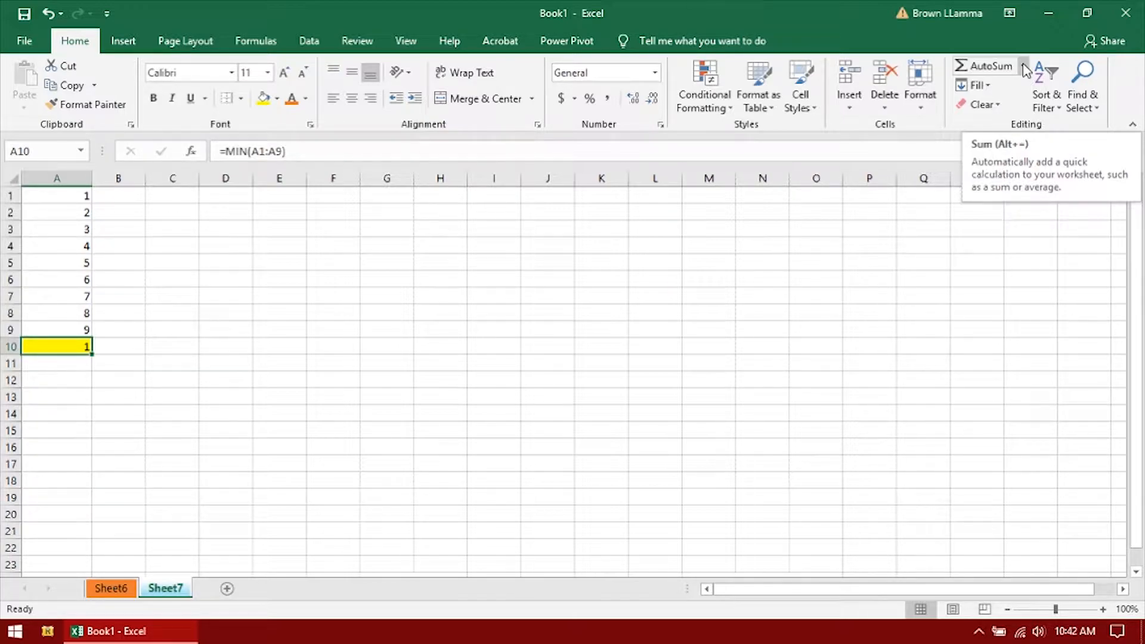
{"action": "left_click_drag", "start_coordinate": [67, 197], "coordinate": [68, 324]}
{"action": "left_click", "coordinate": [69, 348]}
{"action": "left_click", "coordinate": [984, 66]}
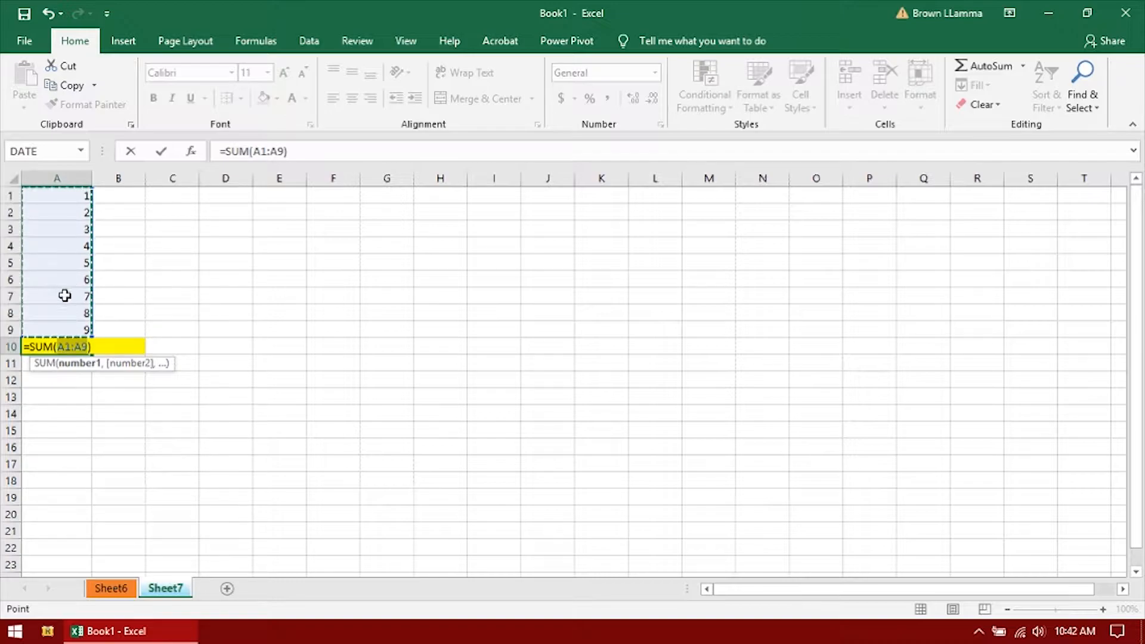
{"action": "key", "text": "Return"}
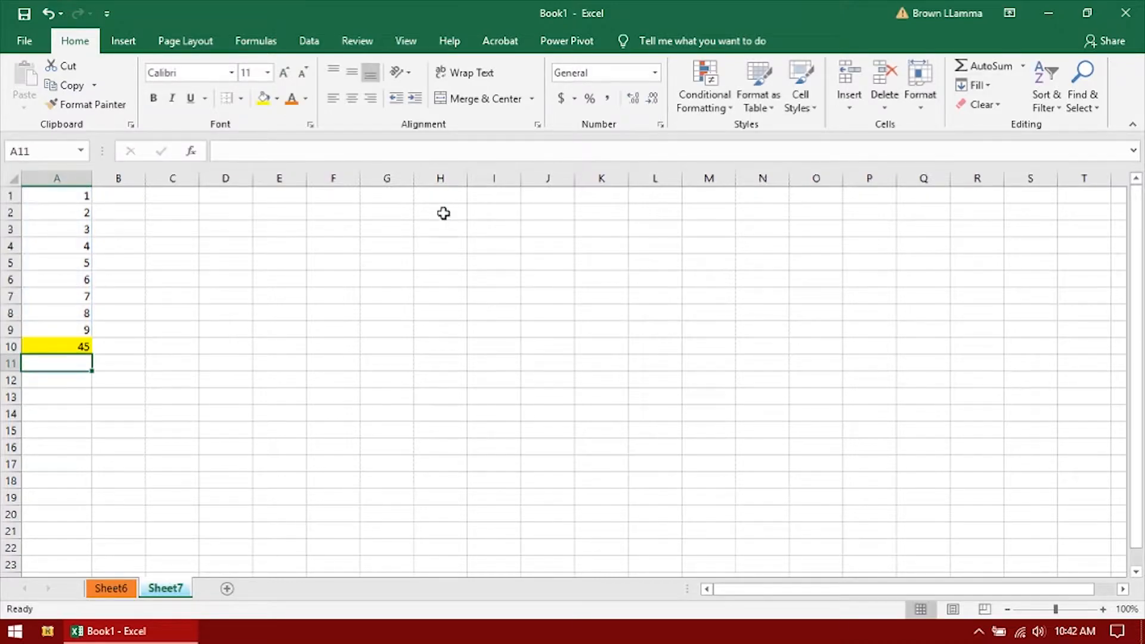
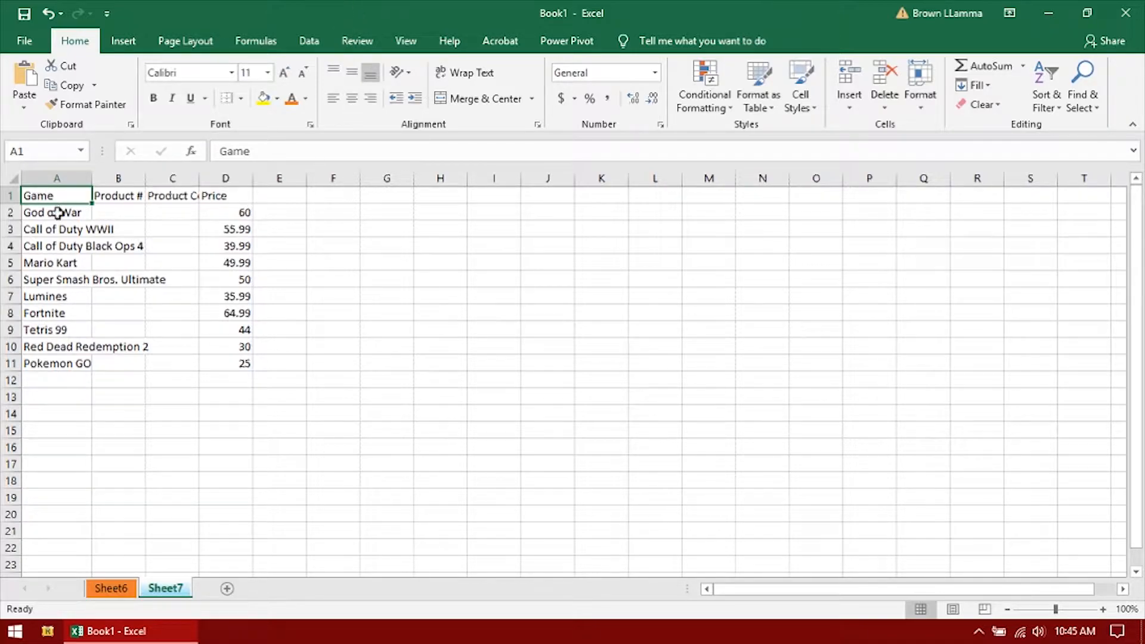
Step: Review the game titles and the Product #, Product Code and Price headers in row 1
{"action": "left_click_drag", "start_coordinate": [56, 215], "coordinate": [58, 349]}
{"action": "left_click", "coordinate": [118, 198]}
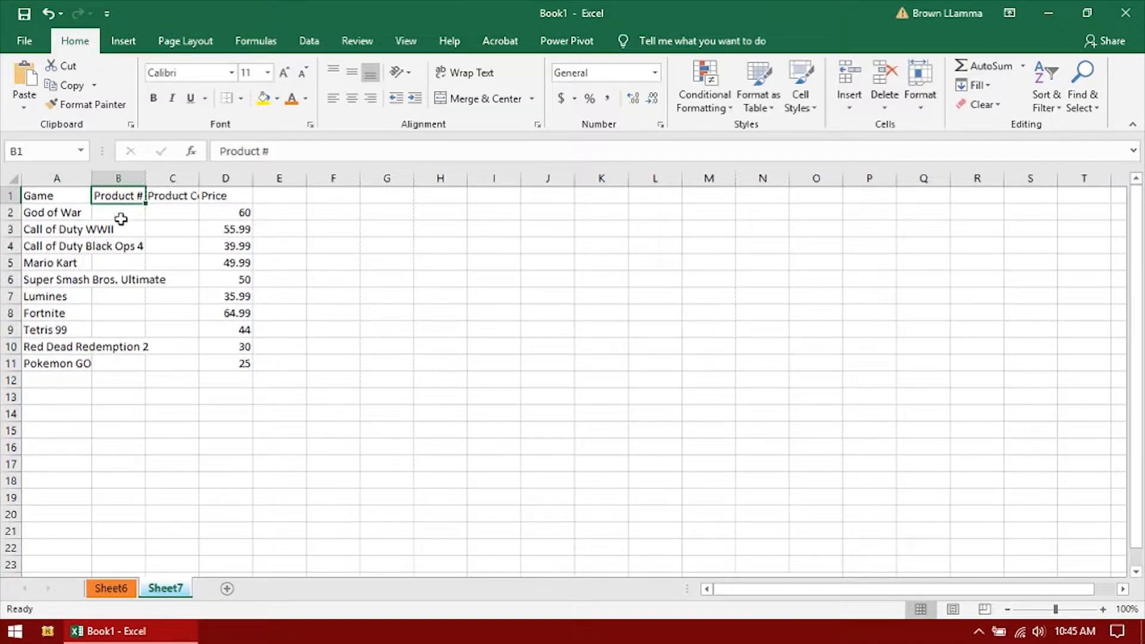
{"action": "left_click", "coordinate": [178, 195]}
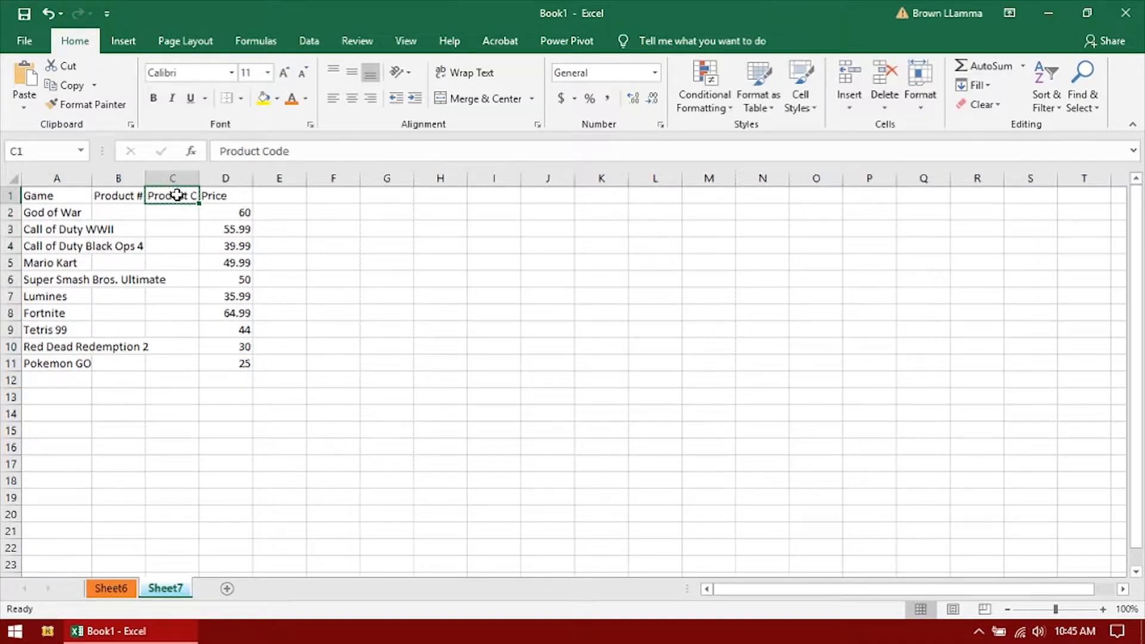
{"action": "left_click", "coordinate": [217, 196]}
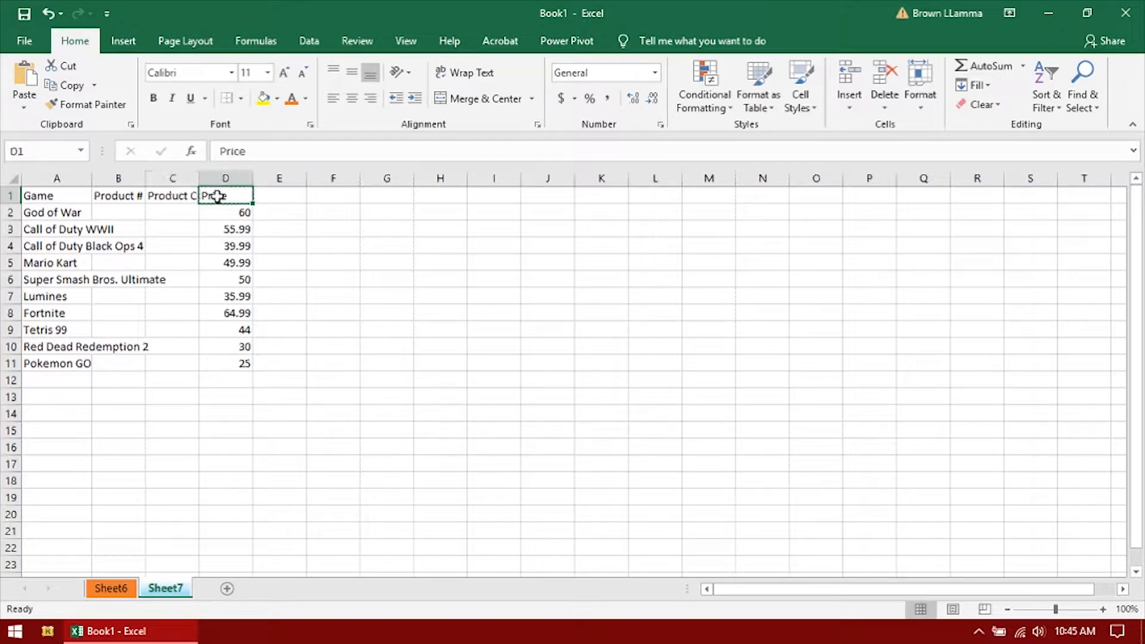
Step: Widen column B slightly to give the Product # header more room and select the Product Code header
{"action": "left_click", "coordinate": [135, 198]}
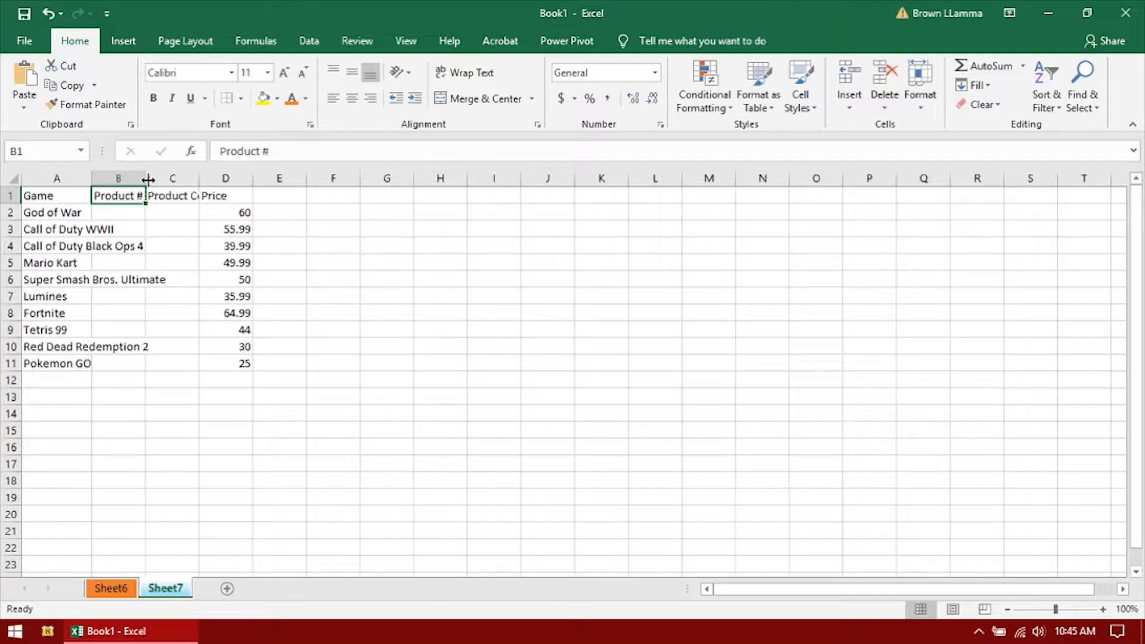
{"action": "left_click_drag", "start_coordinate": [148, 180], "coordinate": [149, 180]}
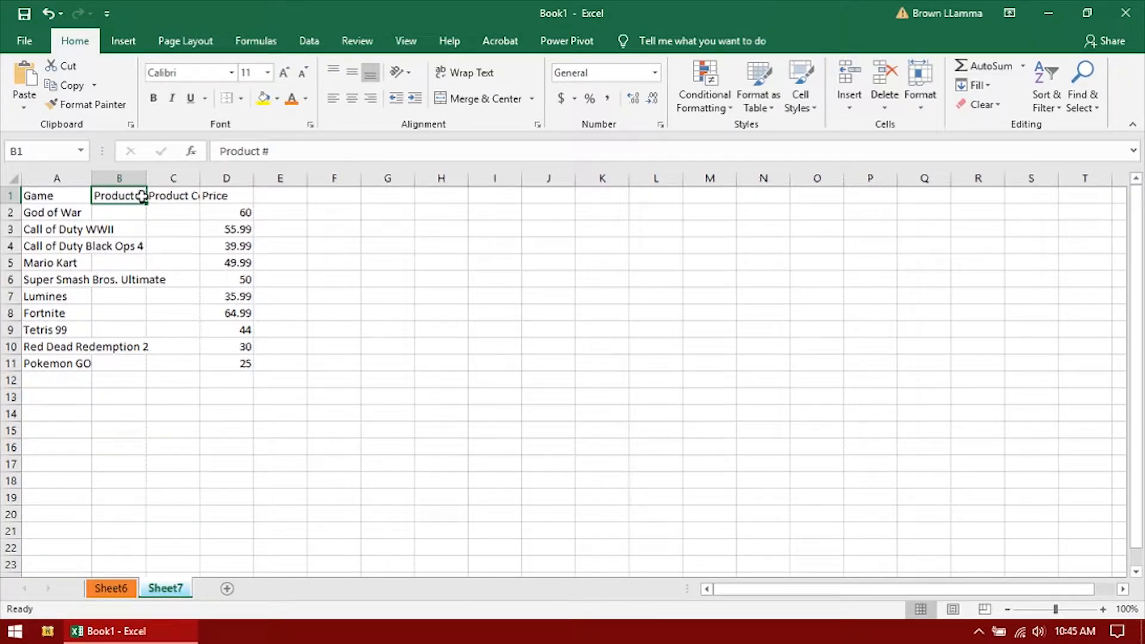
{"action": "left_click", "coordinate": [185, 195]}
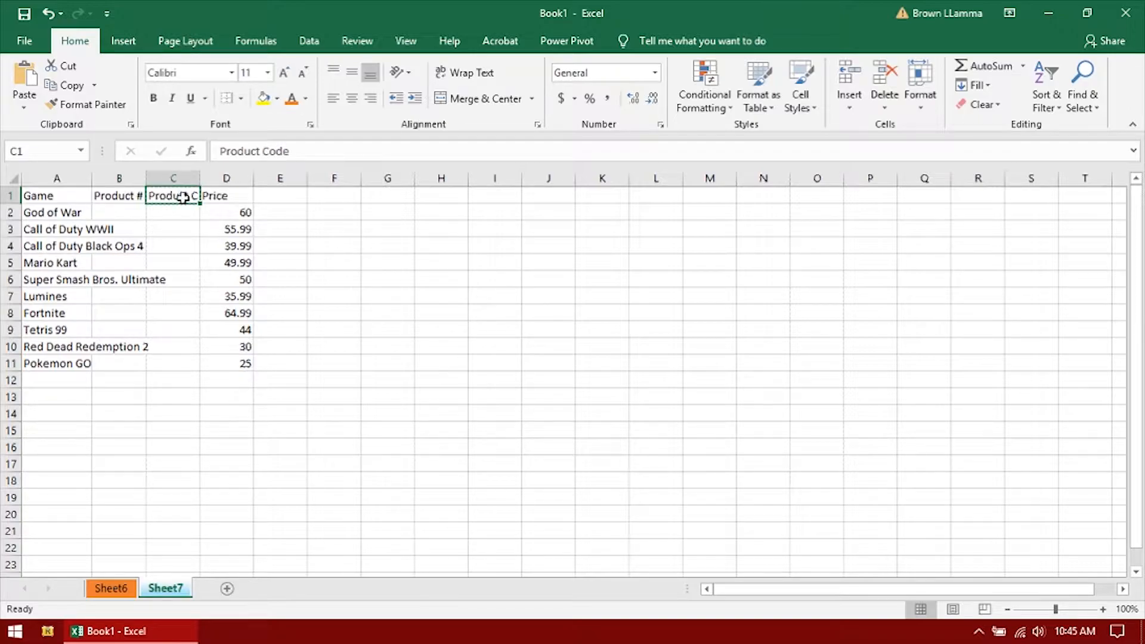
Step: AutoFit the Product Code and Game columns to the width of their contents
{"action": "double_click", "coordinate": [201, 179]}
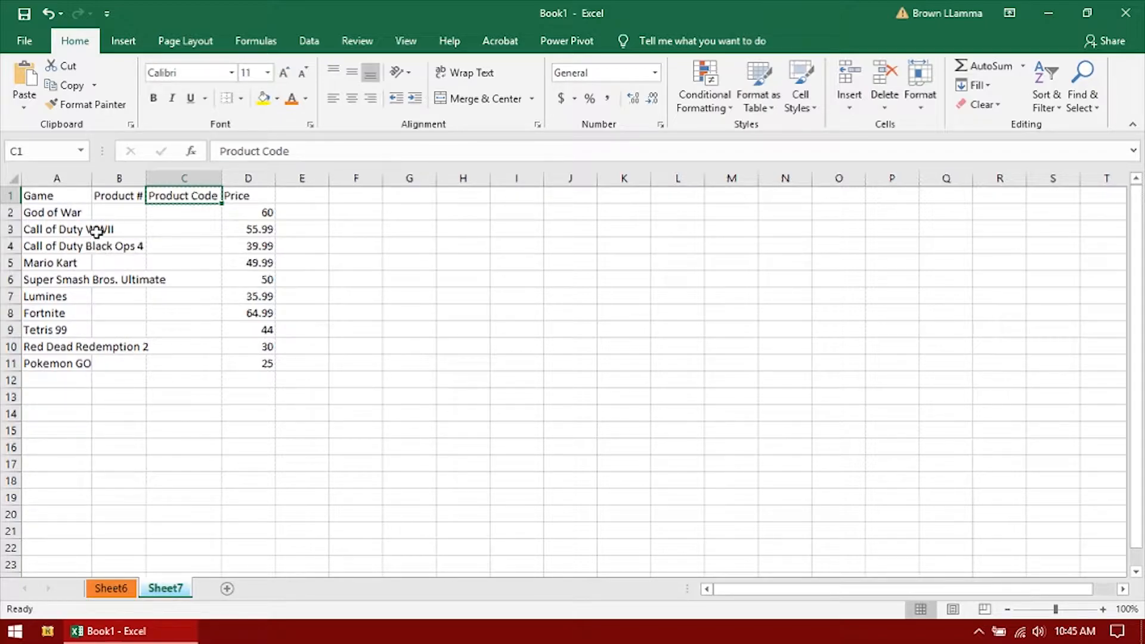
{"action": "double_click", "coordinate": [92, 180]}
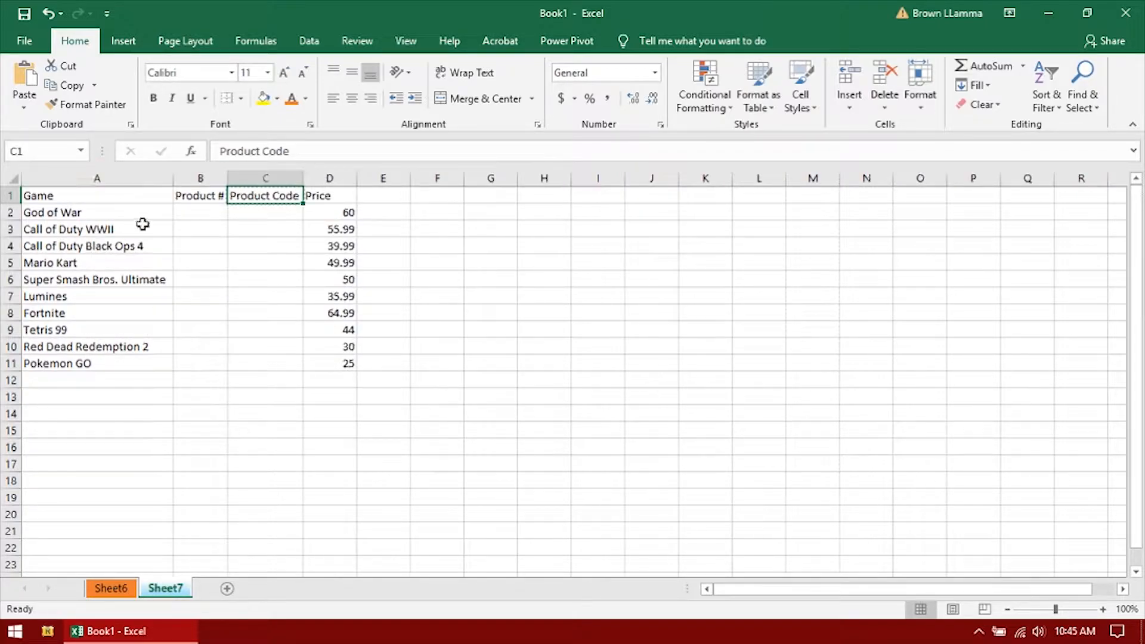
{"action": "left_click_drag", "start_coordinate": [102, 213], "coordinate": [112, 365]}
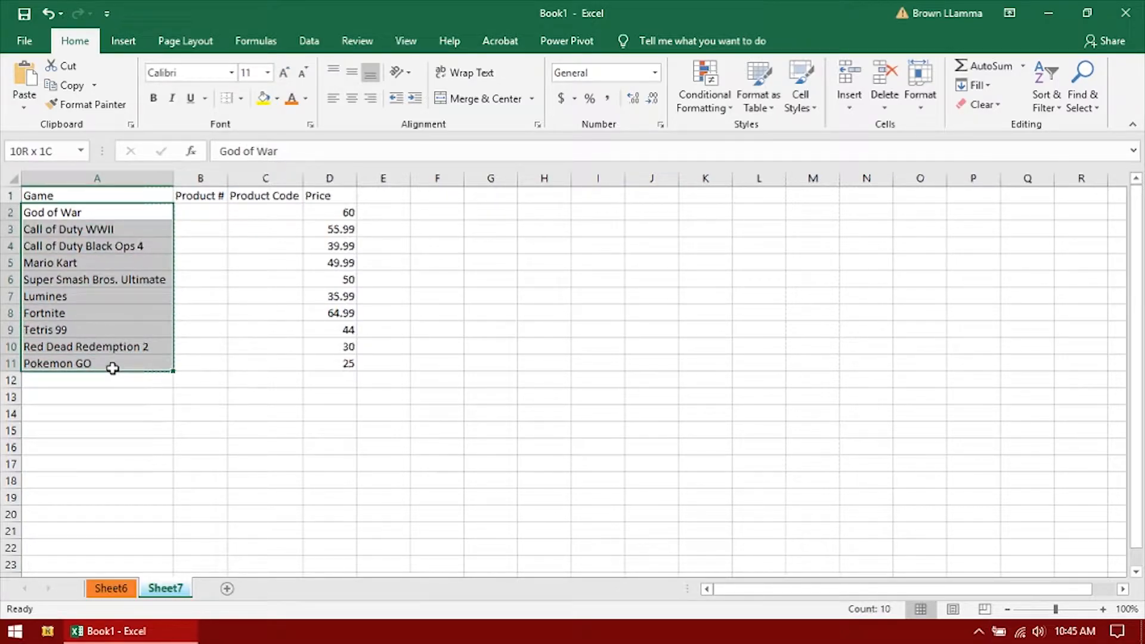
{"action": "left_click", "coordinate": [242, 232]}
{"action": "left_click", "coordinate": [255, 332]}
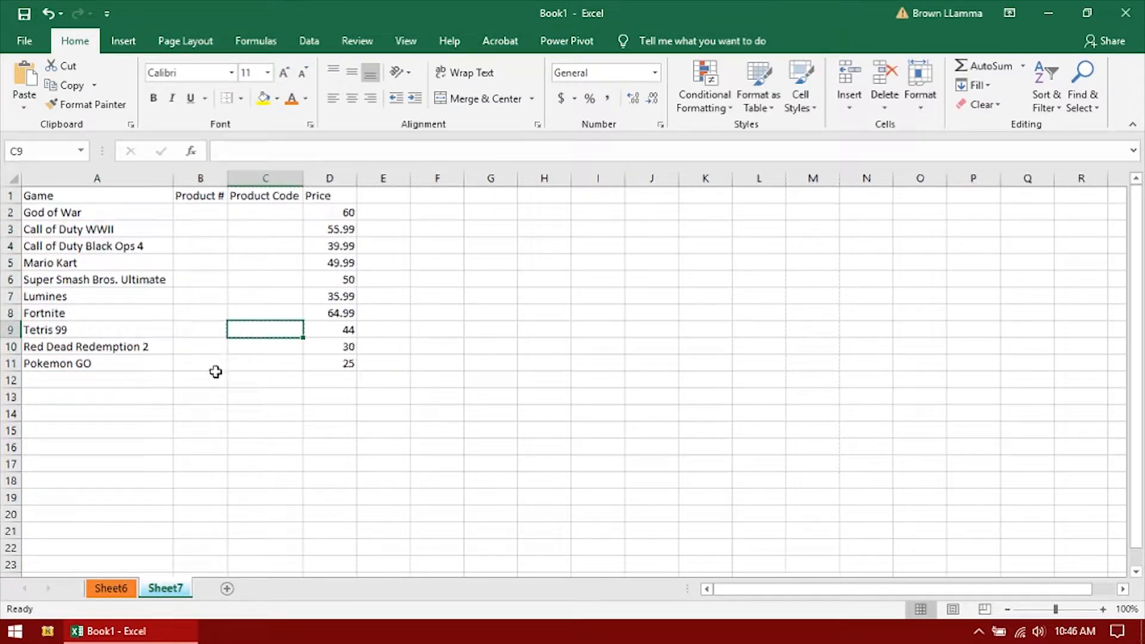
{"action": "left_click", "coordinate": [504, 379]}
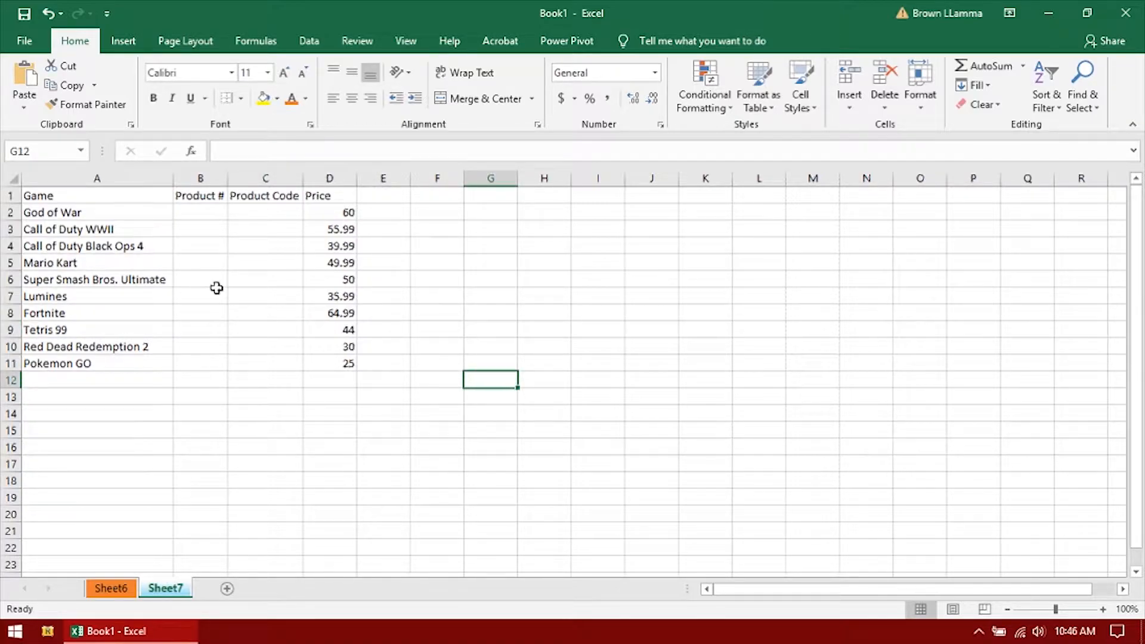
Step: Format the game list in A1:D11 as a table with headers, using the dark blue table style with a black header row
{"action": "left_click_drag", "start_coordinate": [40, 195], "coordinate": [347, 361]}
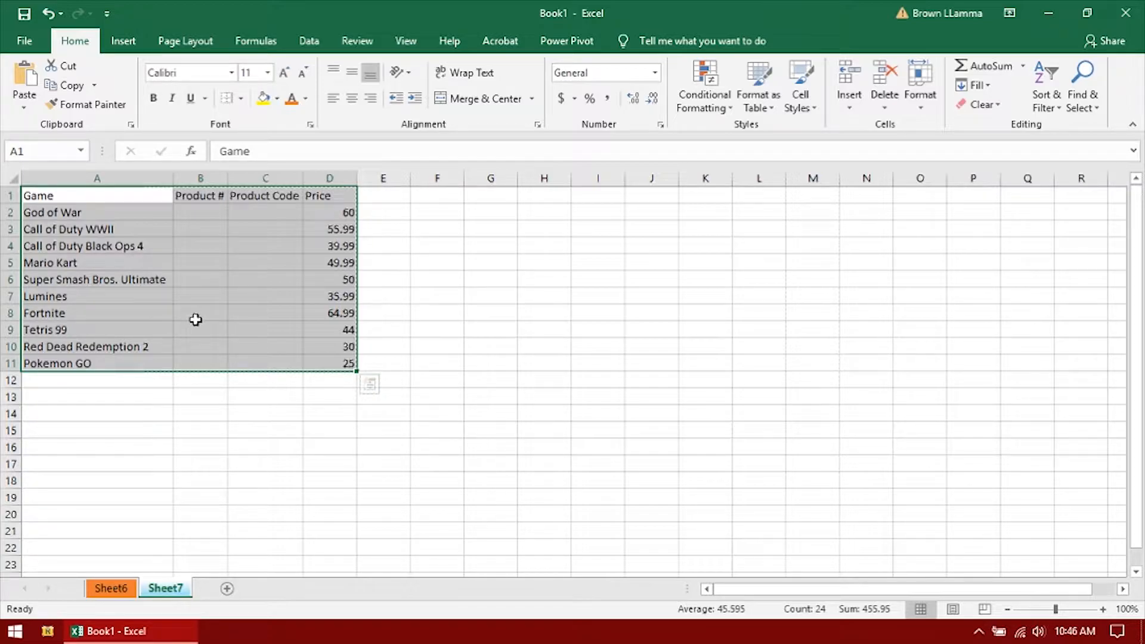
{"action": "left_click", "coordinate": [759, 107]}
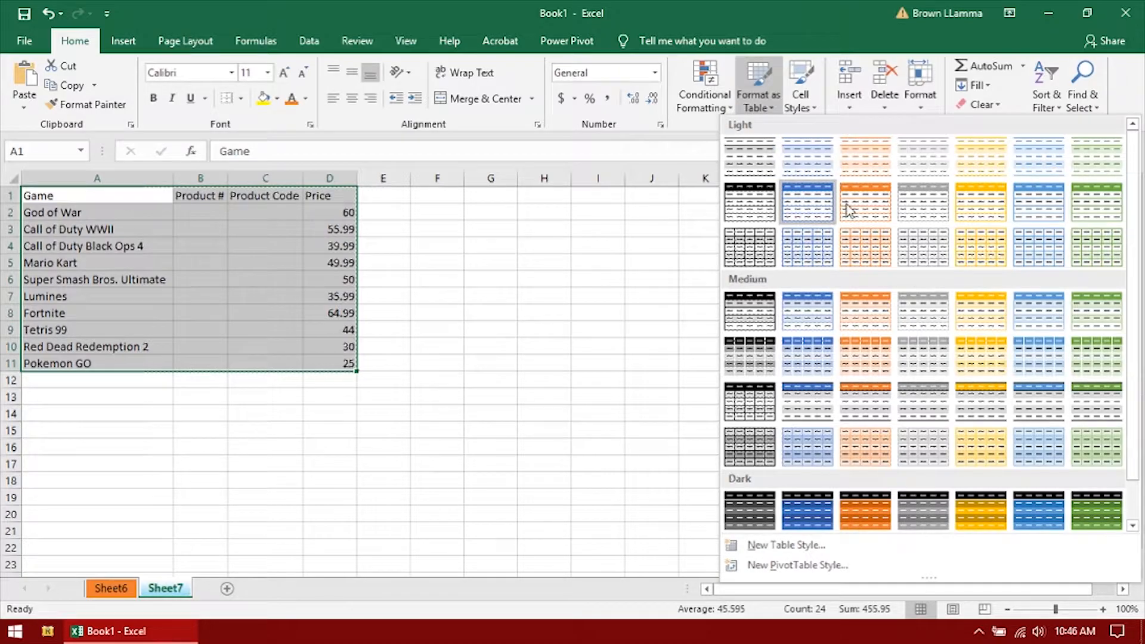
{"action": "scroll", "coordinate": [902, 429], "scroll_direction": "down", "scroll_amount": 1}
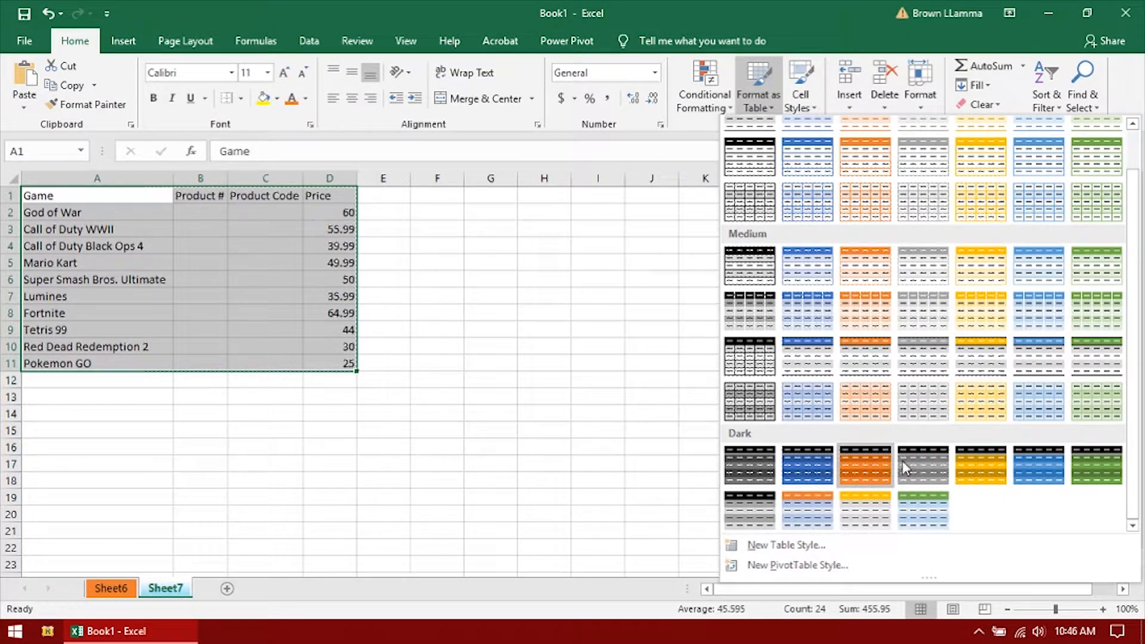
{"action": "left_click", "coordinate": [823, 472]}
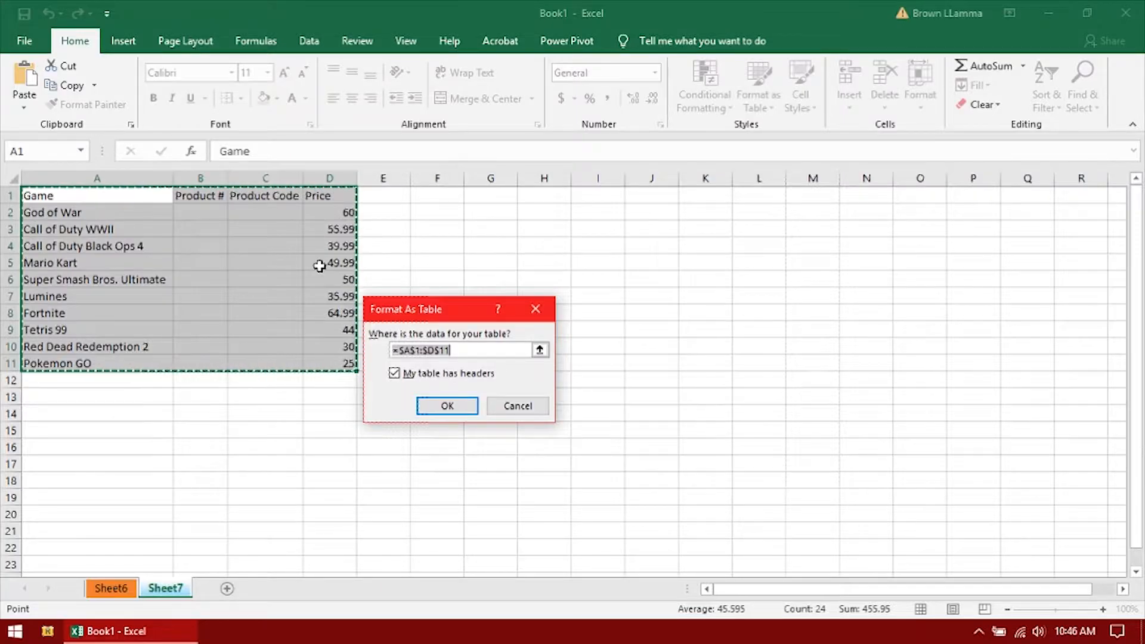
{"action": "left_click", "coordinate": [447, 406]}
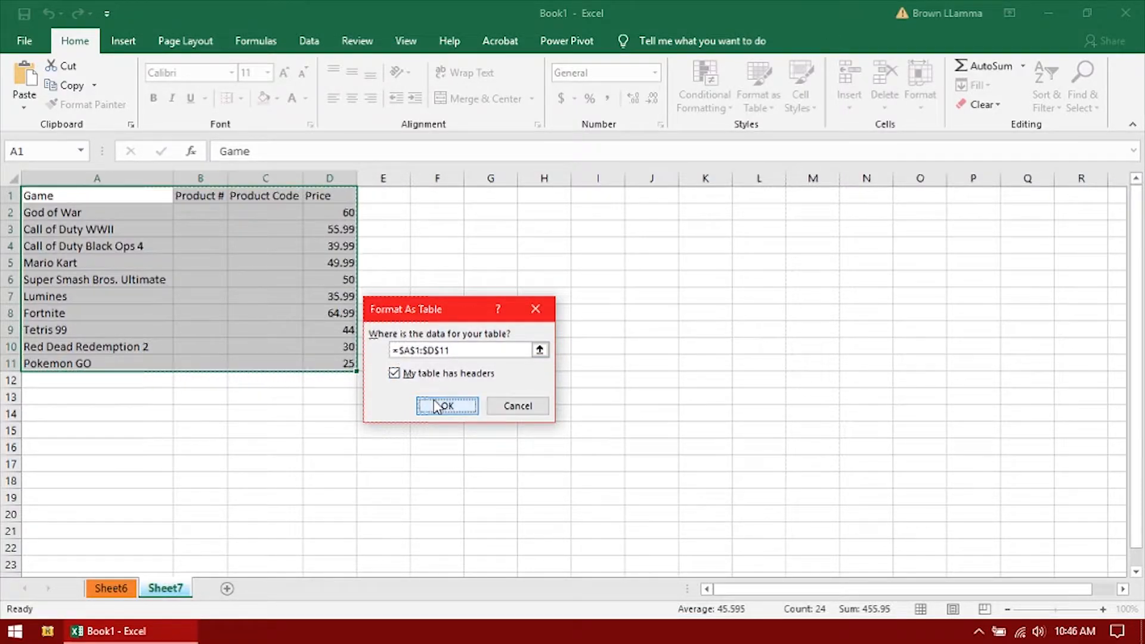
Step: Filter the Game column to show only Call of Duty Black Ops 4 and Call of Duty WWII
{"action": "key", "text": "alt+Down"}
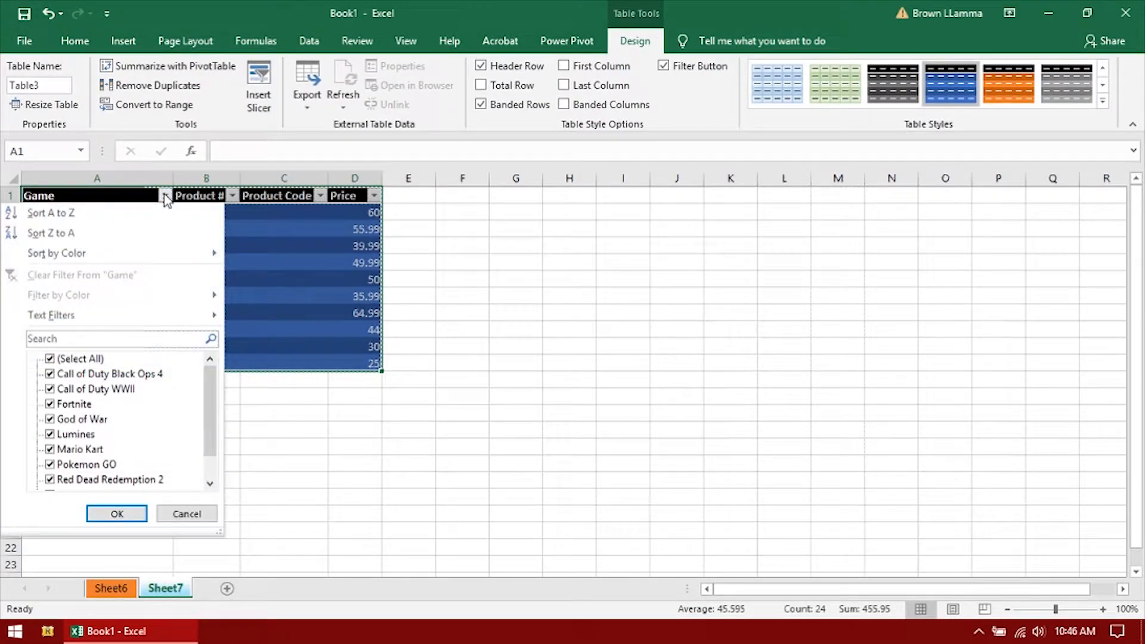
{"action": "mouse_move", "coordinate": [210, 385]}
{"action": "left_mouse_down"}
{"action": "mouse_move", "coordinate": [209, 409]}
{"action": "mouse_move", "coordinate": [206, 372]}
{"action": "left_mouse_up"}
{"action": "left_click", "coordinate": [51, 359]}
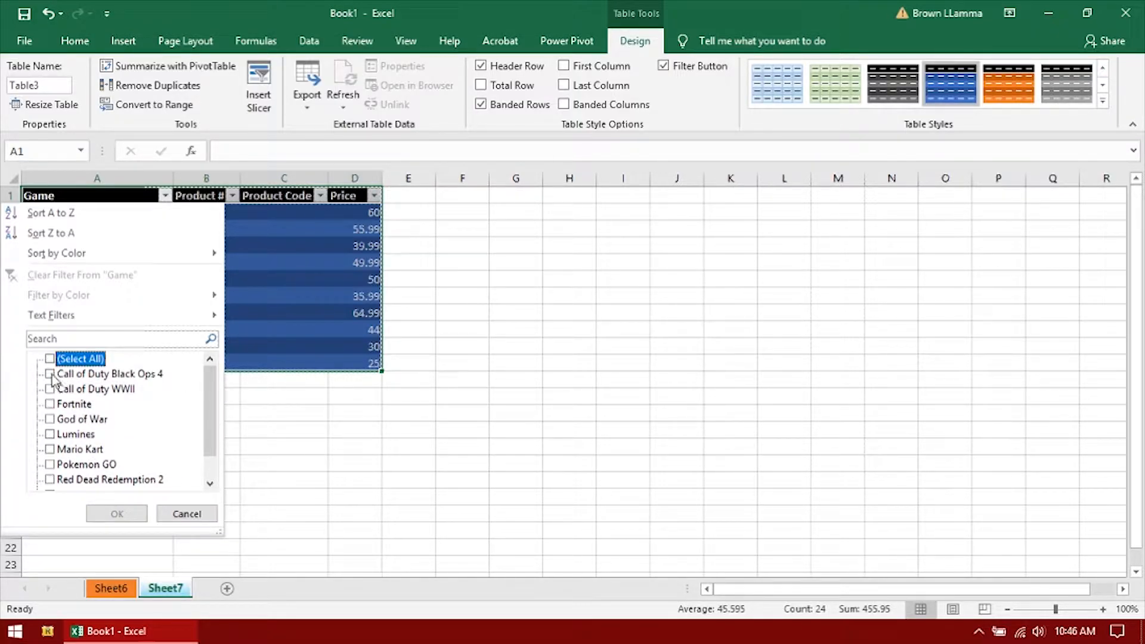
{"action": "left_click", "coordinate": [50, 374]}
{"action": "left_click", "coordinate": [51, 389]}
{"action": "left_click", "coordinate": [98, 513]}
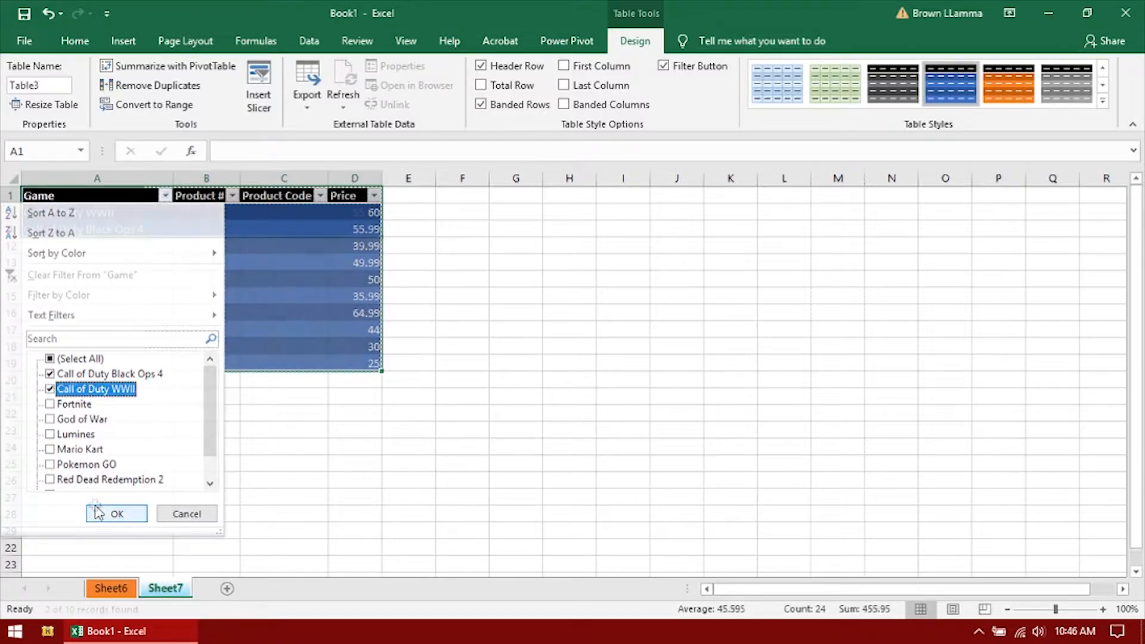
Step: Reset the Game column filter to select all games
{"action": "left_click_drag", "start_coordinate": [196, 212], "coordinate": [322, 227]}
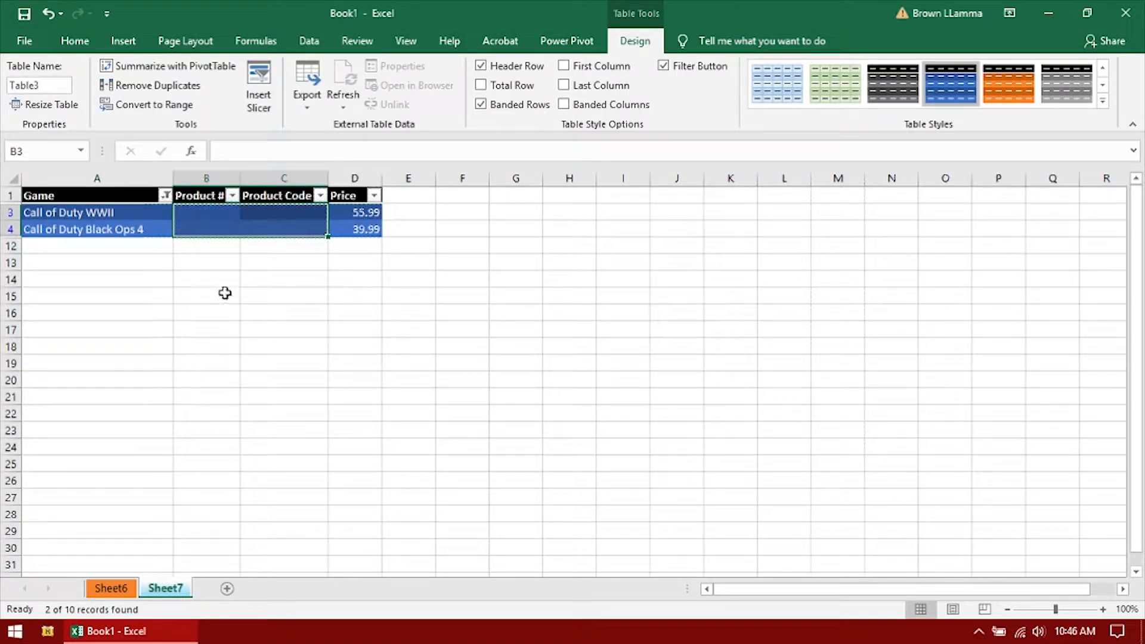
{"action": "left_click", "coordinate": [28, 279]}
{"action": "left_click", "coordinate": [165, 196]}
{"action": "left_click", "coordinate": [65, 359]}
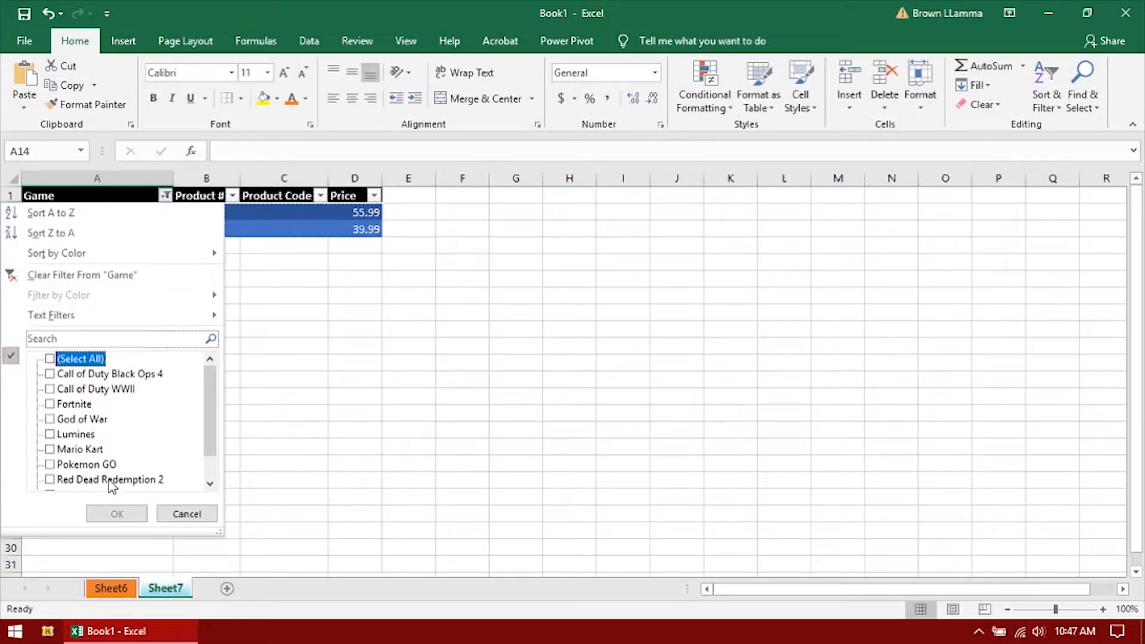
{"action": "left_click", "coordinate": [50, 360]}
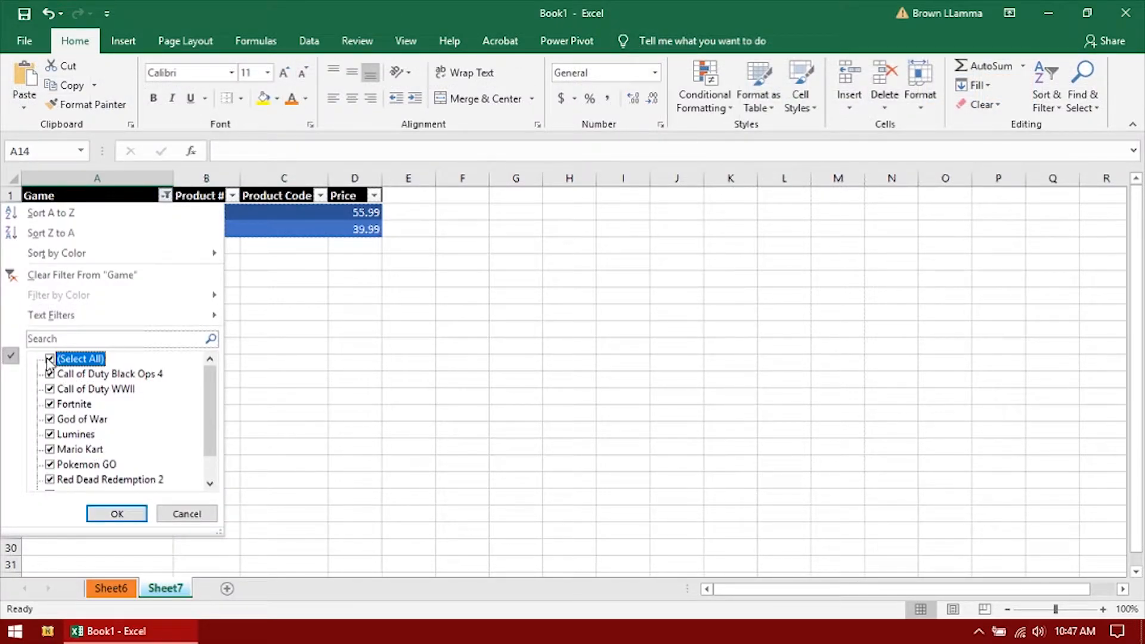
{"action": "left_click", "coordinate": [111, 514]}
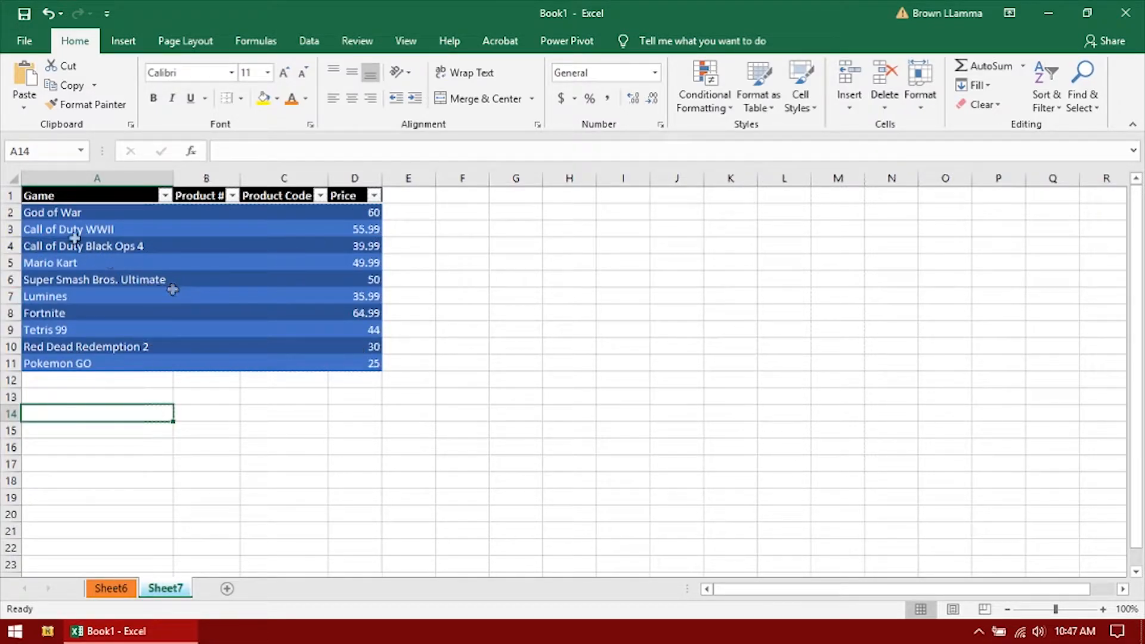
Step: Apply thick outline and inside borders to all the table's data cells in A2:D11
{"action": "left_click_drag", "start_coordinate": [67, 213], "coordinate": [373, 357]}
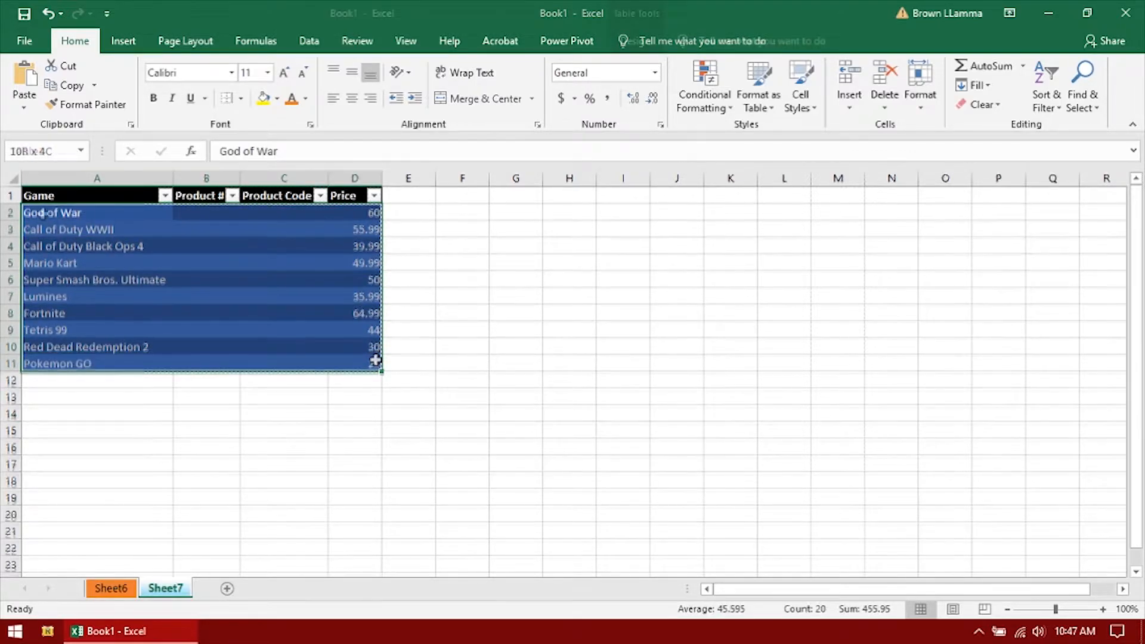
{"action": "left_click_drag", "start_coordinate": [171, 214], "coordinate": [363, 365]}
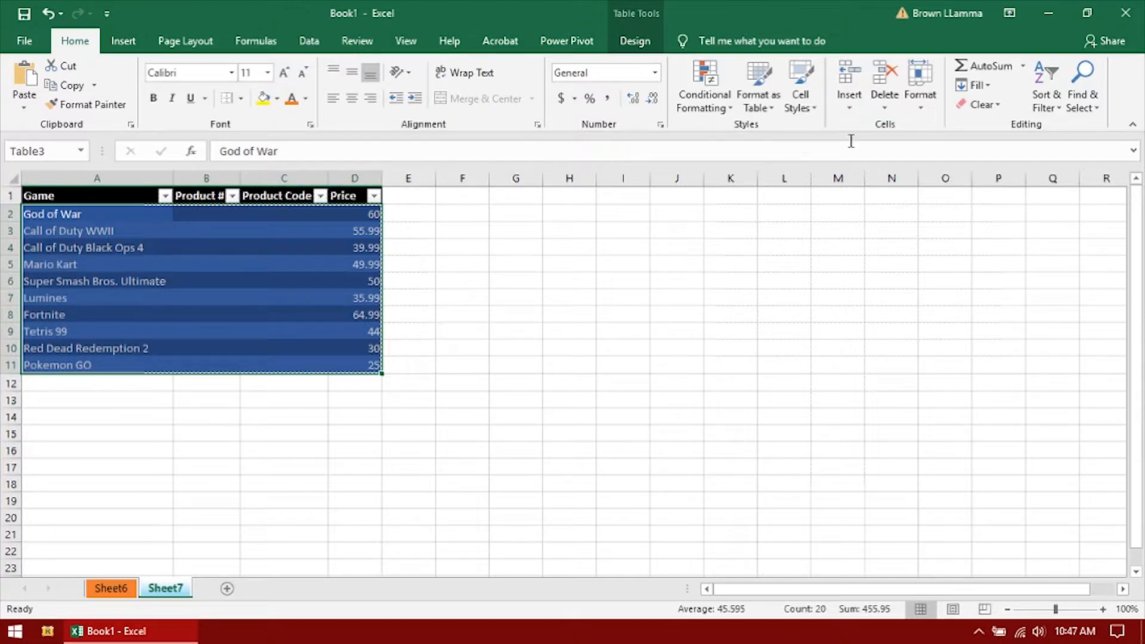
{"action": "left_click", "coordinate": [920, 96]}
{"action": "left_click", "coordinate": [945, 425]}
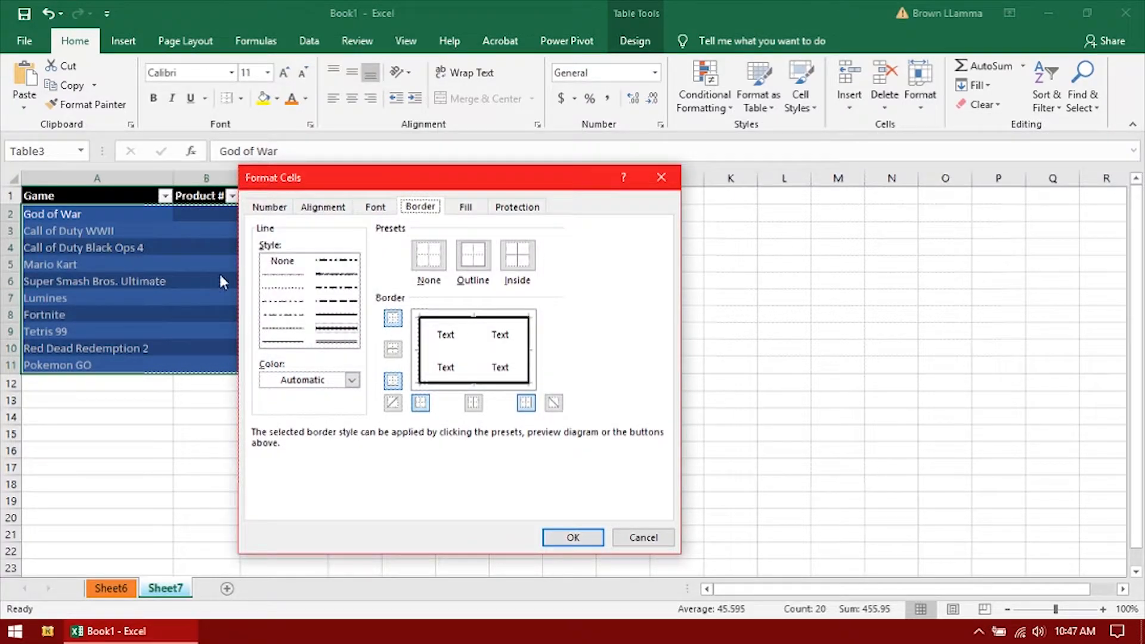
{"action": "left_click", "coordinate": [644, 537]}
{"action": "right_click", "coordinate": [257, 285]}
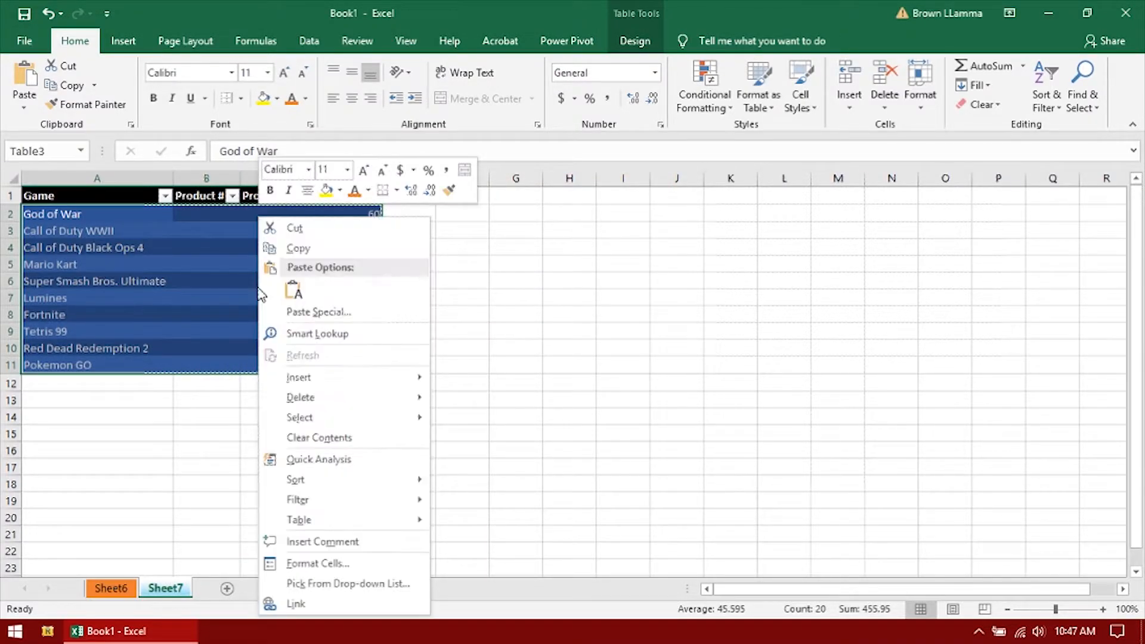
{"action": "left_click", "coordinate": [349, 563]}
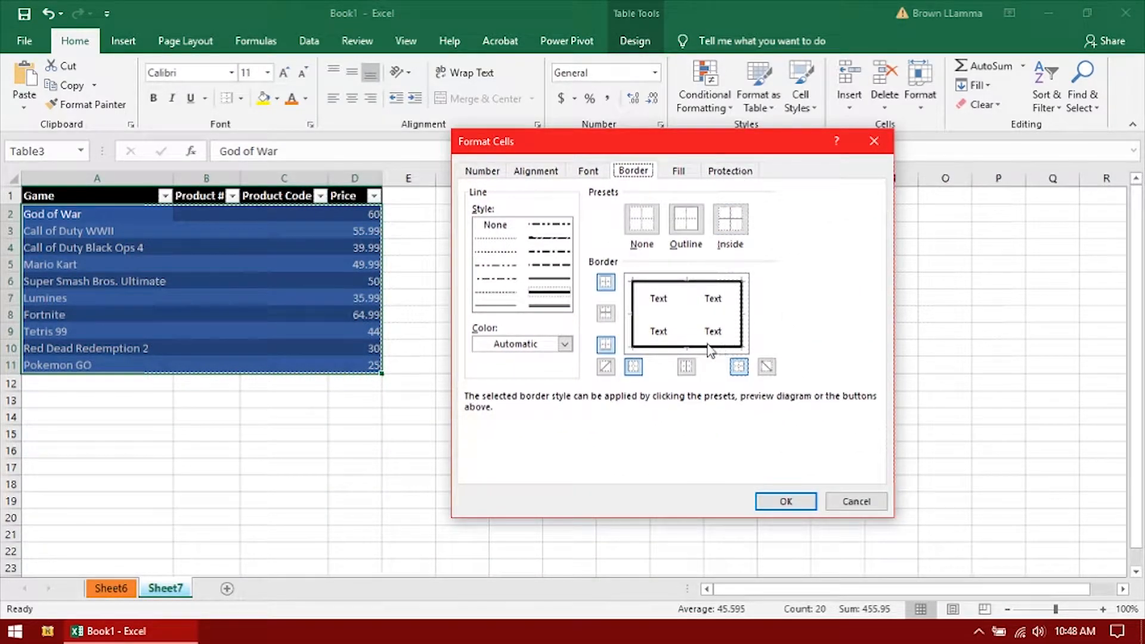
{"action": "left_click", "coordinate": [688, 225]}
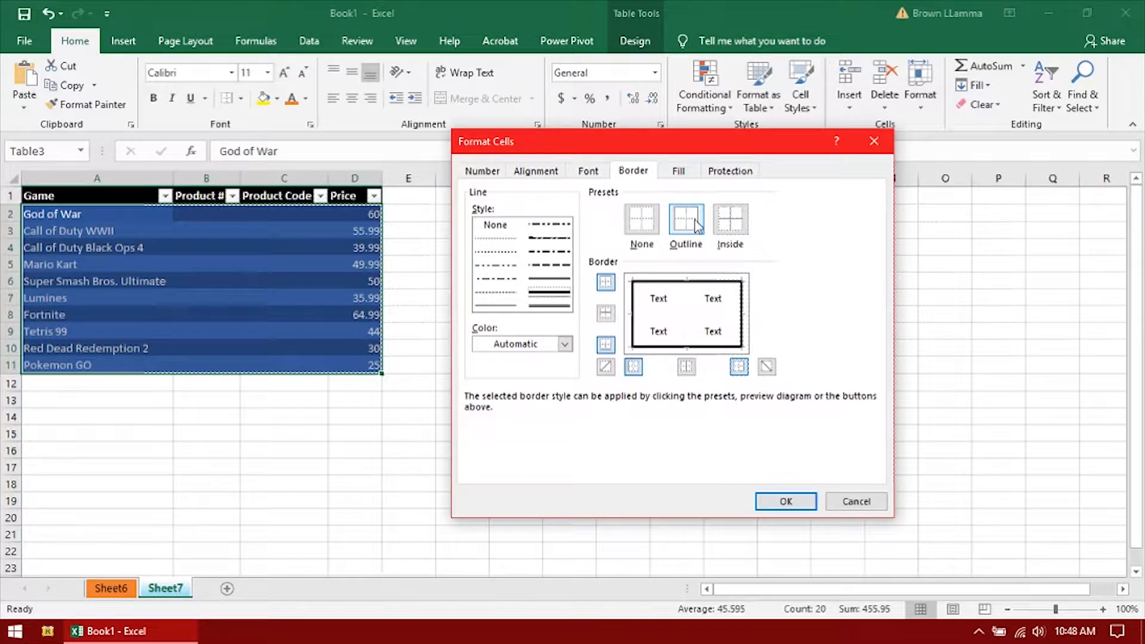
{"action": "left_click", "coordinate": [738, 225]}
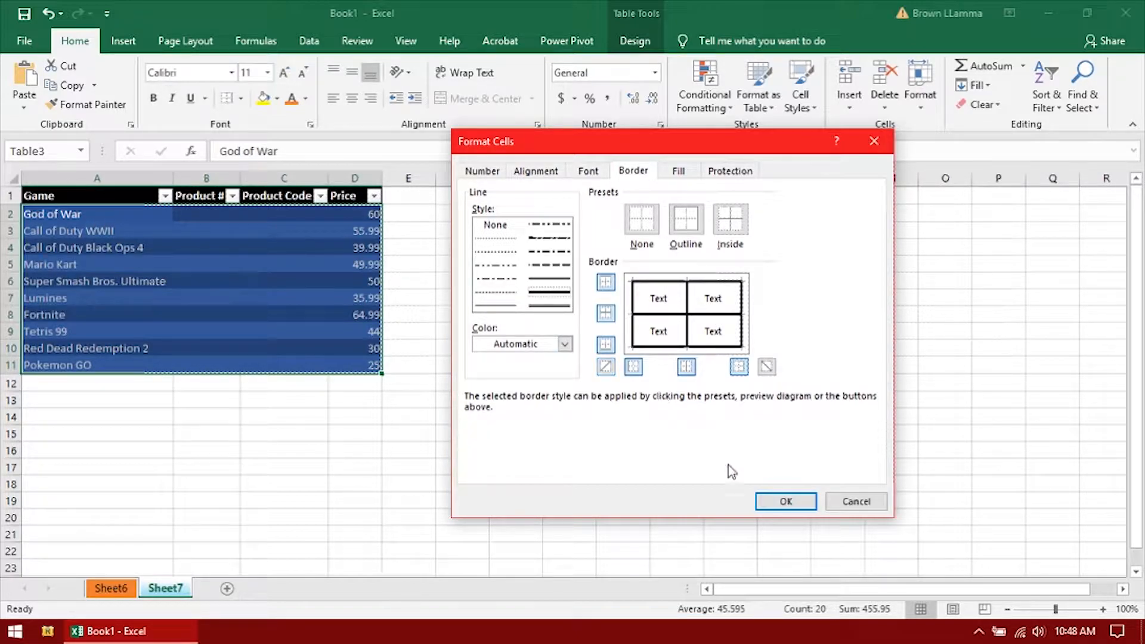
{"action": "left_click", "coordinate": [785, 501]}
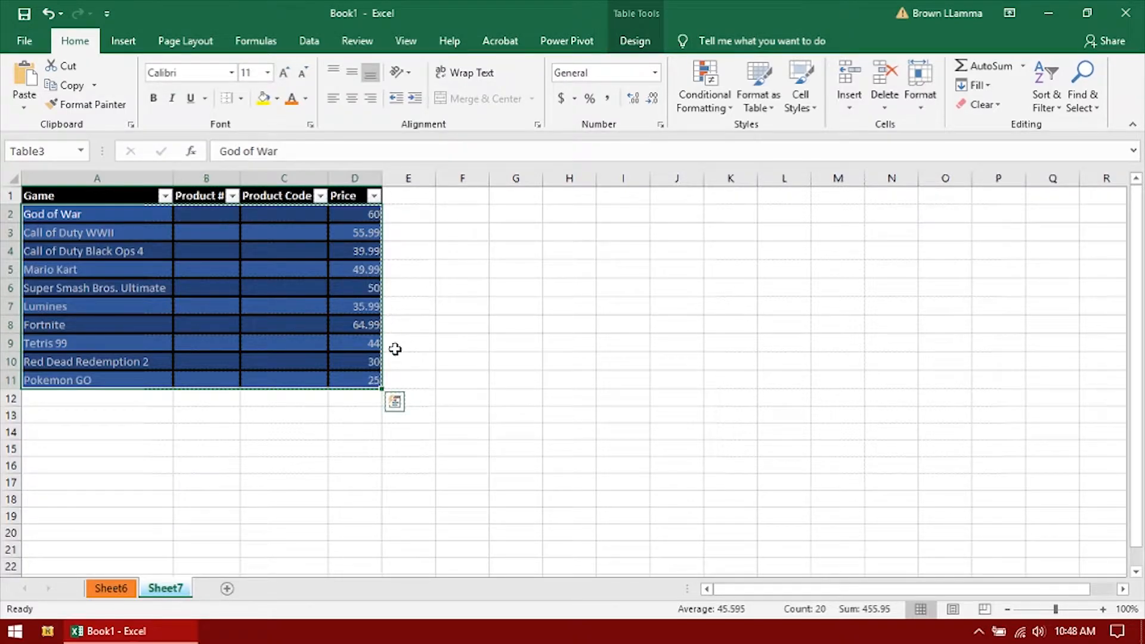
Step: Apply the dollar Accounting number format to the whole Price column and widen the column
{"action": "left_click_drag", "start_coordinate": [366, 375], "coordinate": [352, 213]}
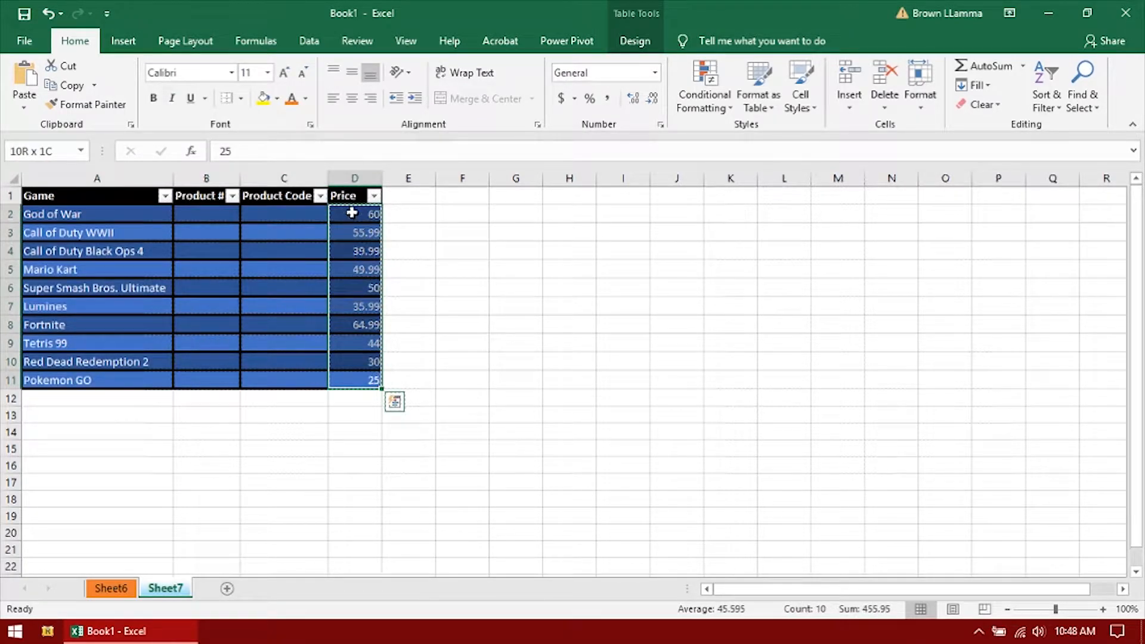
{"action": "left_click", "coordinate": [428, 289]}
{"action": "left_click", "coordinate": [357, 387]}
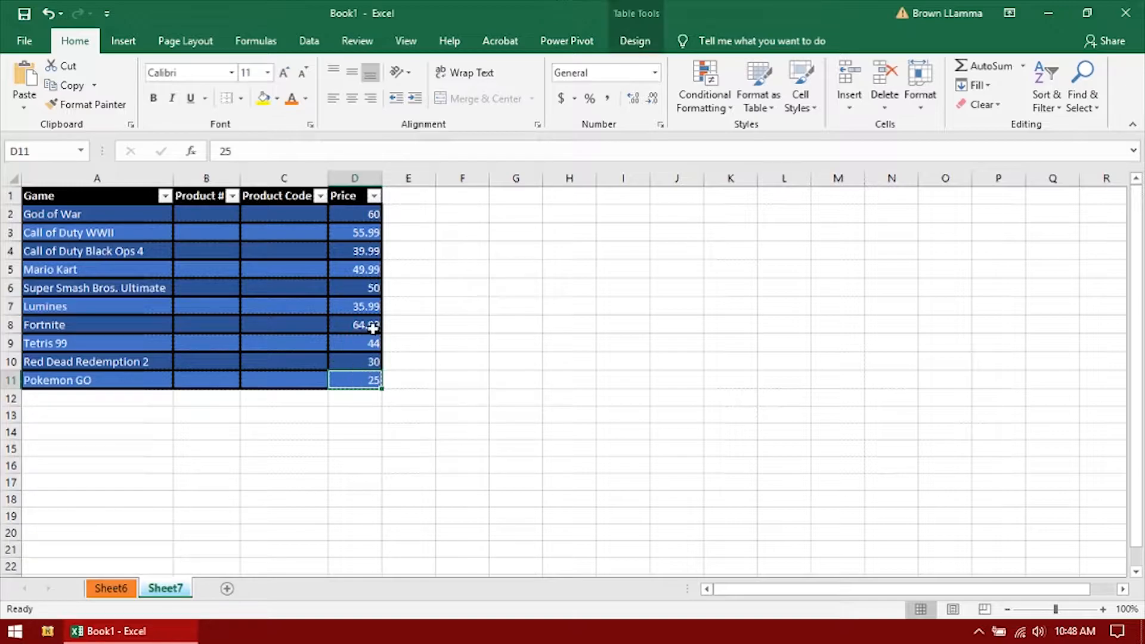
{"action": "left_click", "coordinate": [356, 173]}
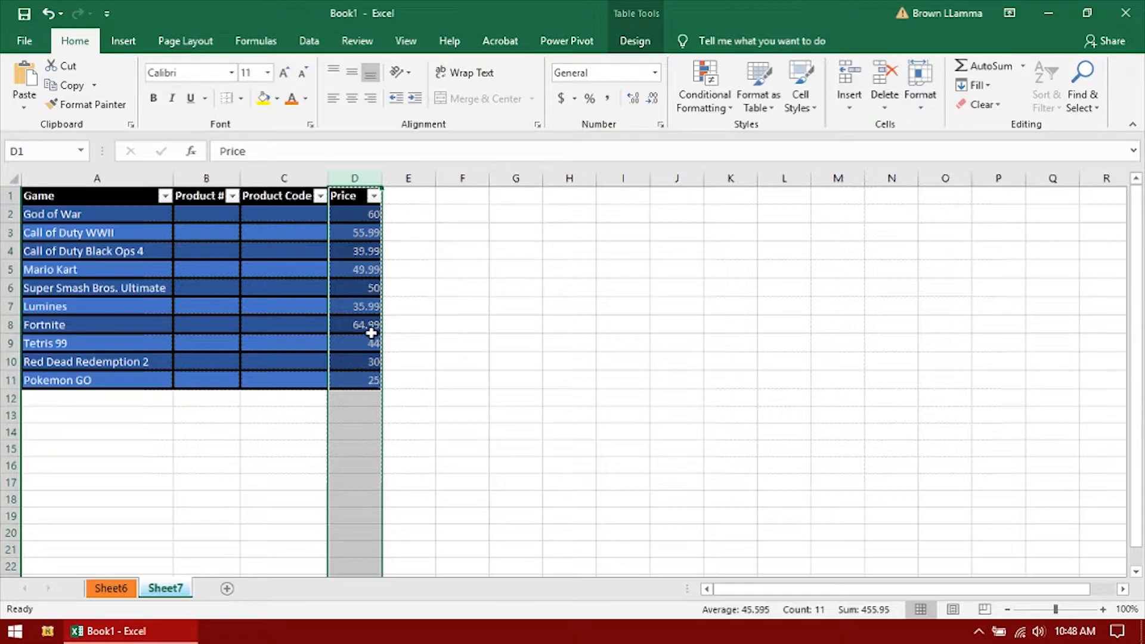
{"action": "left_click", "coordinate": [561, 99]}
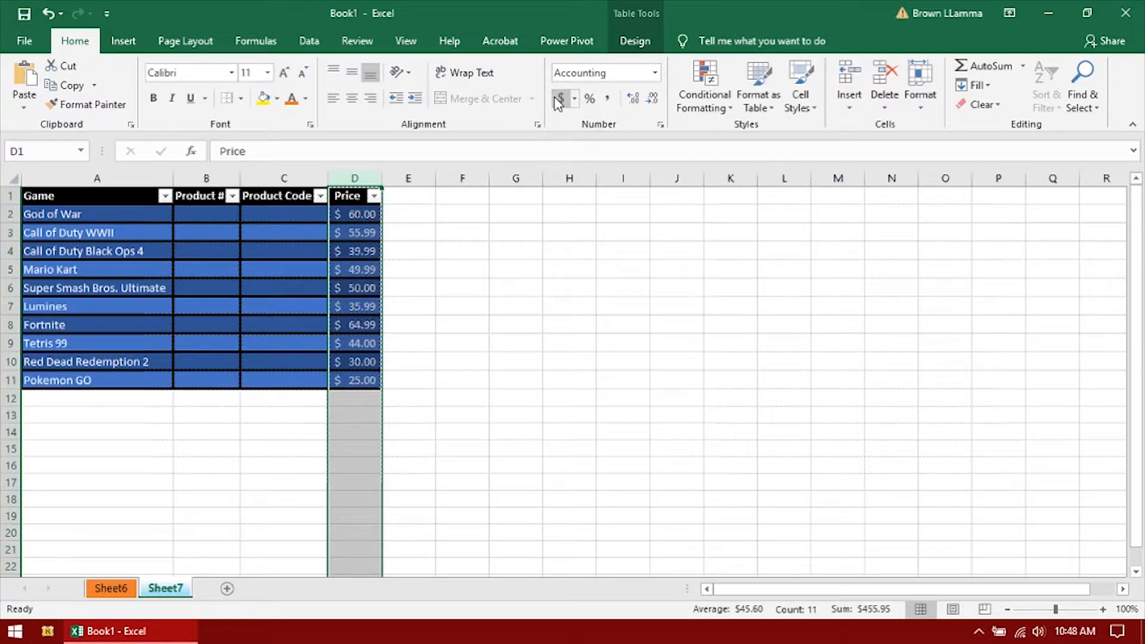
{"action": "left_click_drag", "start_coordinate": [383, 177], "coordinate": [424, 174]}
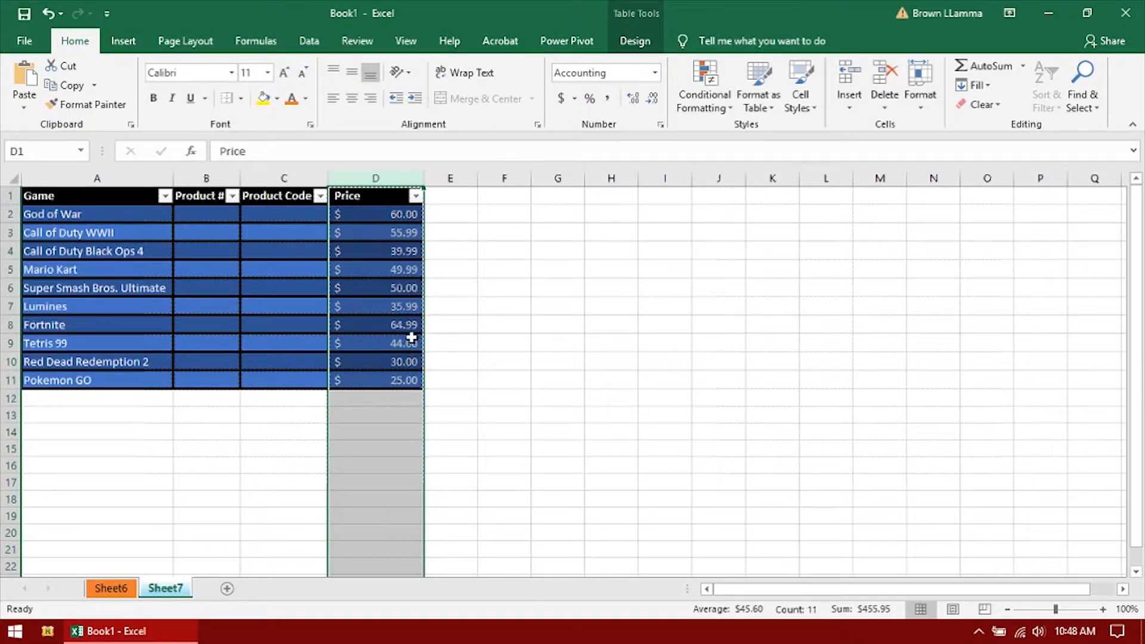
Step: Reduce the Price column's numbers to zero decimal places
{"action": "left_click", "coordinate": [651, 102]}
{"action": "left_click", "coordinate": [652, 102]}
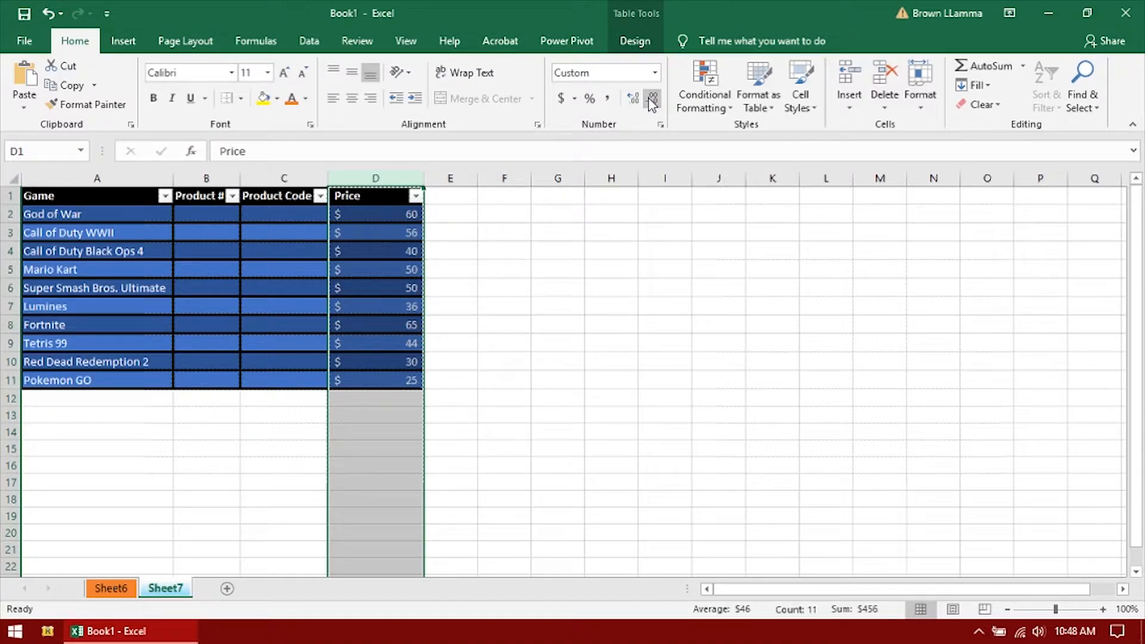
{"action": "left_click", "coordinate": [478, 359]}
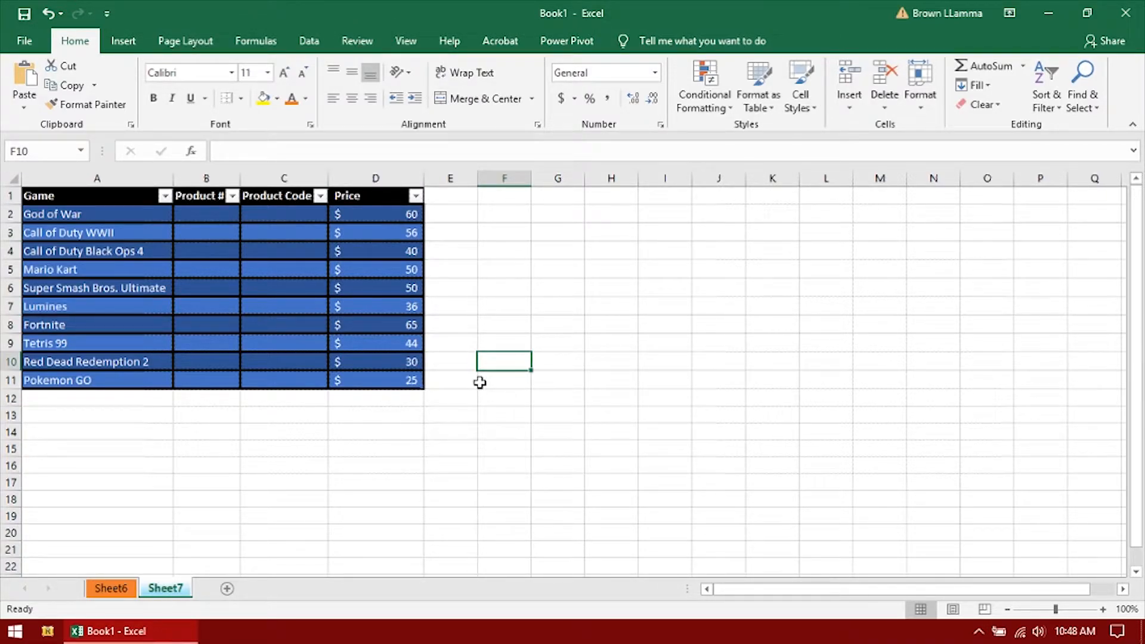
Step: Apply a Greater Than 30 conditional formatting rule to A2:D11 using Green Fill with Dark Green Text
{"action": "left_click_drag", "start_coordinate": [87, 215], "coordinate": [393, 373]}
{"action": "key", "text": "ctrl+c"}
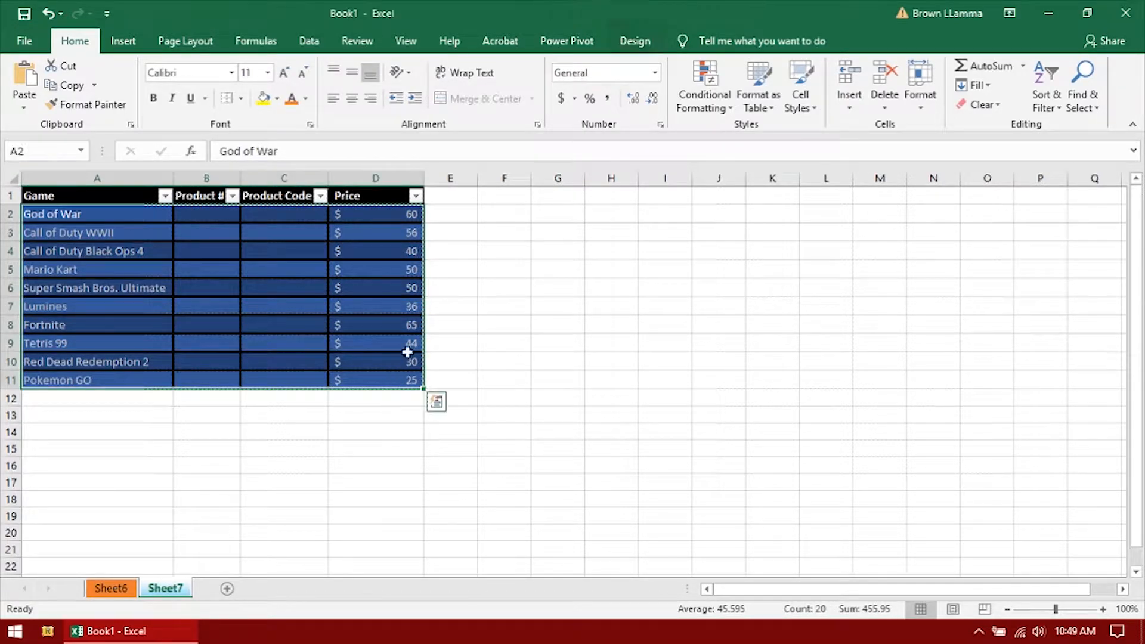
{"action": "left_click", "coordinate": [720, 113]}
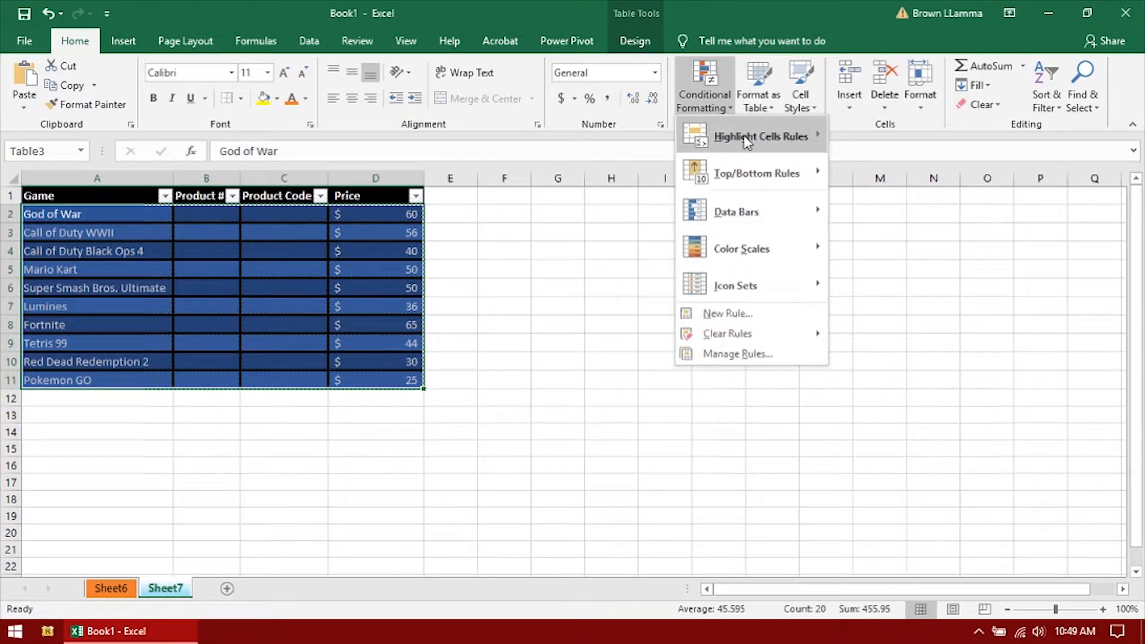
{"action": "mouse_move", "coordinate": [747, 138]}
{"action": "left_click", "coordinate": [899, 136]}
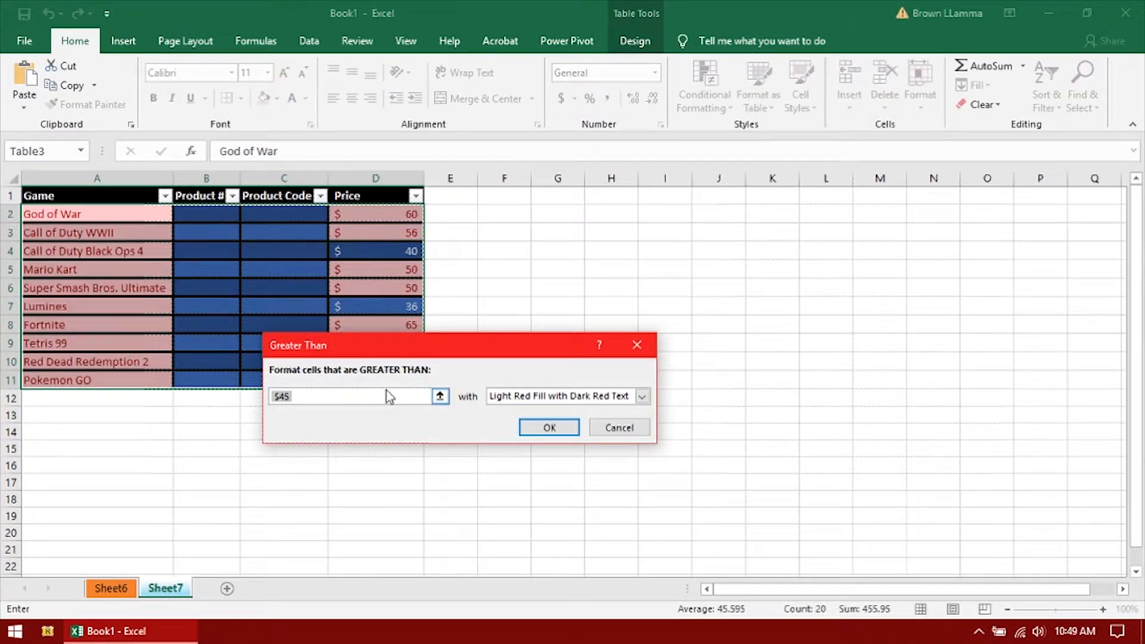
{"action": "left_click", "coordinate": [379, 394]}
{"action": "mouse_move", "coordinate": [379, 393]}
{"action": "left_mouse_down"}
{"action": "mouse_move", "coordinate": [265, 396]}
{"action": "mouse_move", "coordinate": [276, 396]}
{"action": "left_mouse_up"}
{"action": "type", "text": "30"}
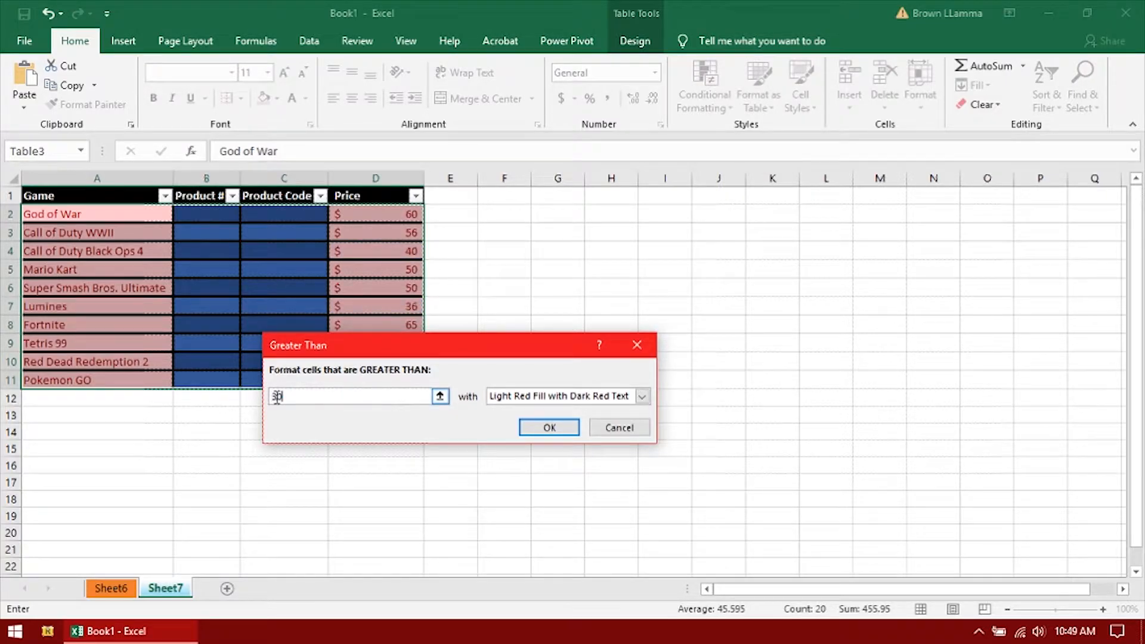
{"action": "left_click", "coordinate": [544, 397]}
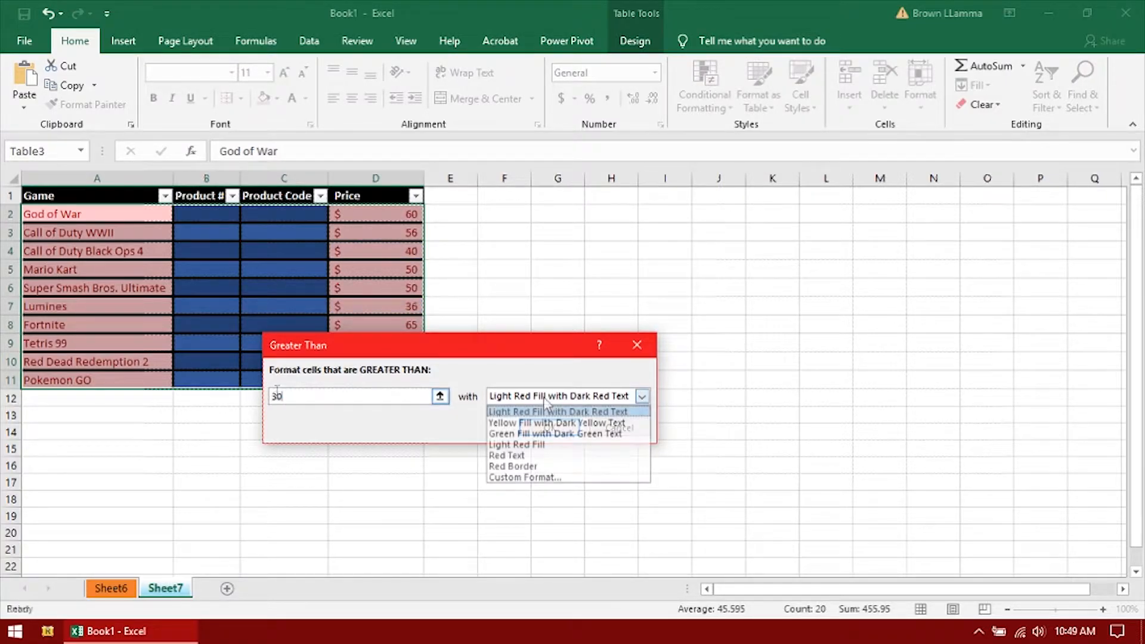
{"action": "left_click", "coordinate": [536, 436]}
{"action": "left_click", "coordinate": [540, 430]}
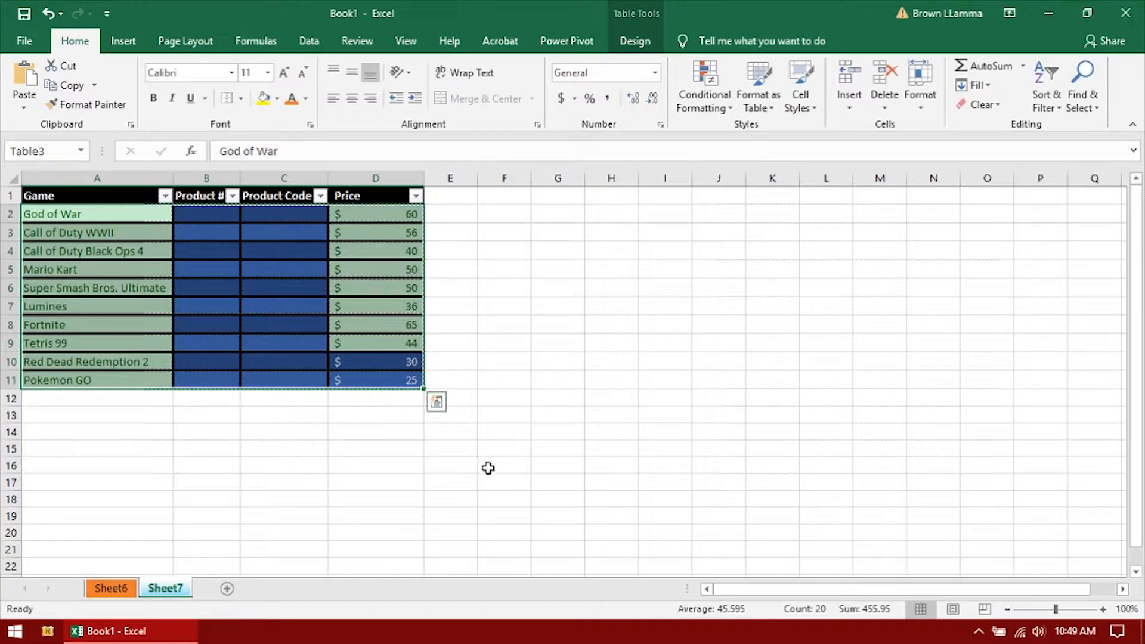
{"action": "left_click", "coordinate": [120, 241]}
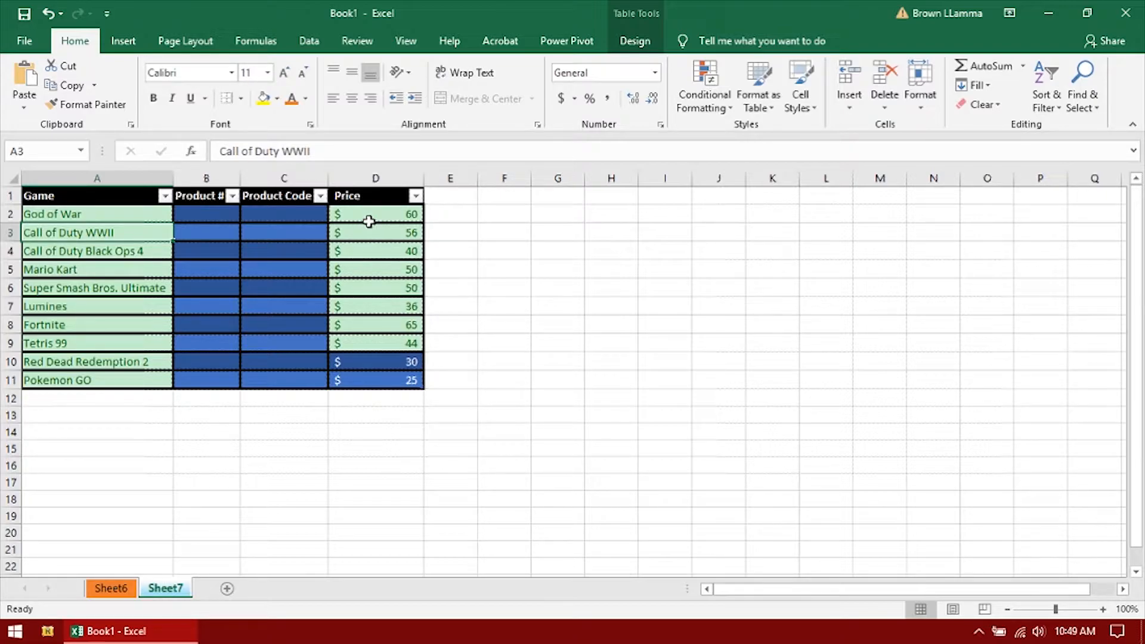
{"action": "left_click_drag", "start_coordinate": [390, 362], "coordinate": [389, 377]}
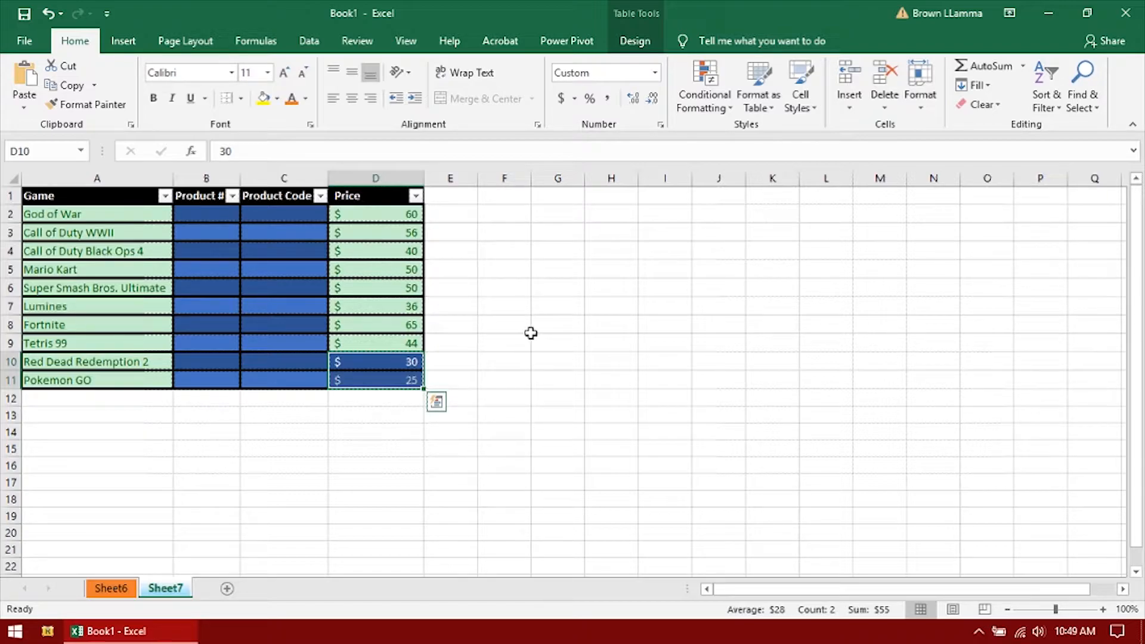
{"action": "left_click", "coordinate": [542, 305]}
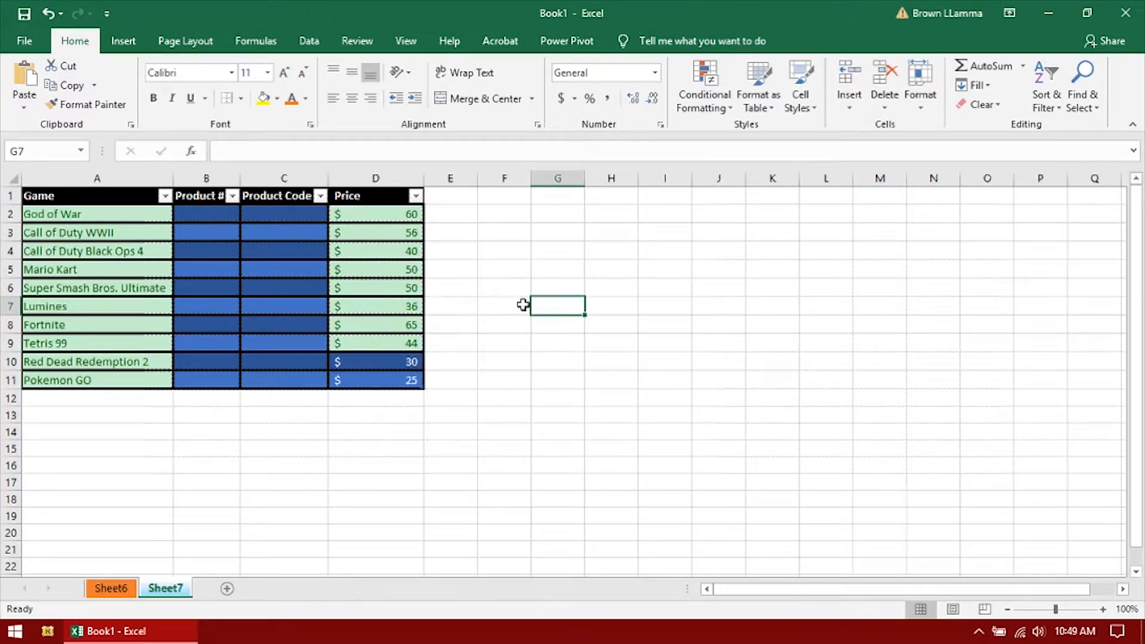
{"action": "left_click_drag", "start_coordinate": [267, 482], "coordinate": [263, 464]}
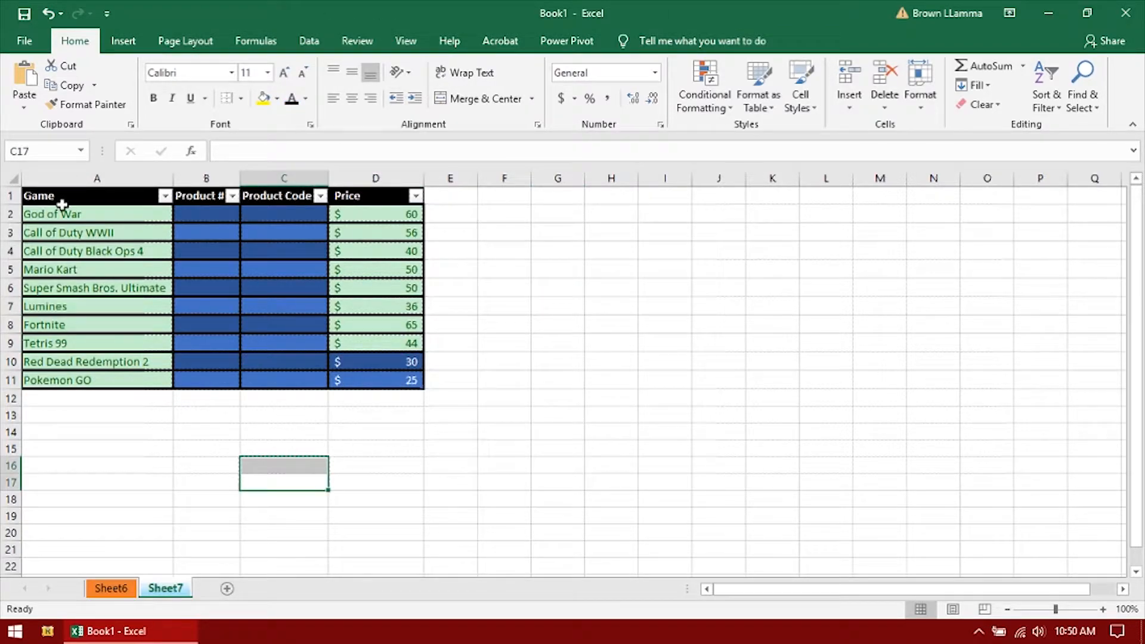
Step: Edit the table's "Cell Value > 30" conditional formatting rule to use the Automatic font color
{"action": "left_click_drag", "start_coordinate": [71, 215], "coordinate": [85, 377]}
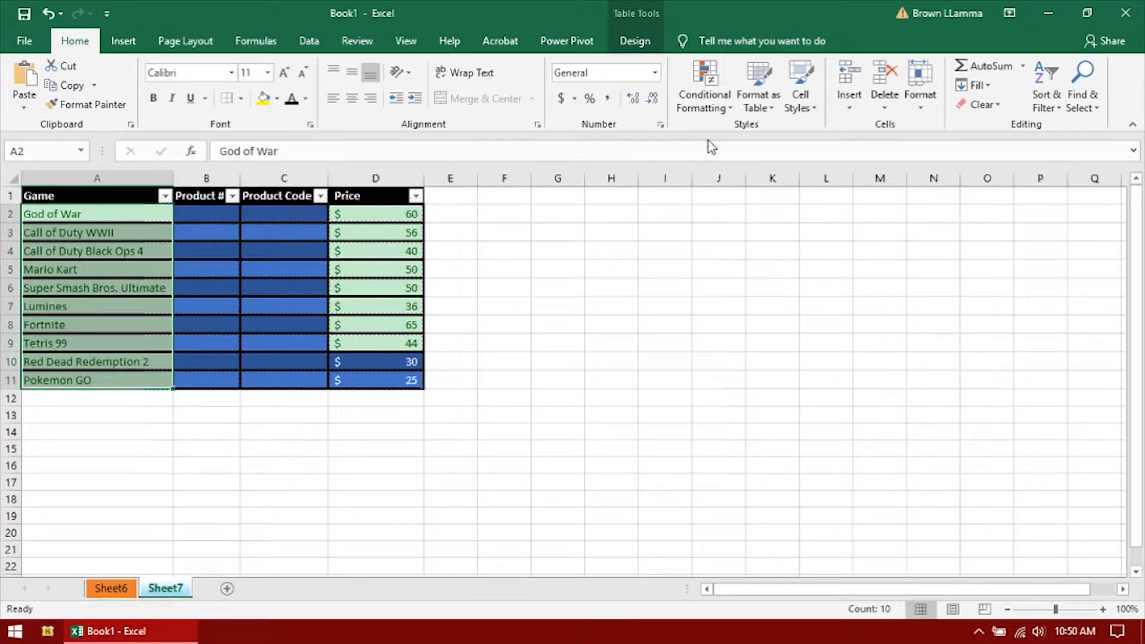
{"action": "left_click", "coordinate": [716, 111]}
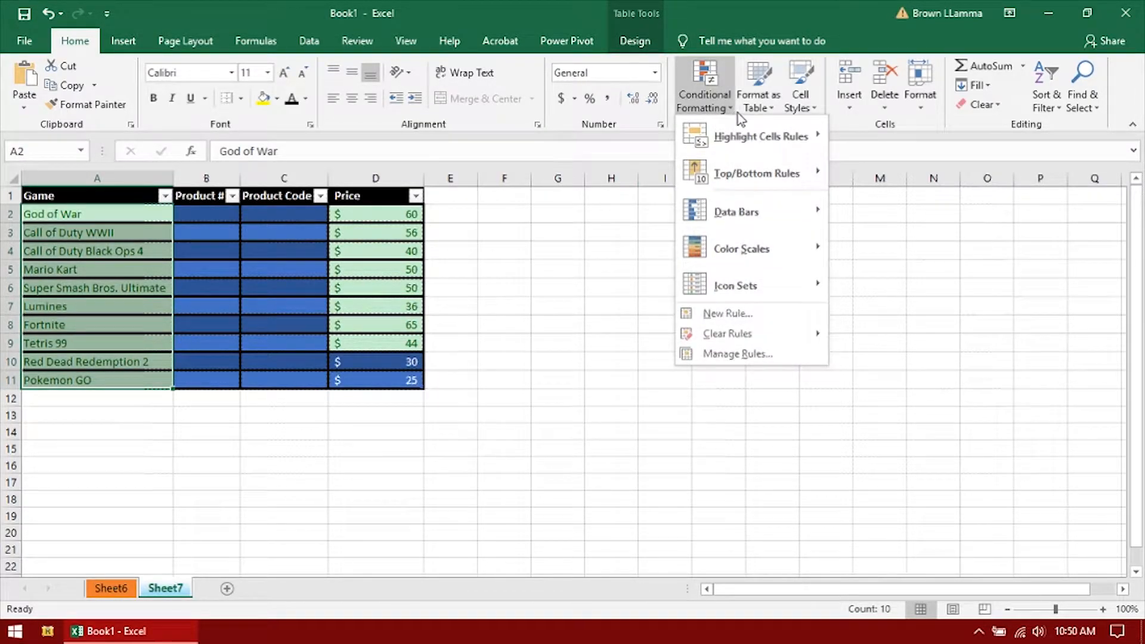
{"action": "left_click", "coordinate": [732, 356]}
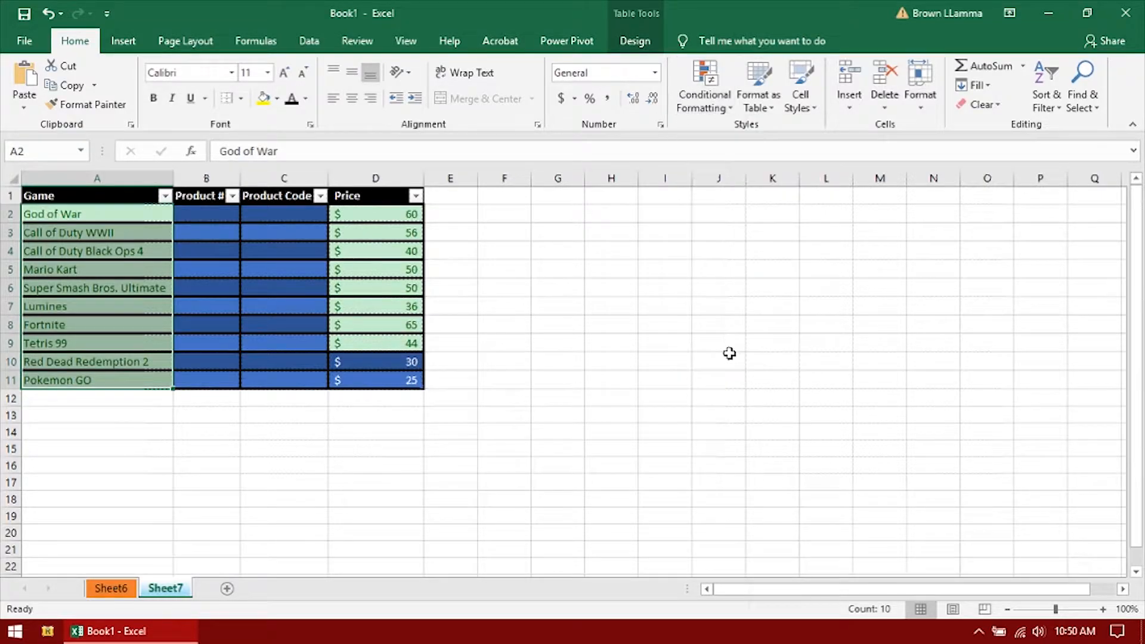
{"action": "double_click", "coordinate": [533, 278]}
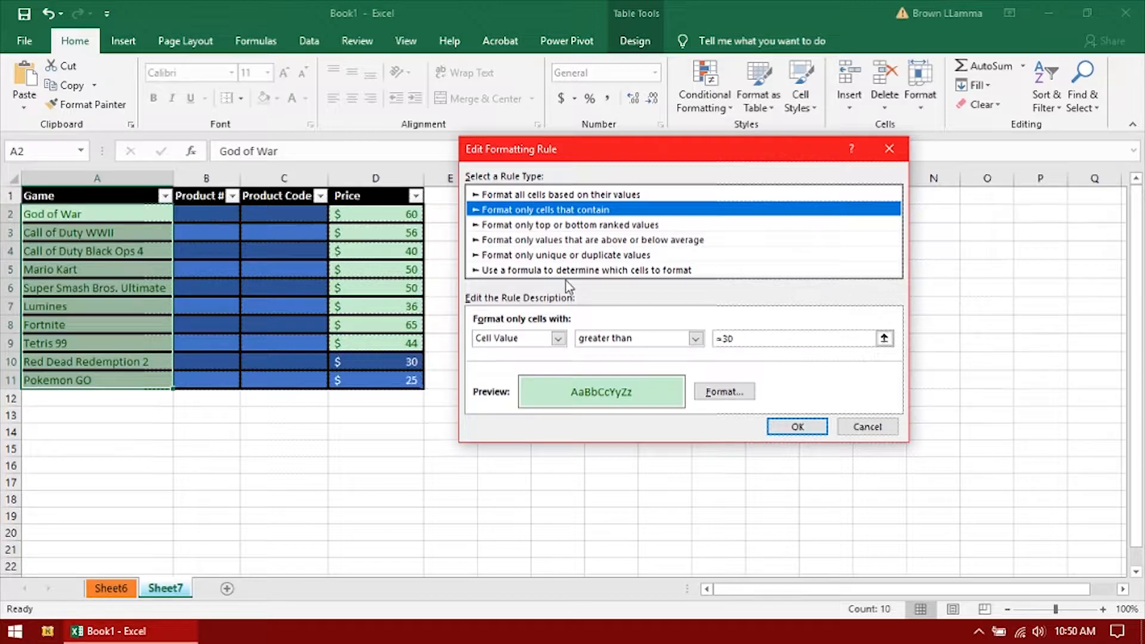
{"action": "left_click", "coordinate": [719, 392]}
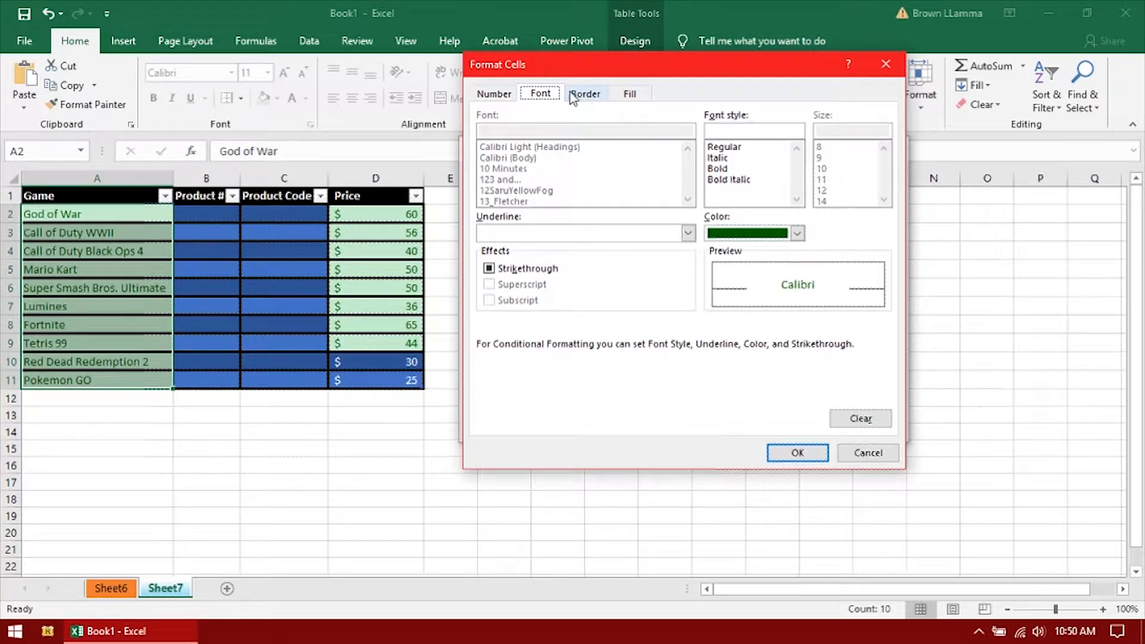
{"action": "left_click", "coordinate": [797, 234]}
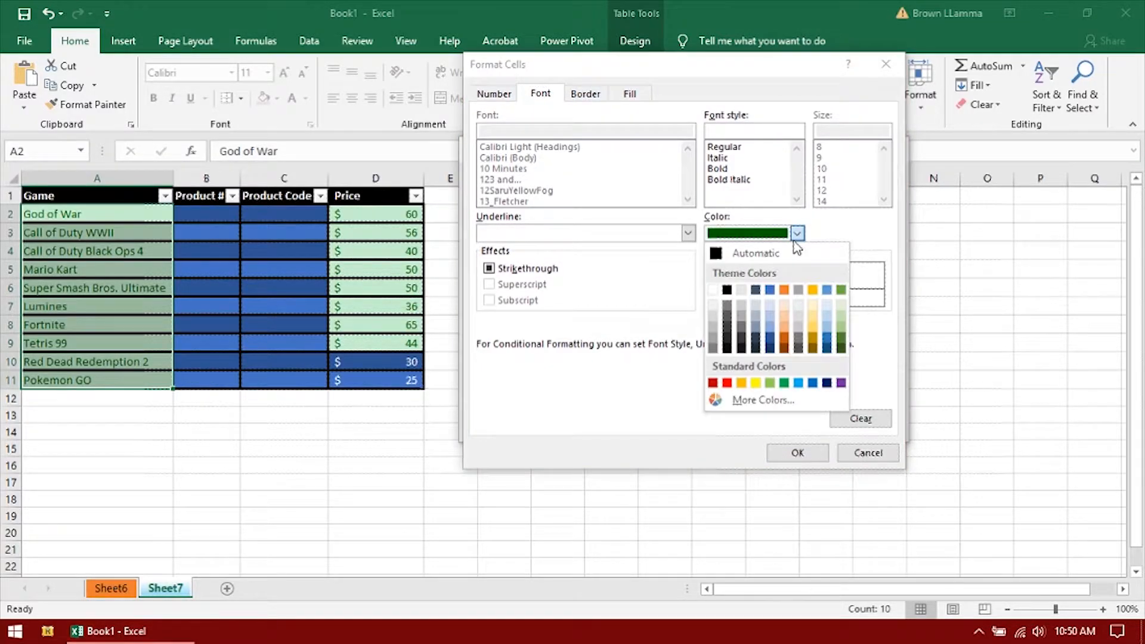
{"action": "left_click", "coordinate": [760, 253]}
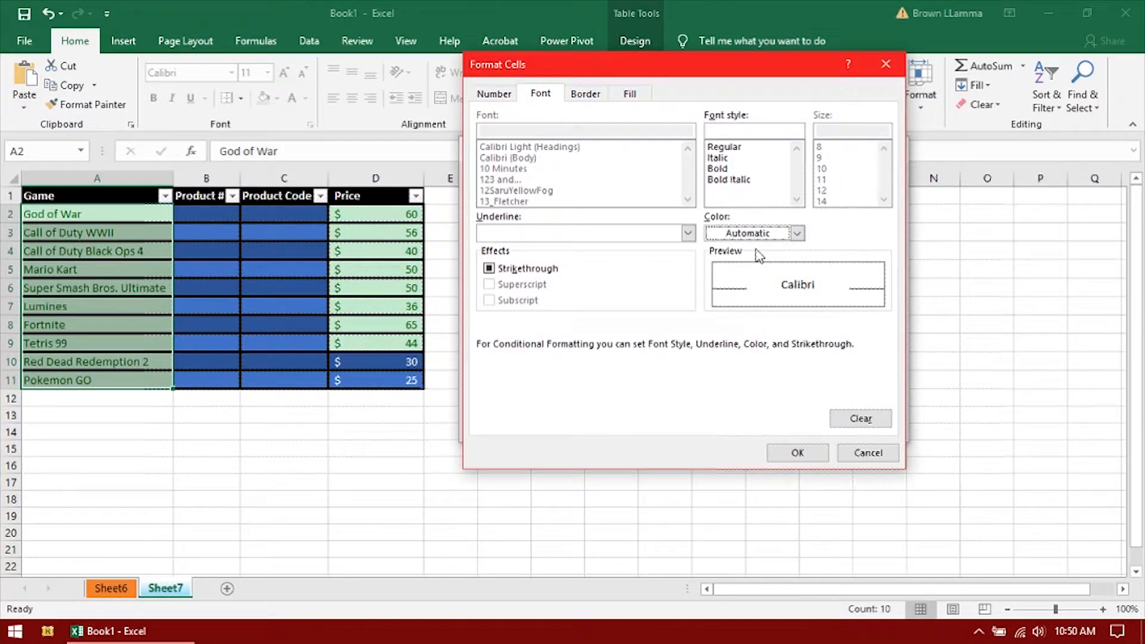
{"action": "left_click", "coordinate": [637, 96]}
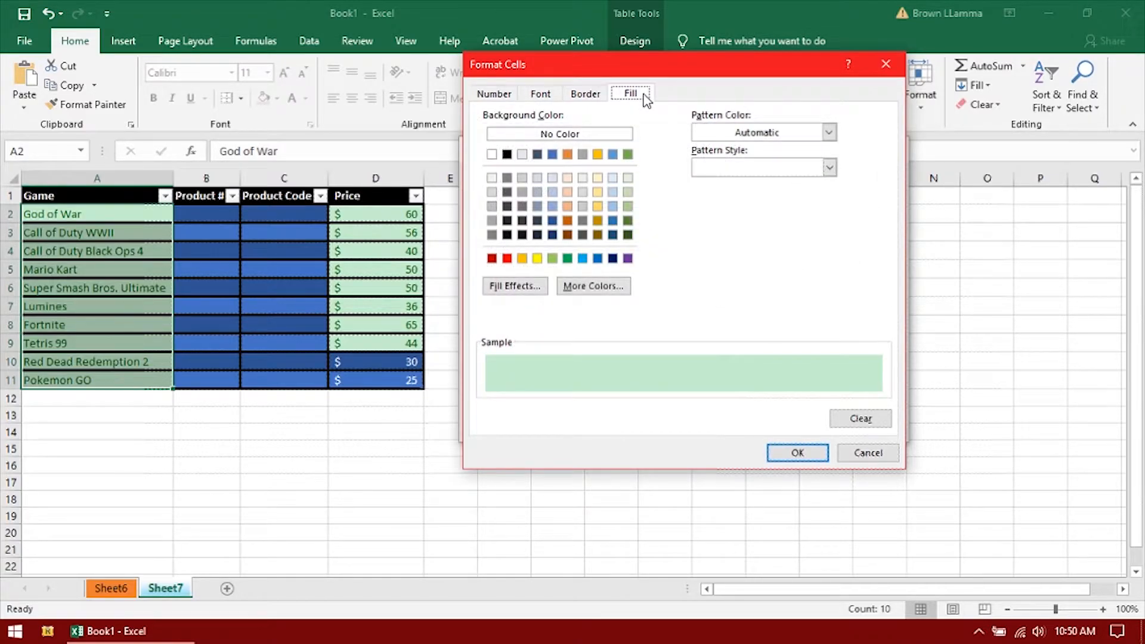
{"action": "left_click", "coordinate": [797, 453]}
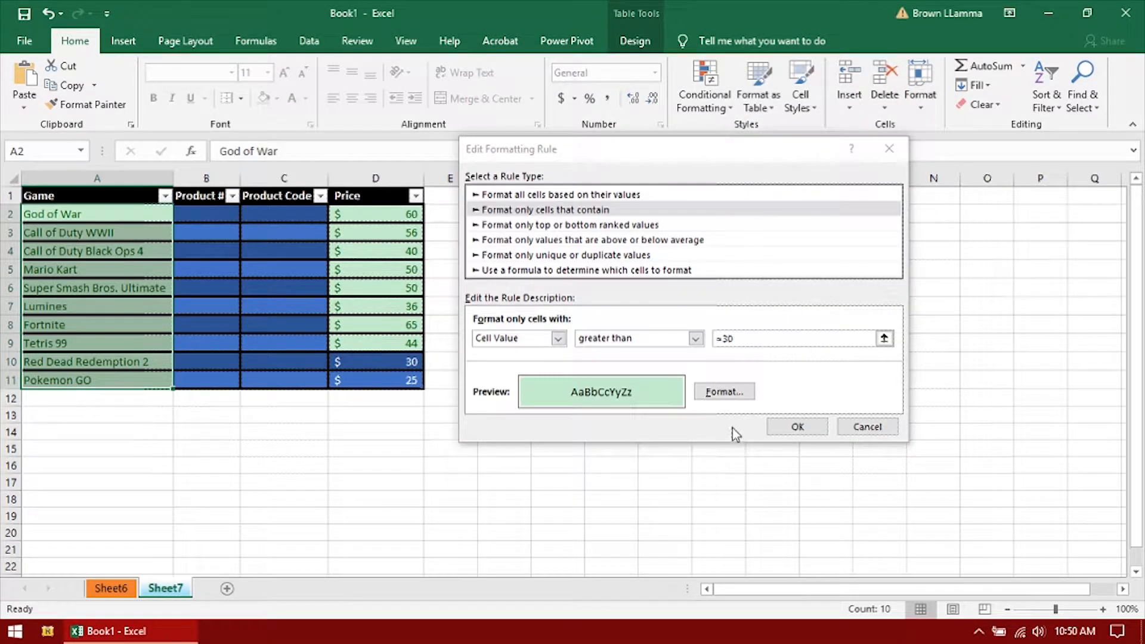
{"action": "left_click", "coordinate": [802, 427]}
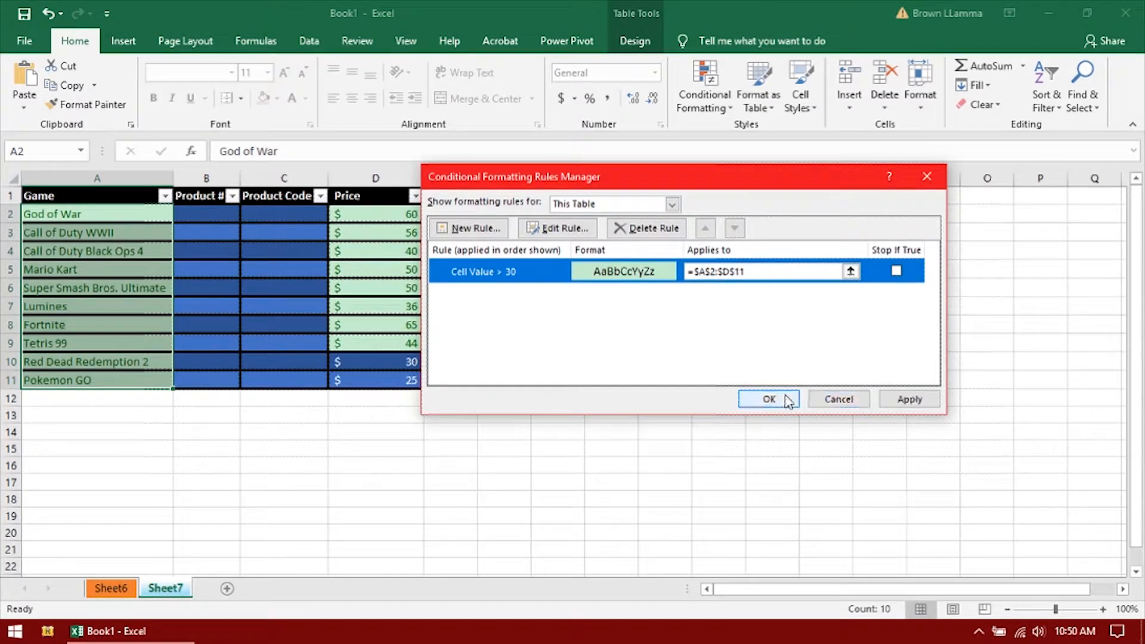
{"action": "left_click", "coordinate": [771, 394]}
{"action": "left_click", "coordinate": [474, 400]}
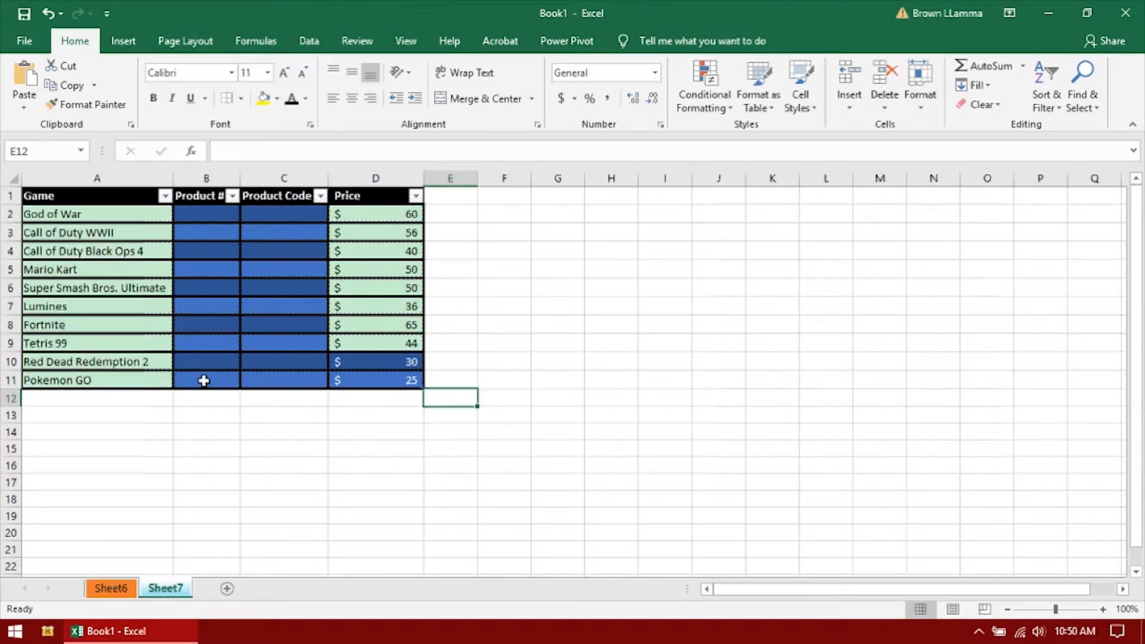
{"action": "left_click", "coordinate": [104, 218]}
{"action": "left_click_drag", "start_coordinate": [105, 218], "coordinate": [93, 381]}
{"action": "left_click", "coordinate": [122, 435]}
{"action": "left_click", "coordinate": [113, 342]}
{"action": "left_click", "coordinate": [113, 289]}
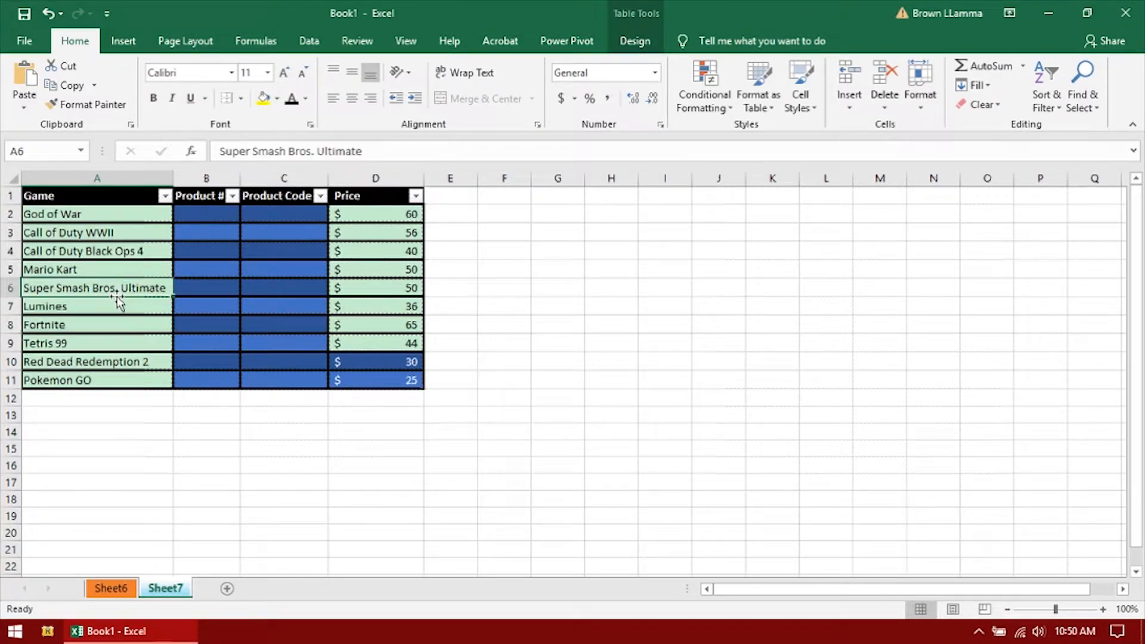
{"action": "left_click", "coordinate": [369, 434]}
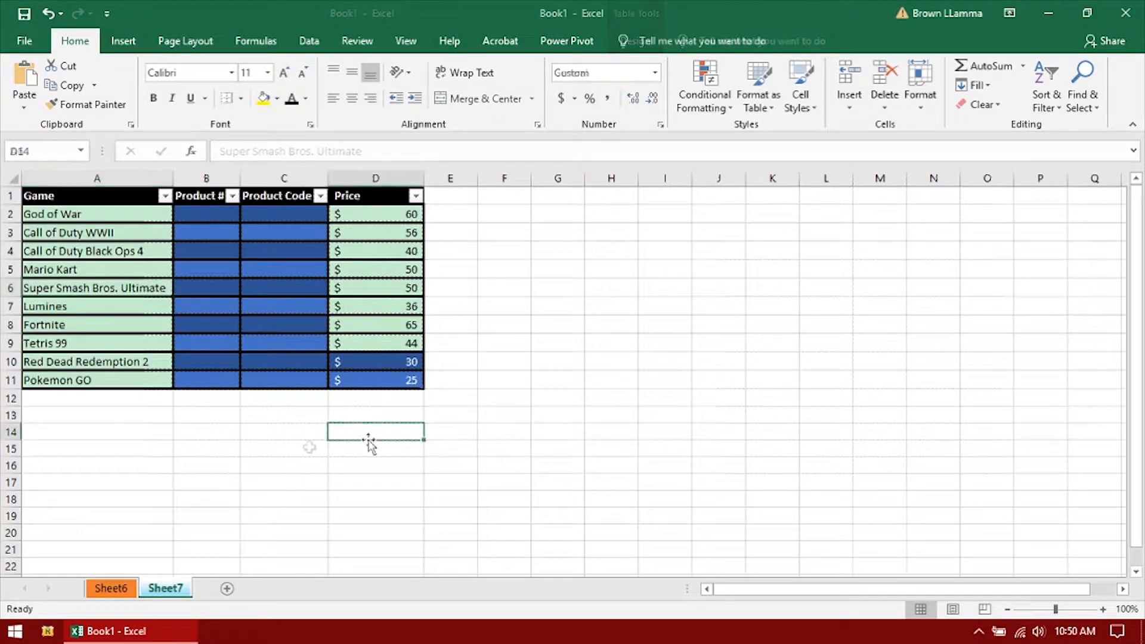
Step: Enter 101 in B2 and 102 in B3 of the Product # column
{"action": "left_click", "coordinate": [210, 220]}
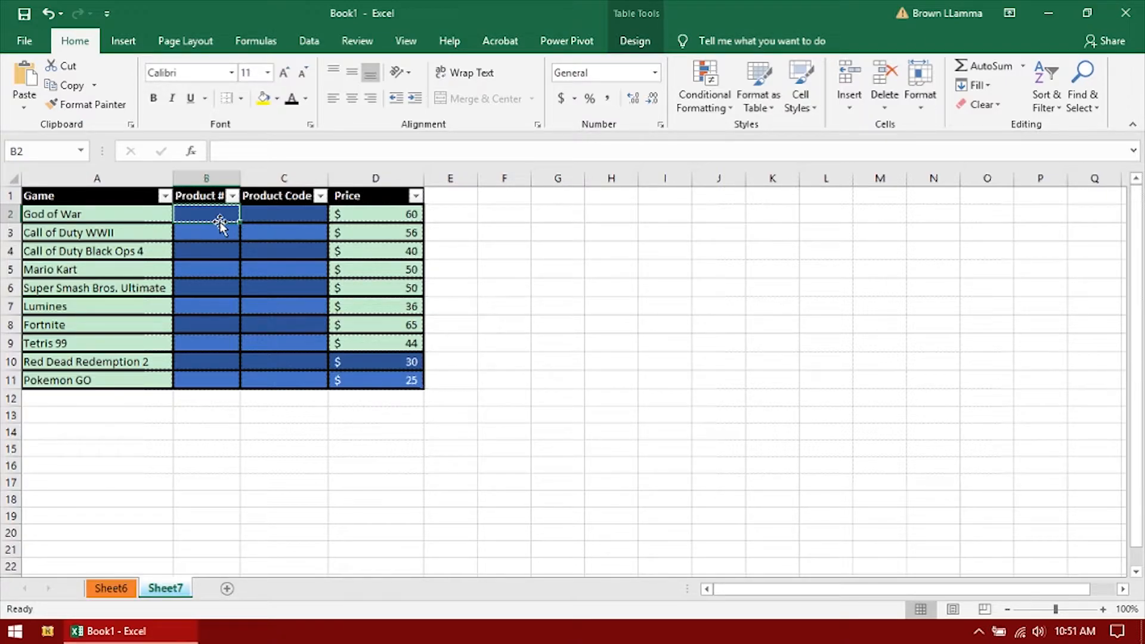
{"action": "type", "text": "101"}
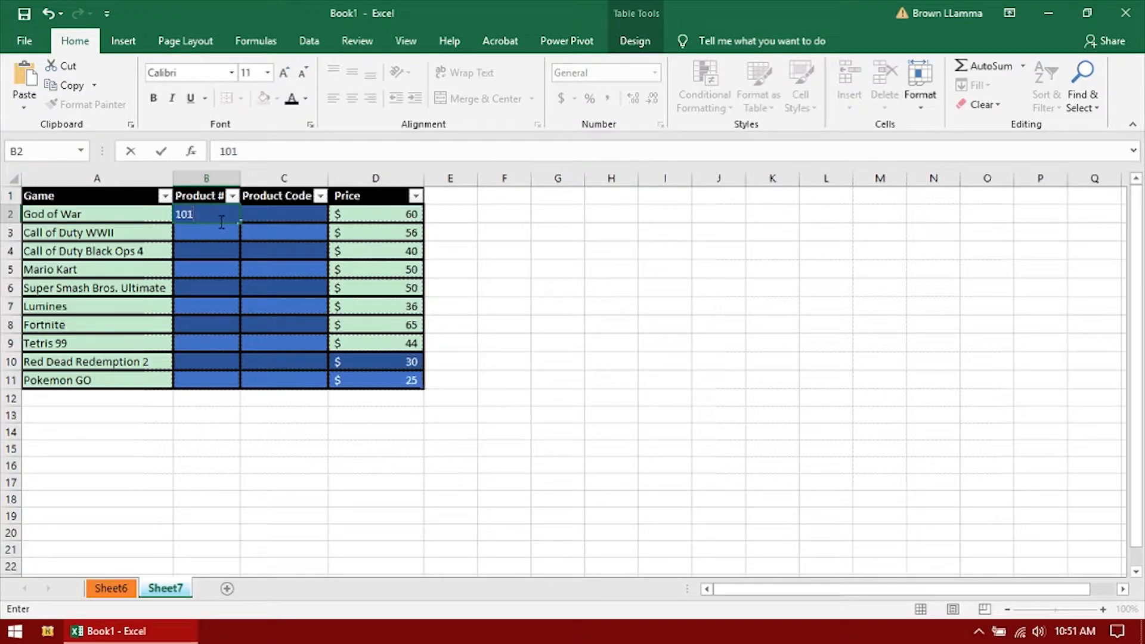
{"action": "key", "text": "Return"}
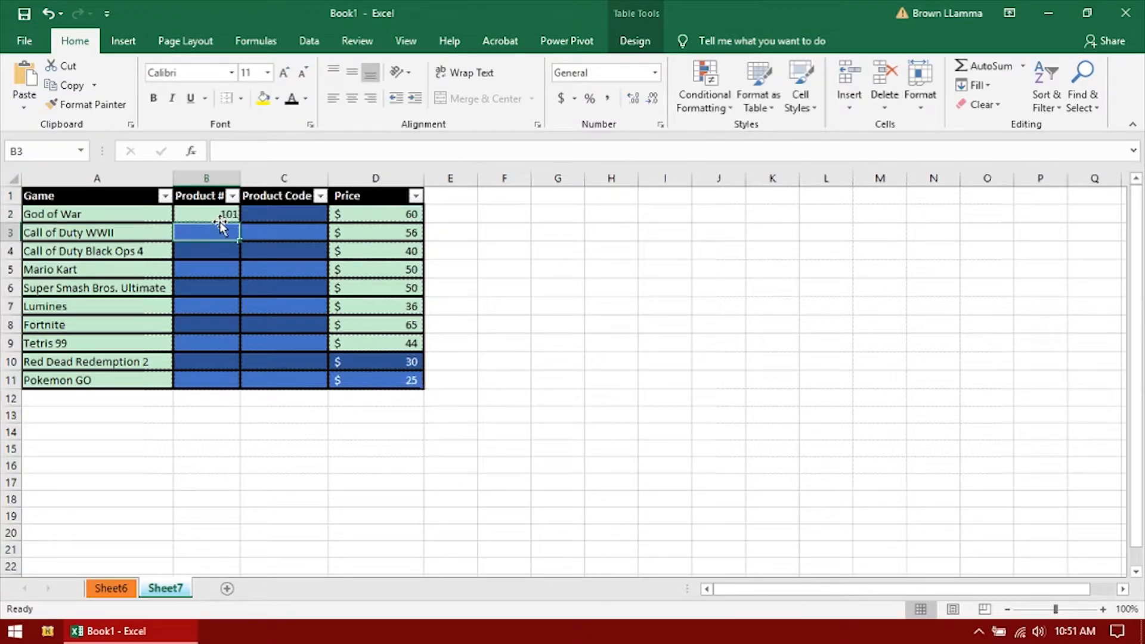
{"action": "type", "text": "102"}
{"action": "key", "text": "Return"}
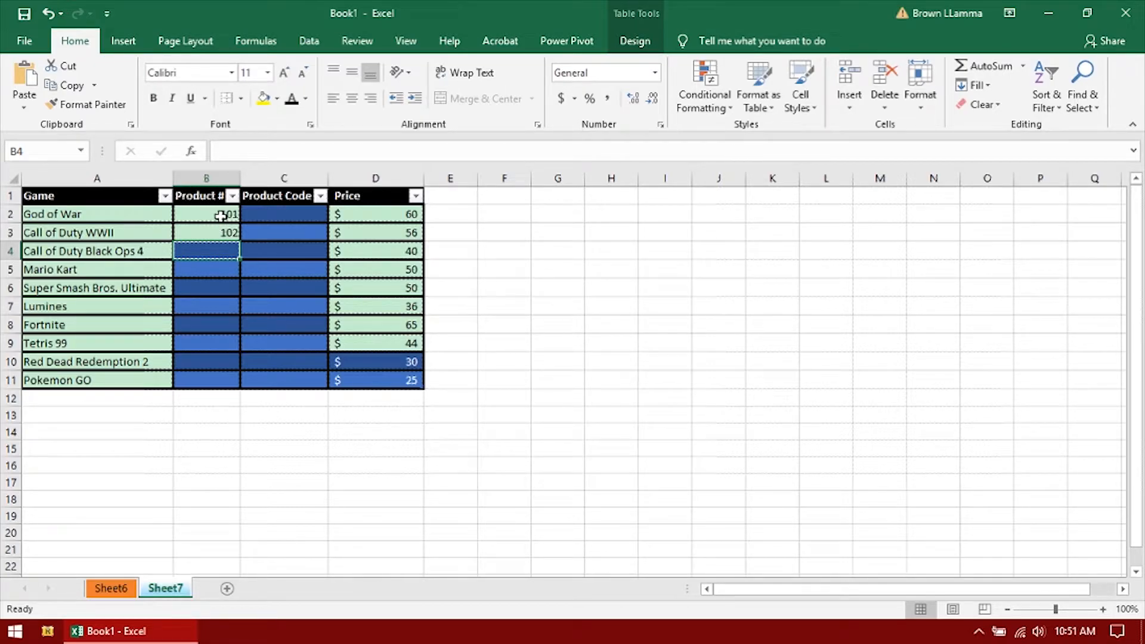
Step: Extend the number series from B2:B3 down the Product # column through B11
{"action": "left_click", "coordinate": [221, 215]}
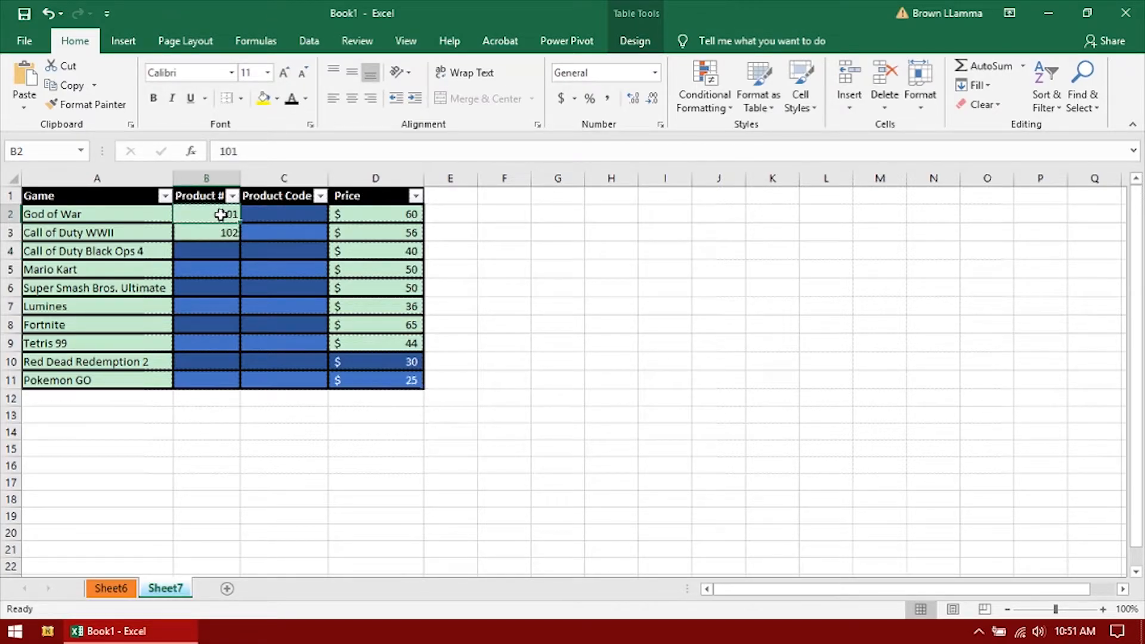
{"action": "left_click_drag", "start_coordinate": [221, 214], "coordinate": [225, 232]}
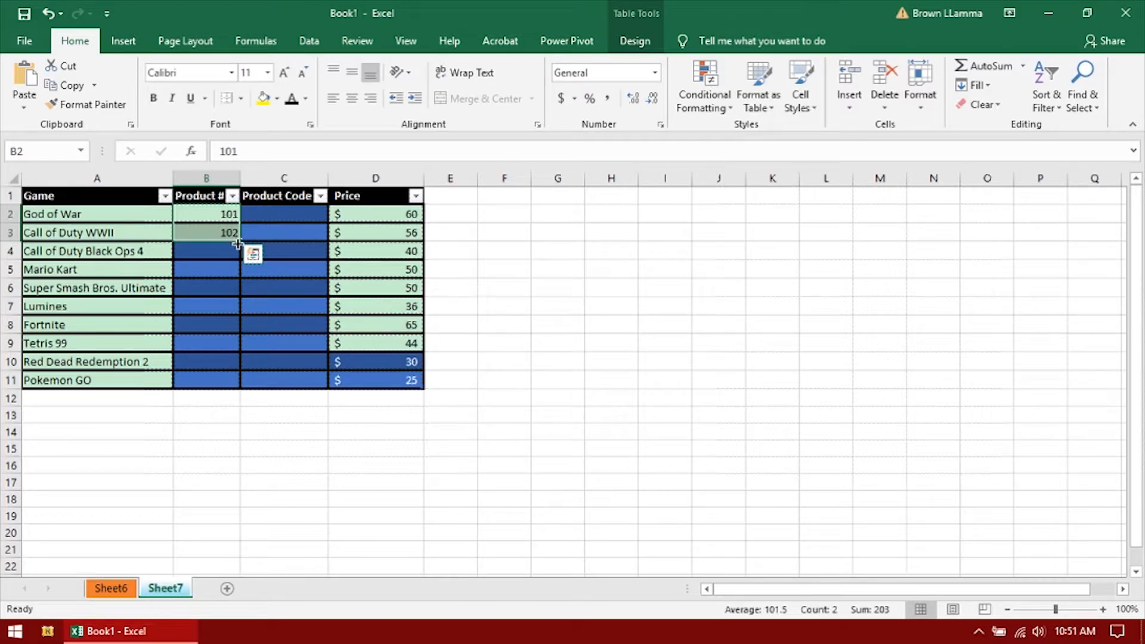
{"action": "left_click_drag", "start_coordinate": [240, 241], "coordinate": [238, 387]}
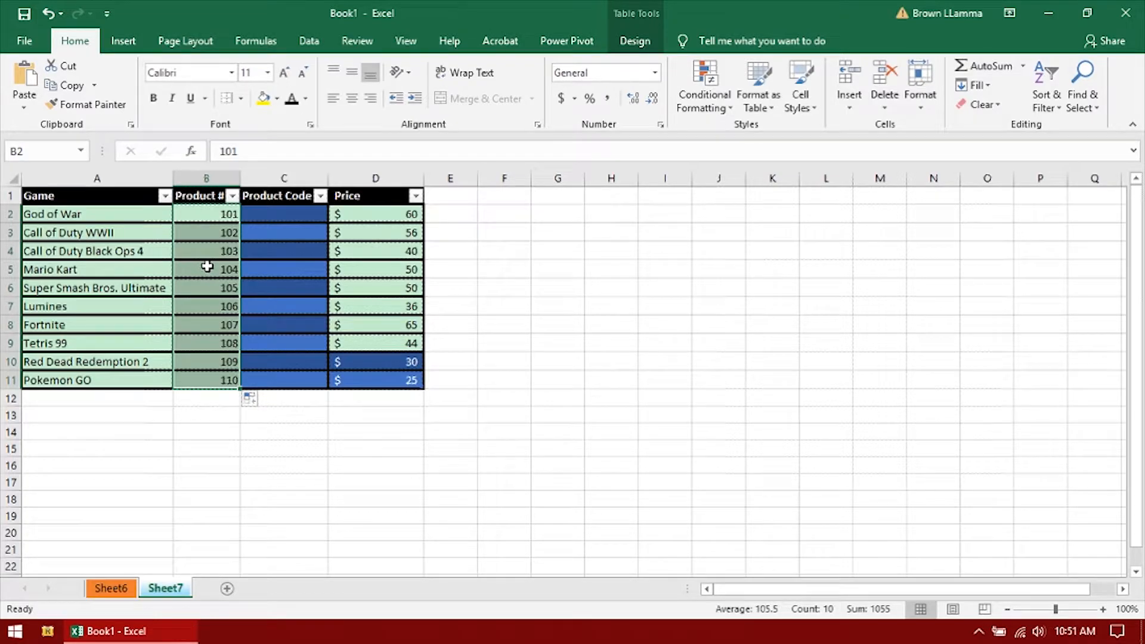
Step: Undo the series fill and both number entries in the Product # column
{"action": "key", "text": "ctrl+z"}
{"action": "key", "text": "ctrl+z"}
{"action": "key", "text": "ctrl+z"}
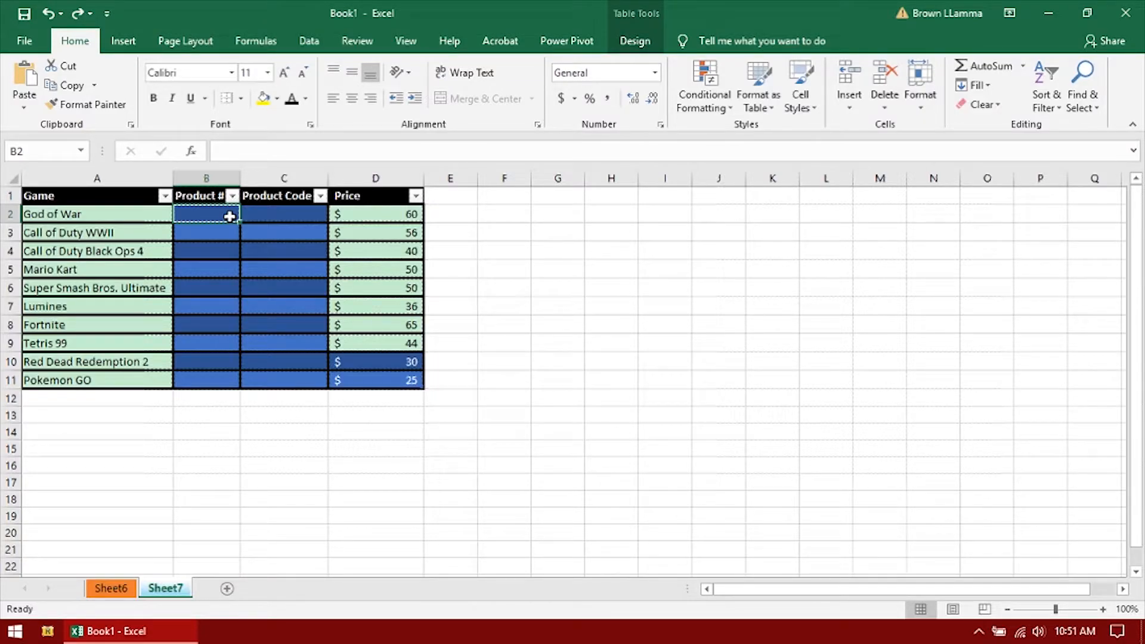
Step: Enter 101 in B2, try filling it alone down through B11, and undo that fill
{"action": "type", "text": "101"}
{"action": "key", "text": "Return"}
{"action": "left_click", "coordinate": [230, 216]}
{"action": "left_click_drag", "start_coordinate": [241, 222], "coordinate": [234, 382]}
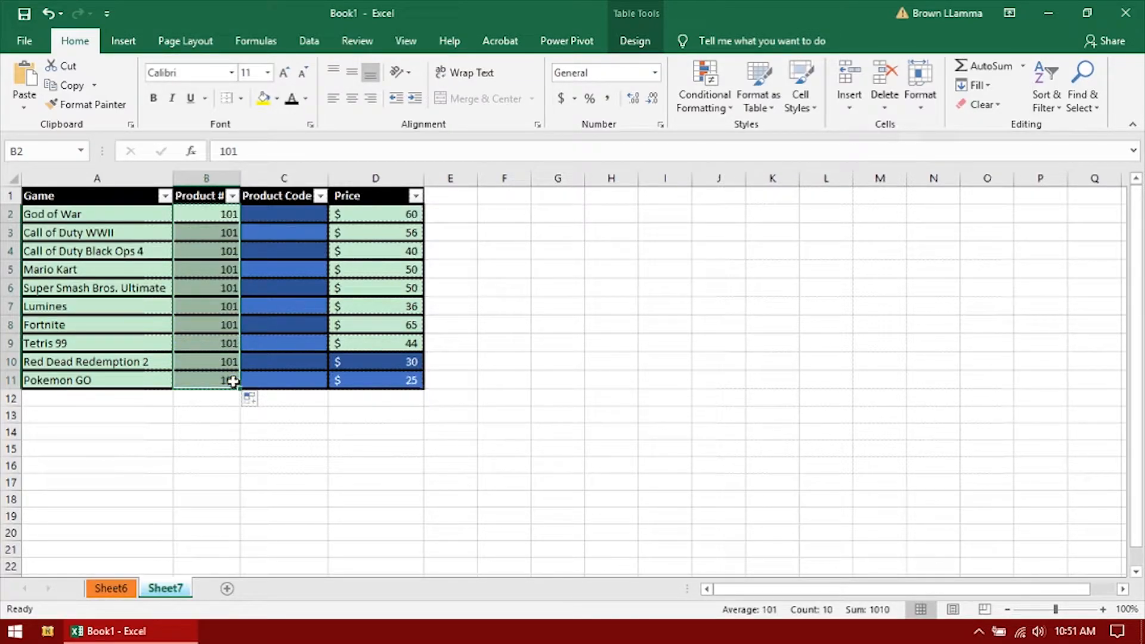
{"action": "key", "text": "ctrl+z"}
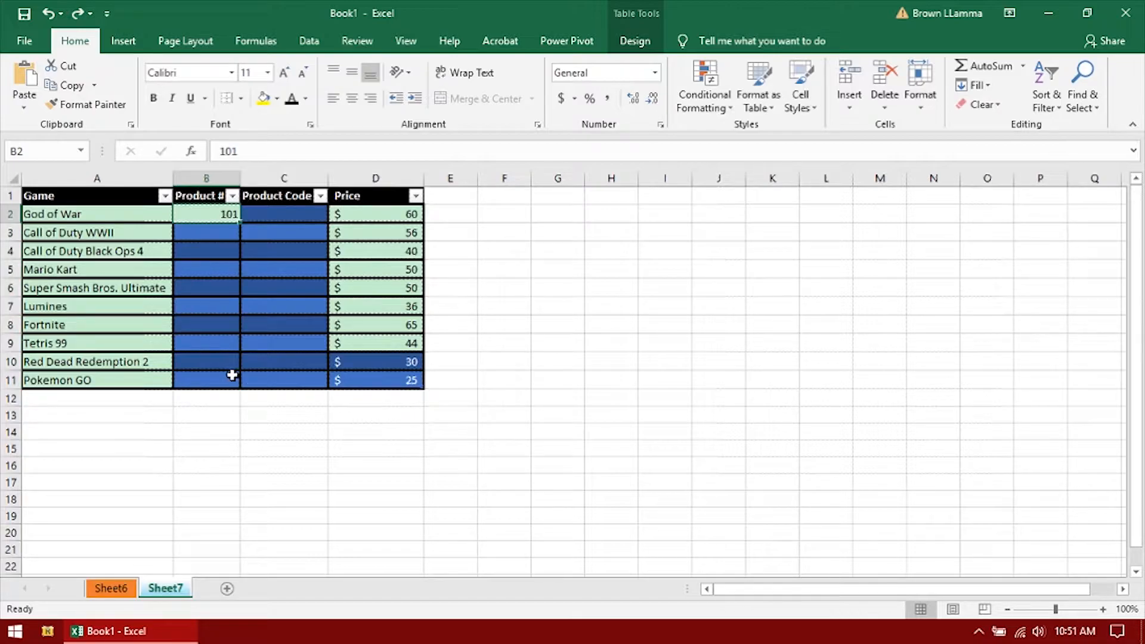
Step: Clear B2 and enter 101 in B2 and 102 in B3 as the first two product numbers
{"action": "key", "text": "Delete"}
{"action": "type", "text": "101"}
{"action": "key", "text": "Return"}
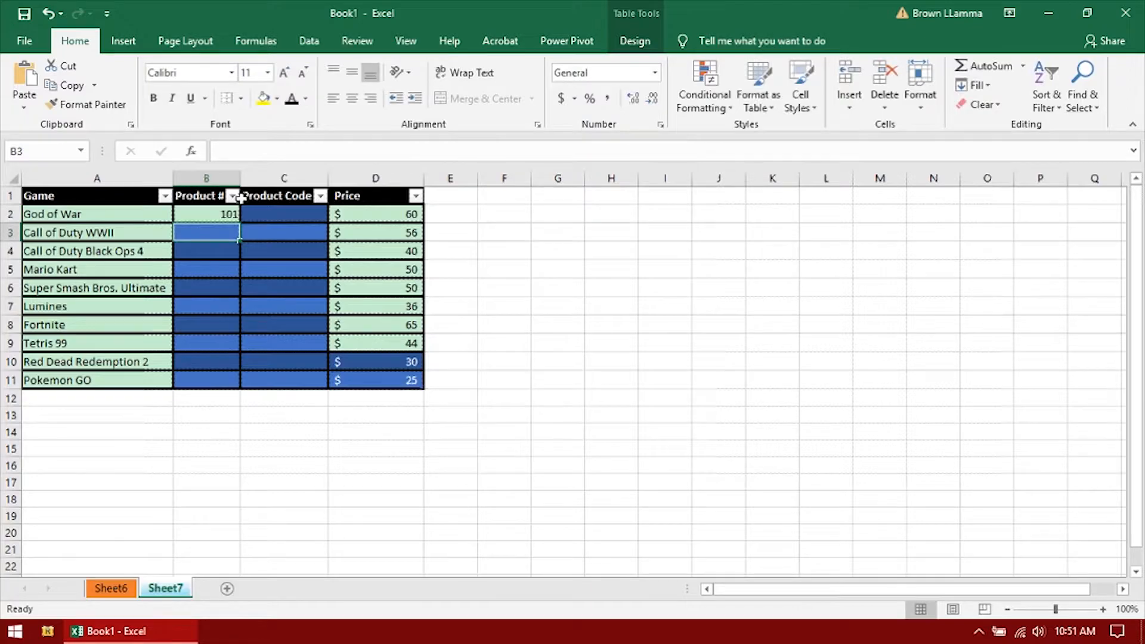
{"action": "type", "text": "102"}
{"action": "key", "text": "Return"}
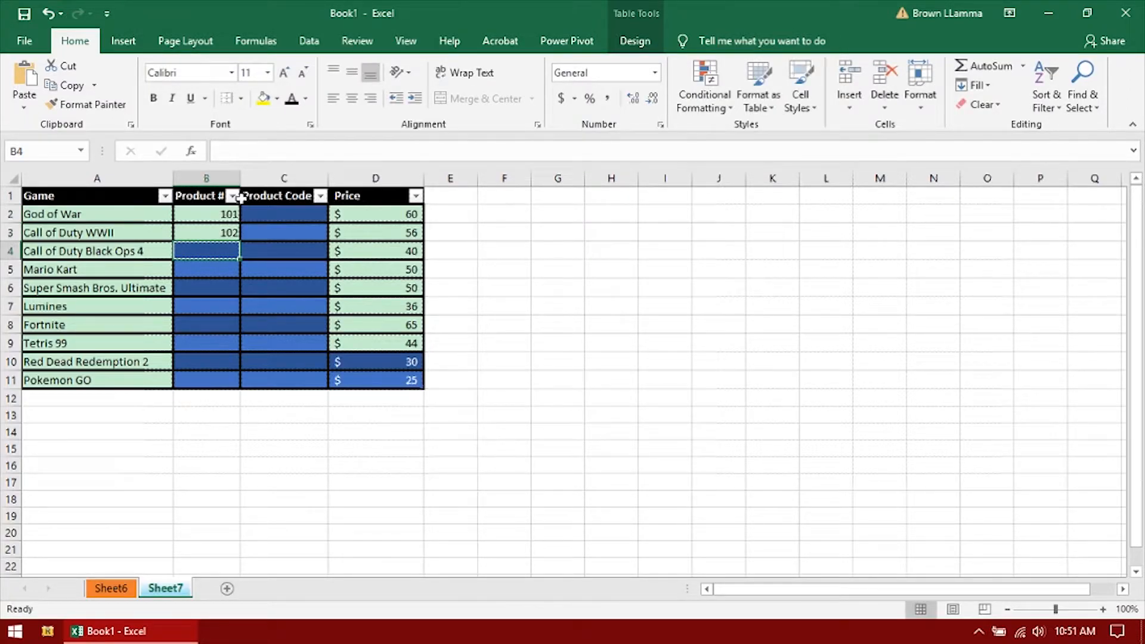
Step: Extend the product number series from B2:B3 down the Product # column through B11
{"action": "left_click_drag", "start_coordinate": [222, 215], "coordinate": [221, 374]}
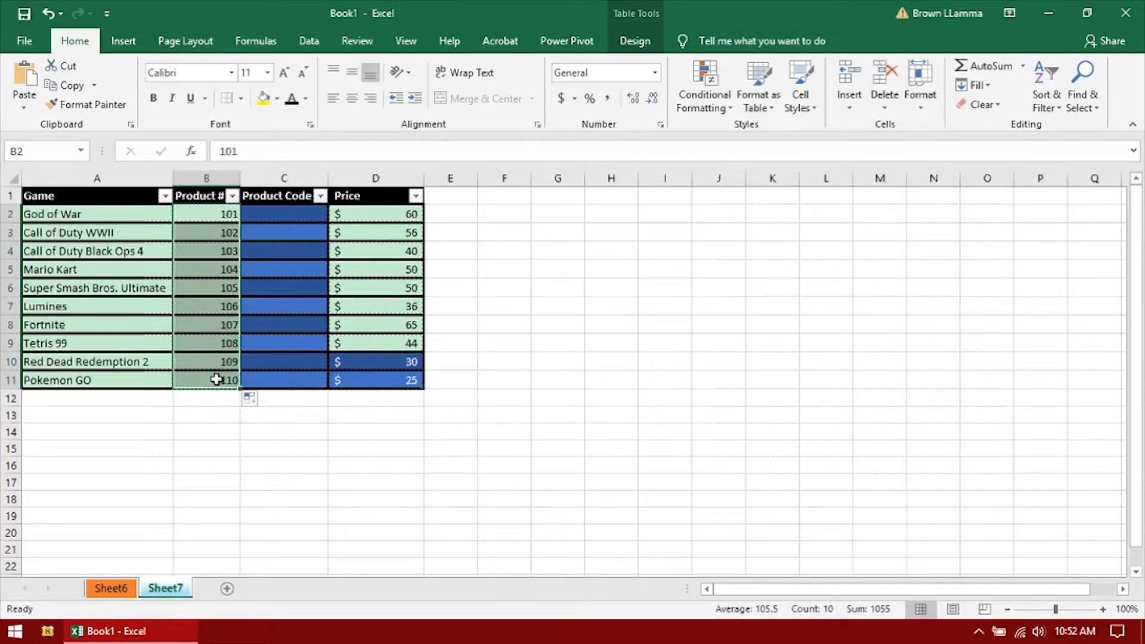
{"action": "left_click", "coordinate": [205, 215]}
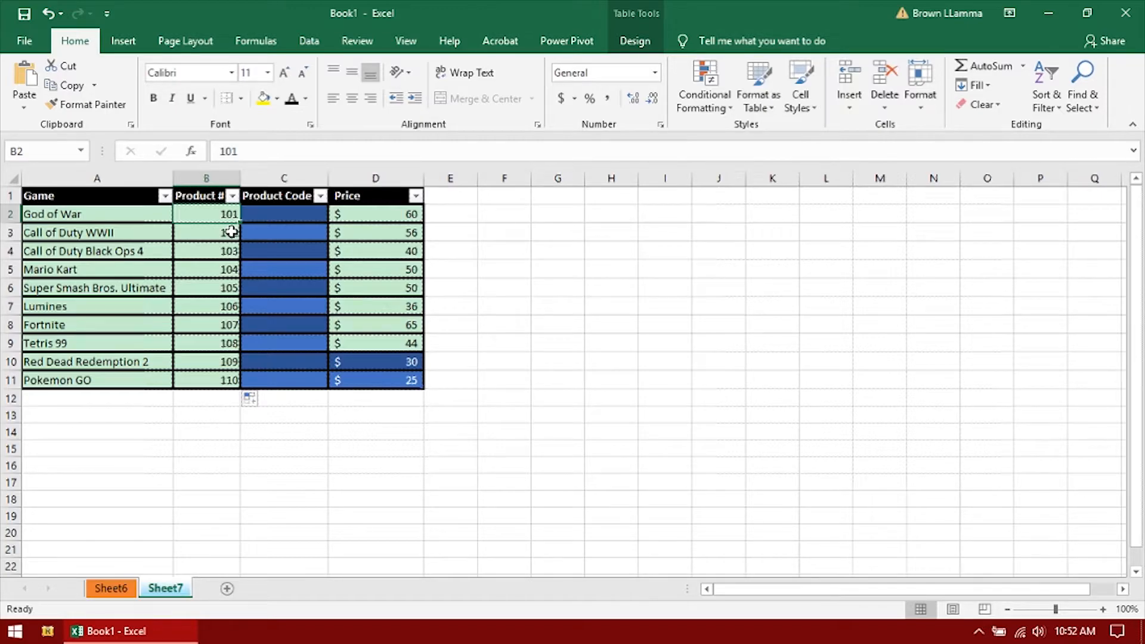
Step: Try filling the Product Code column down through C11 from God-101 entered in C2, and undo it
{"action": "left_click", "coordinate": [288, 215]}
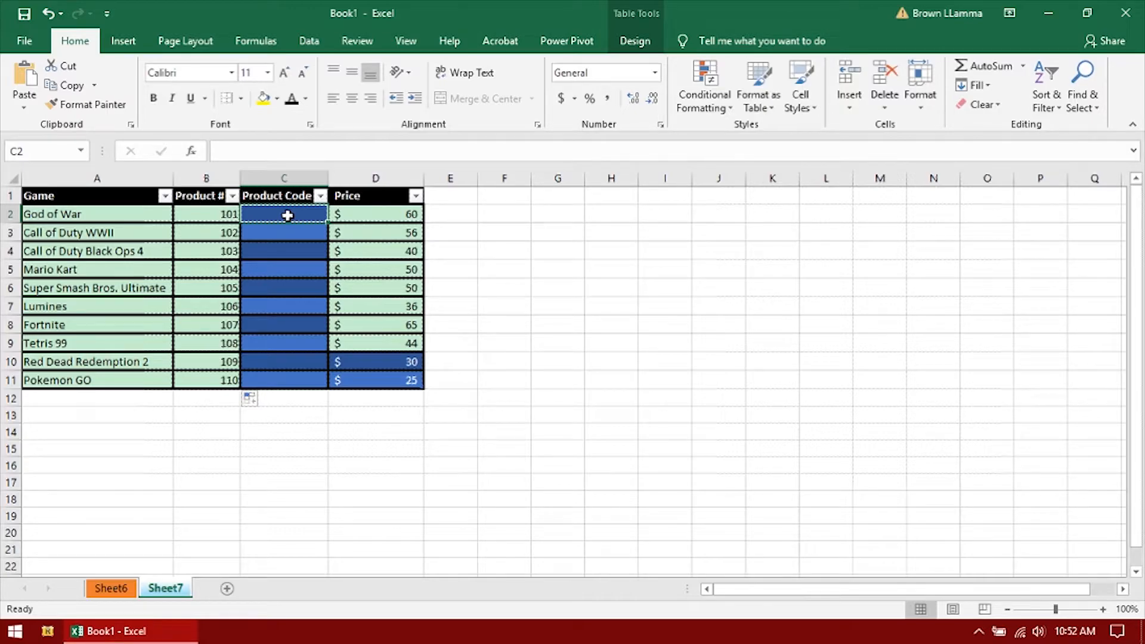
{"action": "type", "text": "God"}
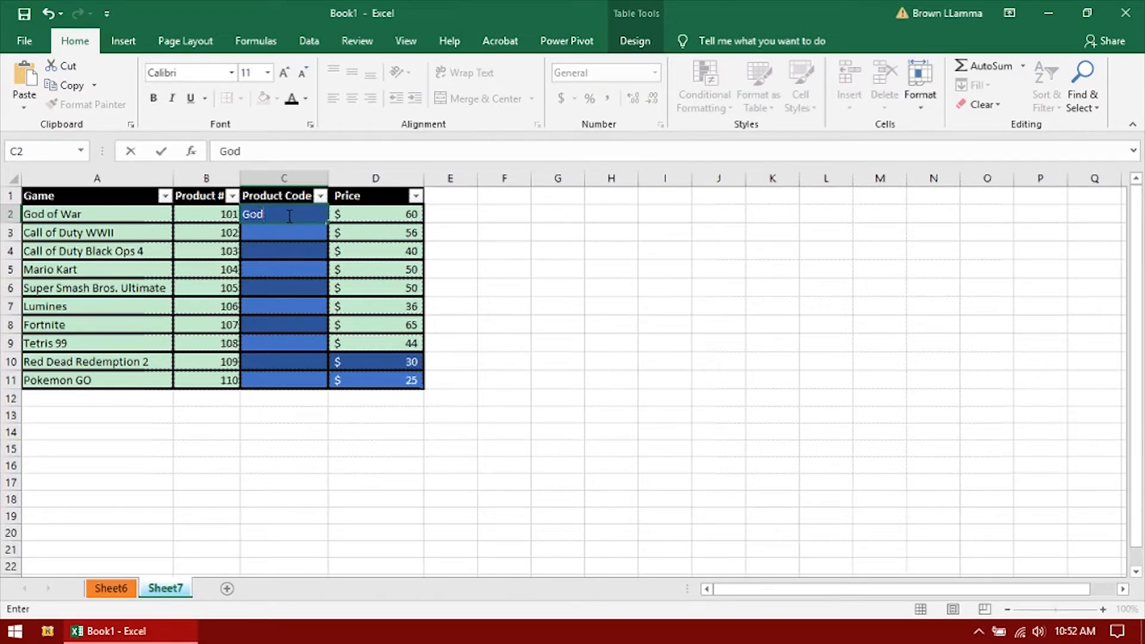
{"action": "type", "text": "-101"}
{"action": "key", "text": "Return"}
{"action": "left_click", "coordinate": [295, 214]}
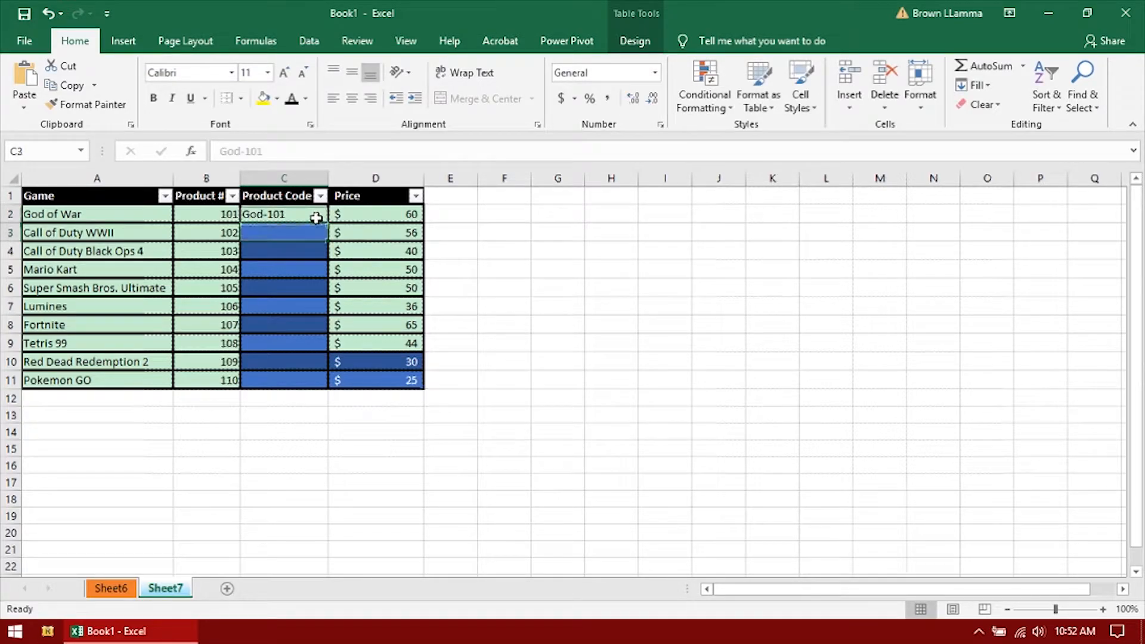
{"action": "left_click_drag", "start_coordinate": [326, 220], "coordinate": [322, 387]}
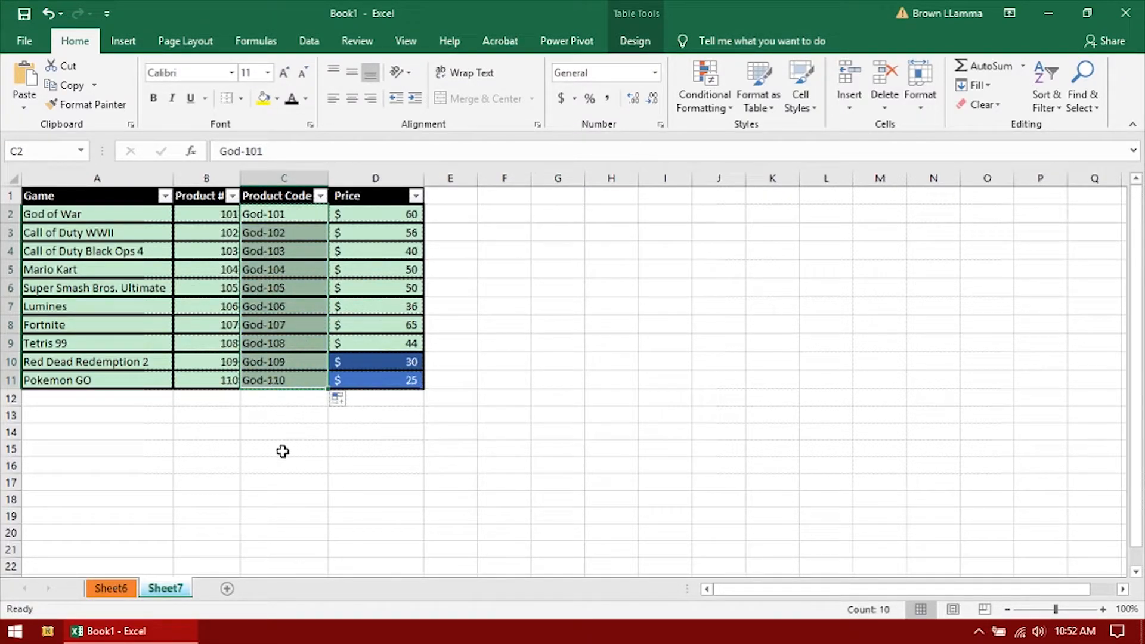
{"action": "key", "text": "ctrl+z"}
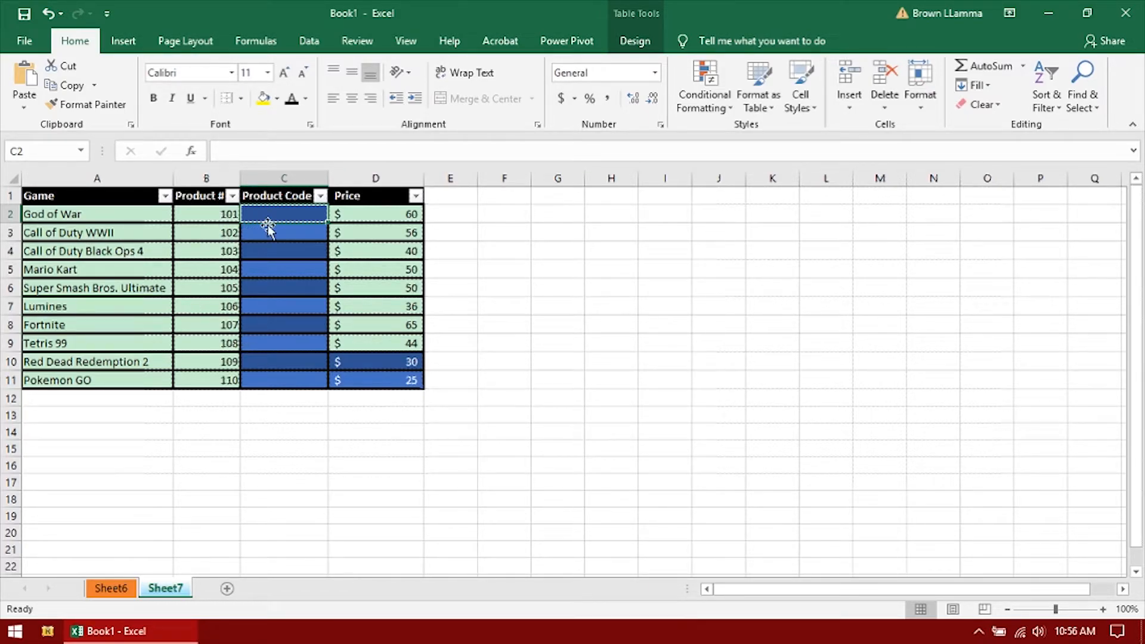
Step: Enter God-101 in C2 and Call-102 in C3, accepting the Flash Fill suggestions for the remaining product codes
{"action": "type", "text": "God-101"}
{"action": "key", "text": "Return"}
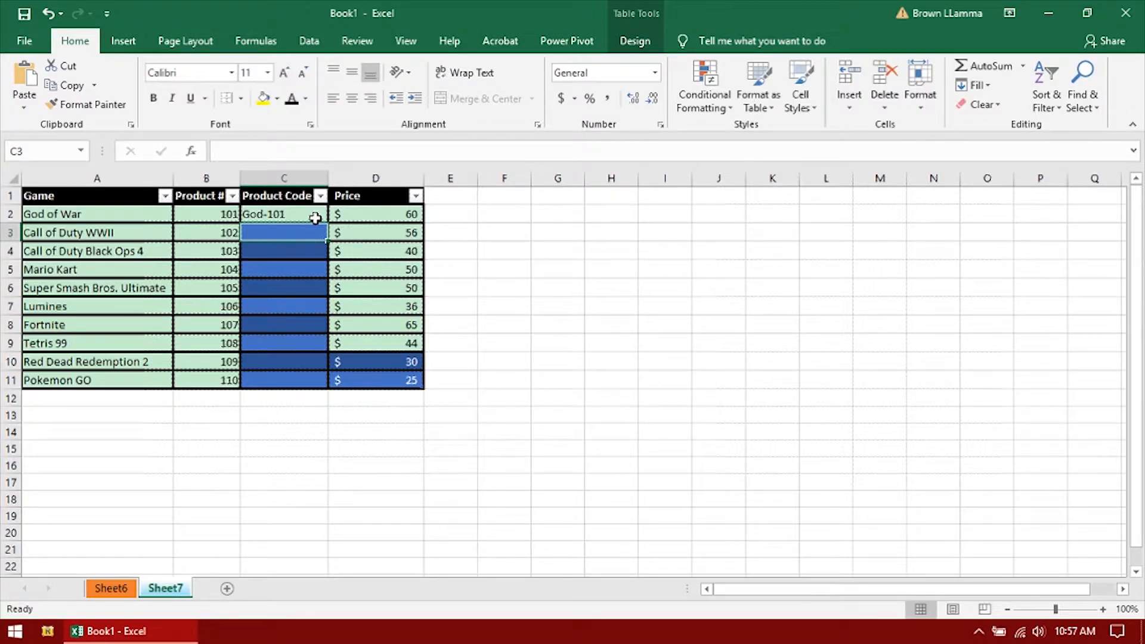
{"action": "type", "text": "Call-102"}
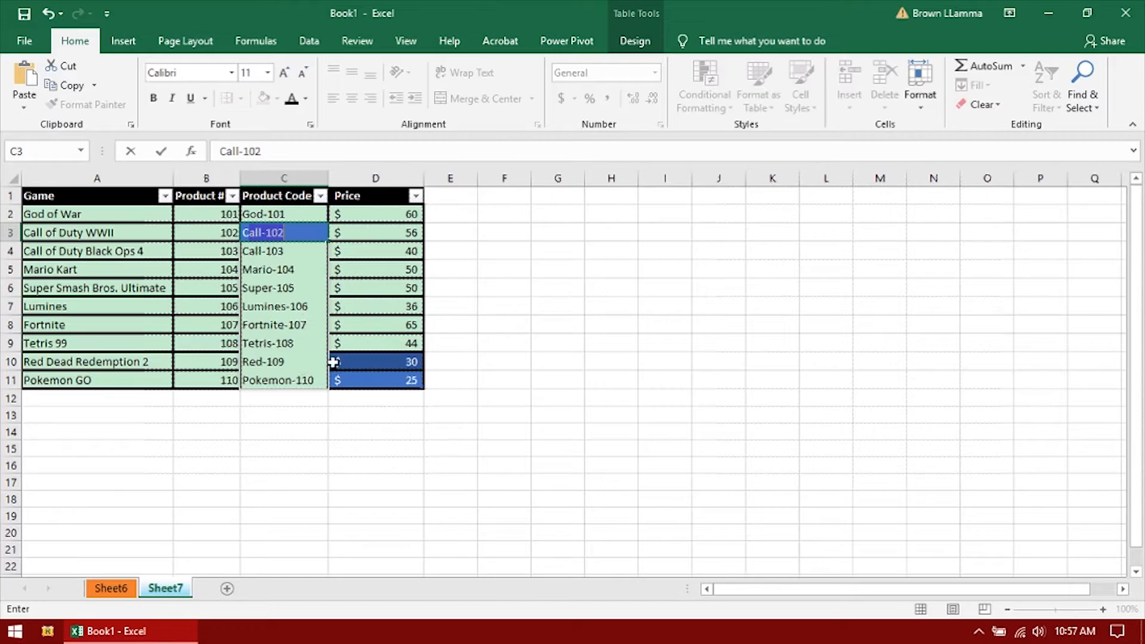
{"action": "key", "text": "Return"}
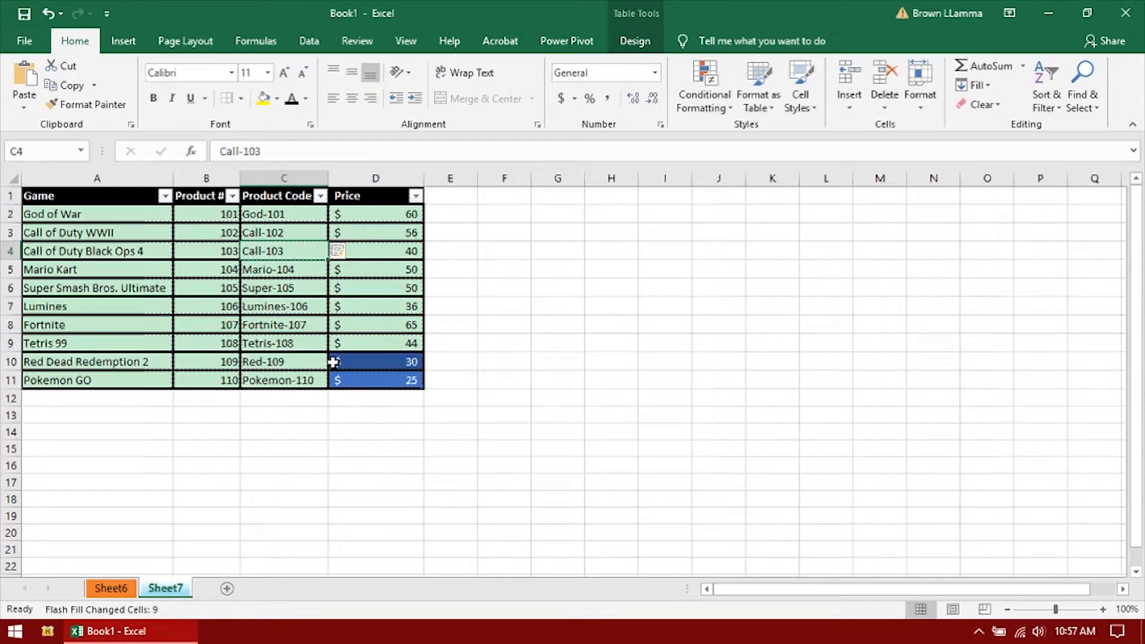
{"action": "left_click", "coordinate": [284, 432]}
{"action": "left_click_drag", "start_coordinate": [302, 217], "coordinate": [329, 389]}
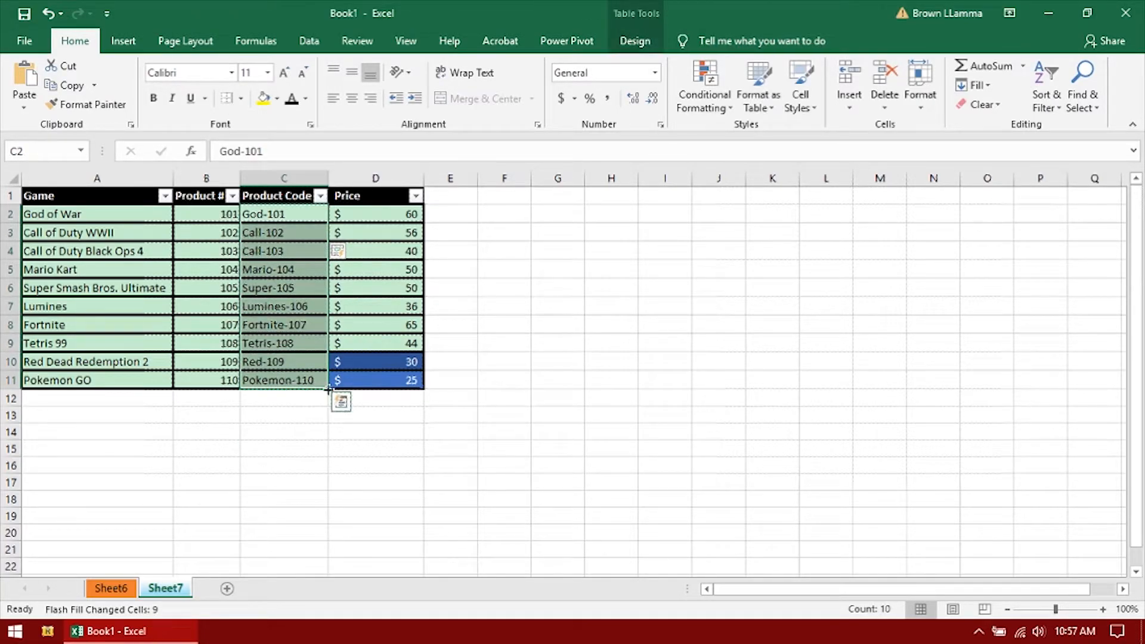
{"action": "left_click", "coordinate": [429, 421]}
{"action": "left_click", "coordinate": [386, 467]}
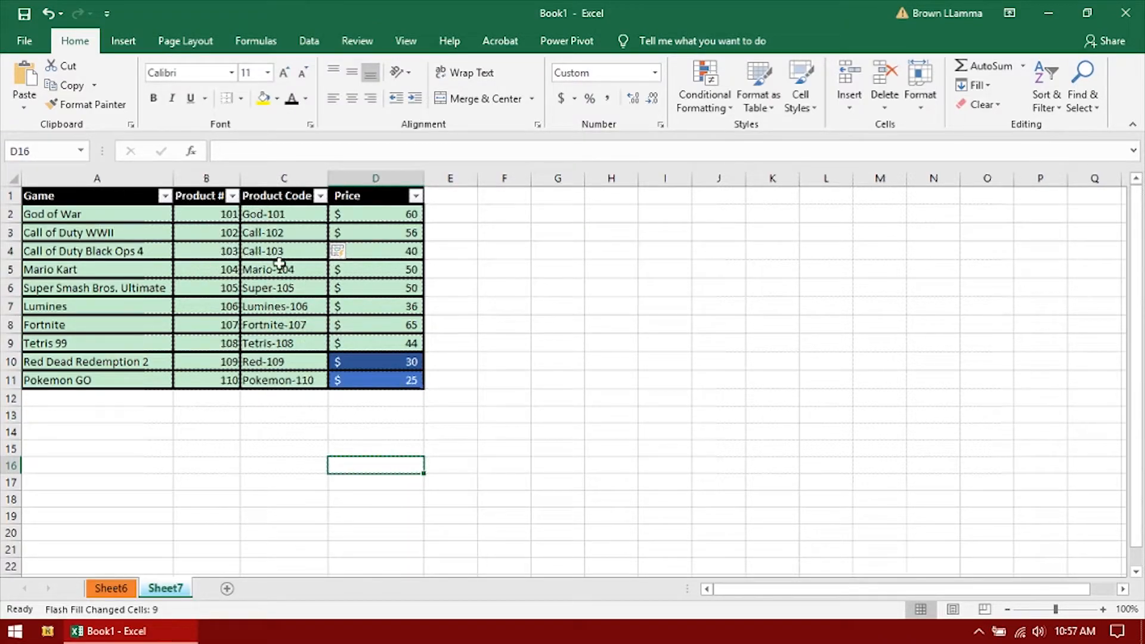
Step: Enter the numbers 1, 2 and 3 in cells F2 to F4
{"action": "left_click", "coordinate": [512, 215]}
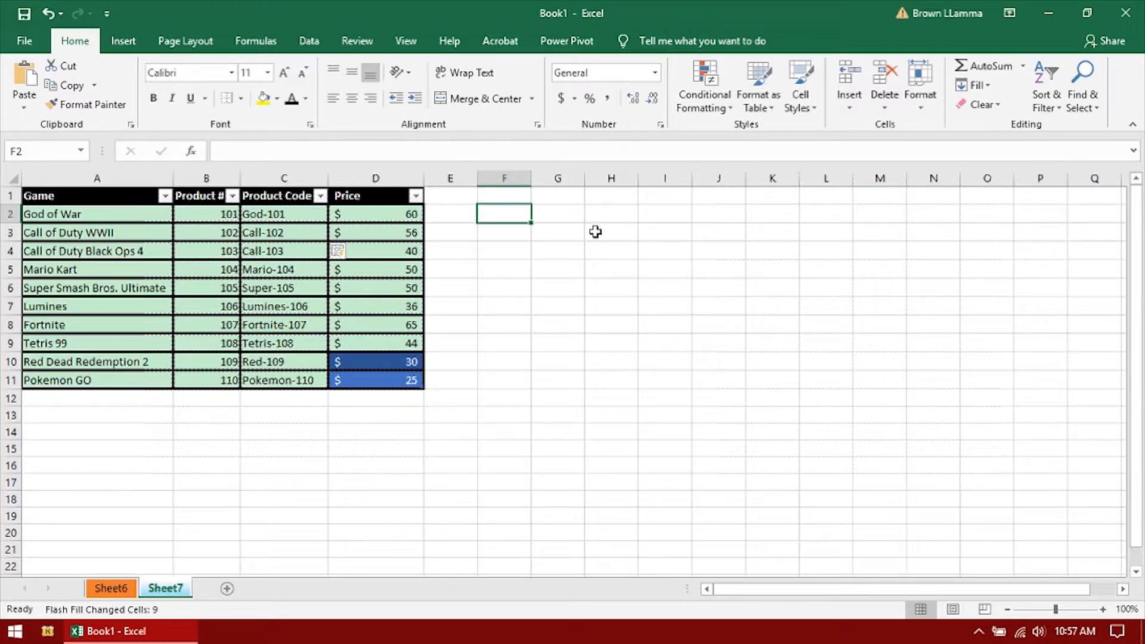
{"action": "type", "text": "1"}
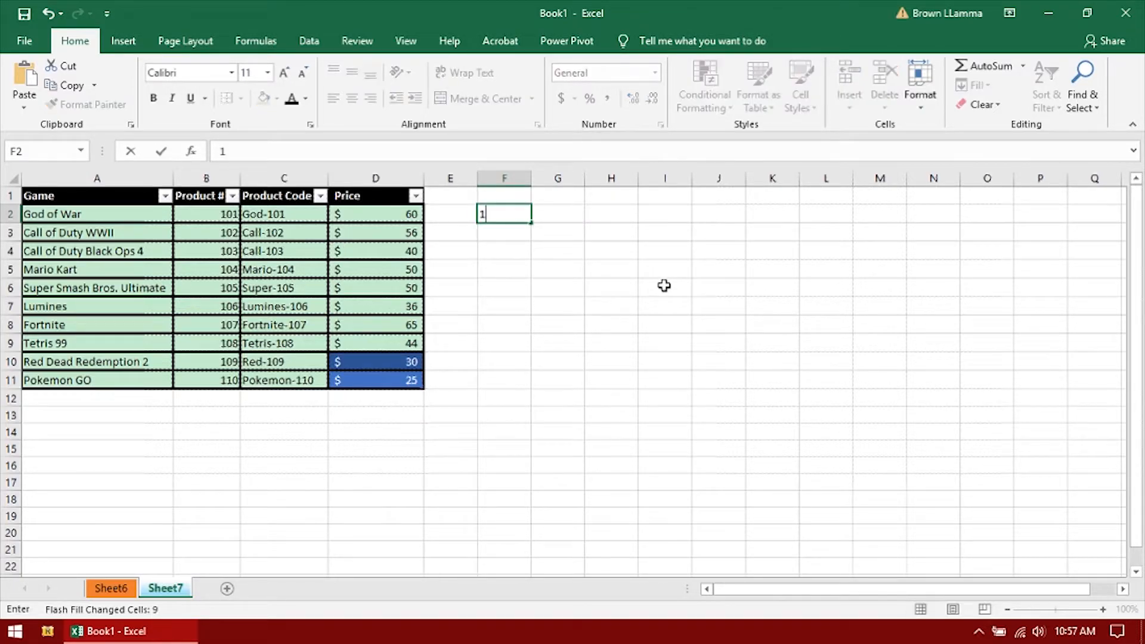
{"action": "key", "text": "Return"}
{"action": "type", "text": "2"}
{"action": "key", "text": "Return"}
{"action": "type", "text": "3"}
{"action": "key", "text": "Return"}
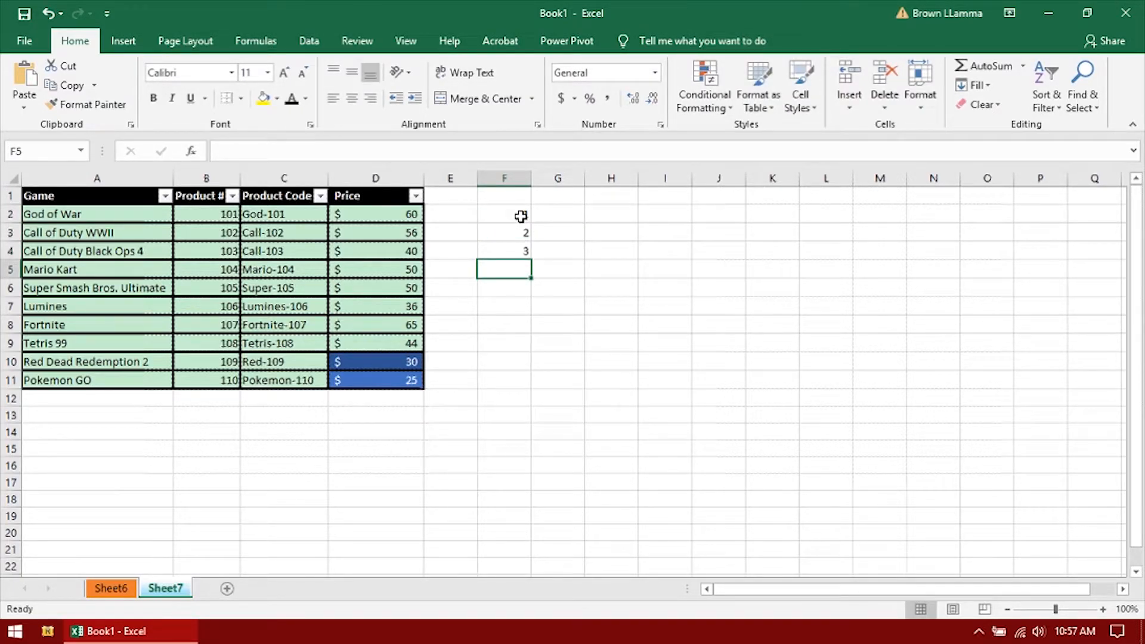
Step: Extend the number series from F2:F4 down through F15
{"action": "left_click", "coordinate": [520, 216]}
{"action": "left_click_drag", "start_coordinate": [520, 220], "coordinate": [519, 249]}
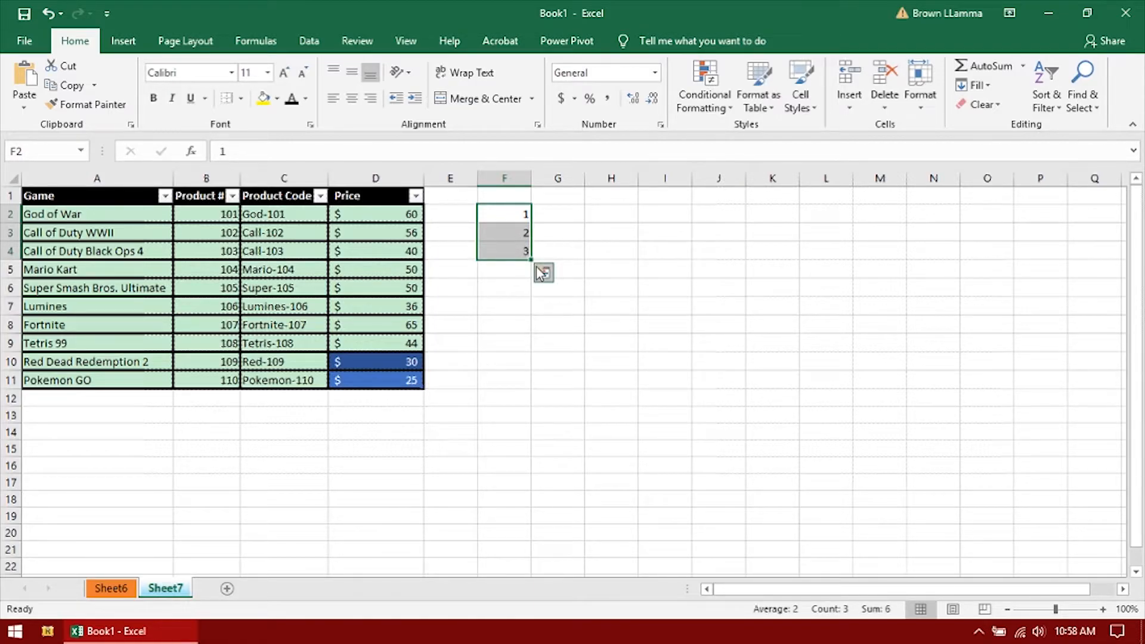
{"action": "left_click_drag", "start_coordinate": [534, 260], "coordinate": [530, 455]}
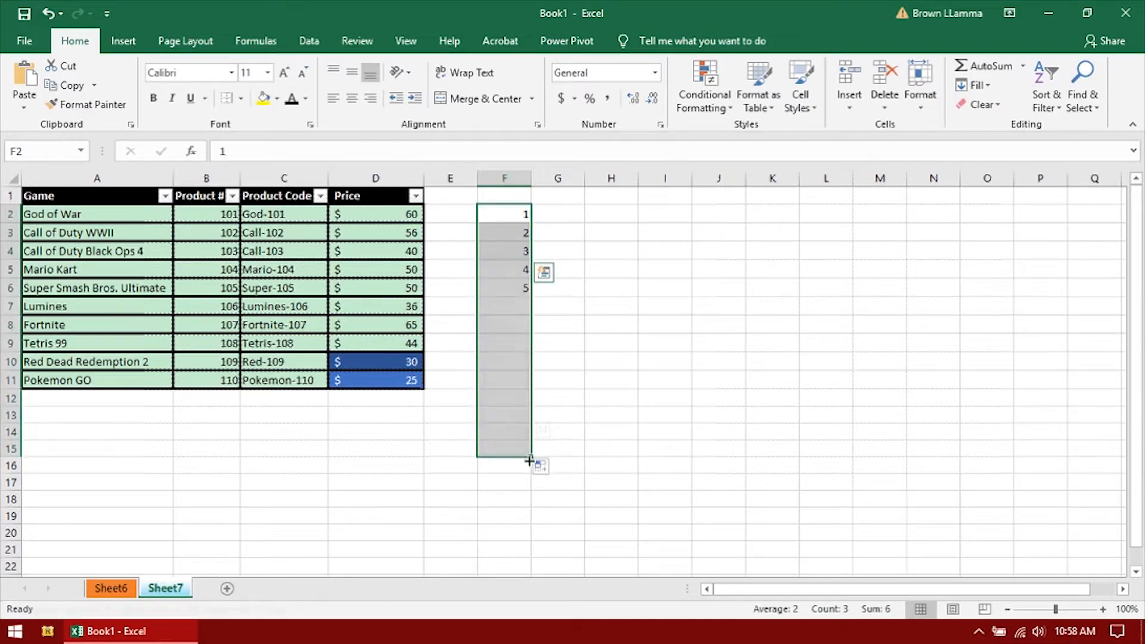
Step: Enter 1 in G2, try filling it alone down through G15, and undo that fill
{"action": "left_click", "coordinate": [571, 219]}
{"action": "type", "text": "1"}
{"action": "key", "text": "Return"}
{"action": "left_click", "coordinate": [570, 219]}
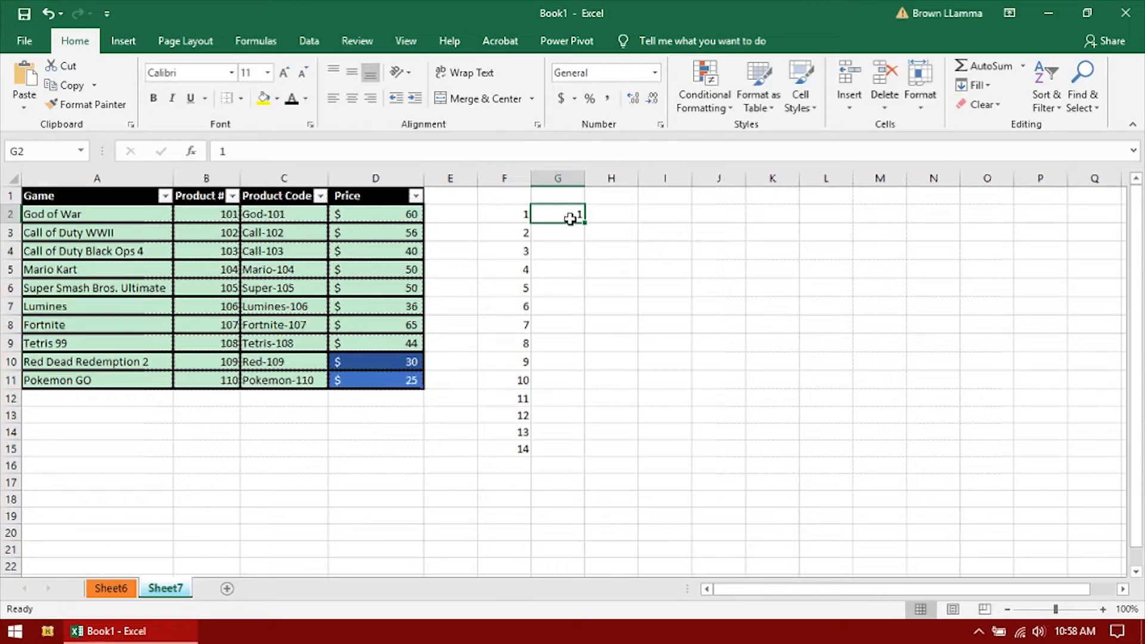
{"action": "left_click_drag", "start_coordinate": [587, 224], "coordinate": [594, 456]}
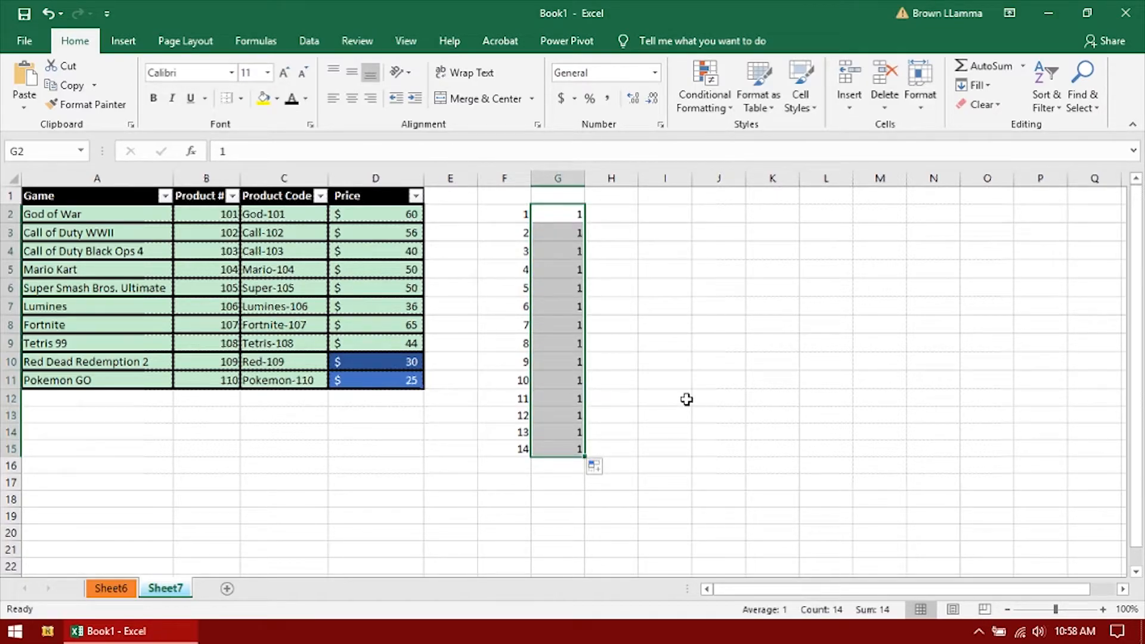
{"action": "key", "text": "ctrl+z"}
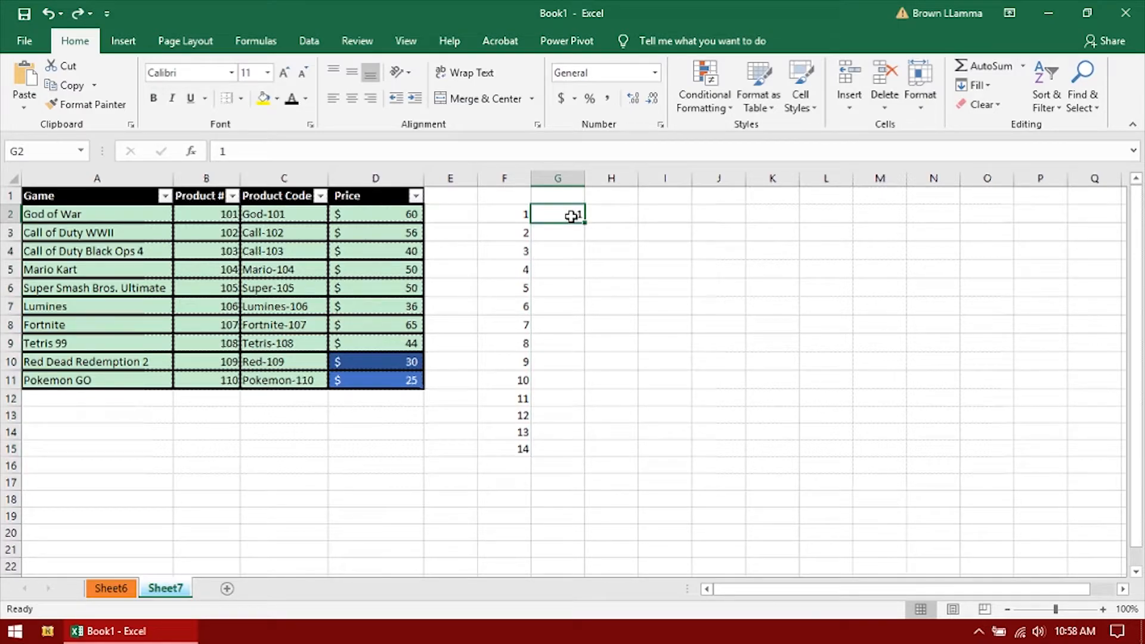
Step: Enter 2 in G3 and 3 in G4, and extend the series from G2:G4 down through G15
{"action": "key", "text": "Return"}
{"action": "type", "text": "2"}
{"action": "key", "text": "Return"}
{"action": "type", "text": "3"}
{"action": "key", "text": "Return"}
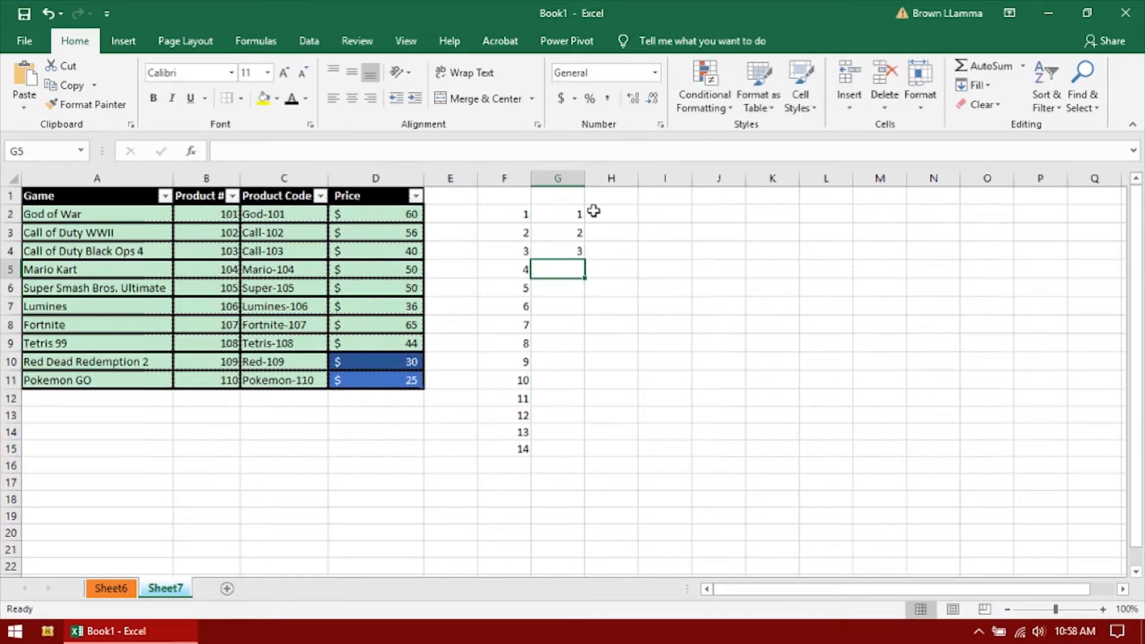
{"action": "left_click_drag", "start_coordinate": [579, 216], "coordinate": [589, 258]}
{"action": "double_click", "coordinate": [589, 259]}
Step: Enter Monday in I2 and Tuesday in I3, and extend the weekday series down through I15
{"action": "left_click", "coordinate": [695, 213]}
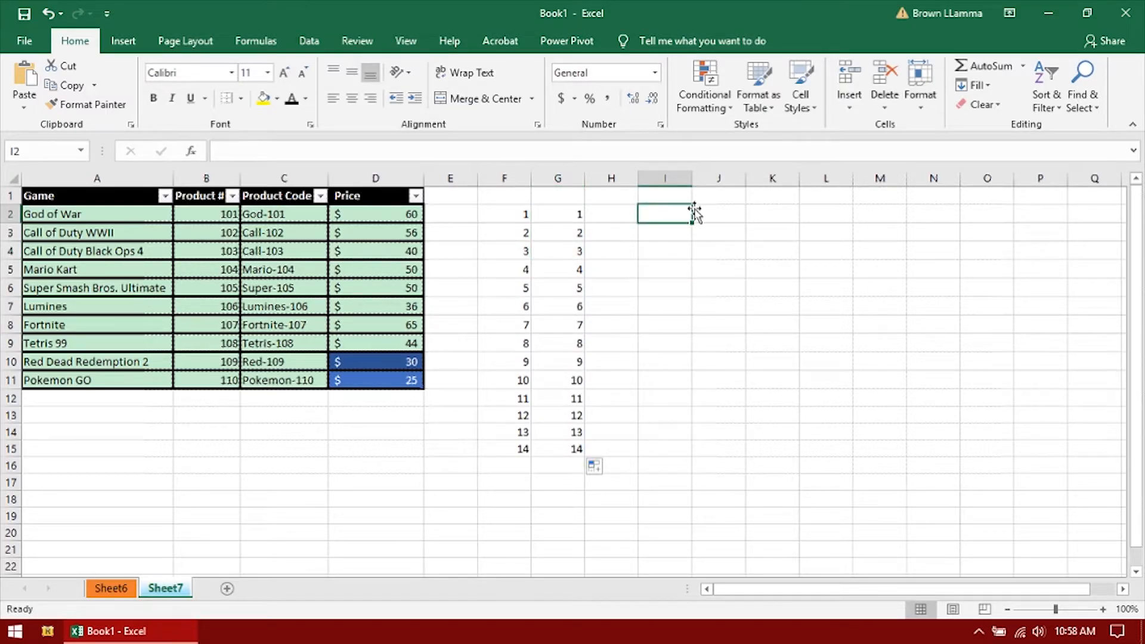
{"action": "type", "text": "Monda"}
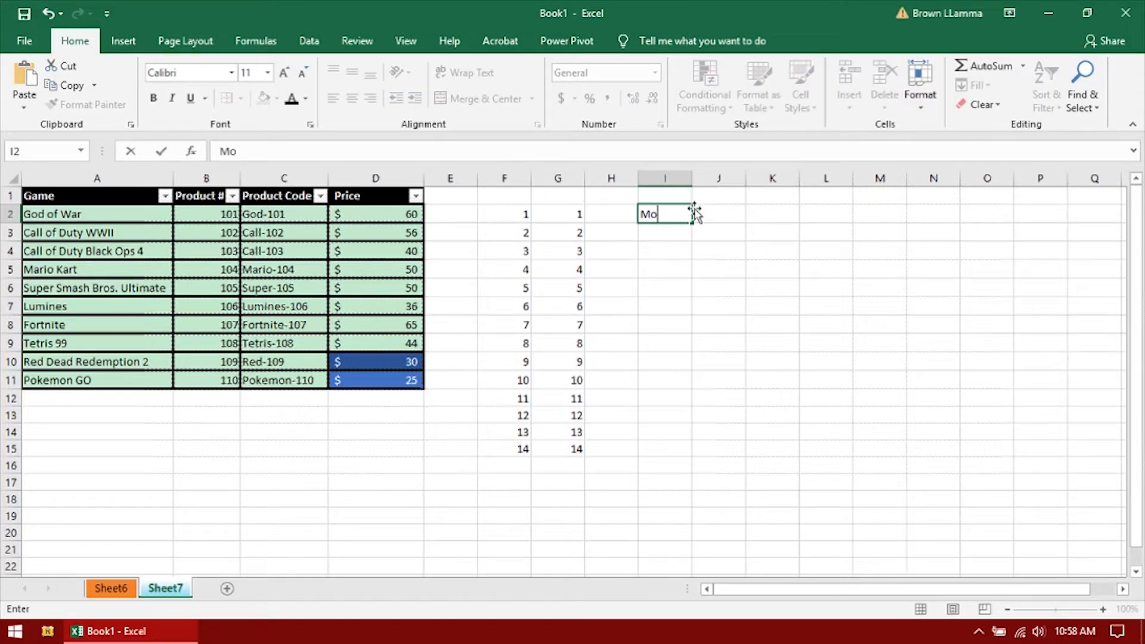
{"action": "type", "text": "y"}
{"action": "key", "text": "Return"}
{"action": "type", "text": "Tuesday"}
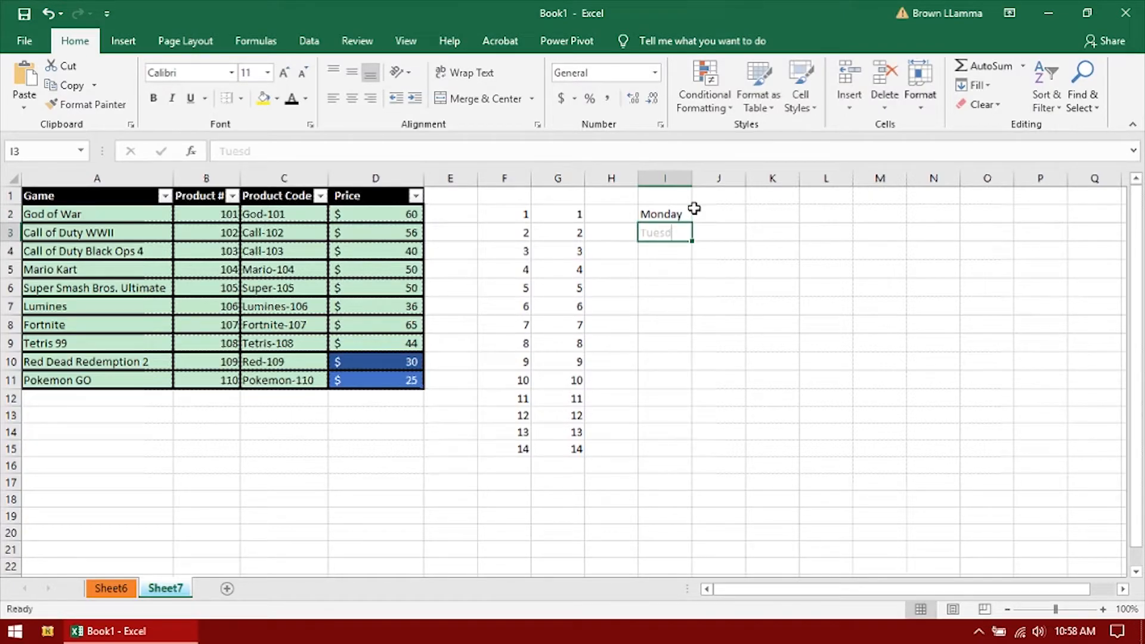
{"action": "key", "text": "Return"}
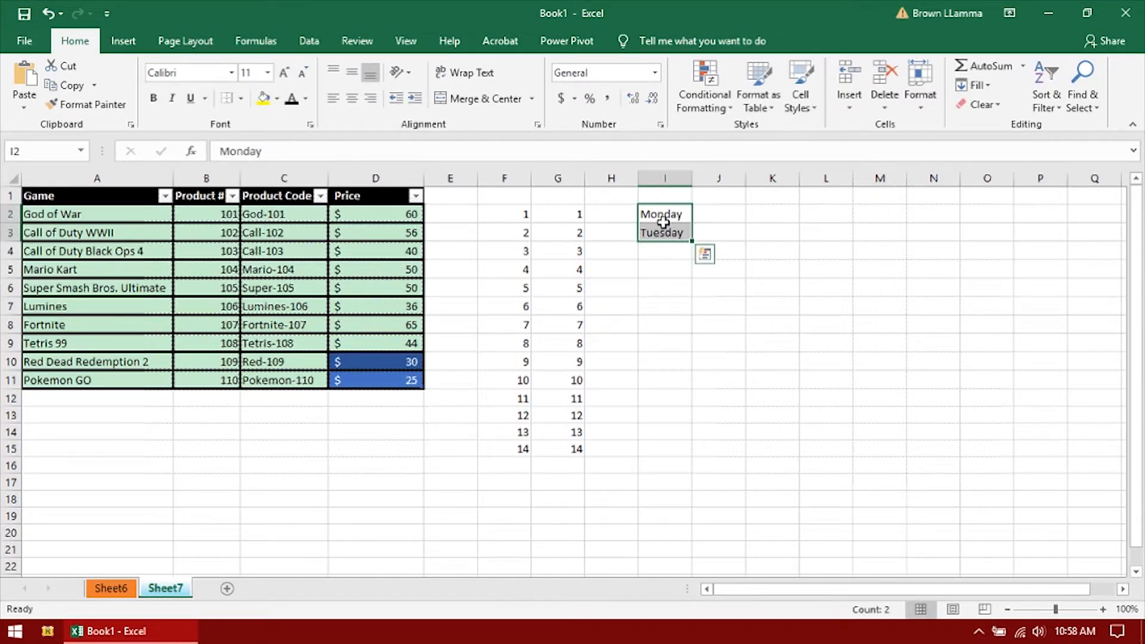
{"action": "left_click_drag", "start_coordinate": [692, 241], "coordinate": [692, 460]}
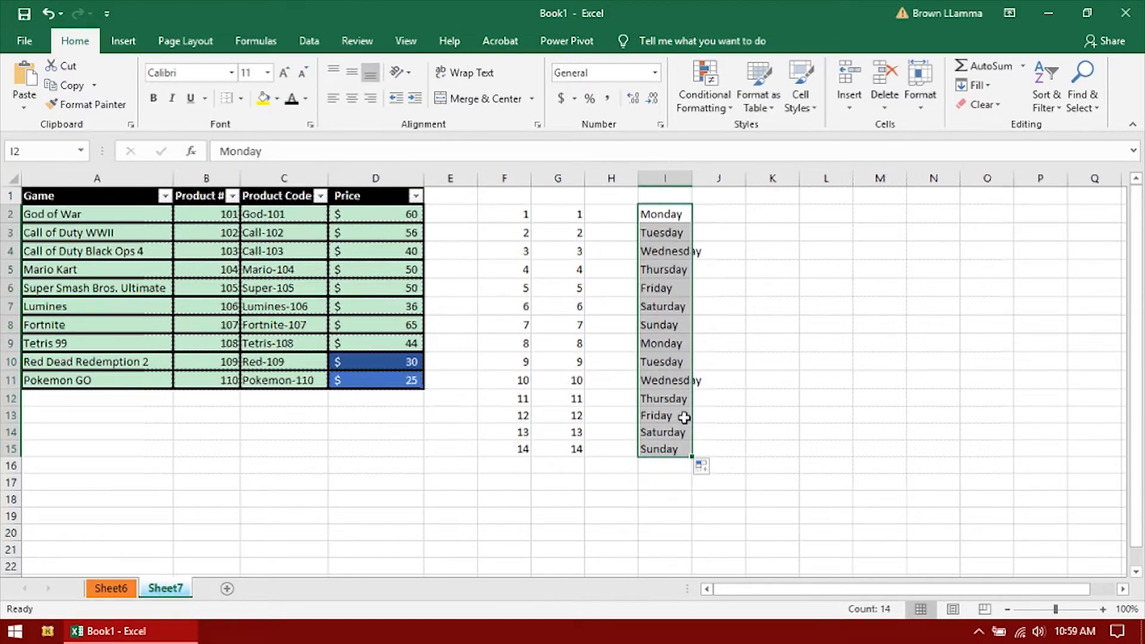
Step: Enter Tuesday in K2 and Wednesday in K3, and extend the weekday series down through K16
{"action": "left_click", "coordinate": [730, 218]}
{"action": "left_click", "coordinate": [766, 217]}
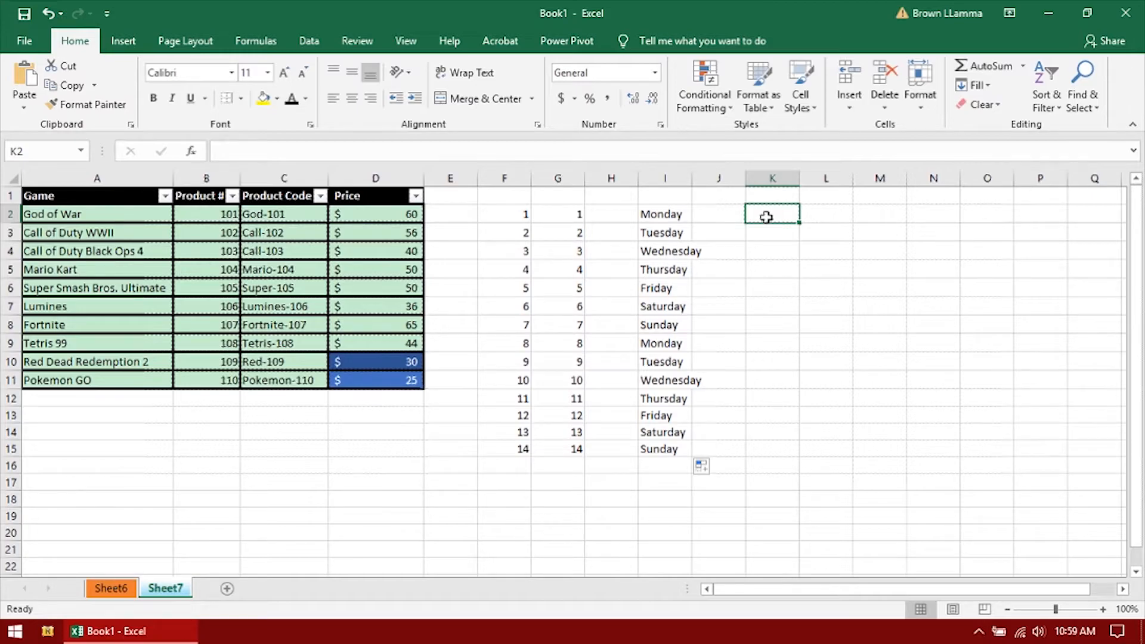
{"action": "type", "text": "Tuesday"}
{"action": "key", "text": "Return"}
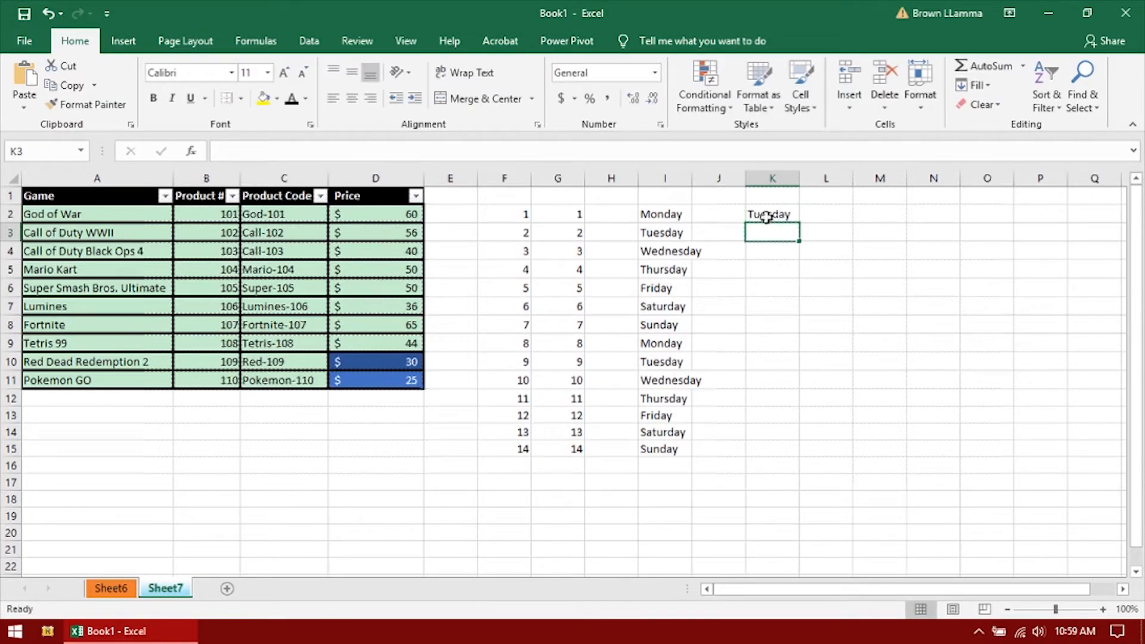
{"action": "type", "text": "Wednesday"}
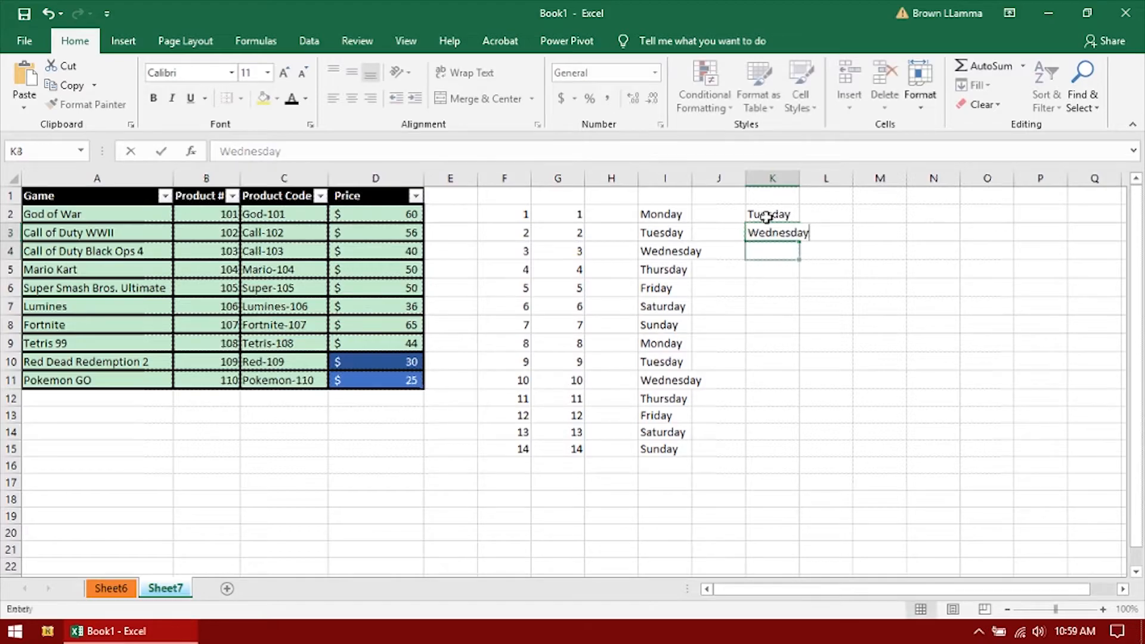
{"action": "key", "text": "Return"}
{"action": "left_click_drag", "start_coordinate": [766, 216], "coordinate": [789, 468]}
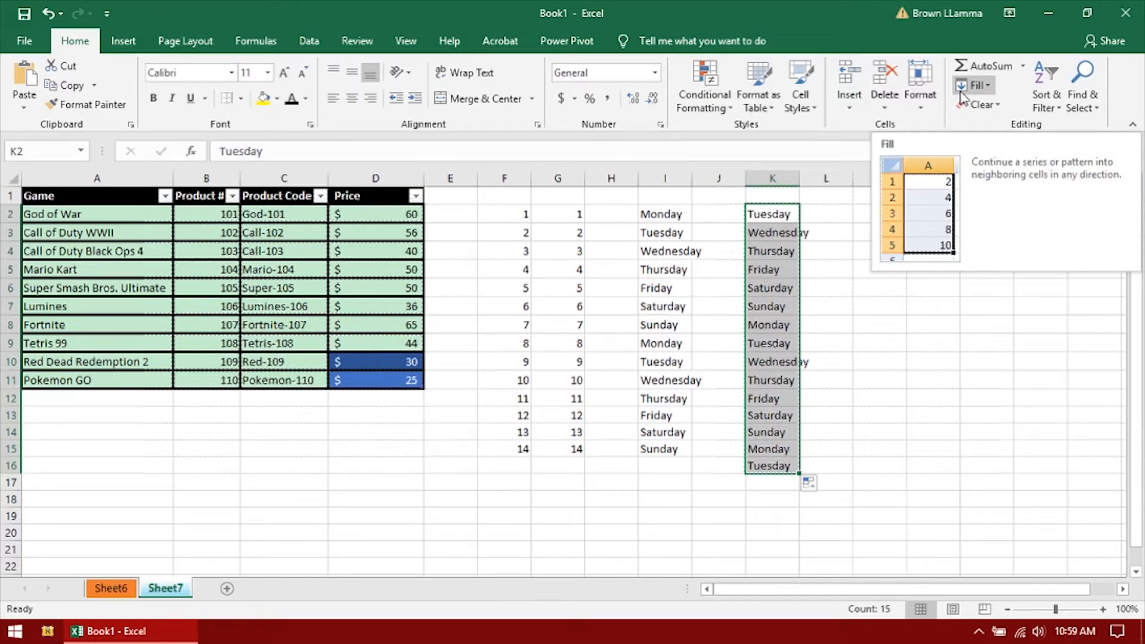
Step: Look over the Fill options and, with the game table selected, the filter options of the Price, Product Code and Product # columns
{"action": "left_click", "coordinate": [988, 86]}
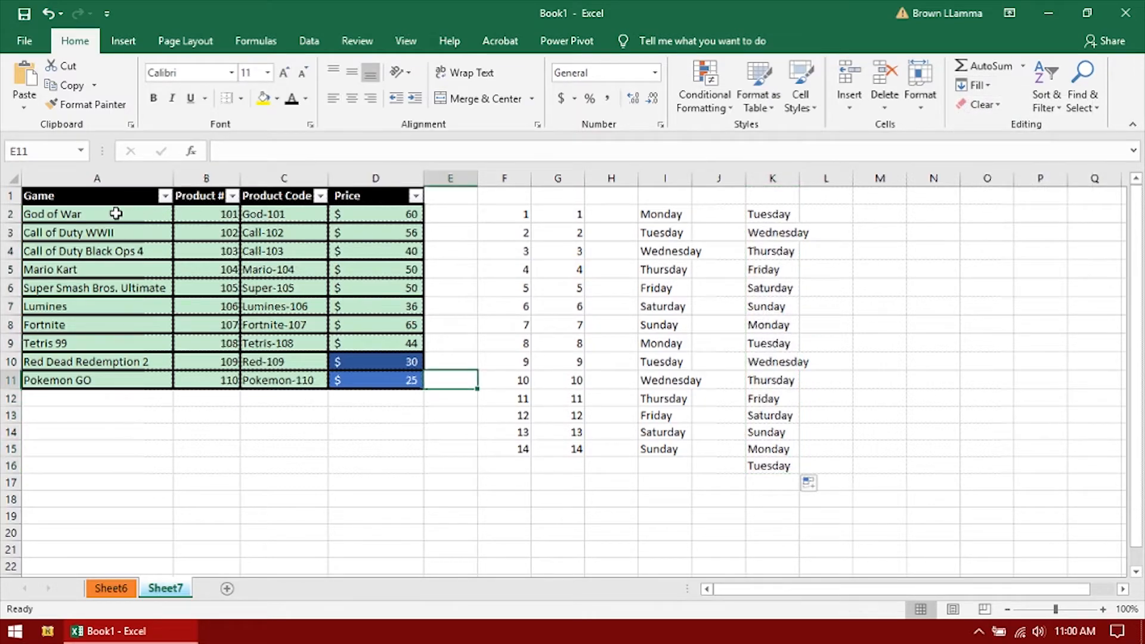
{"action": "left_click_drag", "start_coordinate": [117, 213], "coordinate": [403, 380]}
{"action": "left_click", "coordinate": [416, 197]}
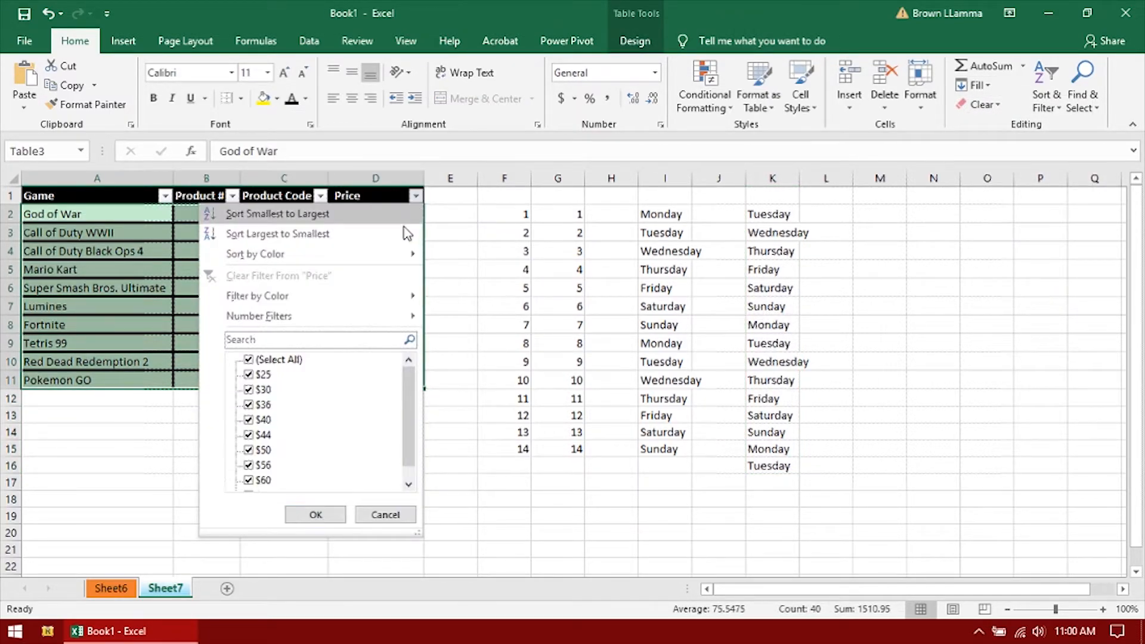
{"action": "left_click", "coordinate": [321, 196]}
{"action": "left_click", "coordinate": [321, 196]}
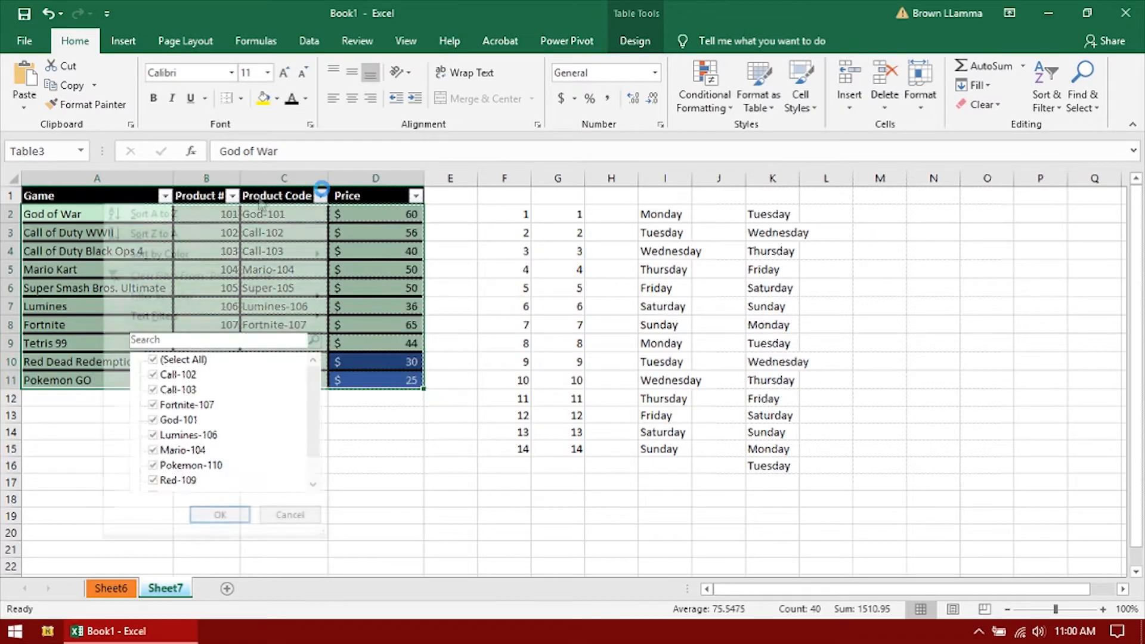
{"action": "left_click", "coordinate": [232, 196]}
{"action": "left_click", "coordinate": [231, 196]}
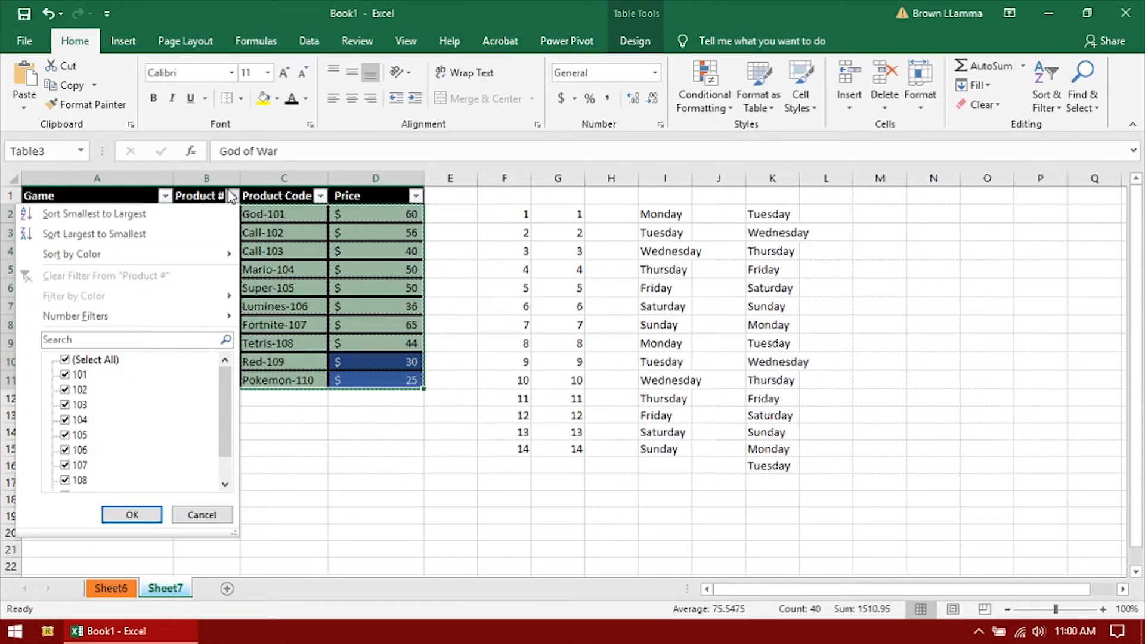
{"action": "left_click", "coordinate": [231, 196]}
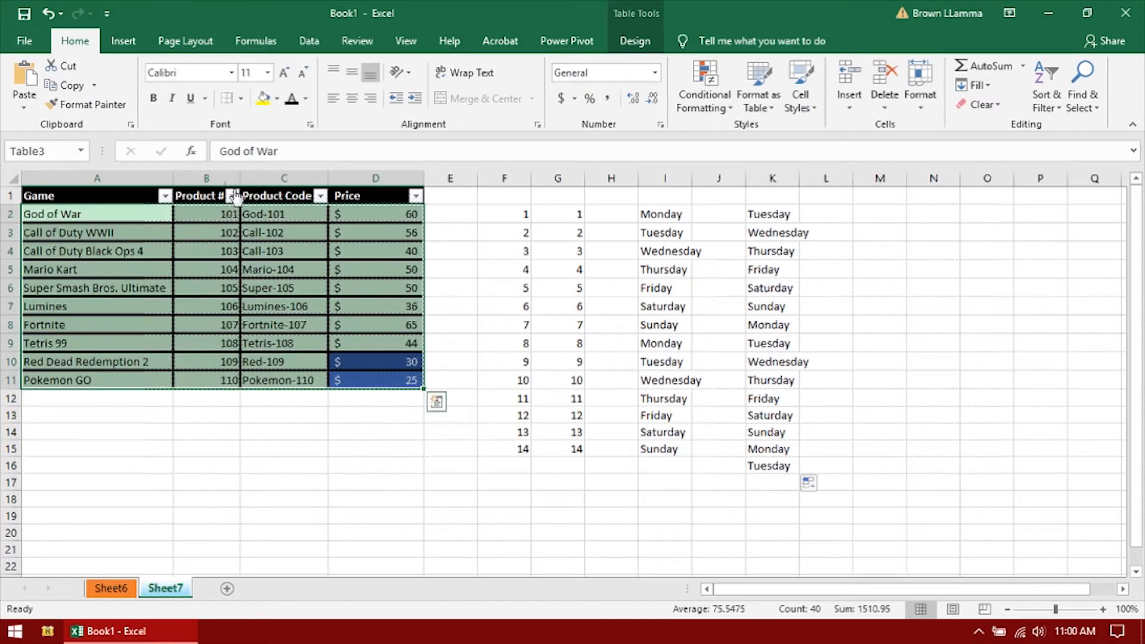
Step: Sort the game table by Game from Z to A, and re-sort it by Price from largest to smallest
{"action": "left_click", "coordinate": [165, 196]}
{"action": "left_click", "coordinate": [61, 234]}
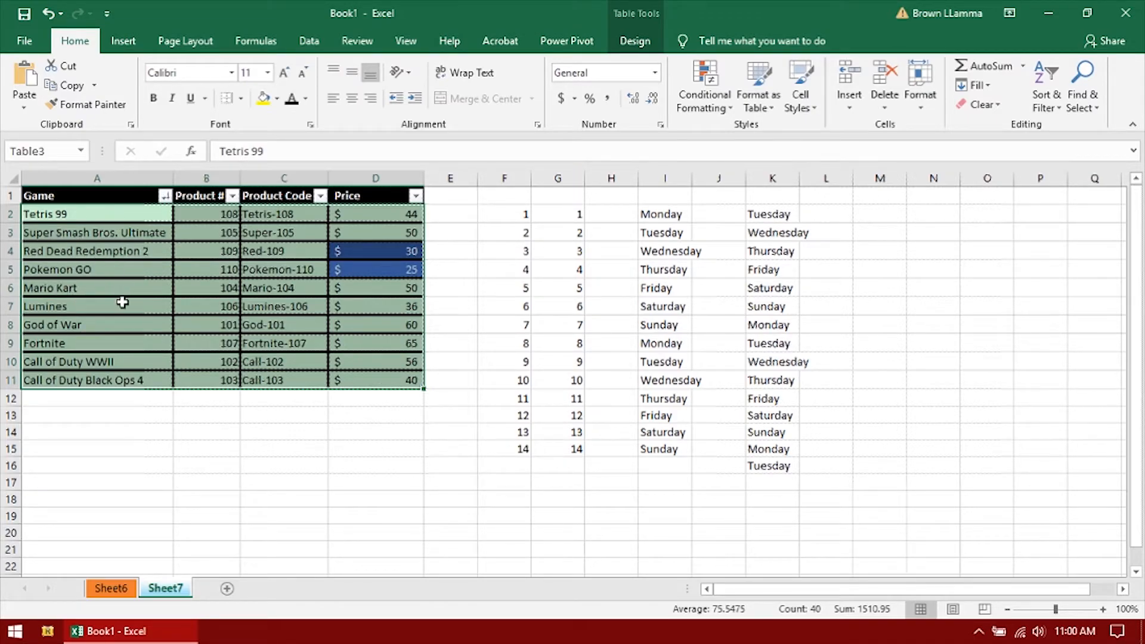
{"action": "left_click", "coordinate": [415, 195]}
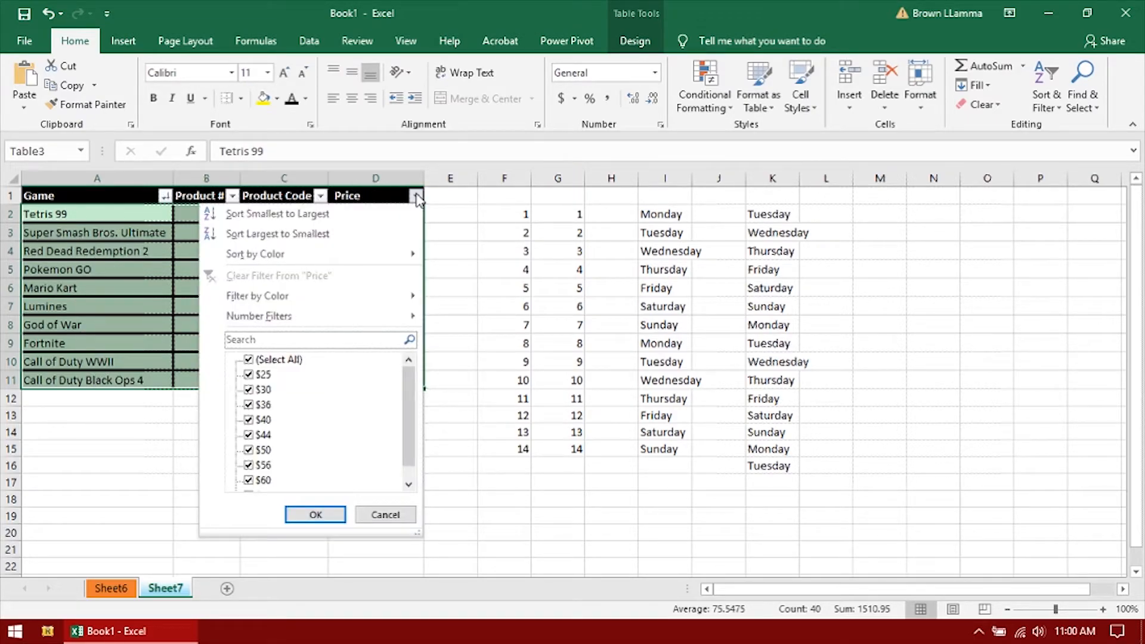
{"action": "left_click", "coordinate": [299, 235]}
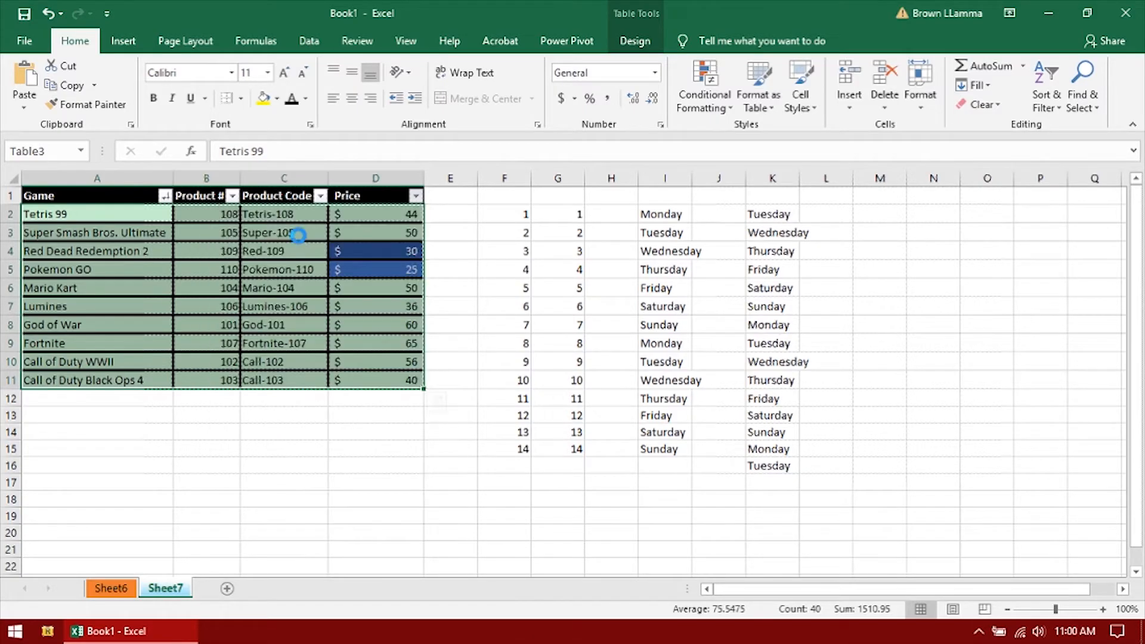
Step: Sort the game table by Product Code from Z to A, and re-sort it by Product # from largest to smallest
{"action": "left_click", "coordinate": [321, 196]}
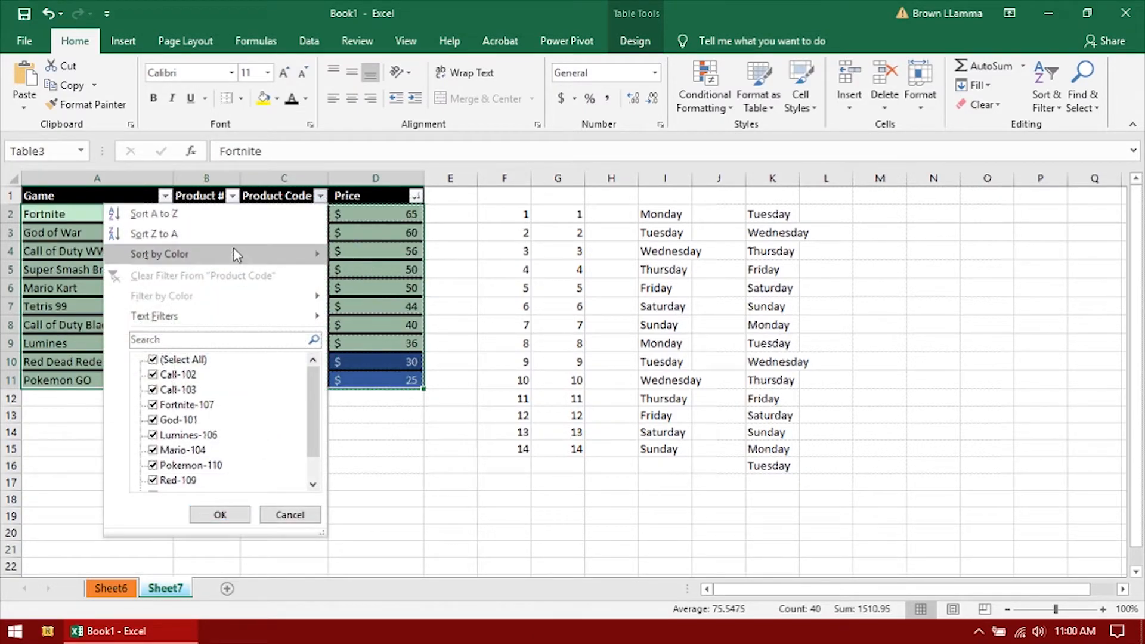
{"action": "left_click", "coordinate": [230, 232]}
{"action": "left_click", "coordinate": [232, 195]}
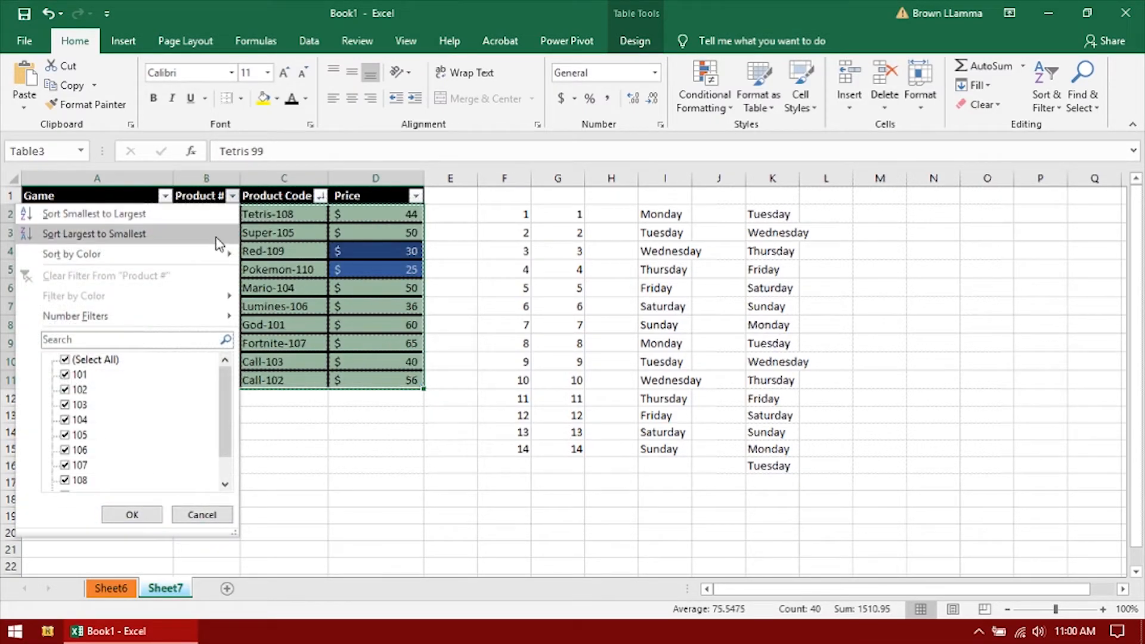
{"action": "left_click", "coordinate": [196, 240]}
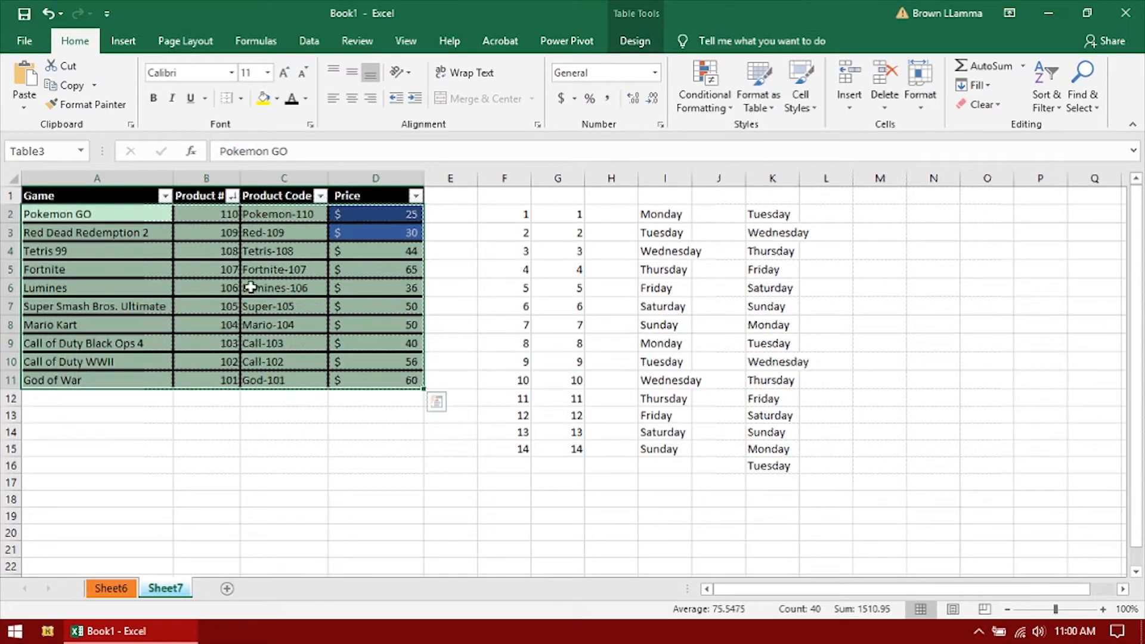
Step: Sort the game table by Game from A to Z
{"action": "left_click_drag", "start_coordinate": [104, 214], "coordinate": [380, 381]}
{"action": "left_click", "coordinate": [388, 451]}
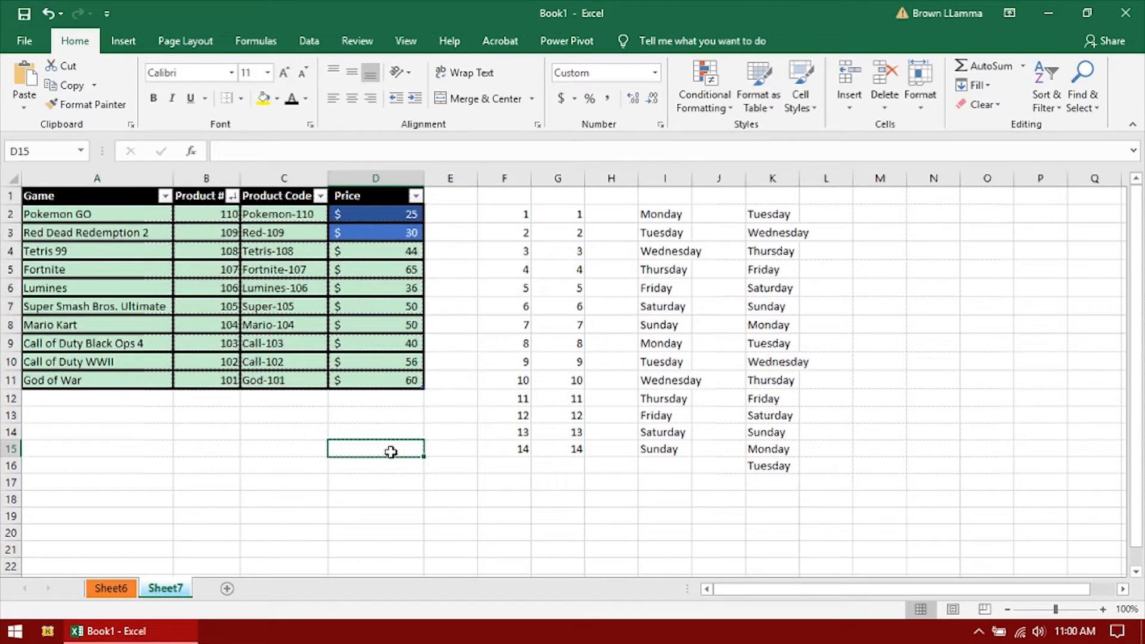
{"action": "left_click", "coordinate": [516, 210]}
{"action": "left_click_drag", "start_coordinate": [519, 212], "coordinate": [553, 448]}
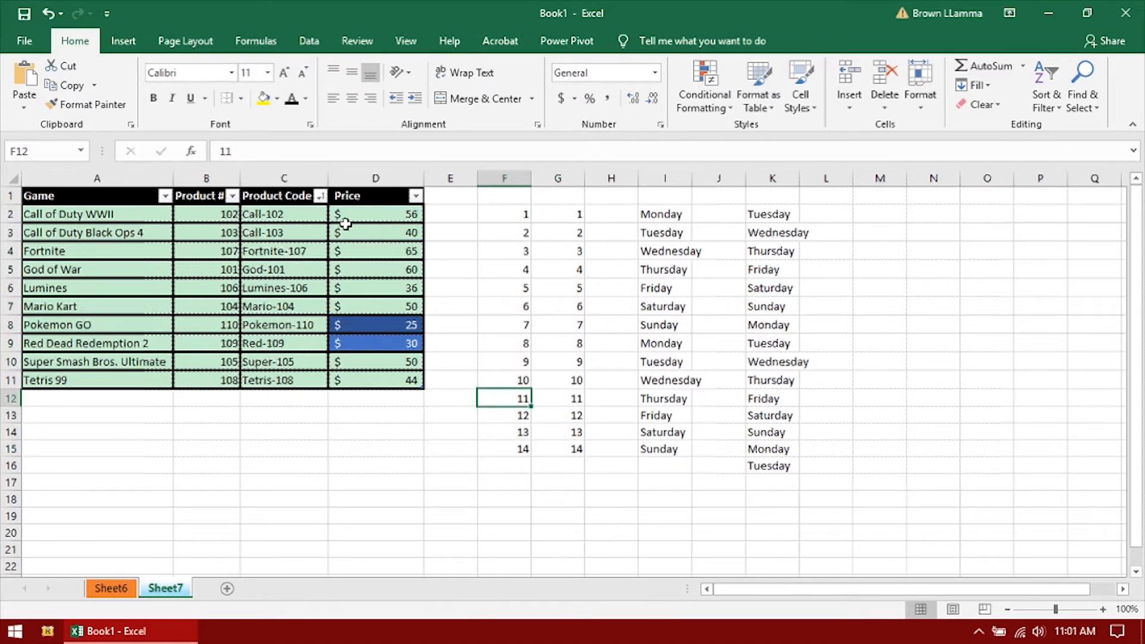
{"action": "left_click", "coordinate": [164, 196]}
{"action": "left_click", "coordinate": [149, 213]}
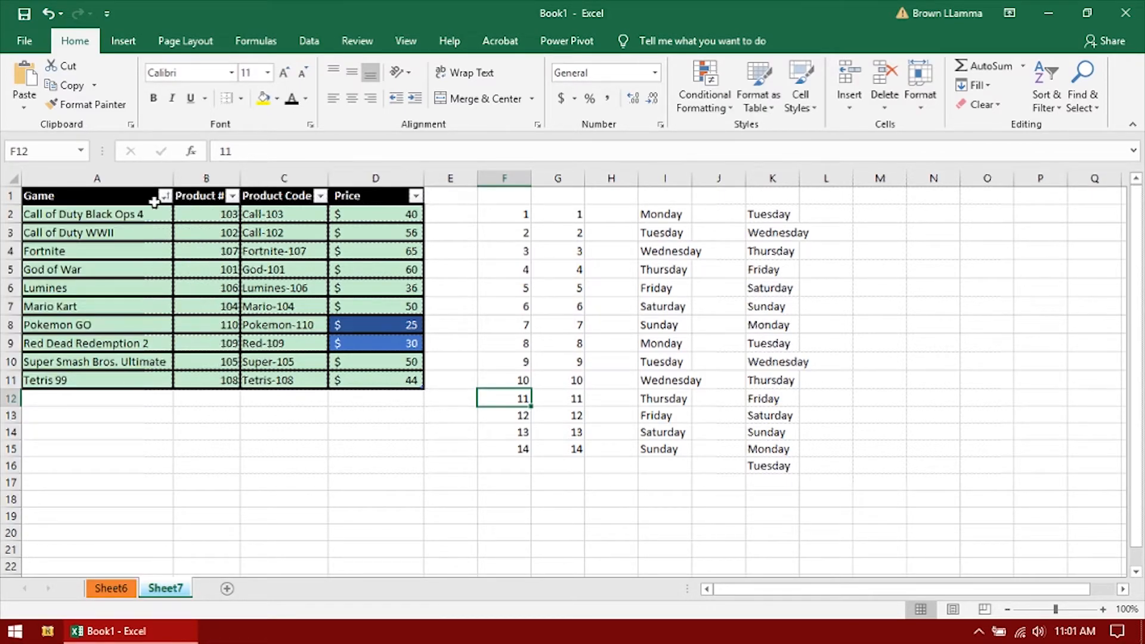
Step: Examine the table's first record and compare the Product # values with the Product Code values down rows 2 to 11
{"action": "left_click_drag", "start_coordinate": [106, 215], "coordinate": [271, 214]}
{"action": "left_click", "coordinate": [308, 215]}
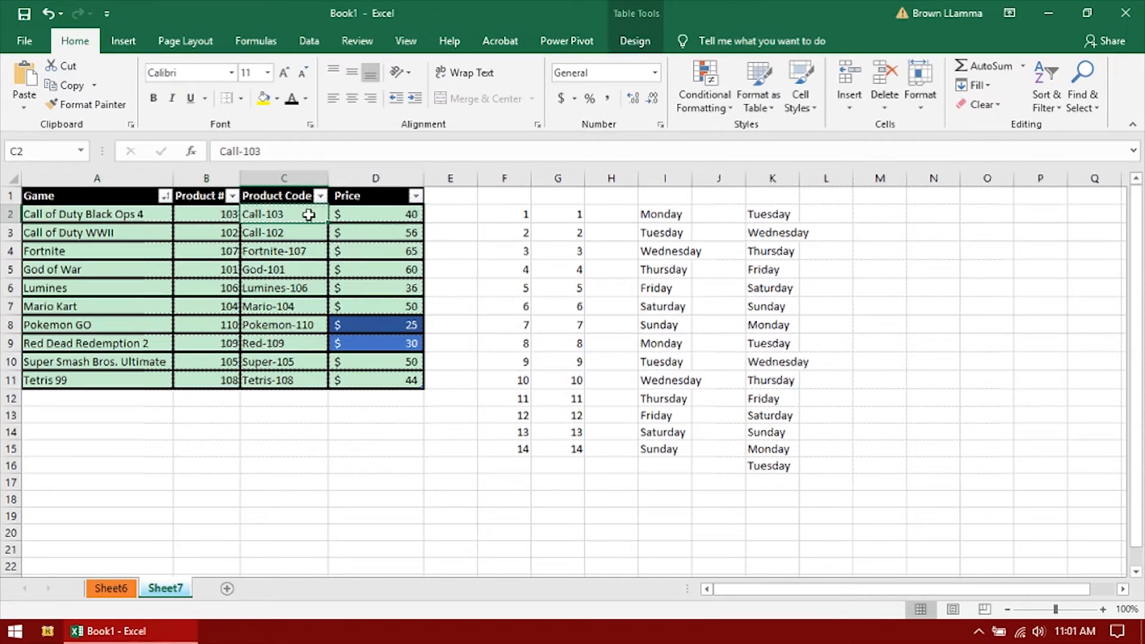
{"action": "left_click", "coordinate": [365, 217]}
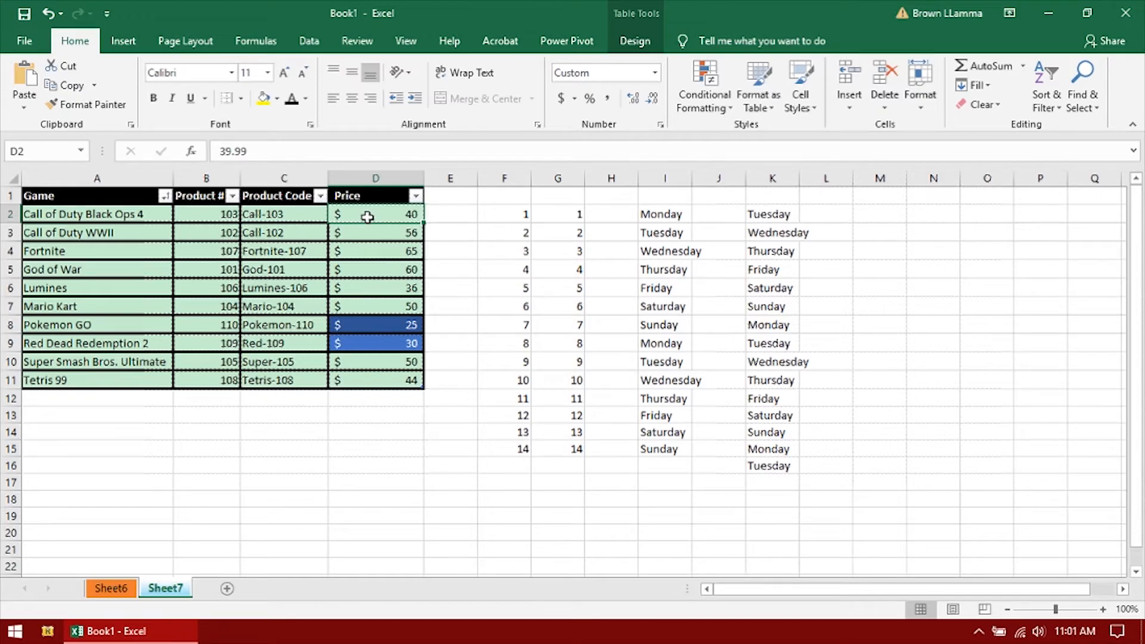
{"action": "left_click", "coordinate": [454, 213]}
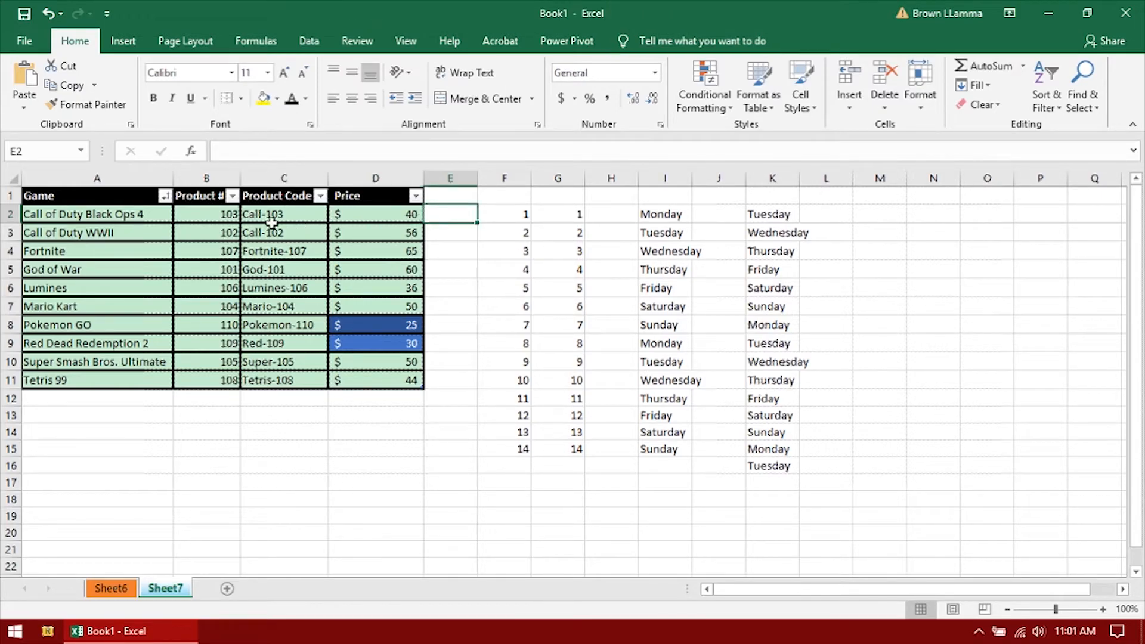
{"action": "left_click_drag", "start_coordinate": [218, 213], "coordinate": [279, 382]}
{"action": "left_click", "coordinate": [210, 212]}
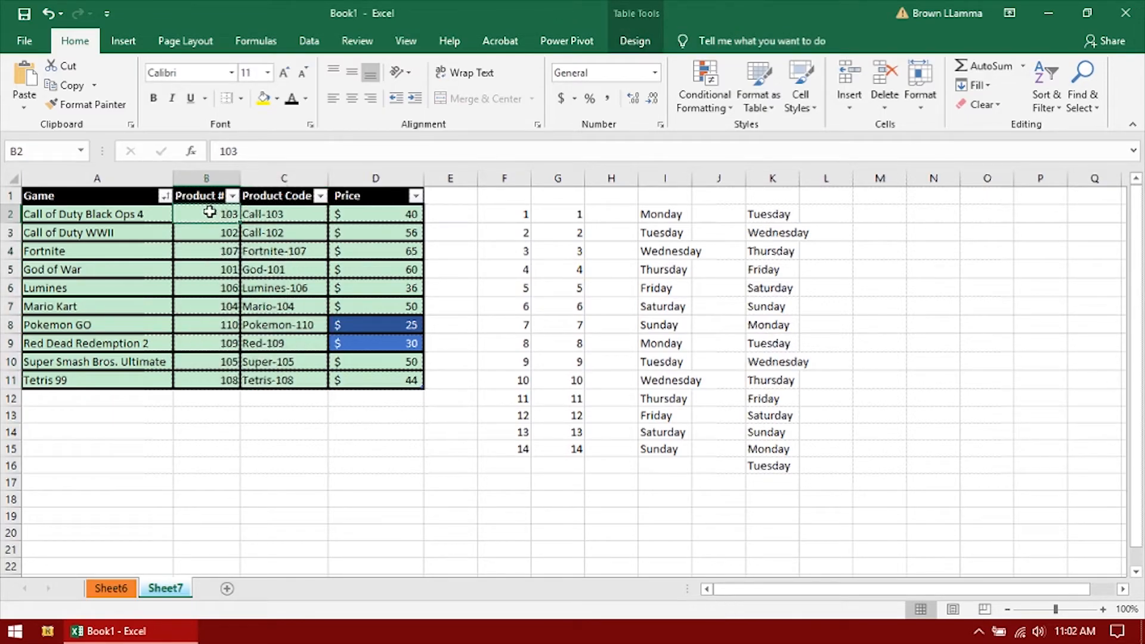
{"action": "left_click_drag", "start_coordinate": [209, 213], "coordinate": [213, 383]}
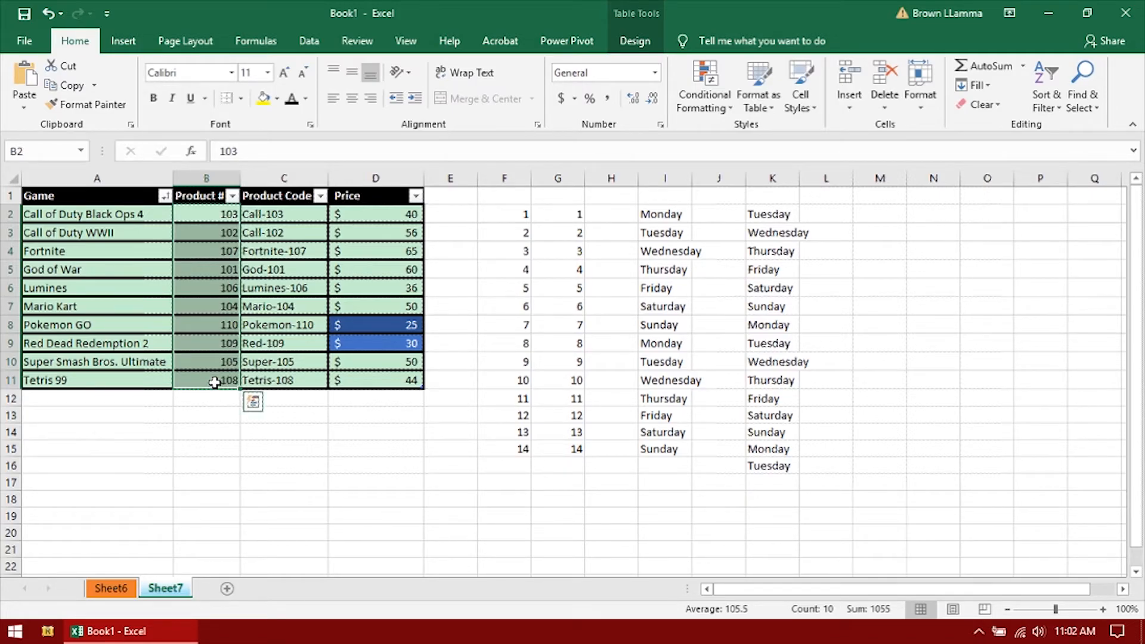
{"action": "left_click", "coordinate": [263, 215]}
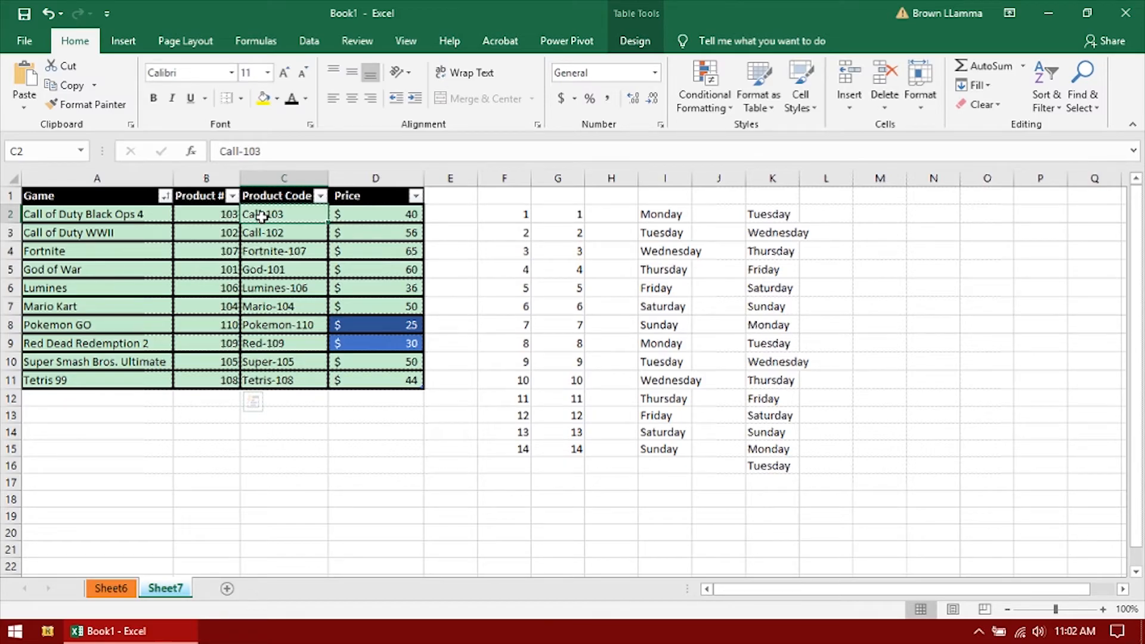
{"action": "left_click_drag", "start_coordinate": [262, 215], "coordinate": [263, 234]}
{"action": "left_click_drag", "start_coordinate": [272, 345], "coordinate": [287, 381]}
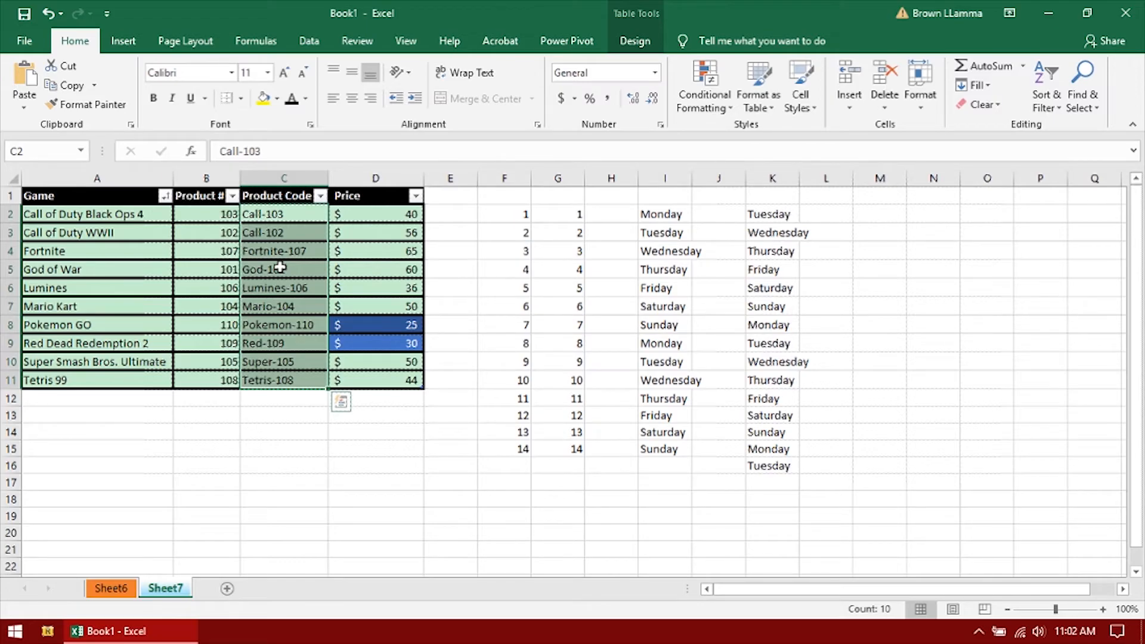
{"action": "left_click", "coordinate": [210, 219]}
{"action": "left_click_drag", "start_coordinate": [210, 219], "coordinate": [210, 383]}
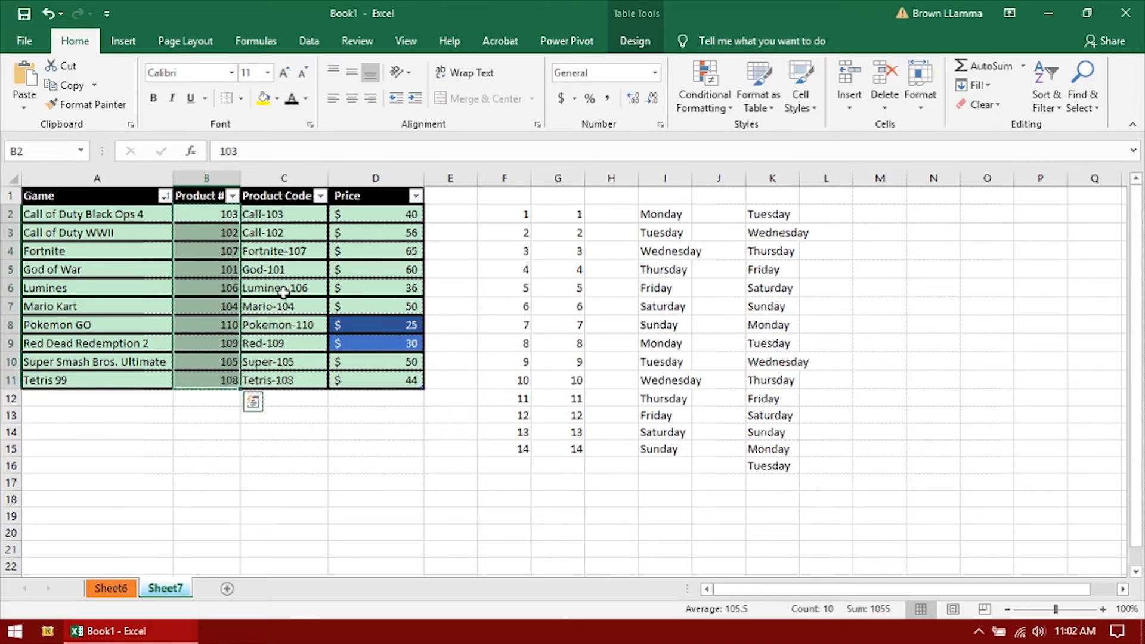
{"action": "left_click", "coordinate": [279, 213]}
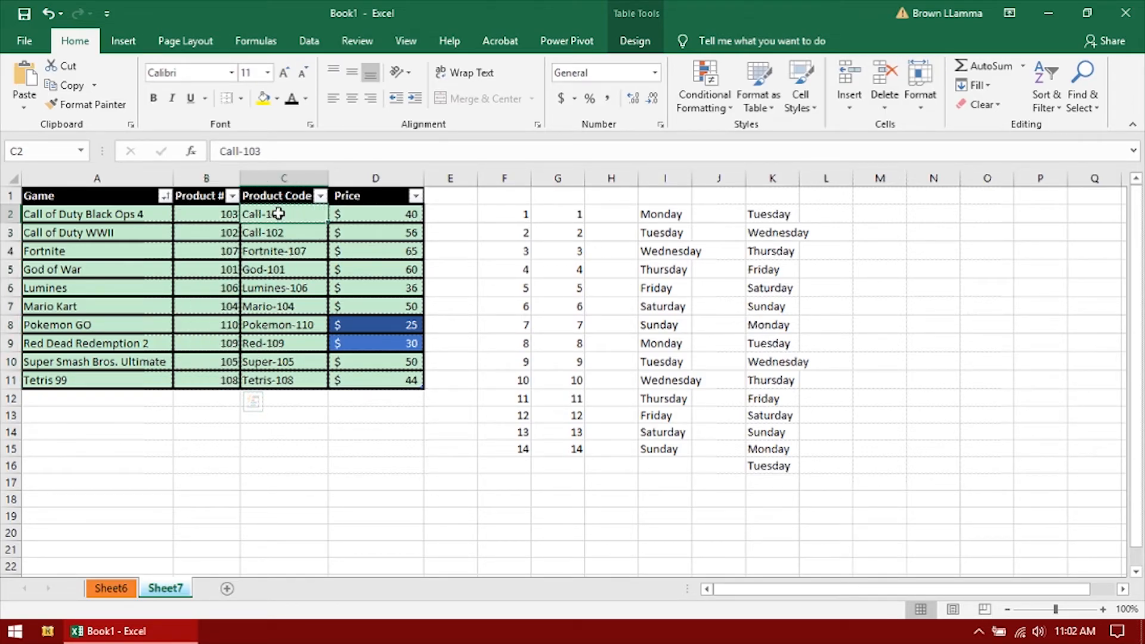
{"action": "left_click_drag", "start_coordinate": [278, 213], "coordinate": [303, 371]}
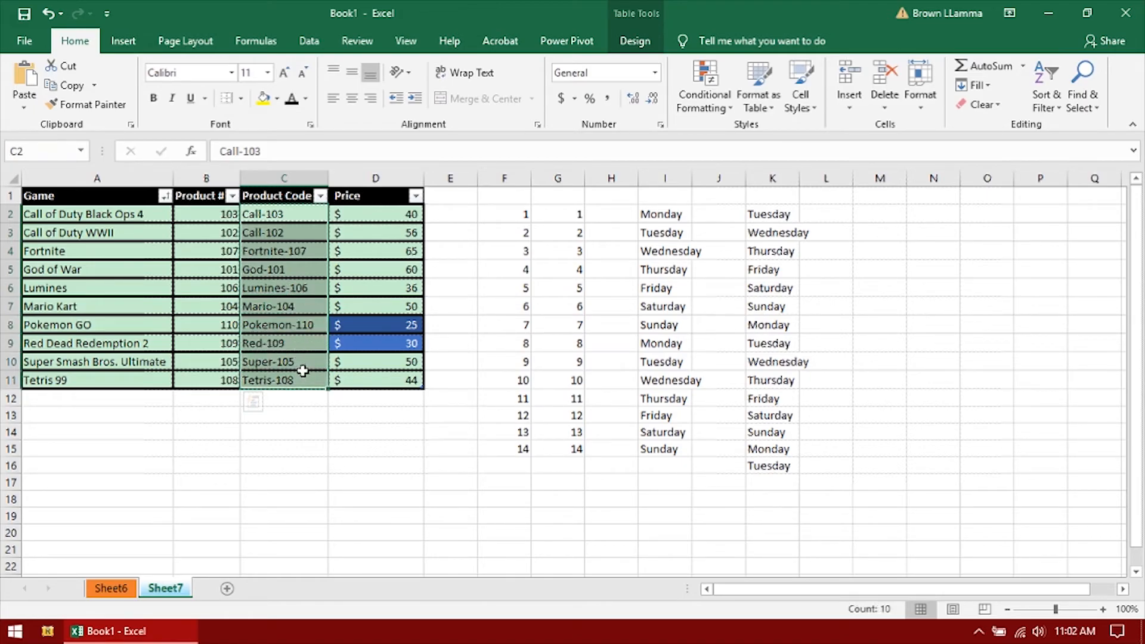
{"action": "left_click", "coordinate": [302, 426]}
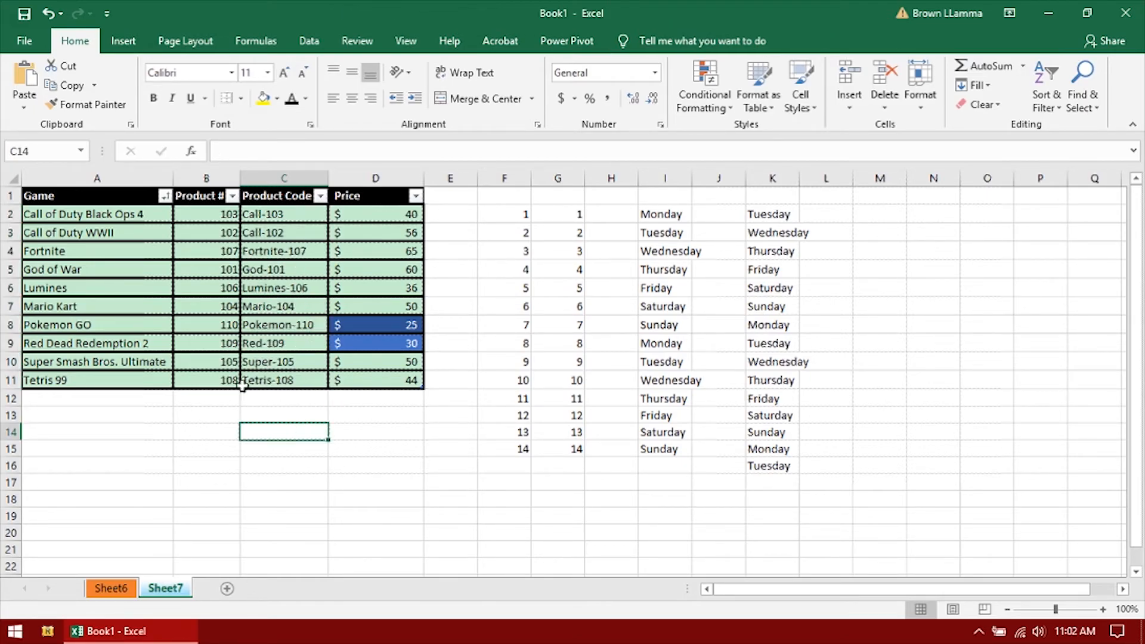
{"action": "left_click_drag", "start_coordinate": [209, 215], "coordinate": [271, 380]}
Step: Extend the number series in F2:F15 down through F25
{"action": "left_click_drag", "start_coordinate": [524, 213], "coordinate": [521, 449]}
{"action": "scroll", "coordinate": [512, 377], "scroll_direction": "down", "scroll_amount": 2}
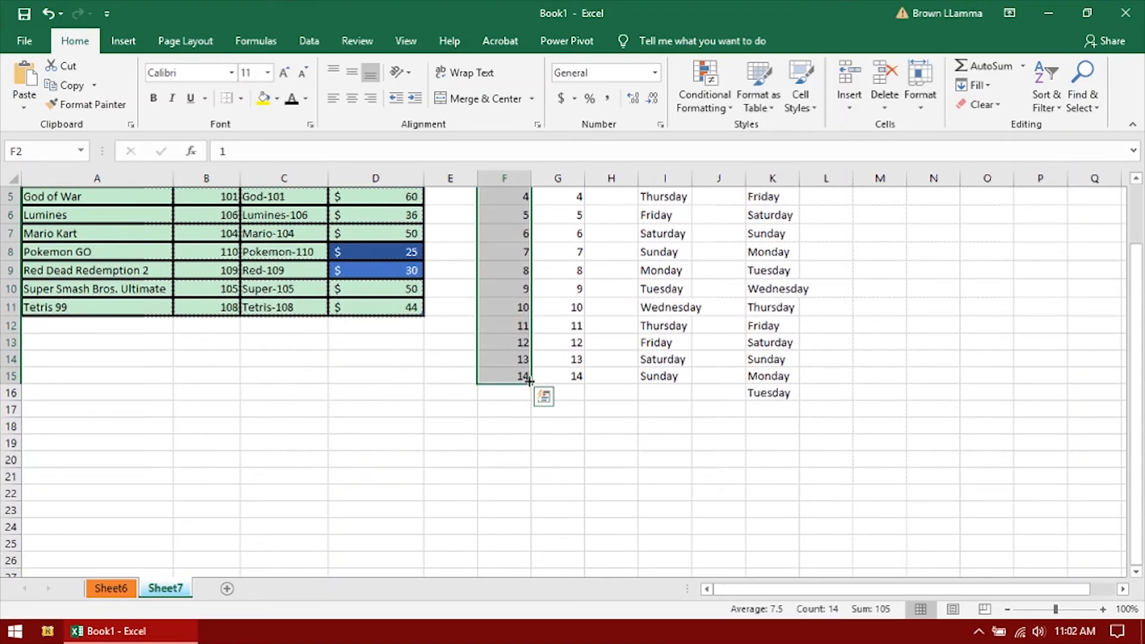
{"action": "left_click_drag", "start_coordinate": [530, 381], "coordinate": [536, 546]}
{"action": "scroll", "coordinate": [525, 236], "scroll_direction": "up", "scroll_amount": 2}
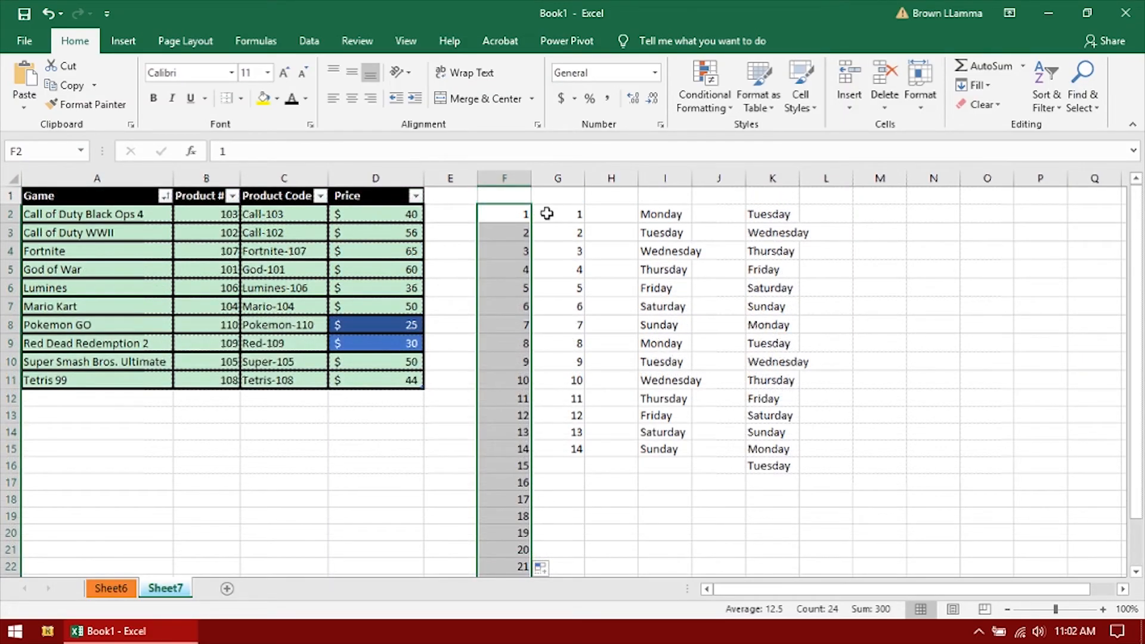
Step: Search the sheet for "call of" with Find, step repeatedly through the matches, and close the search
{"action": "left_click", "coordinate": [310, 219]}
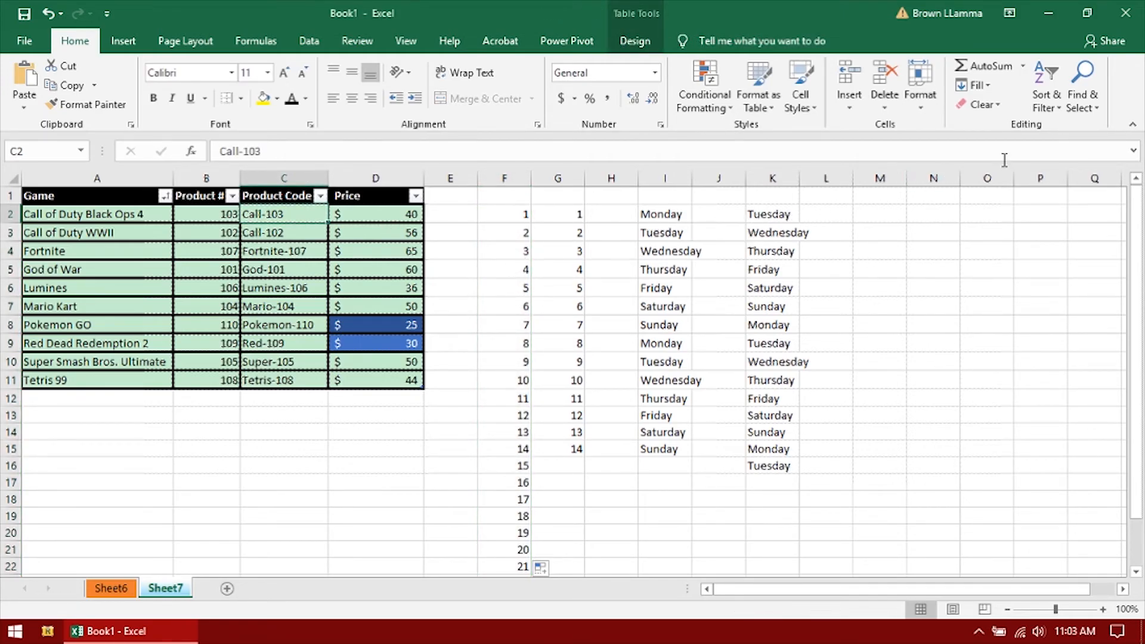
{"action": "left_click", "coordinate": [1095, 107]}
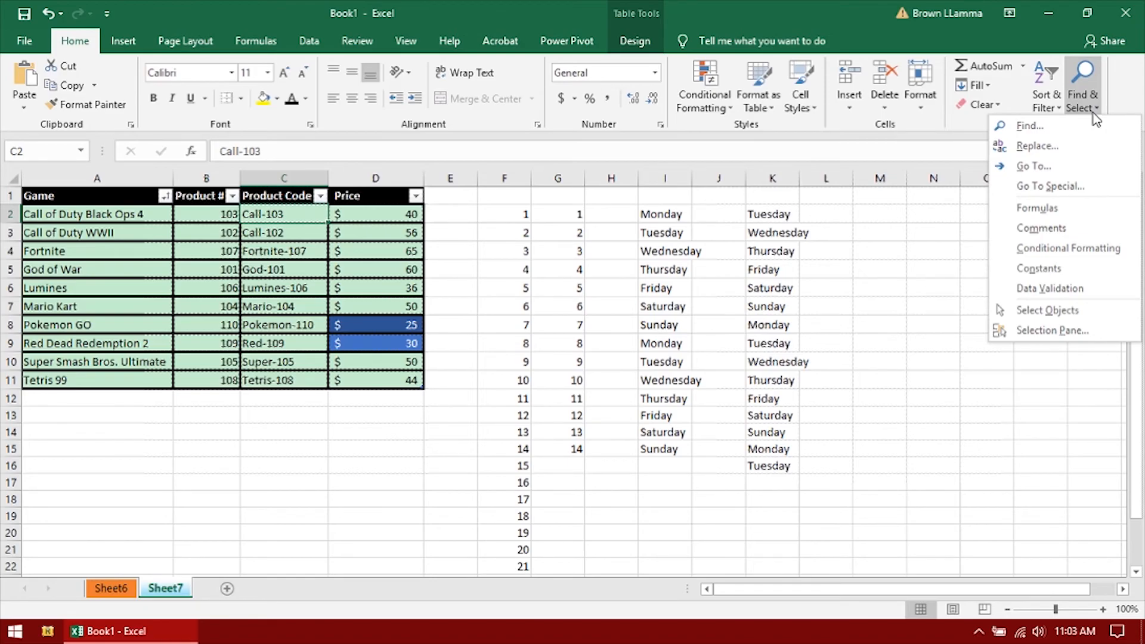
{"action": "left_click", "coordinate": [1028, 126]}
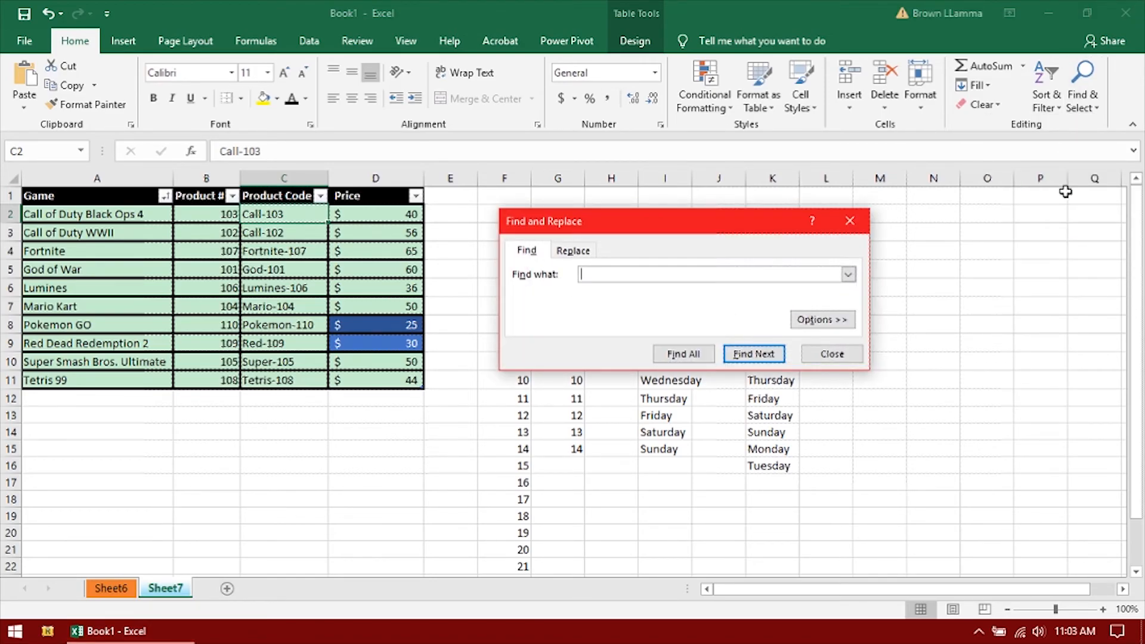
{"action": "key", "text": "Escape"}
{"action": "key", "text": "ctrl+f"}
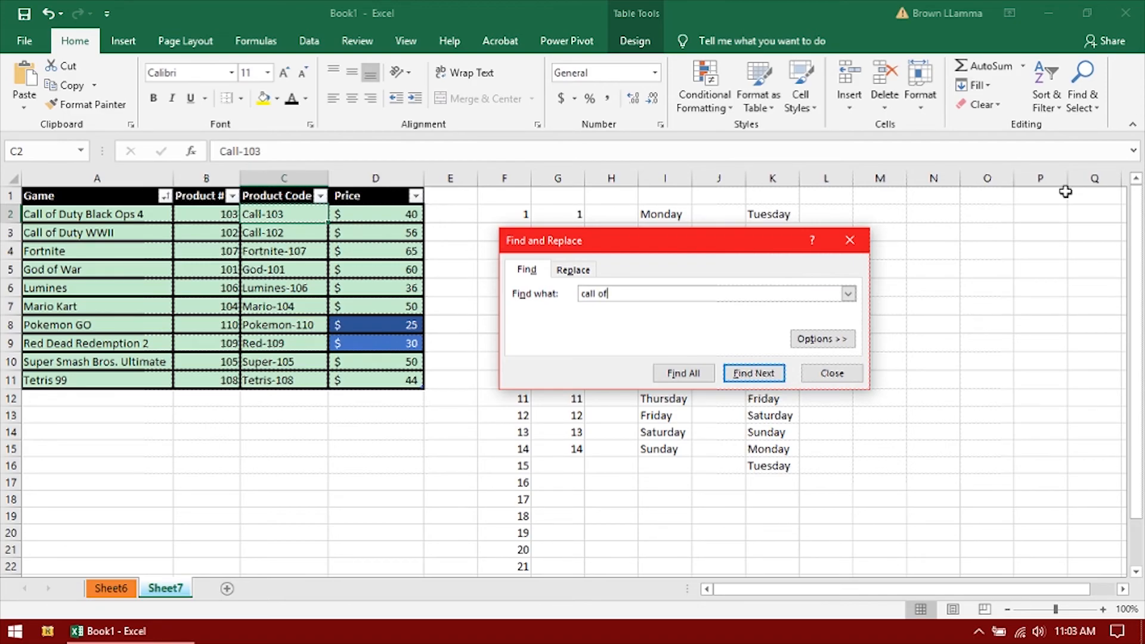
{"action": "left_click", "coordinate": [755, 374]}
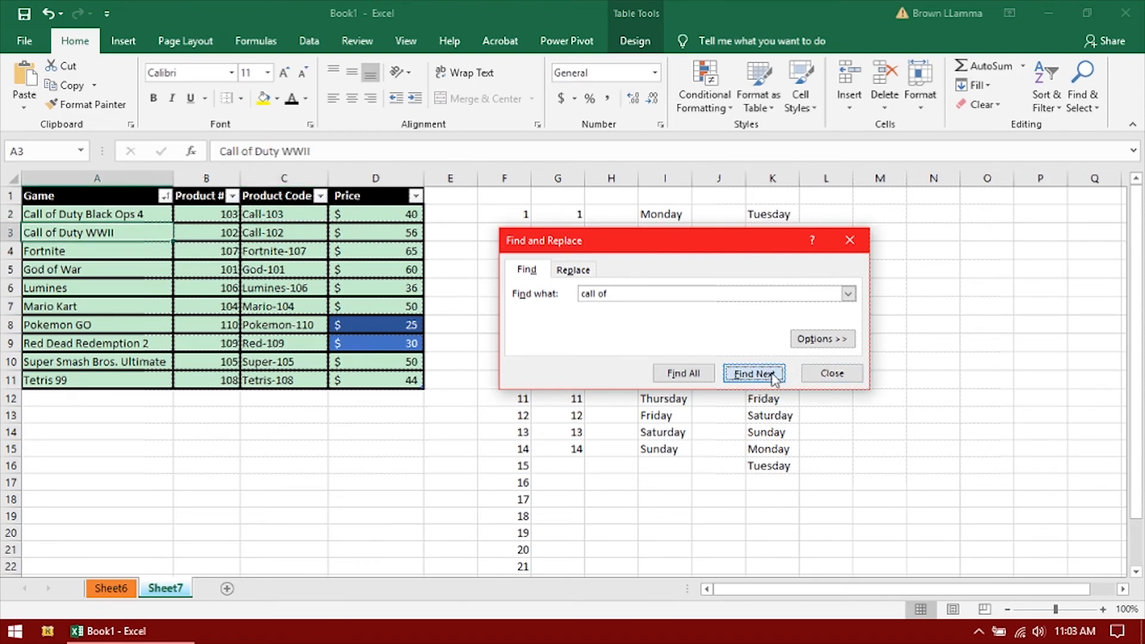
{"action": "left_click", "coordinate": [774, 376]}
{"action": "left_click", "coordinate": [773, 376]}
{"action": "left_click", "coordinate": [774, 376]}
{"action": "left_click", "coordinate": [775, 376]}
{"action": "left_click", "coordinate": [774, 376]}
{"action": "left_click", "coordinate": [775, 376]}
{"action": "left_click", "coordinate": [774, 376]}
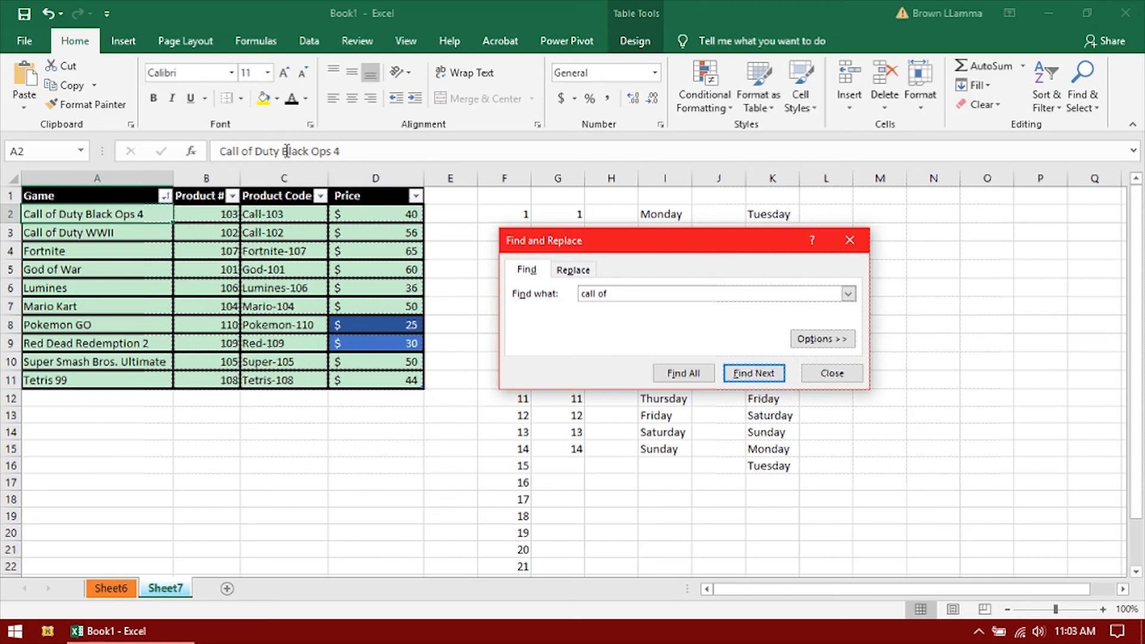
{"action": "left_click", "coordinate": [758, 375]}
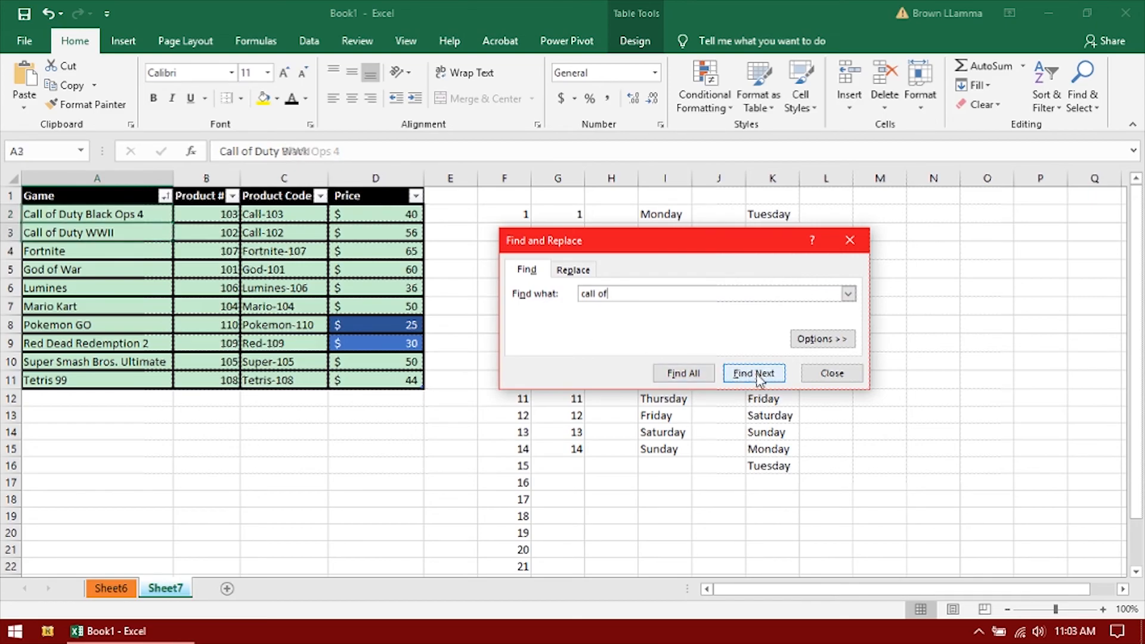
{"action": "left_click", "coordinate": [758, 376]}
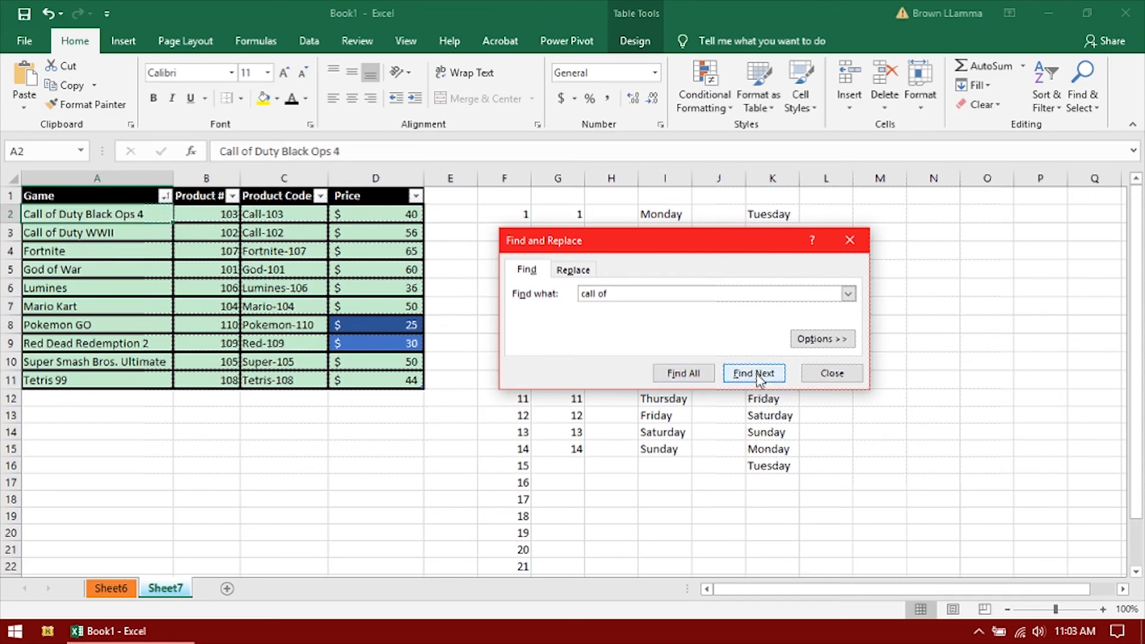
{"action": "left_click", "coordinate": [758, 377]}
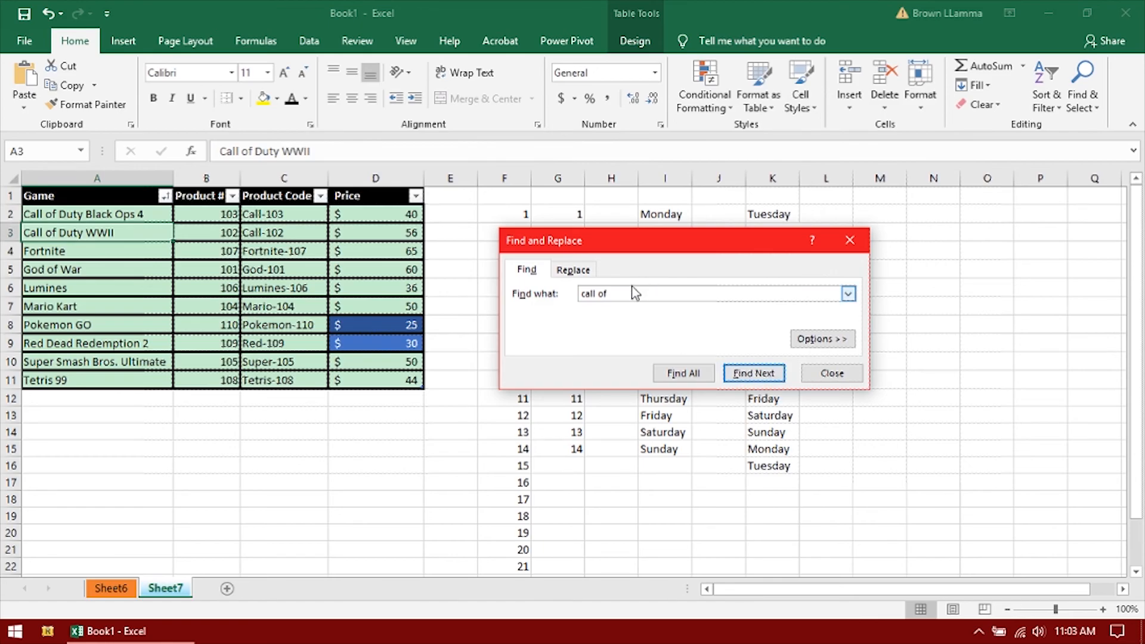
{"action": "left_click", "coordinate": [735, 376]}
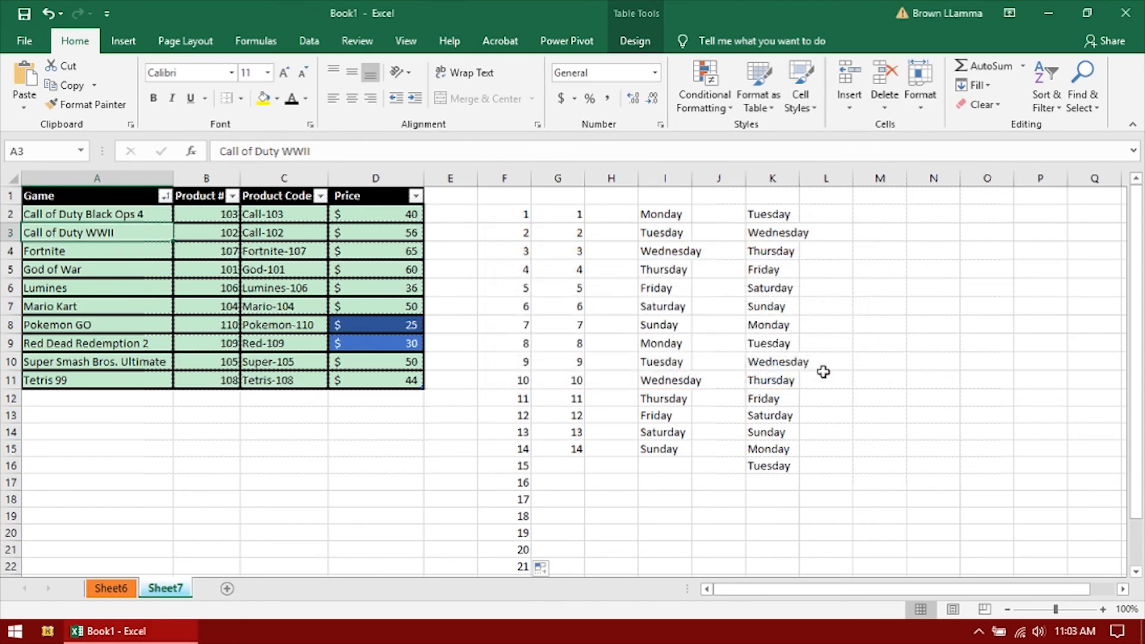